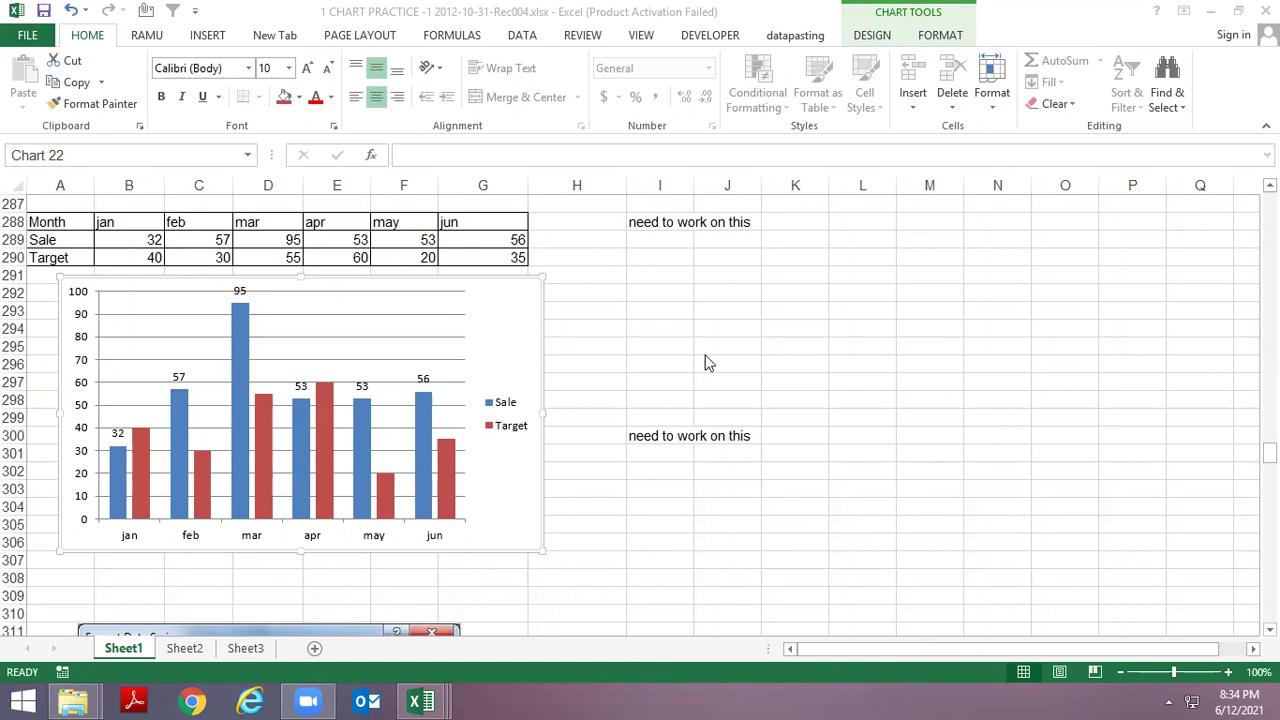
# Step: Select the Sale data labels and try Inside End before returning them to Outside End
pyautogui.click(558, 428)
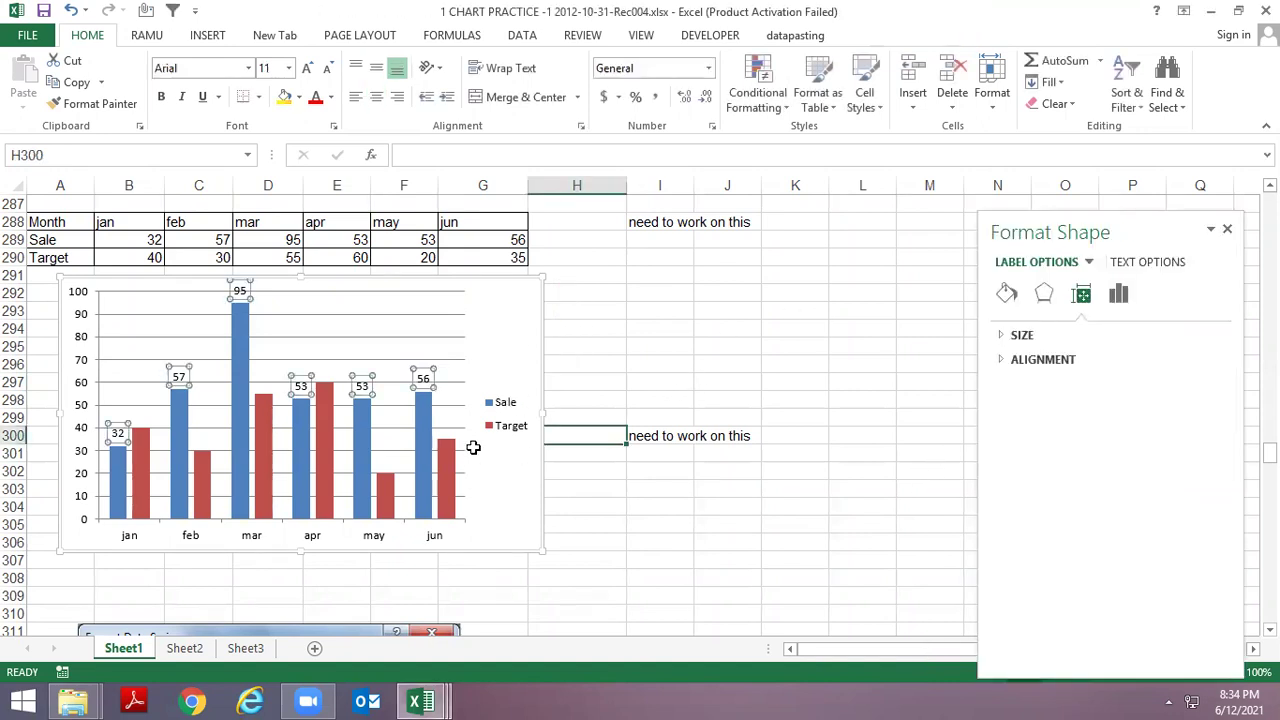
pyautogui.click(423, 418)
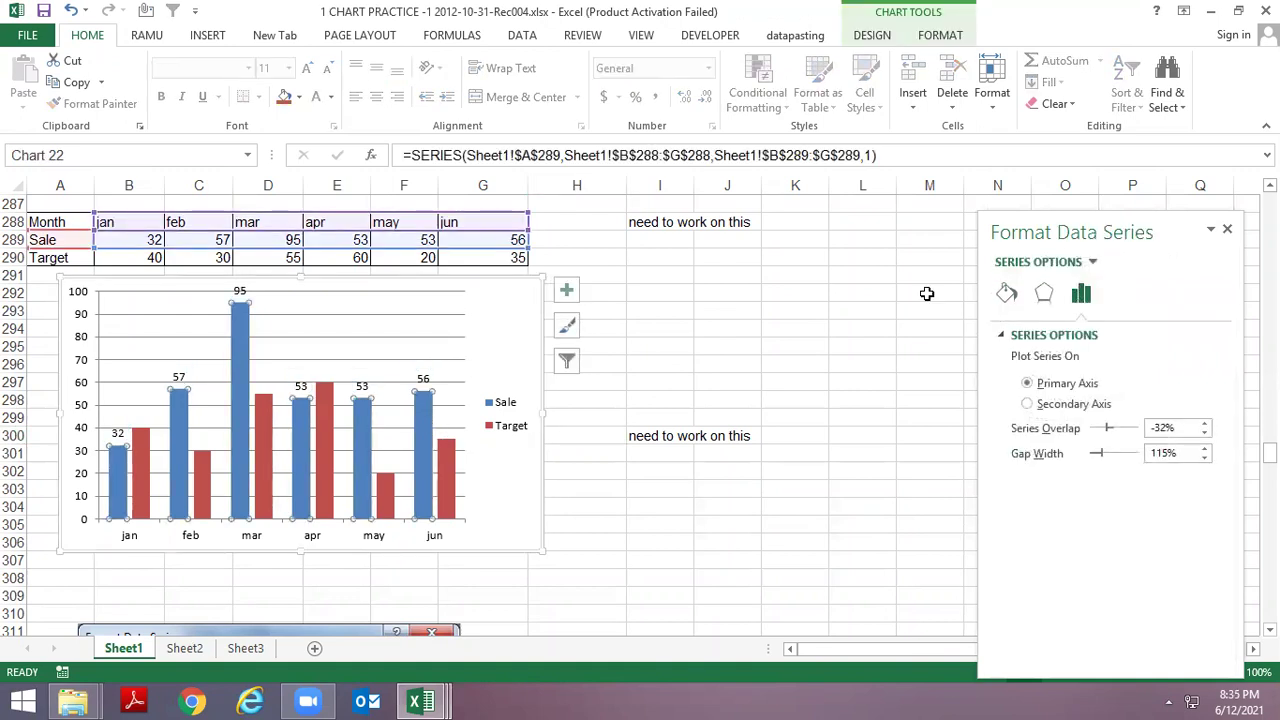
pyautogui.click(424, 378)
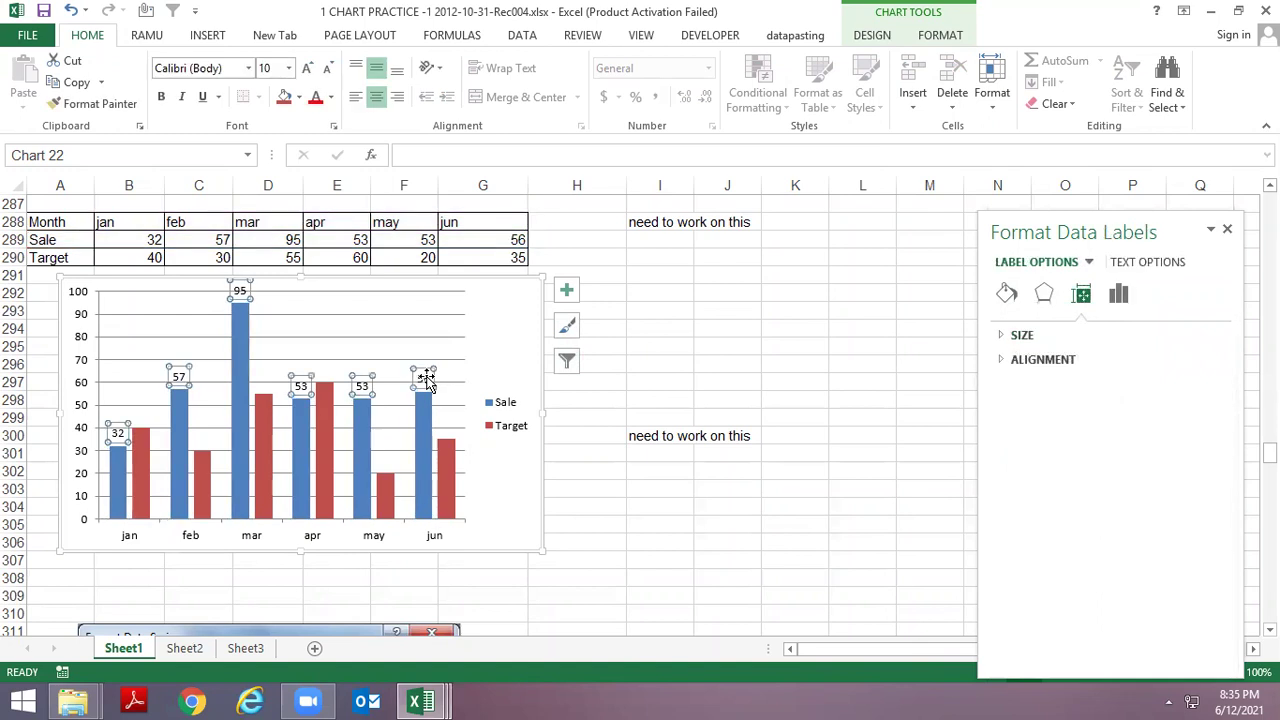
pyautogui.click(1126, 295)
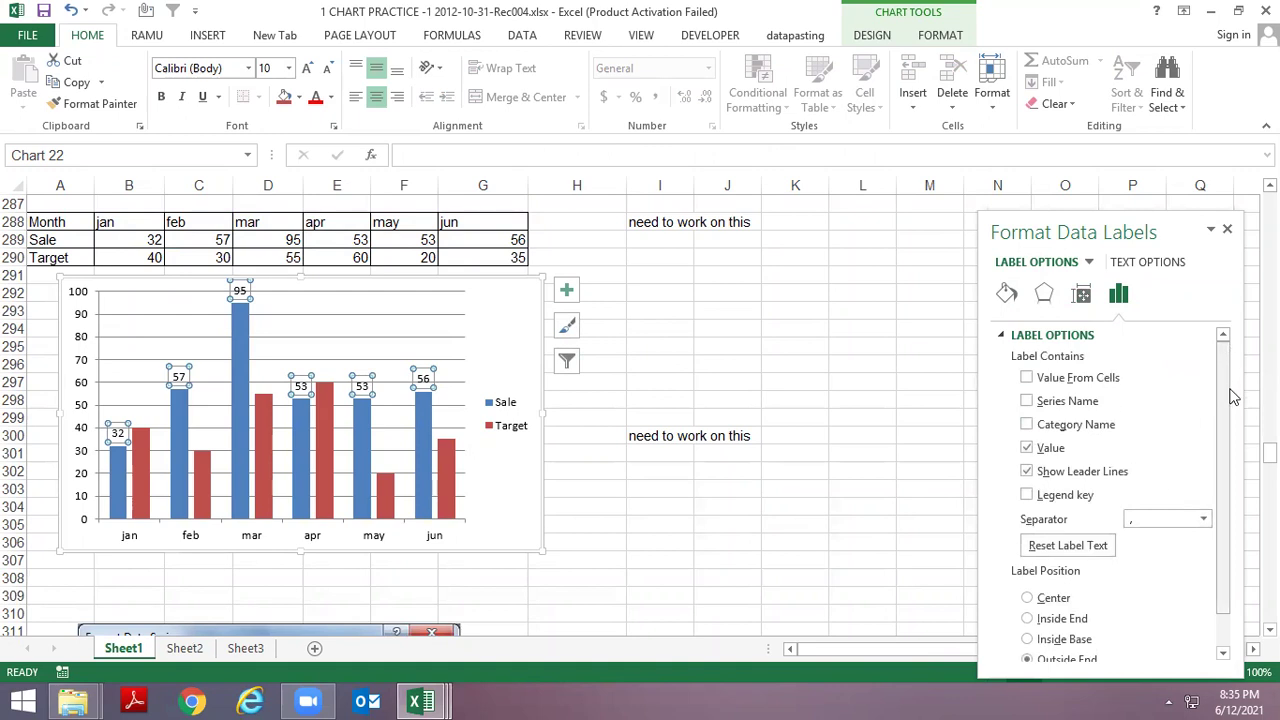
pyautogui.moveTo(1229, 372); pyautogui.dragTo(1220, 449)
pyautogui.click(1110, 553)
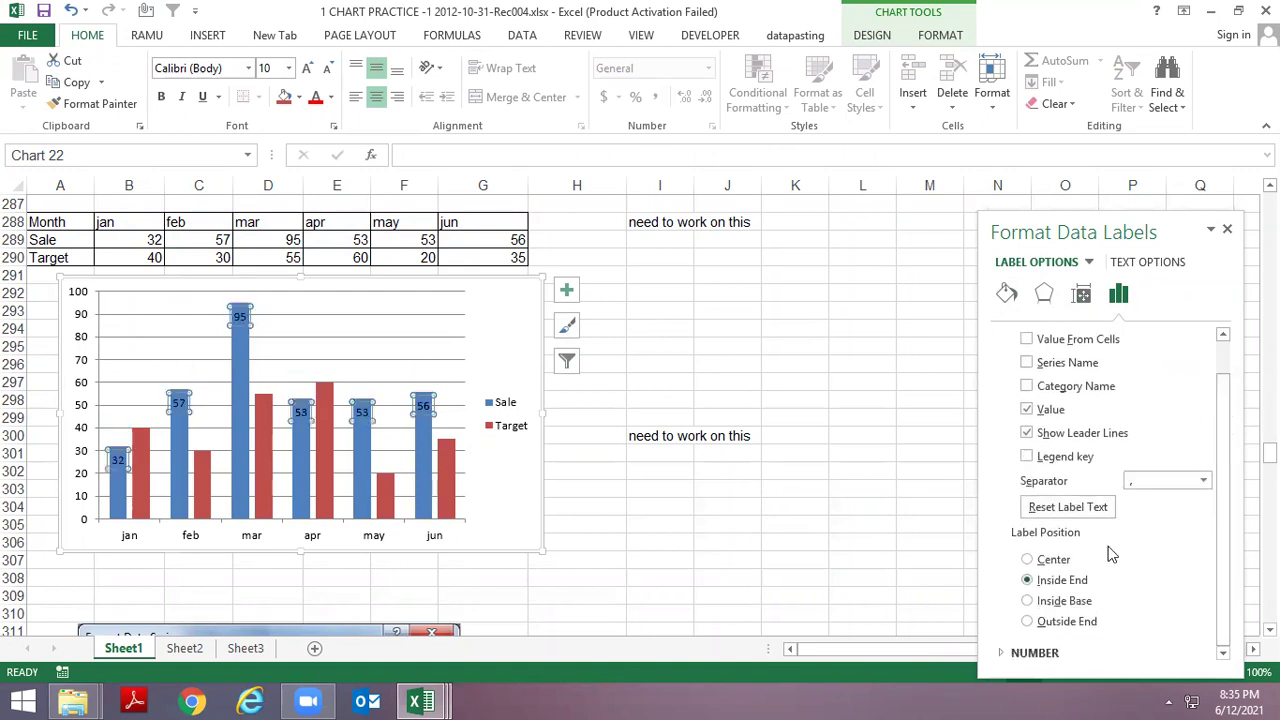
pyautogui.press('Down')
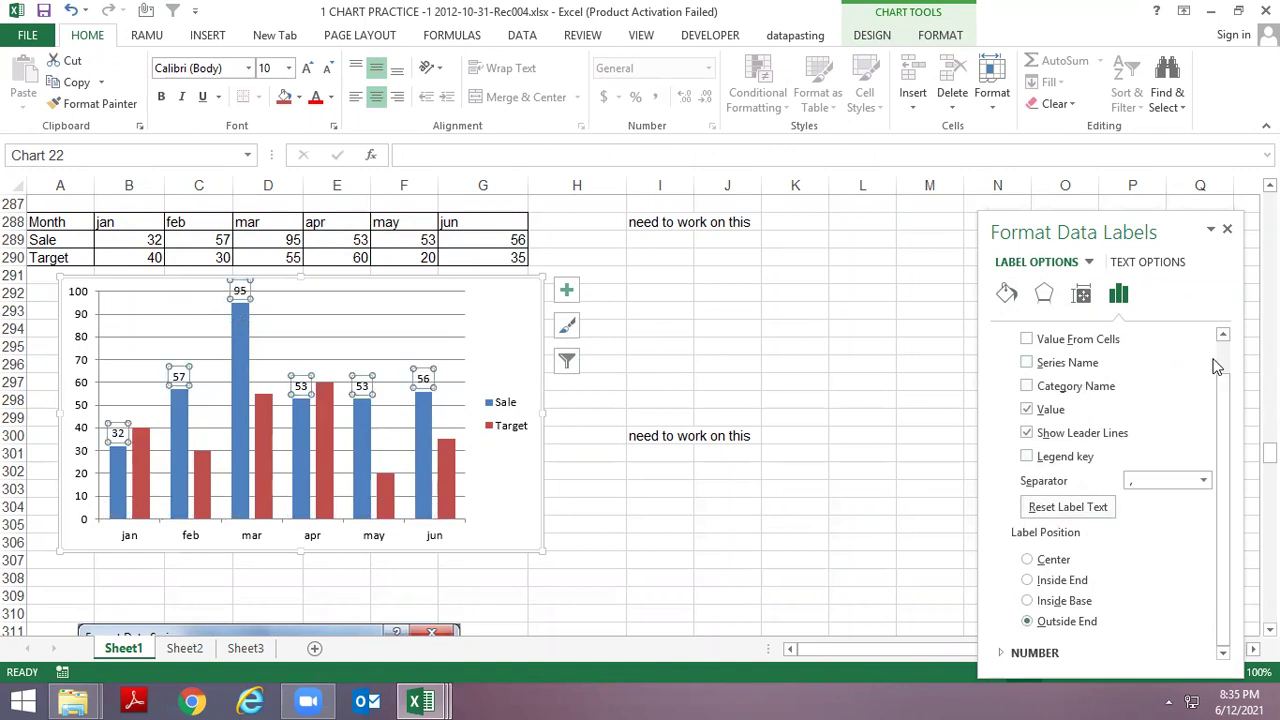
# Step: Expand the labels' Number options and confirm the category stays General
pyautogui.click(1015, 652)
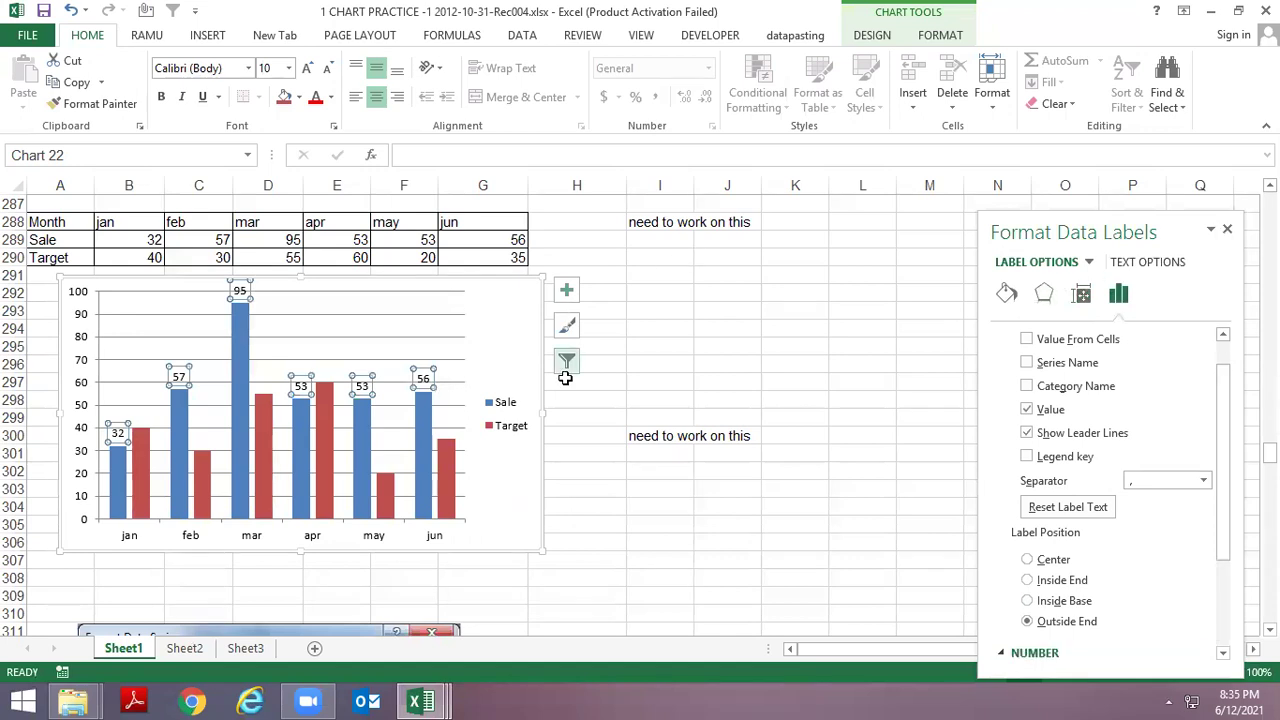
pyautogui.click(622, 485)
pyautogui.click(436, 393)
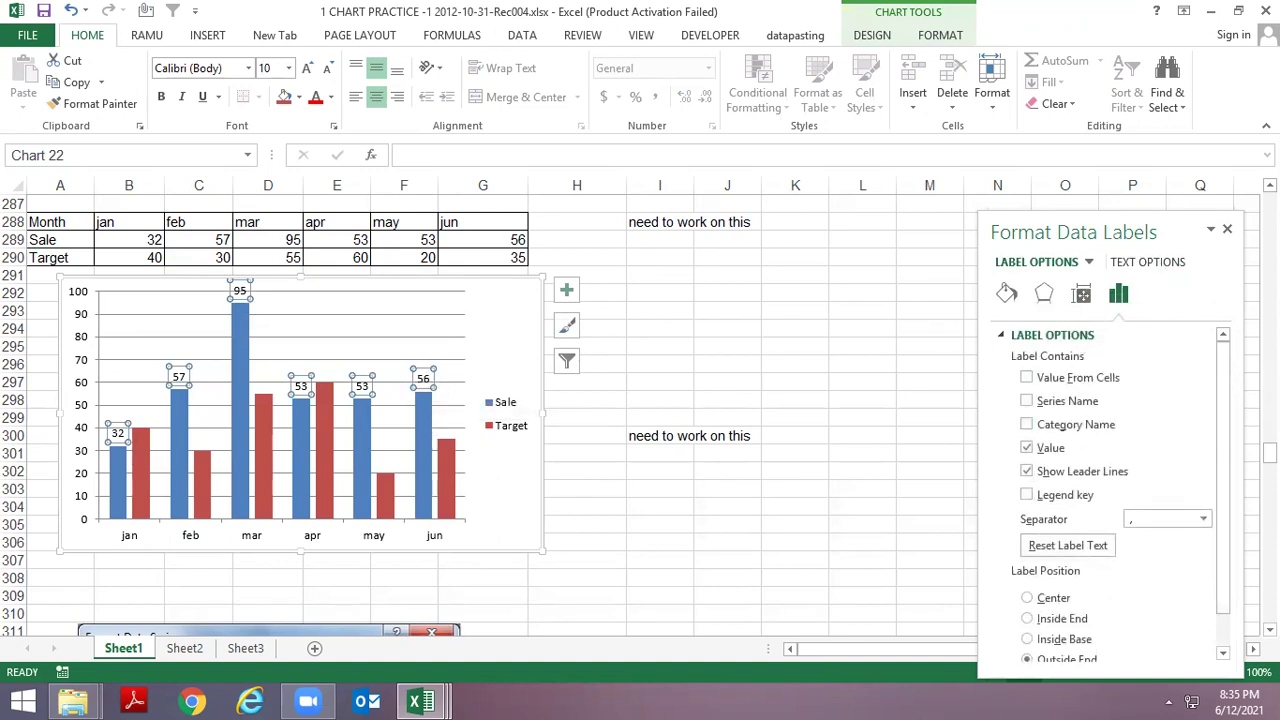
pyautogui.moveTo(1223, 374); pyautogui.dragTo(1223, 443)
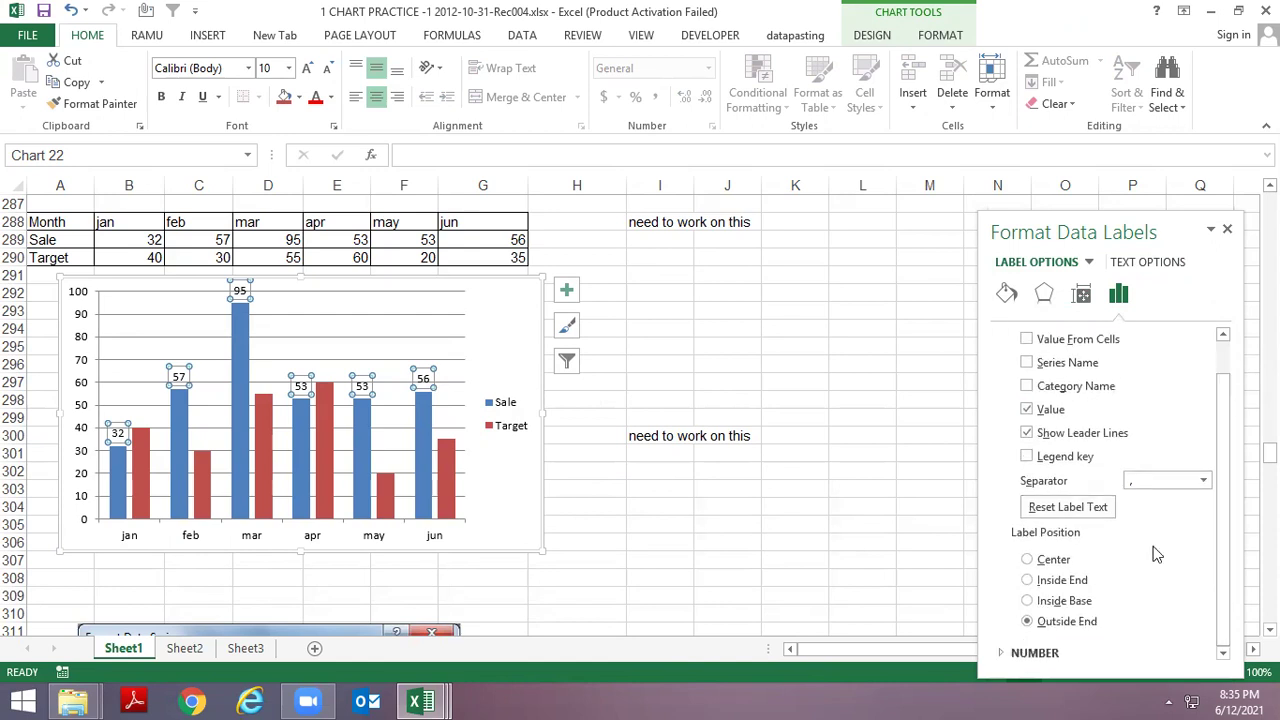
pyautogui.click(1010, 655)
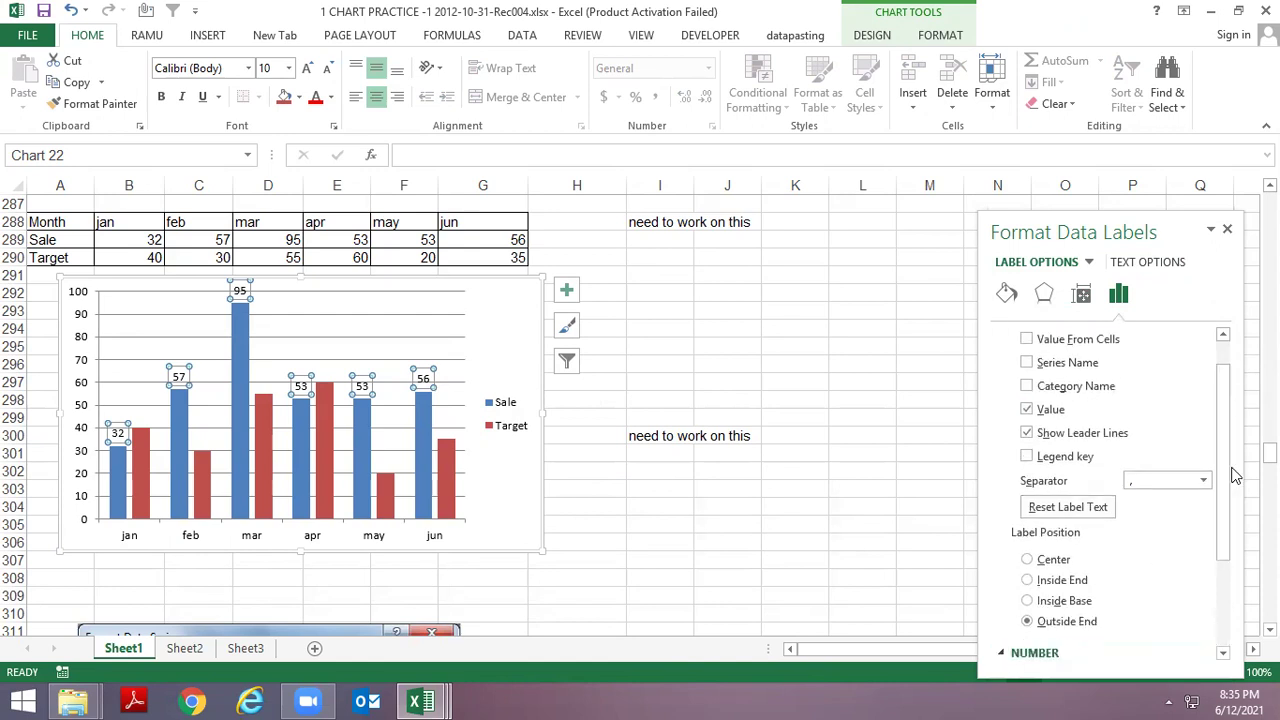
pyautogui.moveTo(1224, 476); pyautogui.dragTo(1226, 550)
pyautogui.click(1120, 555)
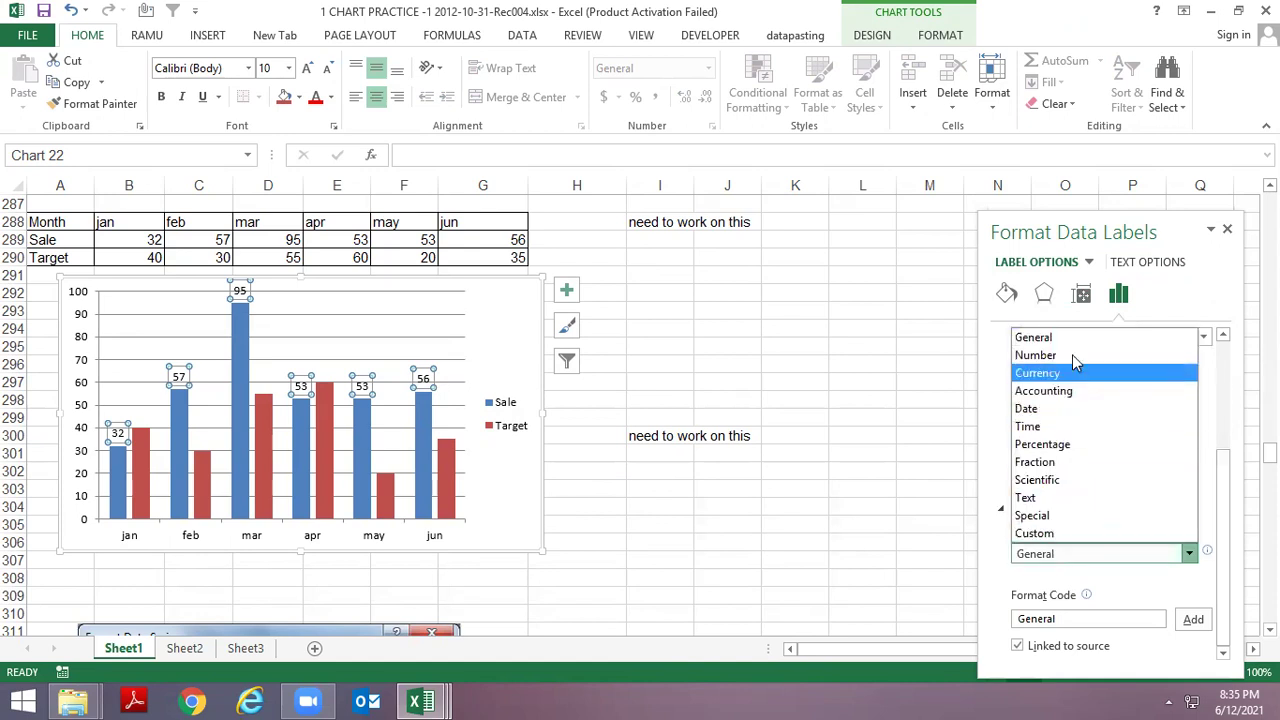
pyautogui.press('Escape')
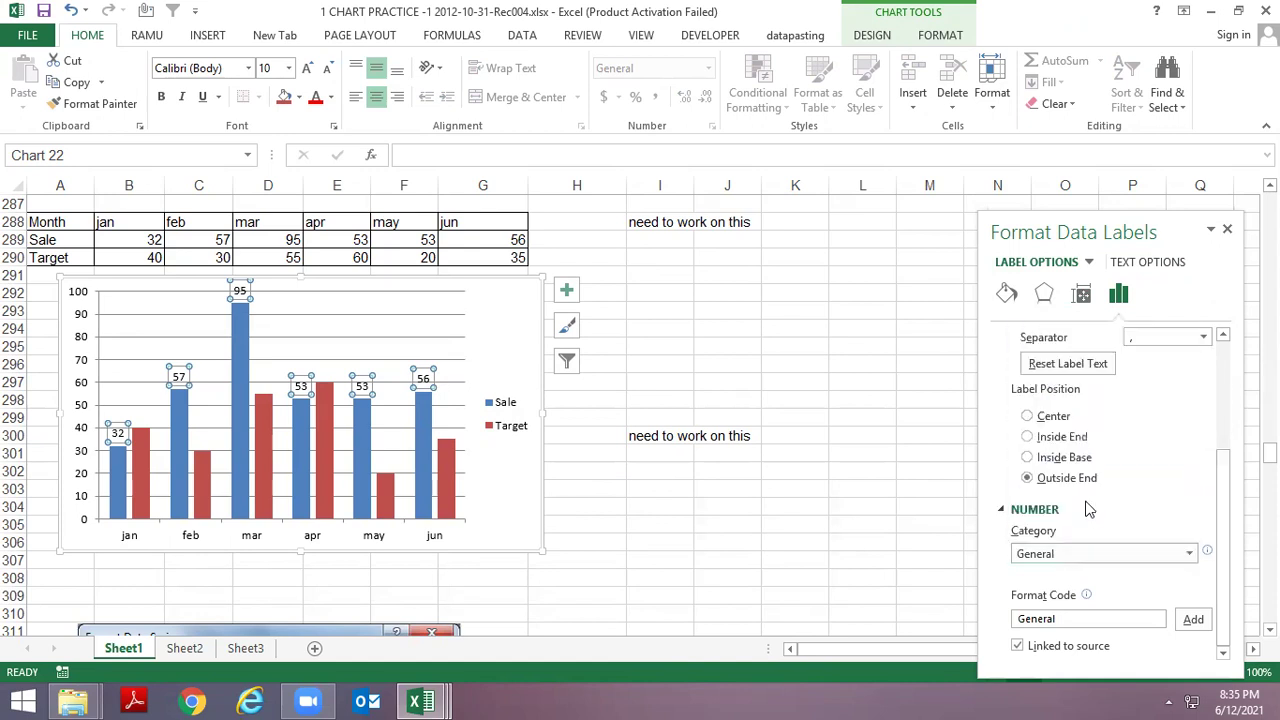
pyautogui.press('Tab')
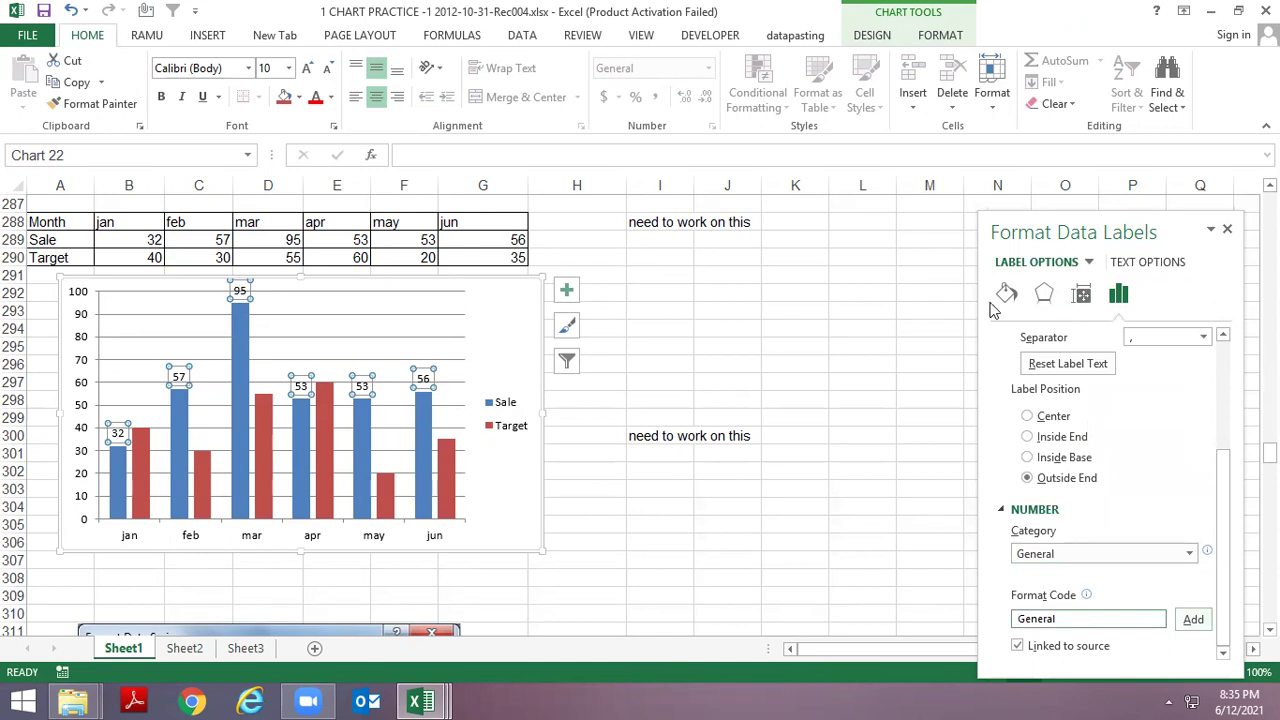
pyautogui.click(865, 382)
pyautogui.scroll(-1, 846, 366)
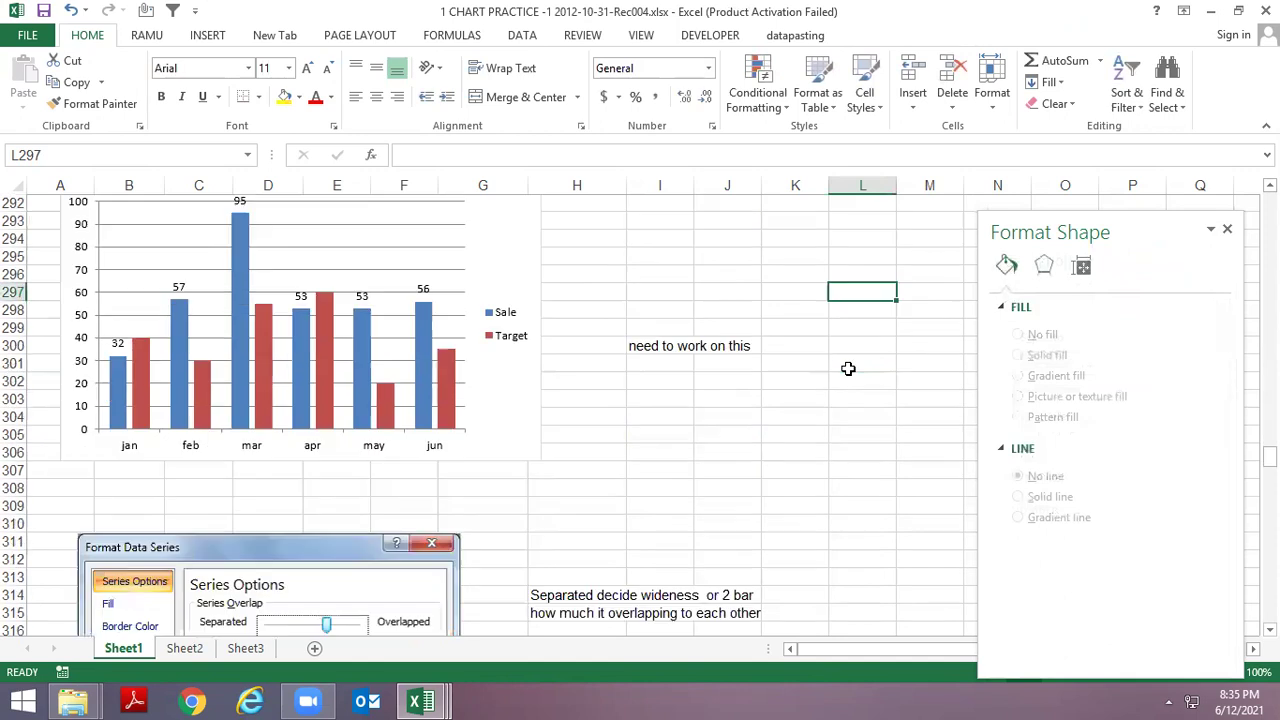
pyautogui.scroll(-6, 803, 480)
pyautogui.scroll(-1, 801, 473)
pyautogui.scroll(-4, 826, 360)
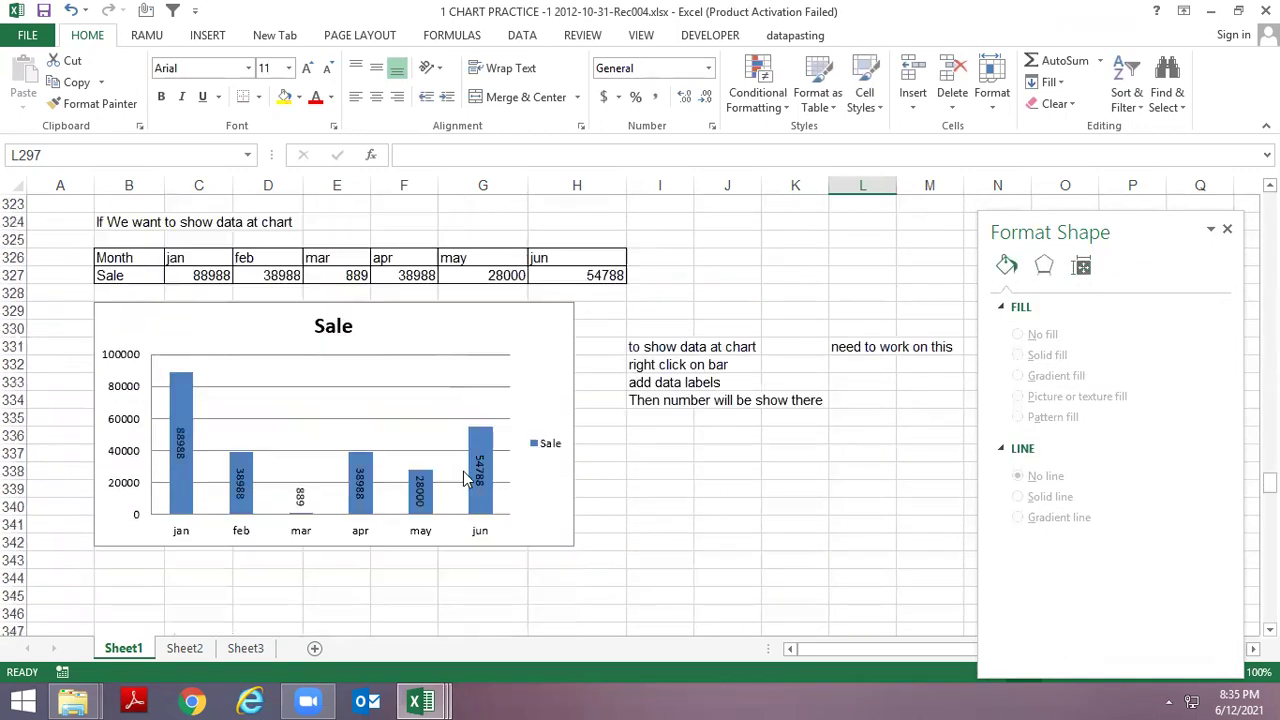
pyautogui.scroll(-4, 456, 468)
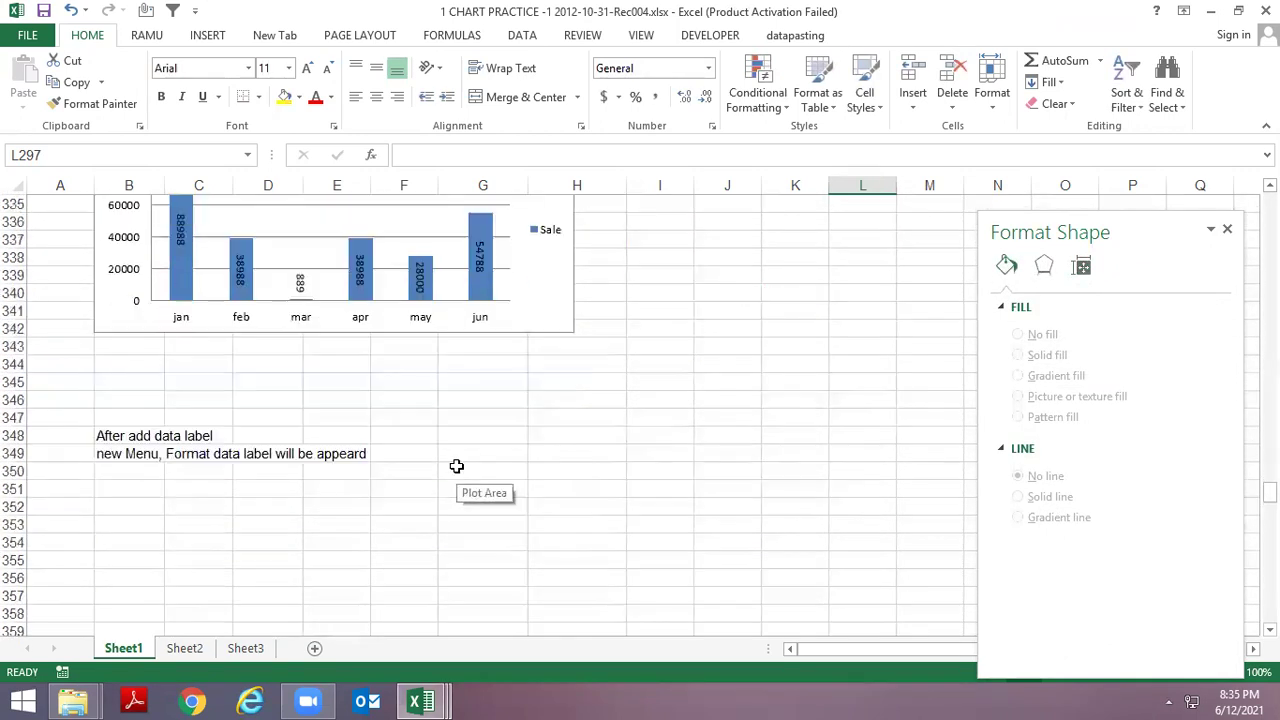
pyautogui.scroll(-3, 456, 466)
pyautogui.scroll(-8, 456, 466)
pyautogui.scroll(1, 456, 466)
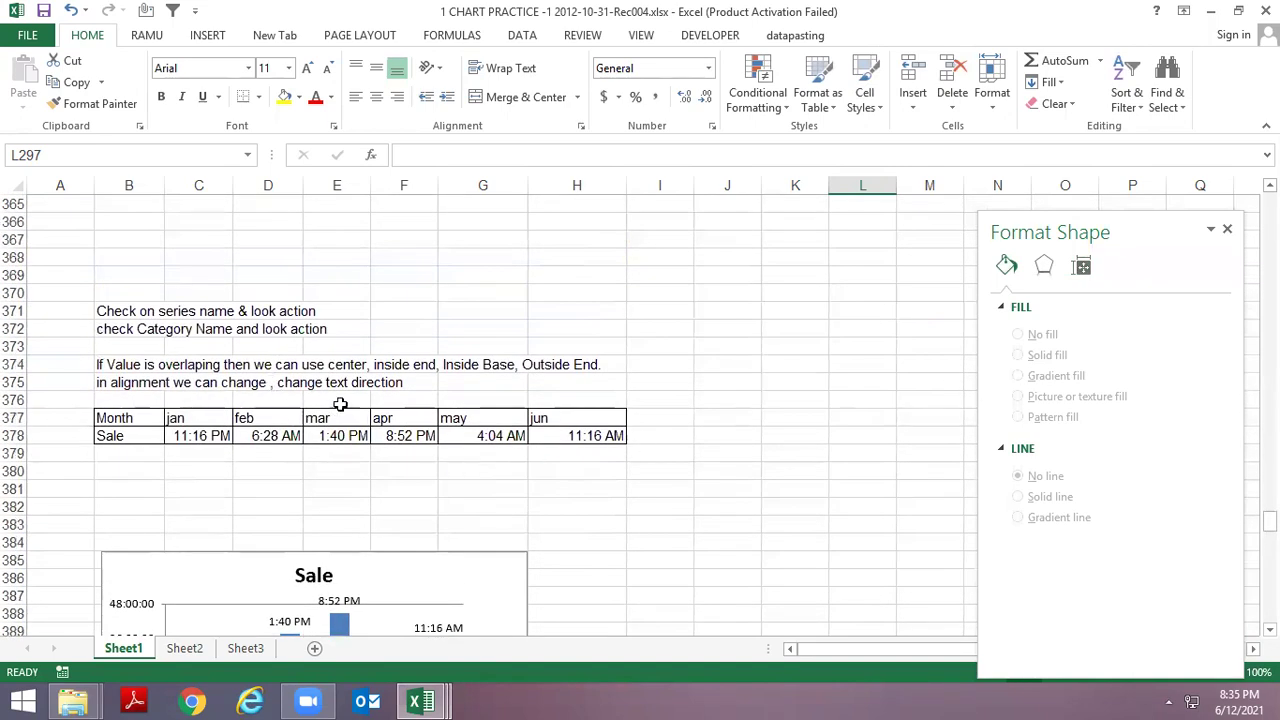
pyautogui.scroll(-4, 451, 397)
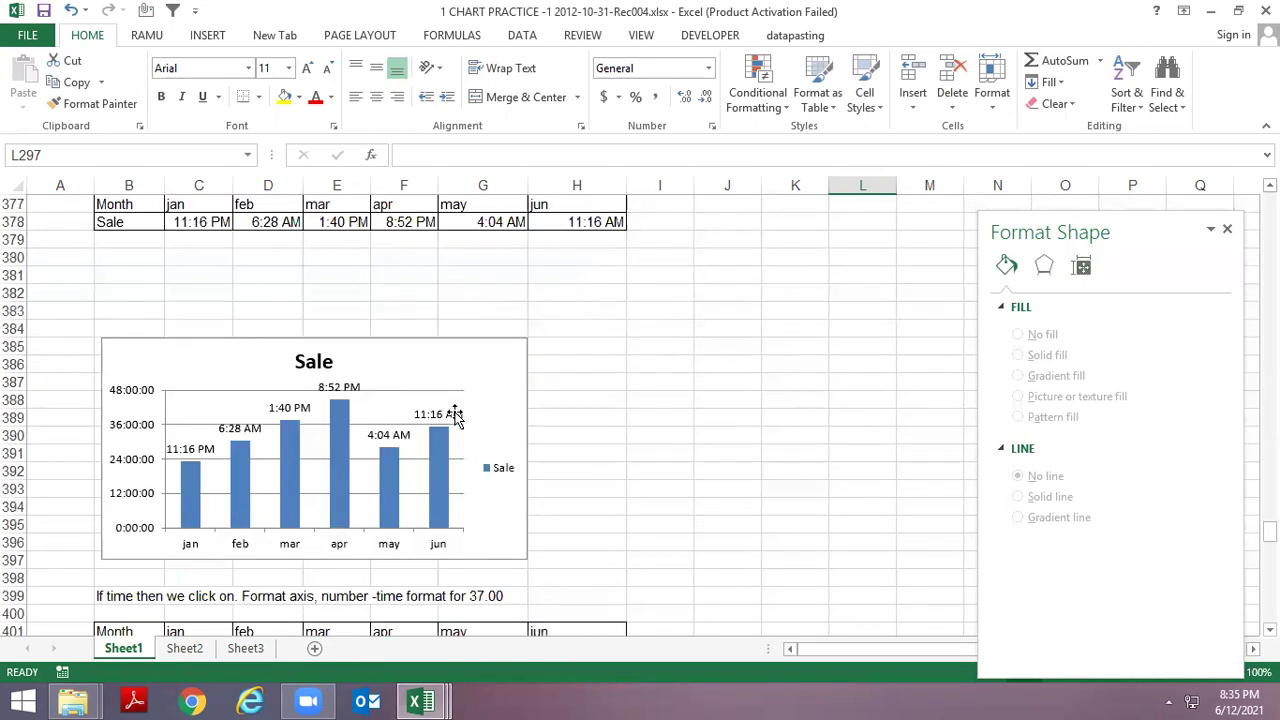
pyautogui.click(440, 422)
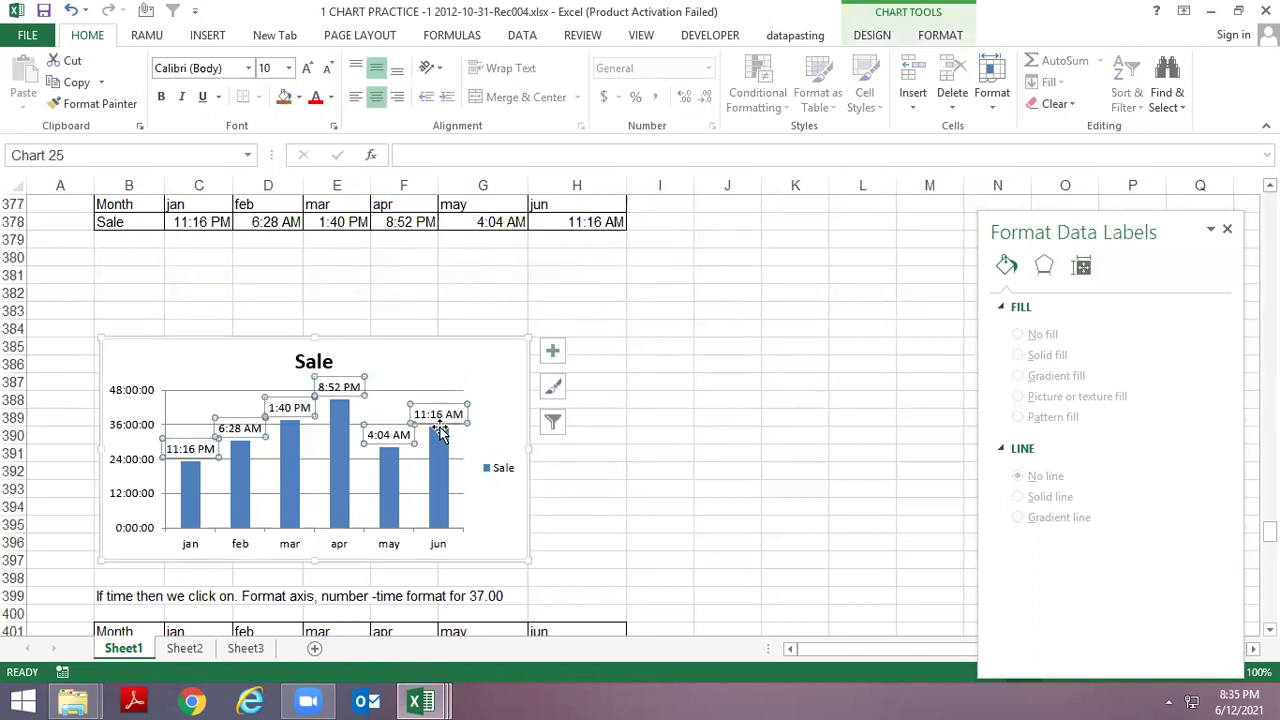
pyautogui.click(712, 402)
pyautogui.scroll(-2, 711, 406)
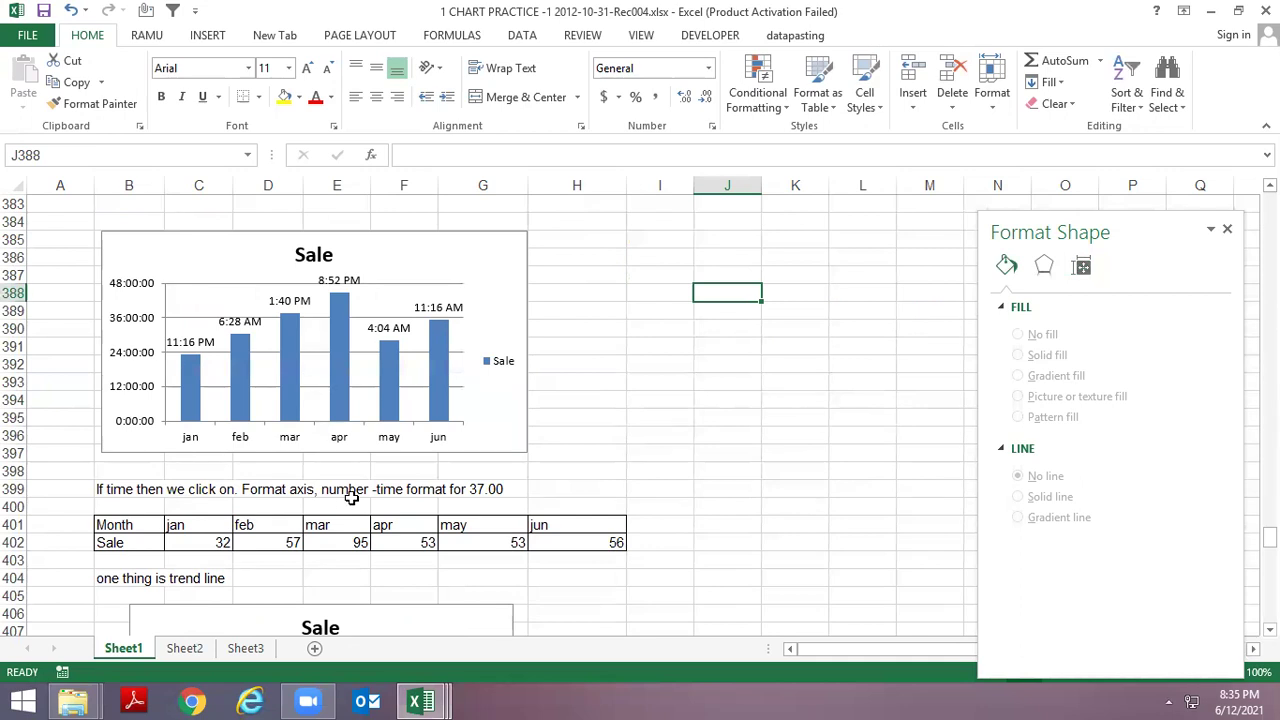
pyautogui.scroll(3, 437, 471)
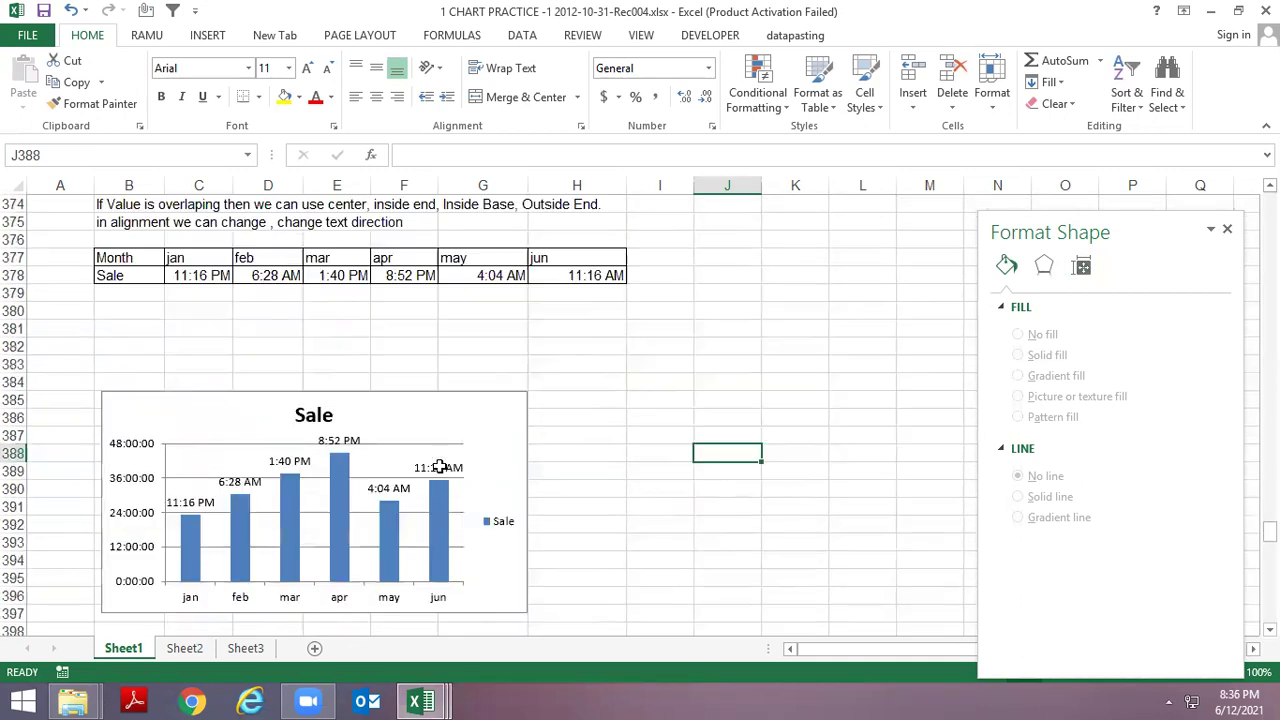
pyautogui.scroll(2, 440, 470)
# Step: Copy the Month/Sale time table B377:H378 and switch to Book2
pyautogui.moveTo(104, 364); pyautogui.dragTo(586, 374)
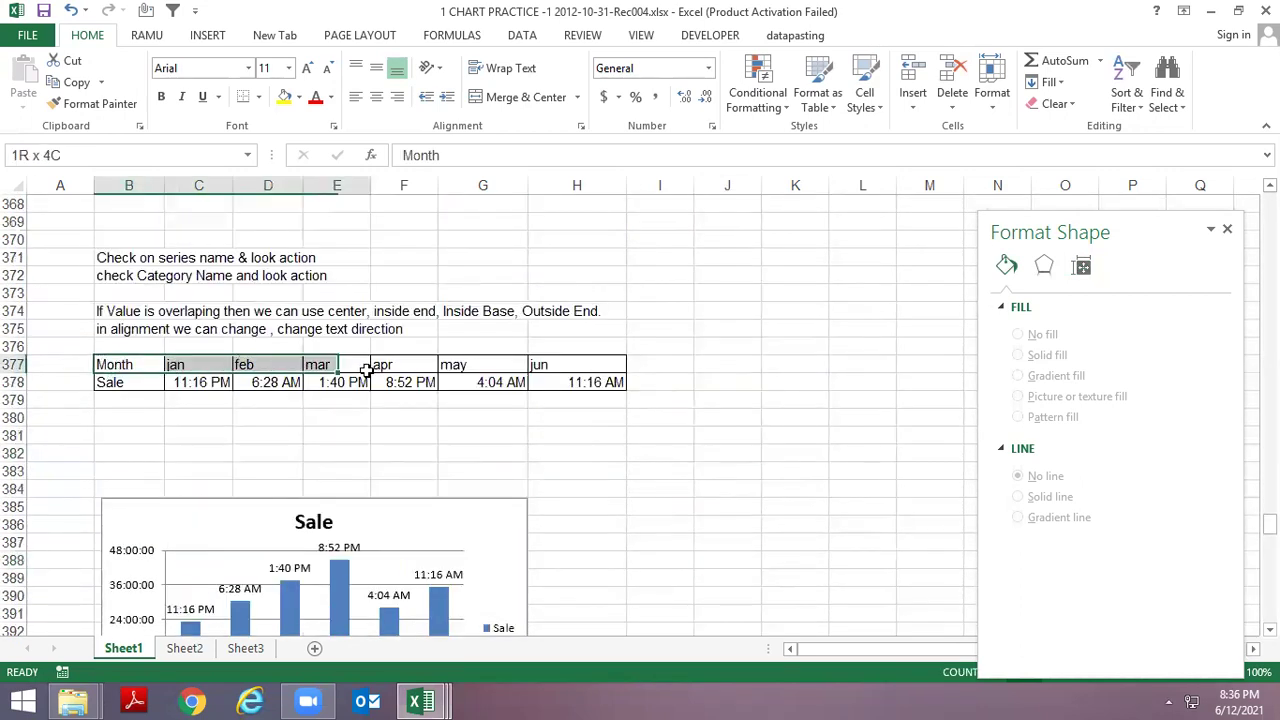
pyautogui.hotkey('ctrl', 'c')
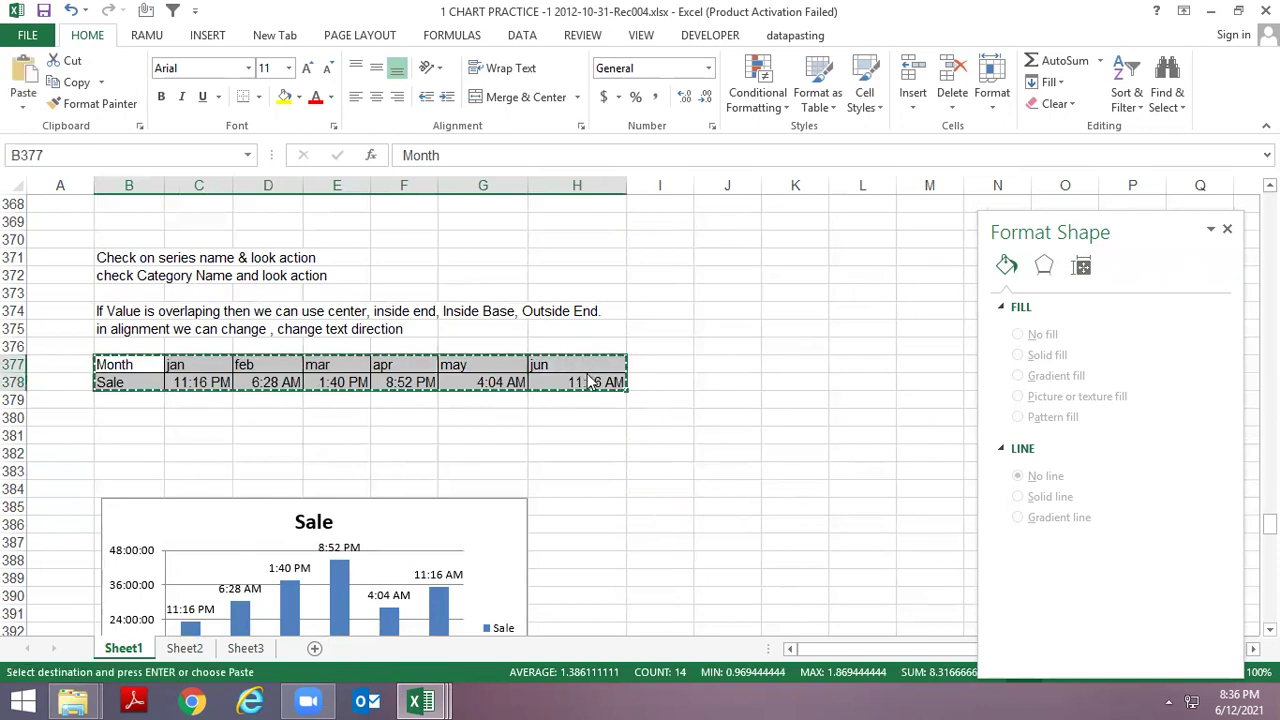
pyautogui.hotkey('alt', 'Tab')
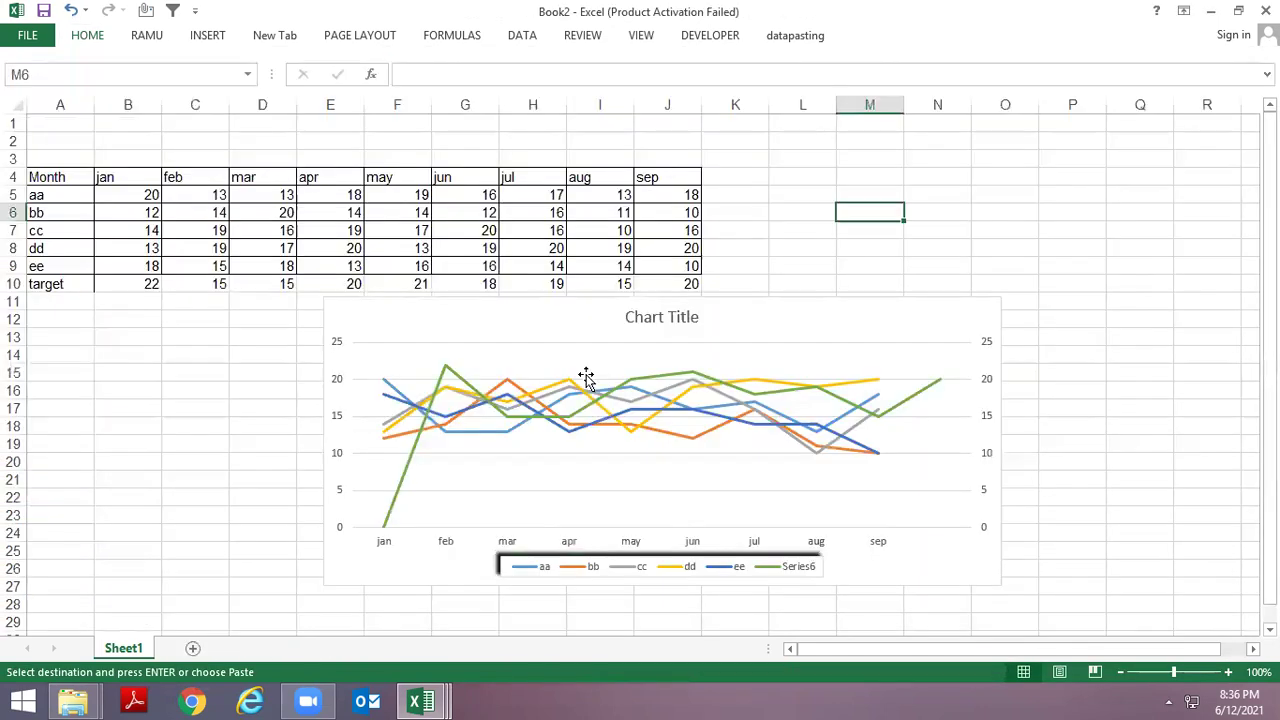
pyautogui.hotkey('alt', 'Tab')
pyautogui.press('Down')
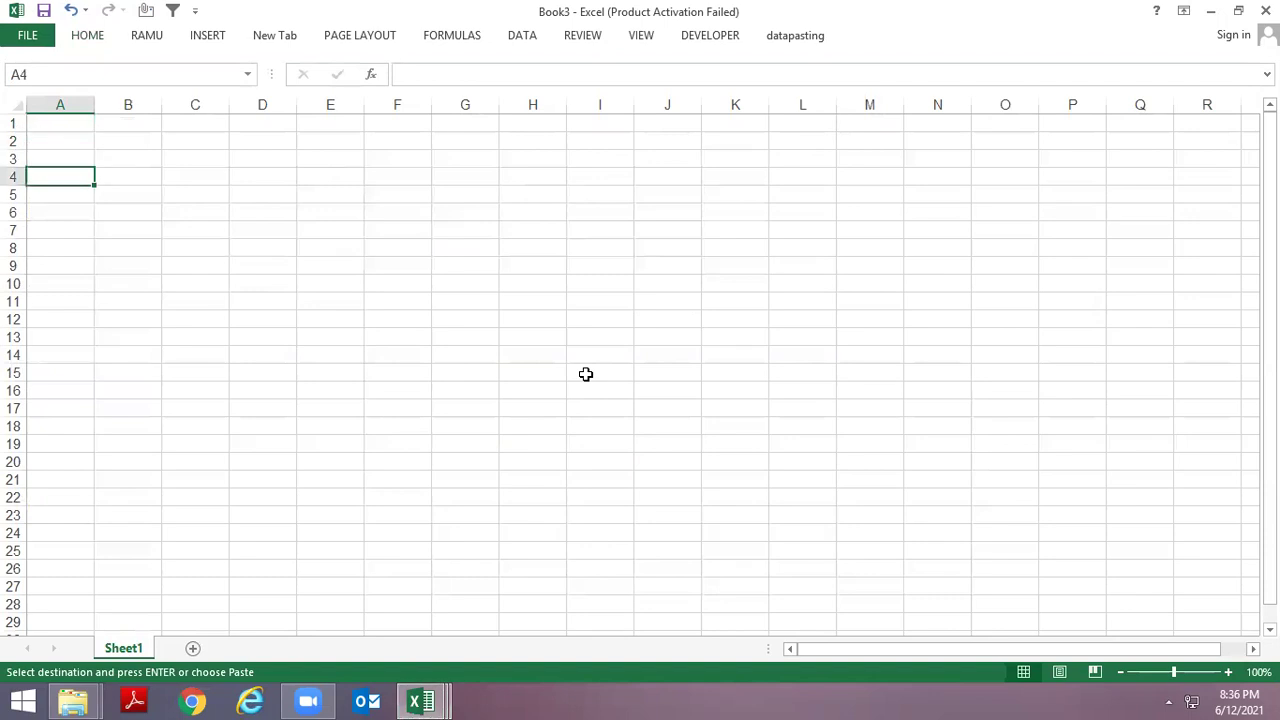
pyautogui.hotkey('alt', 'Tab')
# Step: Paste the table into Book2 at B28 and show the Column chart types
pyautogui.scroll(-4, 223, 560)
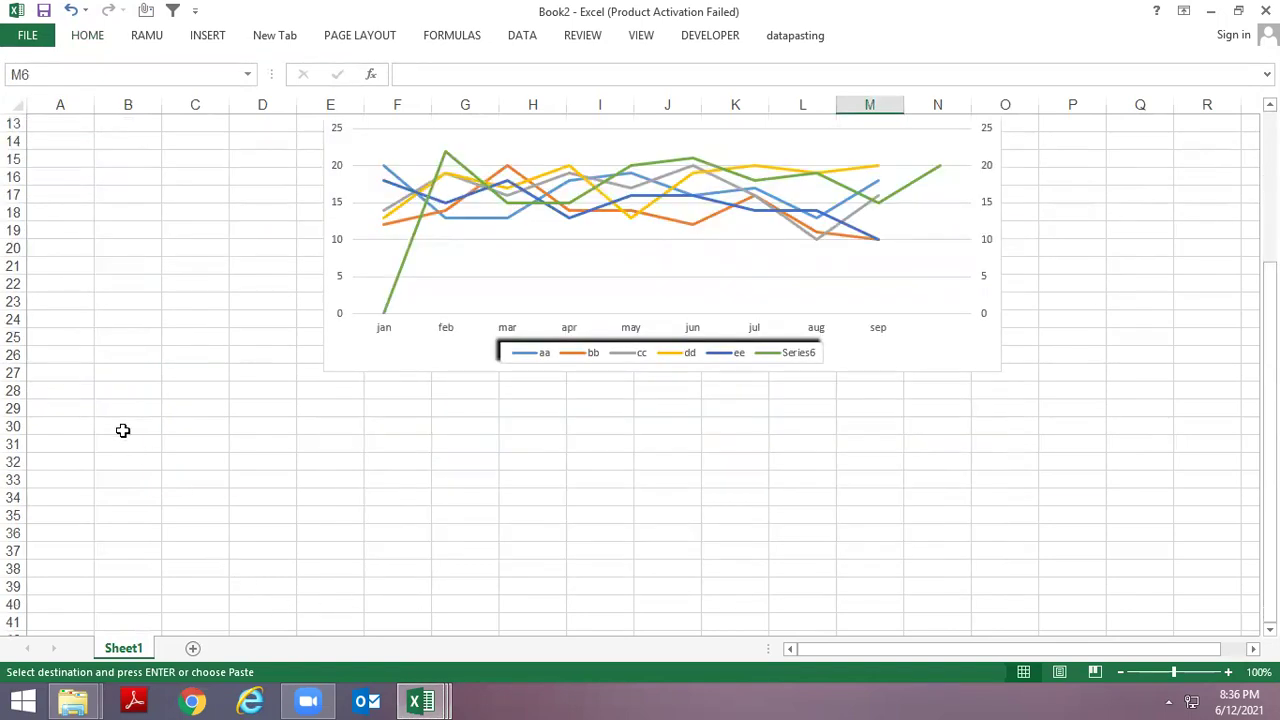
pyautogui.click(96, 391)
pyautogui.hotkey('ctrl', 'v')
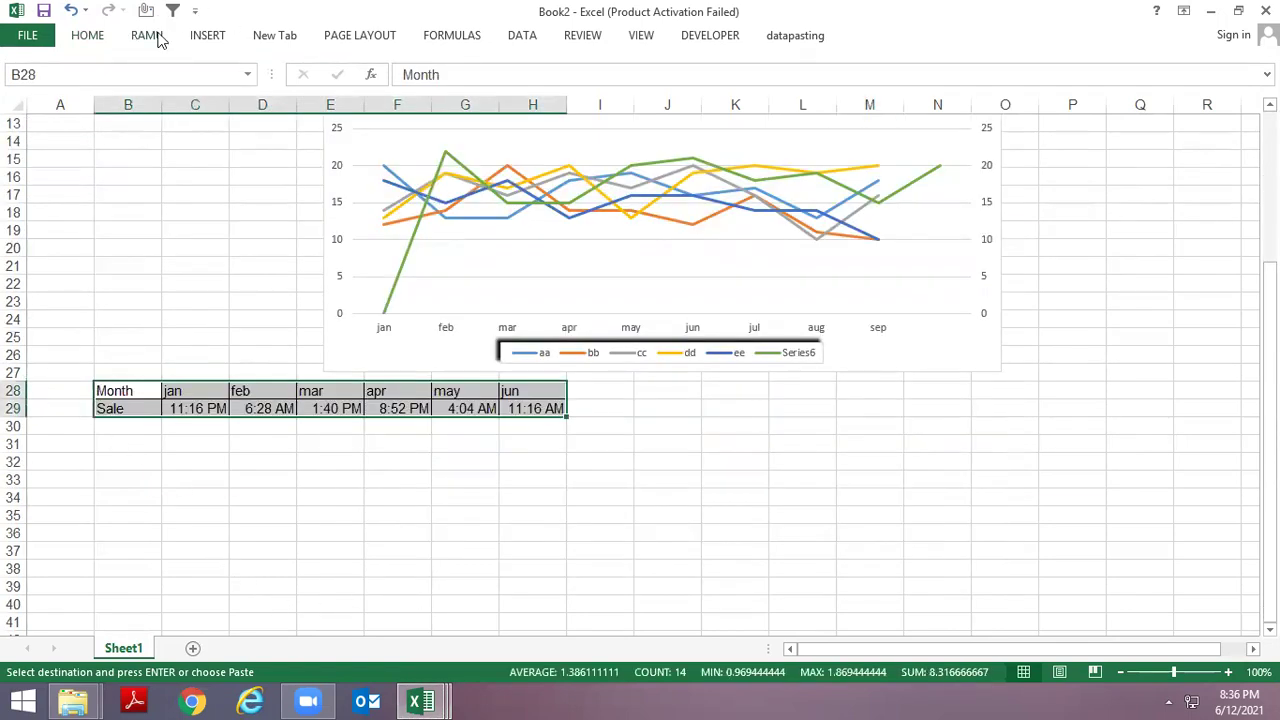
pyautogui.click(207, 35)
pyautogui.click(523, 64)
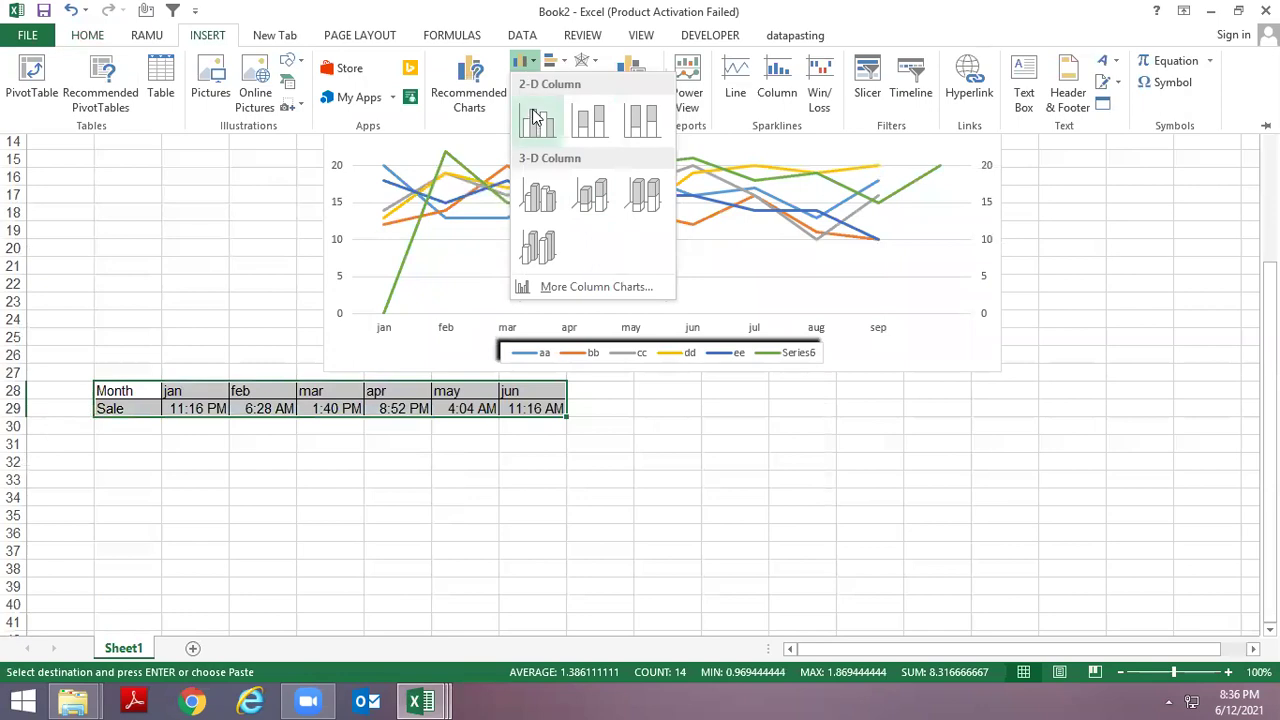
# Step: Insert a clustered column chart of the Sale data and move it below the table
pyautogui.click(537, 120)
pyautogui.moveTo(580, 334); pyautogui.dragTo(528, 509)
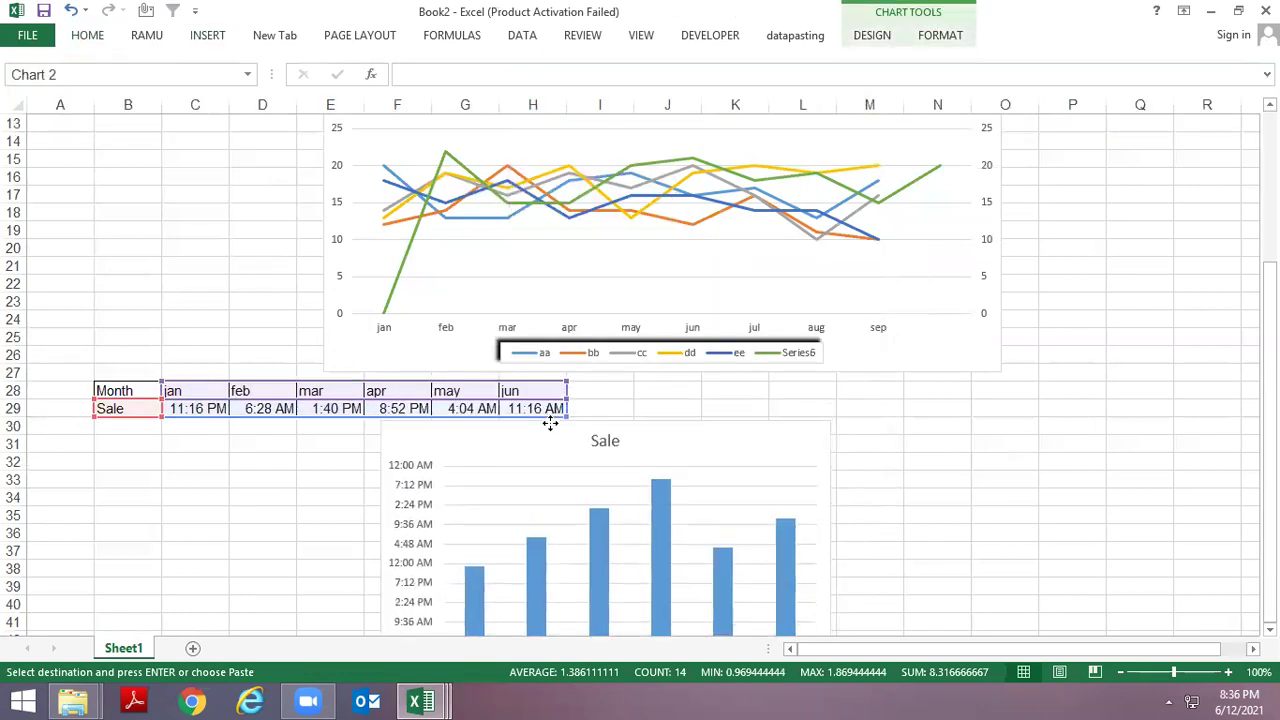
pyautogui.scroll(-3, 520, 402)
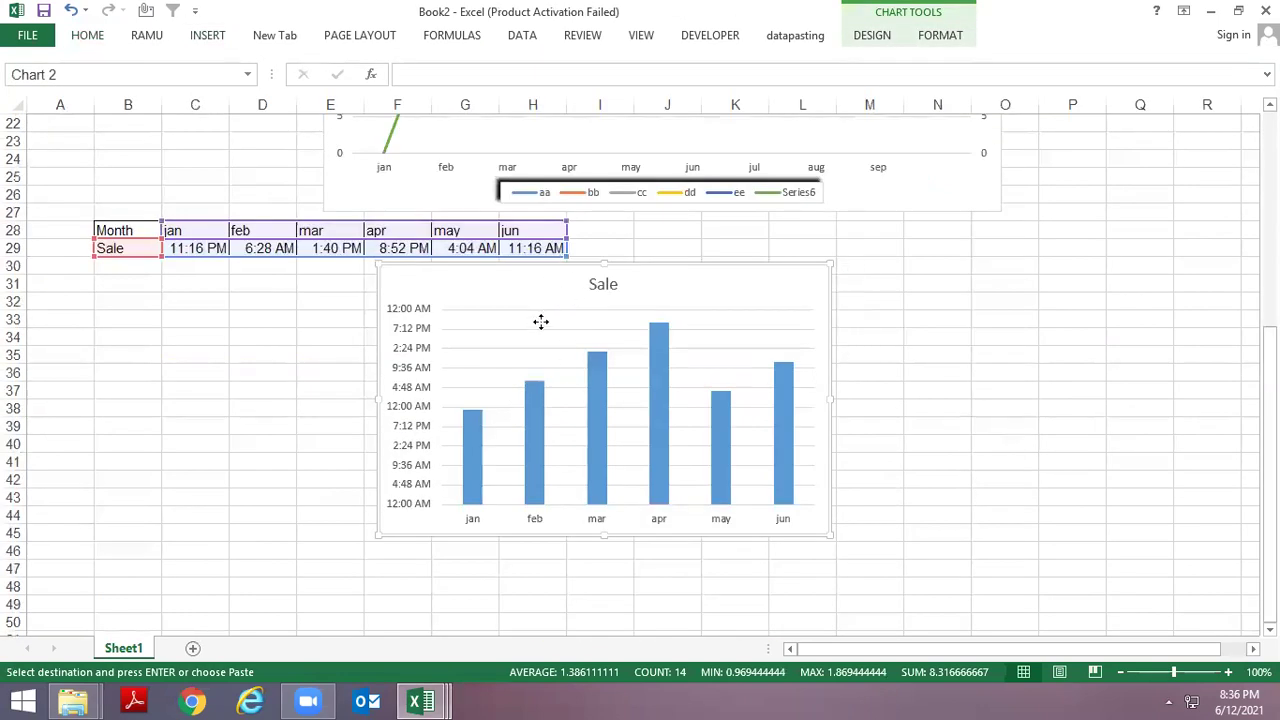
# Step: Check the 1 CHART PRACTICE workbook's labelled chart, then return to Book2
pyautogui.hotkey('alt', 'Tab')
pyautogui.hotkey('alt', 'Tab')
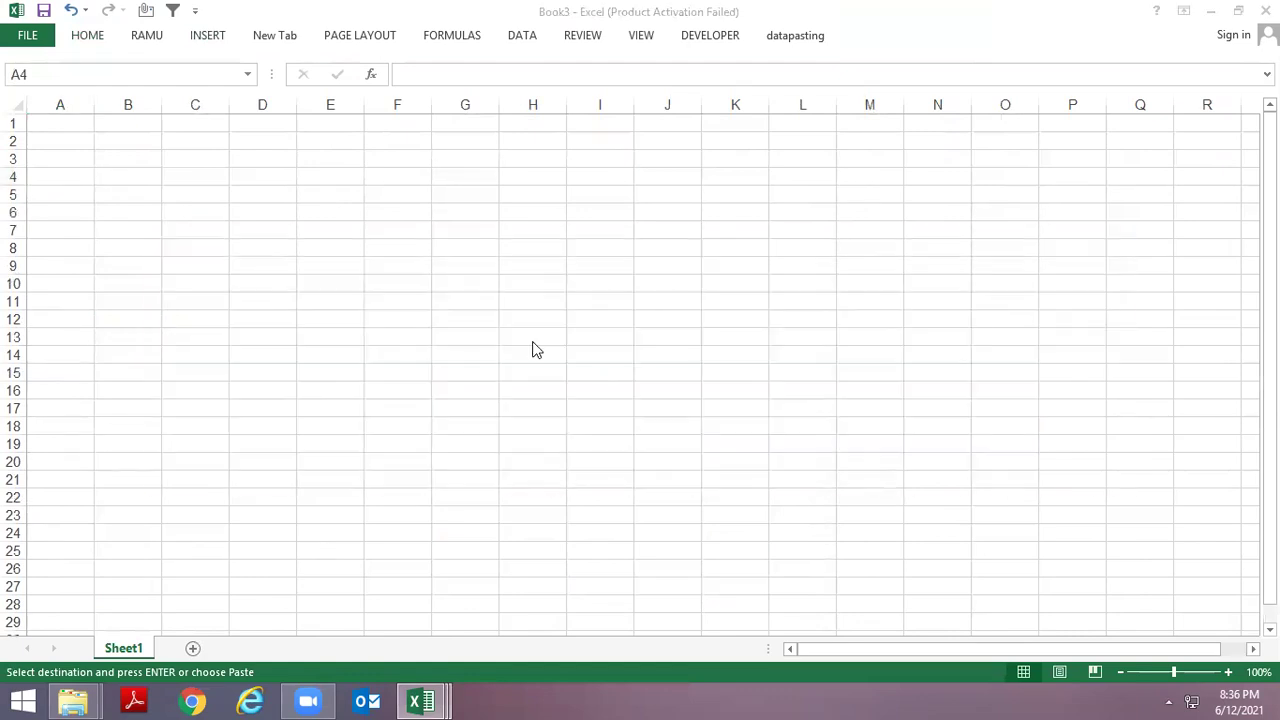
pyautogui.hotkey('alt', 'Tab')
pyautogui.hotkey('alt', 'Tab')
pyautogui.click(535, 347)
pyautogui.scroll(-2, 425, 500)
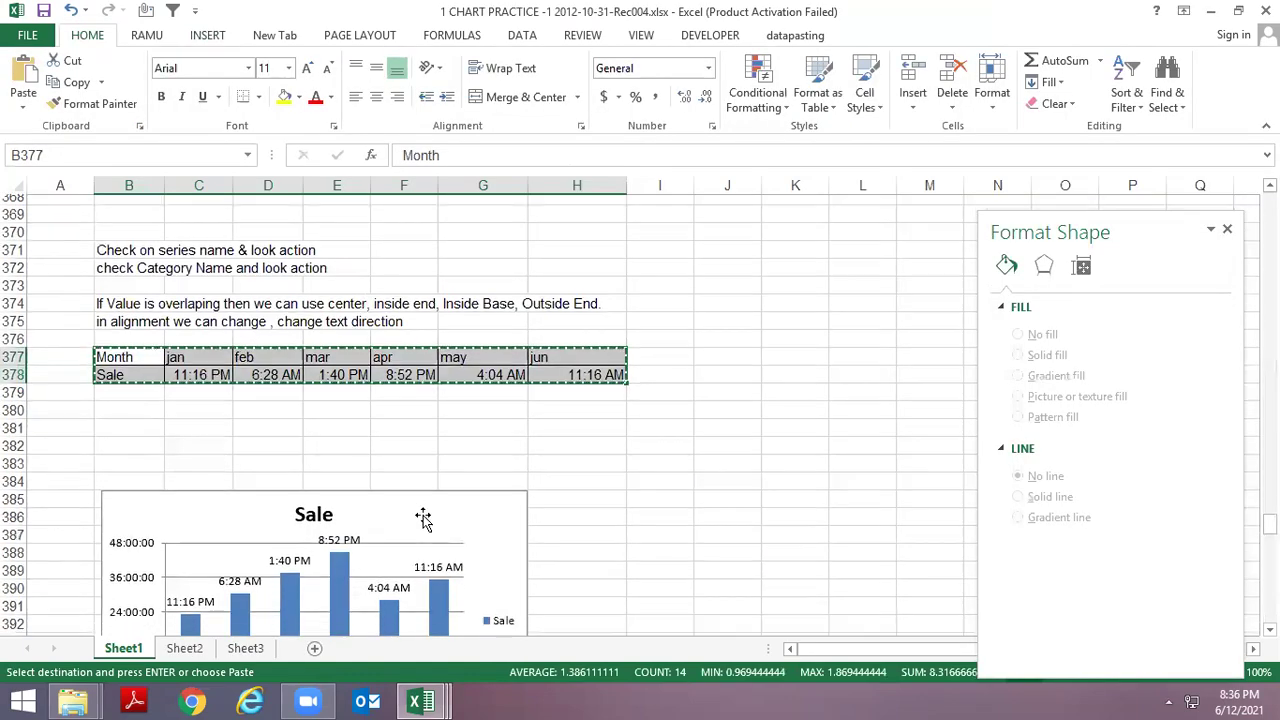
pyautogui.hotkey('alt', 'Tab')
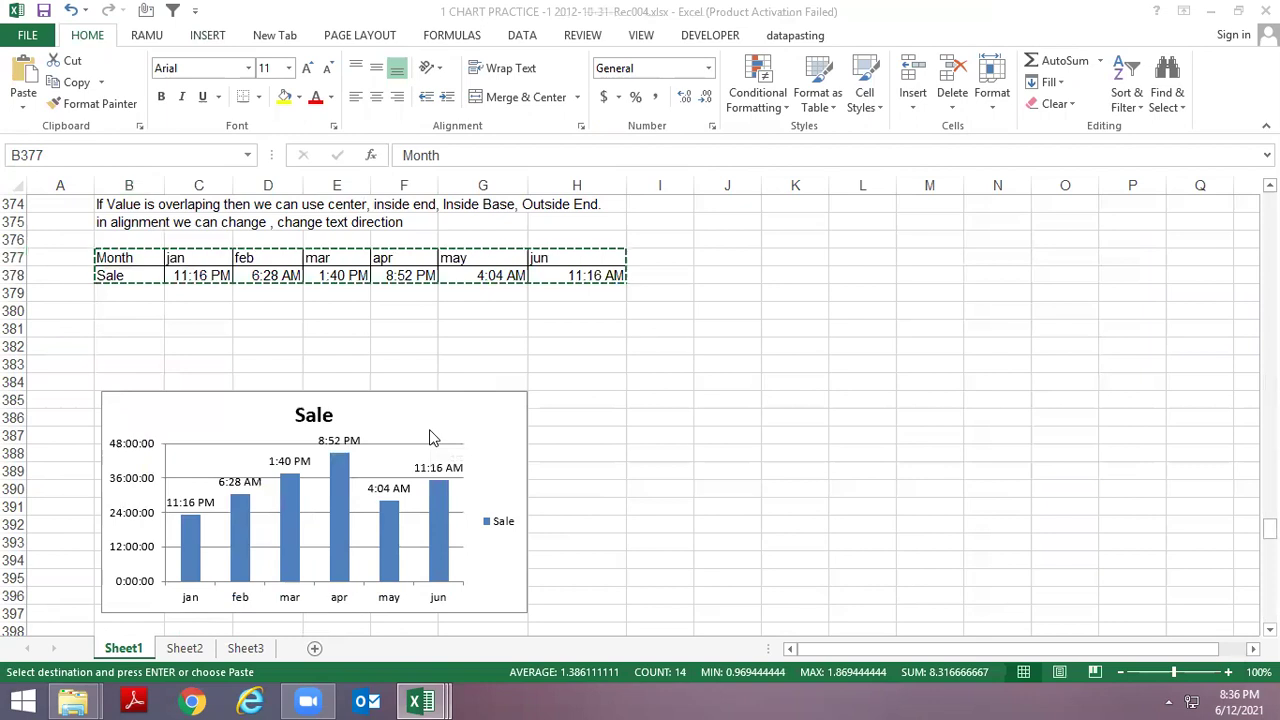
pyautogui.hotkey('alt', 'Tab')
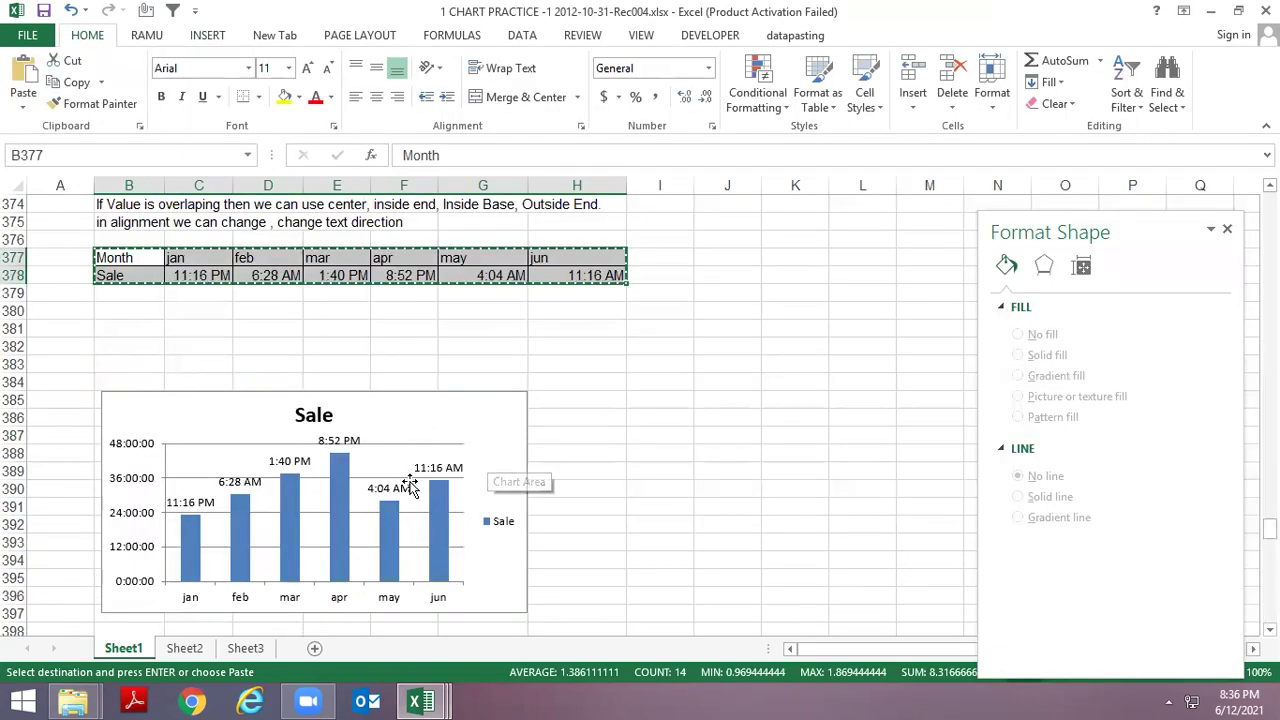
pyautogui.hotkey('alt', 'Tab')
# Step: Add value data labels to the Sale columns
pyautogui.click(630, 412)
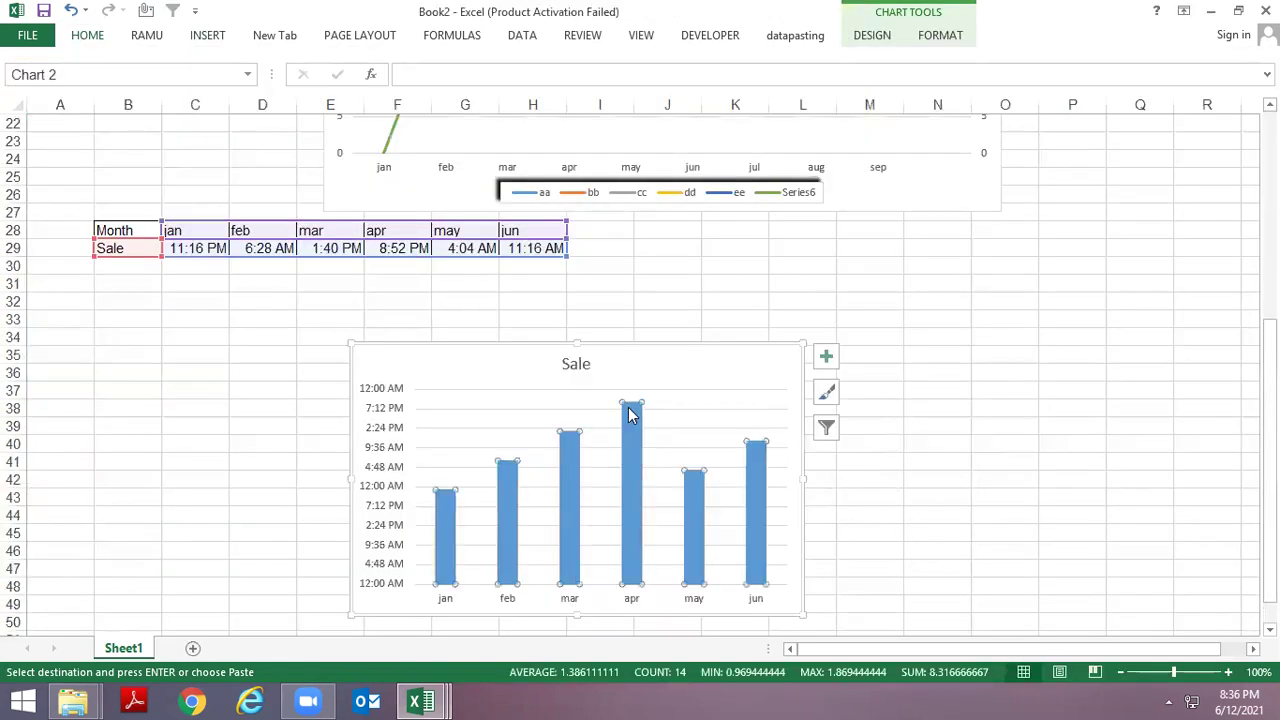
pyautogui.rightClick(630, 412)
pyautogui.moveTo(720, 537)
pyautogui.click(848, 537)
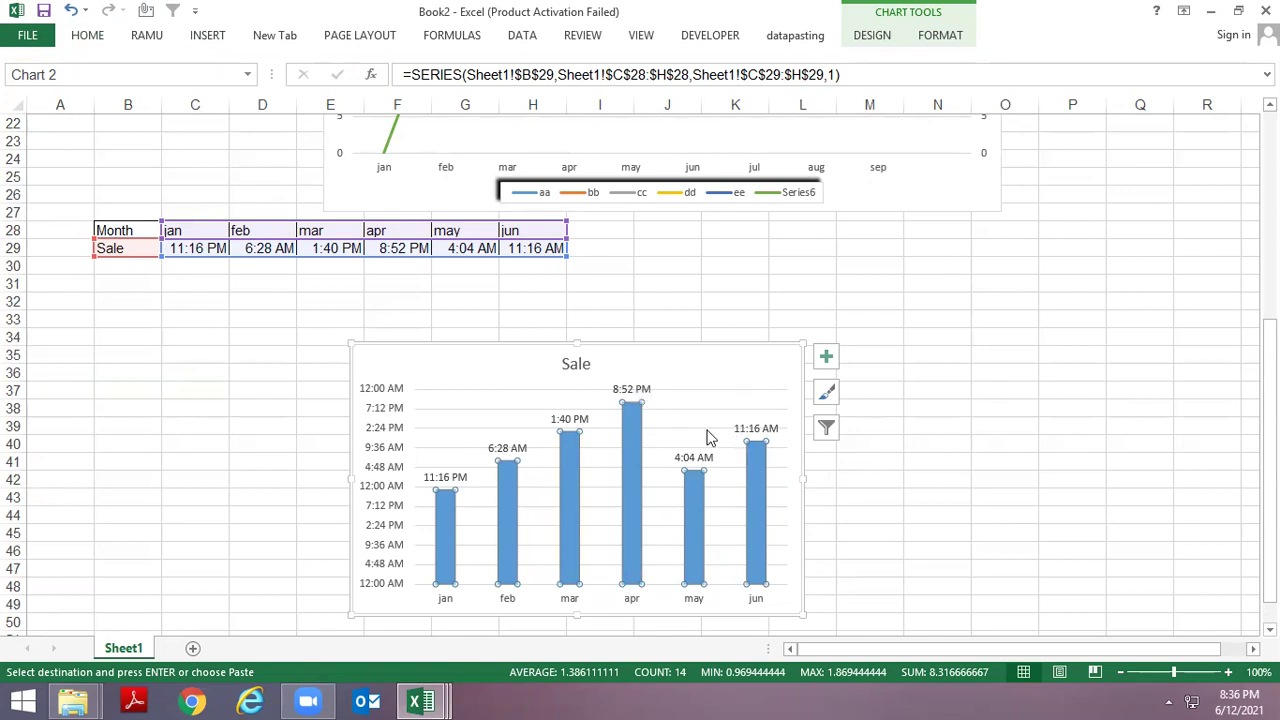
# Step: Open Format Data Labels for the Sale labels
pyautogui.click(755, 430)
pyautogui.rightClick(755, 430)
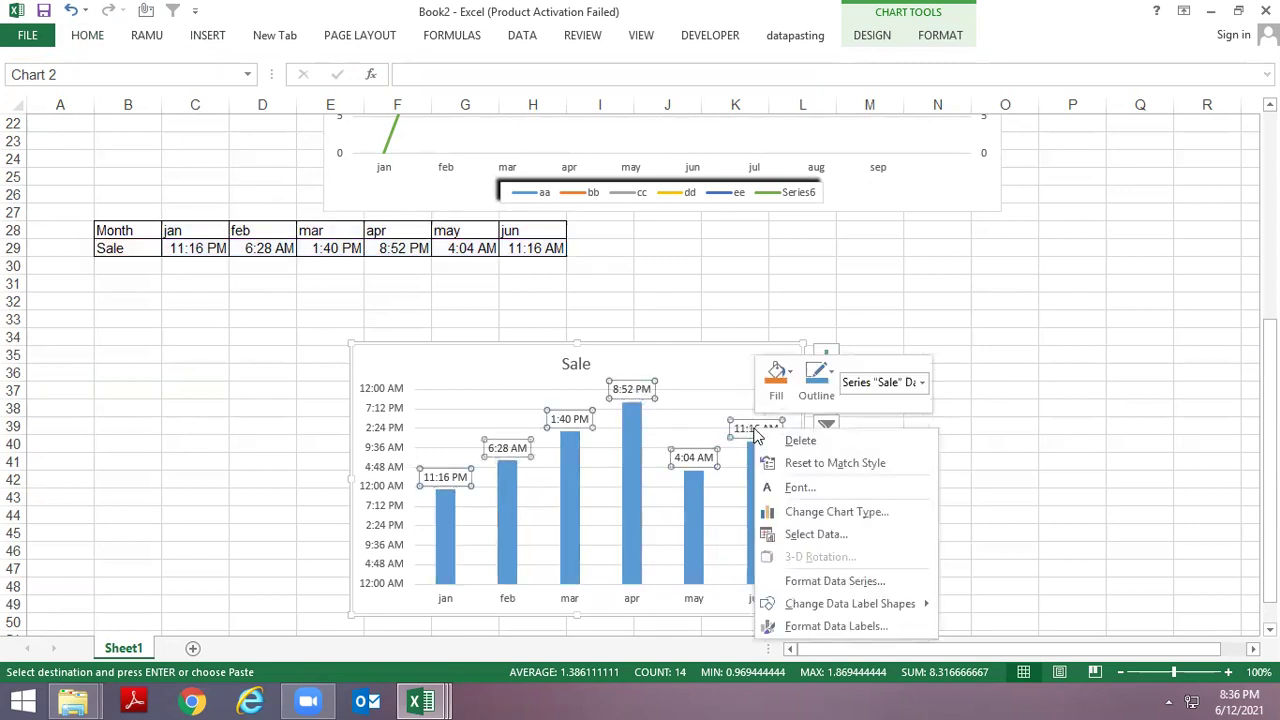
pyautogui.click(813, 627)
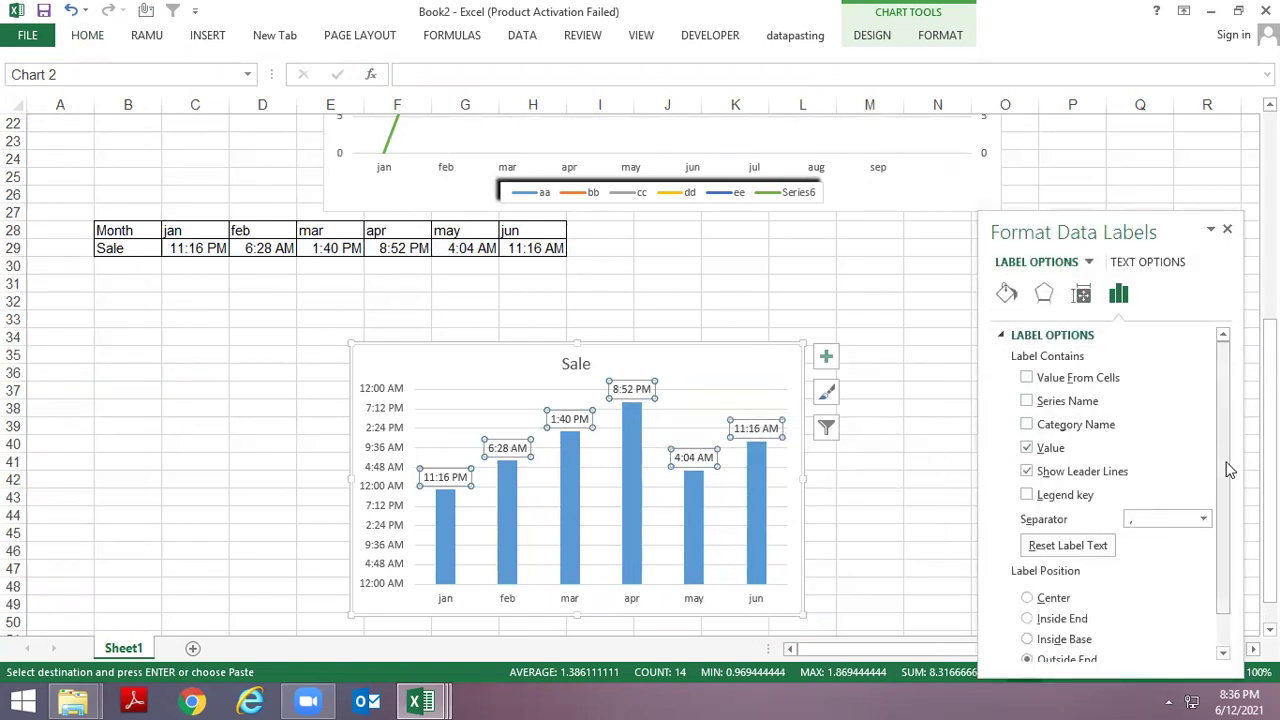
# Step: Set the Sale labels' number Category to Time, giving values like 11:16:00 PM
pyautogui.scroll(-1, 1225, 500)
pyautogui.click(1005, 657)
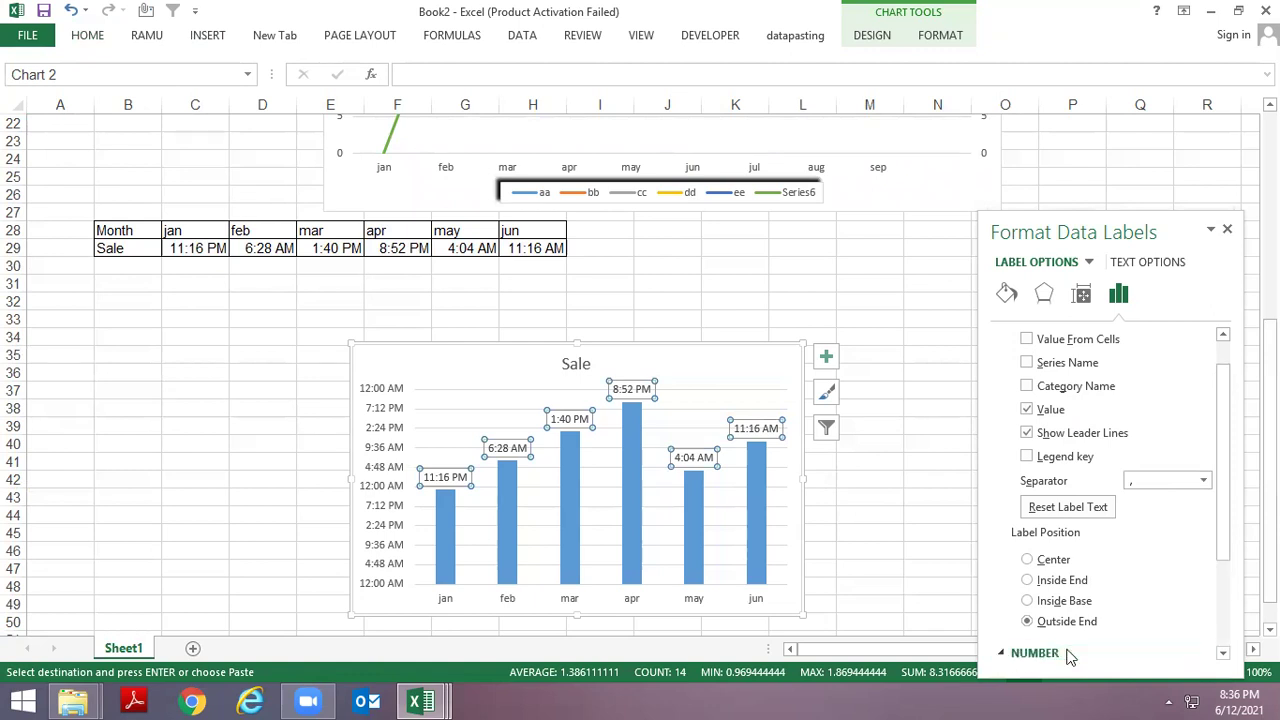
pyautogui.moveTo(1224, 538); pyautogui.dragTo(1224, 643)
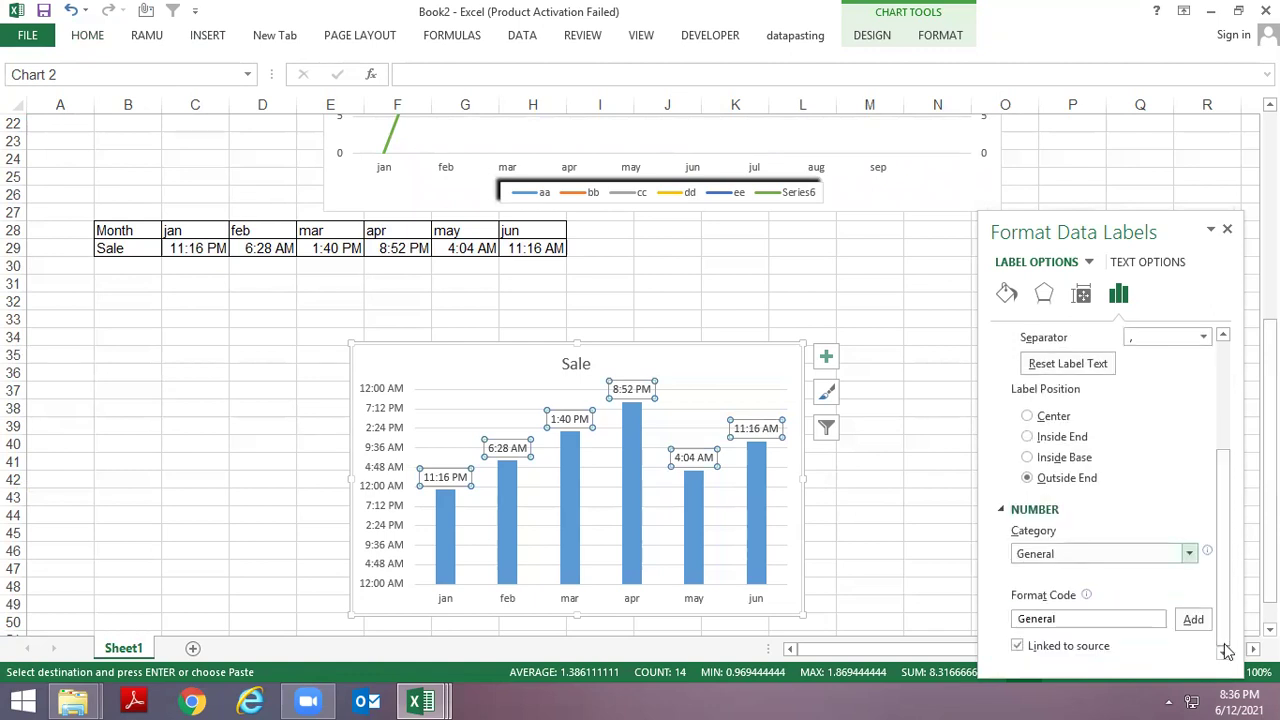
pyautogui.click(1188, 553)
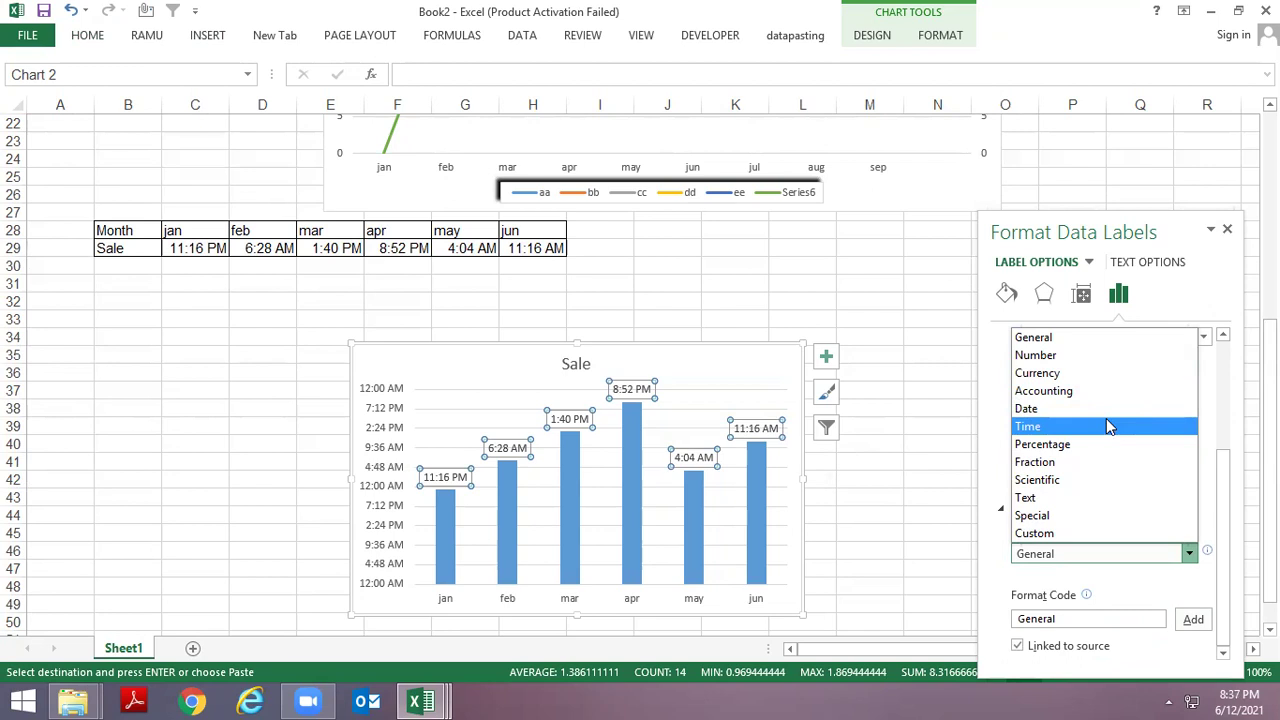
pyautogui.click(1106, 426)
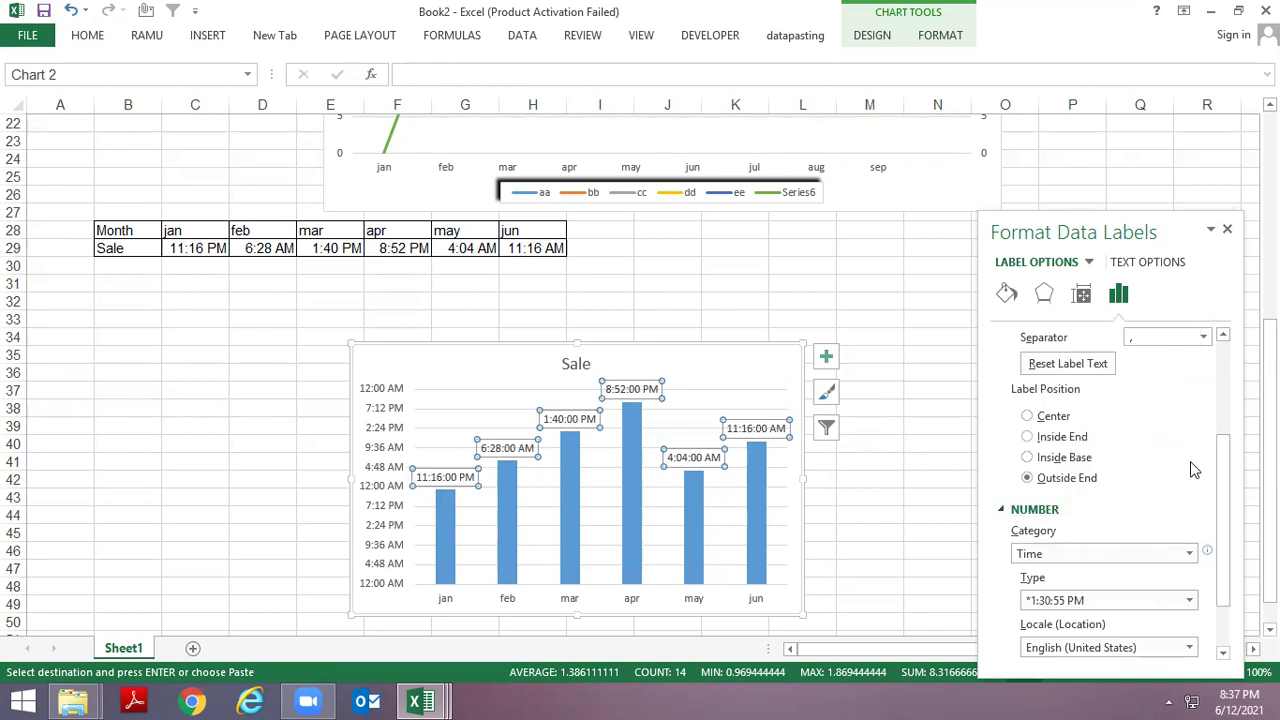
pyautogui.moveTo(1220, 476)
pyautogui.mouseDown()
pyautogui.moveTo(1234, 548)
pyautogui.moveTo(1227, 383)
pyautogui.mouseUp()
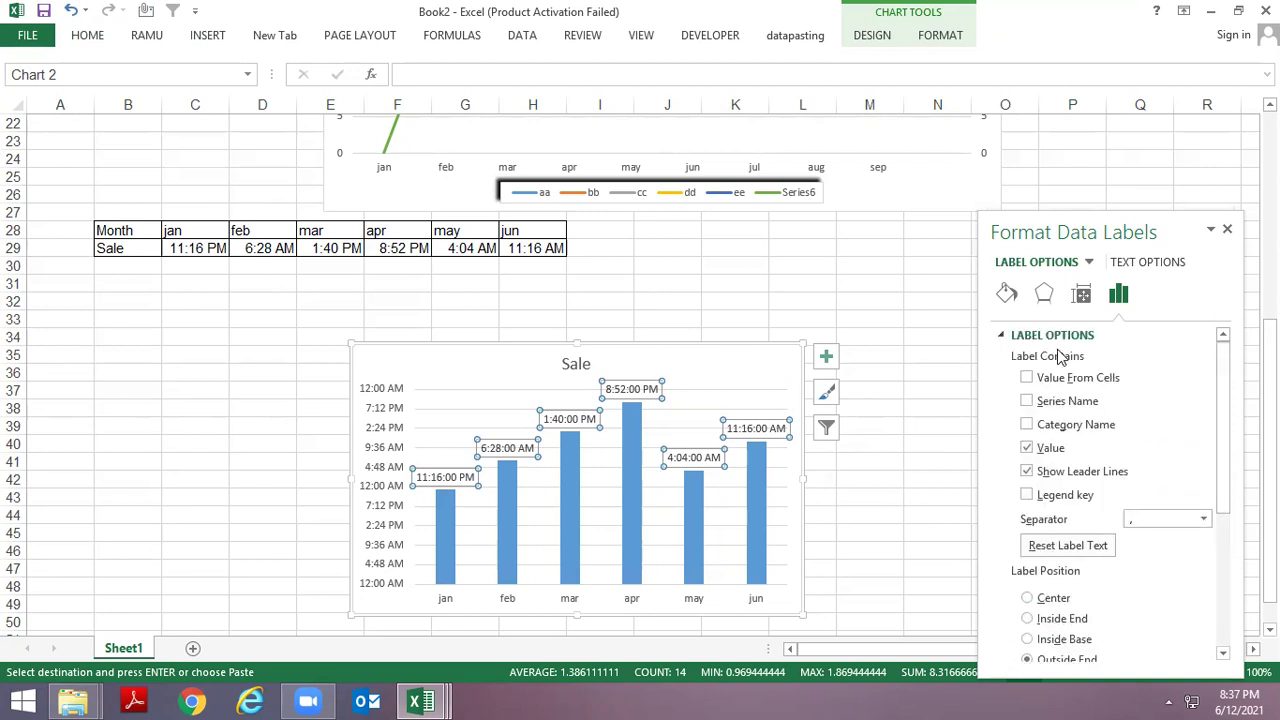
pyautogui.hotkey('alt', 'Tab')
# Step: In the practice workbook, browse cell I407's number format categories without changing anything
pyautogui.scroll(-6, 565, 412)
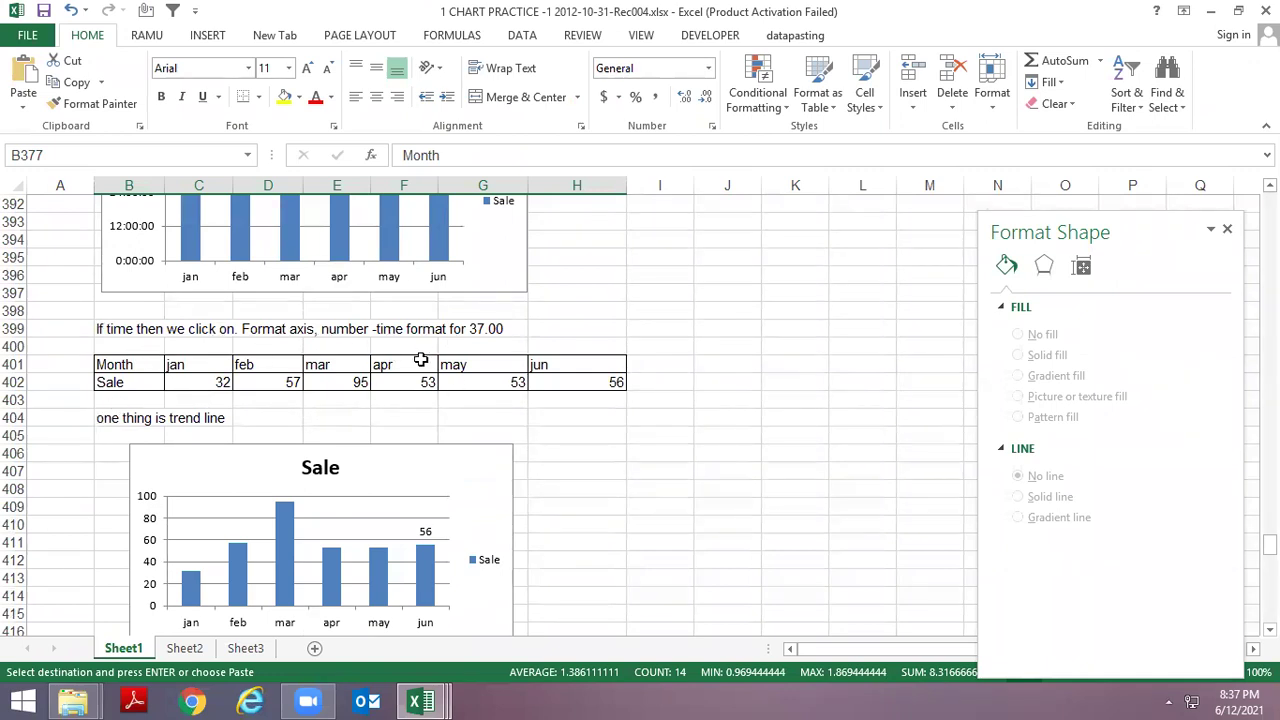
pyautogui.scroll(-2, 421, 360)
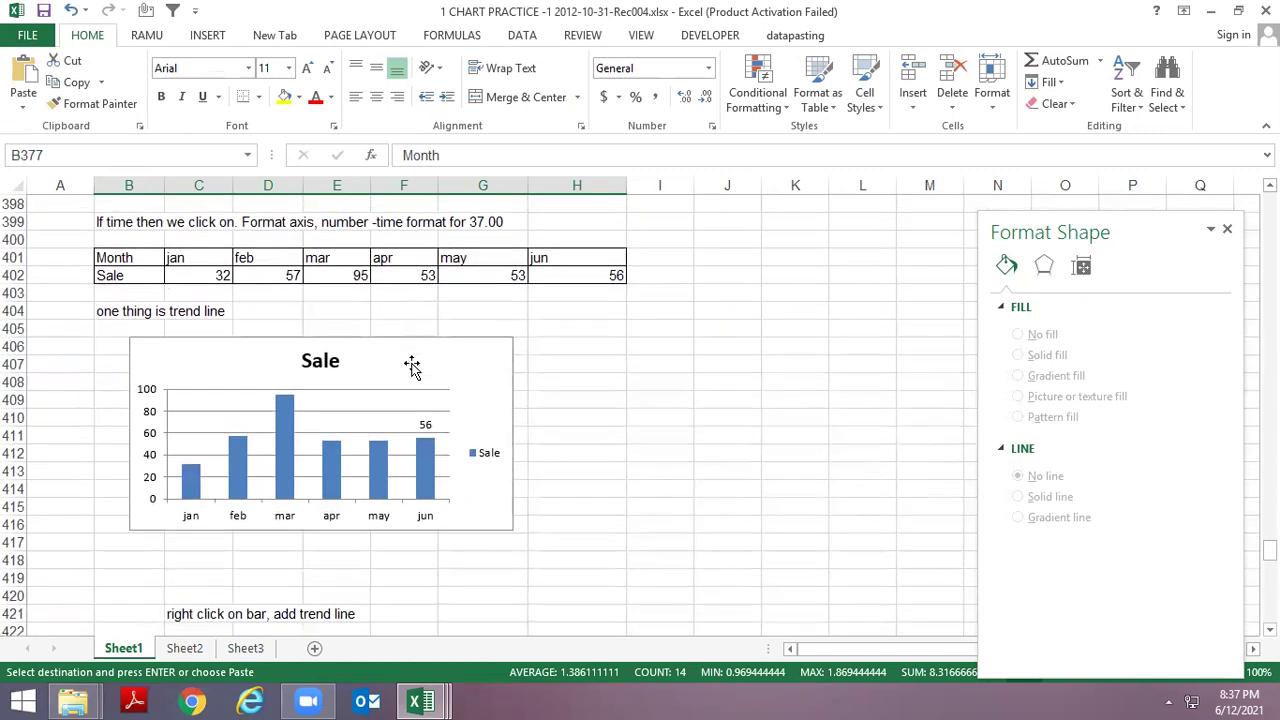
pyautogui.click(666, 358)
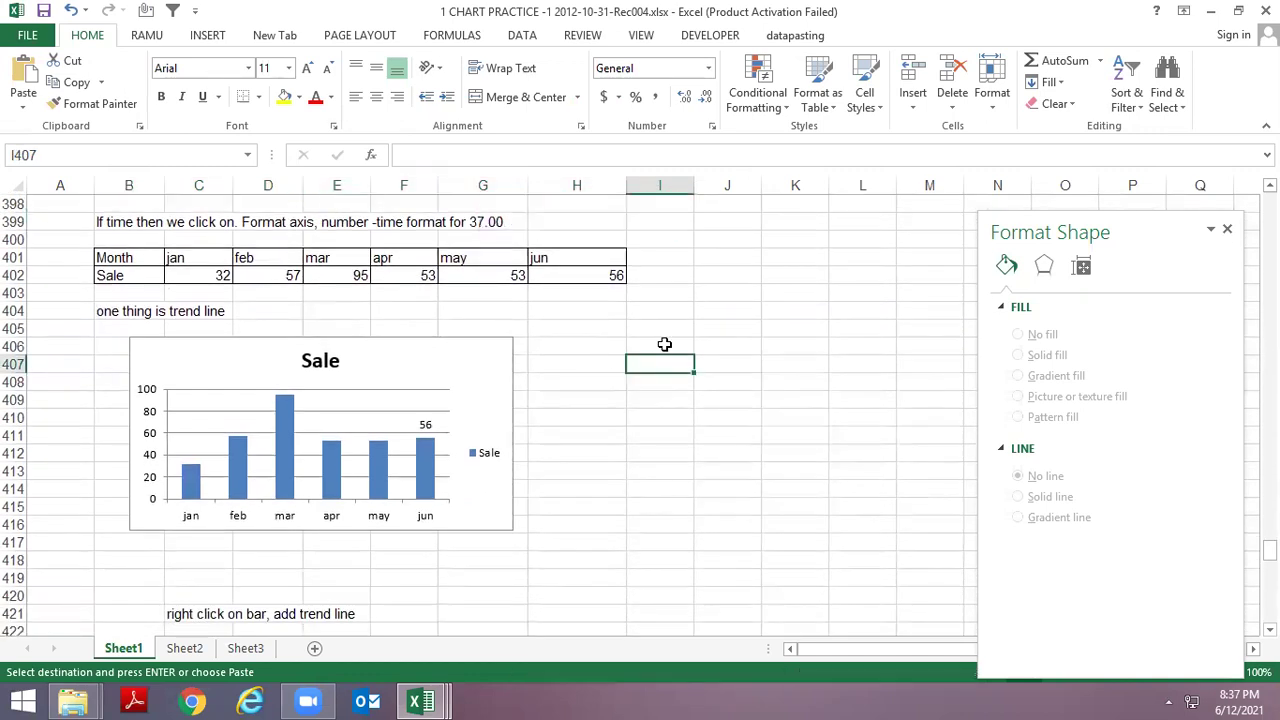
pyautogui.hotkey('ctrl', '1')
pyautogui.moveTo(310, 305); pyautogui.dragTo(305, 377)
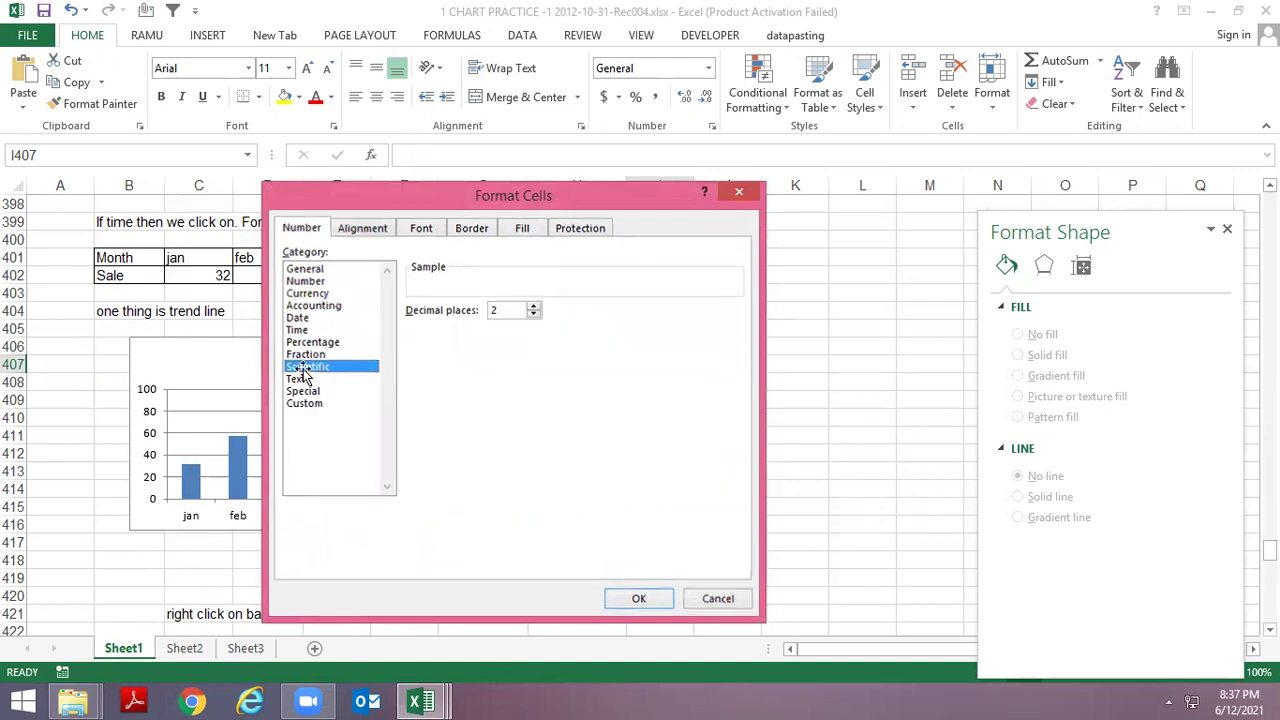
pyautogui.press('Escape')
# Step: Copy the numeric Month/Sale table B429:H430 and return to Book2
pyautogui.scroll(-2, 404, 400)
pyautogui.scroll(-1, 404, 400)
pyautogui.scroll(-1, 404, 400)
pyautogui.scroll(-3, 404, 400)
pyautogui.scroll(3, 404, 400)
pyautogui.scroll(-3, 404, 400)
pyautogui.scroll(-2, 404, 400)
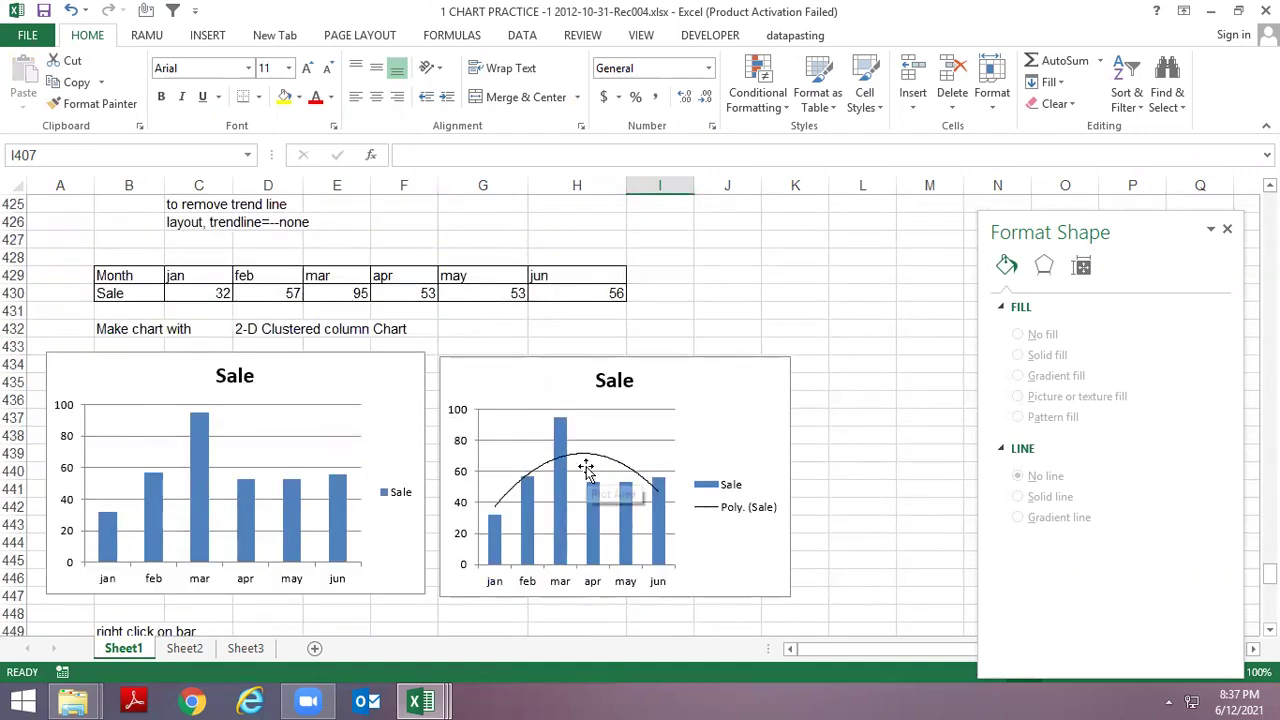
pyautogui.scroll(2, 214, 328)
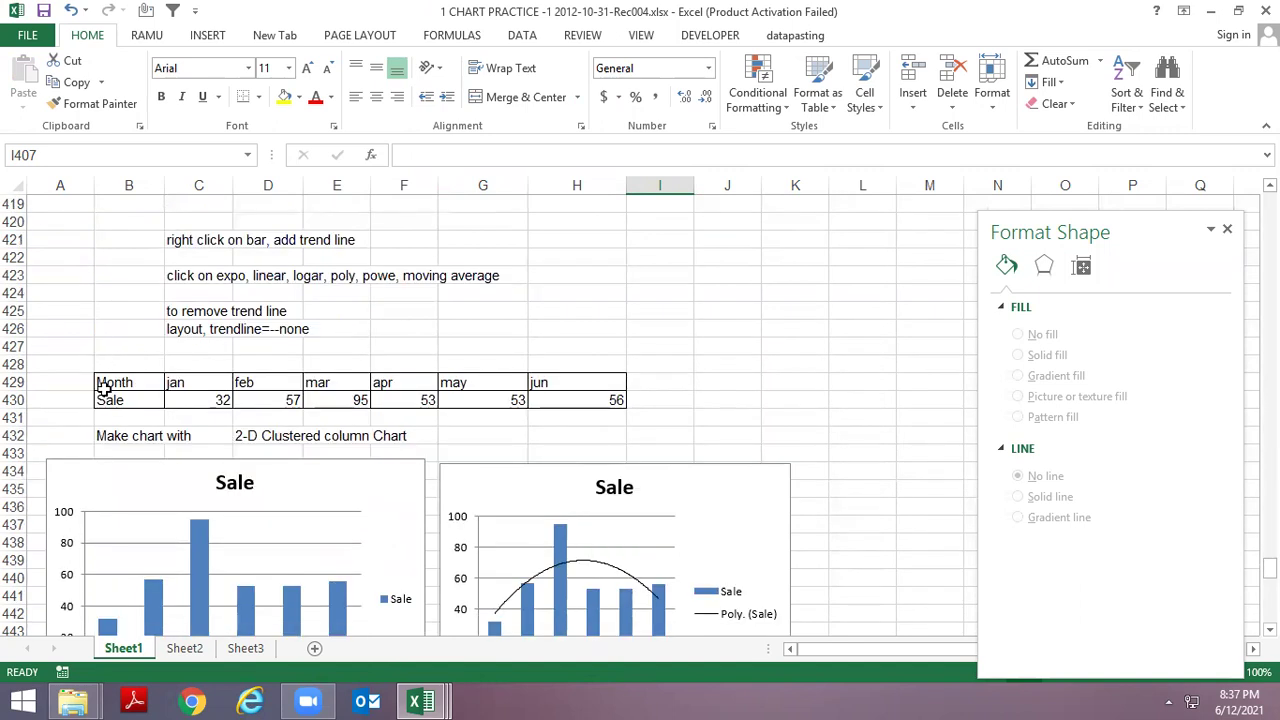
pyautogui.moveTo(104, 390); pyautogui.dragTo(570, 400)
pyautogui.hotkey('ctrl', 'c')
pyautogui.hotkey('ctrl', 'Tab')
pyautogui.scroll(-6, 257, 469)
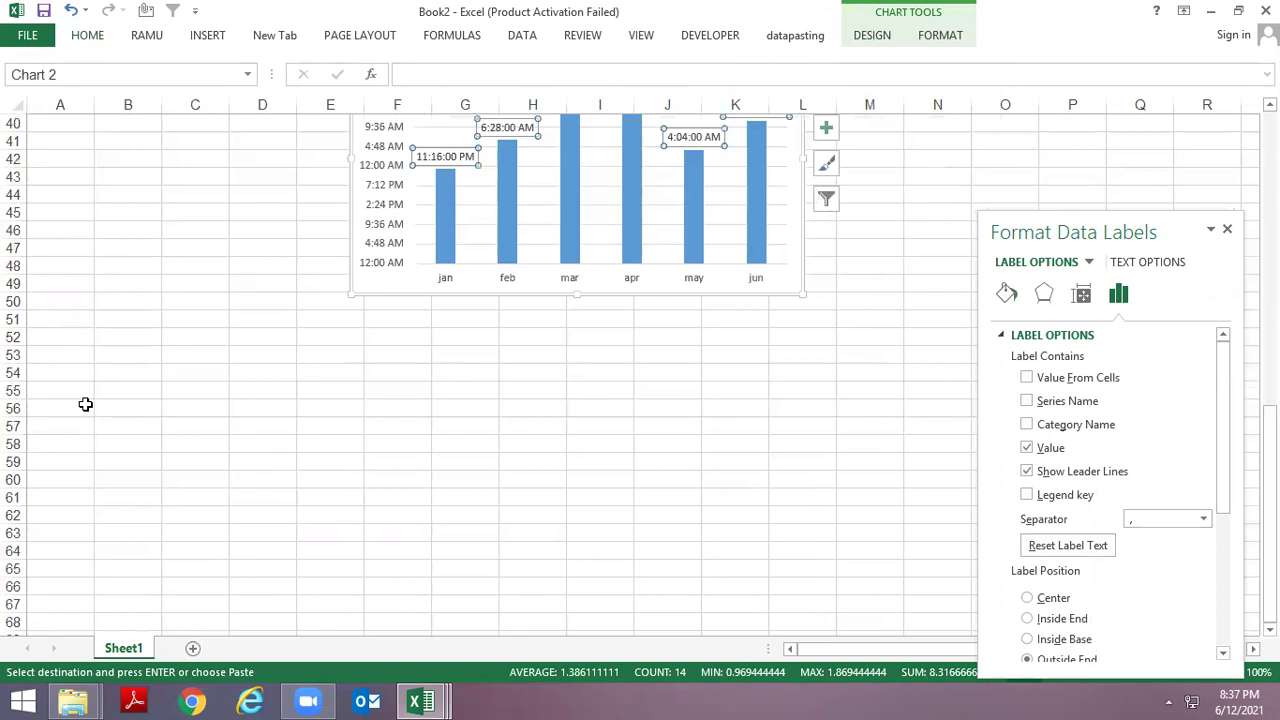
# Step: Paste the numeric Month/Sale table at A56 and place a clustered column chart below it
pyautogui.click(85, 404)
pyautogui.hotkey('ctrl', 'v')
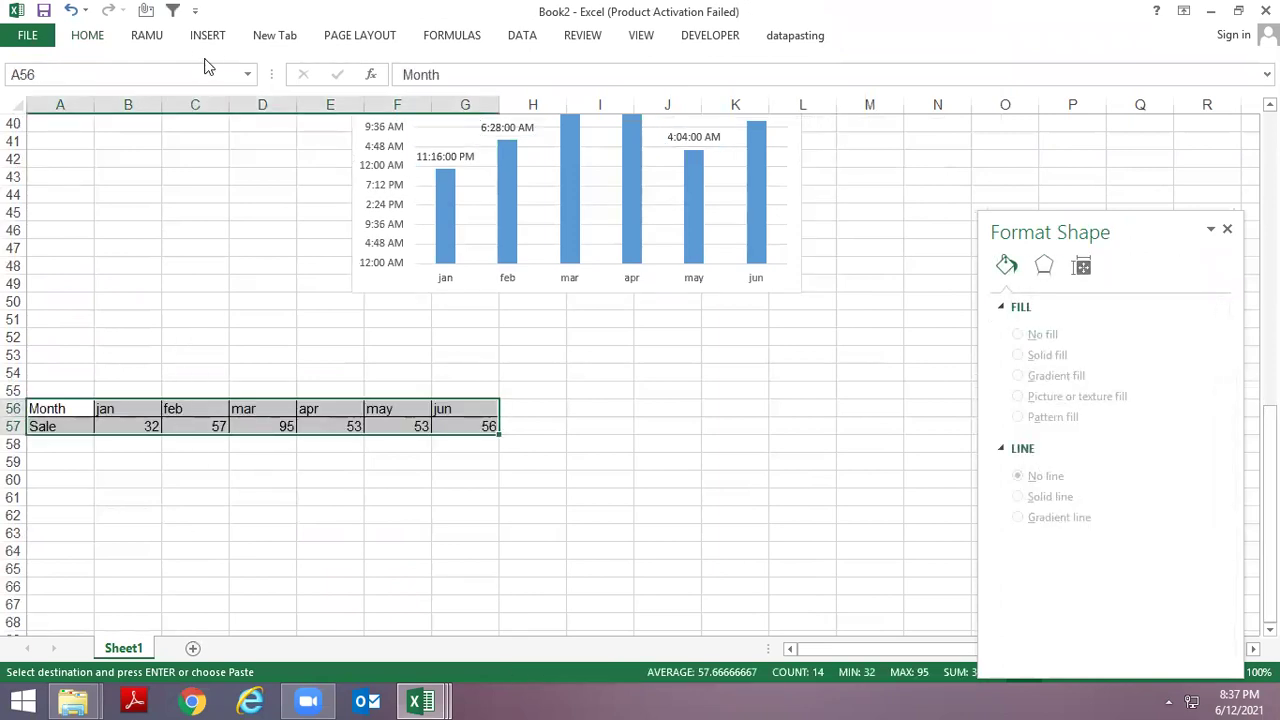
pyautogui.click(208, 36)
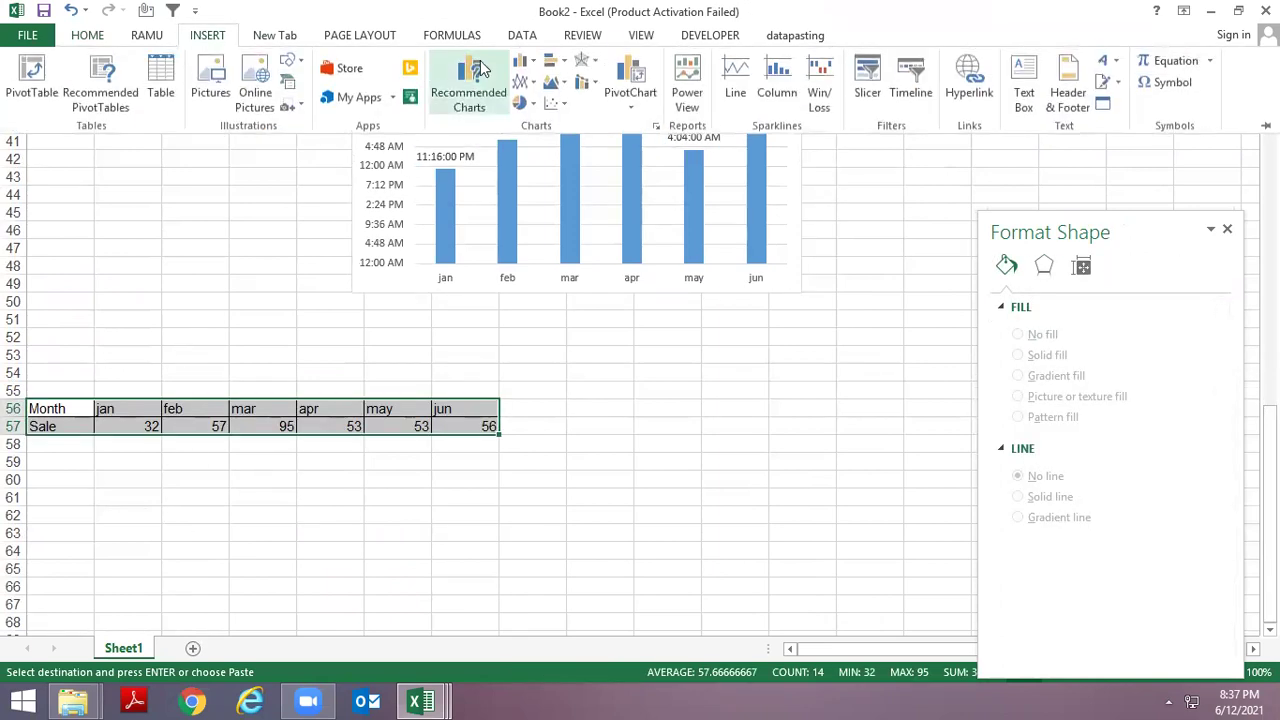
pyautogui.click(520, 60)
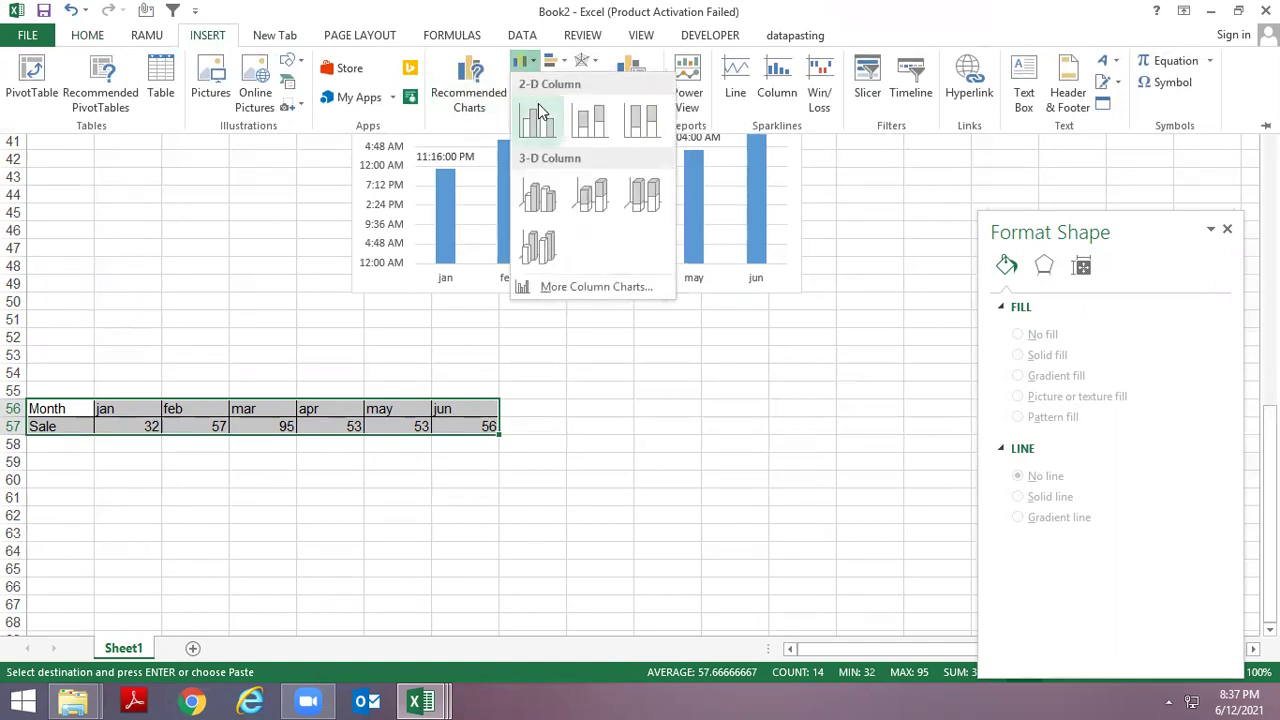
pyautogui.click(538, 103)
pyautogui.scroll(-2, 630, 245)
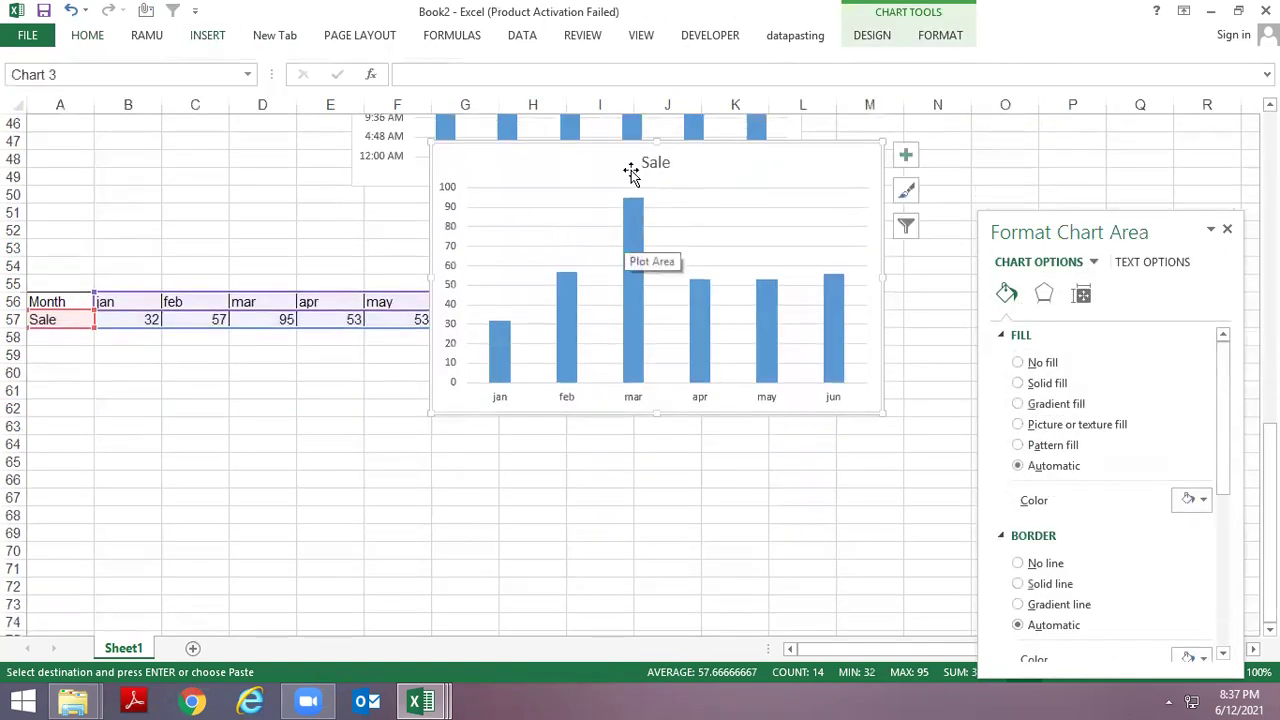
pyautogui.moveTo(620, 144); pyautogui.dragTo(462, 361)
# Step: Select the Sale series bars and bring up their shortcut menu
pyautogui.rightClick(533, 417)
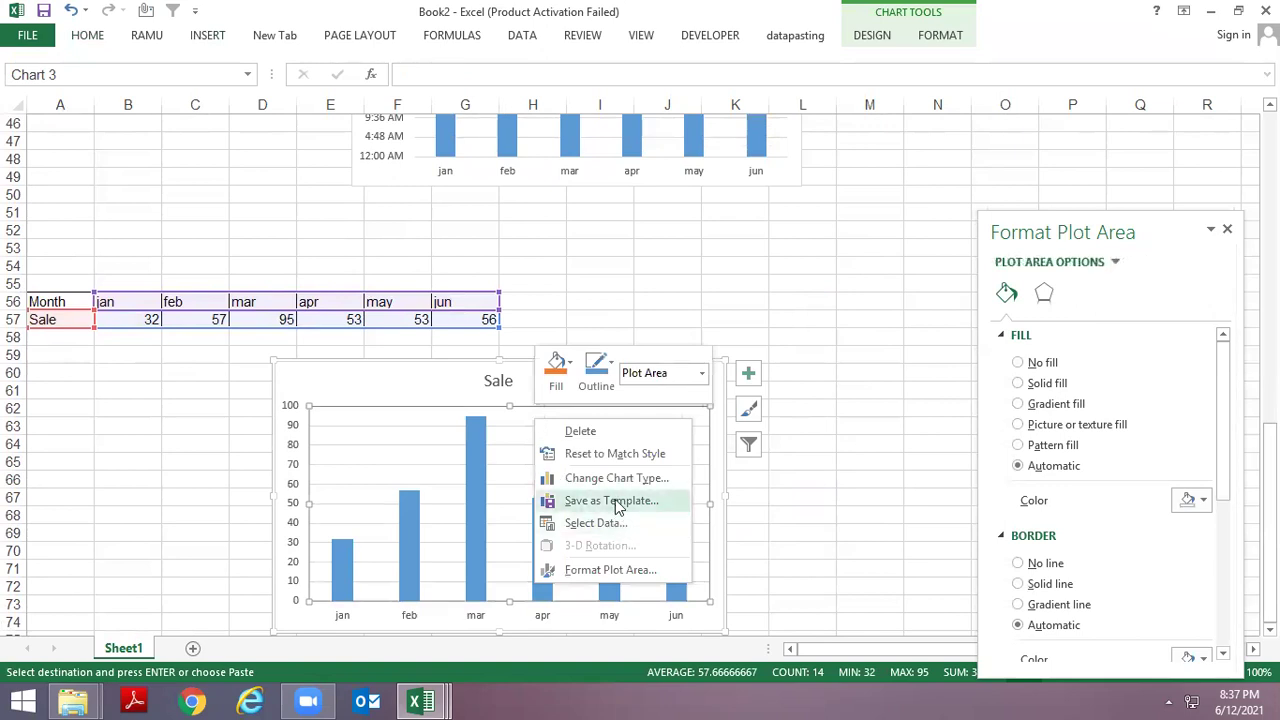
pyautogui.click(667, 456)
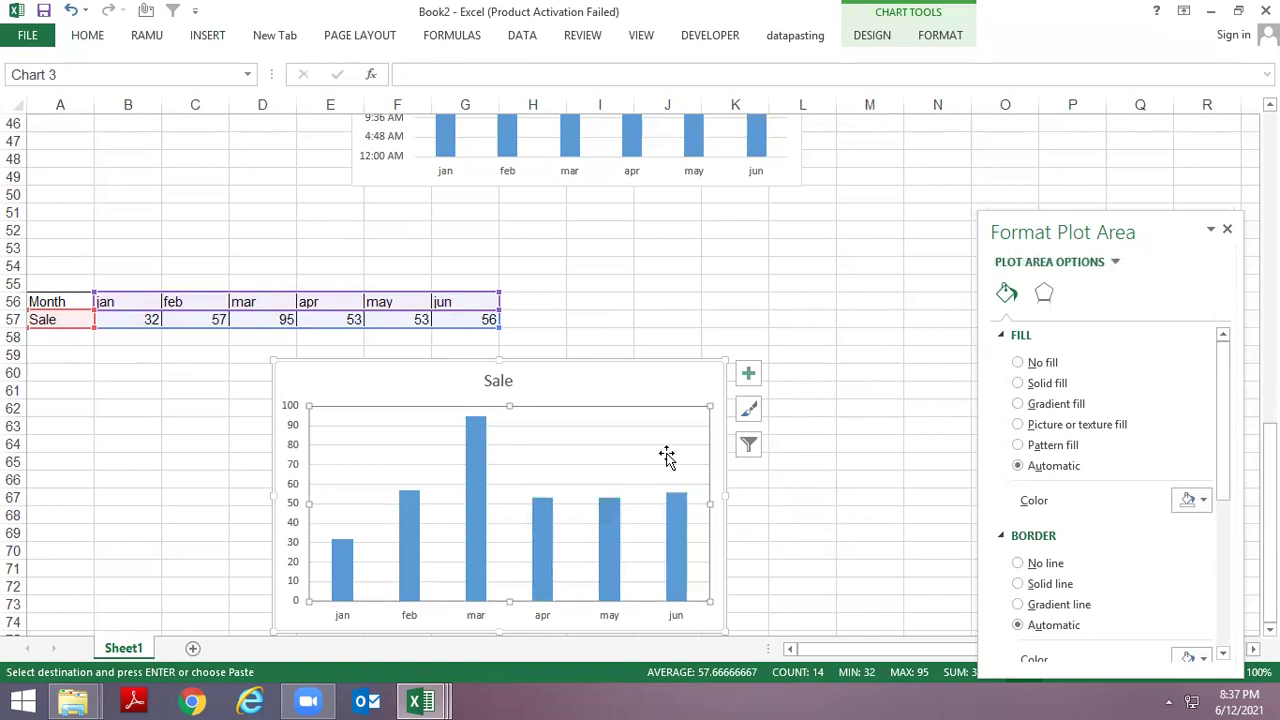
pyautogui.click(595, 365)
pyautogui.rightClick(595, 361)
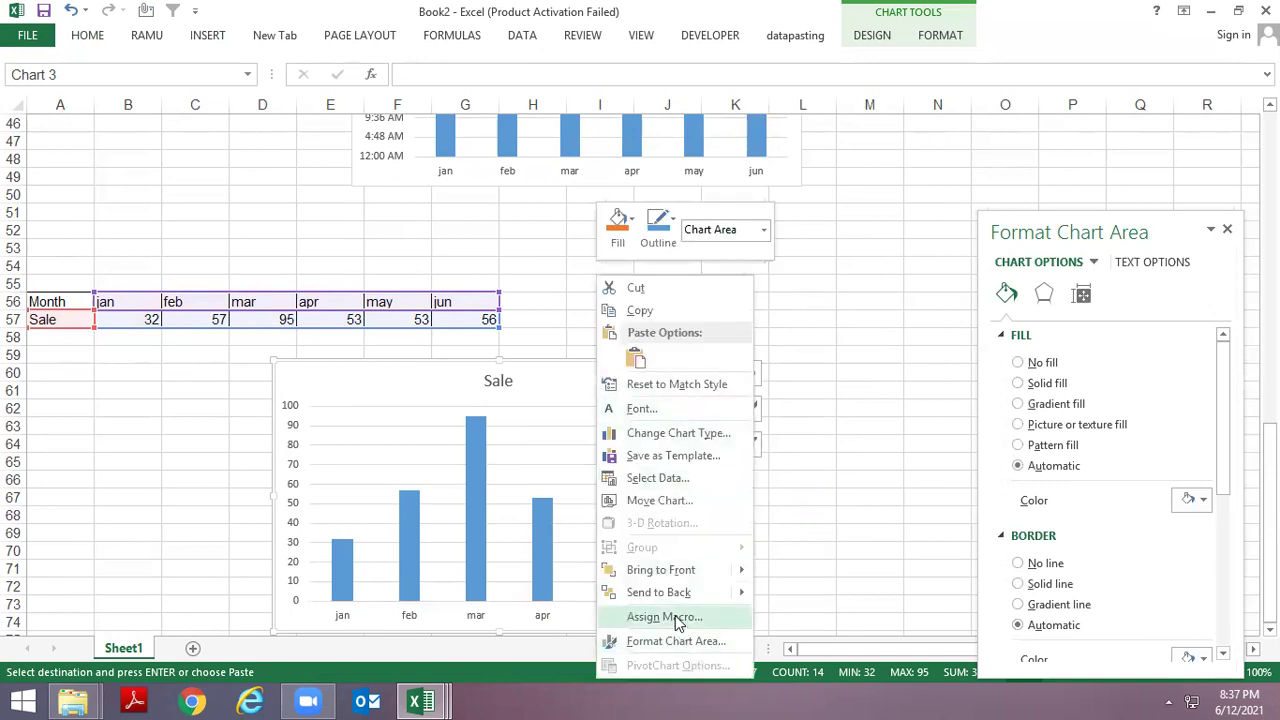
pyautogui.press('Escape')
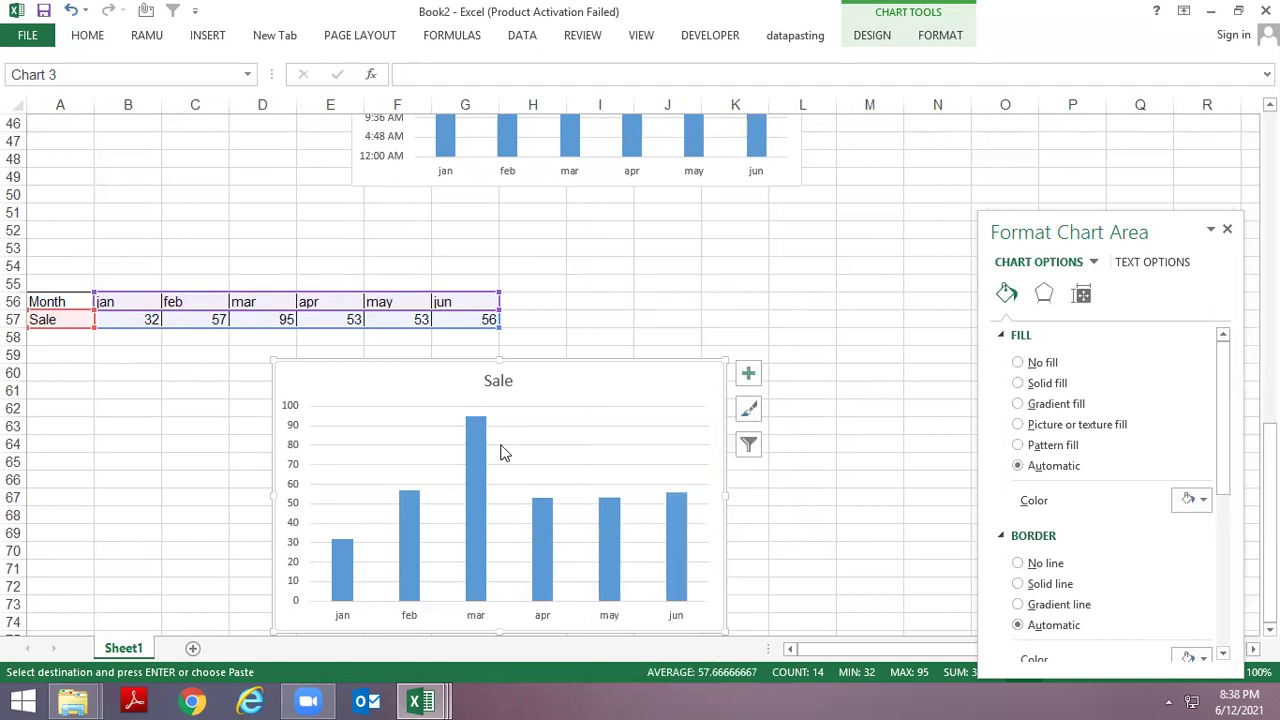
pyautogui.click(482, 439)
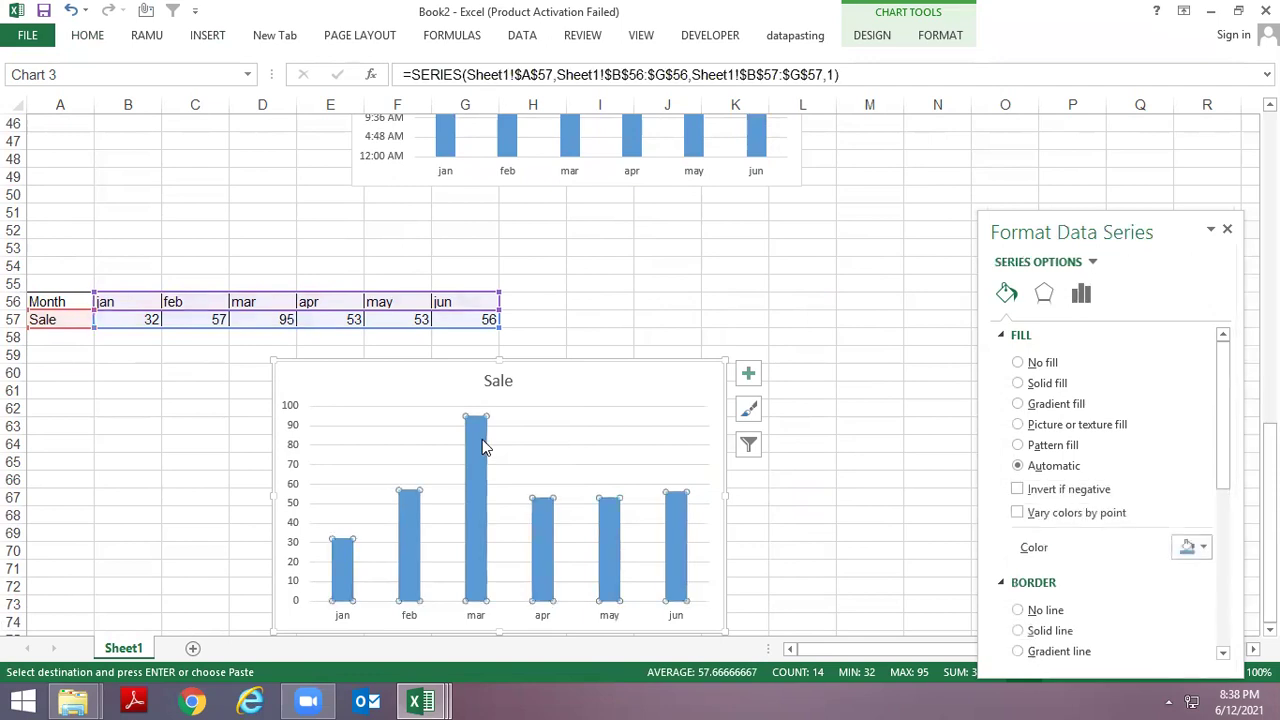
pyautogui.rightClick(480, 446)
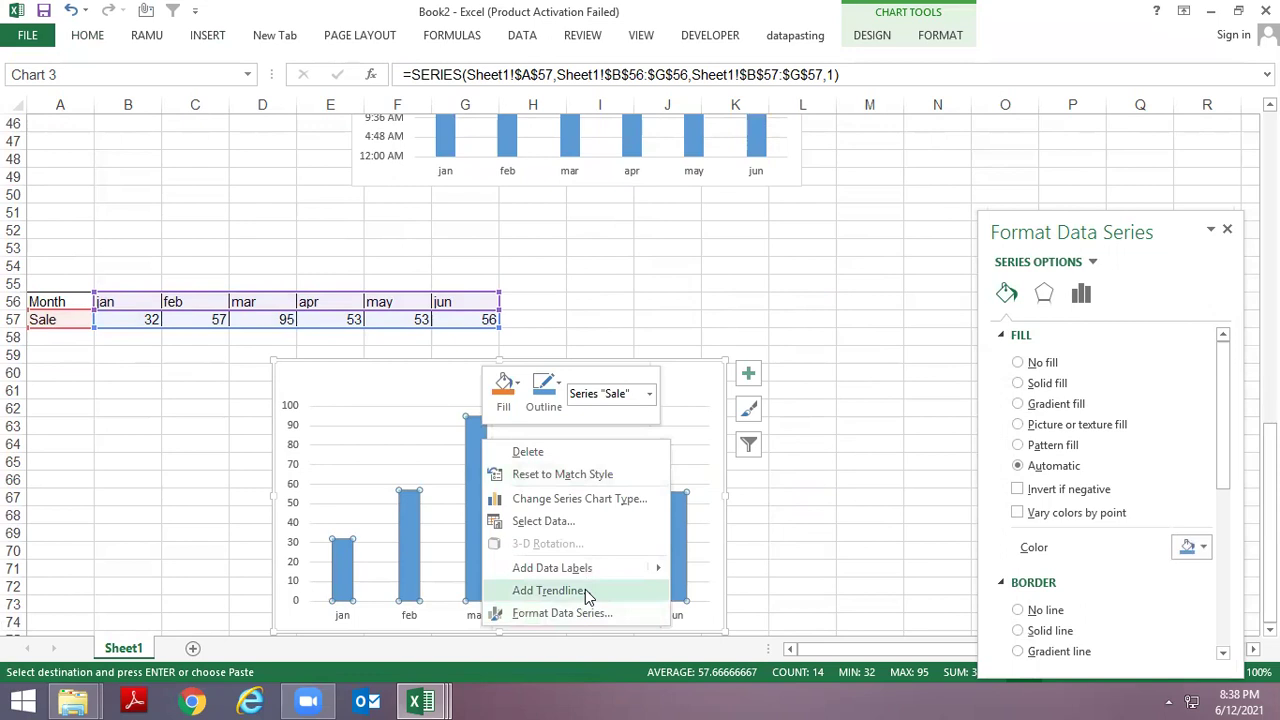
# Step: Add a linear trendline to the Sale series, review the series format pages, and select the trendline
pyautogui.click(548, 590)
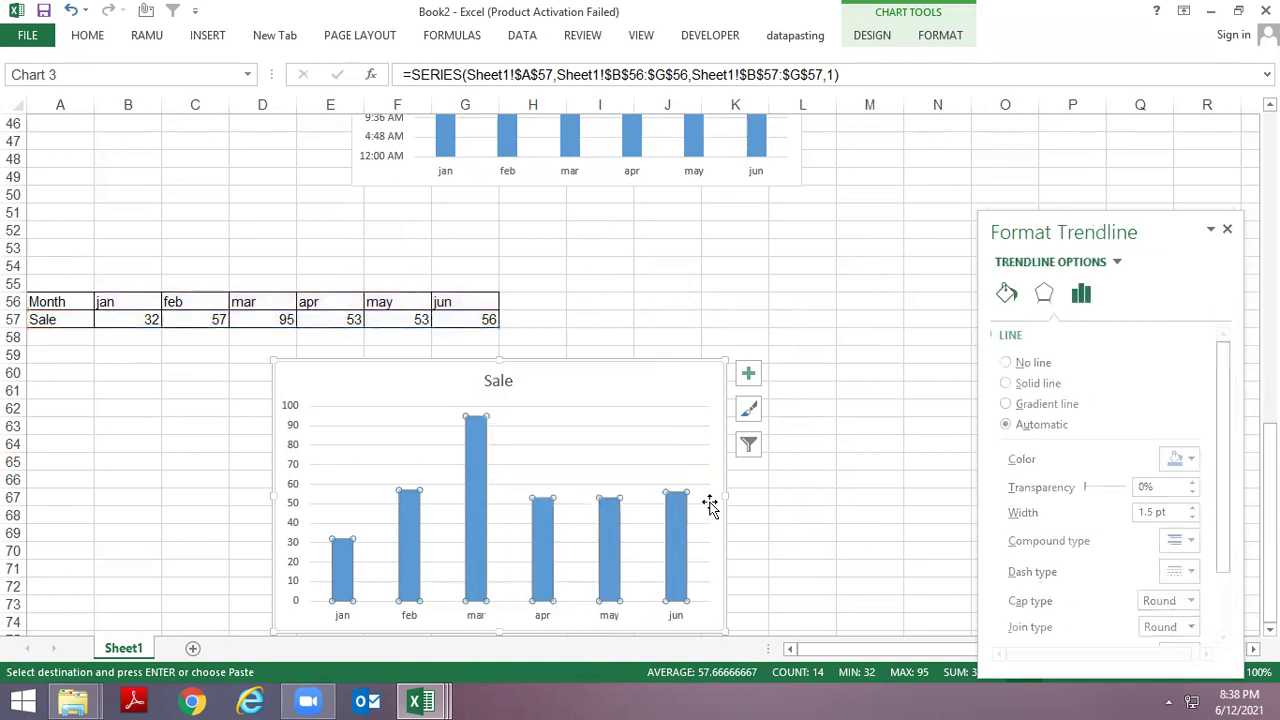
pyautogui.click(806, 480)
pyautogui.click(480, 437)
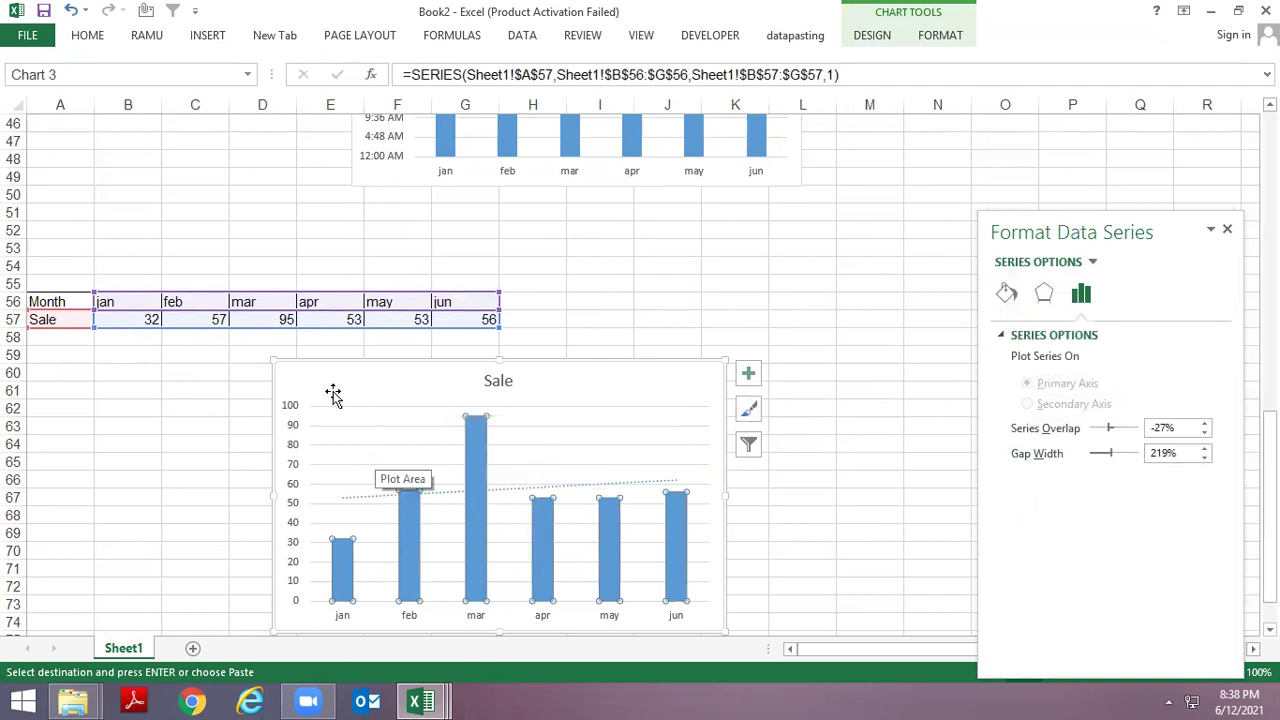
pyautogui.click(1007, 294)
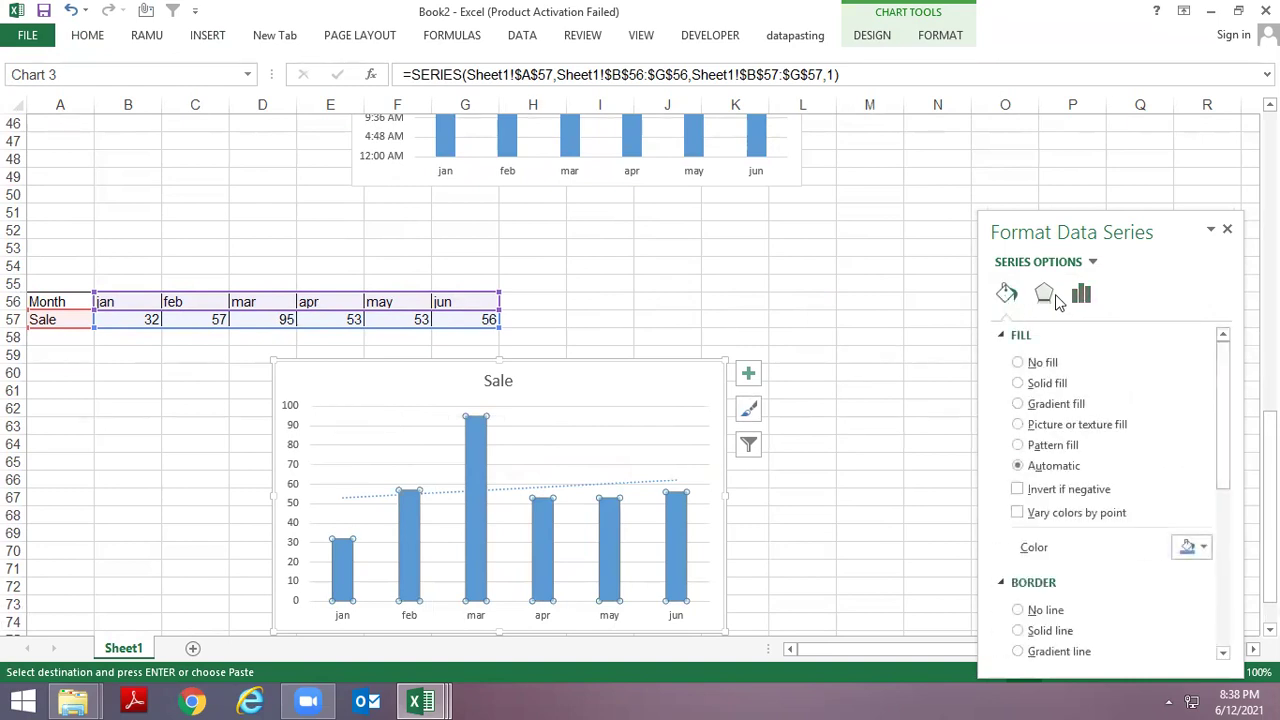
pyautogui.click(1044, 294)
pyautogui.click(1081, 294)
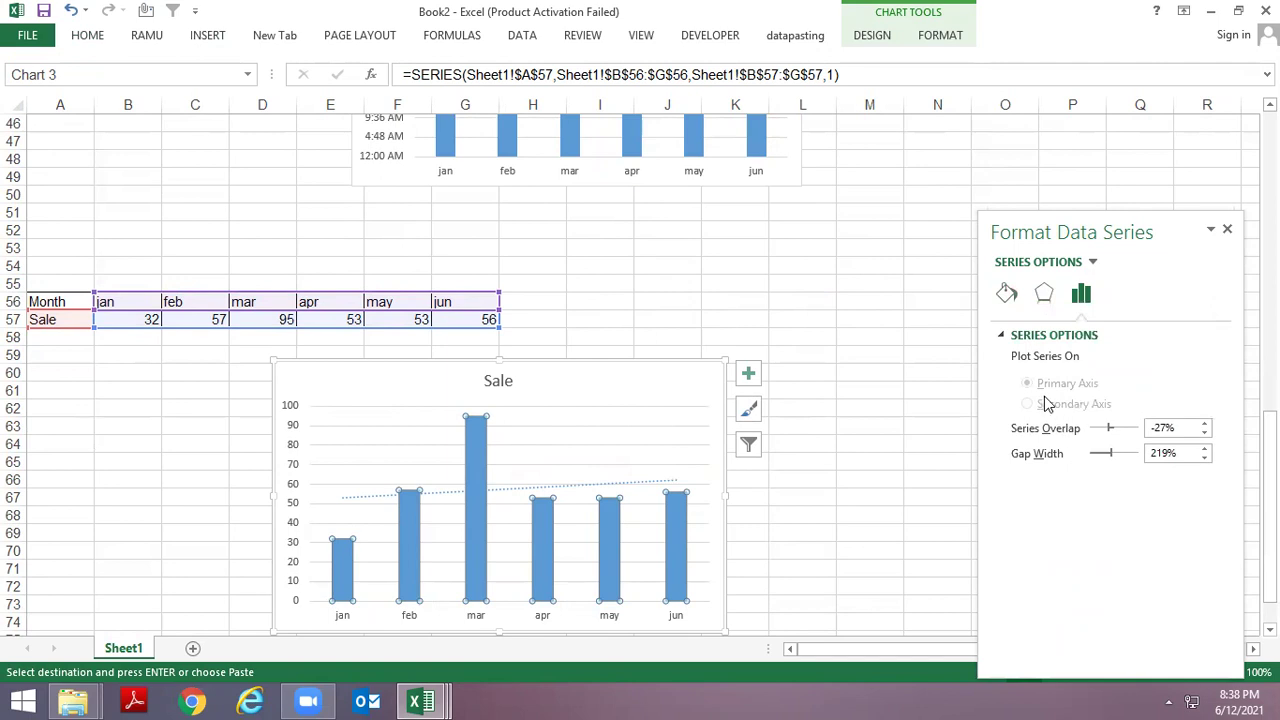
pyautogui.click(647, 484)
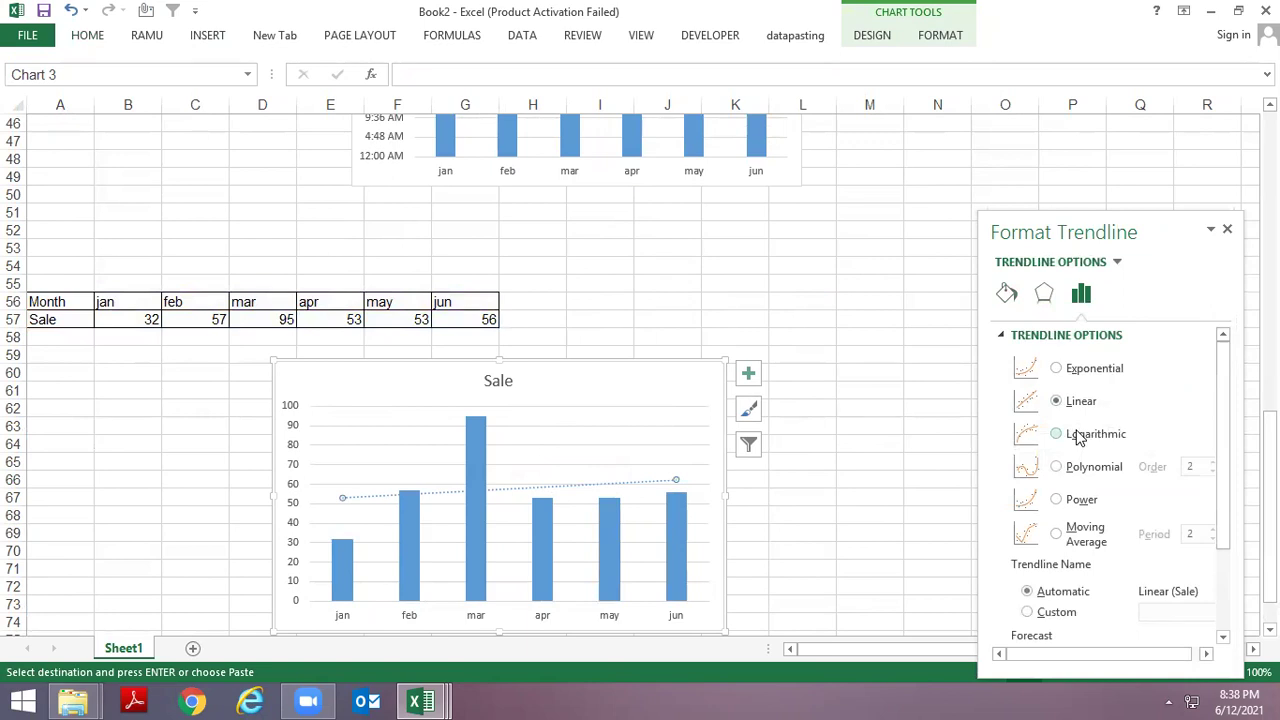
# Step: Try Logarithmic and Power trendlines, then Polynomial with orders ranging from 3 to 6
pyautogui.click(1079, 440)
pyautogui.click(1082, 467)
pyautogui.click(1081, 500)
pyautogui.click(1082, 469)
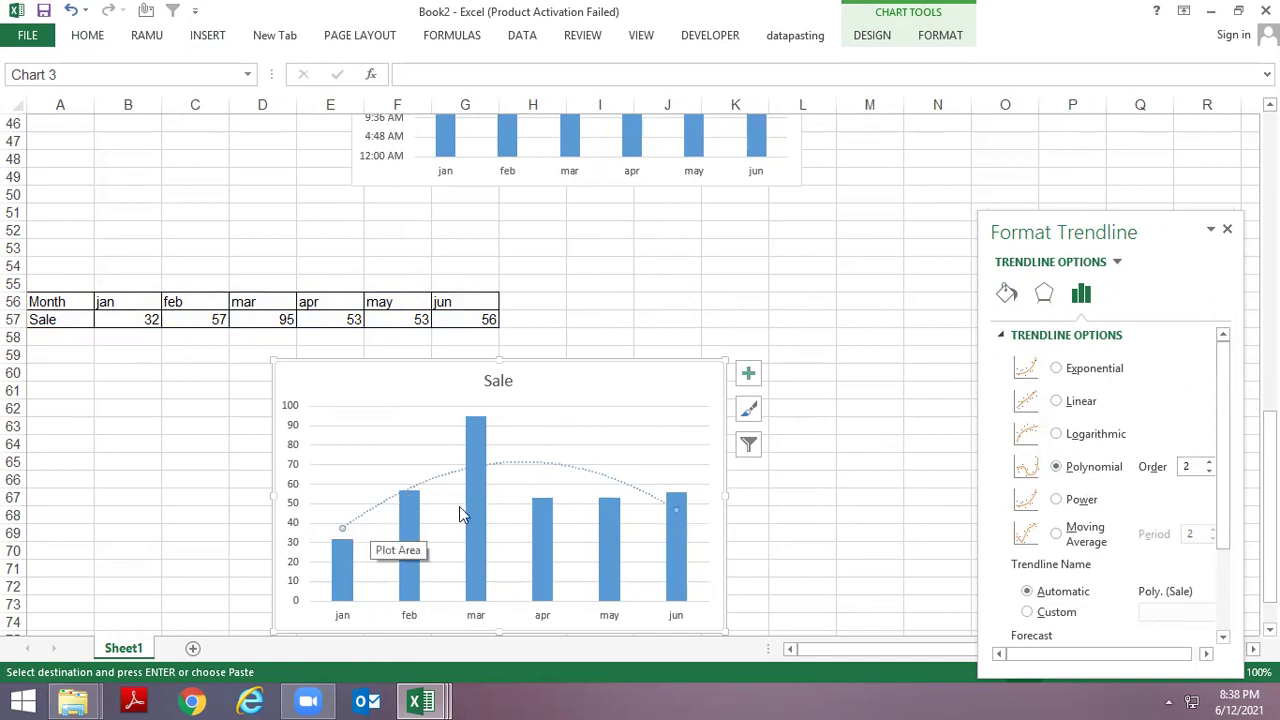
pyautogui.click(1207, 463)
pyautogui.click(1207, 463)
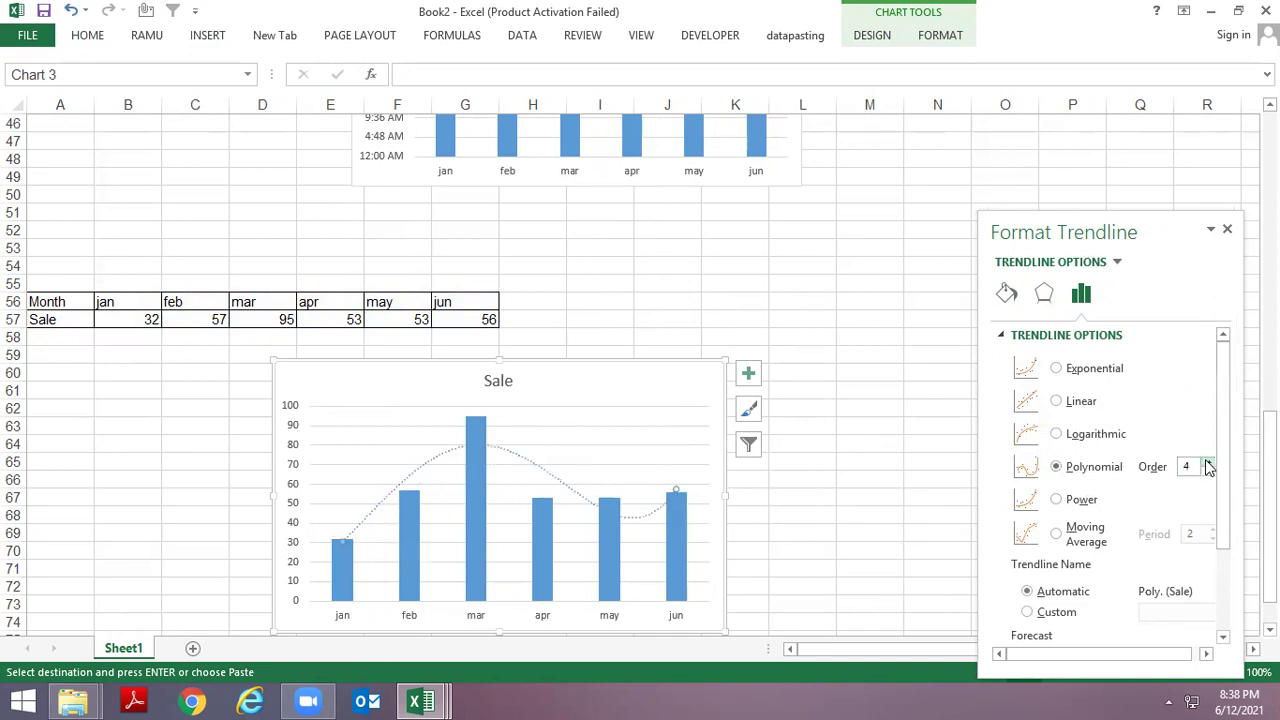
pyautogui.click(1208, 472)
pyautogui.click(1208, 463)
pyautogui.click(1208, 463)
pyautogui.click(1208, 463)
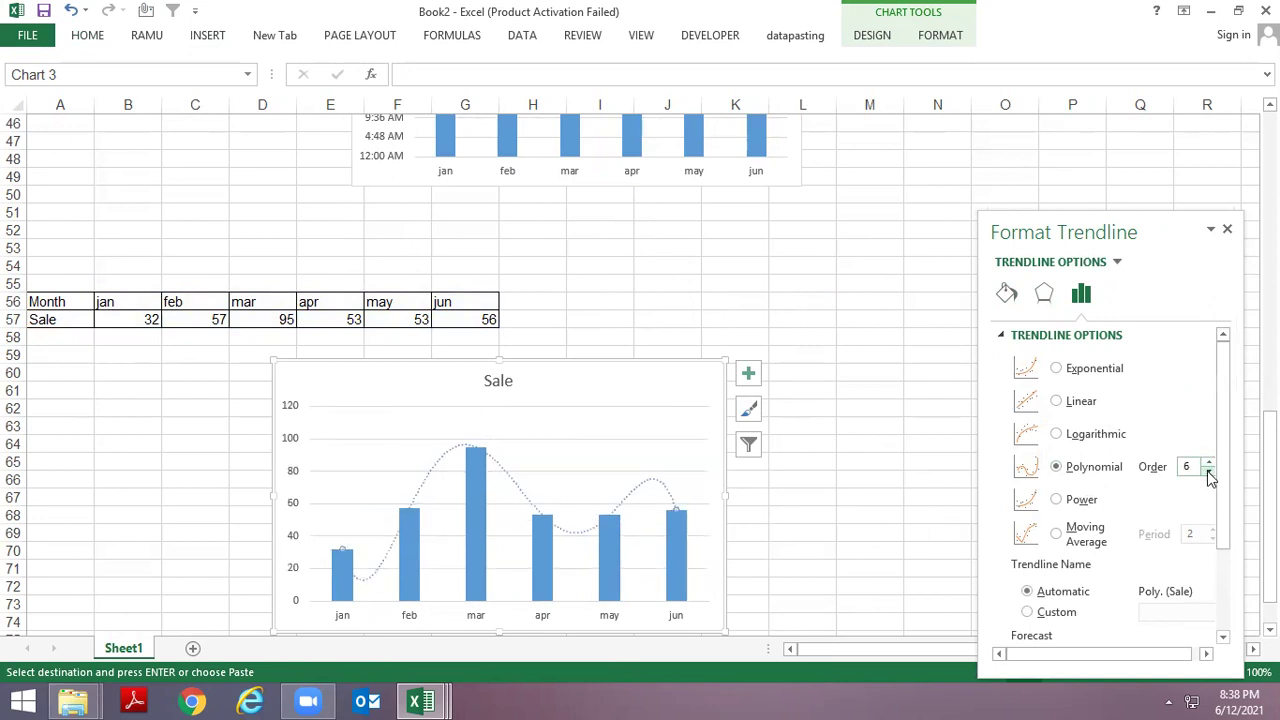
pyautogui.click(1208, 474)
pyautogui.click(1208, 474)
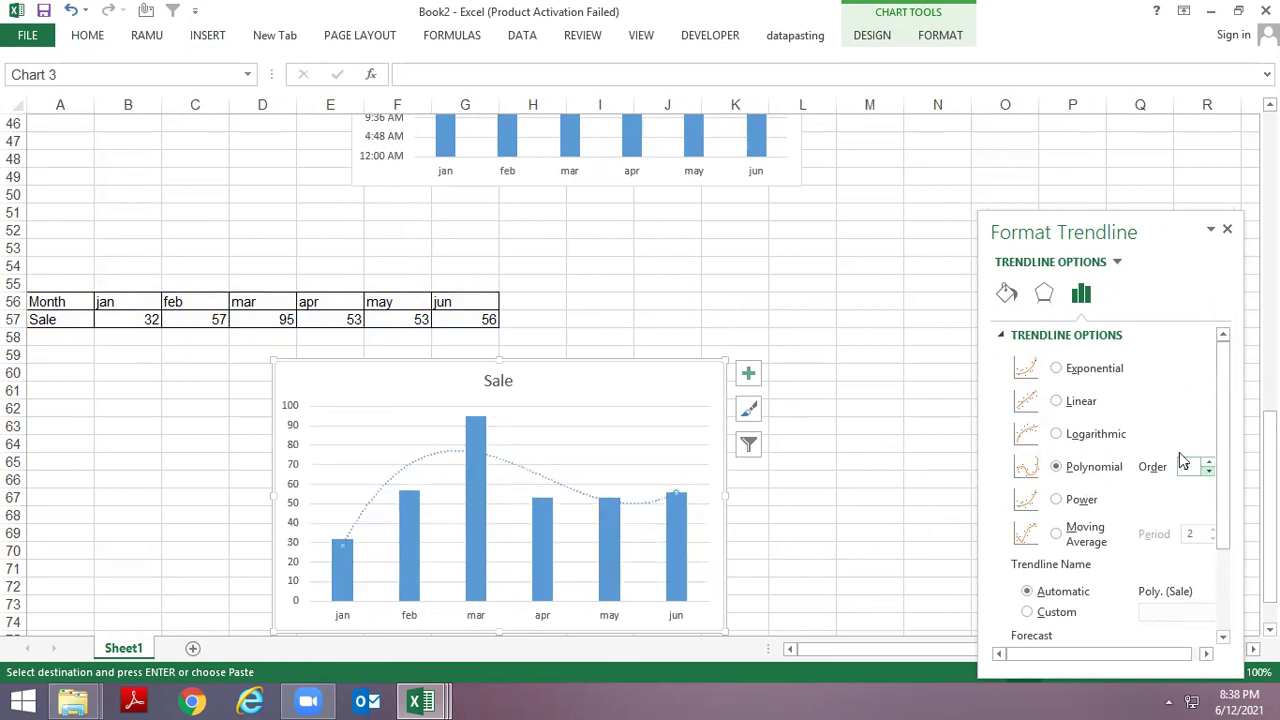
# Step: Try Exponential, Linear and Power, then settle on a 2-period Moving Average trendline
pyautogui.click(1064, 368)
pyautogui.click(1080, 410)
pyautogui.click(1085, 466)
pyautogui.click(1080, 499)
pyautogui.click(1080, 531)
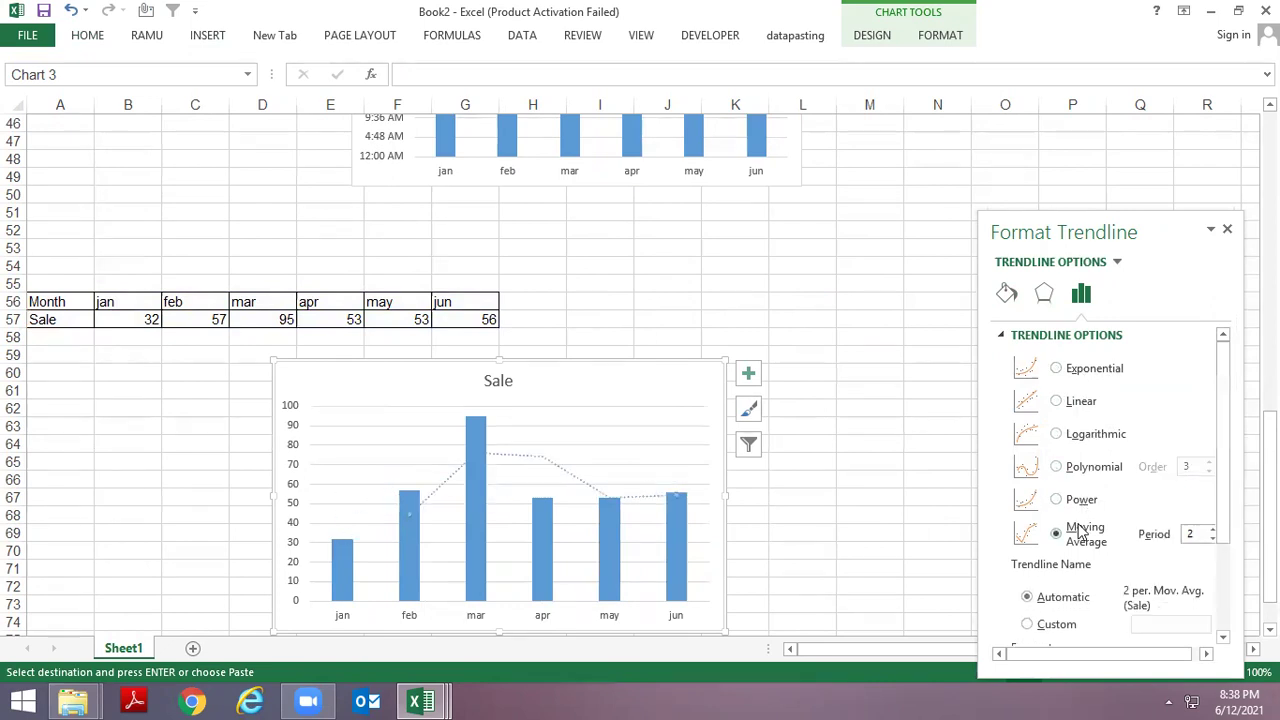
pyautogui.scroll(-1, 1115, 470)
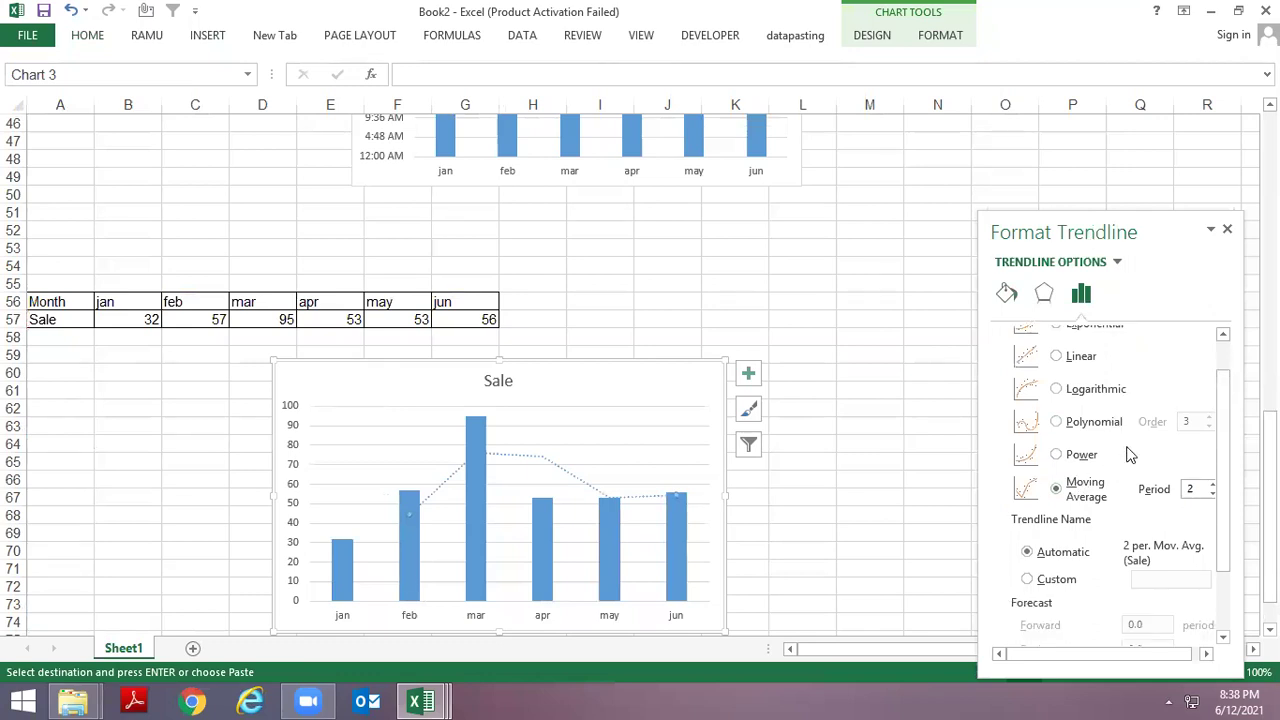
pyautogui.scroll(-2, 1130, 455)
pyautogui.scroll(3, 1103, 420)
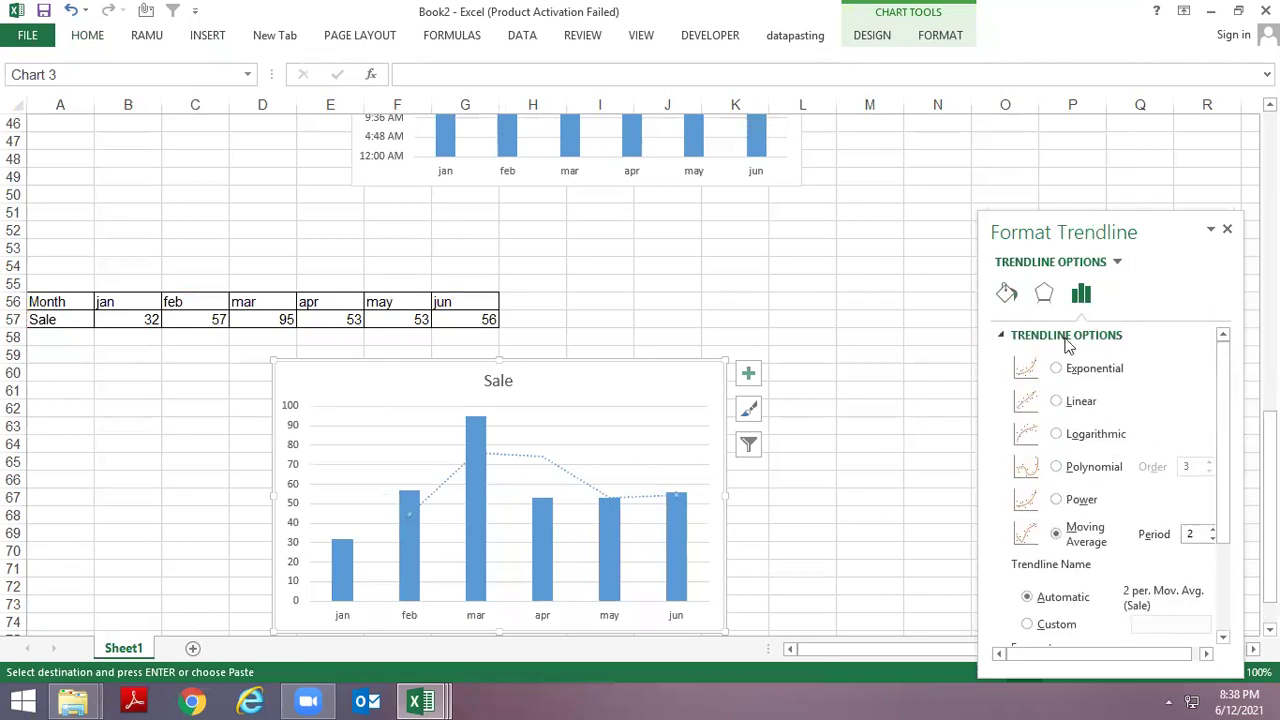
# Step: Review the moving-average trendline's Fill & Line and Effects settings, reselecting the trendline
pyautogui.click(1006, 292)
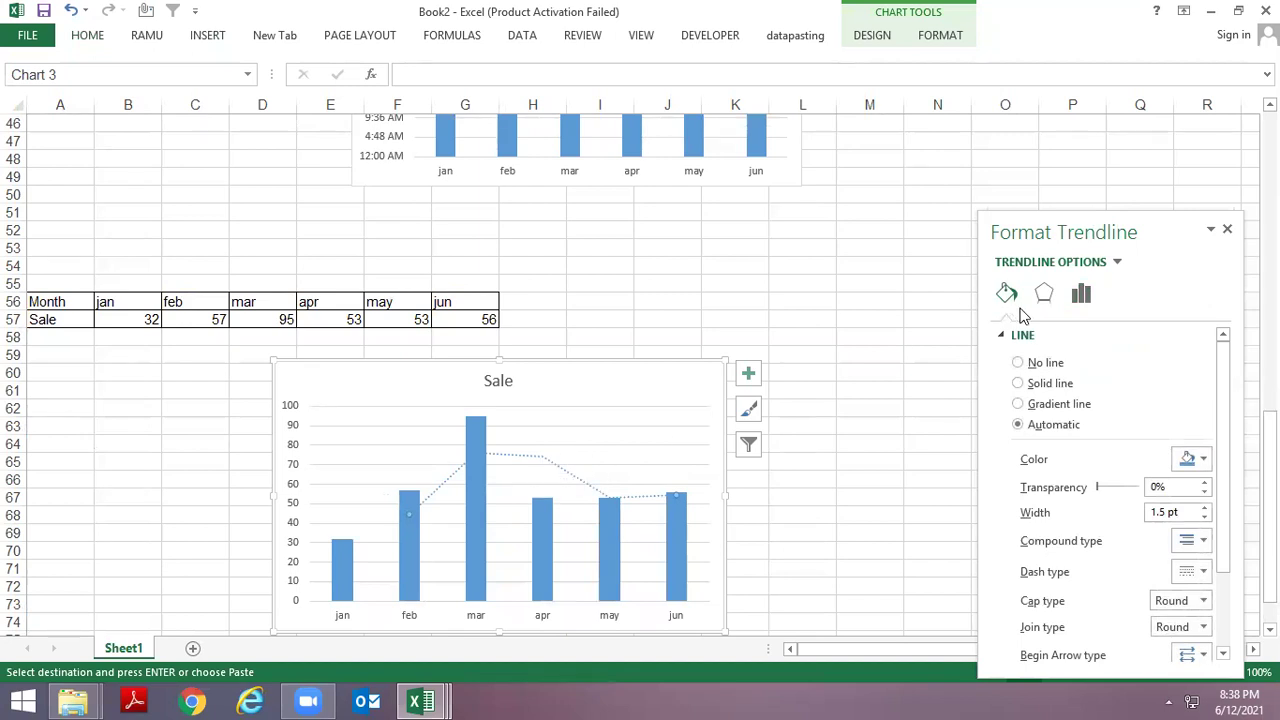
pyautogui.click(1043, 292)
pyautogui.click(558, 467)
pyautogui.click(558, 466)
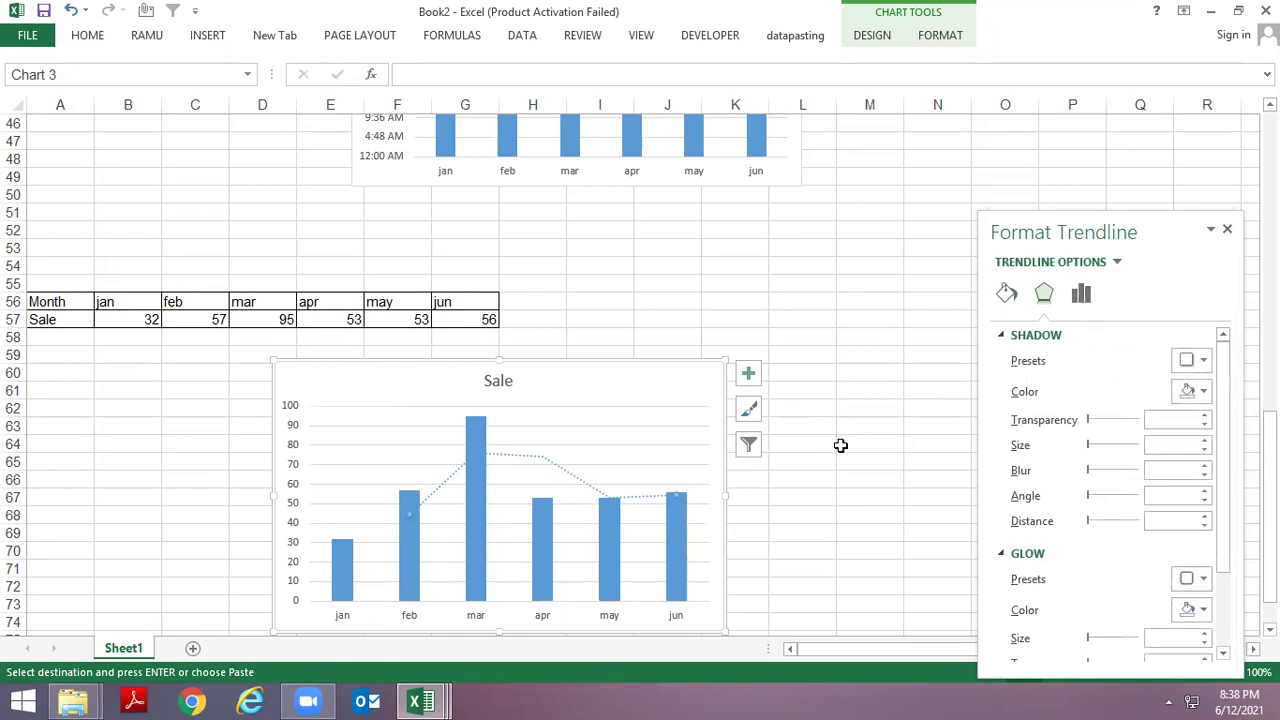
pyautogui.click(840, 445)
pyautogui.click(551, 466)
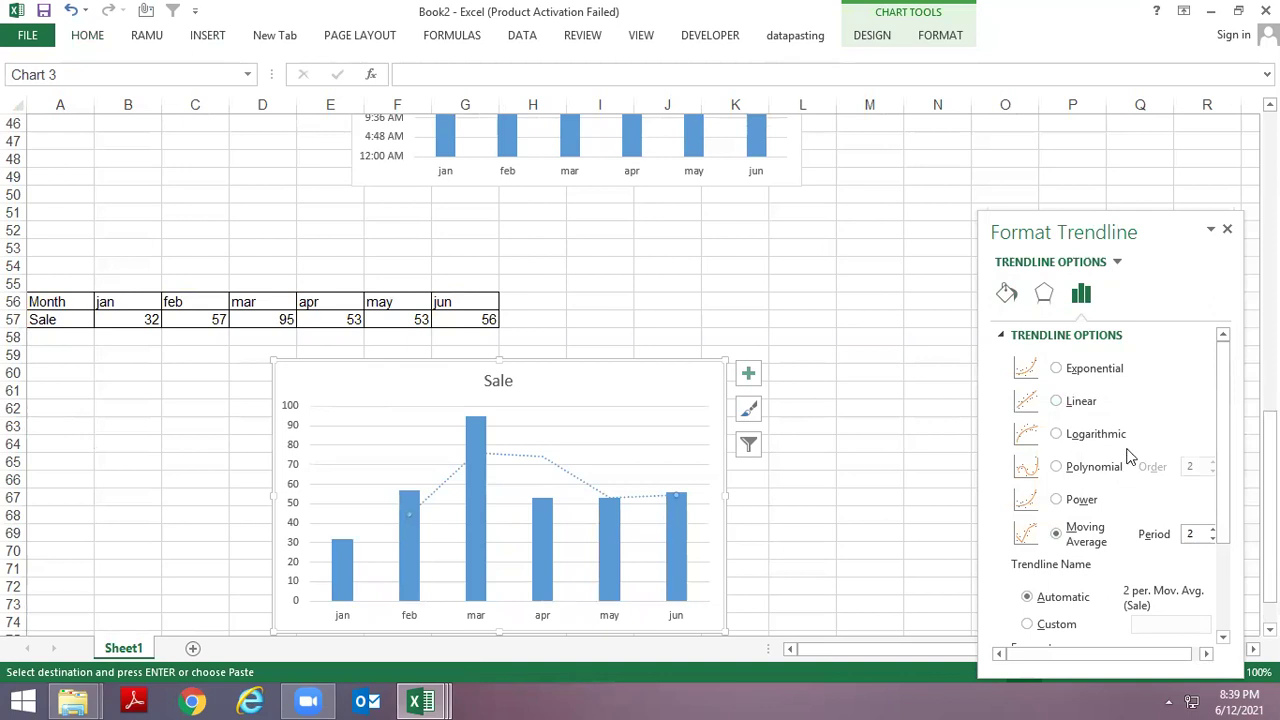
pyautogui.scroll(-3, 1130, 455)
pyautogui.scroll(3, 1120, 422)
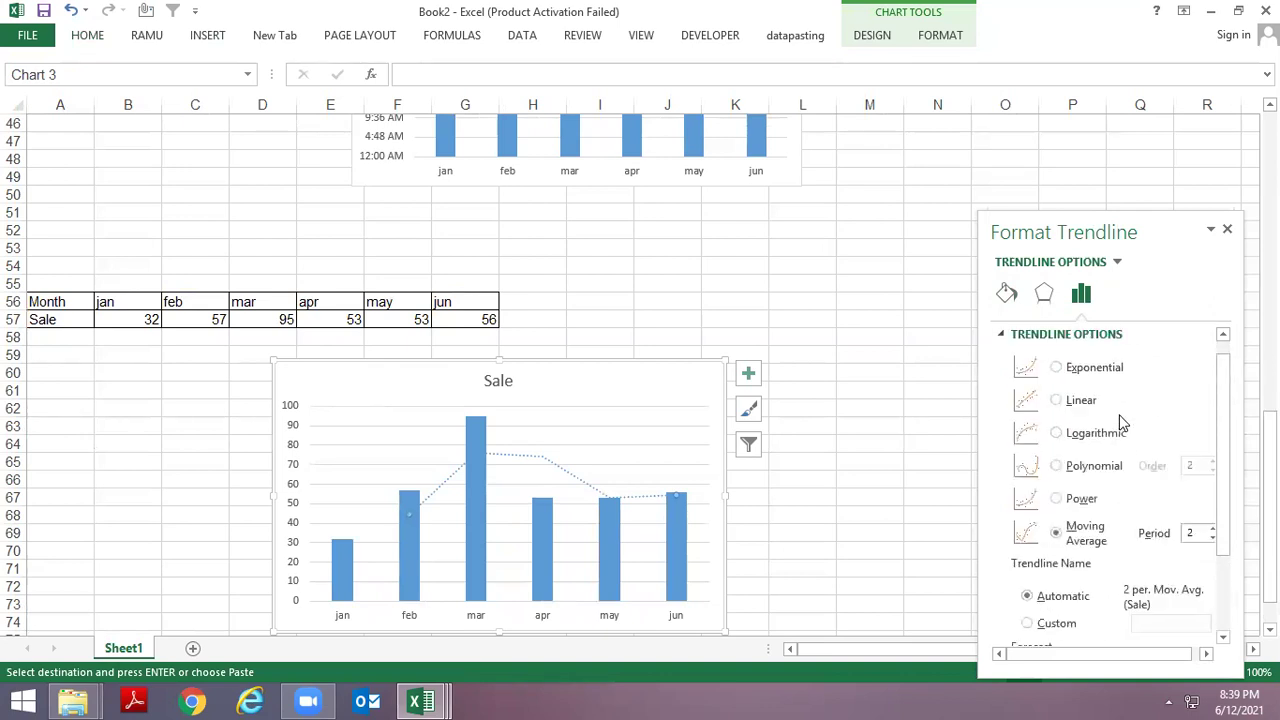
# Step: Pick a compound line type in Fill & Line to replace the automatic trendline line
pyautogui.click(1044, 293)
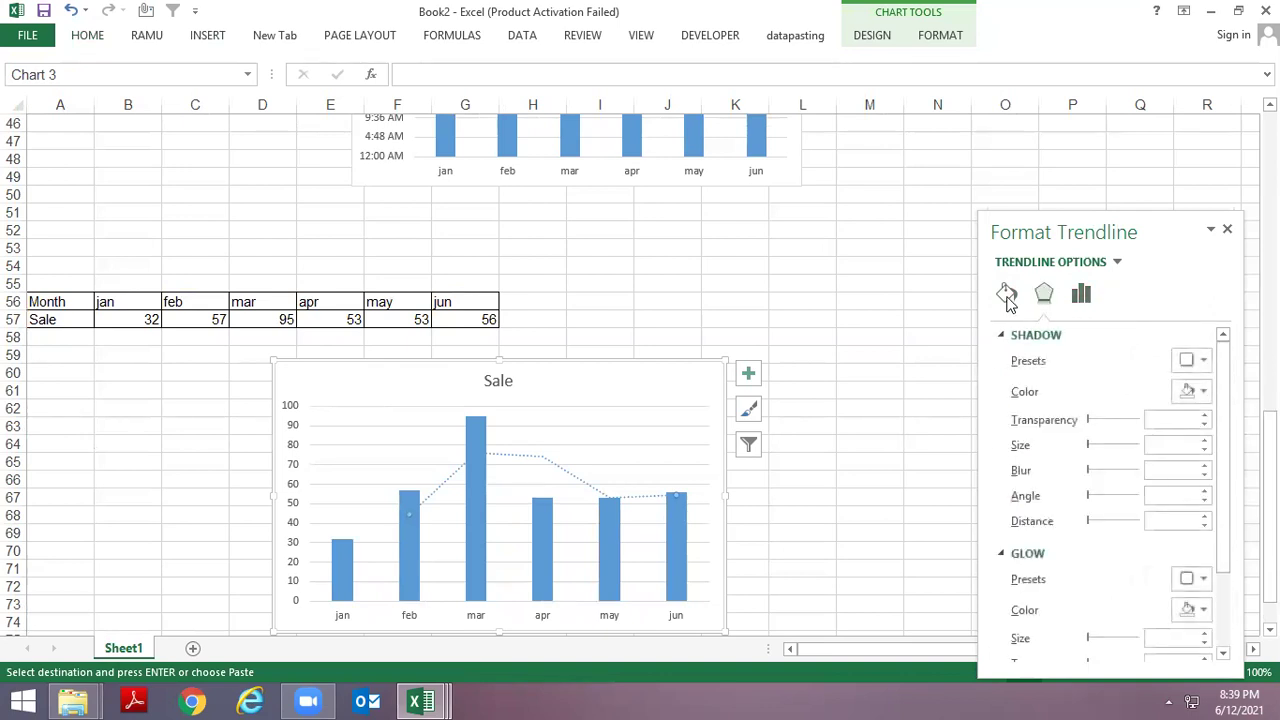
pyautogui.click(1006, 296)
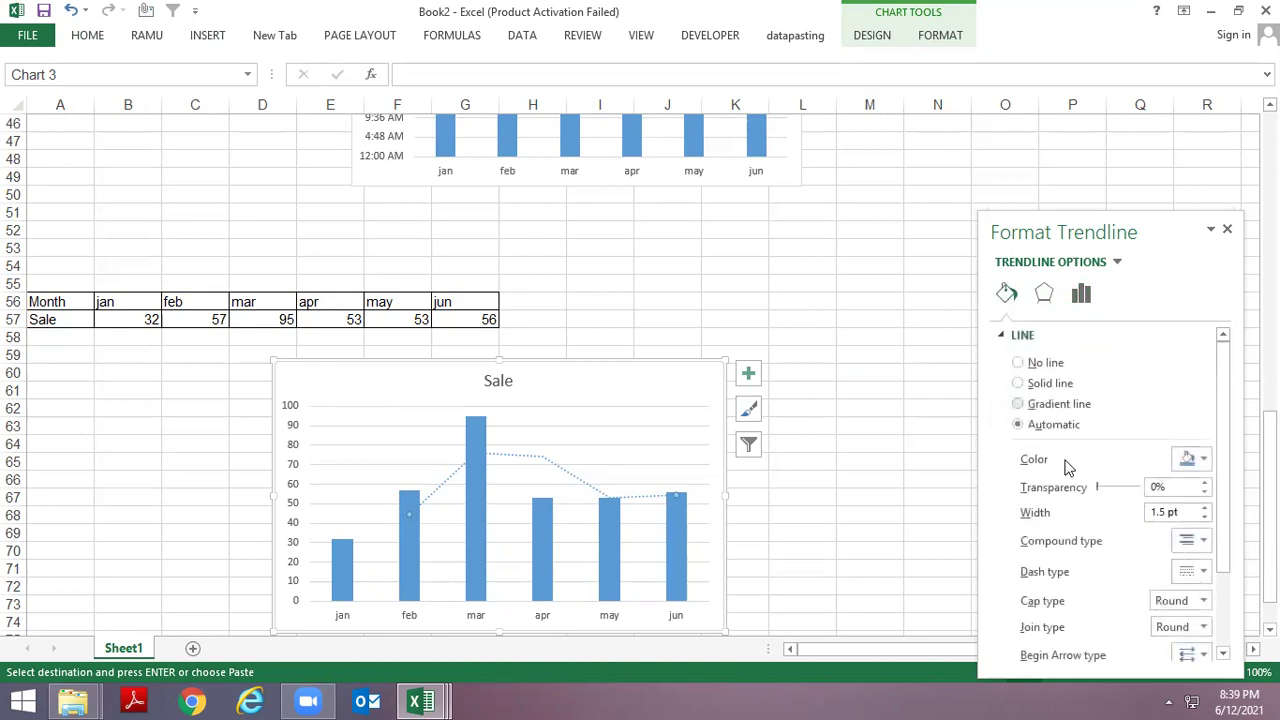
pyautogui.click(1205, 542)
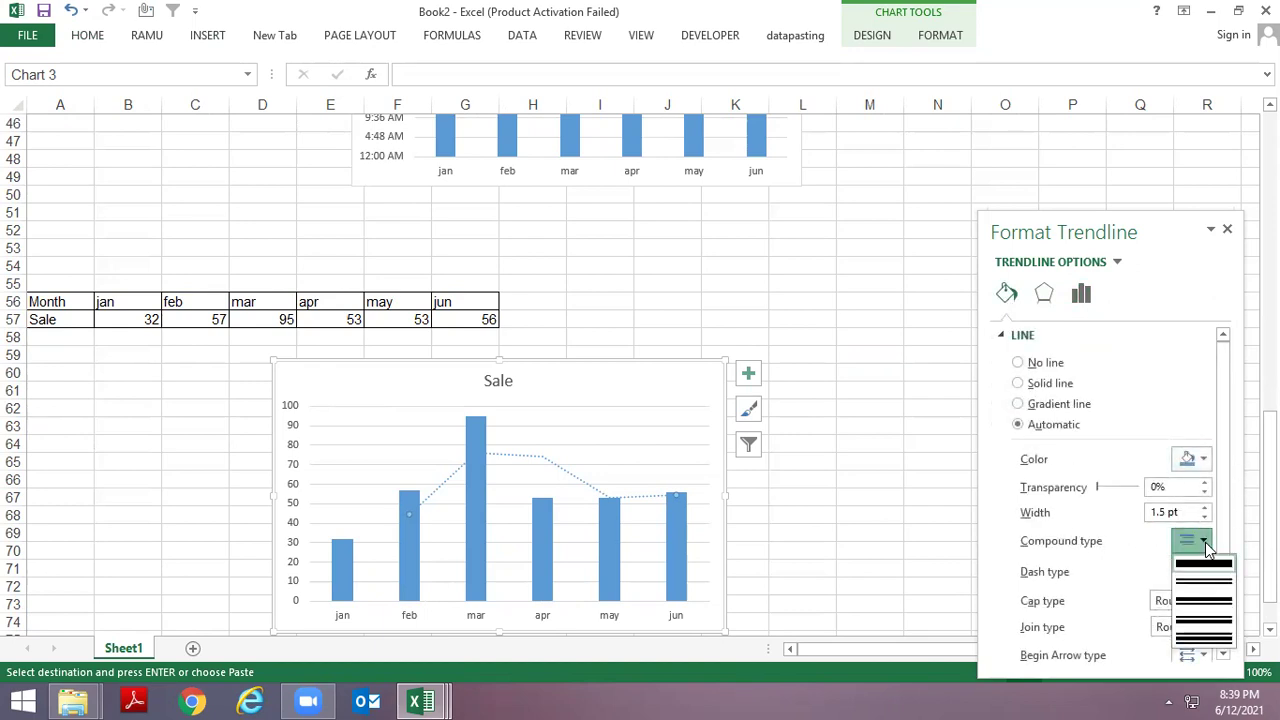
pyautogui.click(1204, 595)
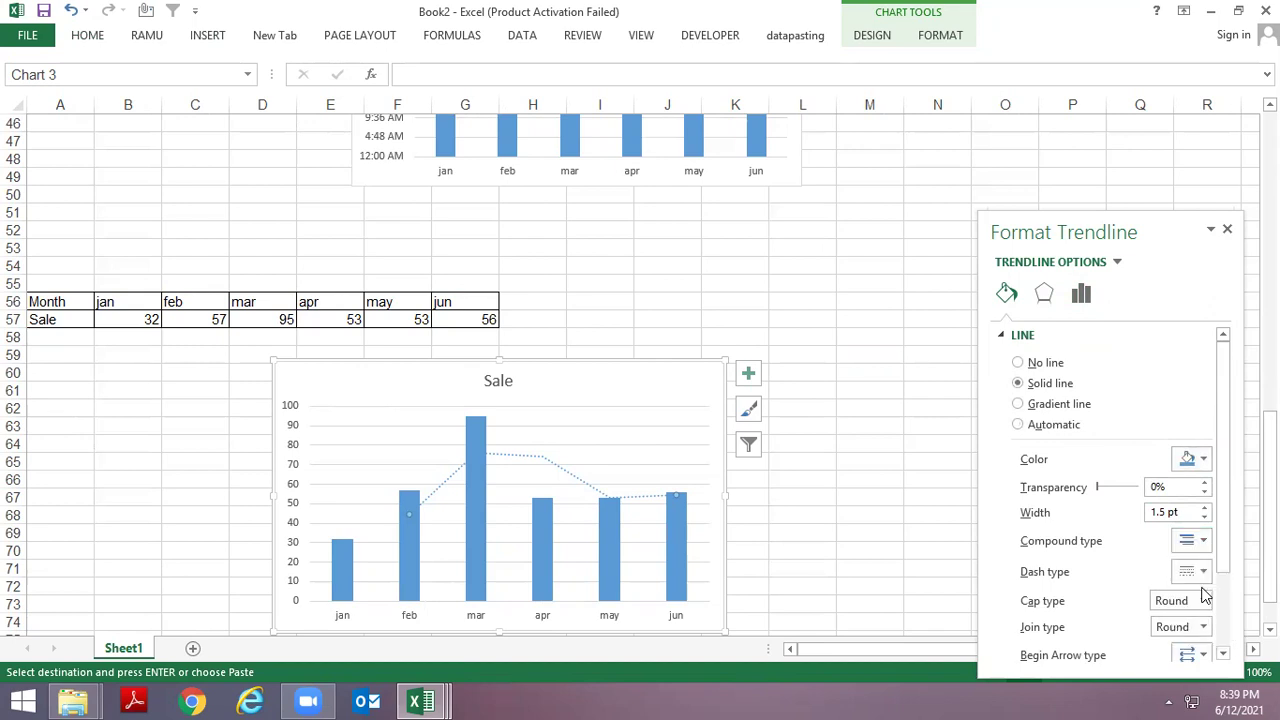
pyautogui.moveTo(1243, 543); pyautogui.dragTo(1233, 540)
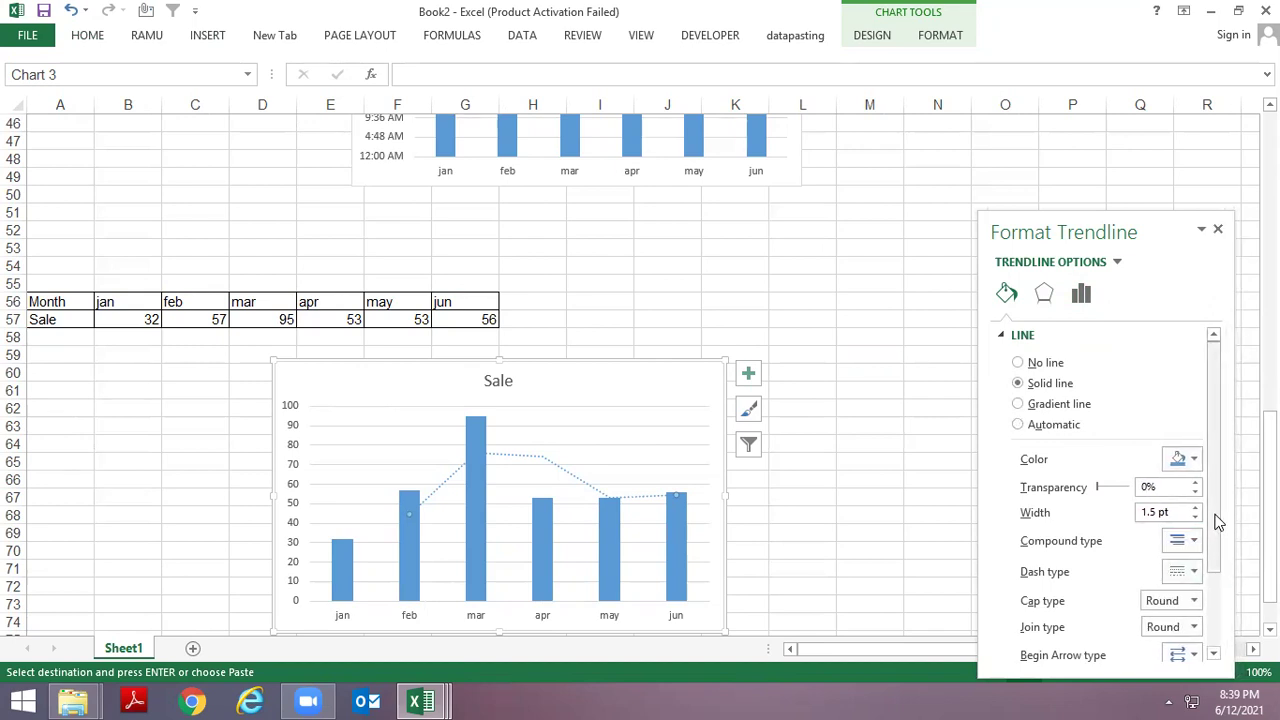
pyautogui.scroll(-3, 1218, 521)
pyautogui.scroll(3, 1211, 525)
# Step: Give the Sale trendline a solid red line
pyautogui.click(1018, 364)
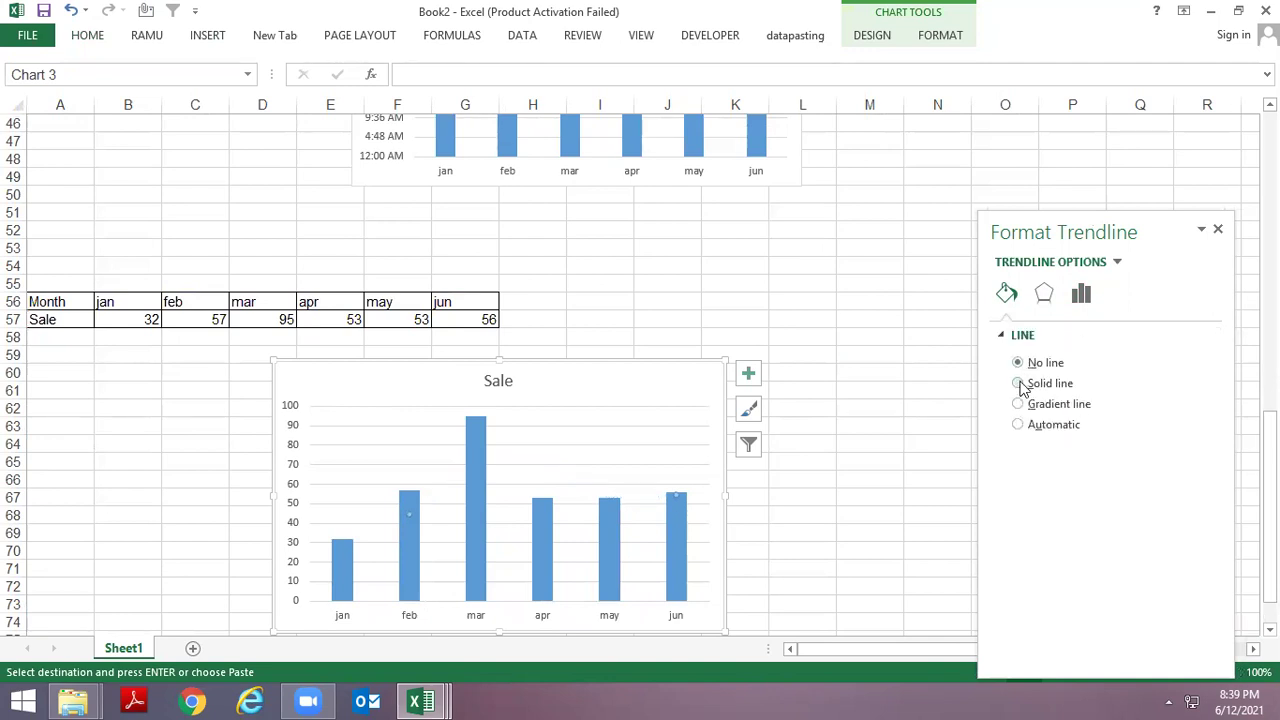
pyautogui.click(1019, 384)
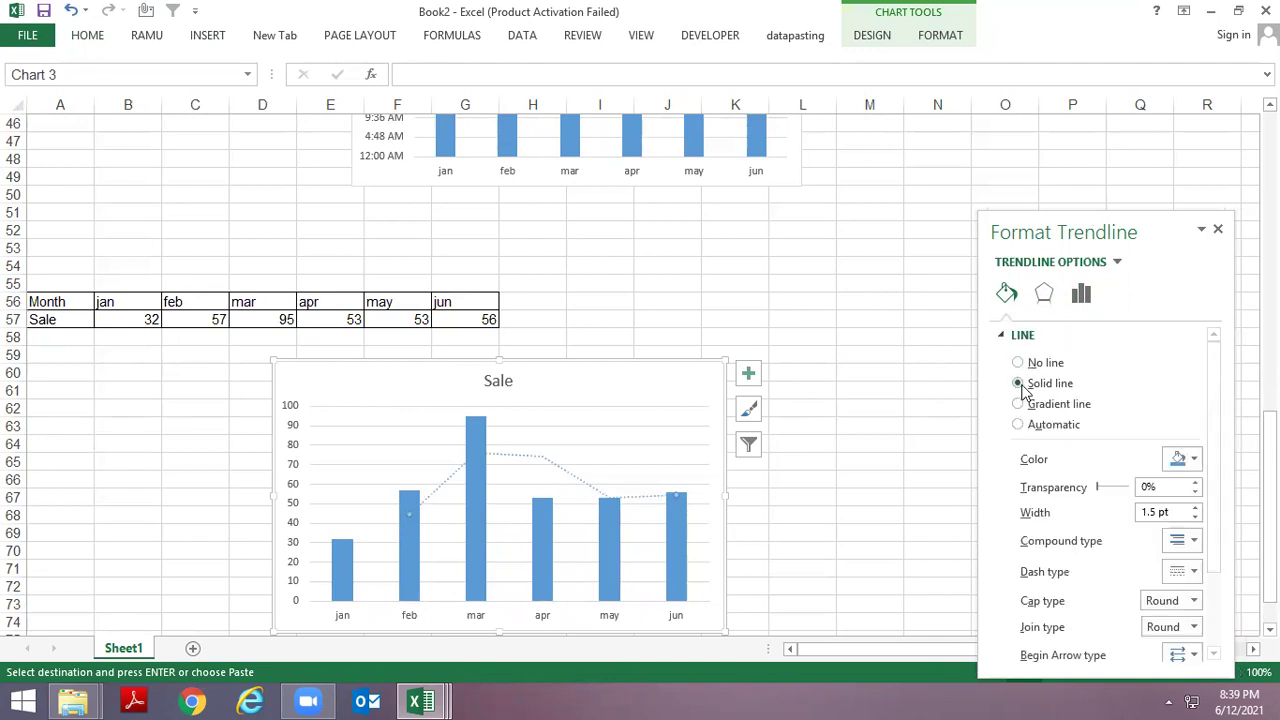
pyautogui.click(1186, 461)
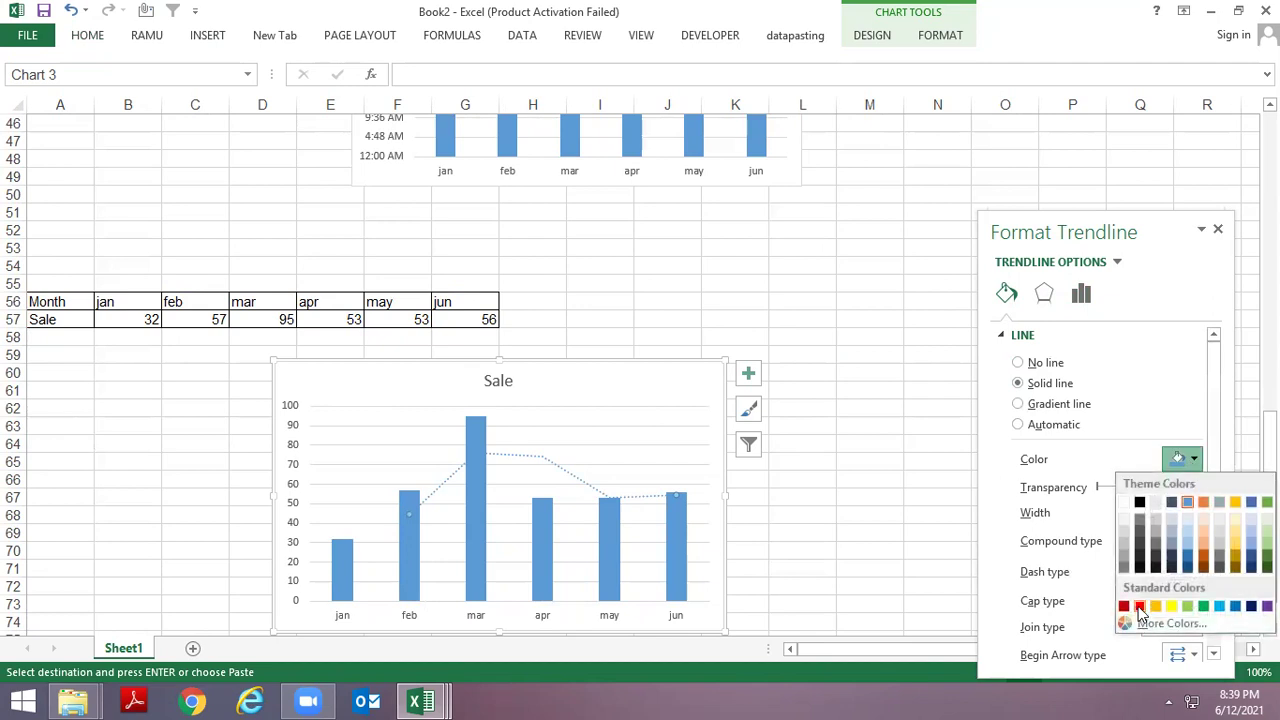
pyautogui.click(1140, 606)
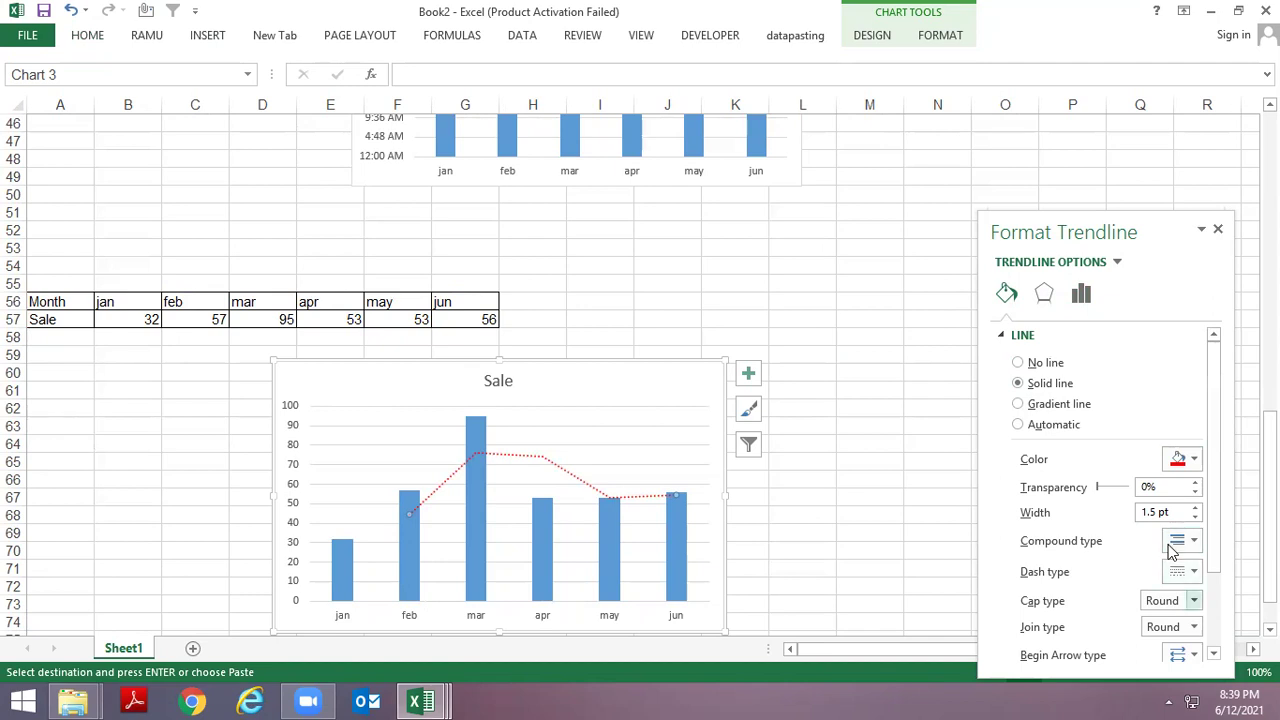
# Step: Make the trendline a dash-dot line 3.75 pt wide
pyautogui.click(1180, 571)
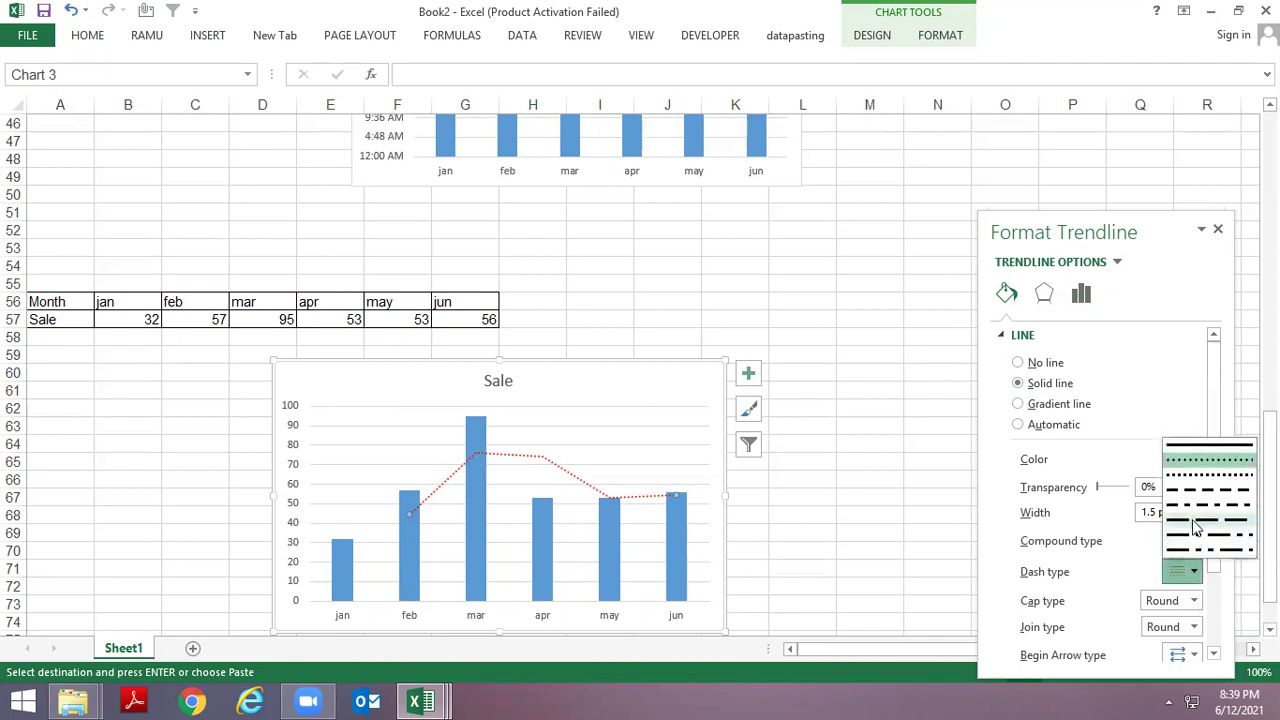
pyautogui.click(1193, 512)
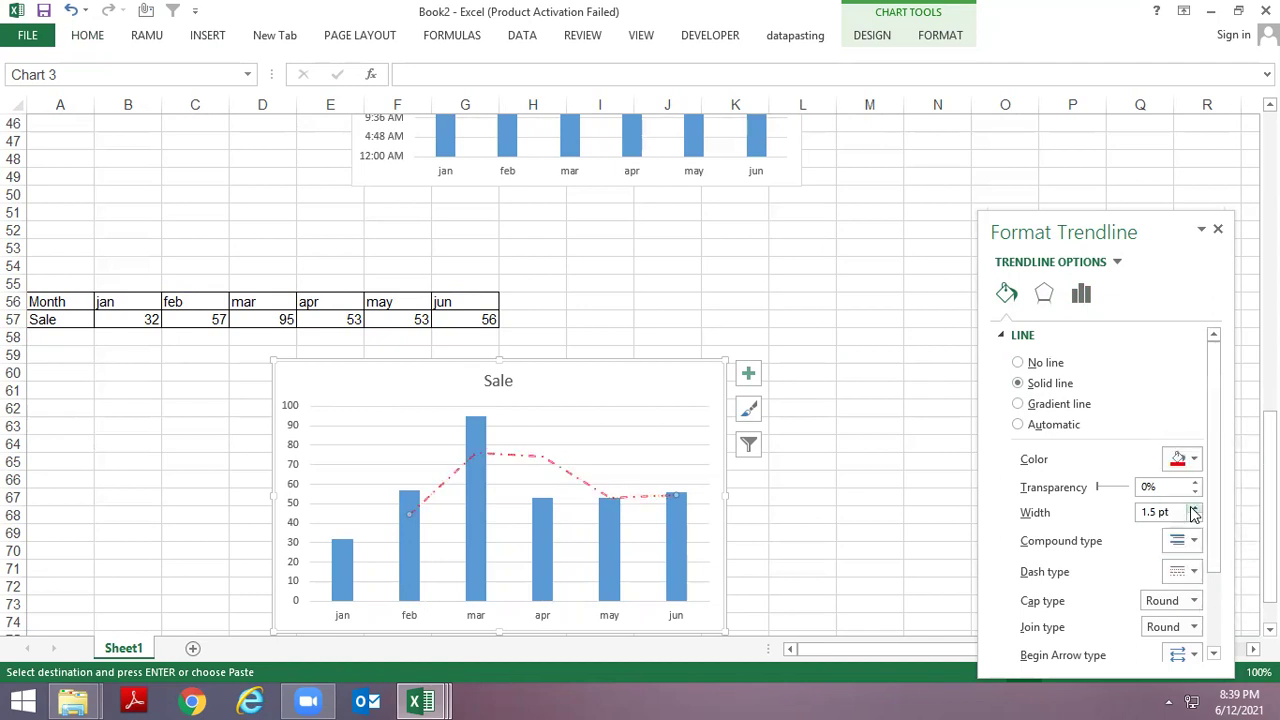
pyautogui.click(1193, 517)
pyautogui.click(1193, 517)
pyautogui.click(1193, 517)
pyautogui.click(1193, 517)
pyautogui.click(1193, 517)
pyautogui.click(1193, 507)
pyautogui.click(1193, 507)
pyautogui.click(1193, 507)
pyautogui.click(1193, 507)
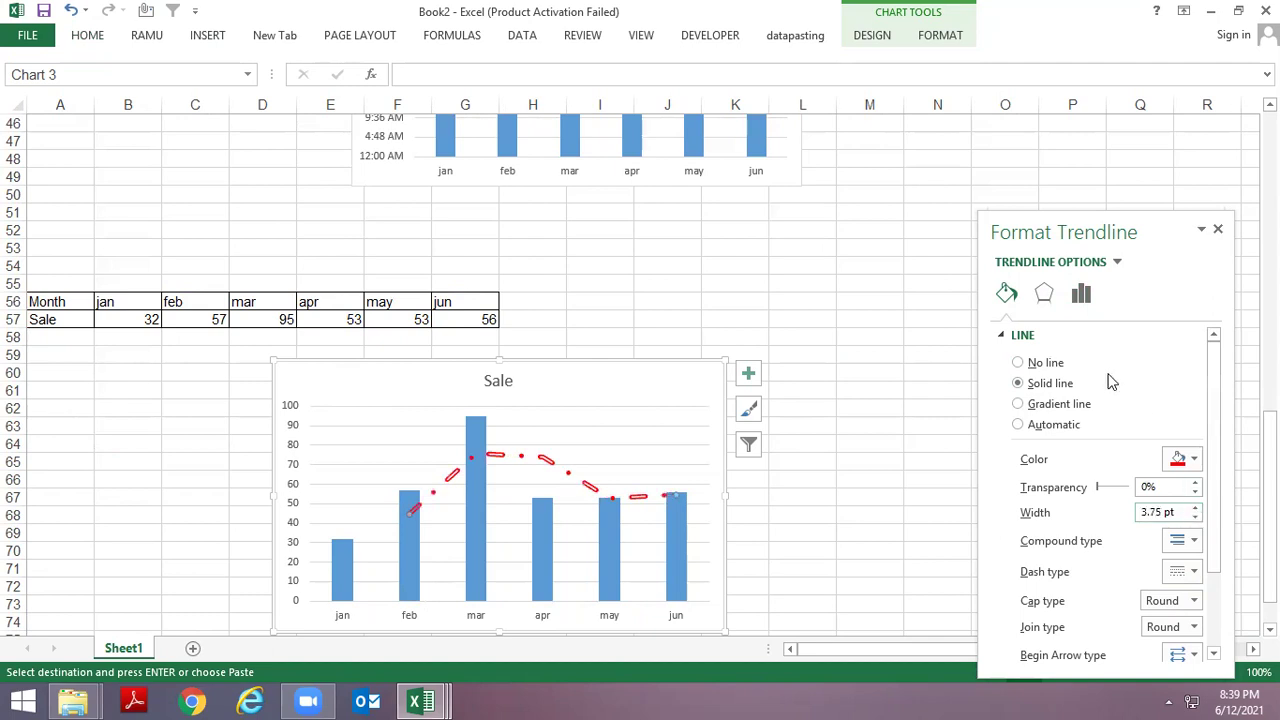
# Step: Reselect the trendline, then switch to the 1 CHART PRACTICE workbook
pyautogui.click(897, 421)
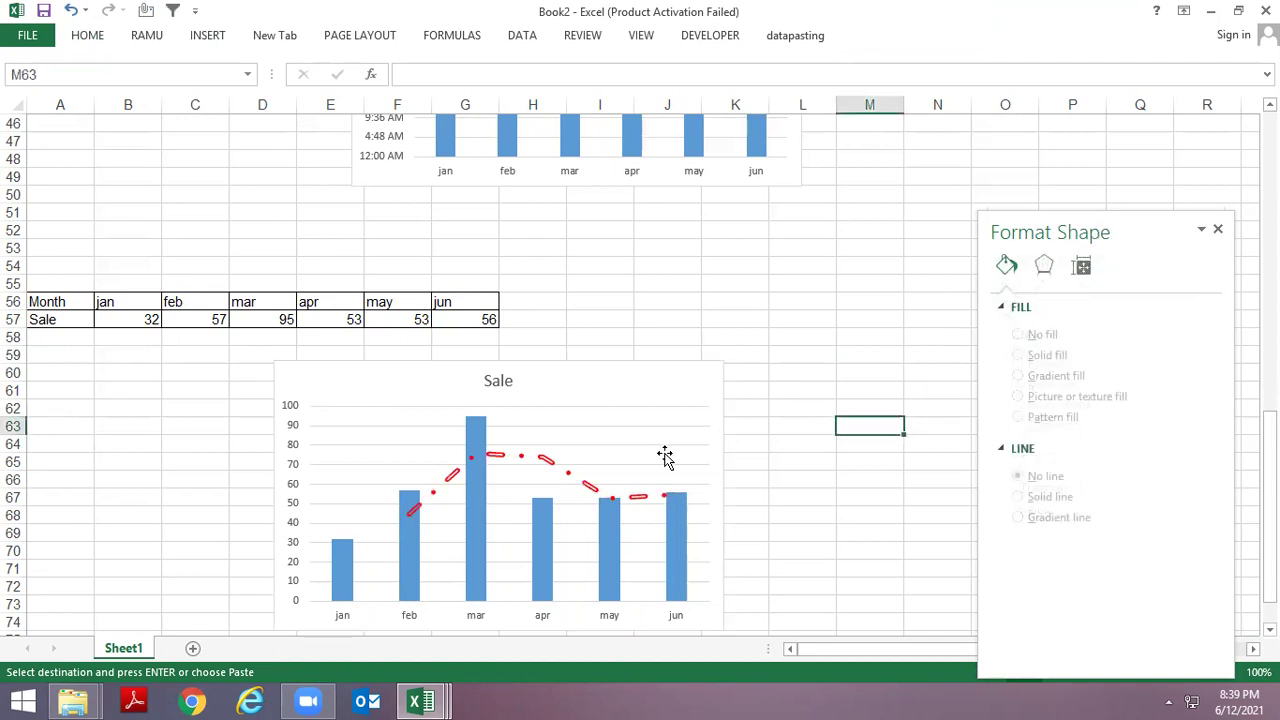
pyautogui.click(577, 485)
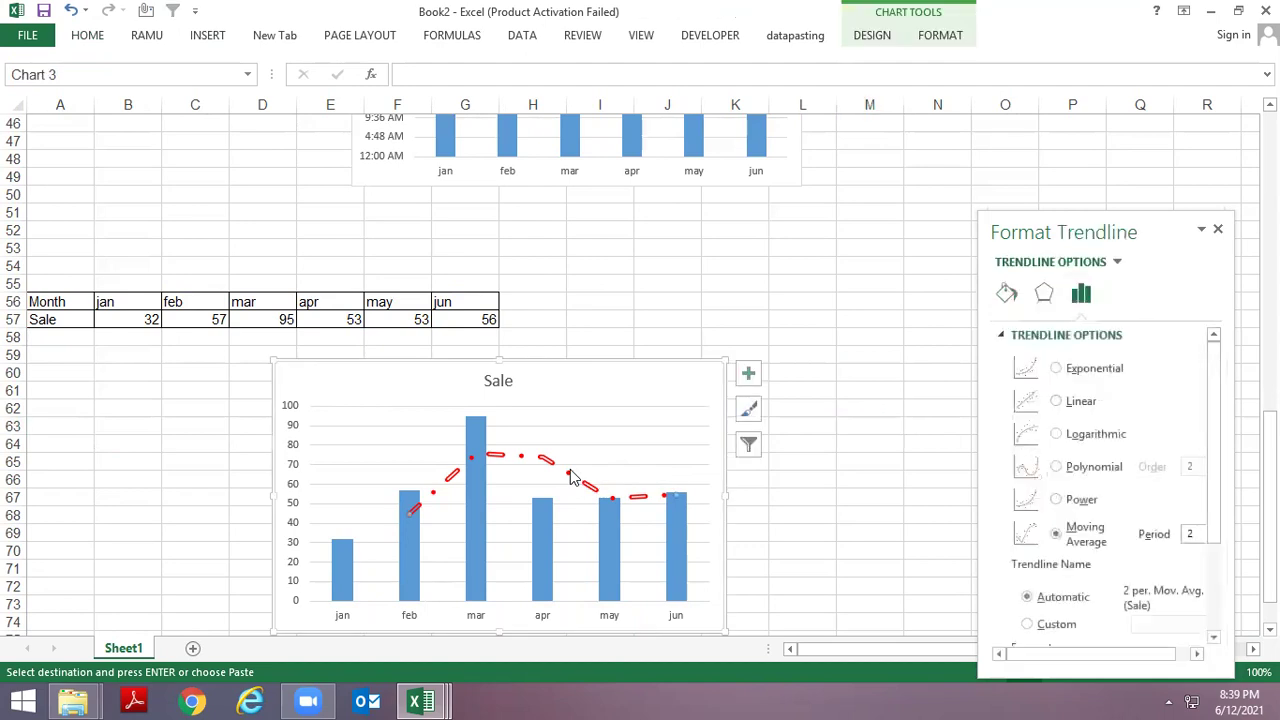
pyautogui.hotkey('alt', 'Tab')
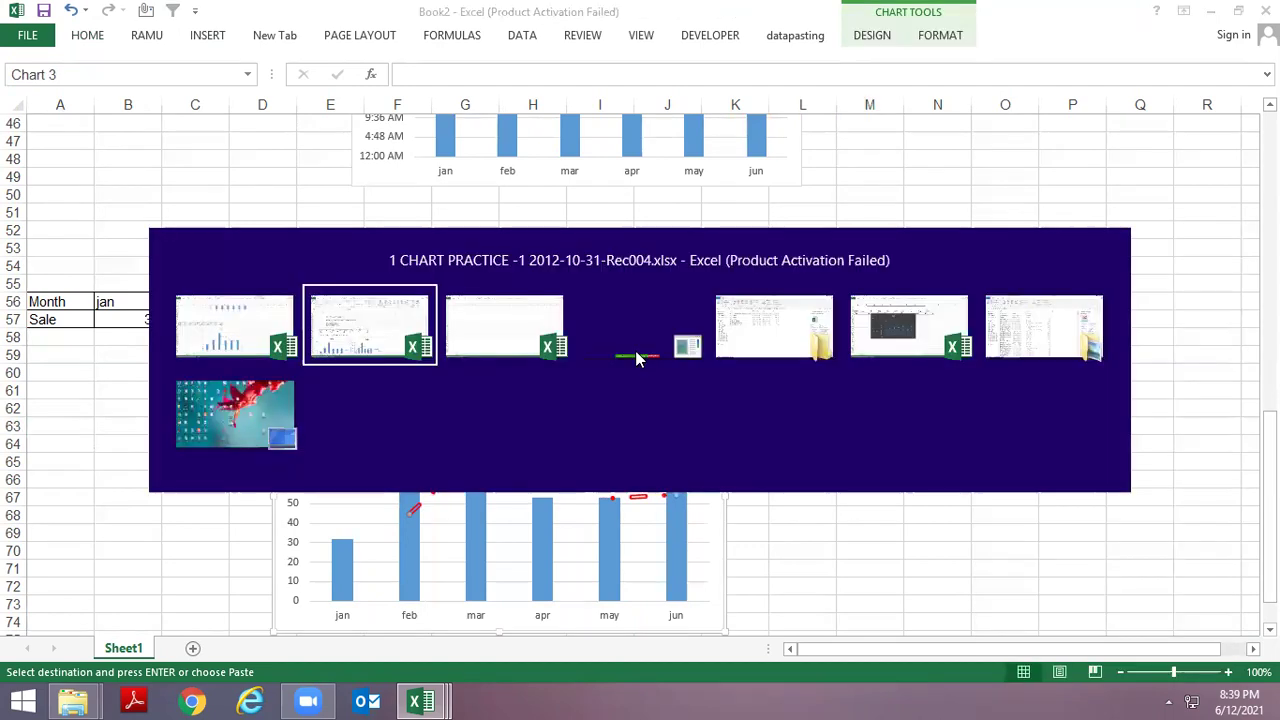
pyautogui.scroll(-3, 598, 418)
pyautogui.press('Escape')
# Step: Change the Sale columns' fill from red to solid yellow in Format Data Series
pyautogui.scroll(-3, 600, 420)
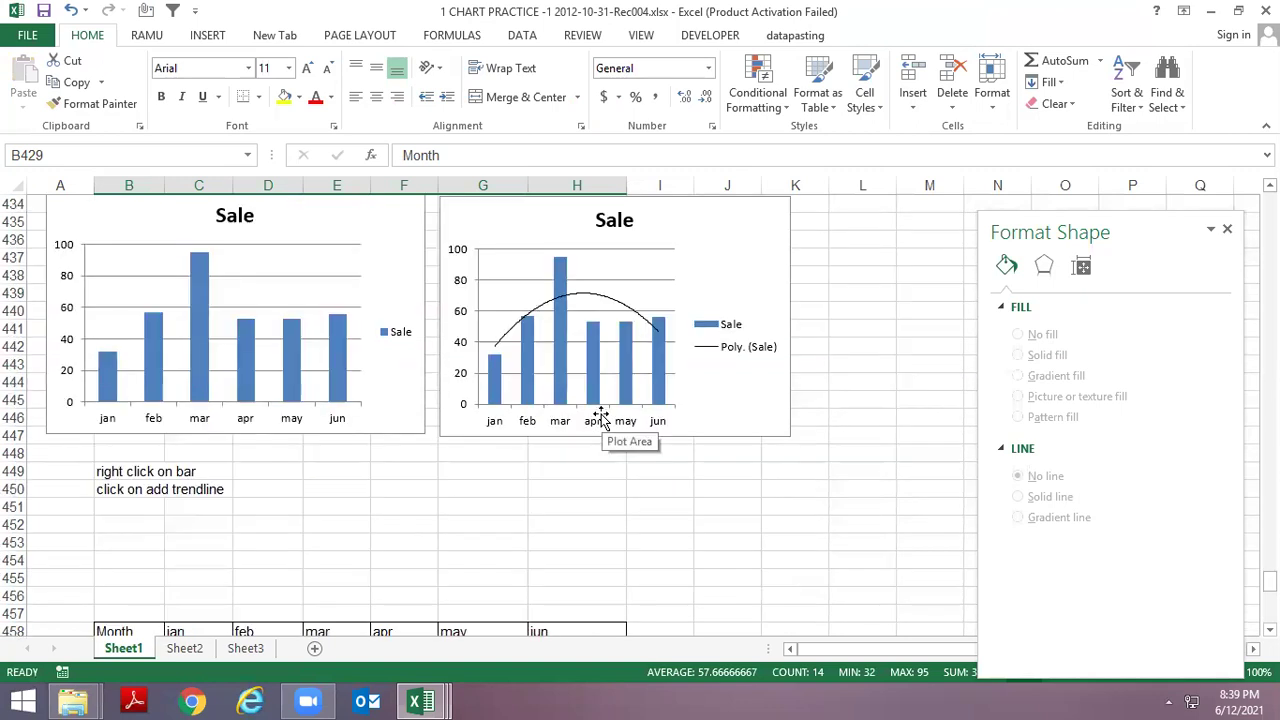
pyautogui.scroll(-2, 543, 458)
pyautogui.scroll(-2, 537, 462)
pyautogui.scroll(-2, 537, 462)
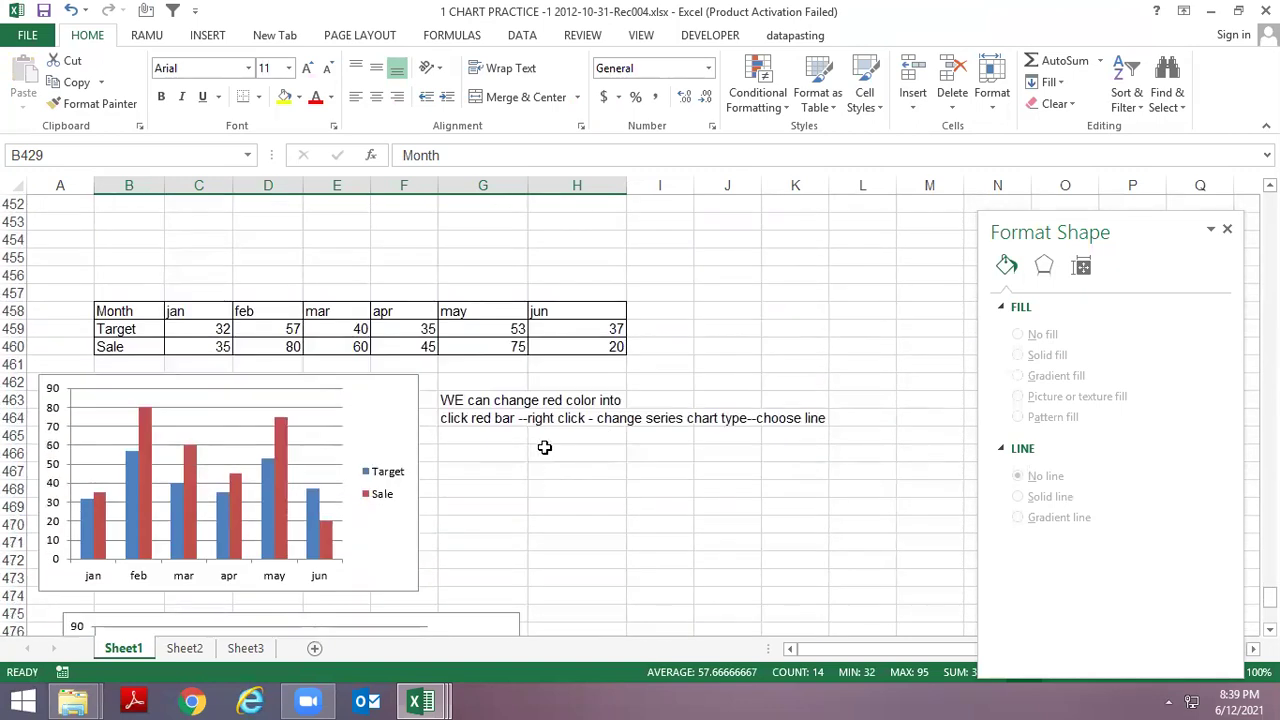
pyautogui.click(279, 437)
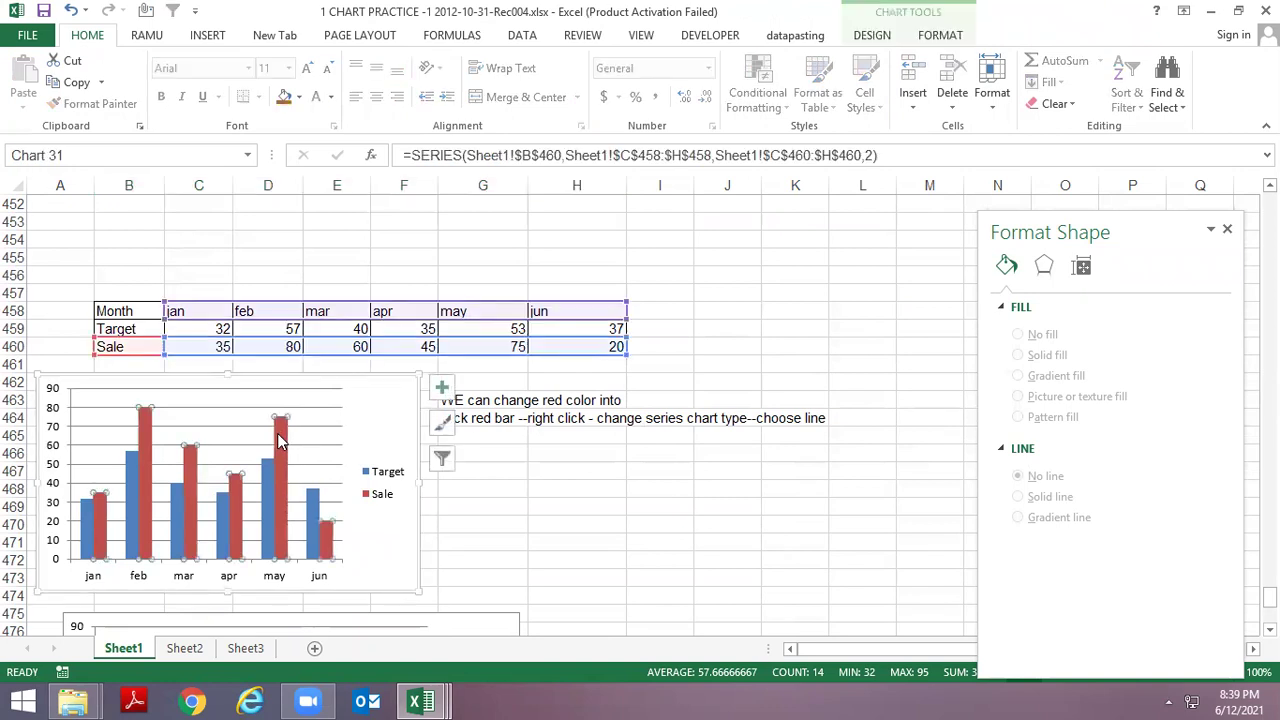
pyautogui.click(1006, 292)
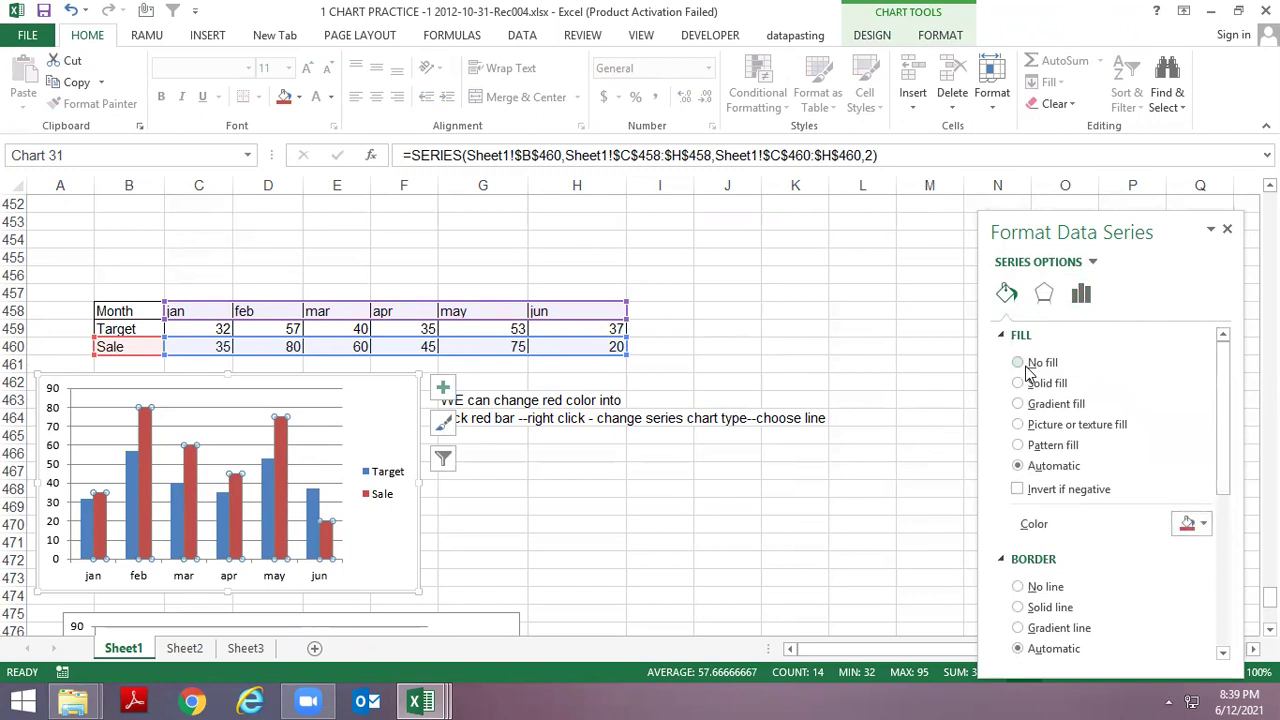
pyautogui.click(1019, 363)
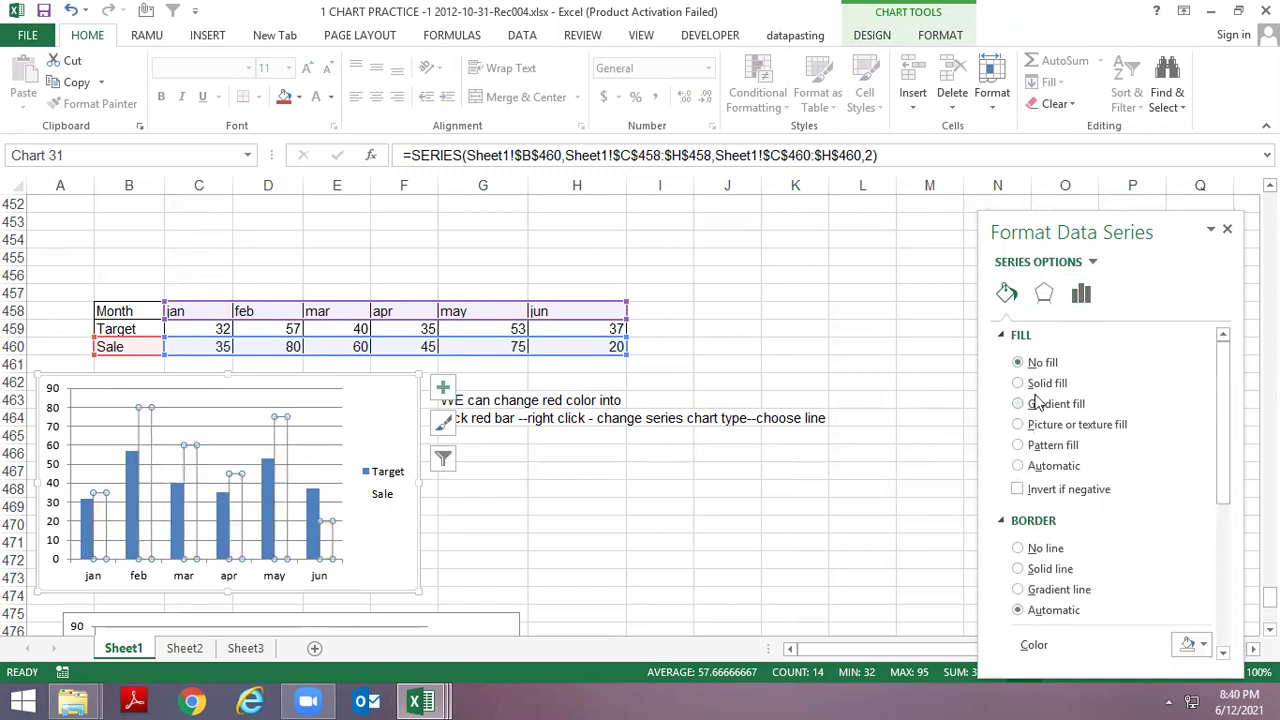
pyautogui.click(1018, 383)
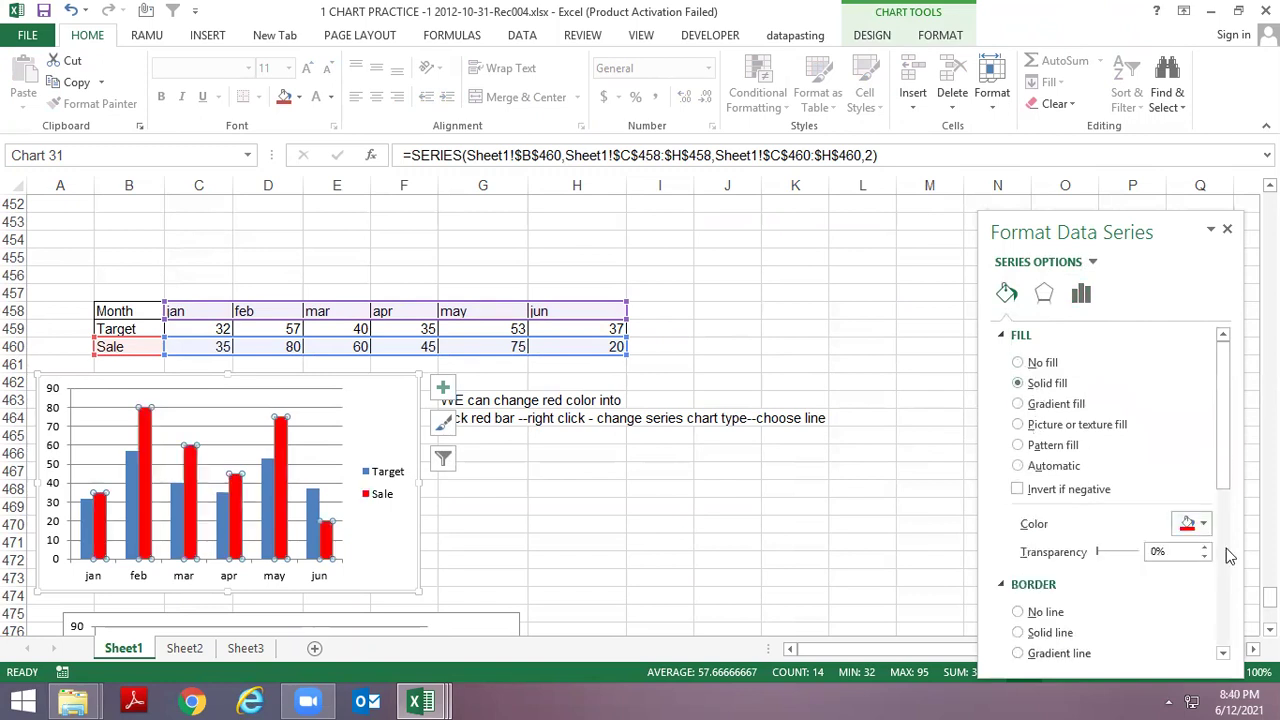
pyautogui.click(1203, 524)
pyautogui.click(1171, 484)
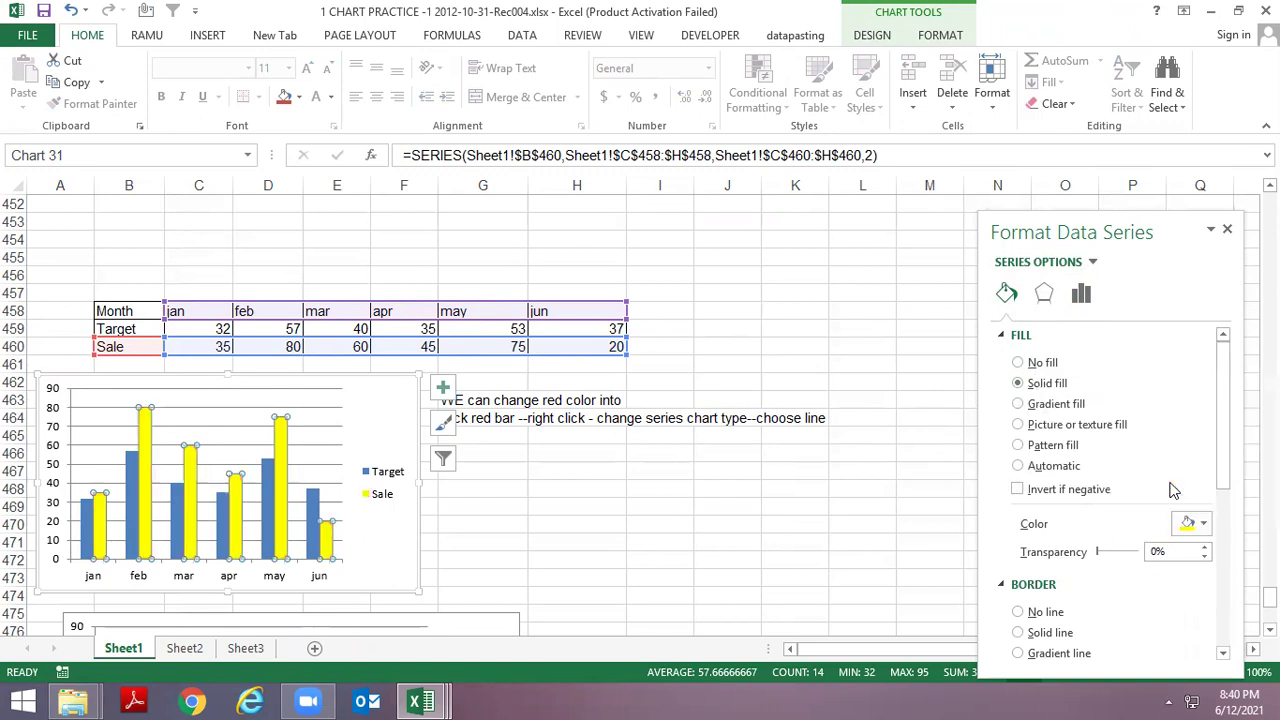
pyautogui.click(760, 460)
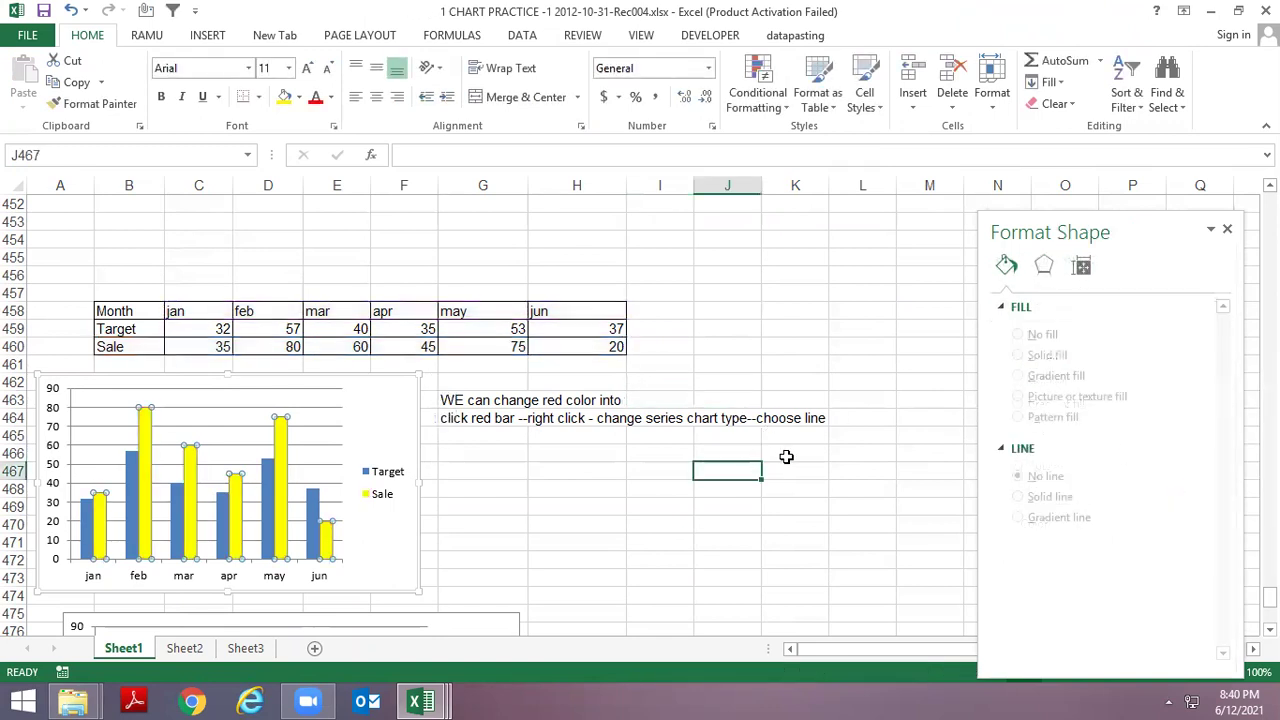
# Step: Scroll up and down through the charts on Sheet1
pyautogui.scroll(-3, 780, 458)
pyautogui.scroll(-2, 797, 457)
pyautogui.scroll(2, 799, 457)
pyautogui.scroll(1, 800, 457)
pyautogui.scroll(1, 801, 457)
pyautogui.scroll(1, 801, 457)
pyautogui.scroll(1, 801, 457)
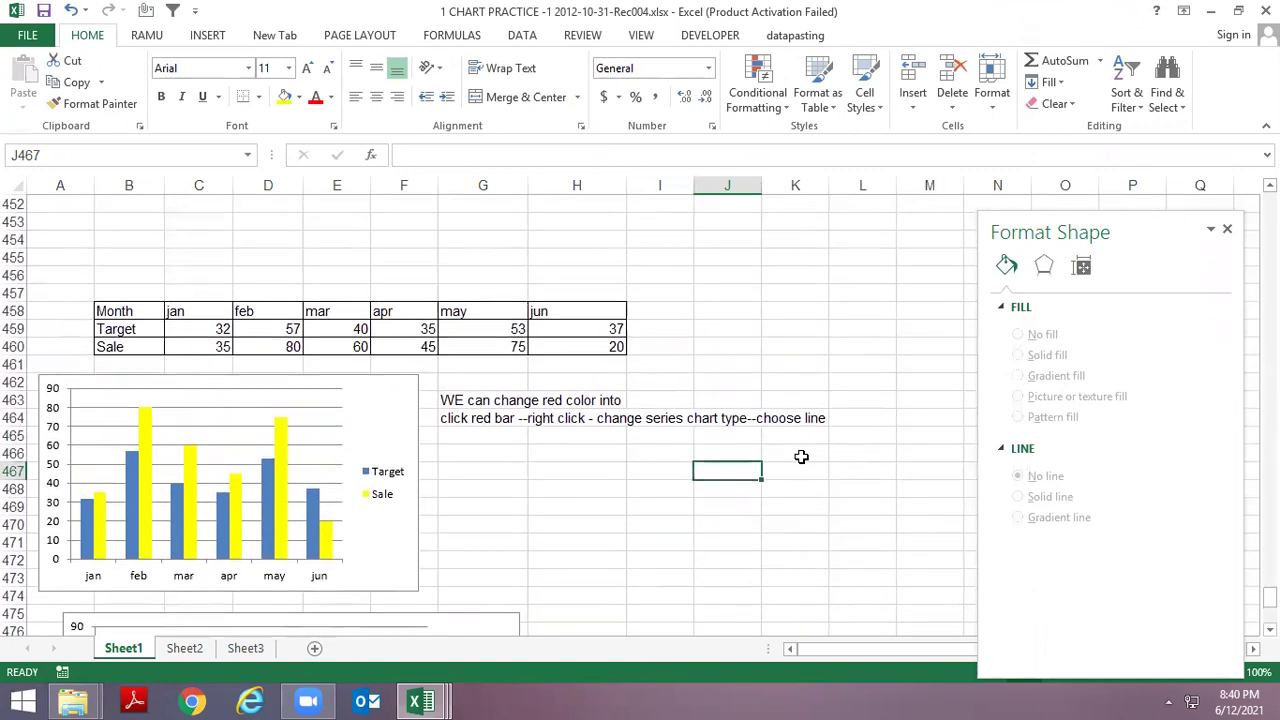
pyautogui.scroll(-2, 801, 457)
pyautogui.scroll(-2, 801, 457)
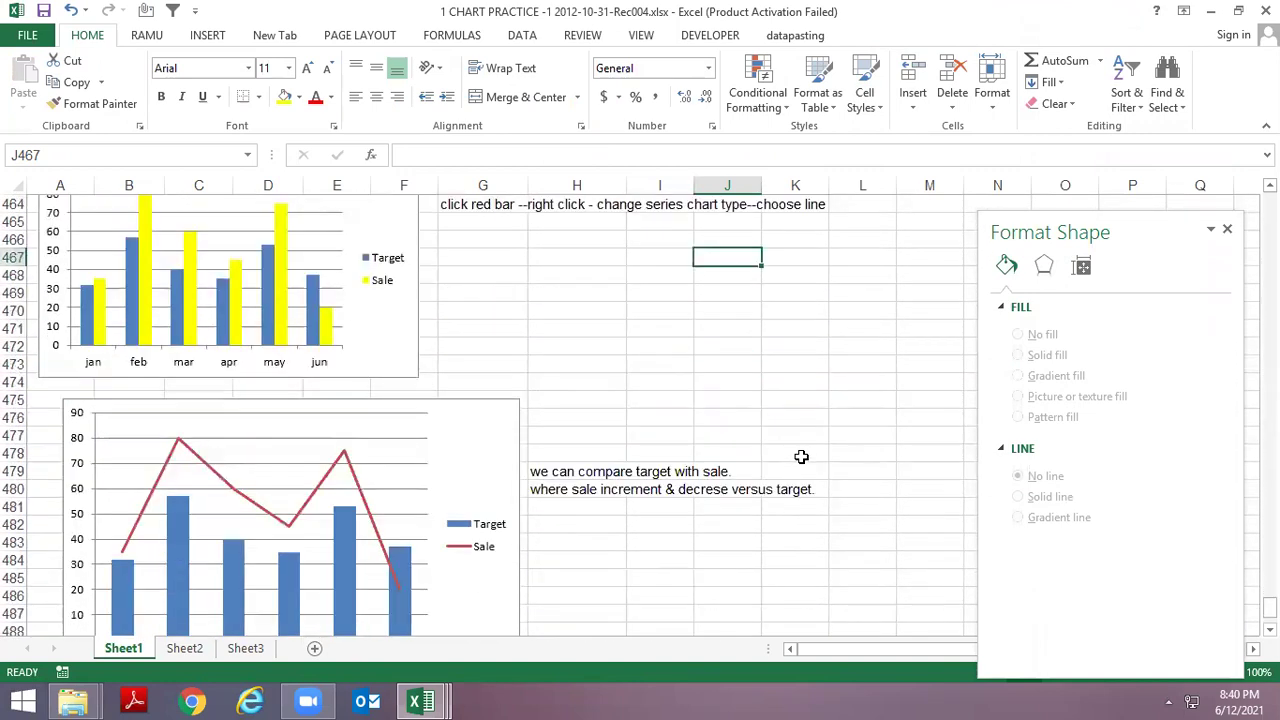
pyautogui.scroll(-2, 801, 457)
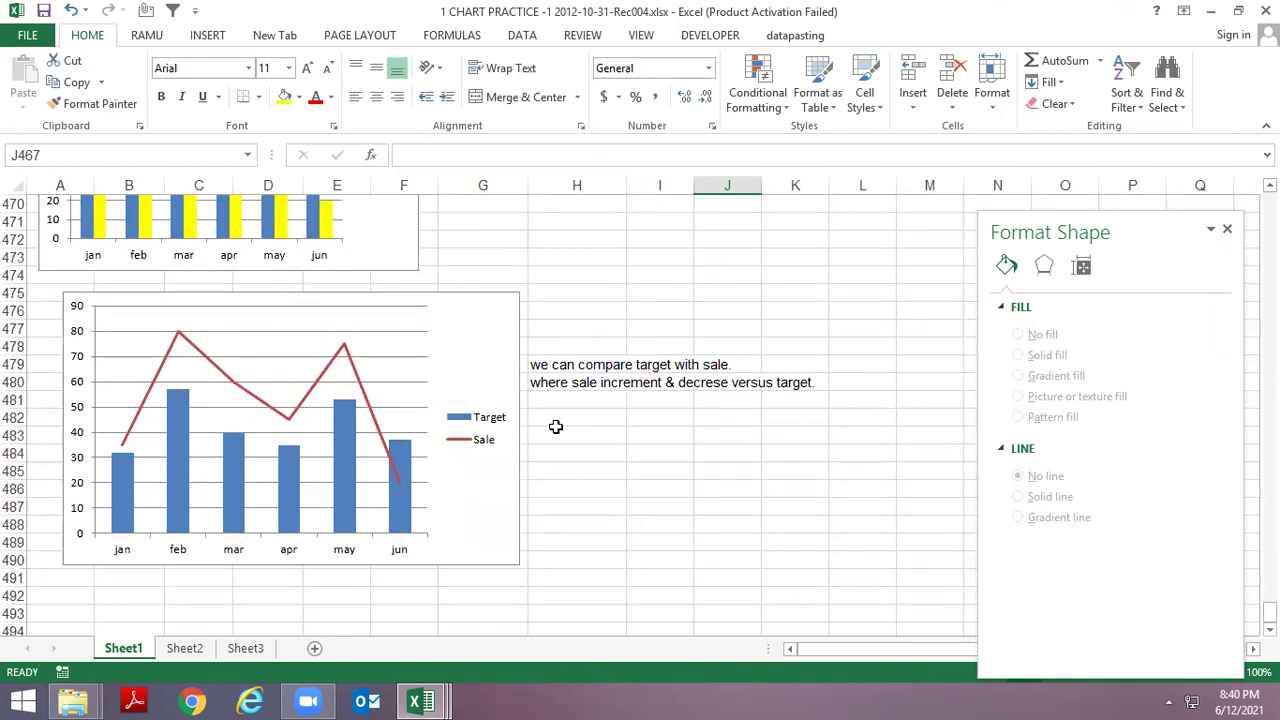
pyautogui.scroll(-2, 540, 400)
pyautogui.scroll(-4, 306, 414)
pyautogui.scroll(-7, 314, 419)
pyautogui.scroll(10, 312, 393)
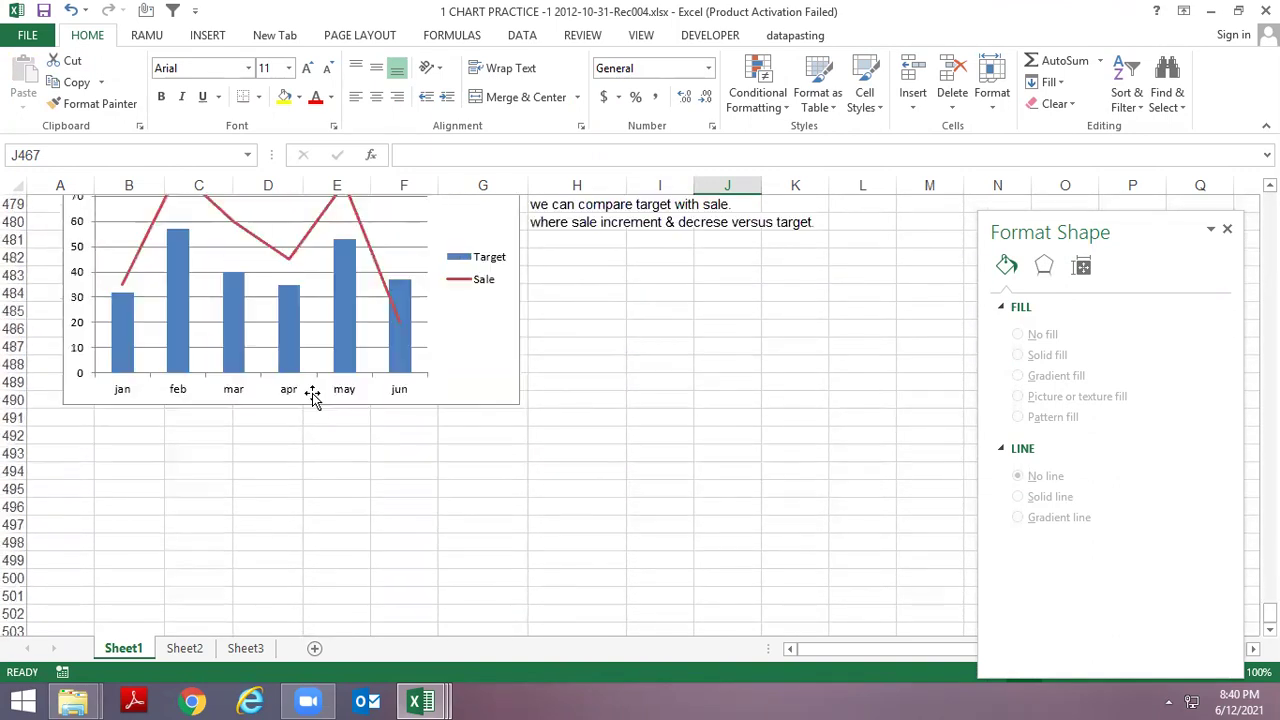
# Step: Go to Sheet2 at cell A1 and scroll down to the annotated Sale chart
pyautogui.hotkey('ctrl', 'pagedown')
pyautogui.hotkey('ctrl', 'Home')
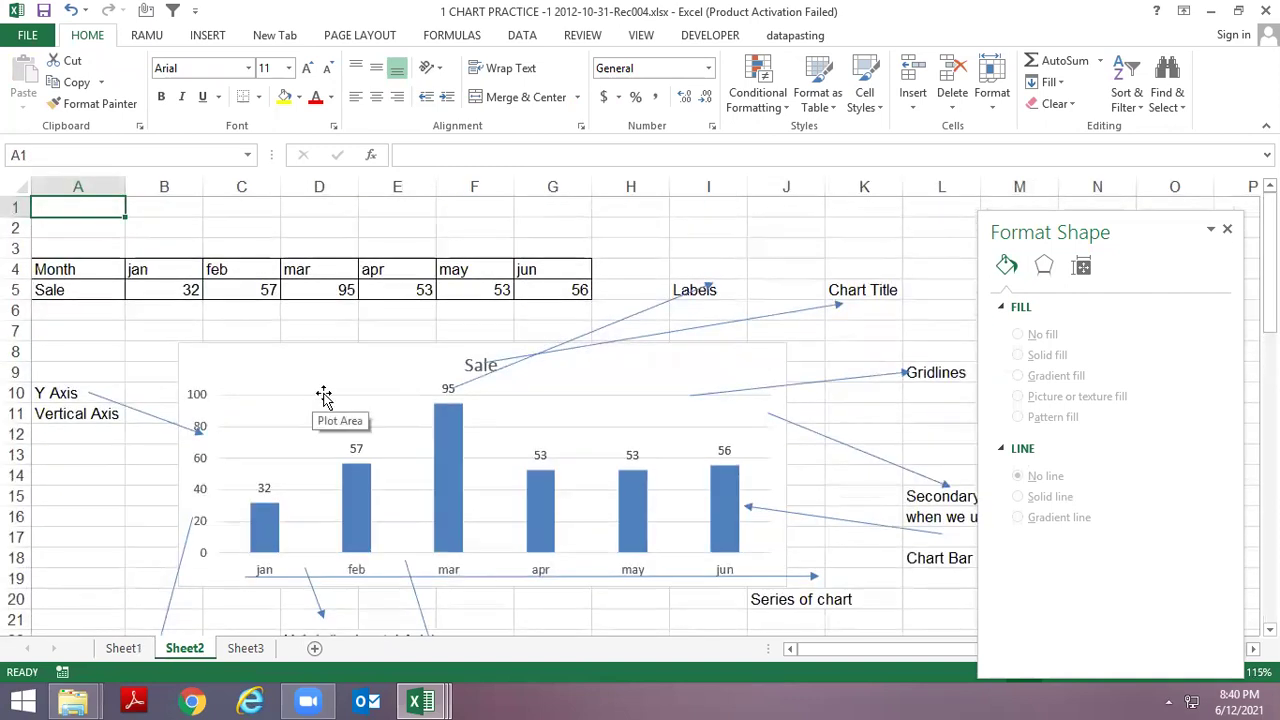
pyautogui.keyDown('ctrl'); pyautogui.scroll(-1, 466, 363); pyautogui.keyUp('ctrl')
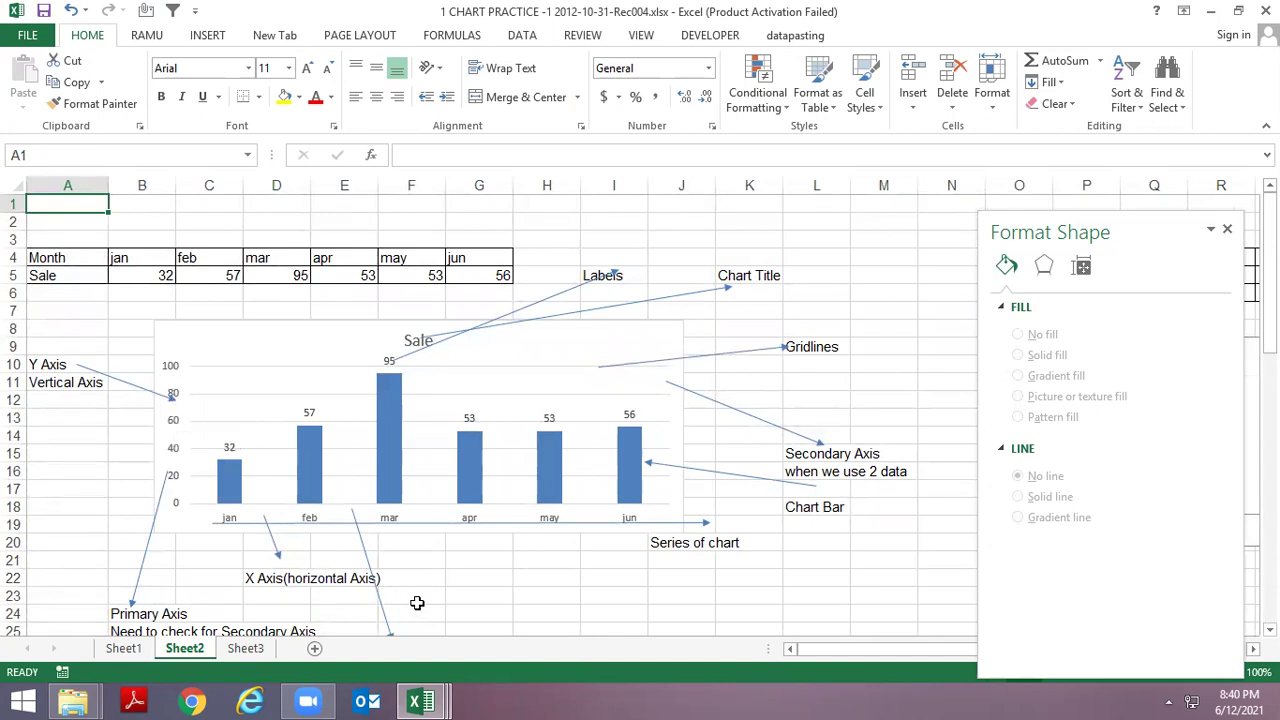
pyautogui.scroll(-1, 210, 564)
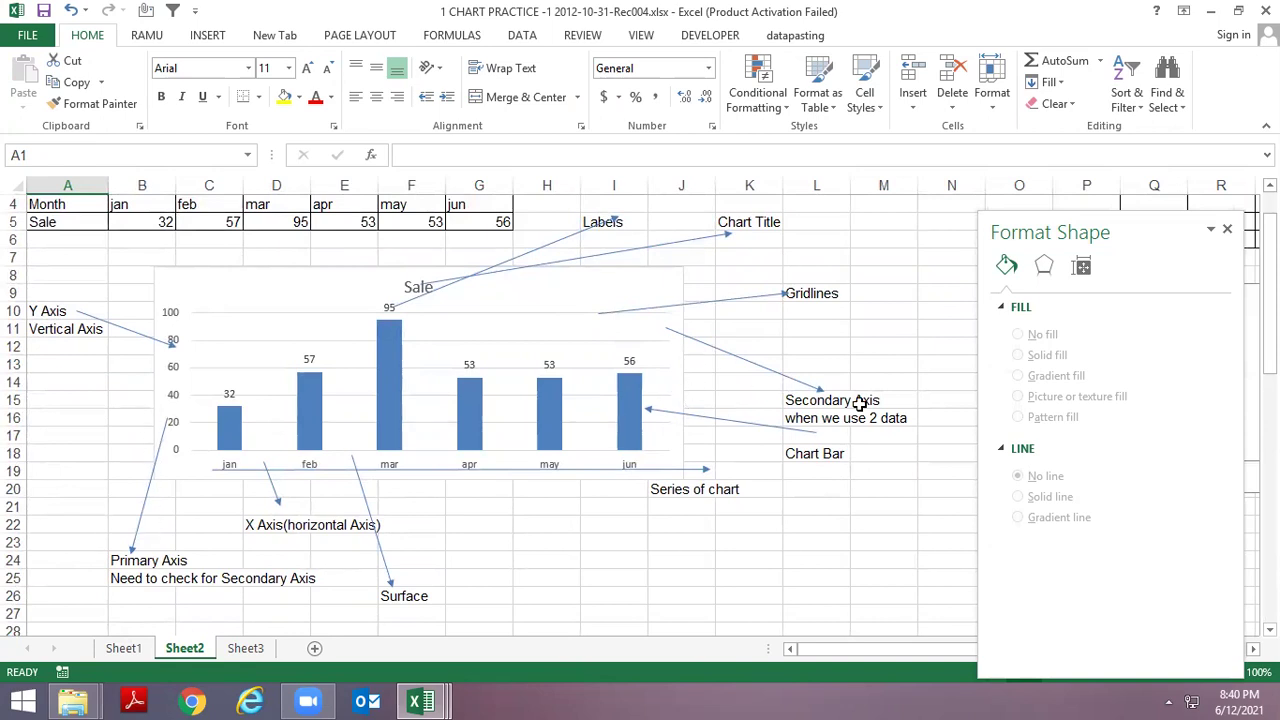
# Step: Inspect the series, arrow and data labels, close the Format pane, and scroll to the Secondary Axis chart
pyautogui.click(638, 424)
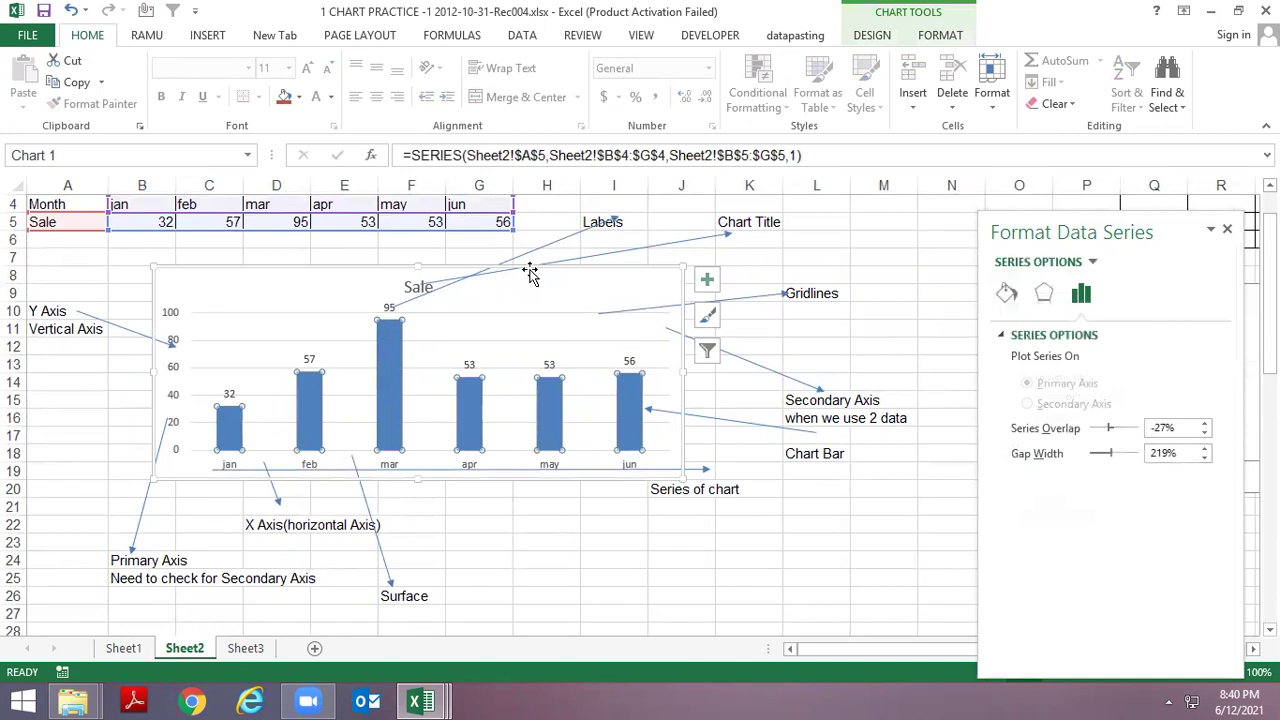
pyautogui.scroll(1, 530, 275)
pyautogui.click(425, 339)
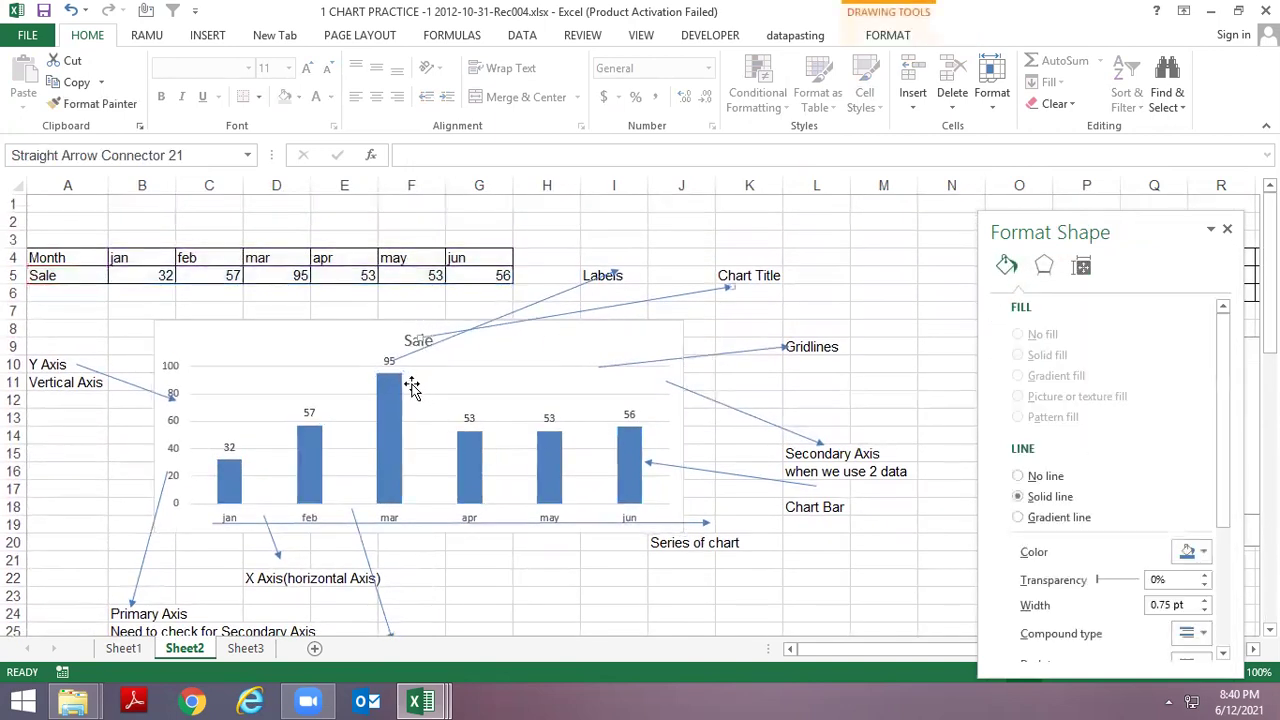
pyautogui.click(389, 360)
pyautogui.click(878, 346)
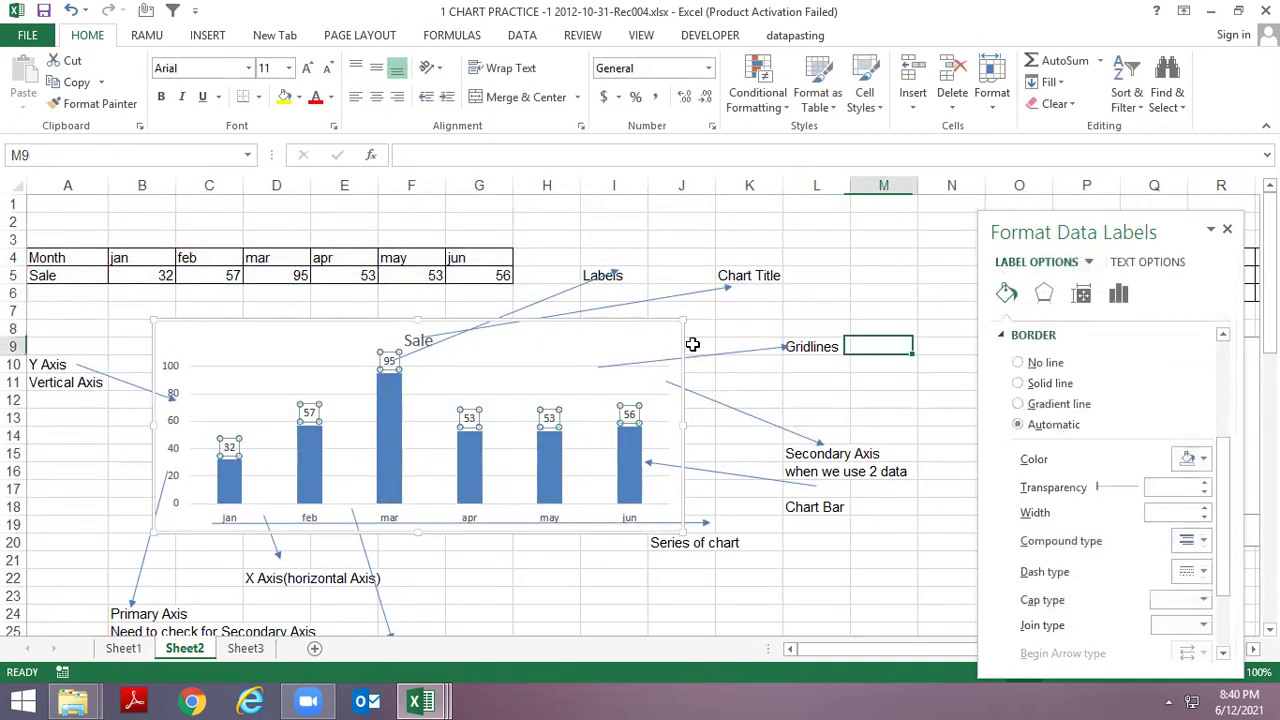
pyautogui.click(1227, 229)
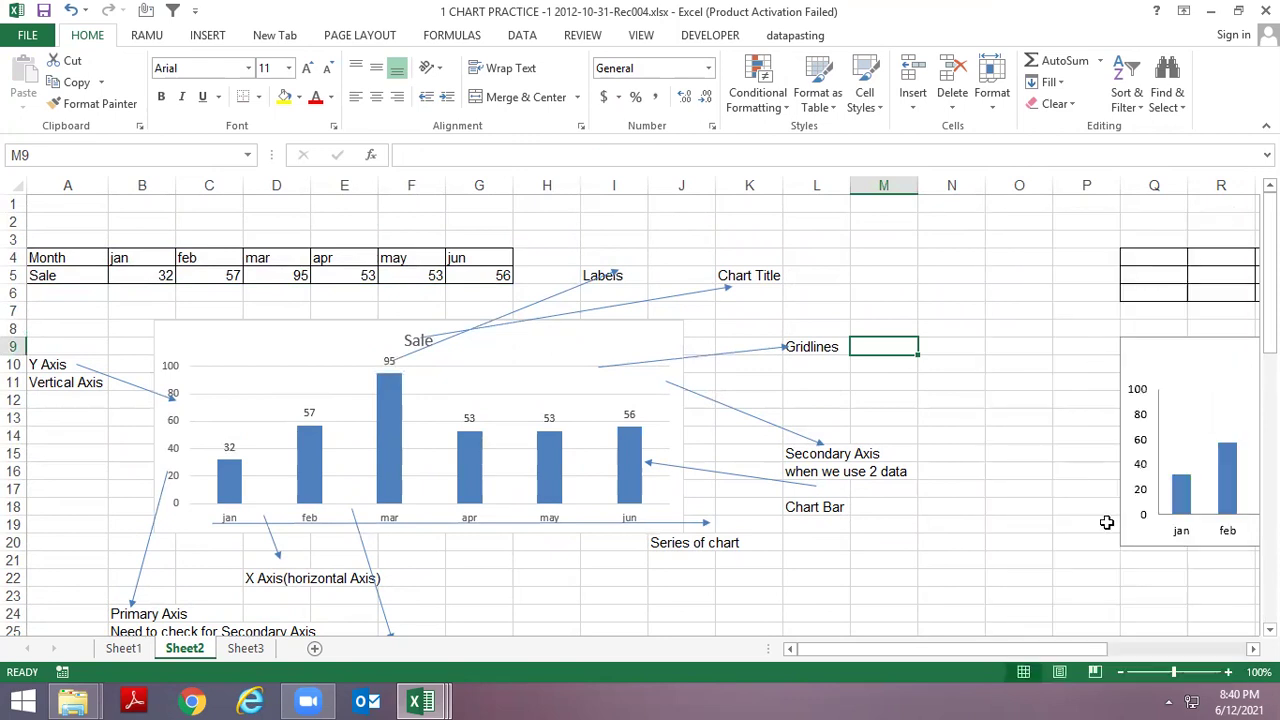
pyautogui.click(1238, 650)
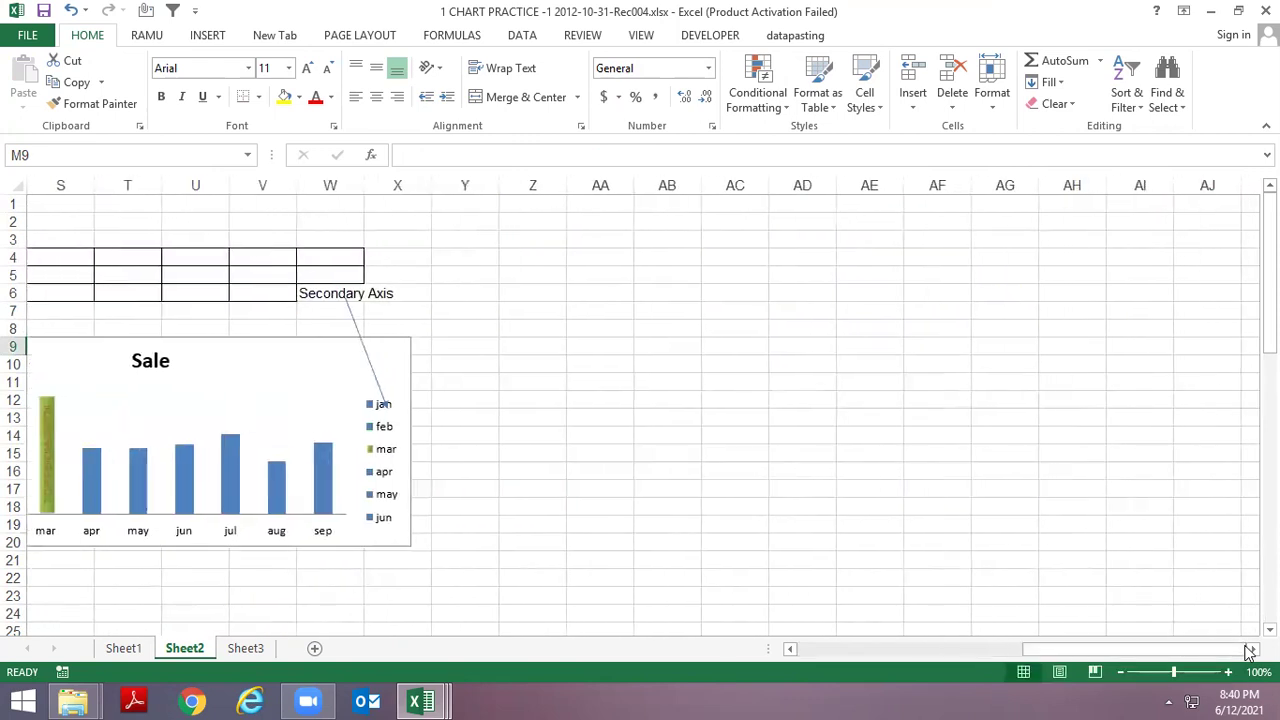
pyautogui.moveTo(1065, 651); pyautogui.dragTo(1021, 651)
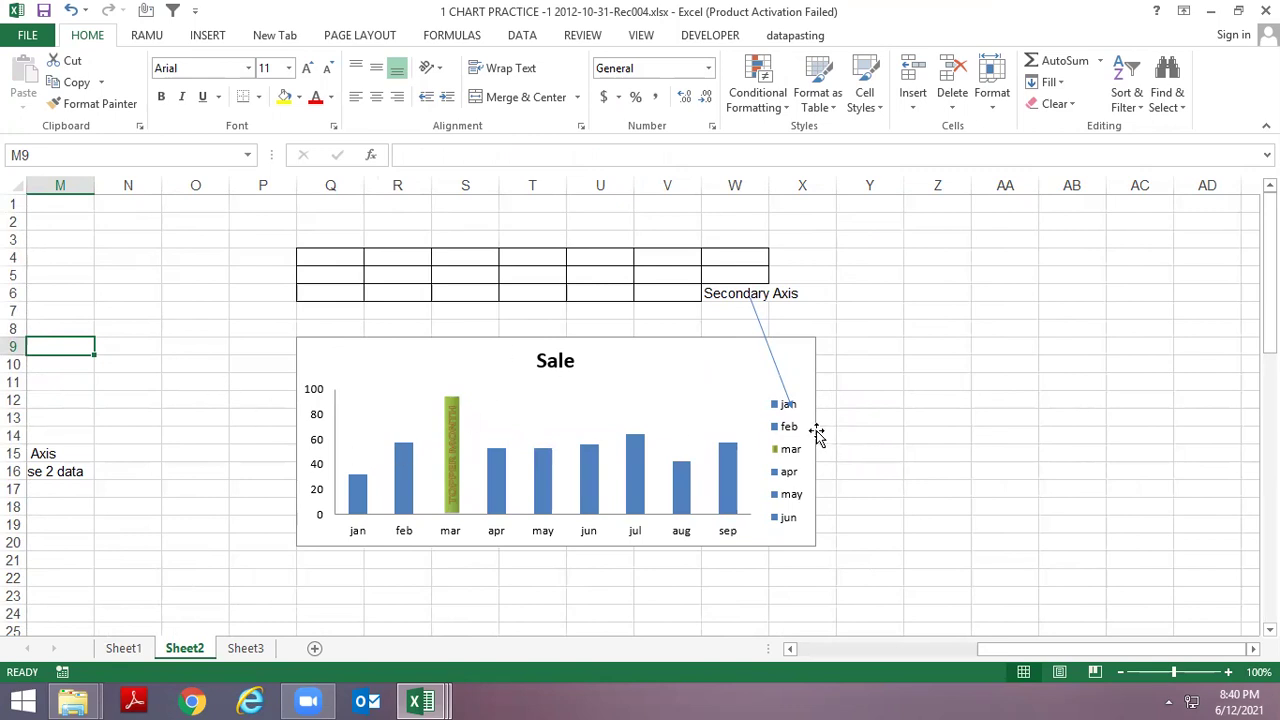
# Step: Select the chart legend, open its Format Legend pane, then close it
pyautogui.click(793, 430)
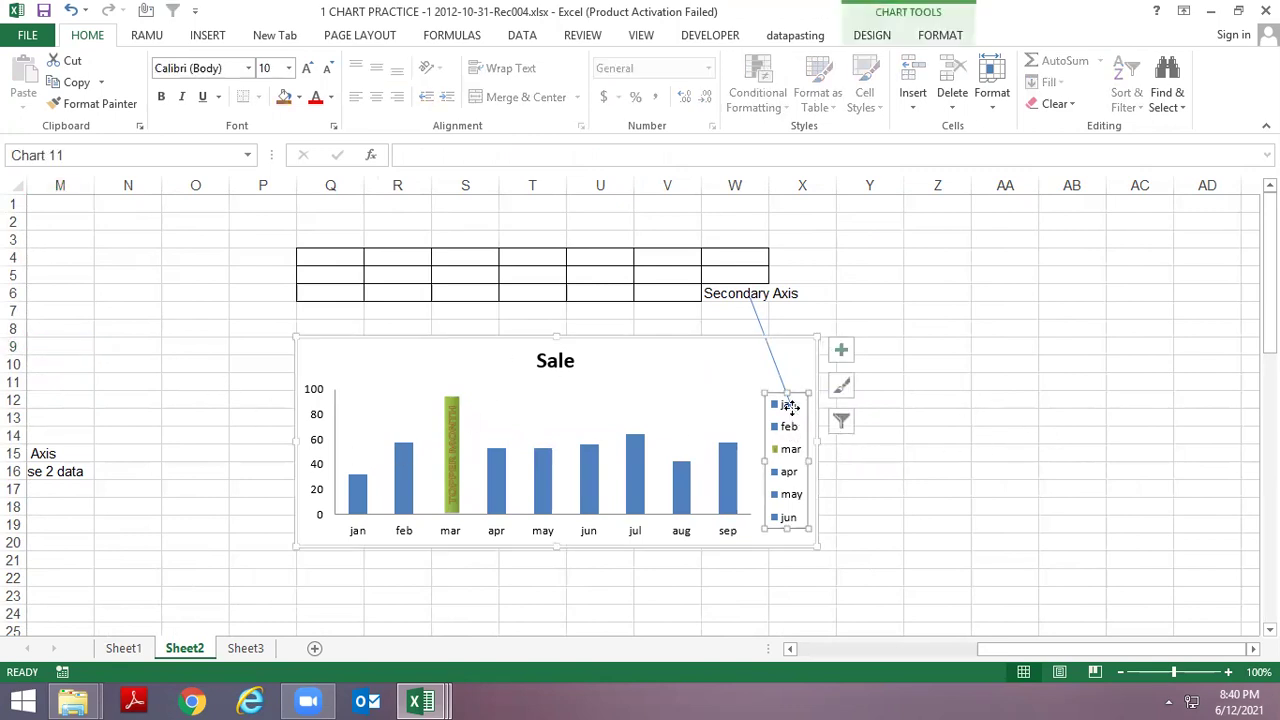
pyautogui.rightClick(789, 404)
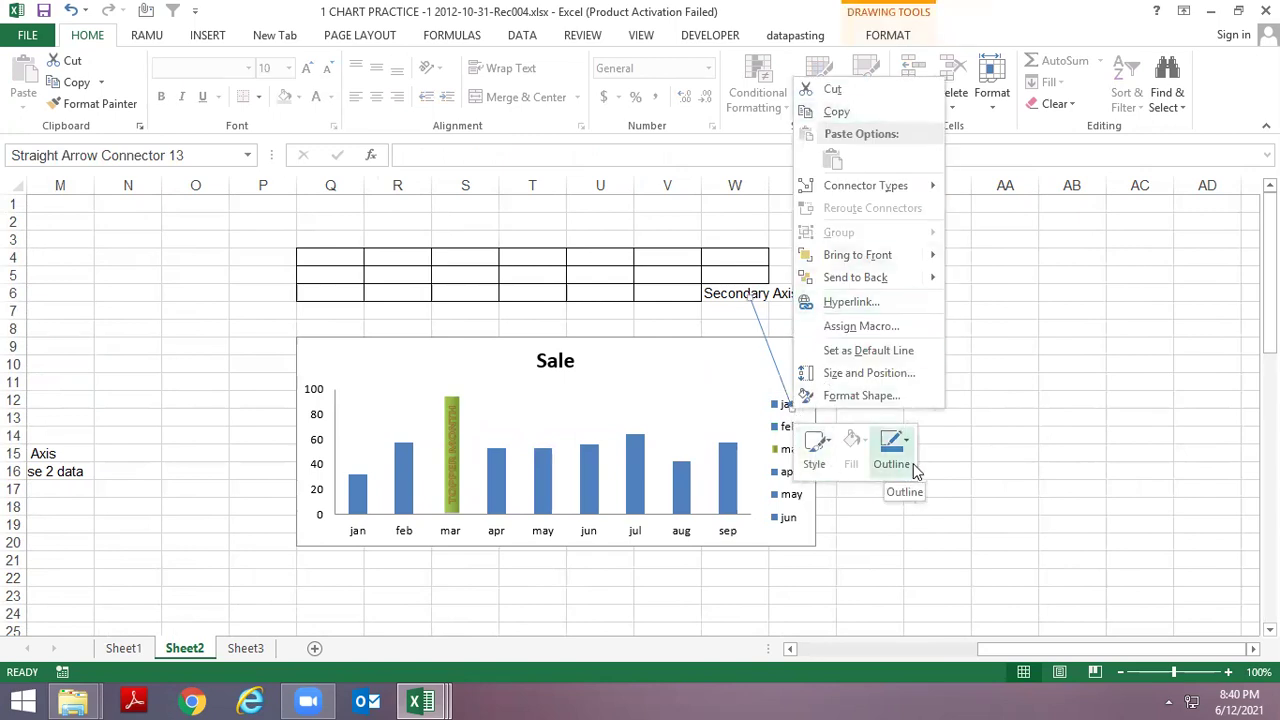
pyautogui.click(778, 492)
pyautogui.click(790, 430)
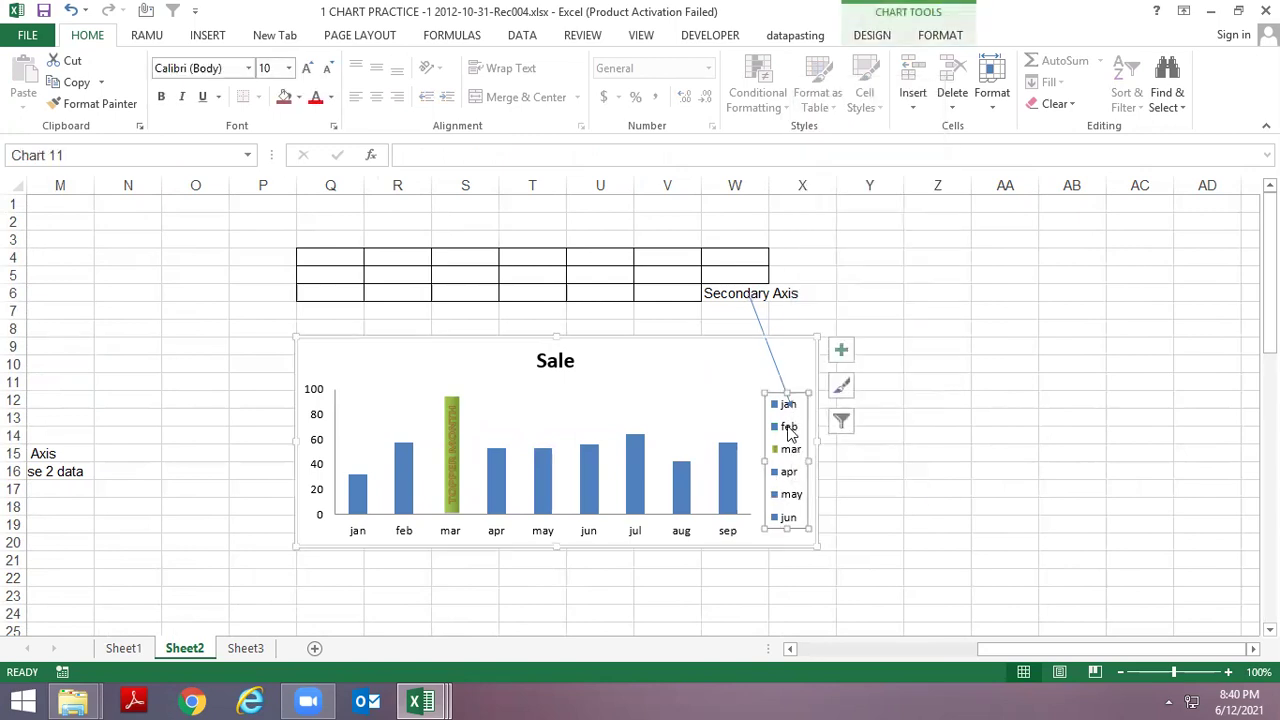
pyautogui.doubleClick(789, 430)
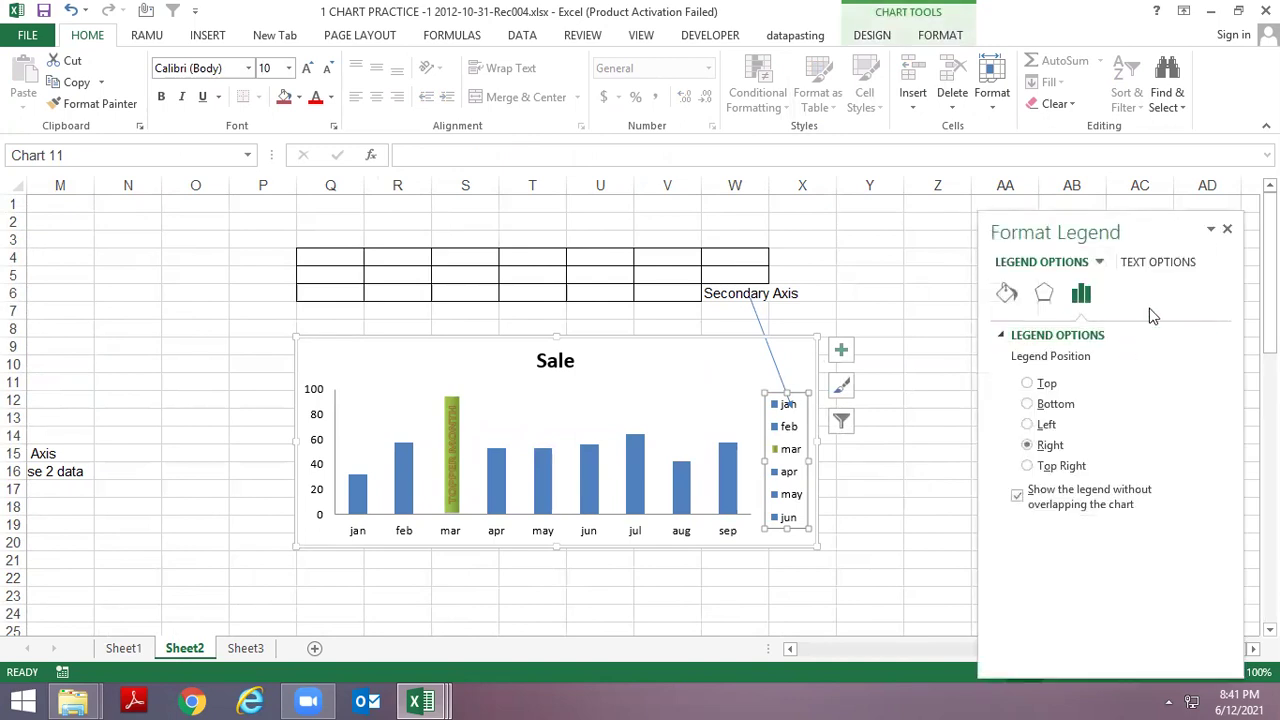
pyautogui.click(1226, 231)
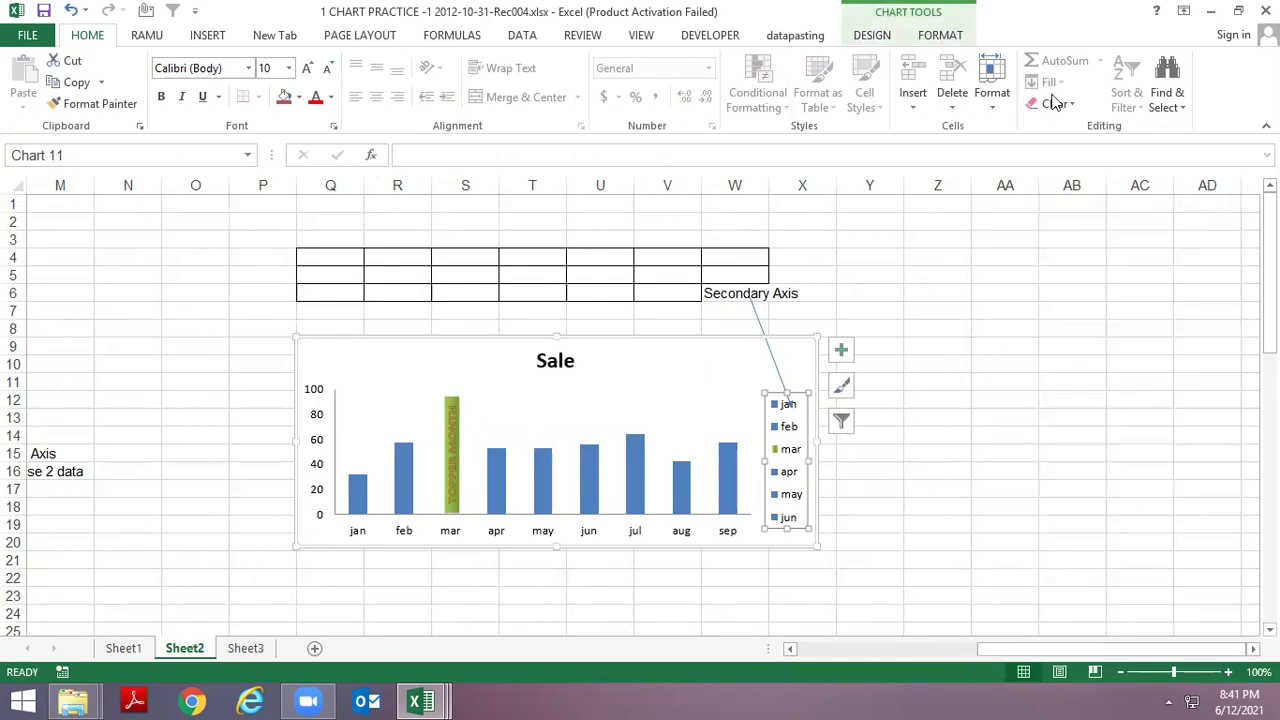
# Step: Browse the Chart Styles gallery without applying one, then reopen and close Format Legend
pyautogui.click(928, 45)
pyautogui.click(888, 40)
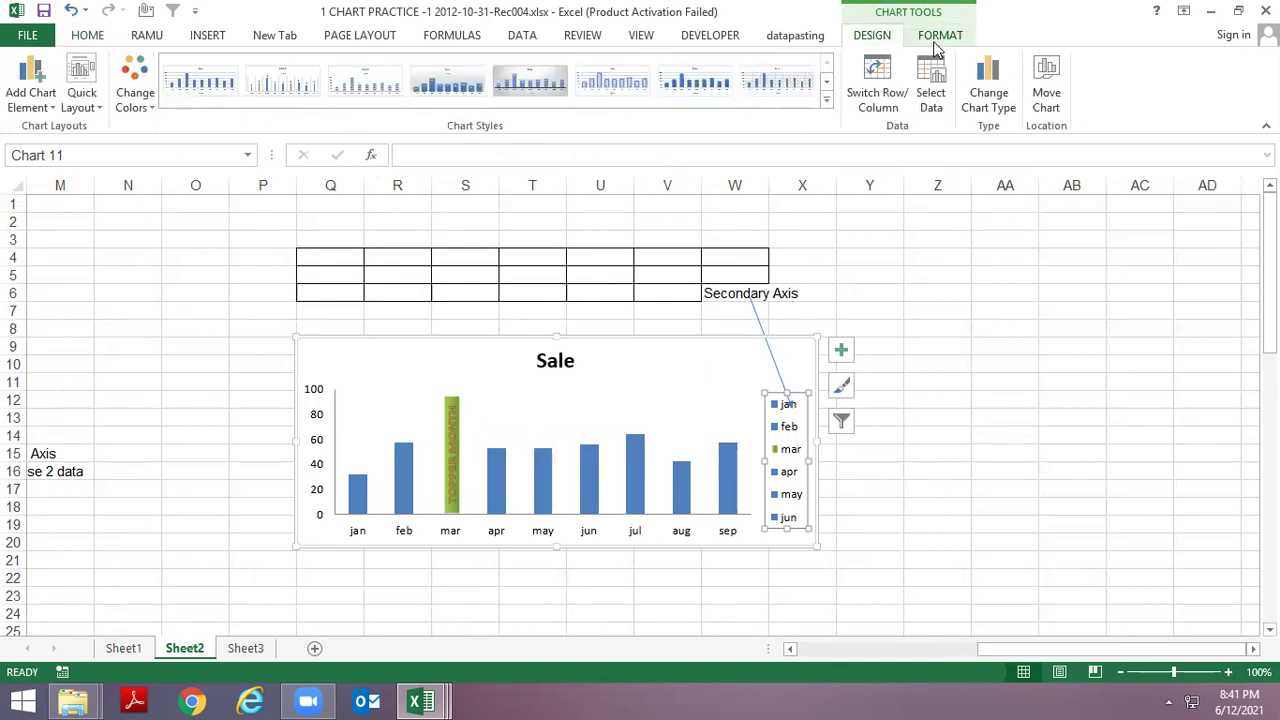
pyautogui.click(960, 45)
pyautogui.click(880, 38)
pyautogui.click(829, 104)
pyautogui.click(833, 112)
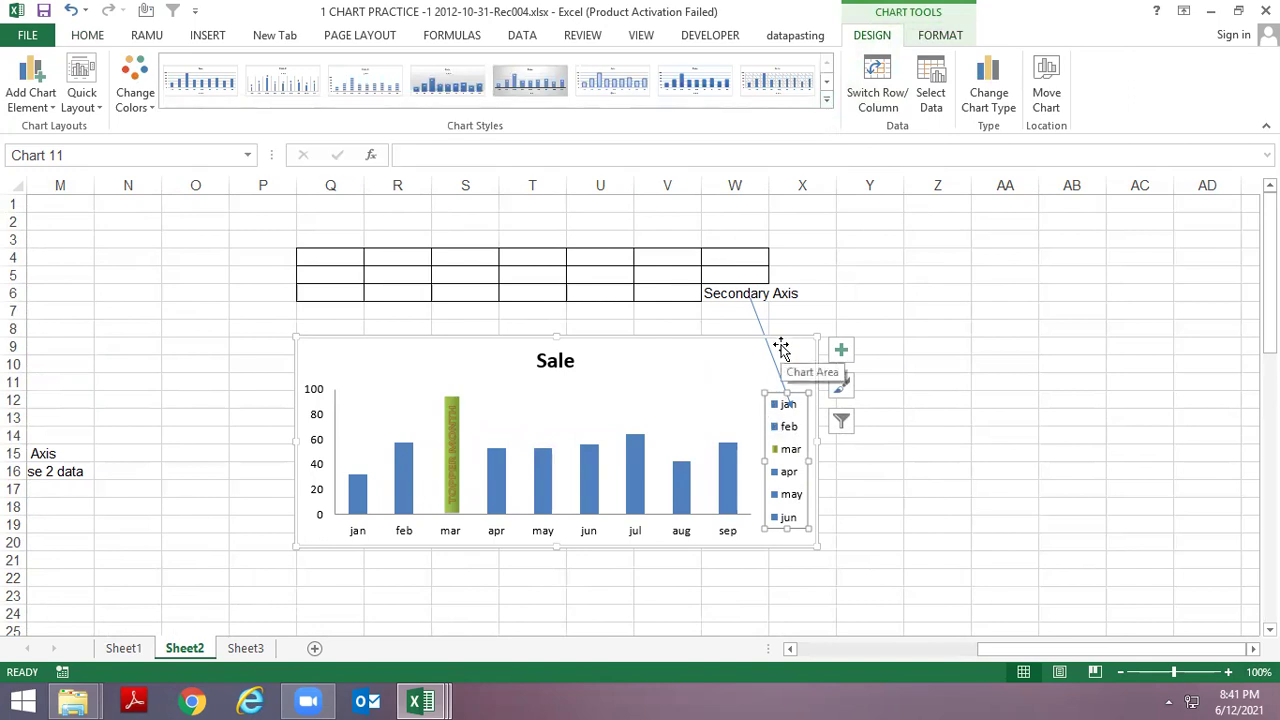
pyautogui.hotkey('ctrl', '1')
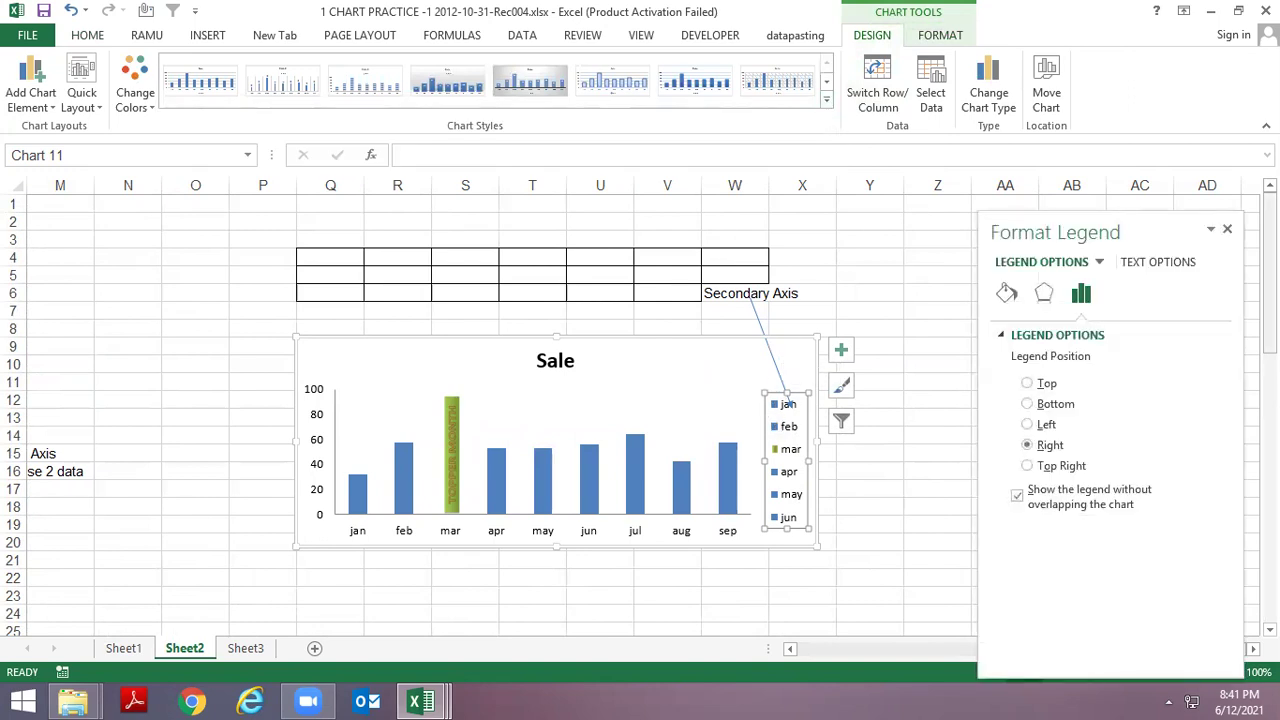
pyautogui.click(1227, 230)
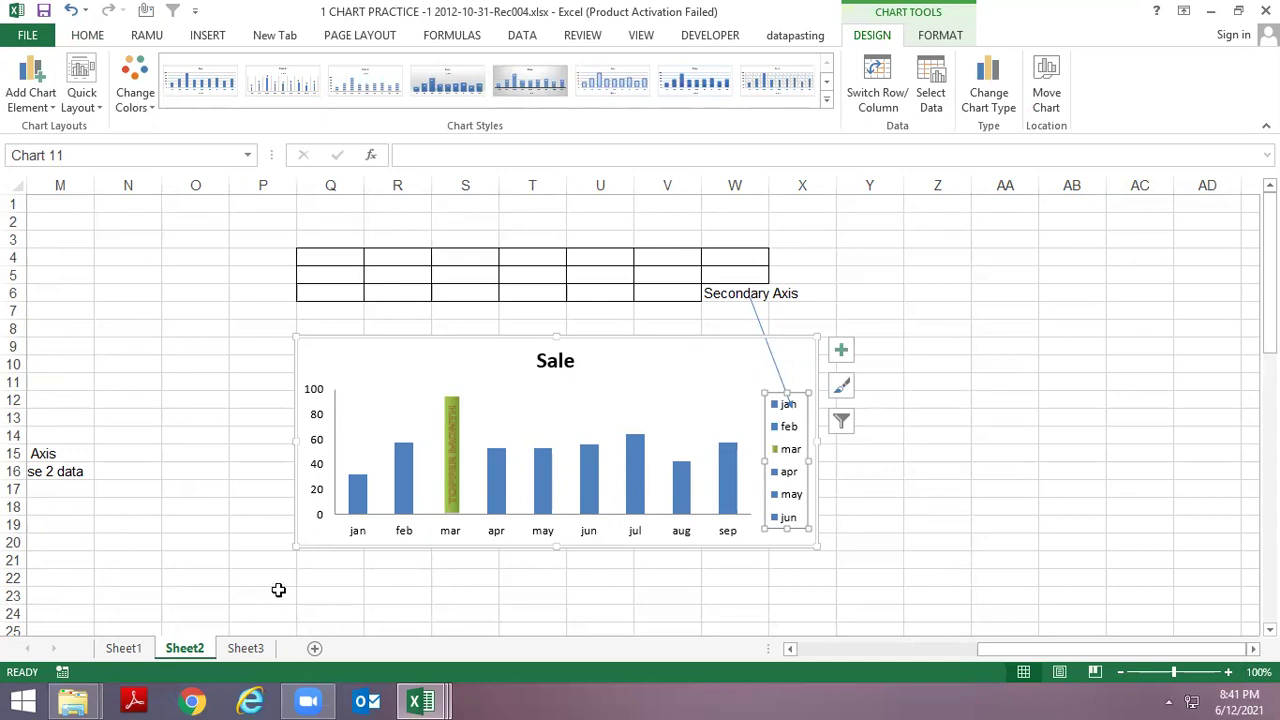
pyautogui.scroll(-2, 278, 565)
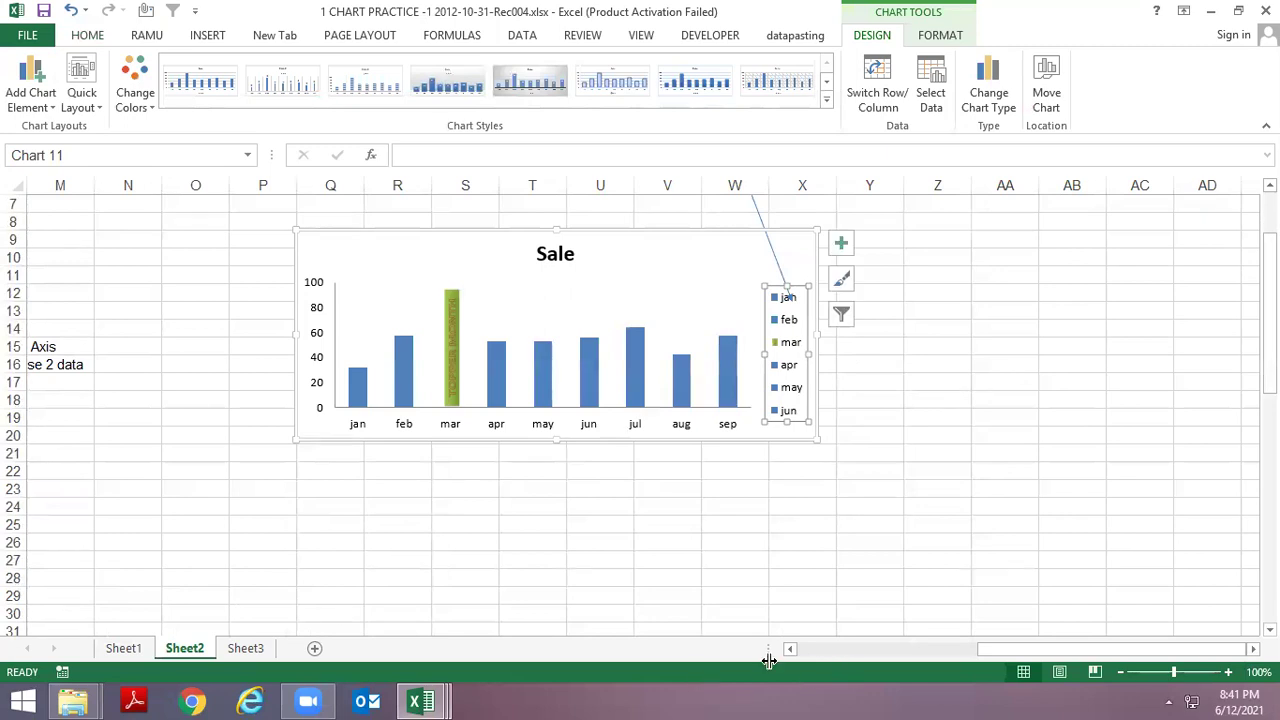
# Step: Scroll through the annotated chart notes, then create a new blank workbook, Book4
pyautogui.click(789, 651)
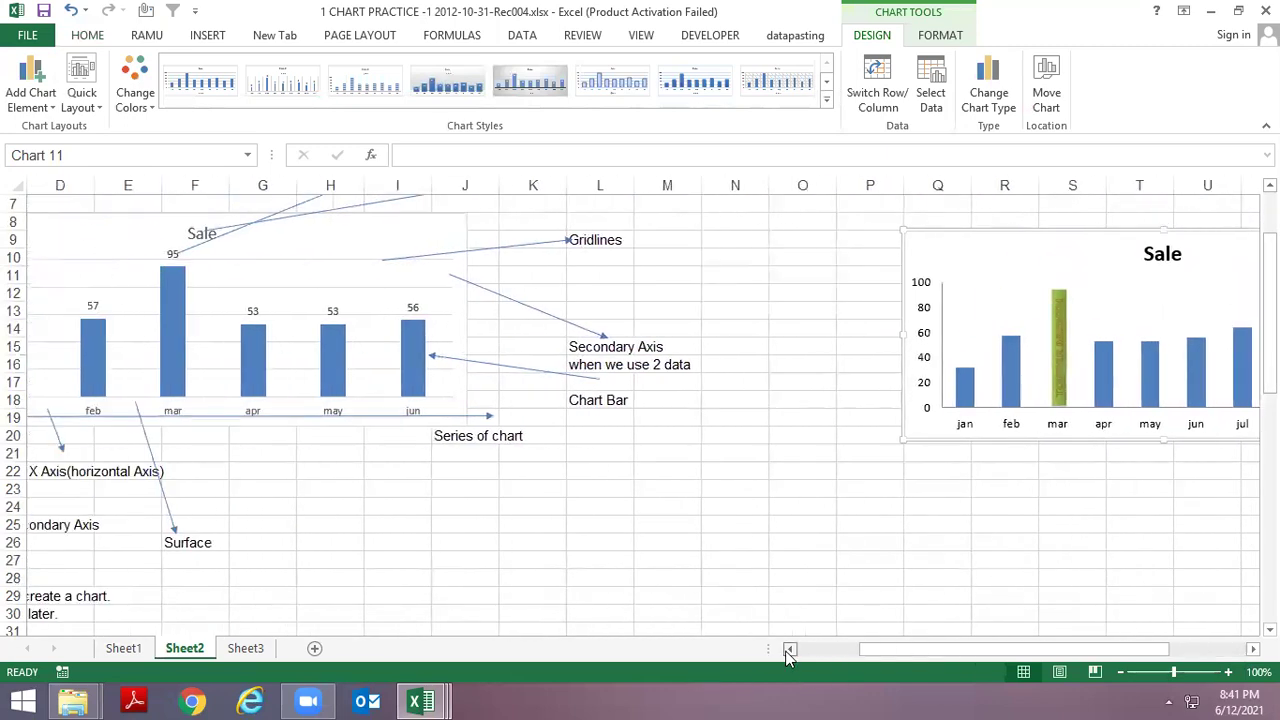
pyautogui.scroll(-2, 560, 437)
pyautogui.scroll(-2, 499, 421)
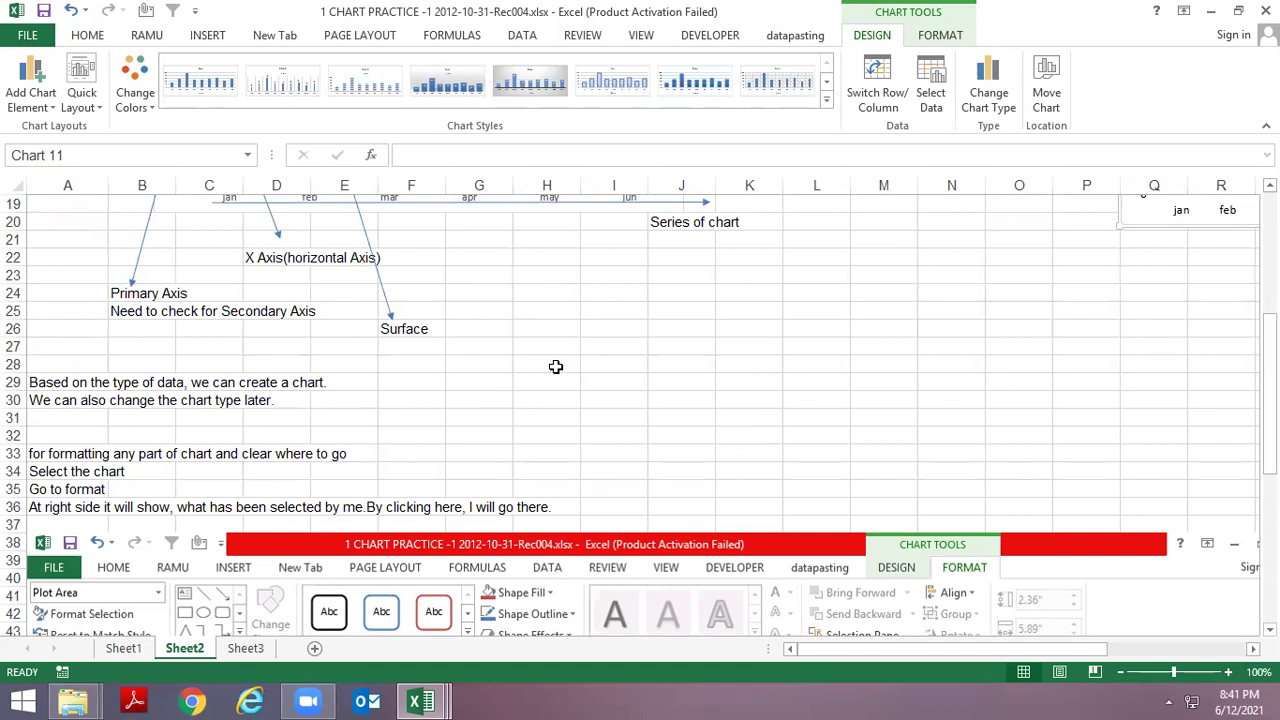
pyautogui.hotkey('ctrl', 'n')
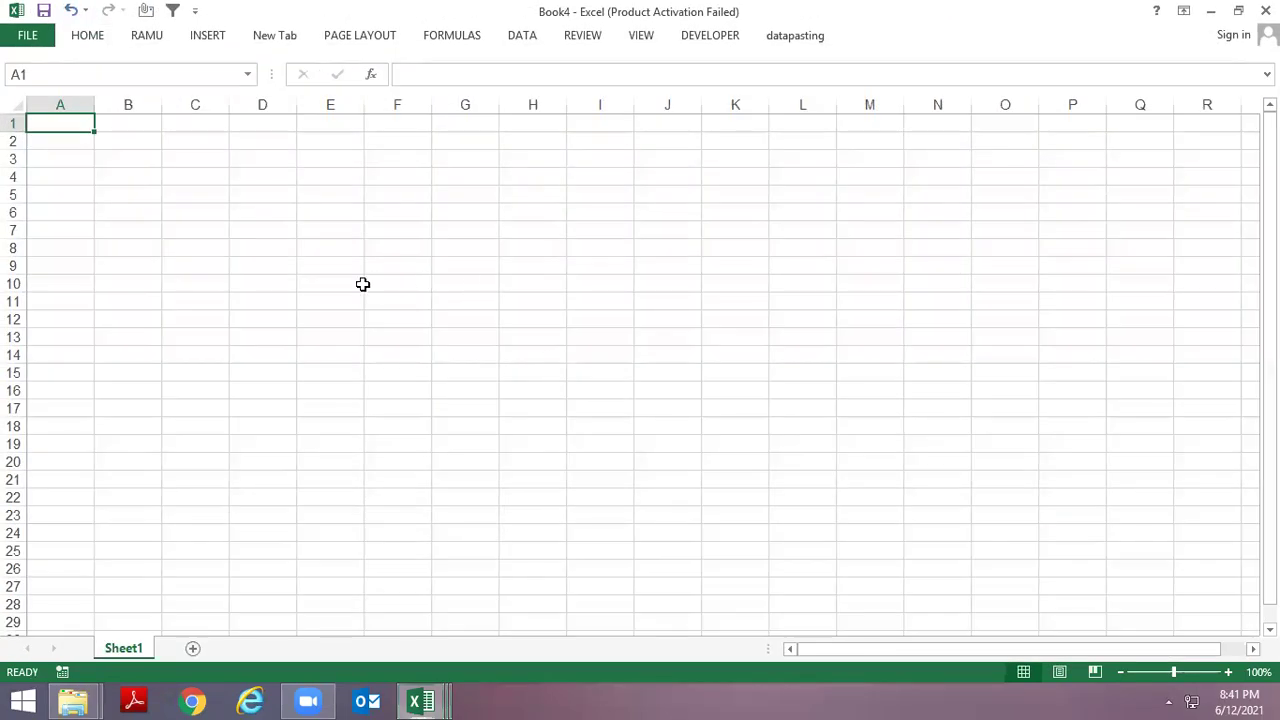
# Step: Enter ss in cell D7 and fill it yellow
pyautogui.click(365, 290)
pyautogui.write('ss')
pyautogui.press('Return')
pyautogui.press('Up')
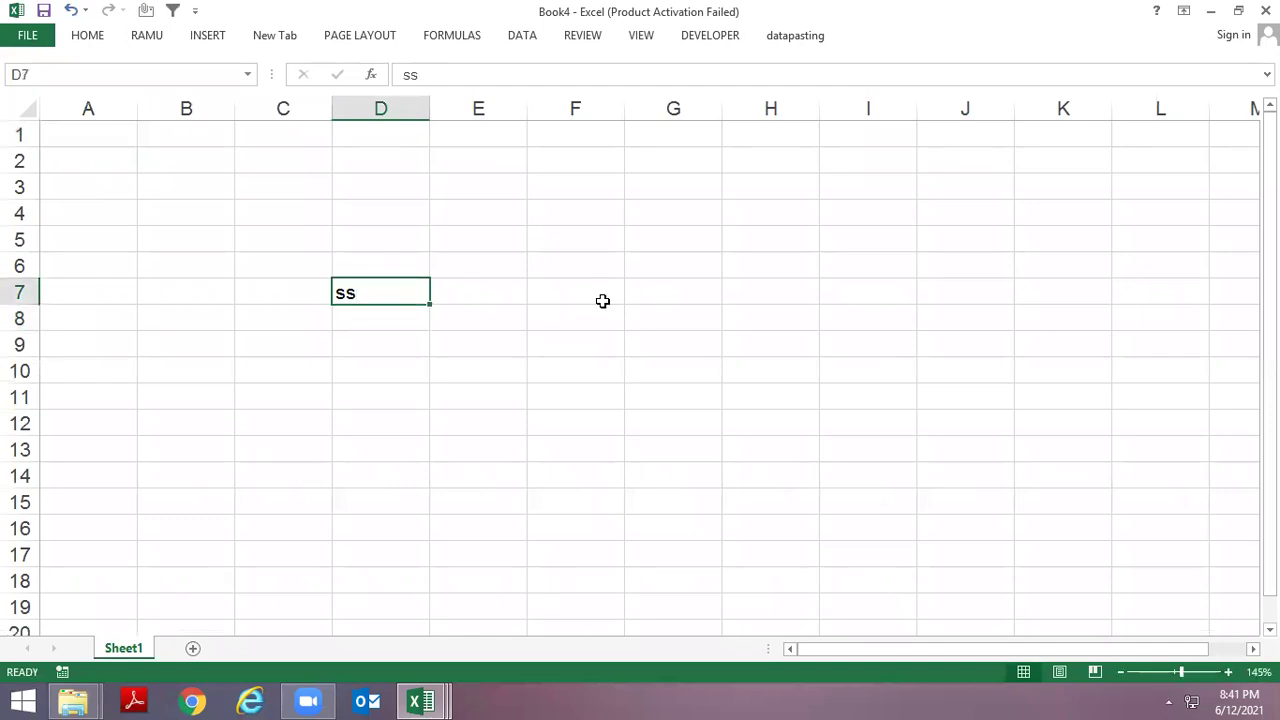
pyautogui.click(146, 35)
pyautogui.click(87, 35)
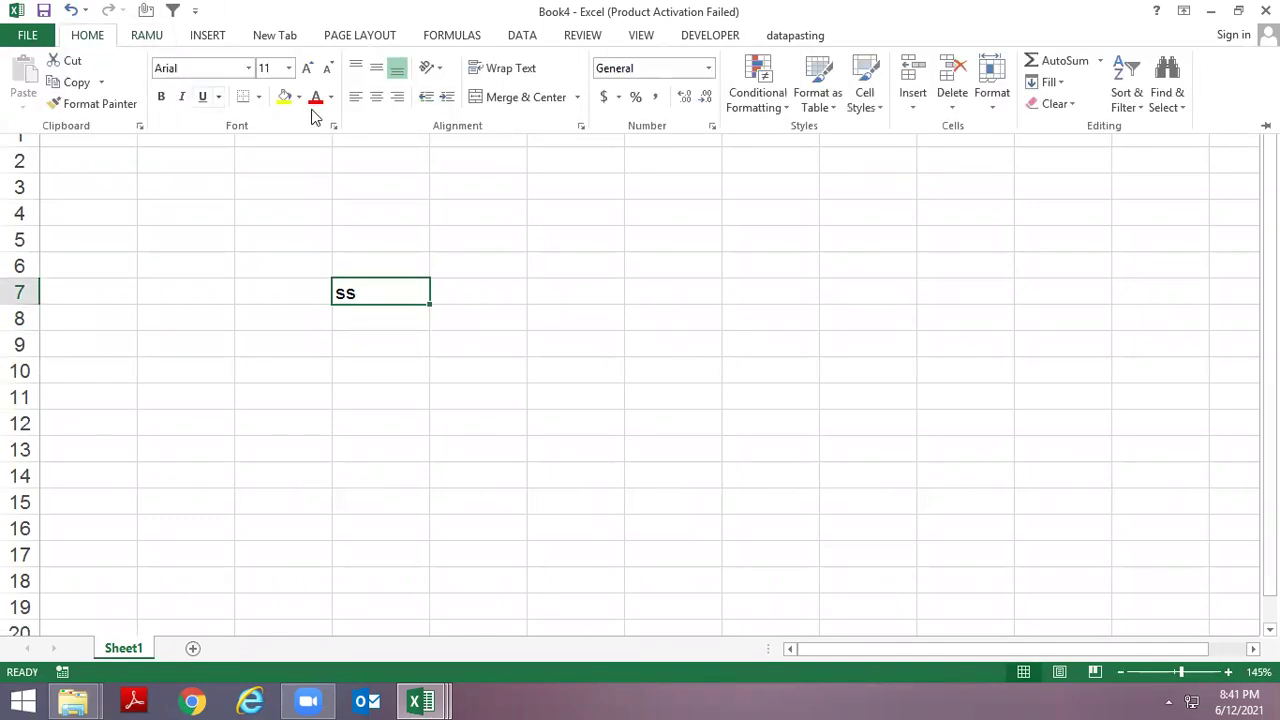
pyautogui.click(285, 97)
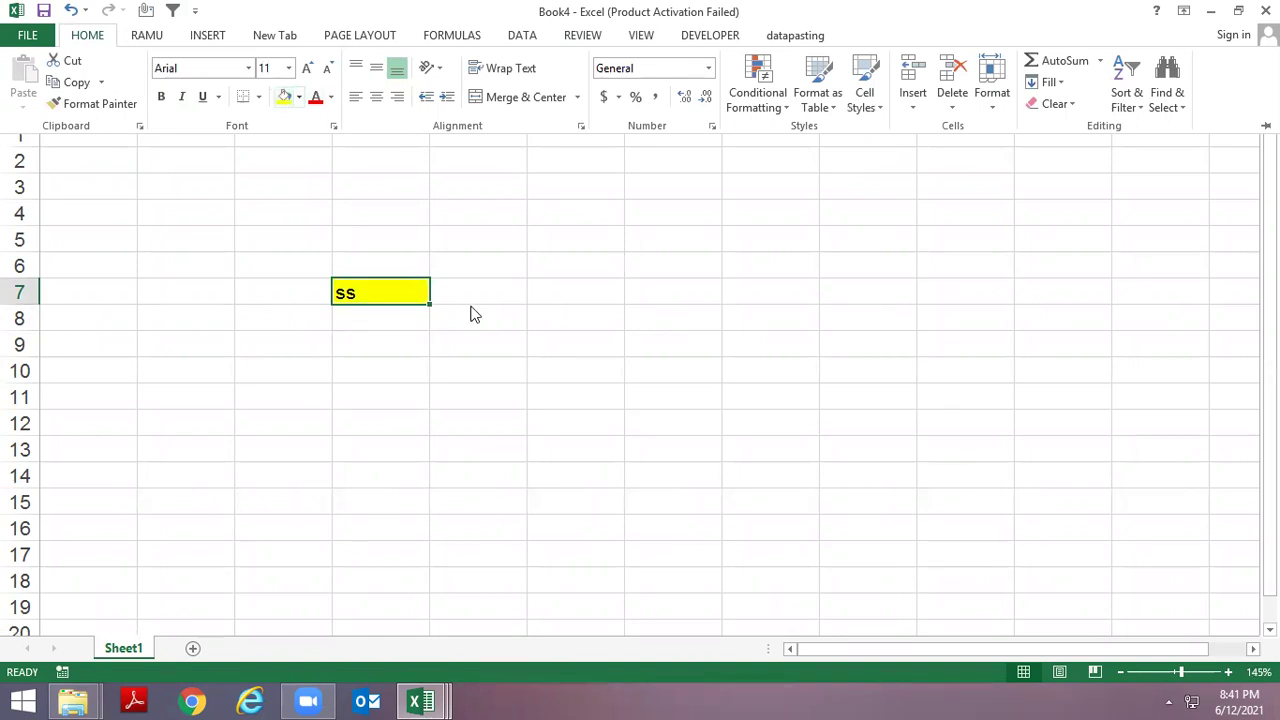
pyautogui.click(611, 340)
# Step: Repeat the yellow fill with F4 on cells I7, I4, G4, G7 and F9
pyautogui.click(674, 347)
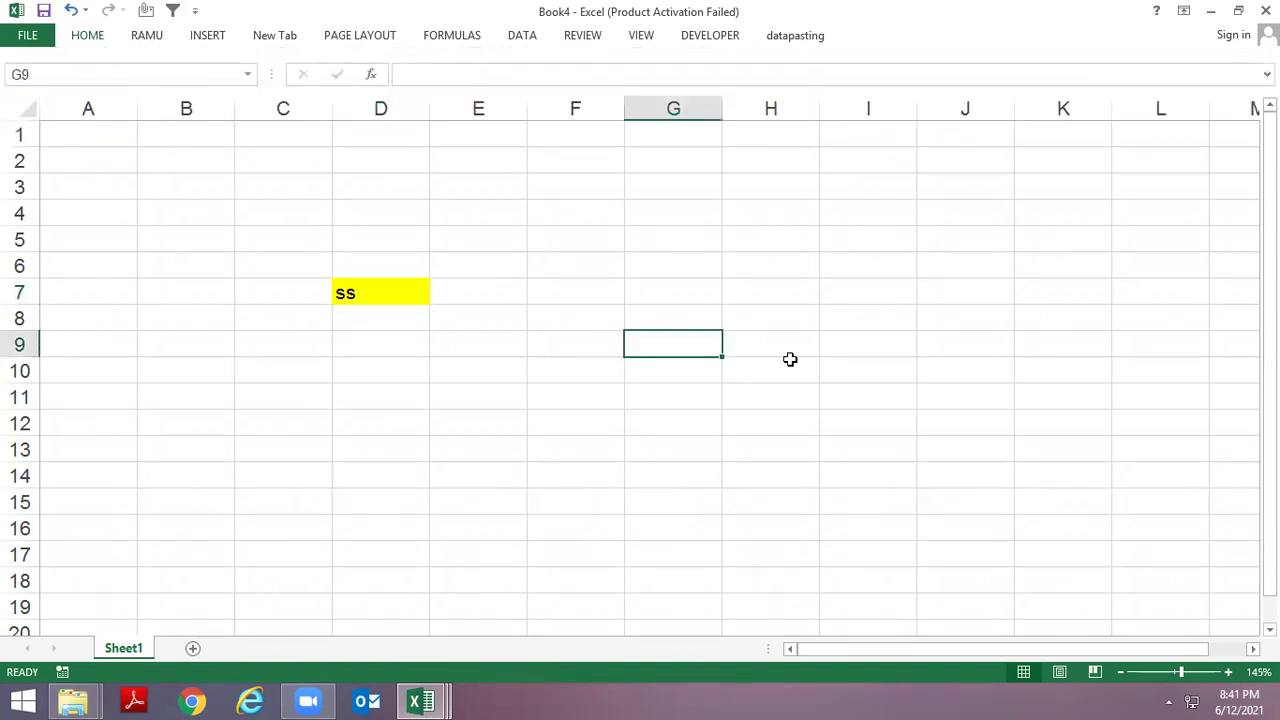
pyautogui.press('Left')
pyautogui.press('Left')
pyautogui.press('Left')
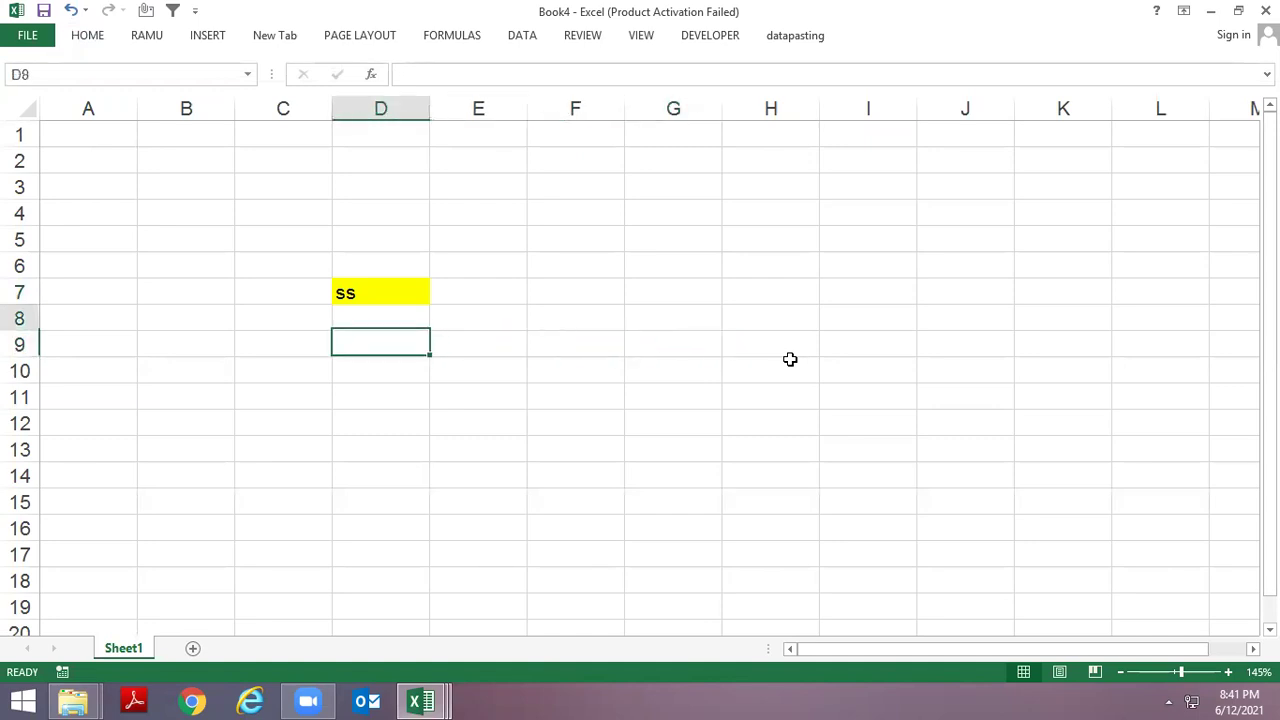
pyautogui.press('Up')
pyautogui.press('Up')
pyautogui.press('Right')
pyautogui.press('Right')
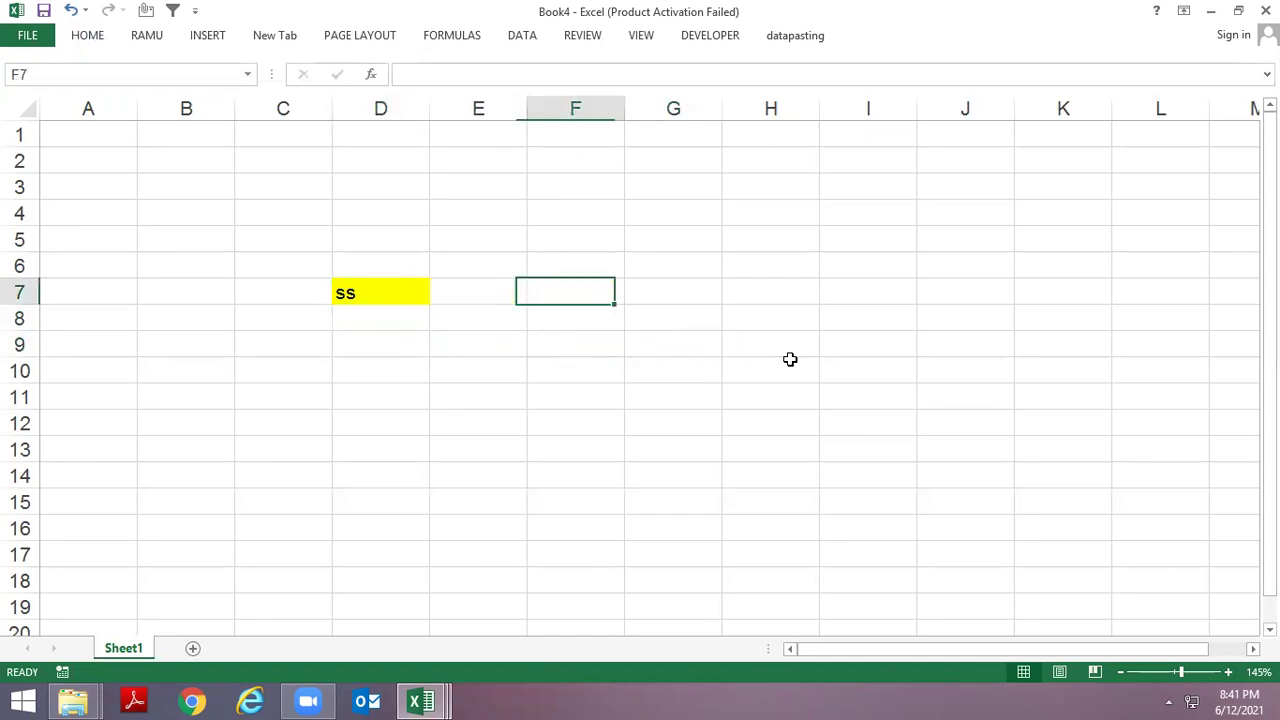
pyautogui.press('Right')
pyautogui.press('Right')
pyautogui.press('Right')
pyautogui.press('F4')
pyautogui.press('Up')
pyautogui.press('Up')
pyautogui.press('Up')
pyautogui.press('F4')
pyautogui.press('Left')
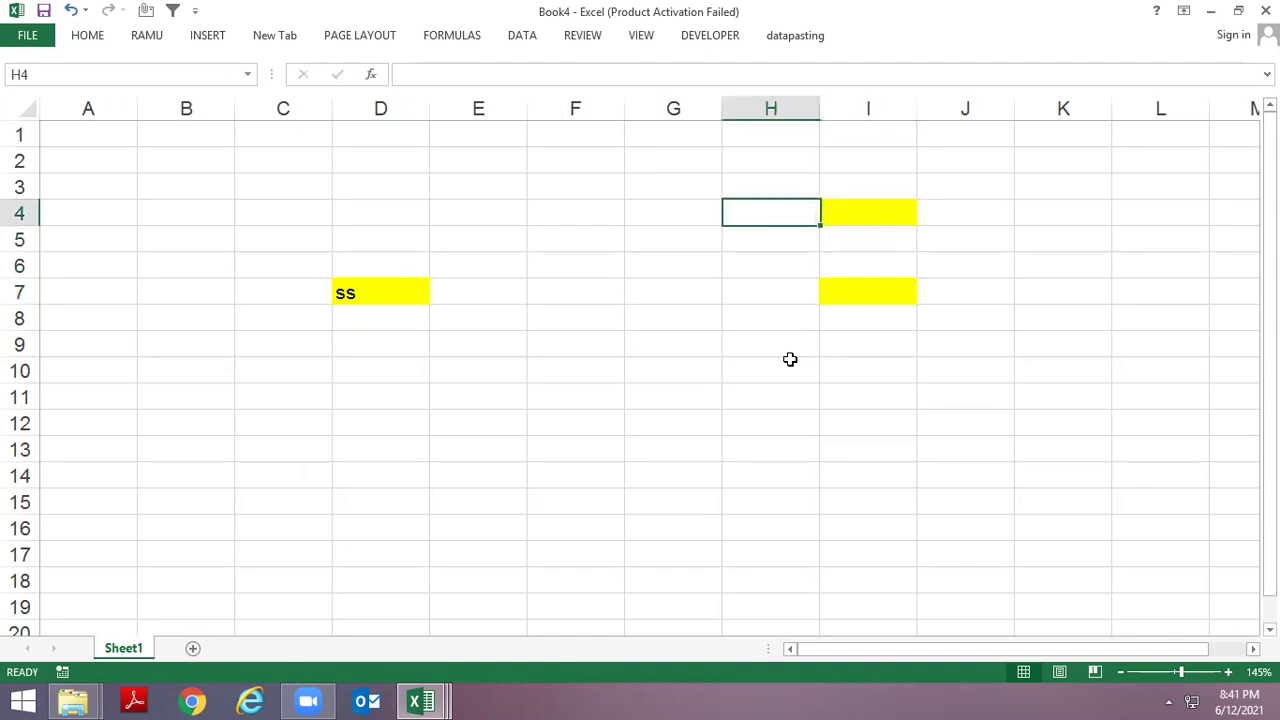
pyautogui.press('Left')
pyautogui.press('F4')
pyautogui.press('Down')
pyautogui.press('Down')
pyautogui.press('Down')
pyautogui.press('F4')
pyautogui.press('Left')
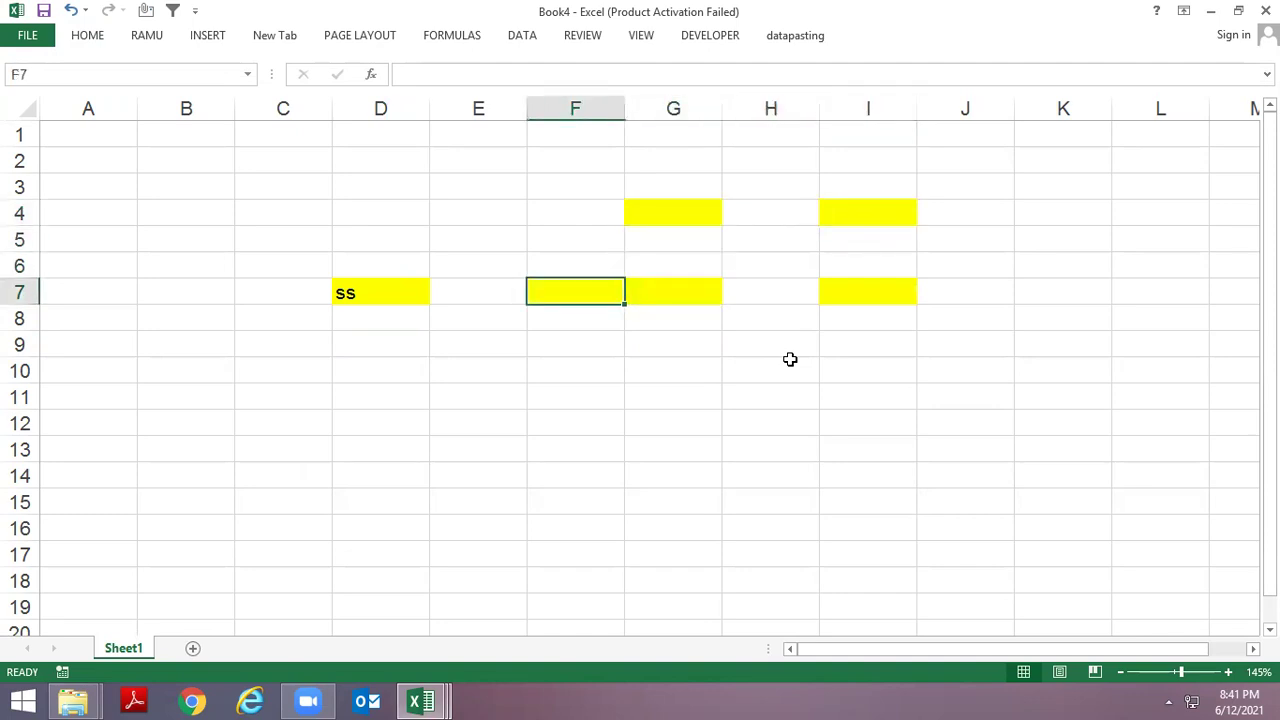
pyautogui.press('Down')
pyautogui.press('Down')
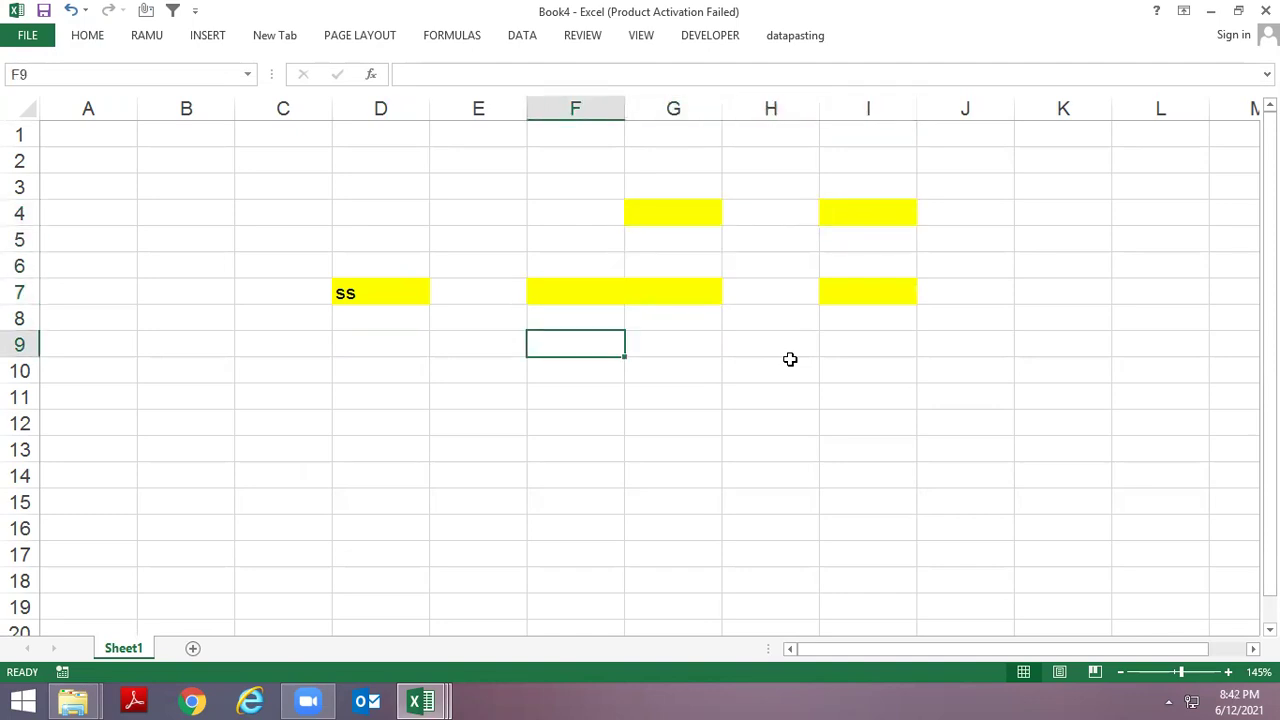
pyautogui.press('F4')
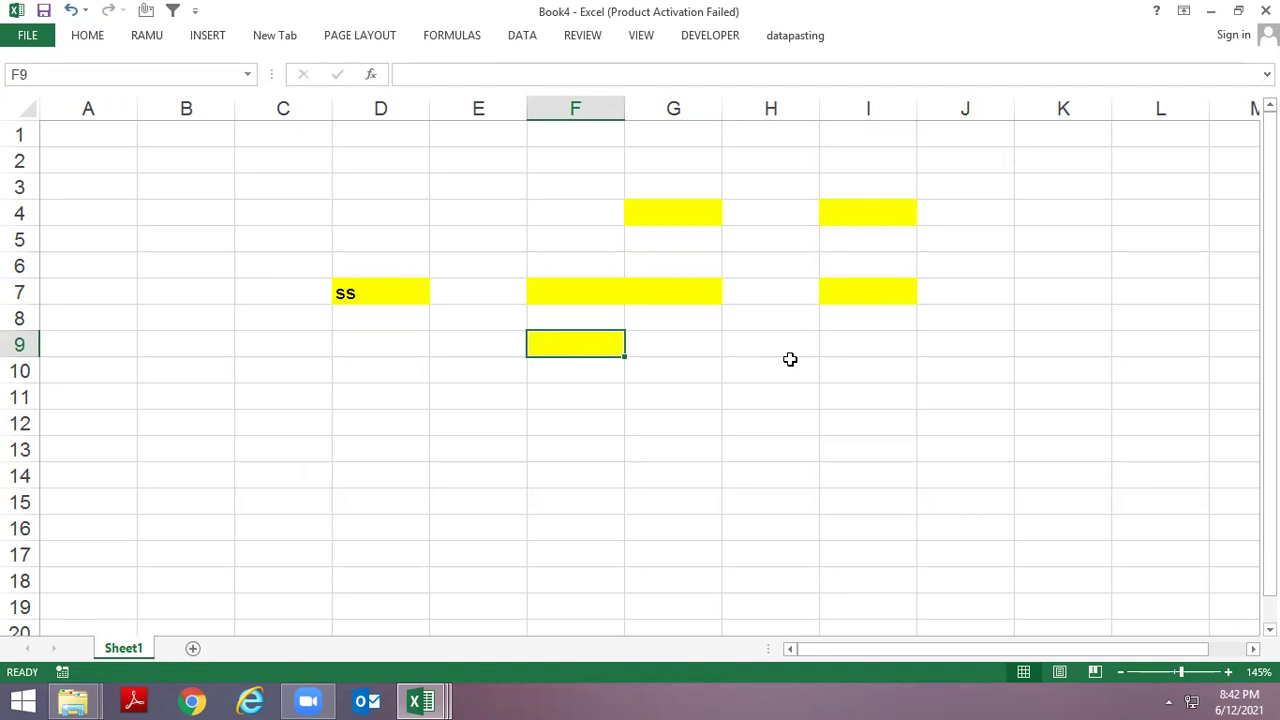
# Step: Type ss in F9, then clear the ss text from D7 and F9
pyautogui.write('s')
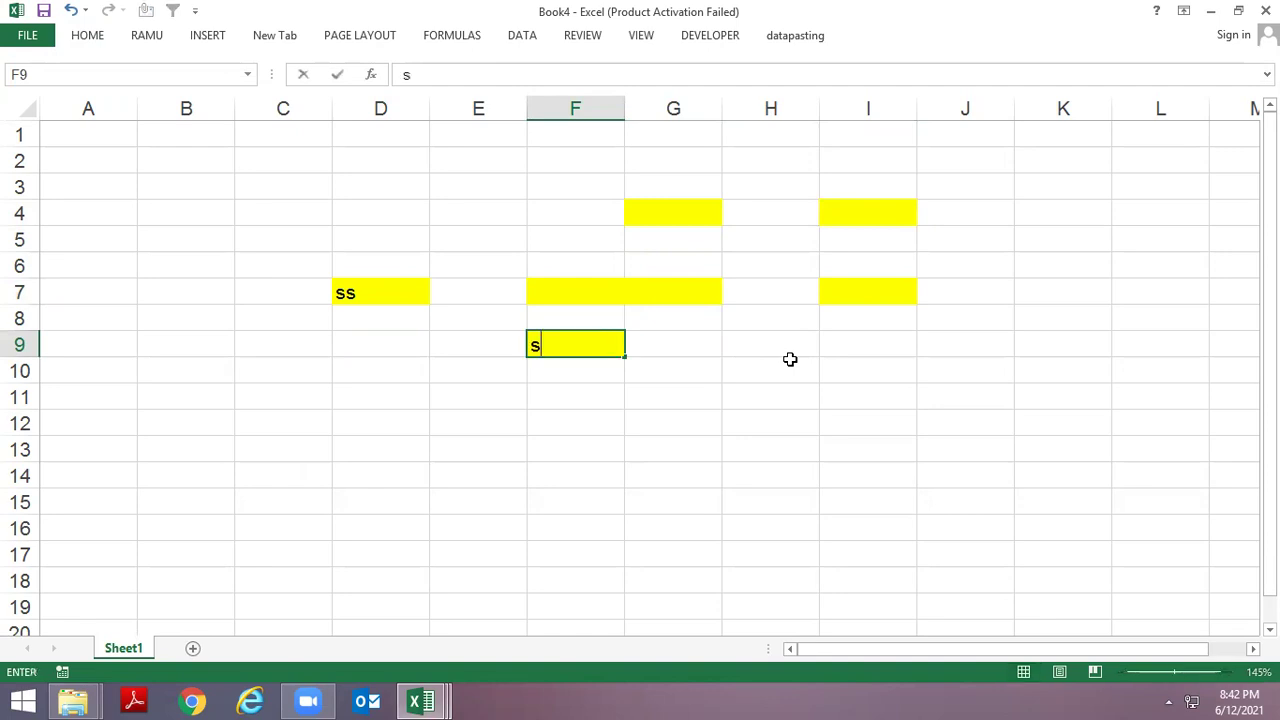
pyautogui.write('s')
pyautogui.press('Return')
pyautogui.press('Up')
pyautogui.press('Up')
pyautogui.press('Up')
pyautogui.press('Left')
pyautogui.press('Left')
pyautogui.press('Left')
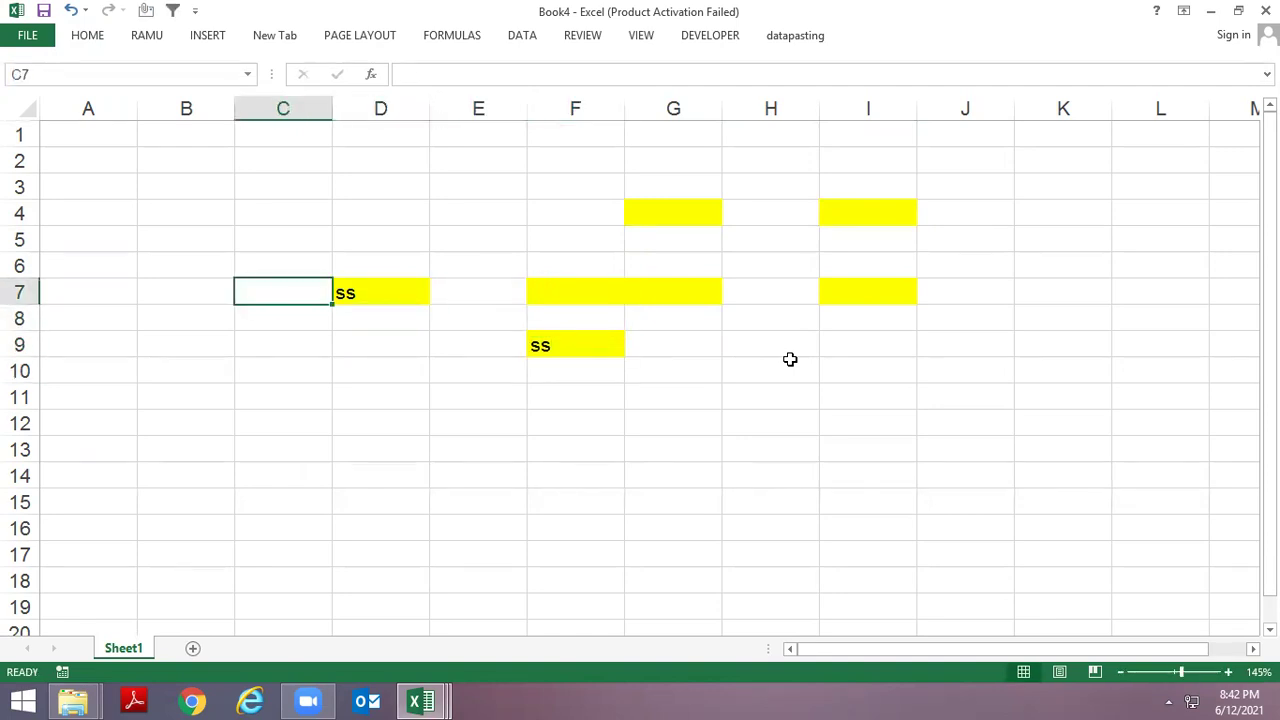
pyautogui.press('Right')
pyautogui.press('Delete')
pyautogui.press('Down')
pyautogui.press('Down')
pyautogui.press('Right')
pyautogui.press('Right')
pyautogui.press('Right')
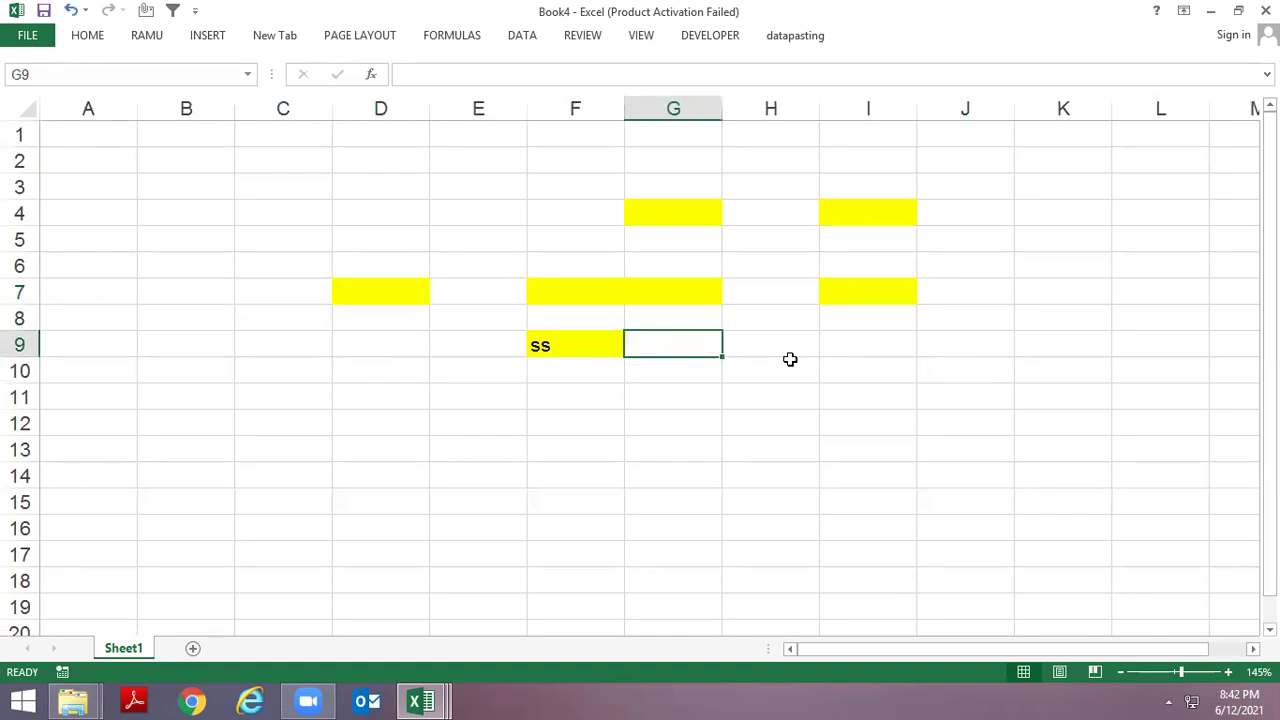
pyautogui.press('Left')
pyautogui.press('Delete')
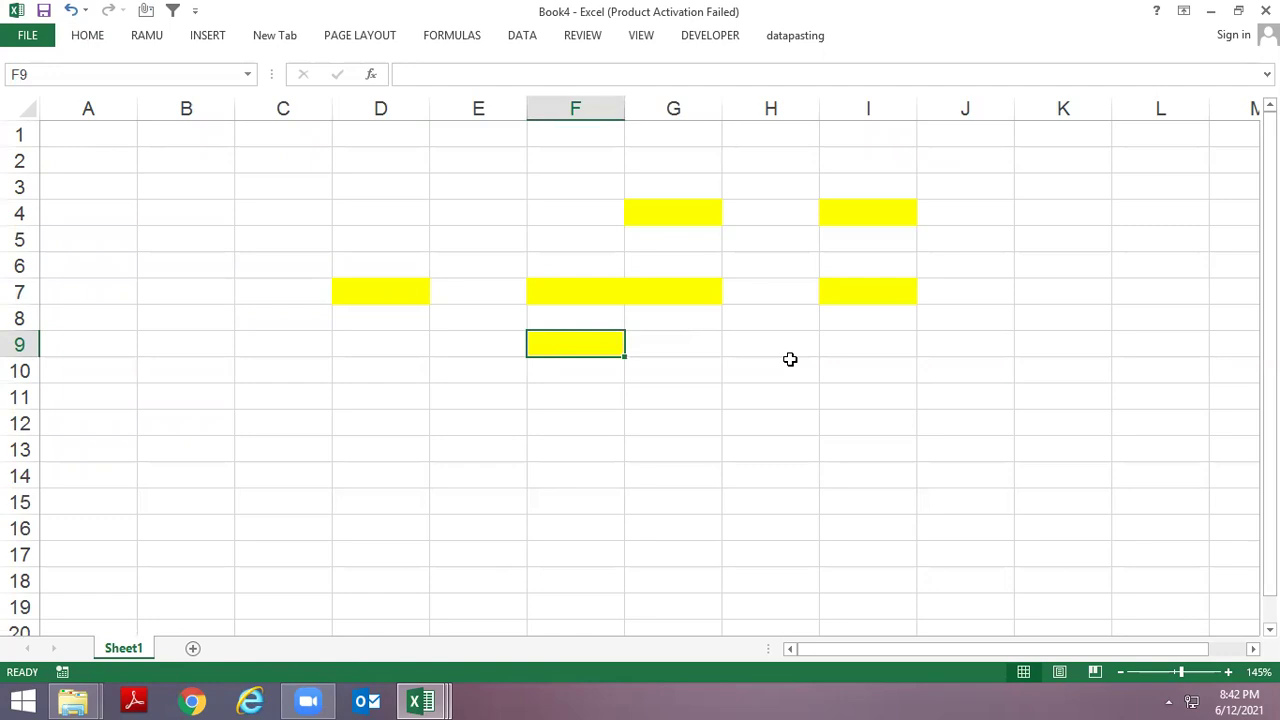
# Step: Enter the numbers 1 through 8 down column B starting at B9
pyautogui.press('Left')
pyautogui.press('Left')
pyautogui.press('Left')
pyautogui.press('Left')
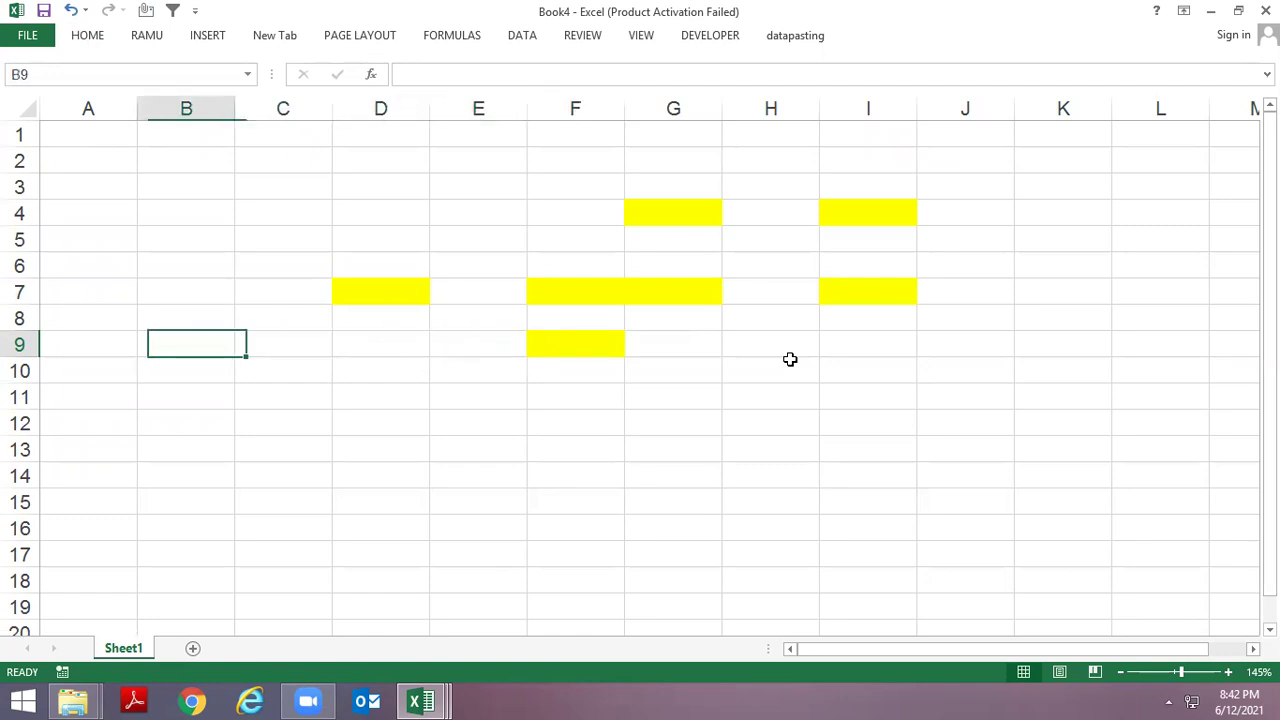
pyautogui.press('Left')
pyautogui.press('Right')
pyautogui.press('Right')
pyautogui.press('Right')
pyautogui.press('Right')
pyautogui.press('Left')
pyautogui.press('Left')
pyautogui.press('Left')
pyautogui.press('Left')
pyautogui.press('Up')
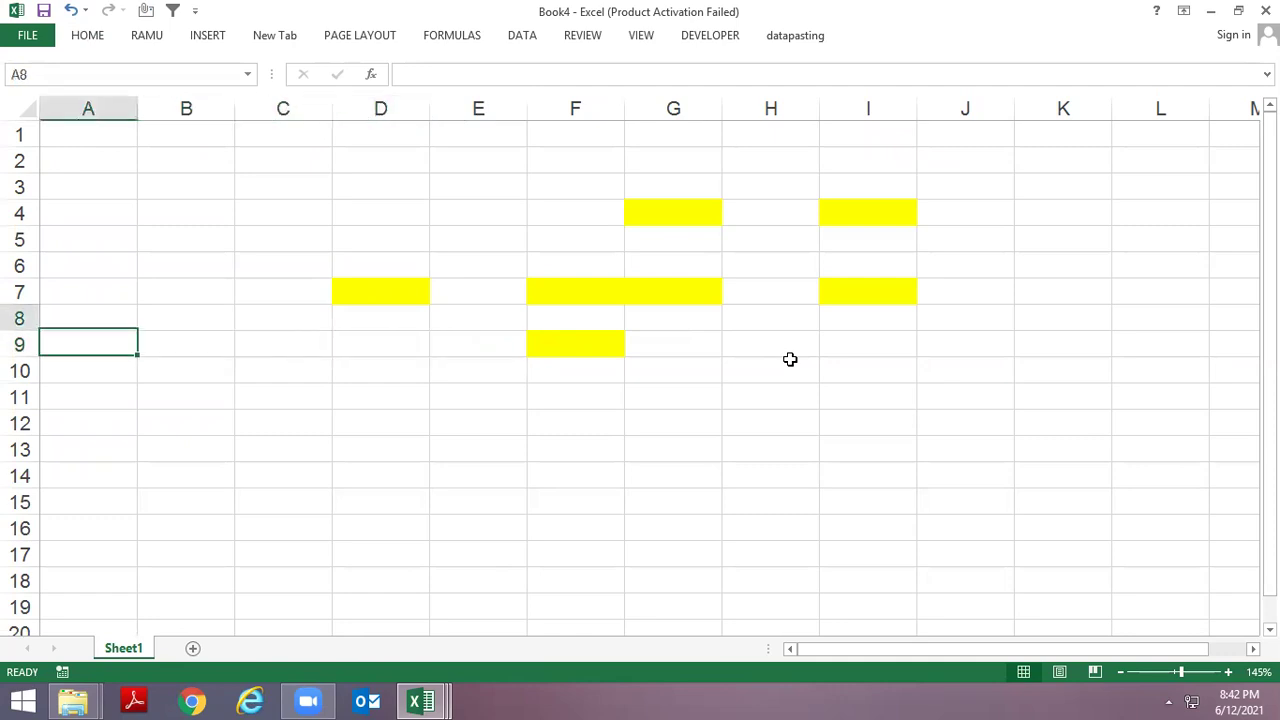
pyautogui.press('Right')
pyautogui.press('Down')
pyautogui.write('1')
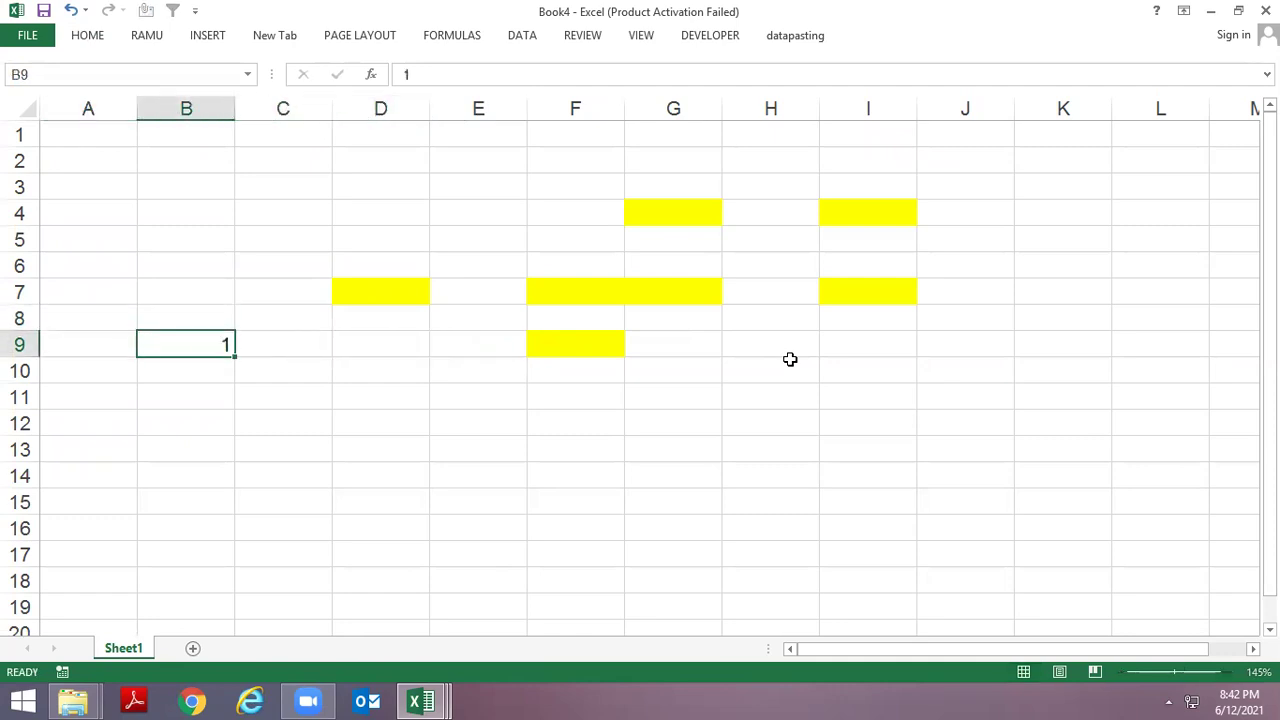
pyautogui.press('Return')
pyautogui.write('3')
pyautogui.press('Return')
pyautogui.write('4')
pyautogui.press('Return')
pyautogui.write('6')
pyautogui.press('Return')
pyautogui.write('8')
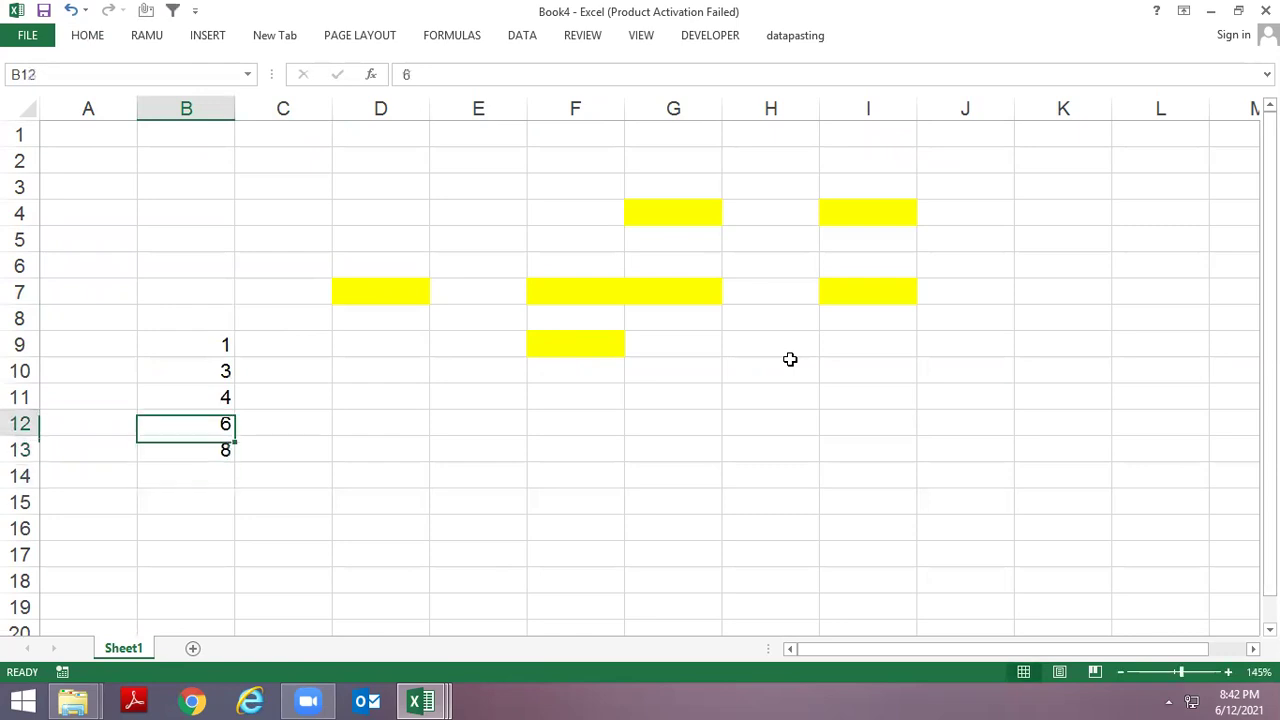
pyautogui.press('Up')
pyautogui.press('Up')
pyautogui.press('Up')
pyautogui.write('2 3 4 5 6 7 8')
pyautogui.press('Up')
pyautogui.press('Up')
pyautogui.press('Up')
pyautogui.press('Up')
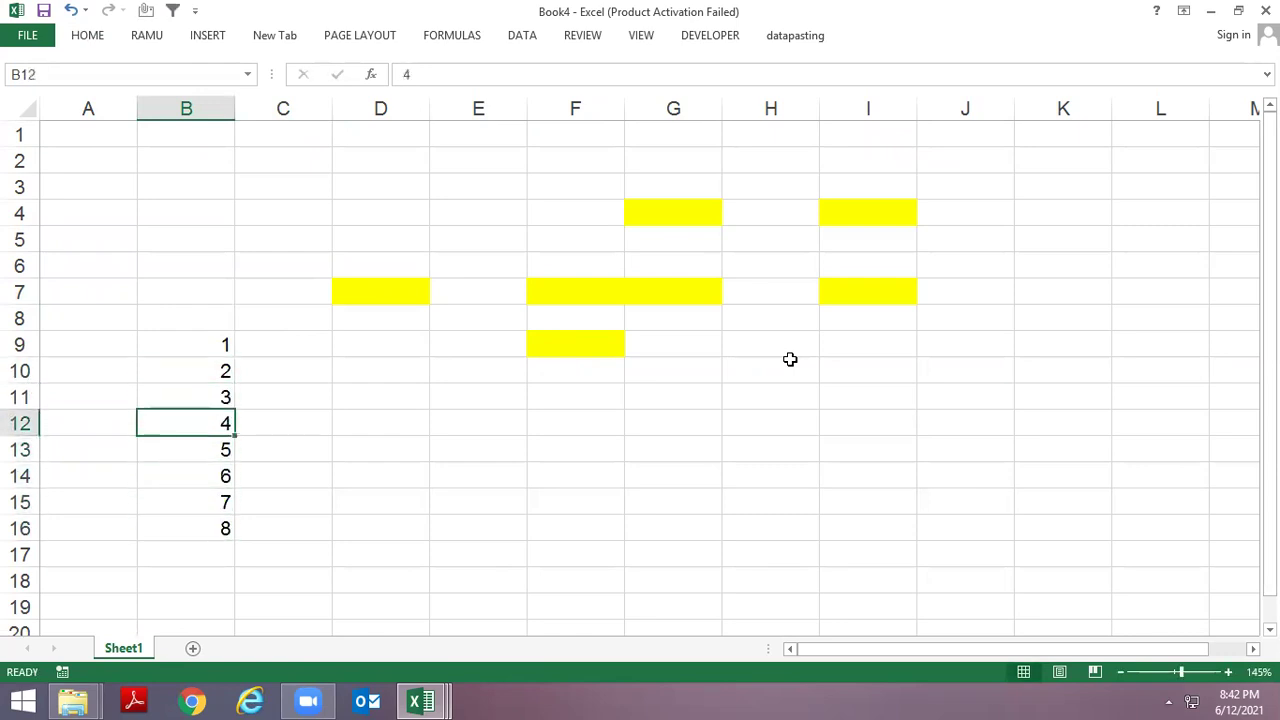
# Step: Delete the rows holding 4 and 7 from the number list
pyautogui.hotkey('shift', 'space')
pyautogui.hotkey('ctrl', '-')
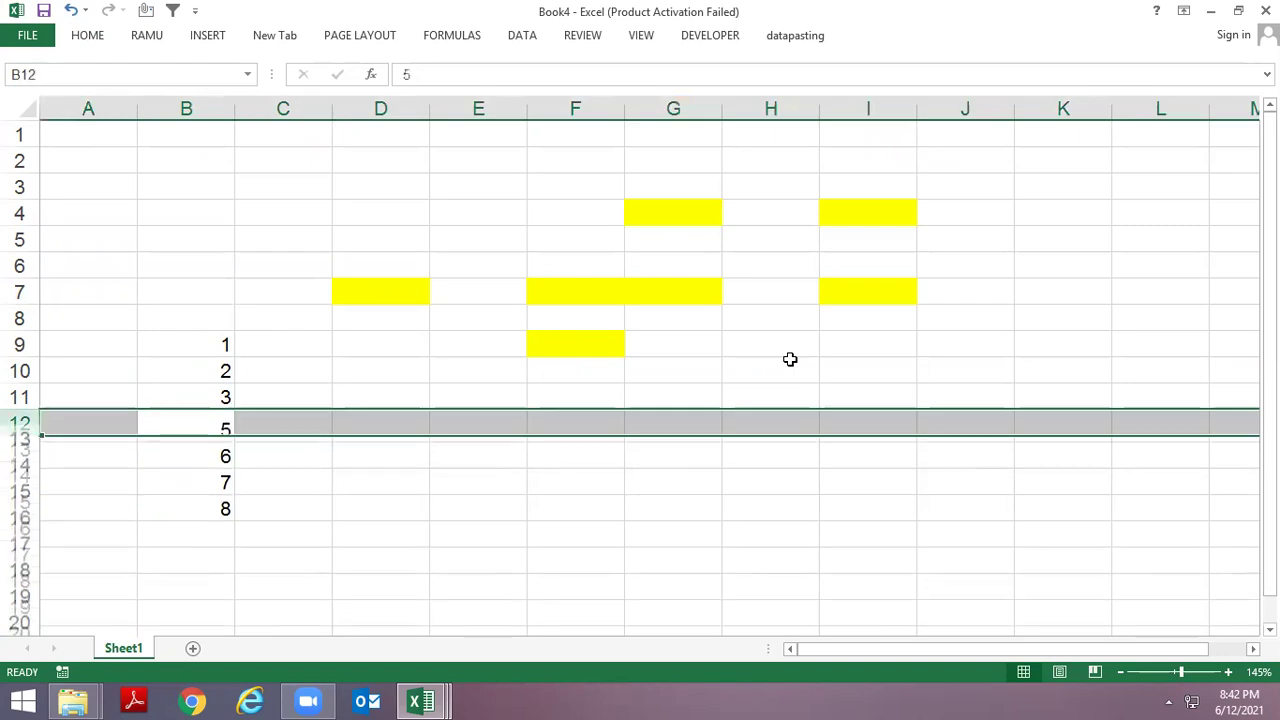
pyautogui.press('Down')
pyautogui.press('Down')
pyautogui.hotkey('shift', 'space')
pyautogui.hotkey('ctrl', '-')
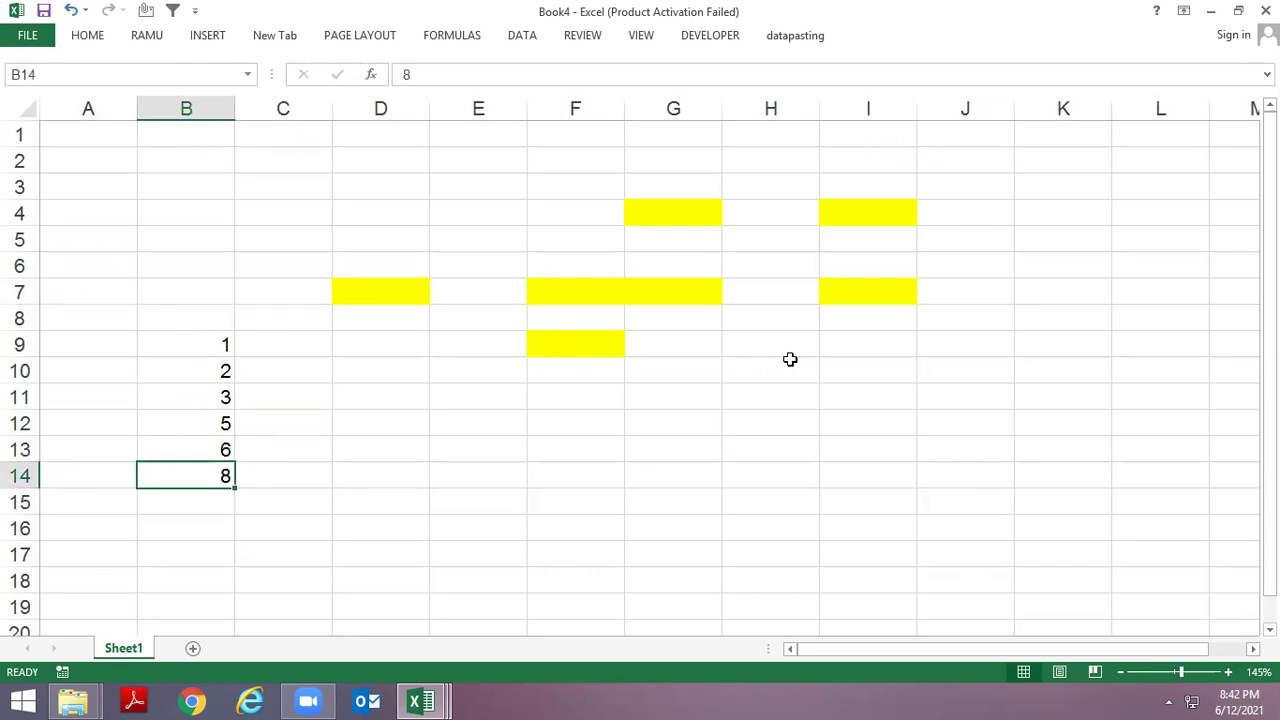
# Step: Switch to the chart practice workbook and close Book4 without saving
pyautogui.hotkey('alt', 'space')
pyautogui.press('Escape')
pyautogui.hotkey('alt', 'Tab')
pyautogui.hotkey('alt', 'Tab')
pyautogui.hotkey('alt', 'space')
pyautogui.press('Up')
pyautogui.press('Return')
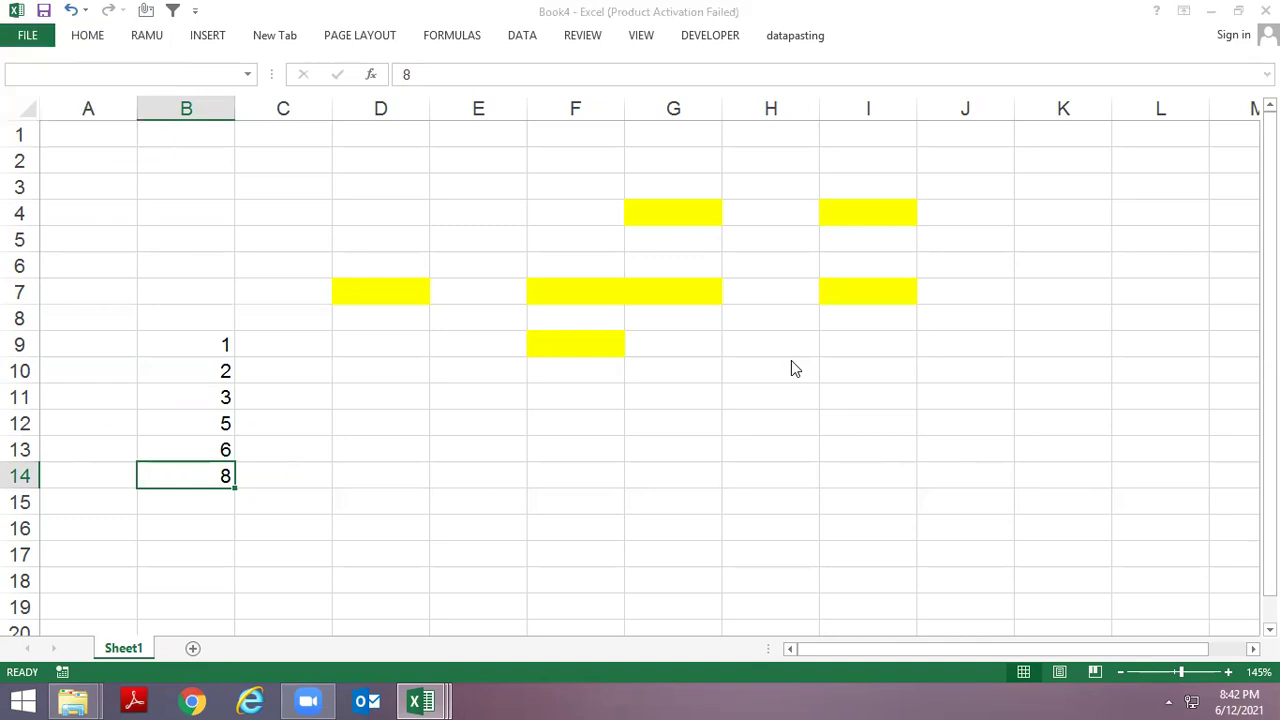
# Step: Close Book4 without saving and browse the Sheet2 chart practice notes, including the Bounds note
pyautogui.press('Return')
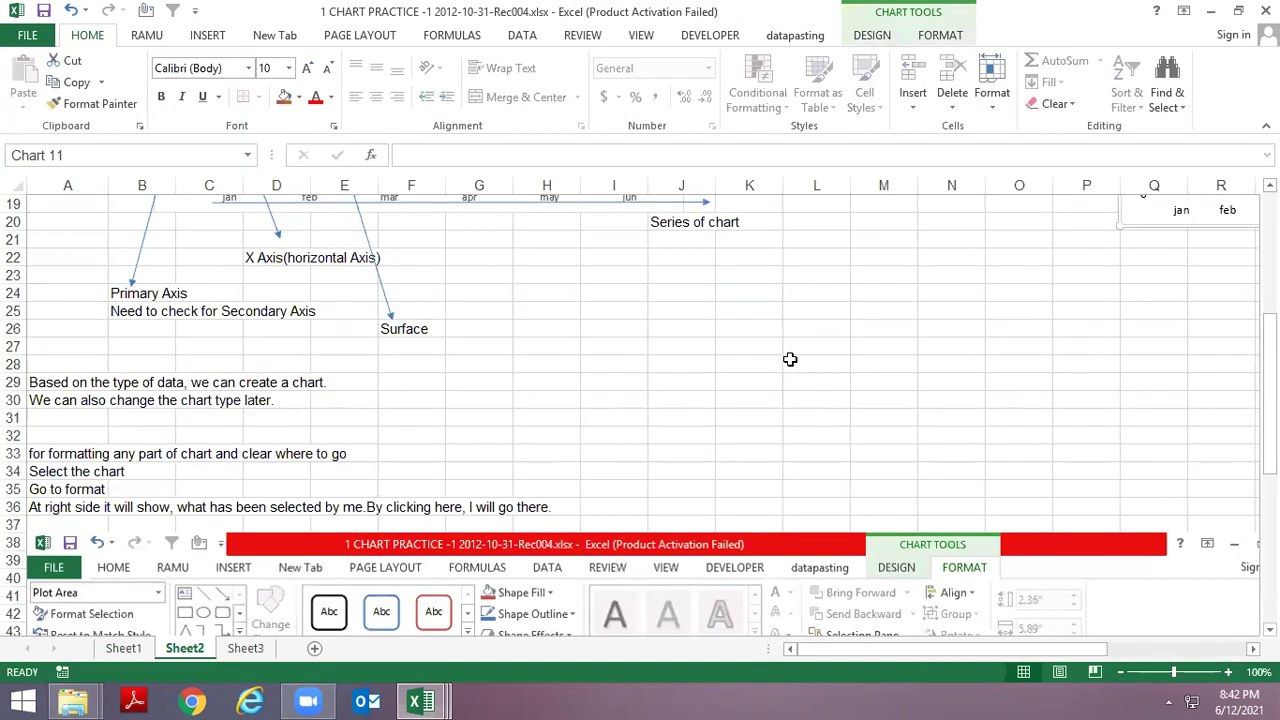
pyautogui.scroll(5, 600, 325)
pyautogui.scroll(1, 591, 328)
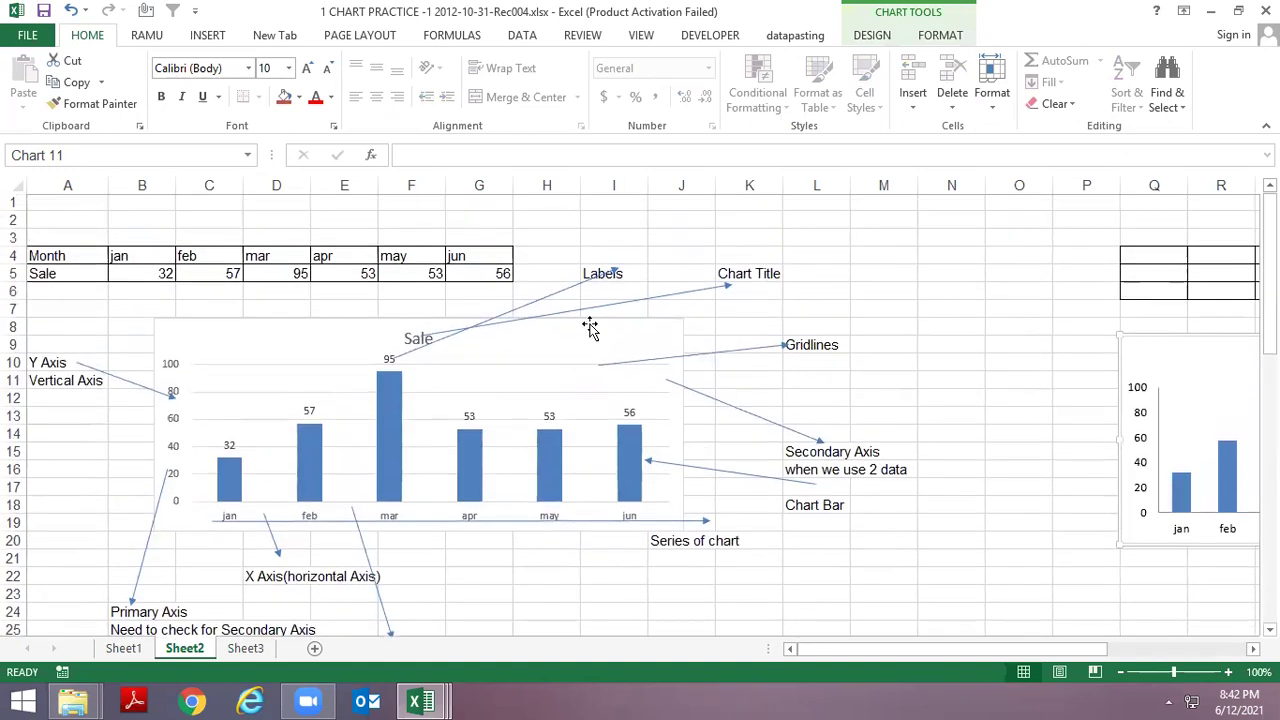
pyautogui.scroll(-4, 520, 355)
pyautogui.scroll(-5, 507, 363)
pyautogui.scroll(2, 134, 362)
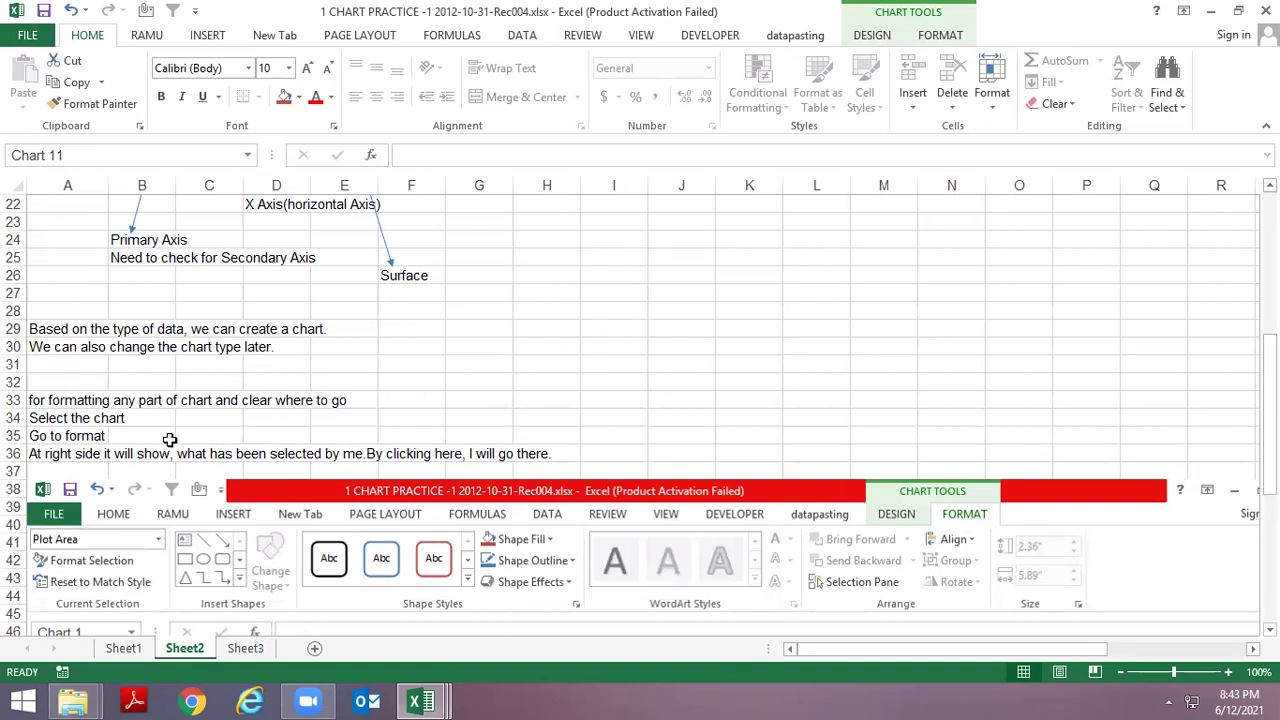
pyautogui.scroll(-3, 155, 445)
pyautogui.scroll(-4, 428, 466)
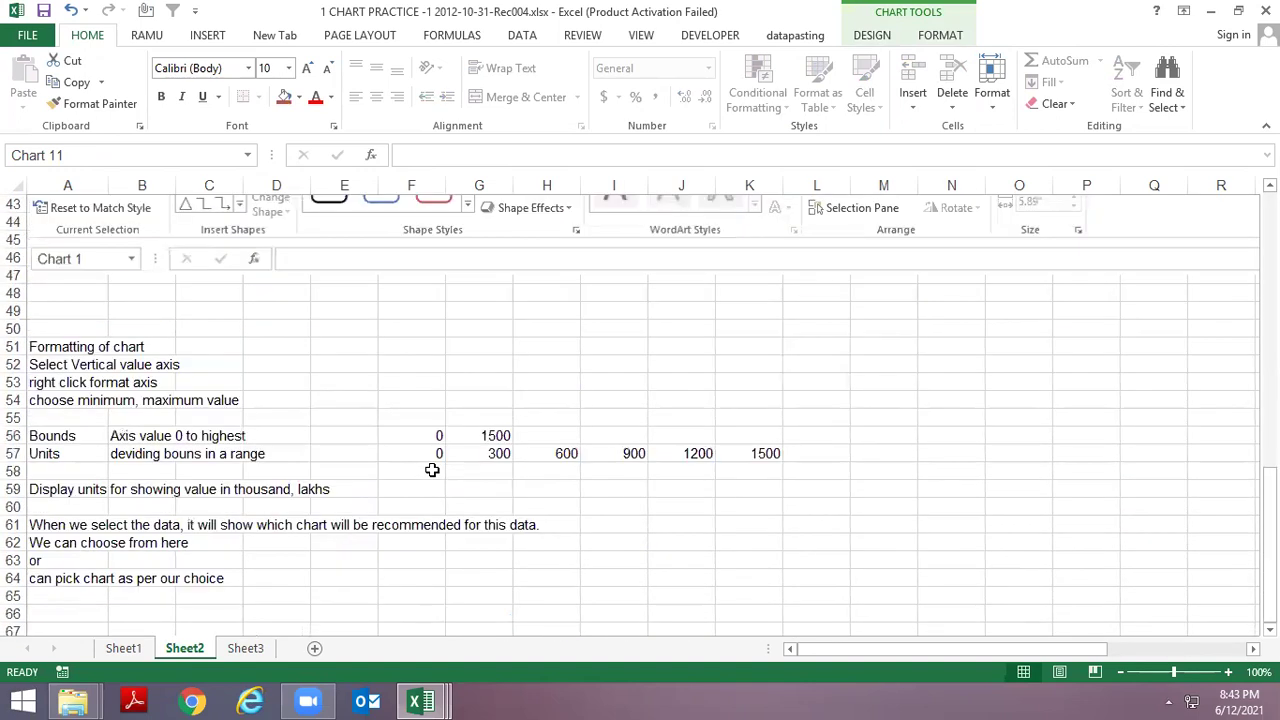
pyautogui.click(68, 437)
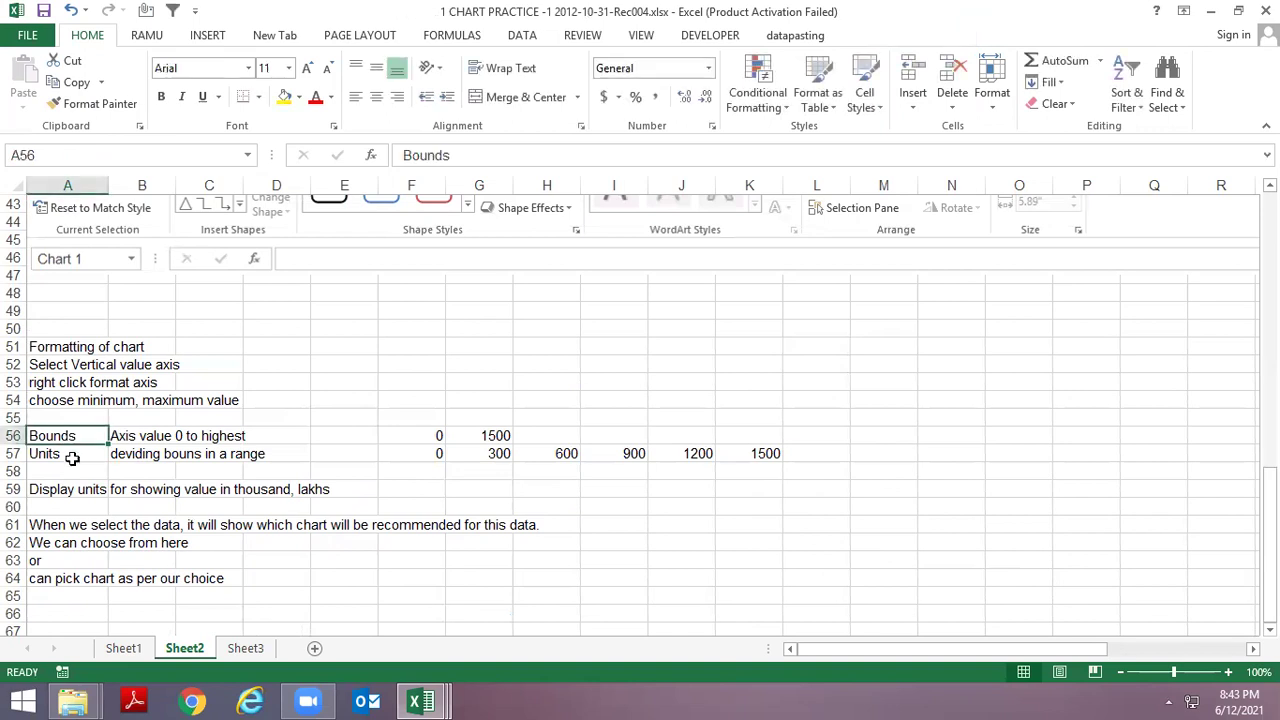
pyautogui.scroll(1, 108, 447)
pyautogui.scroll(1, 108, 447)
pyautogui.scroll(-5, 109, 470)
pyautogui.scroll(-4, 111, 475)
pyautogui.scroll(8, 111, 475)
pyautogui.scroll(9, 111, 475)
pyautogui.scroll(4, 111, 475)
# Step: Copy the Month/Sale table in A4:G5 and switch to Book2
pyautogui.click(68, 254)
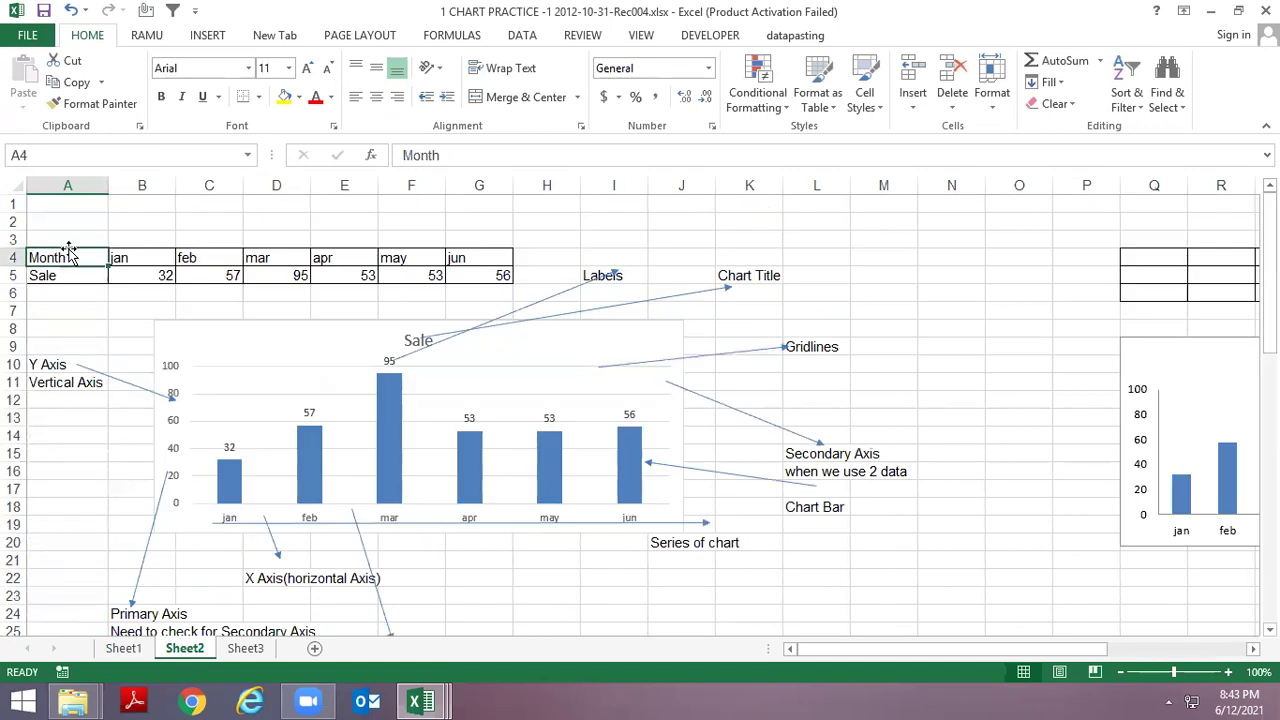
pyautogui.hotkey('shift', 'Down')
pyautogui.hotkey('ctrl', 'shift', 'Right')
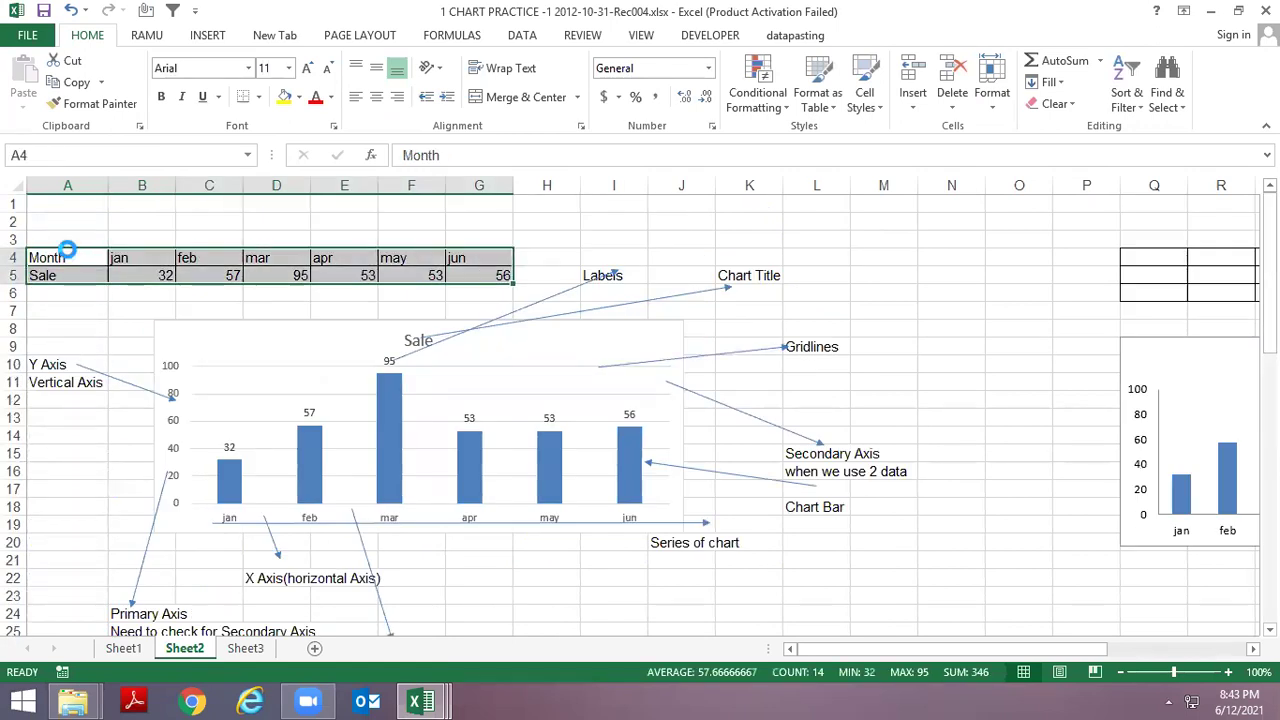
pyautogui.hotkey('ctrl', 'c')
pyautogui.hotkey('alt', 'Tab')
pyautogui.scroll(-7, 62, 300)
# Step: Paste the Month/Sale table at A83 and add a clustered column chart placed below it
pyautogui.click(77, 405)
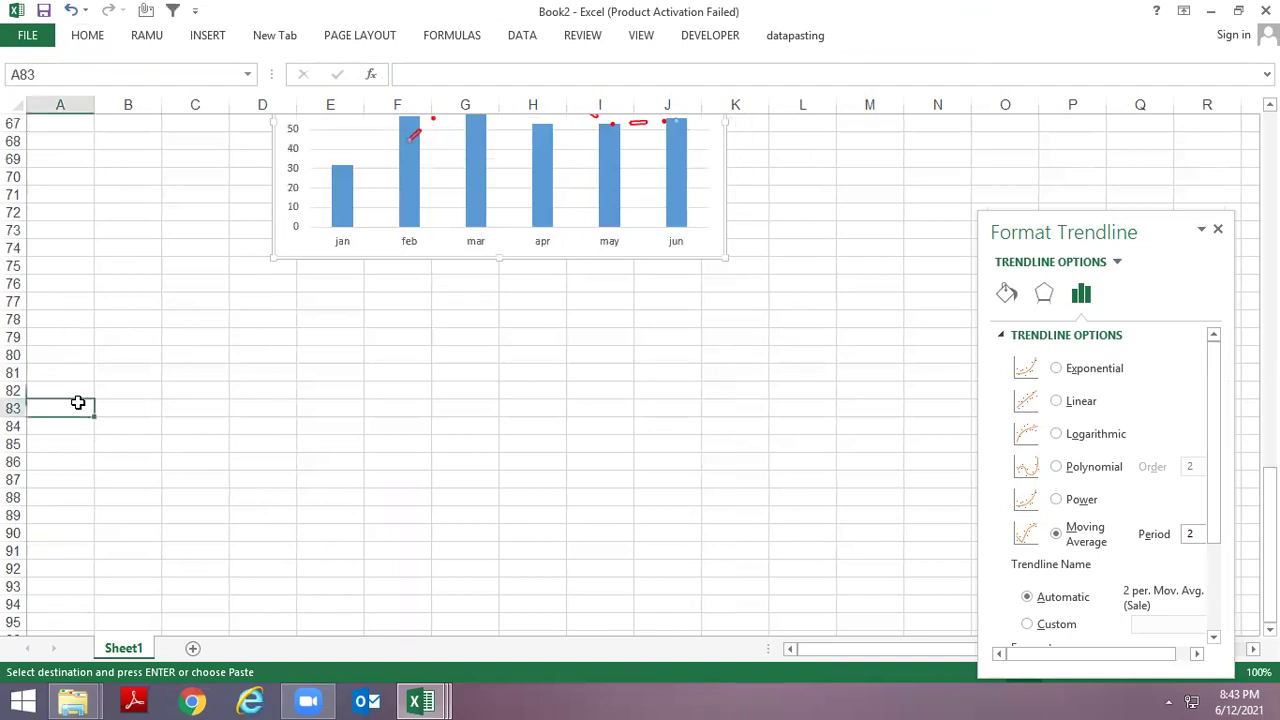
pyautogui.hotkey('ctrl', 'v')
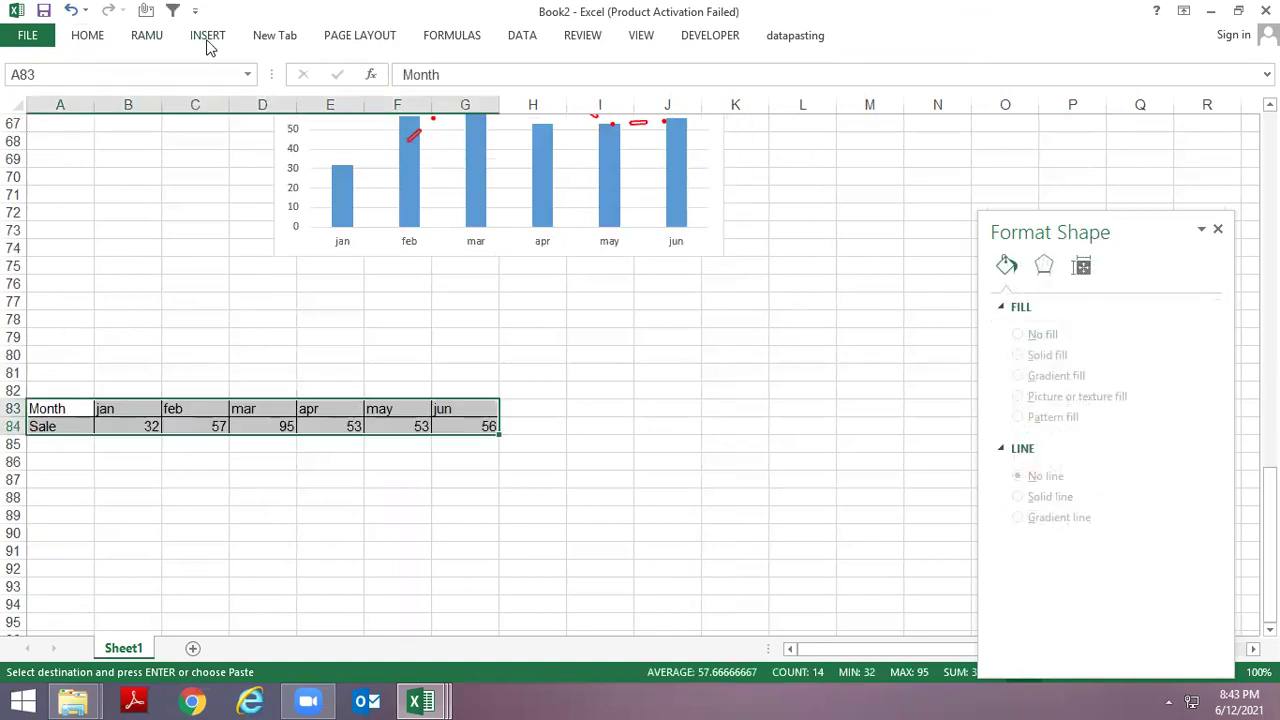
pyautogui.click(208, 40)
pyautogui.click(527, 60)
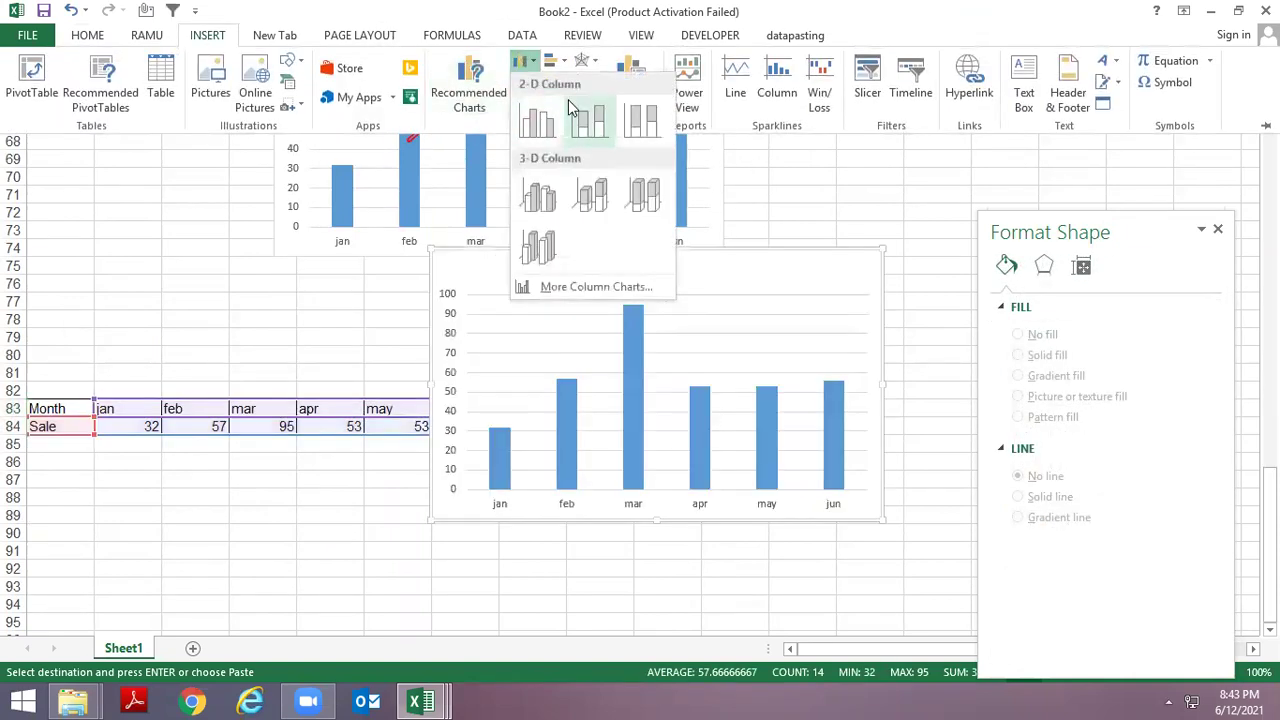
pyautogui.click(537, 116)
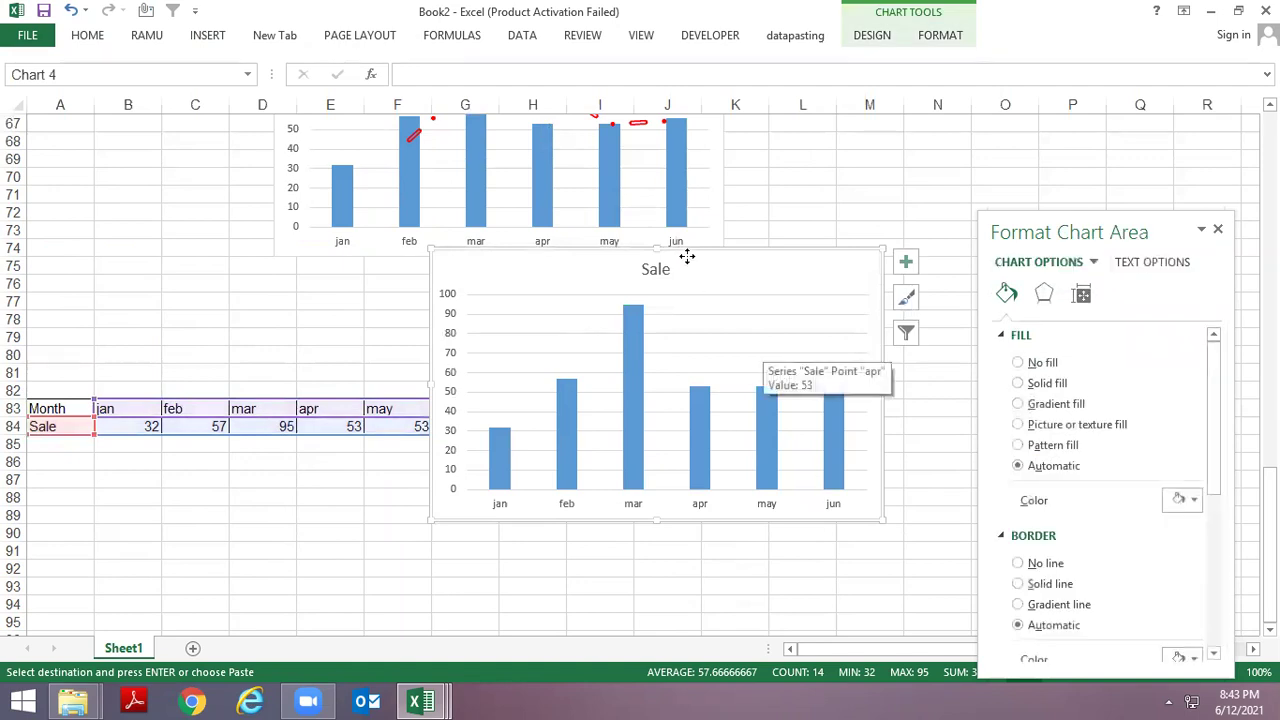
pyautogui.moveTo(686, 256); pyautogui.dragTo(645, 420)
pyautogui.scroll(-3, 645, 420)
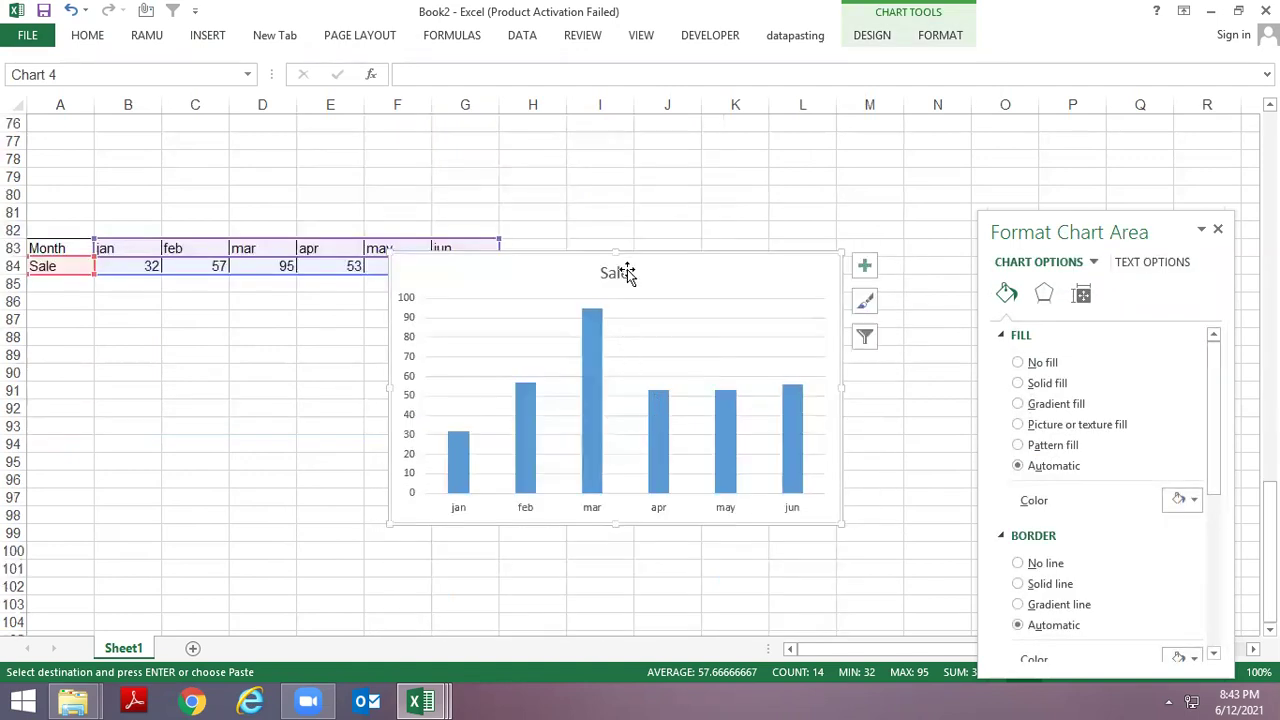
pyautogui.moveTo(628, 274); pyautogui.dragTo(615, 322)
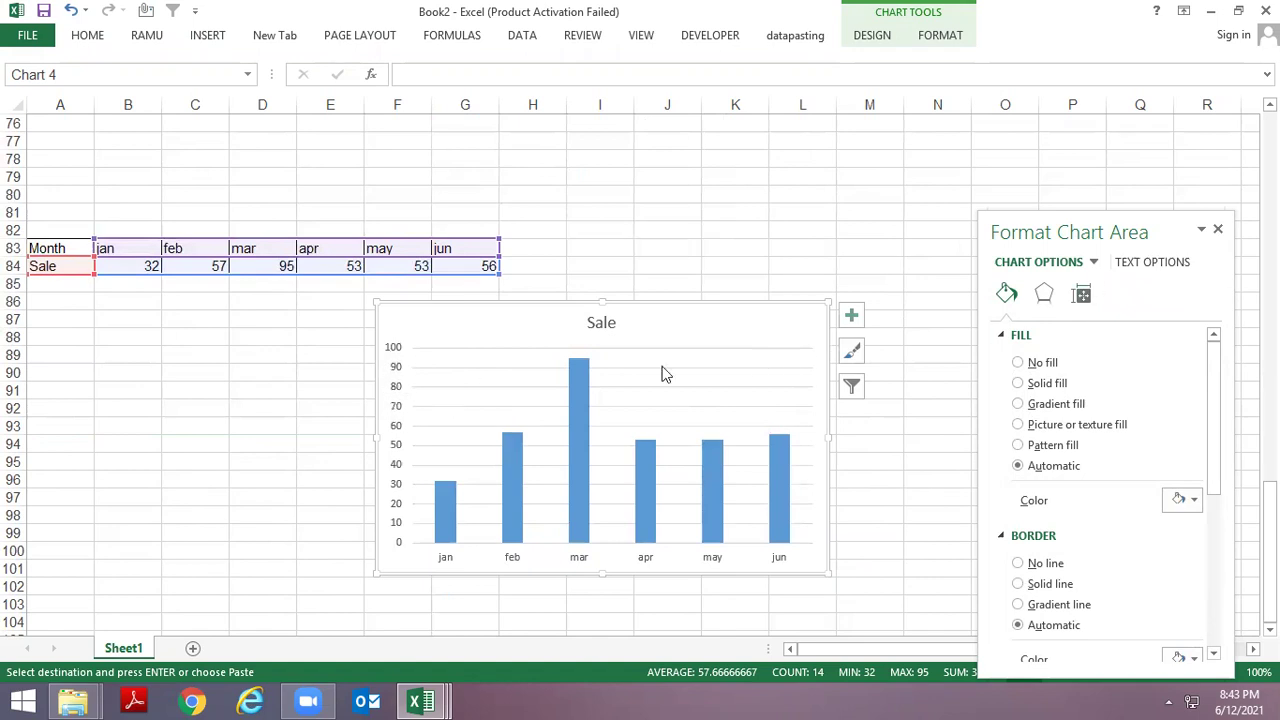
# Step: Set the Sale chart's vertical axis maximum to 500 and major unit to 100
pyautogui.click(390, 354)
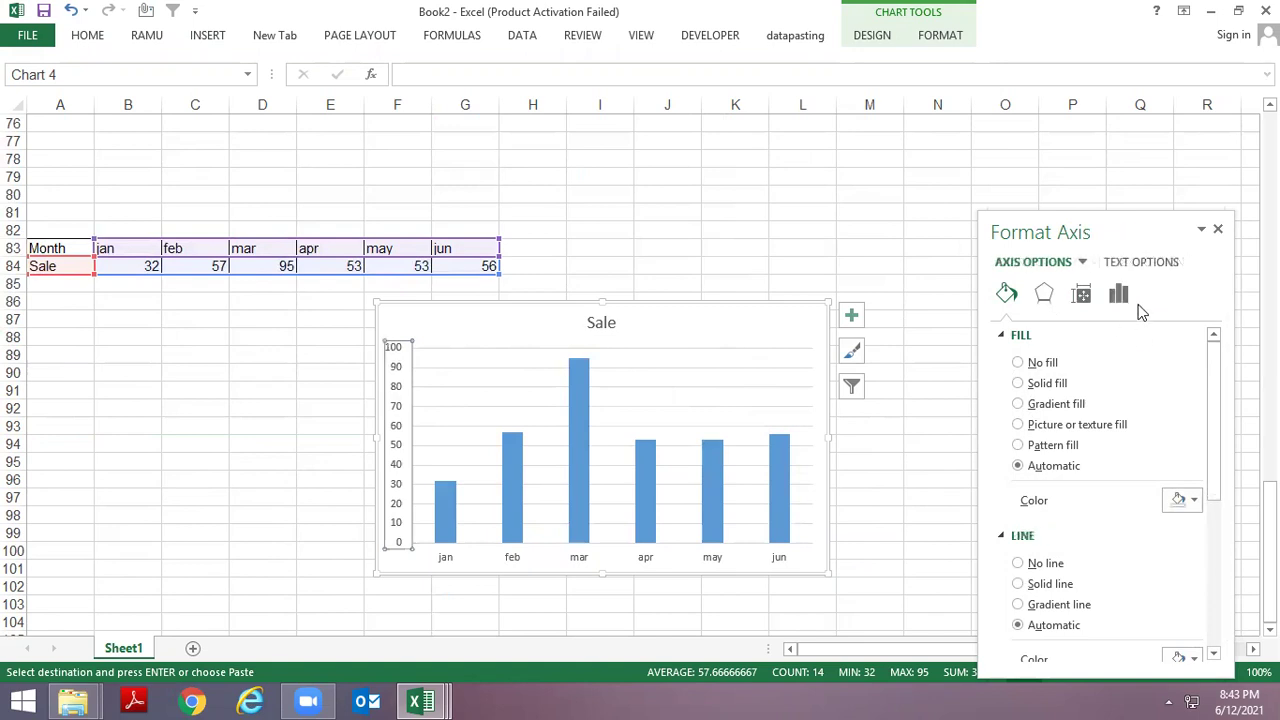
pyautogui.click(1121, 296)
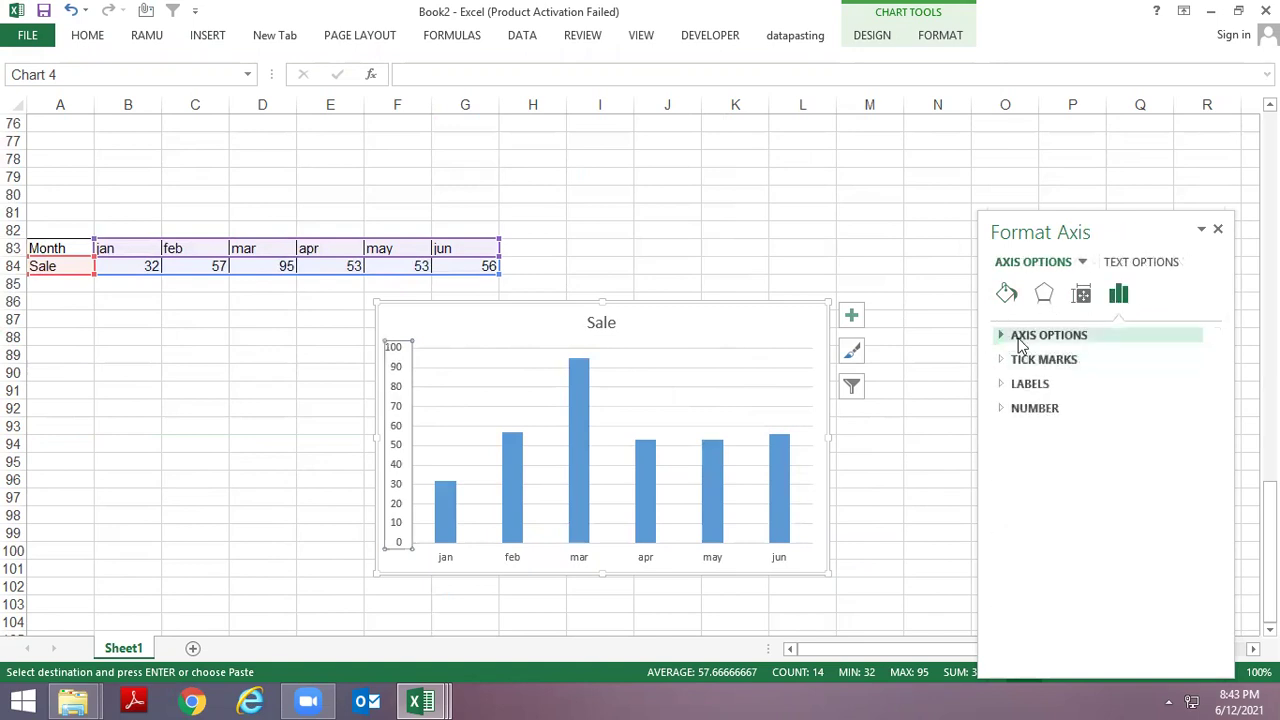
pyautogui.click(998, 336)
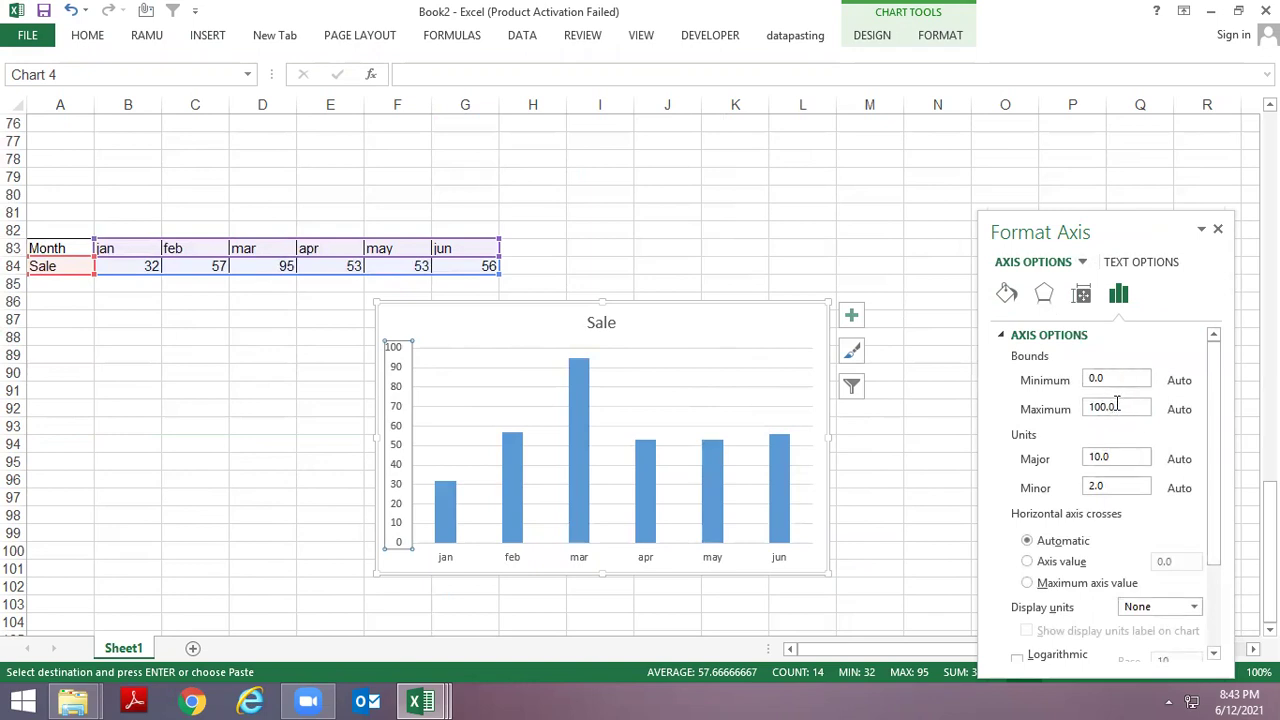
pyautogui.doubleClick(1107, 409)
pyautogui.write('500')
pyautogui.press('Return')
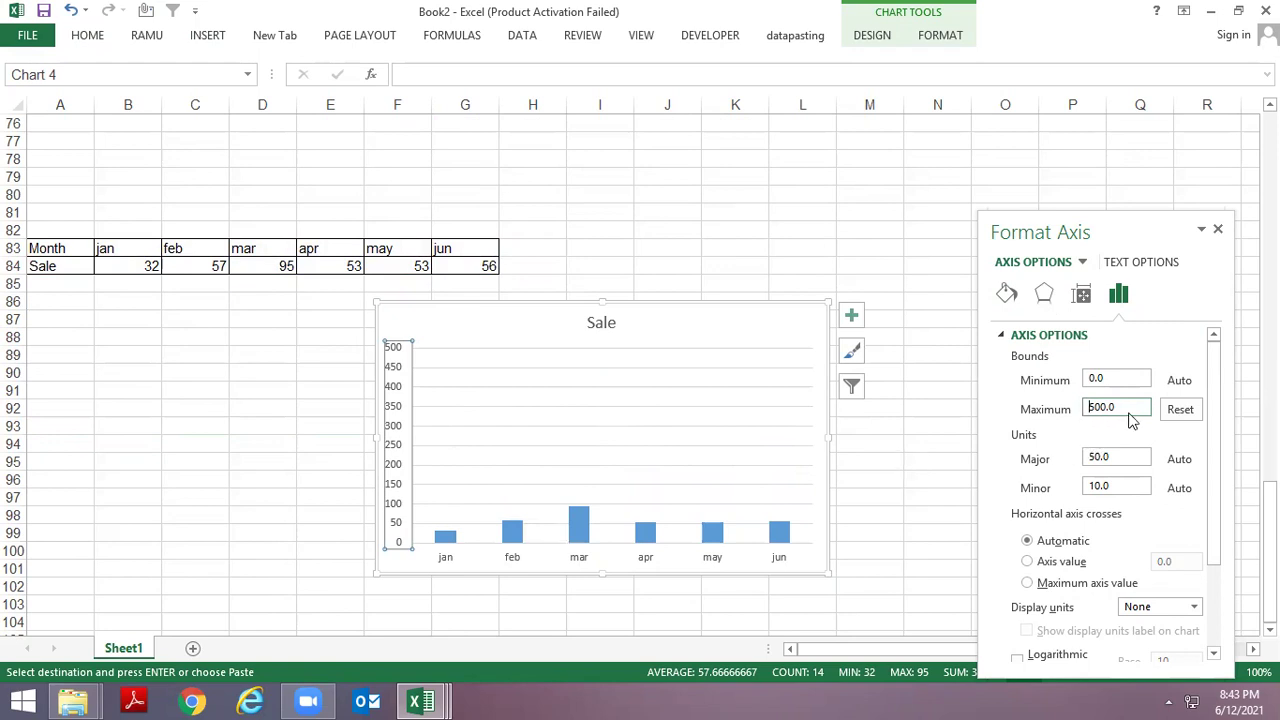
pyautogui.moveTo(1122, 457); pyautogui.dragTo(1065, 466)
pyautogui.write('100')
pyautogui.press('Return')
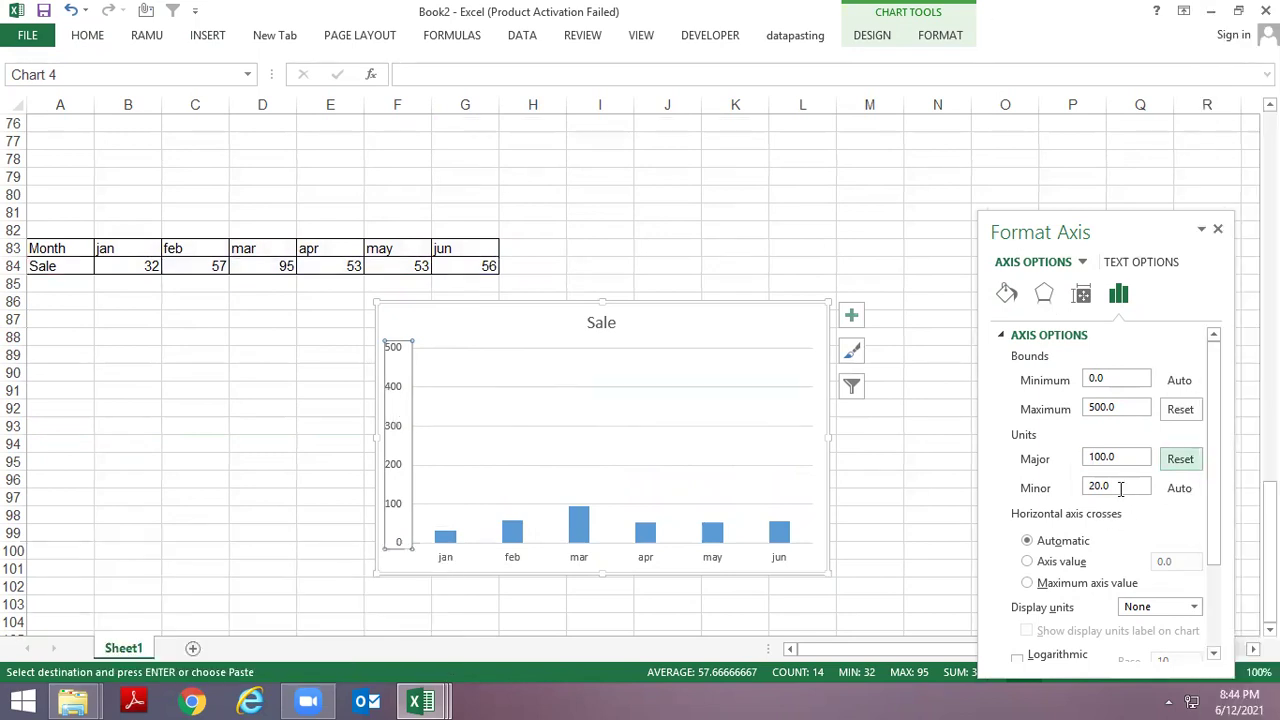
pyautogui.moveTo(1121, 488); pyautogui.dragTo(1081, 492)
pyautogui.scroll(-3, 1082, 497)
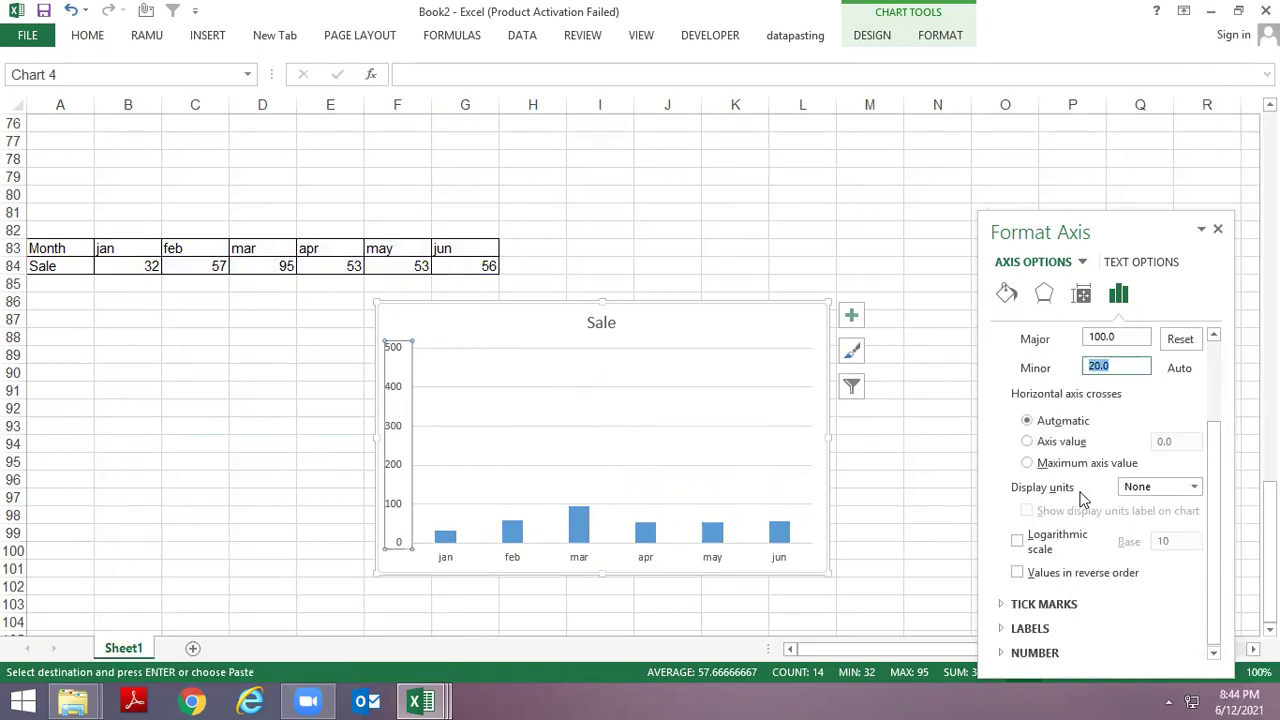
pyautogui.scroll(1, 1080, 497)
pyautogui.scroll(1, 1080, 497)
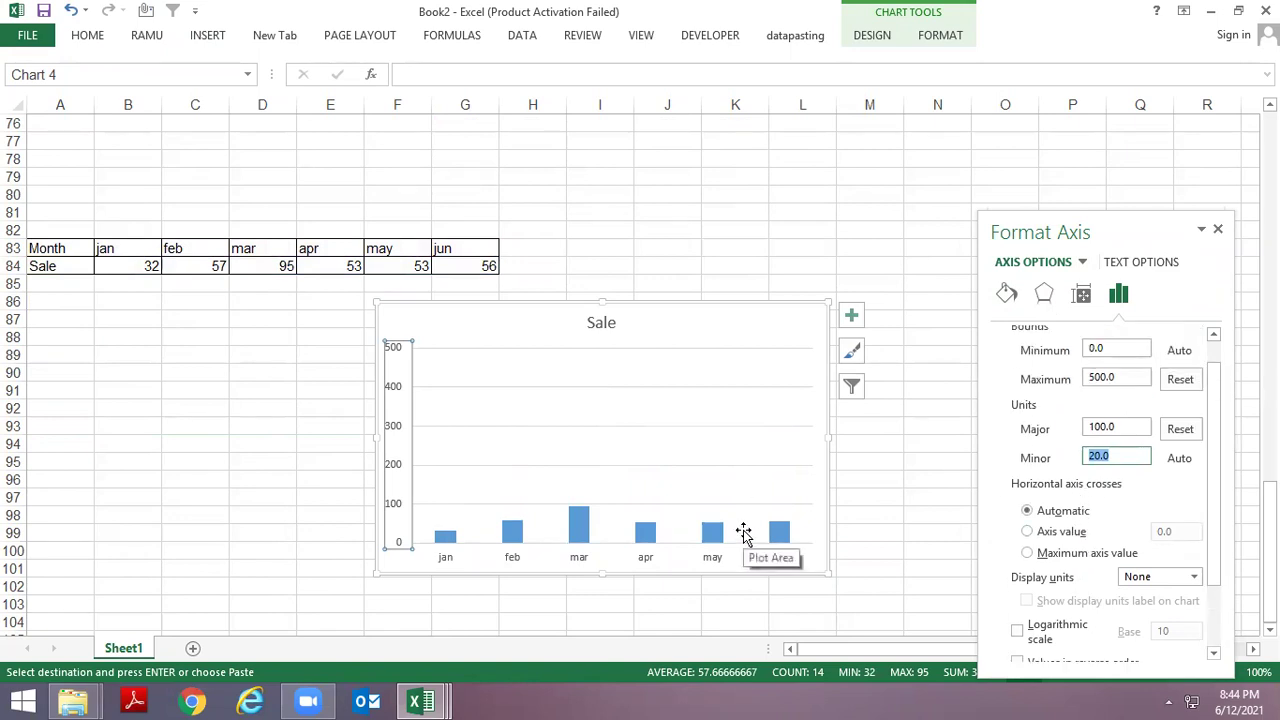
# Step: Close the stray File Explorer window and launch Paint with mspaint
pyautogui.press('super+e')
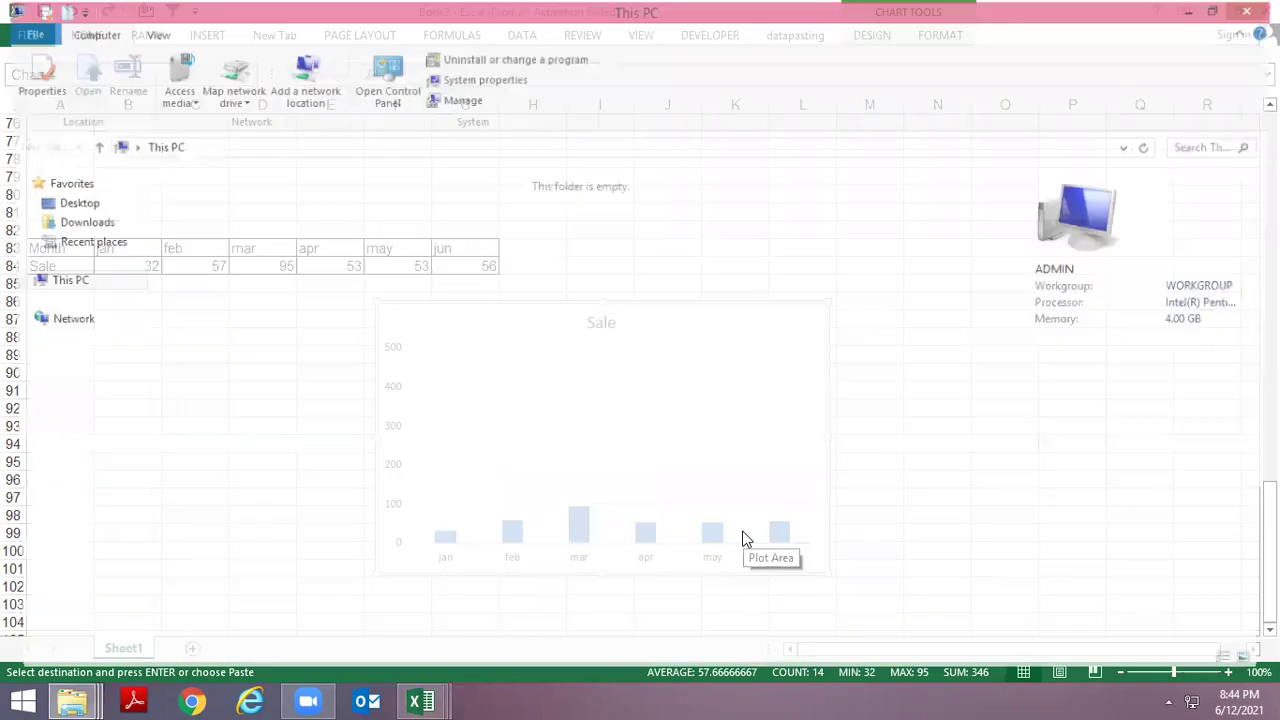
pyautogui.hotkey('alt', 'space')
pyautogui.press('c')
pyautogui.press('super+r')
pyautogui.write('mspaint')
pyautogui.press('Return')
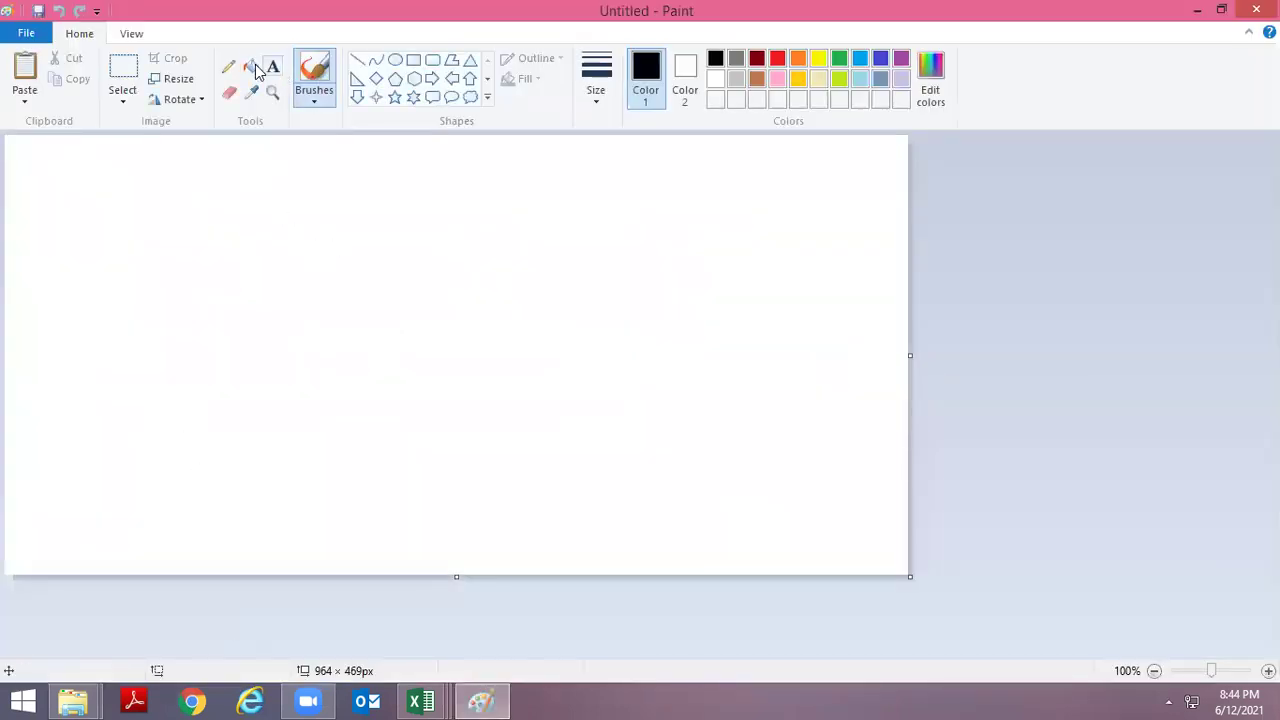
# Step: Sketch a red vertical axis with tick marks and horizontal lines using the pencil, then return to Excel
pyautogui.click(250, 66)
pyautogui.click(229, 67)
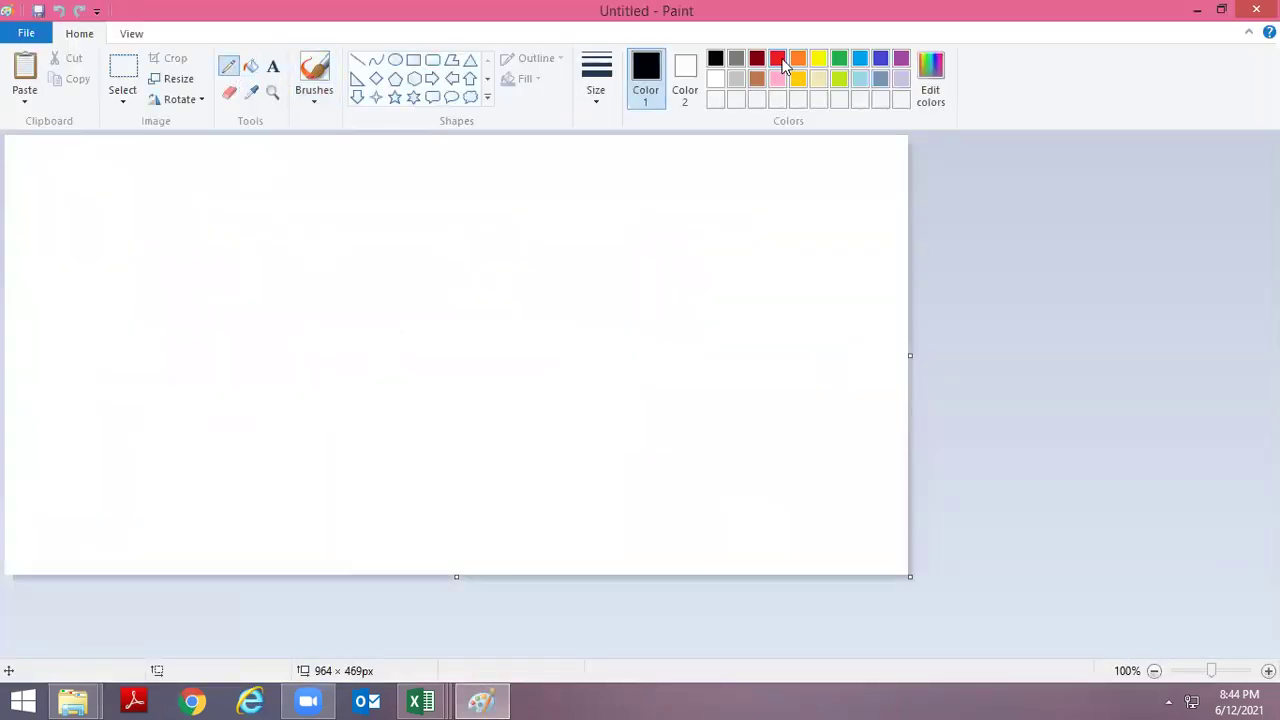
pyautogui.click(779, 60)
pyautogui.moveTo(399, 243); pyautogui.dragTo(383, 484)
pyautogui.moveTo(406, 297)
pyautogui.mouseDown()
pyautogui.moveTo(450, 300)
pyautogui.moveTo(424, 408)
pyautogui.mouseUp()
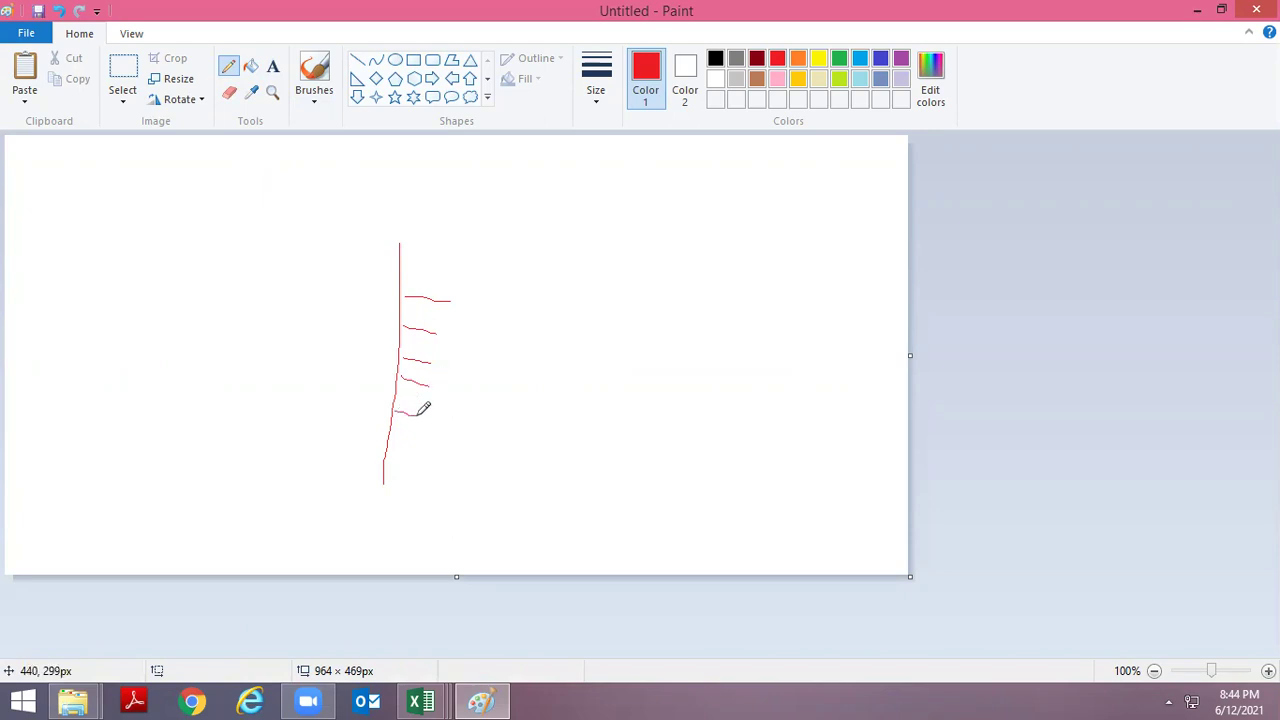
pyautogui.moveTo(388, 455); pyautogui.dragTo(614, 460)
pyautogui.moveTo(395, 467)
pyautogui.mouseDown()
pyautogui.moveTo(430, 474)
pyautogui.moveTo(410, 487)
pyautogui.moveTo(414, 527)
pyautogui.moveTo(588, 552)
pyautogui.mouseUp()
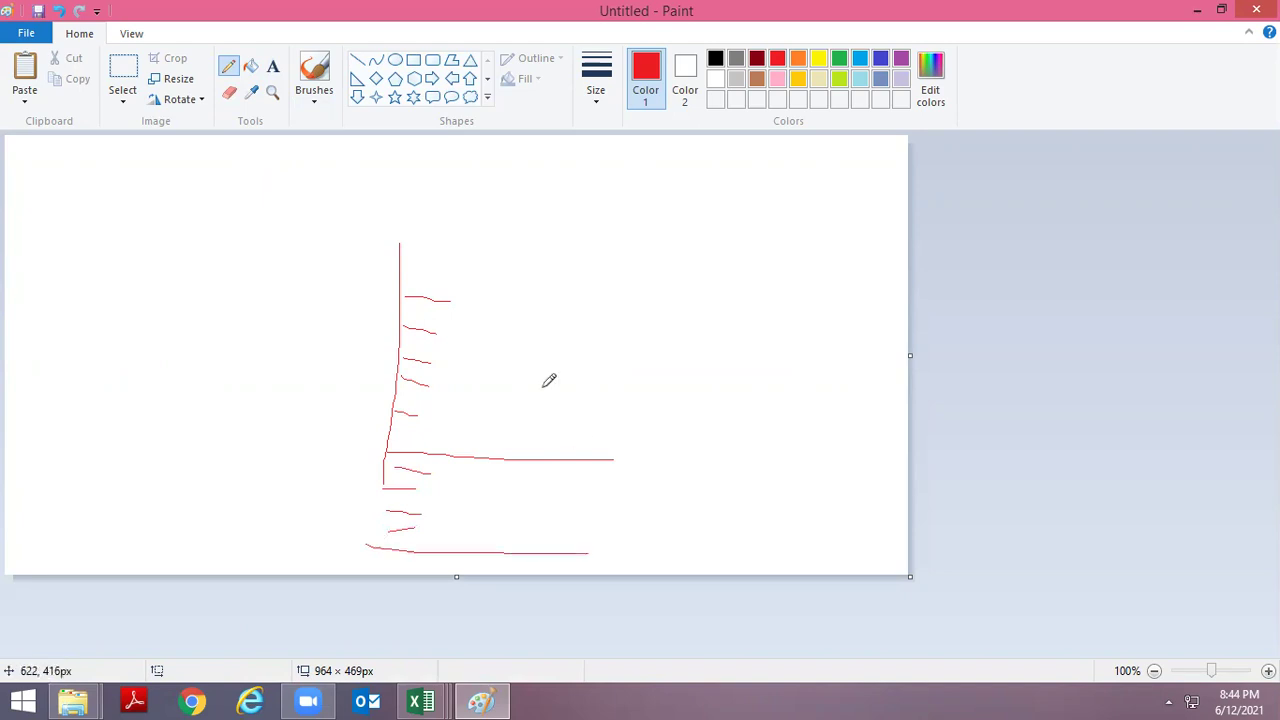
pyautogui.hotkey('alt', 'Tab')
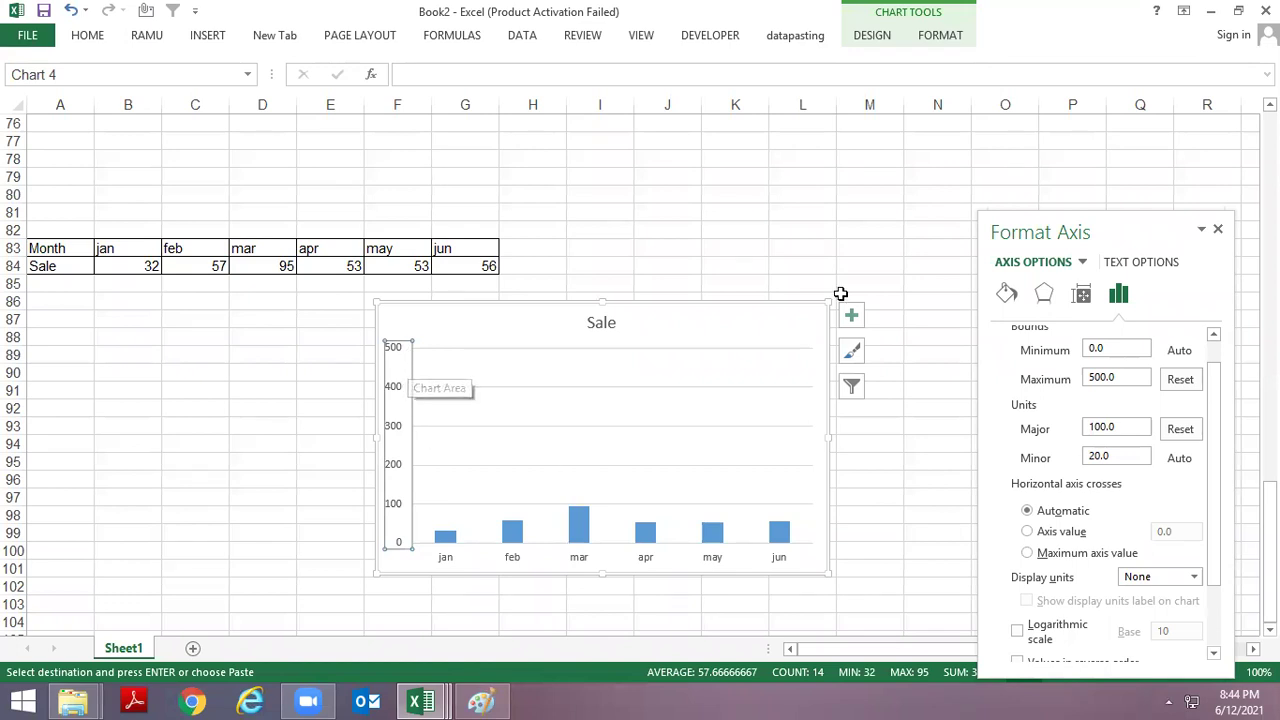
# Step: Reset the axis maximum to automatic (100) and set the major unit to 20
pyautogui.click(1117, 377)
pyautogui.hotkey('ctrl', 'a')
pyautogui.press('BackSpace')
pyautogui.press('Return')
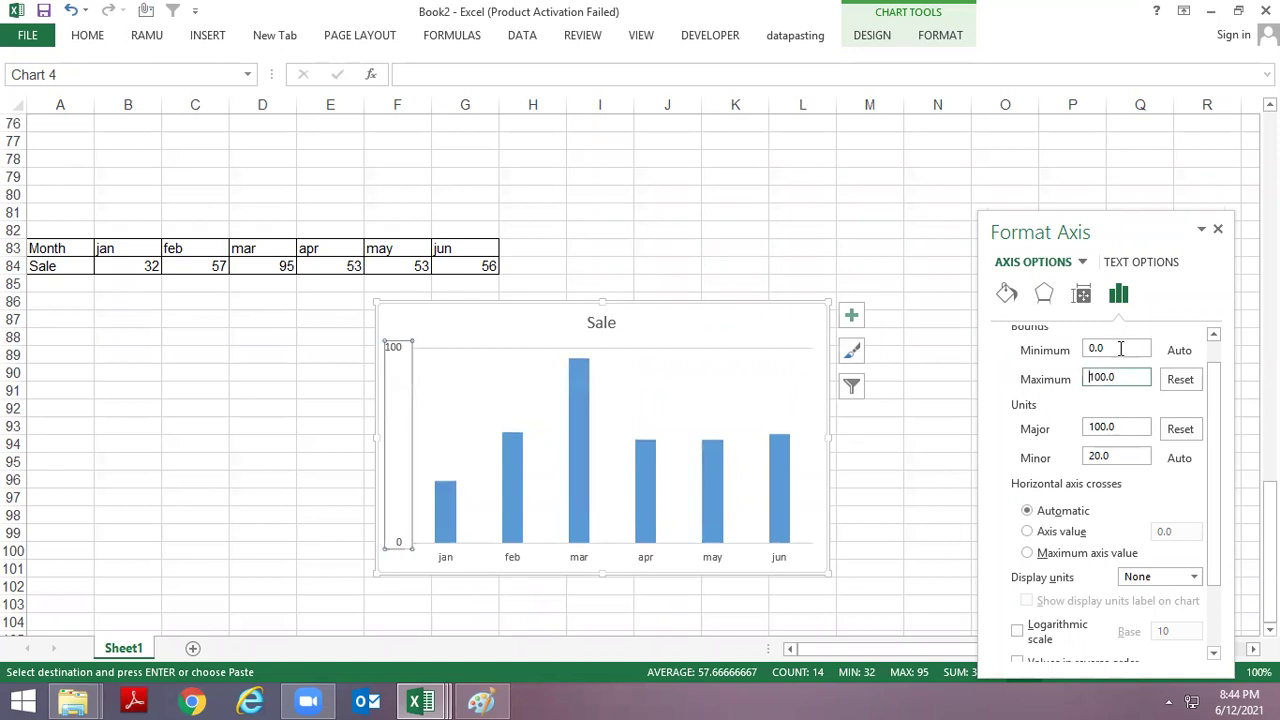
pyautogui.click(1141, 429)
pyautogui.write('20')
pyautogui.press('Return')
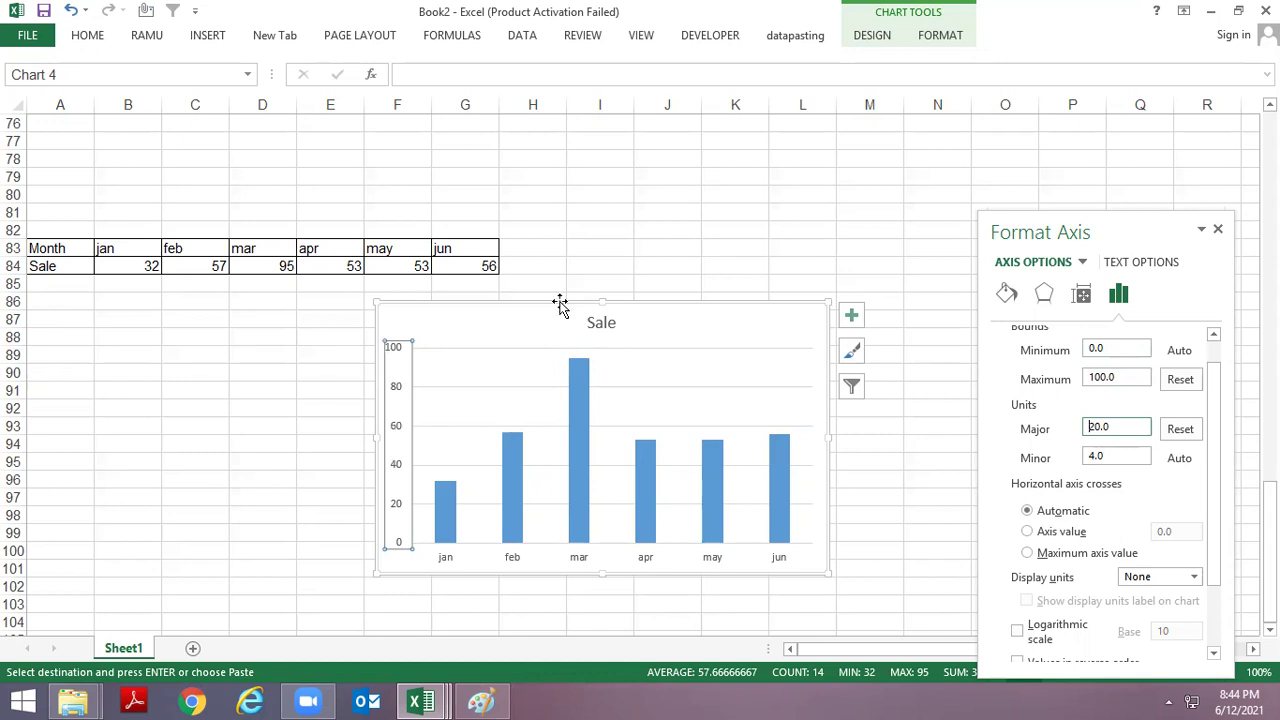
# Step: Move the Sale chart left and reopen the vertical axis bounds and units settings
pyautogui.moveTo(411, 303); pyautogui.dragTo(303, 286)
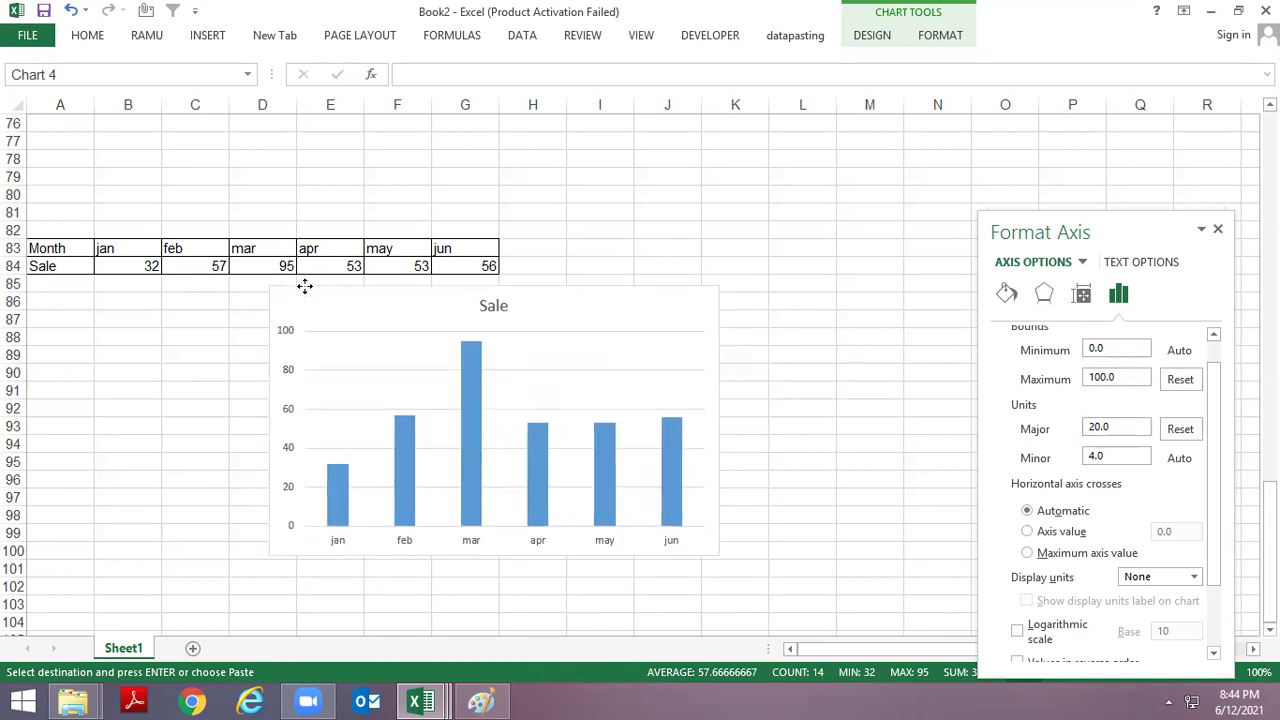
pyautogui.click(286, 335)
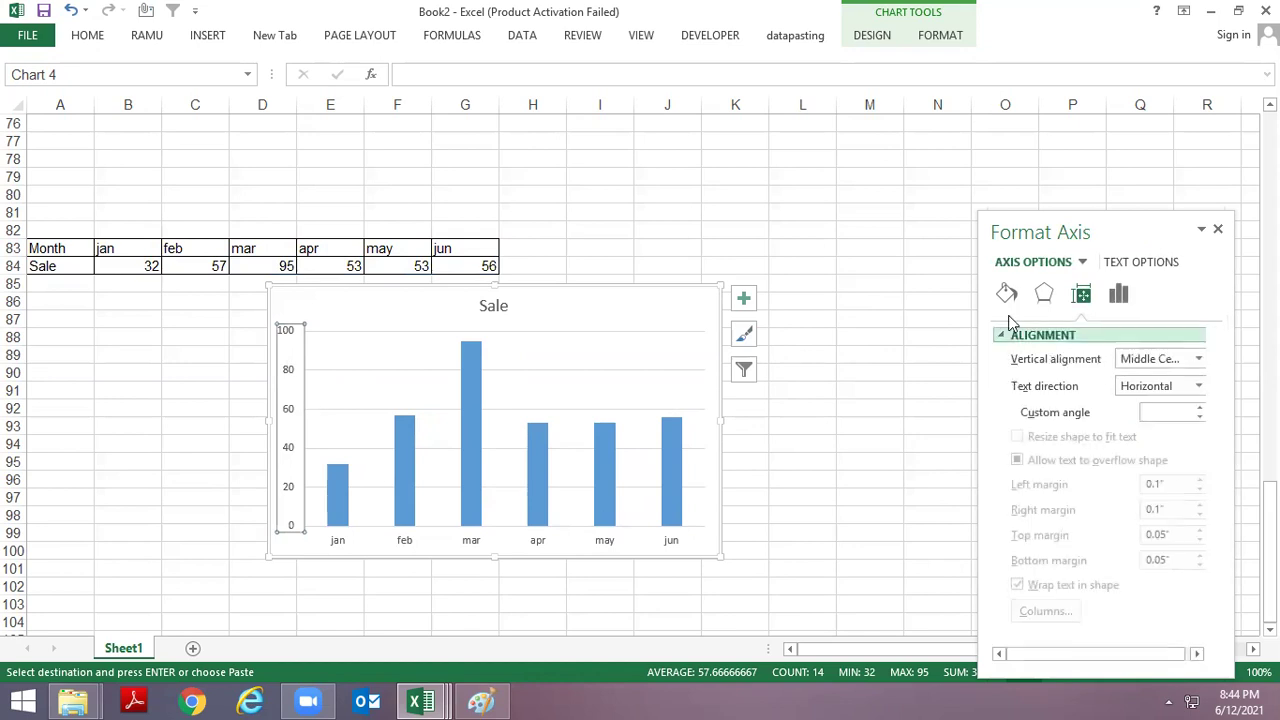
pyautogui.click(1116, 292)
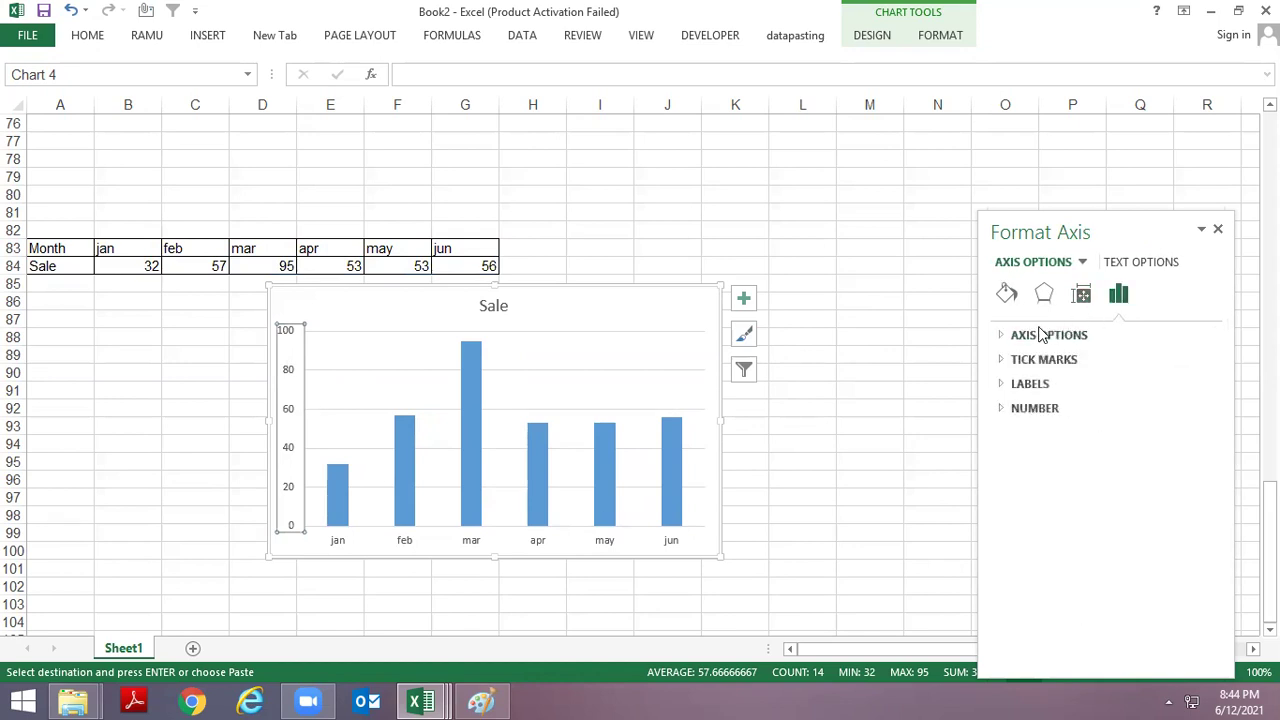
pyautogui.click(1004, 337)
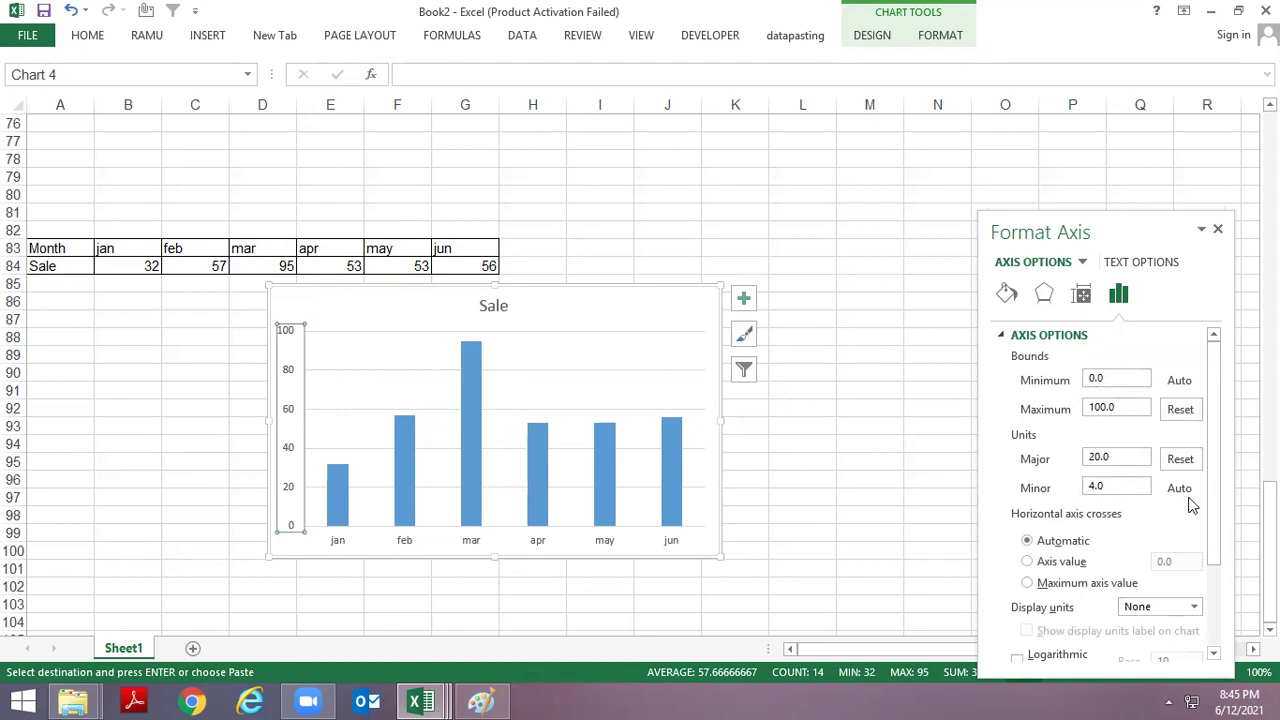
pyautogui.moveTo(1214, 470); pyautogui.dragTo(1214, 545)
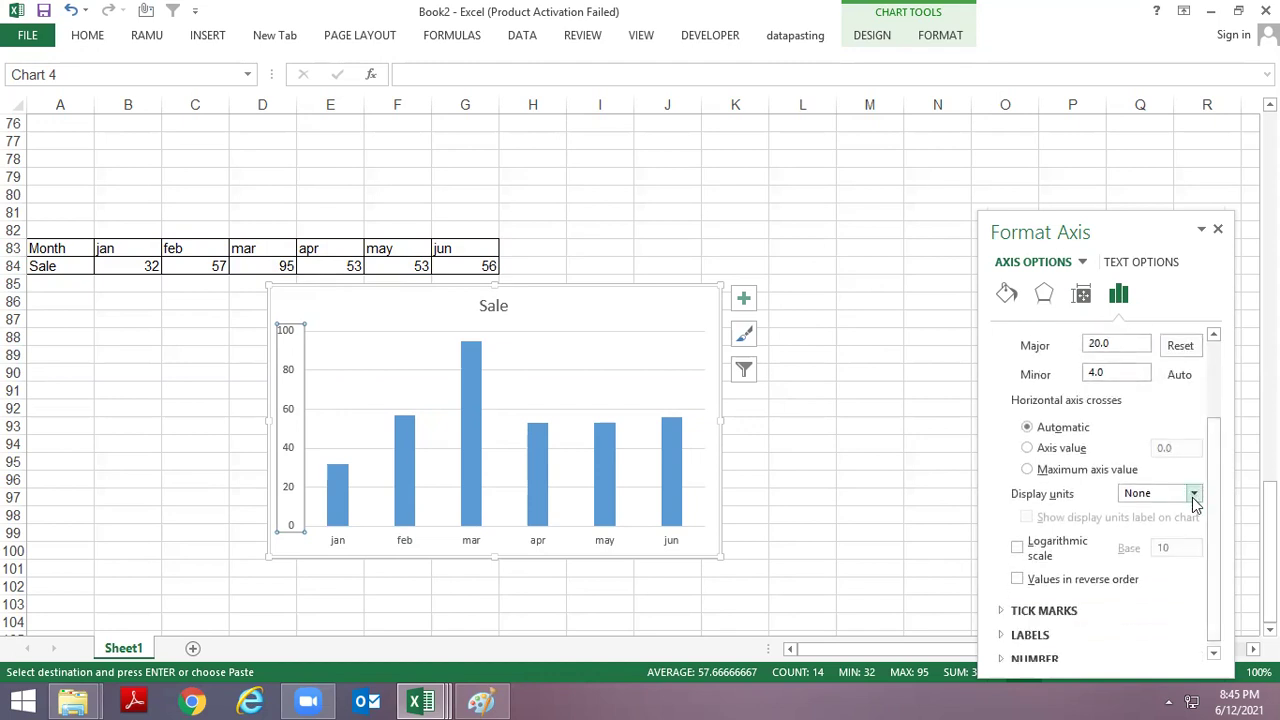
pyautogui.click(1194, 494)
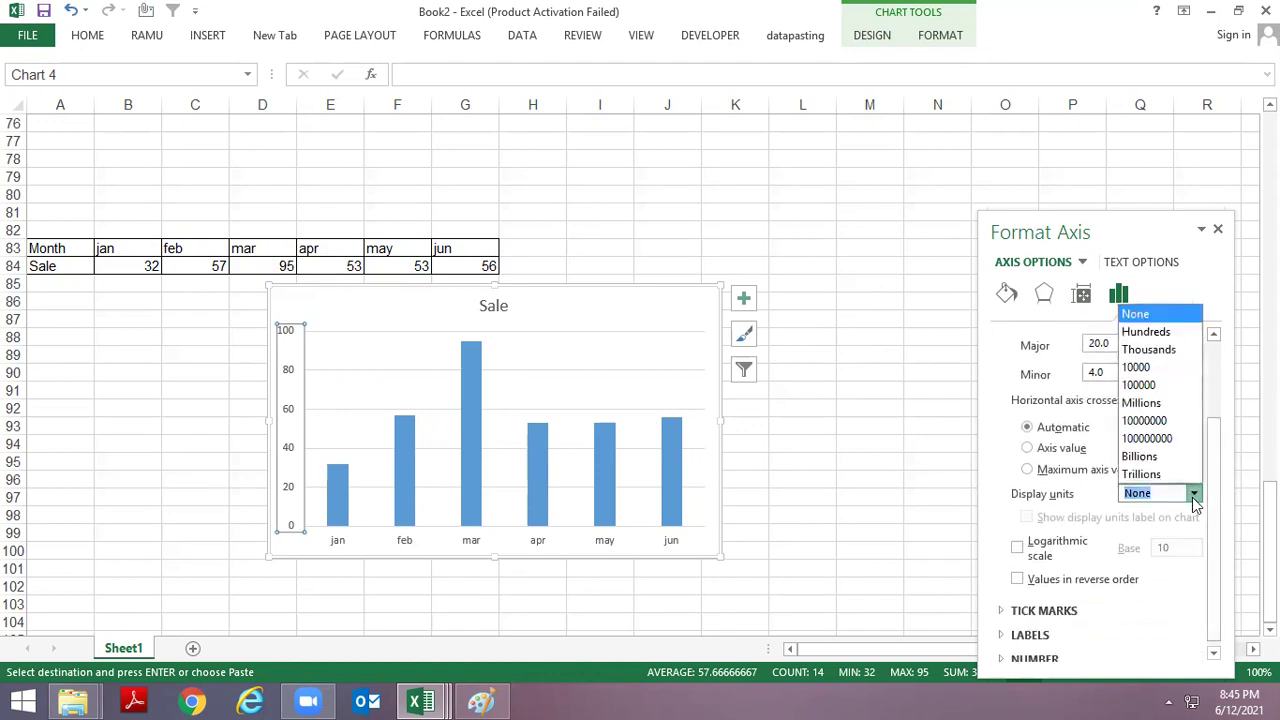
pyautogui.click(1165, 332)
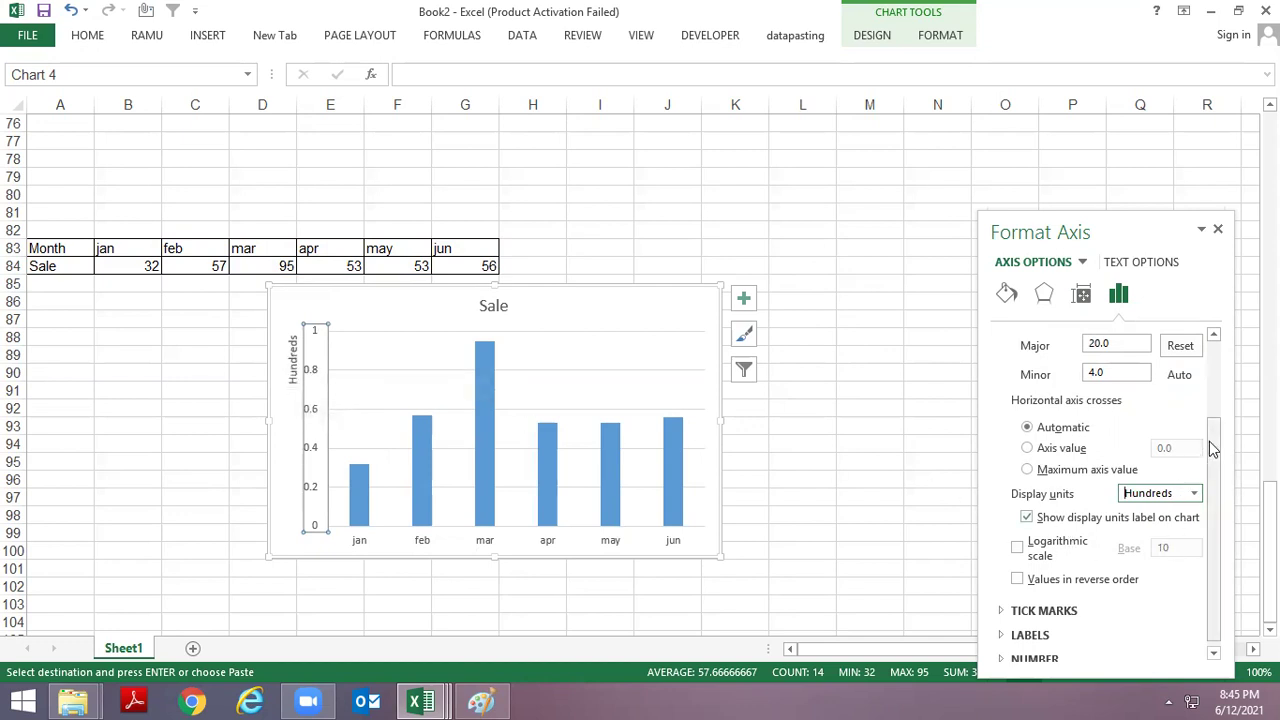
pyautogui.click(1194, 493)
pyautogui.click(1136, 314)
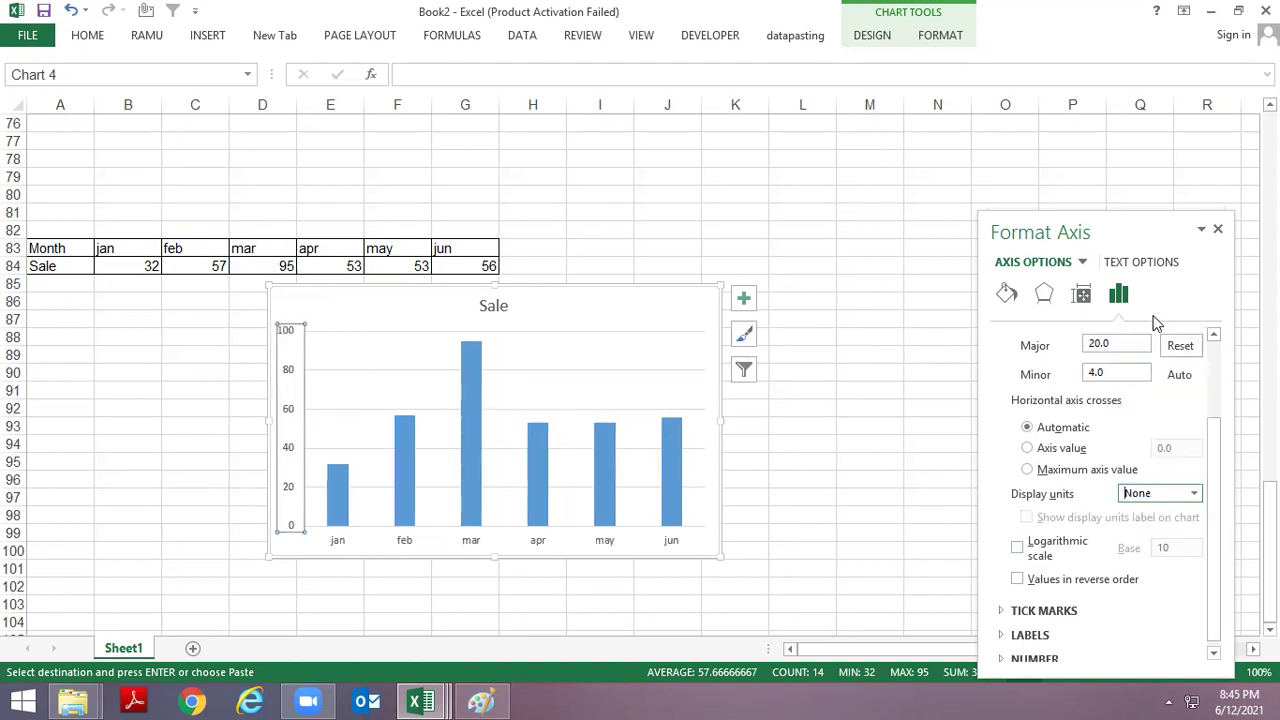
pyautogui.click(1213, 652)
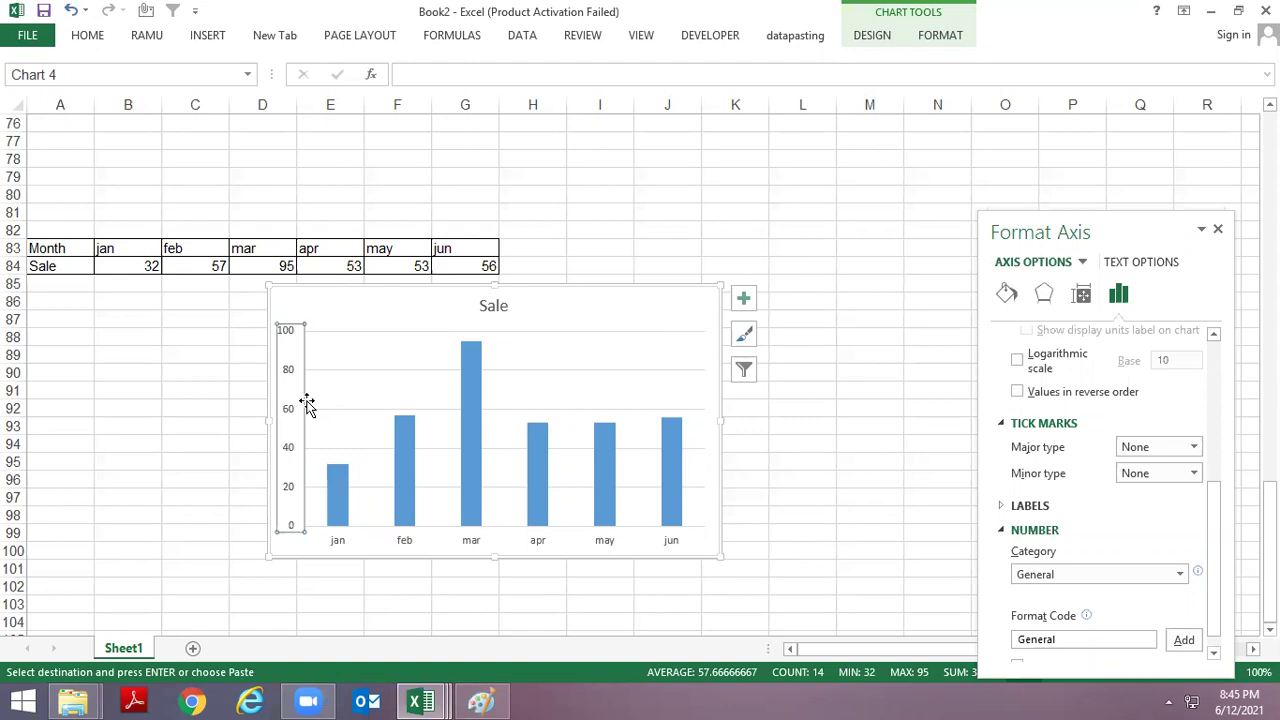
# Step: Set the vertical axis major tick mark type to Inside
pyautogui.scroll(1, 295, 371)
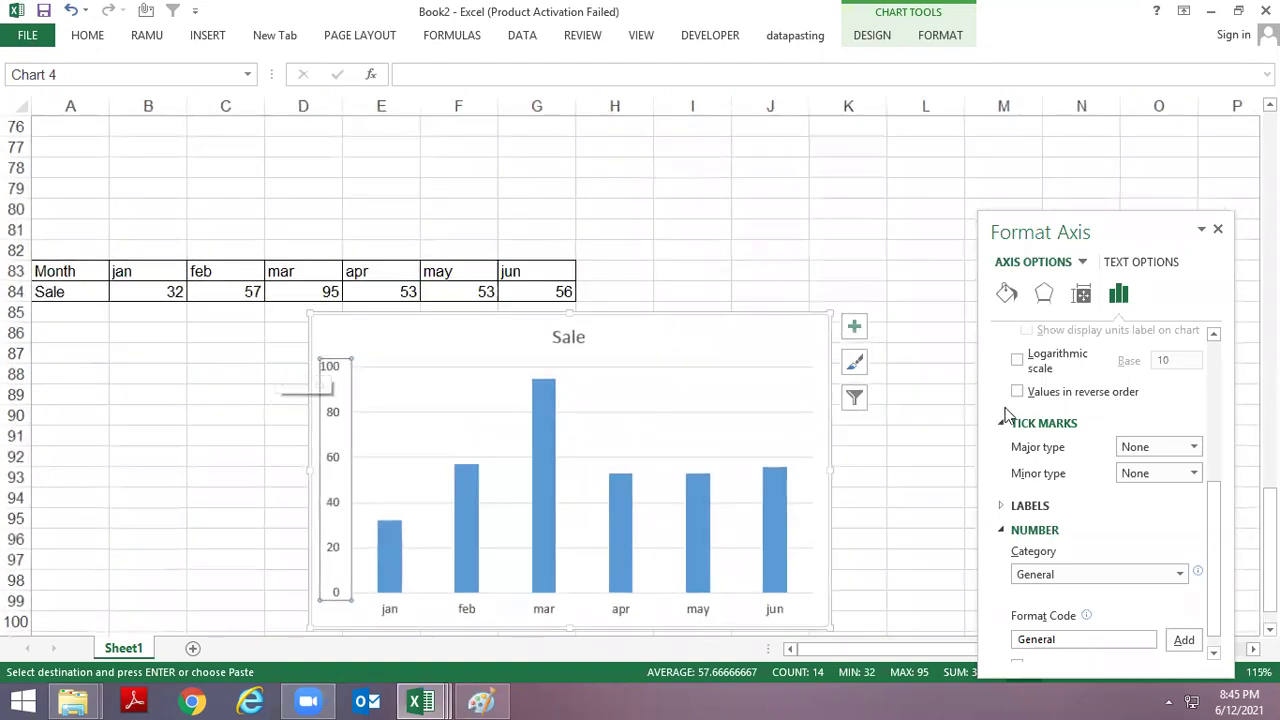
pyautogui.click(1193, 449)
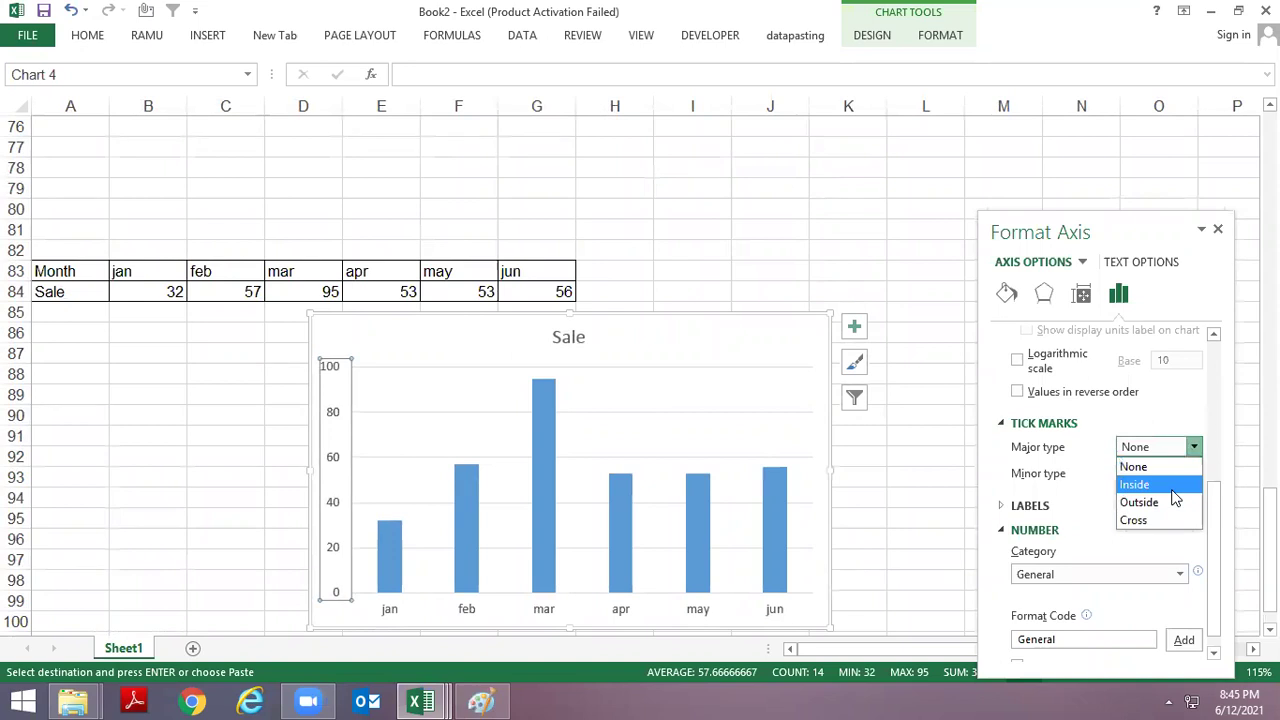
pyautogui.click(1173, 489)
pyautogui.scroll(3, 1174, 497)
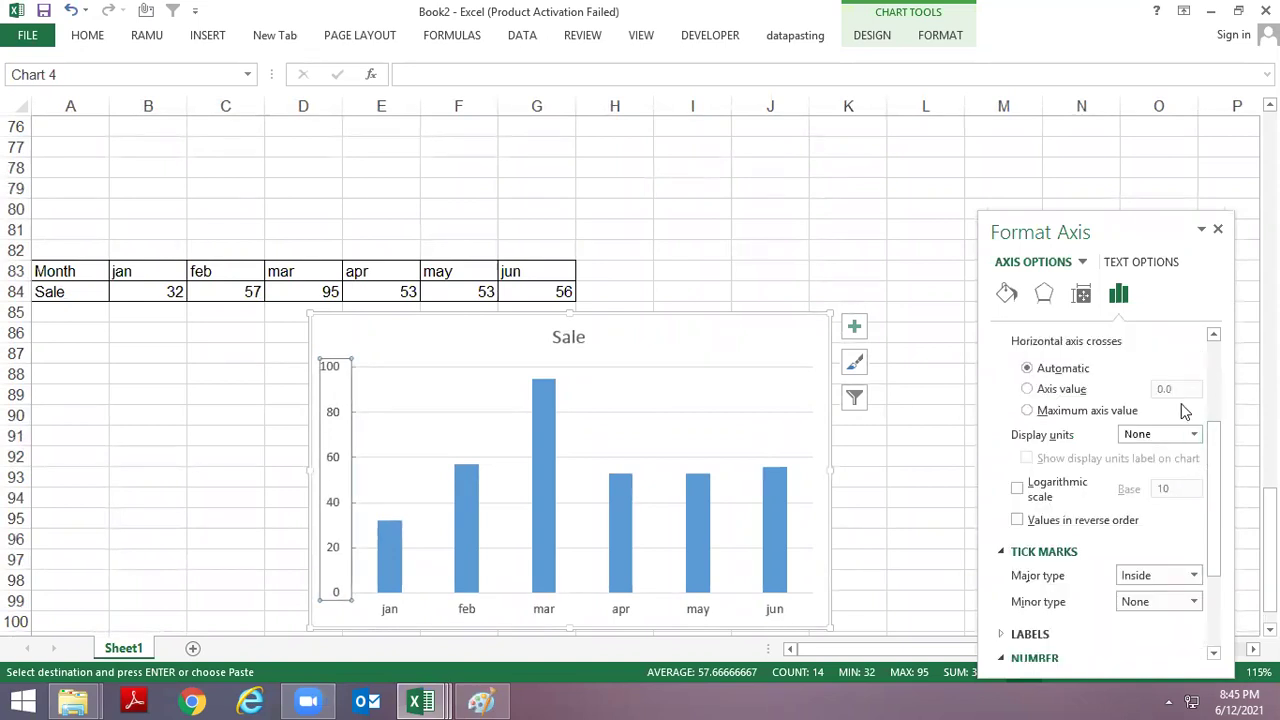
pyautogui.scroll(1, 1180, 410)
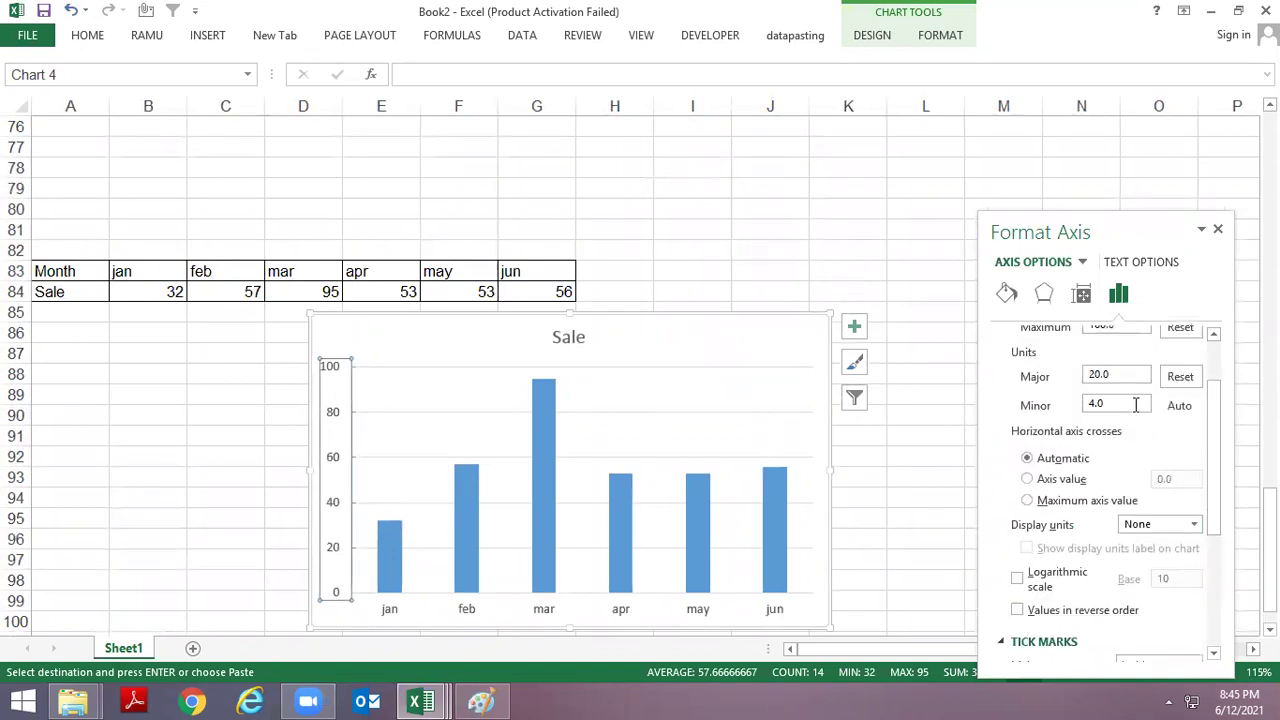
pyautogui.scroll(-2, 1126, 407)
pyautogui.scroll(-1, 1126, 410)
pyautogui.scroll(-1, 1128, 415)
pyautogui.scroll(-1, 1133, 430)
pyautogui.click(387, 412)
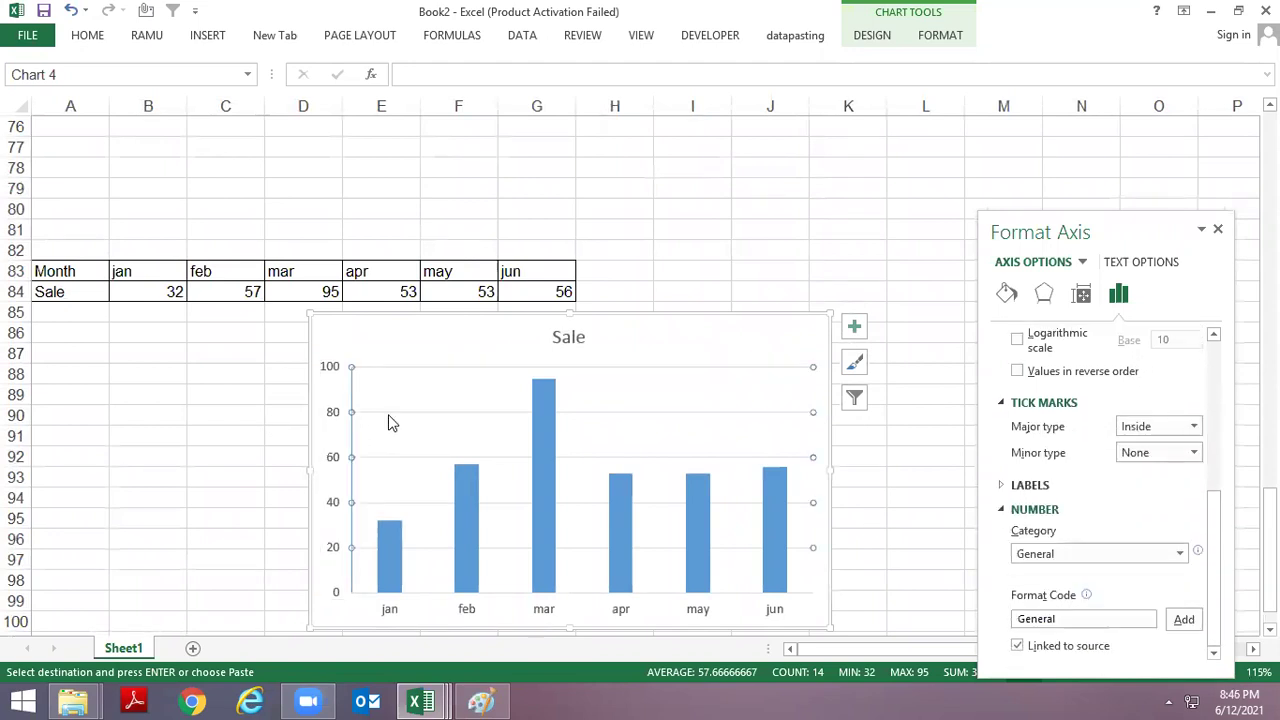
# Step: Reselect the Sale chart's vertical axis and expand its Axis Options bounds and units
pyautogui.click(330, 370)
pyautogui.click(331, 400)
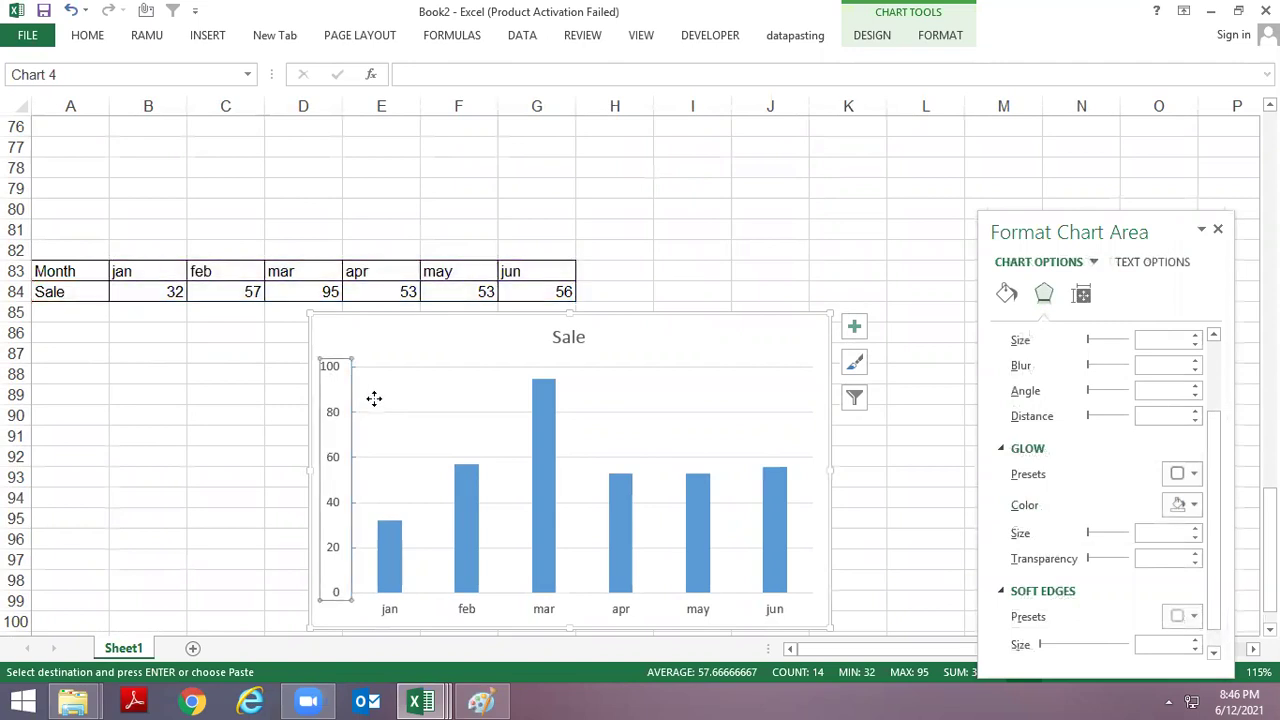
pyautogui.keyDown('ctrl'); pyautogui.scroll(3, 376, 399); pyautogui.keyUp('ctrl')
pyautogui.keyDown('ctrl'); pyautogui.scroll(-2, 376, 399); pyautogui.keyUp('ctrl')
pyautogui.keyDown('ctrl'); pyautogui.scroll(4, 523, 405); pyautogui.keyUp('ctrl')
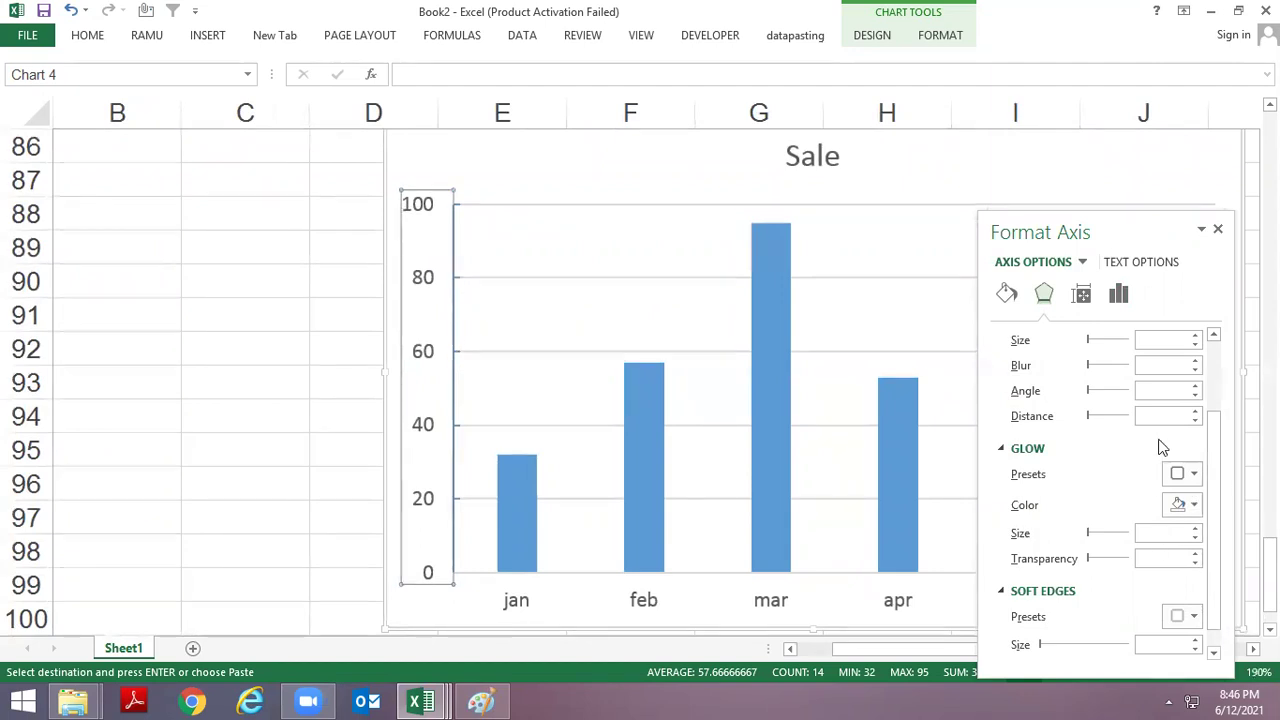
pyautogui.click(1118, 293)
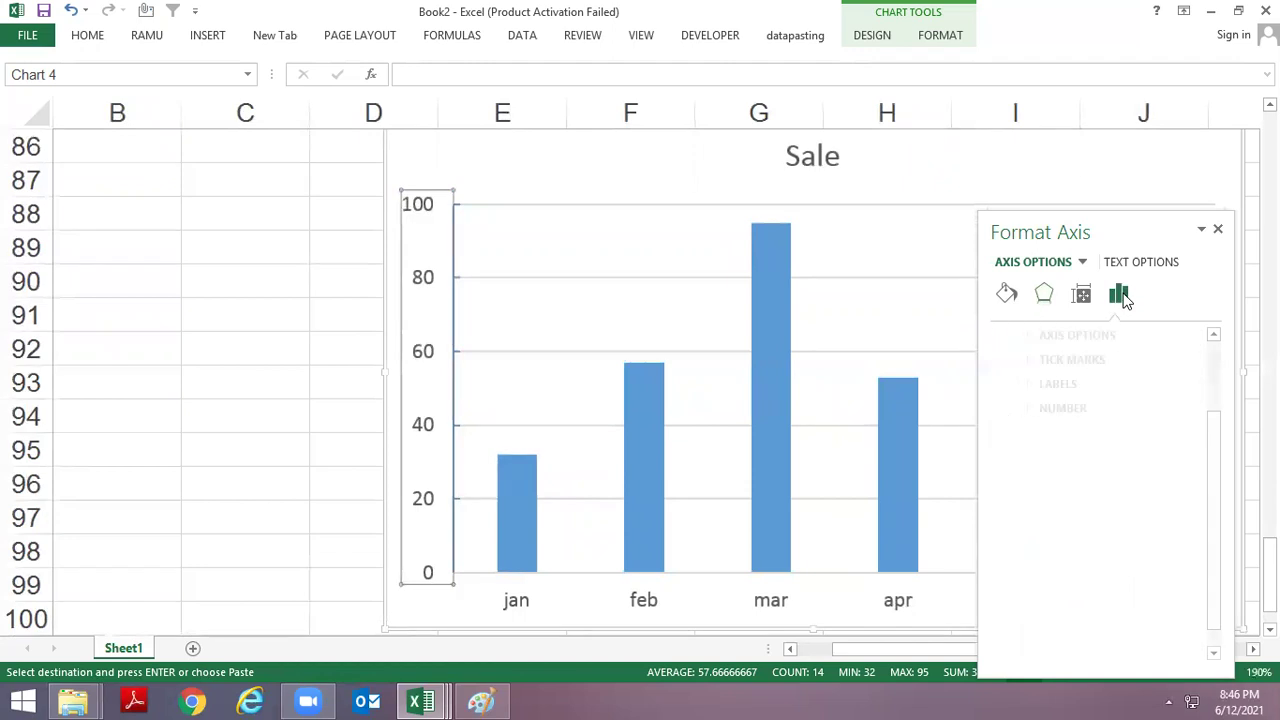
pyautogui.click(1003, 335)
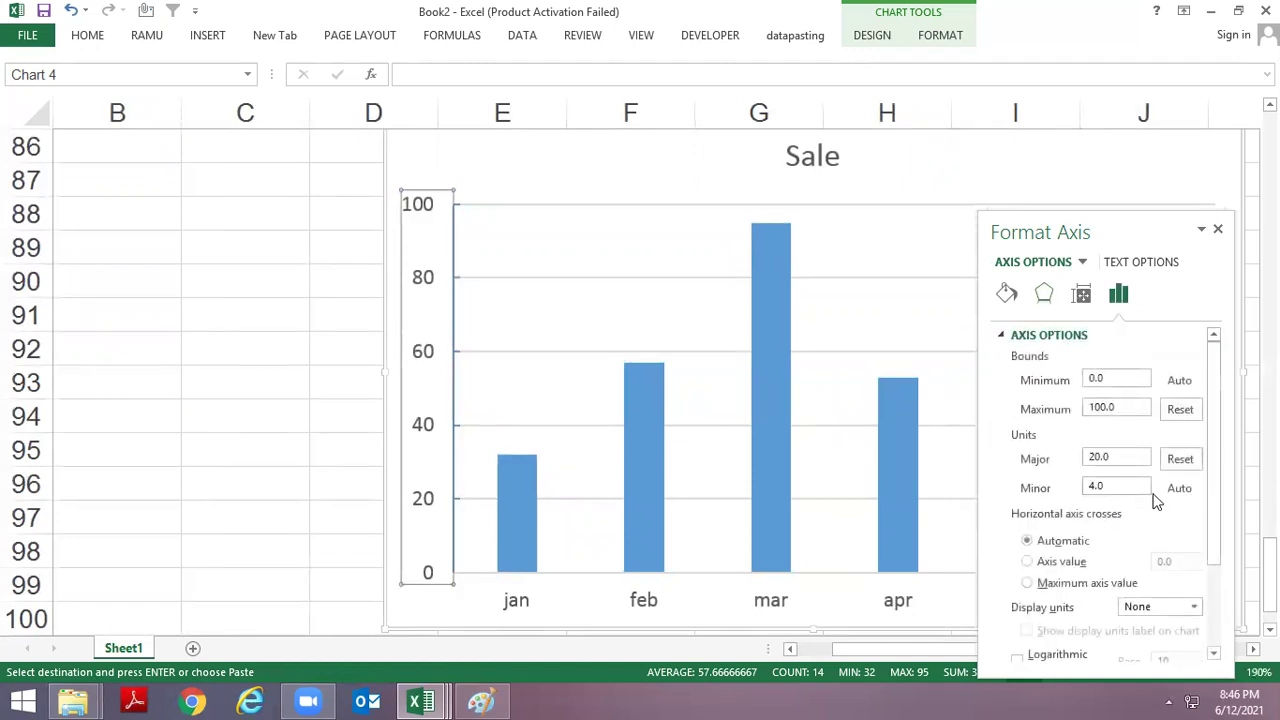
pyautogui.moveTo(1216, 417)
pyautogui.mouseDown()
pyautogui.moveTo(1214, 487)
pyautogui.moveTo(1216, 424)
pyautogui.mouseUp()
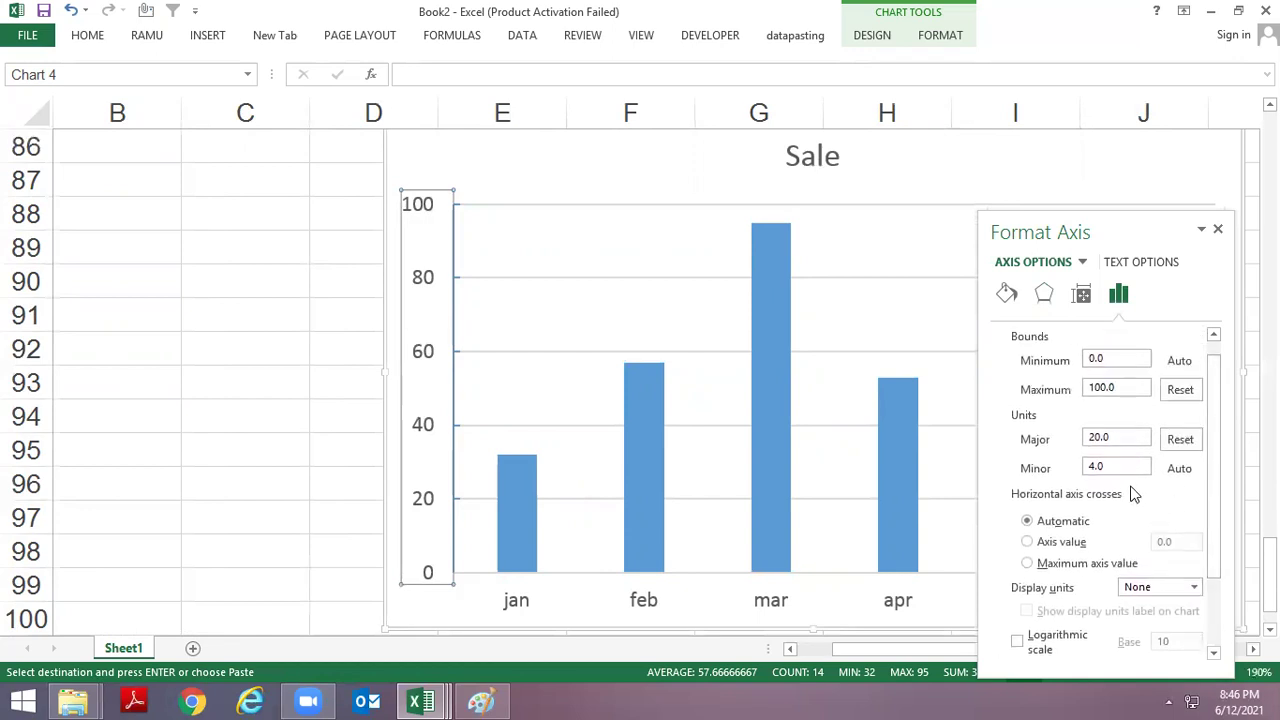
# Step: Keep display units at None, expand Tick Marks, and select the minor unit value
pyautogui.scroll(-3, 1164, 482)
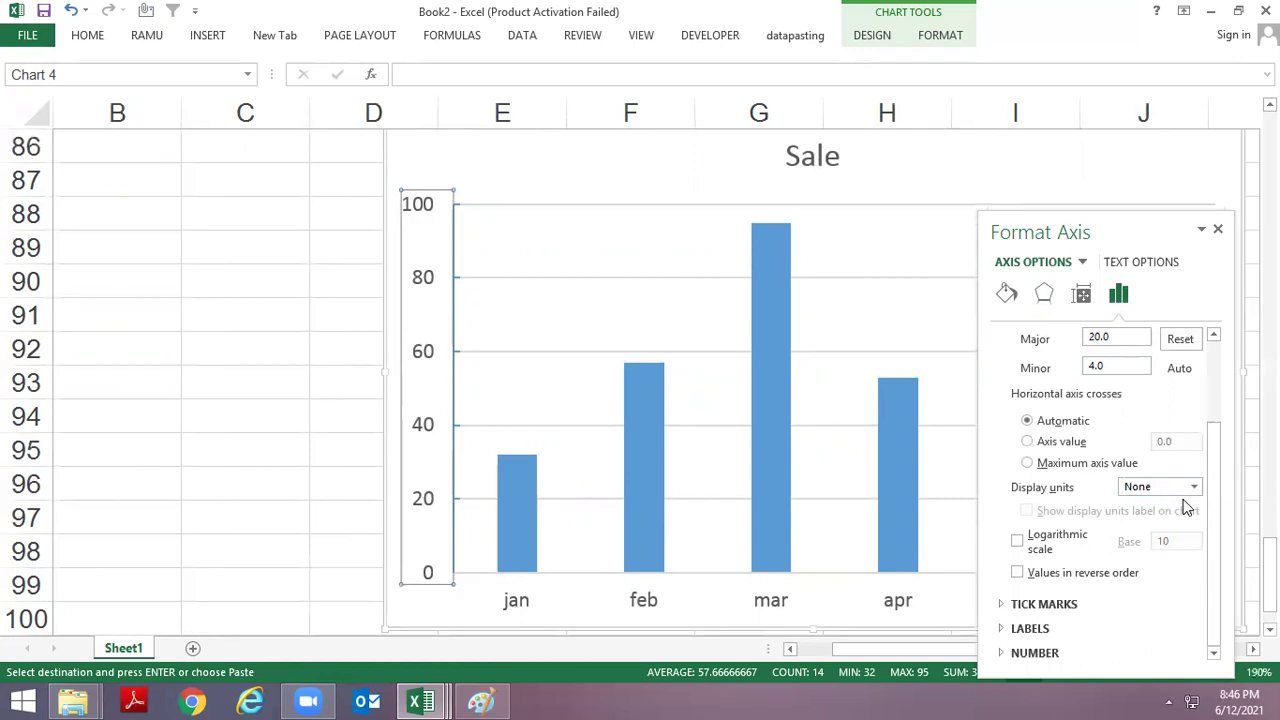
pyautogui.click(1193, 487)
pyautogui.click(1193, 487)
pyautogui.click(1044, 604)
pyautogui.scroll(2, 1222, 460)
pyautogui.scroll(2, 1224, 458)
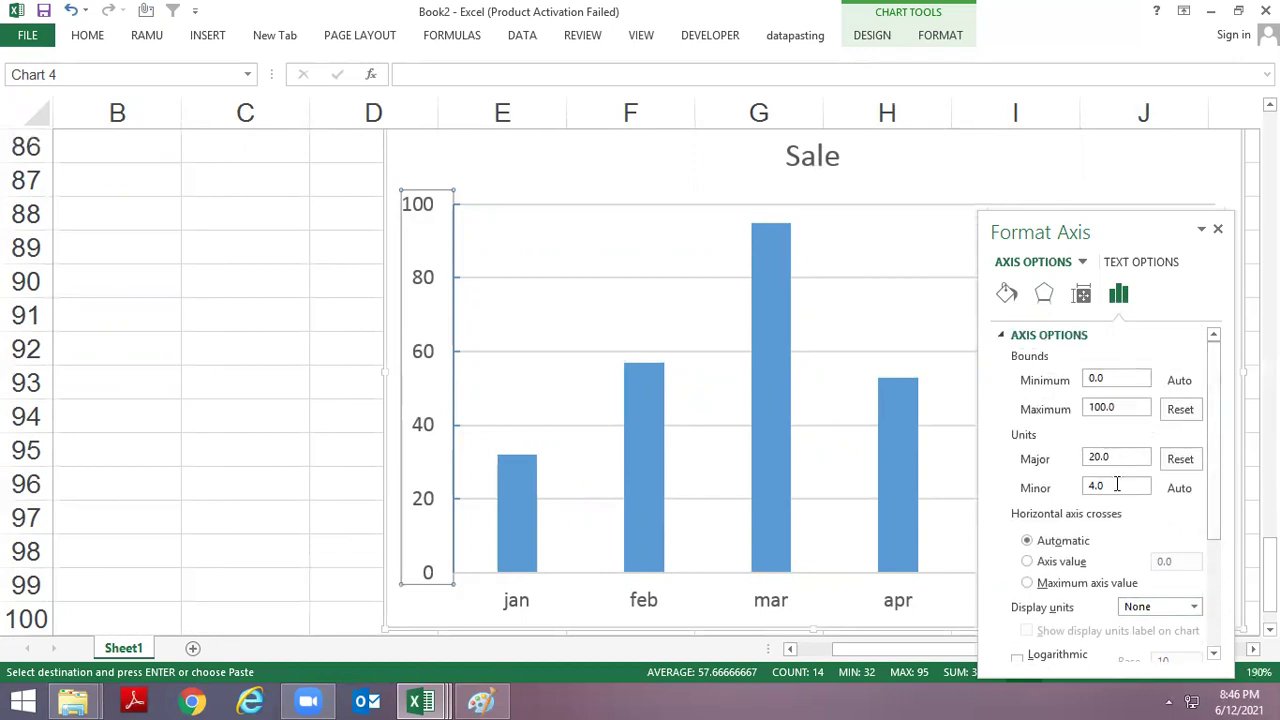
pyautogui.moveTo(1113, 489); pyautogui.dragTo(1063, 489)
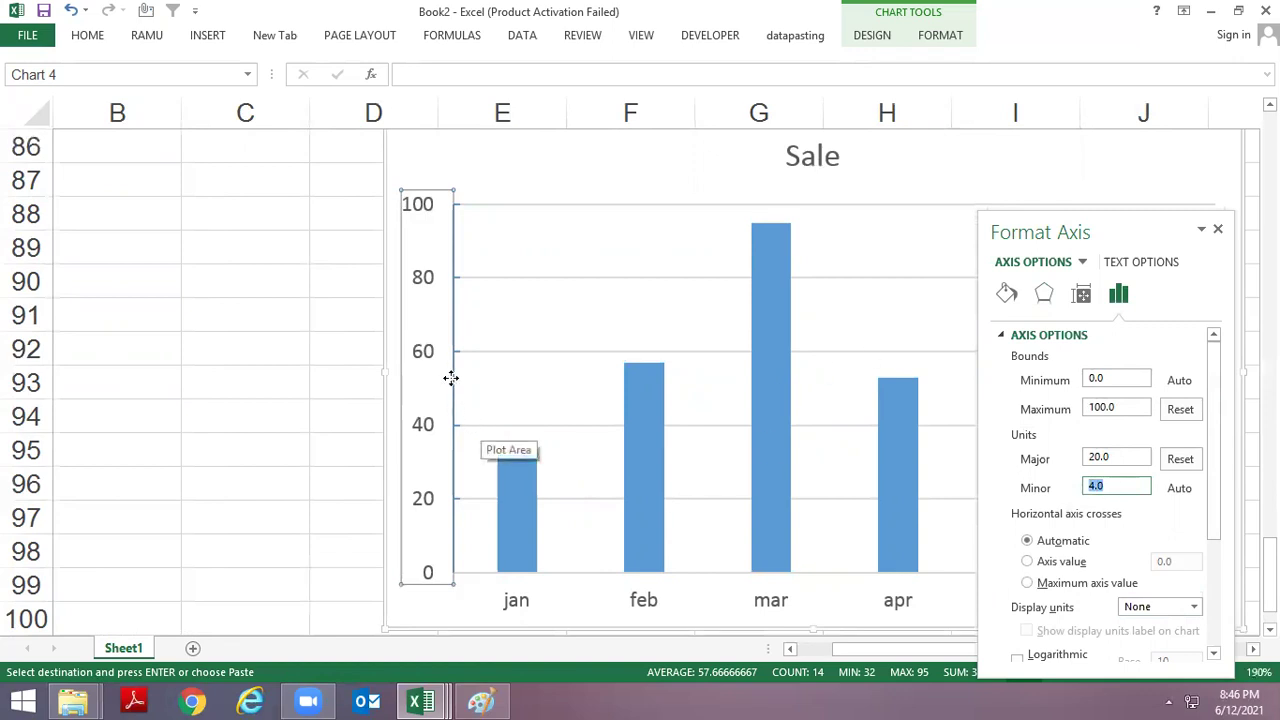
# Step: Change the vertical axis minor unit from 4 to 5
pyautogui.moveTo(788, 524)
pyautogui.write('5')
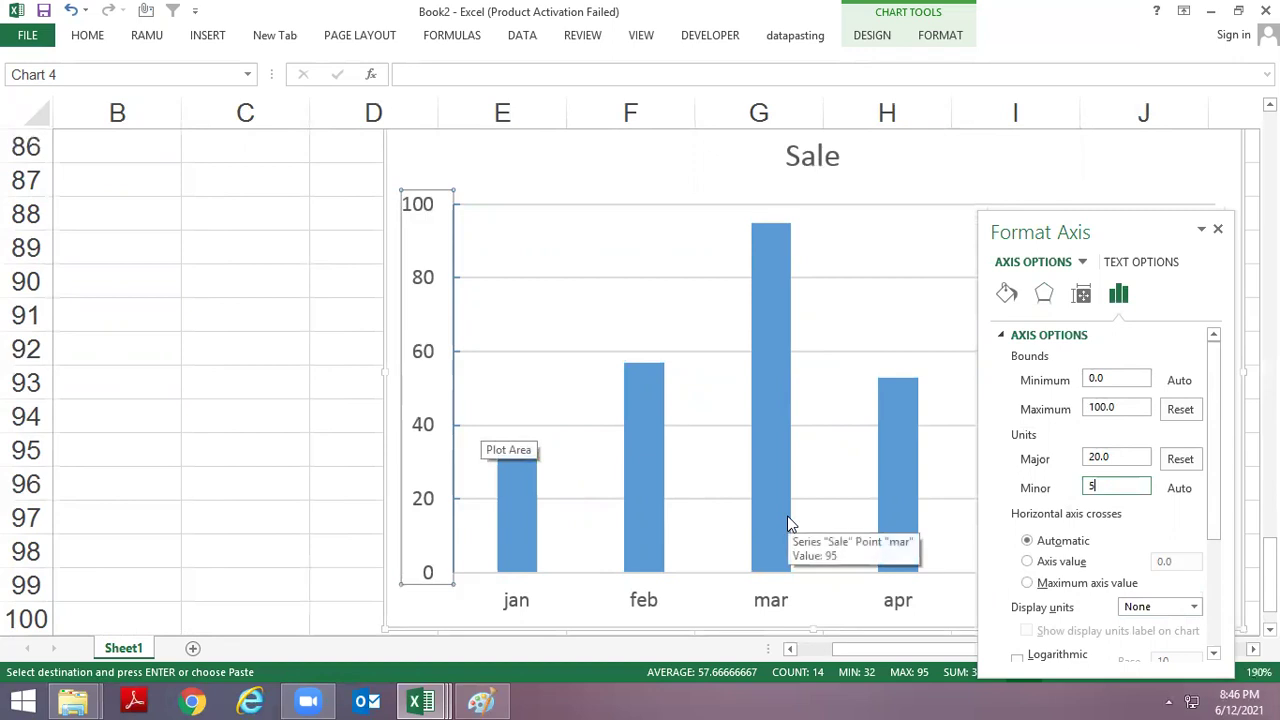
pyautogui.press('Tab')
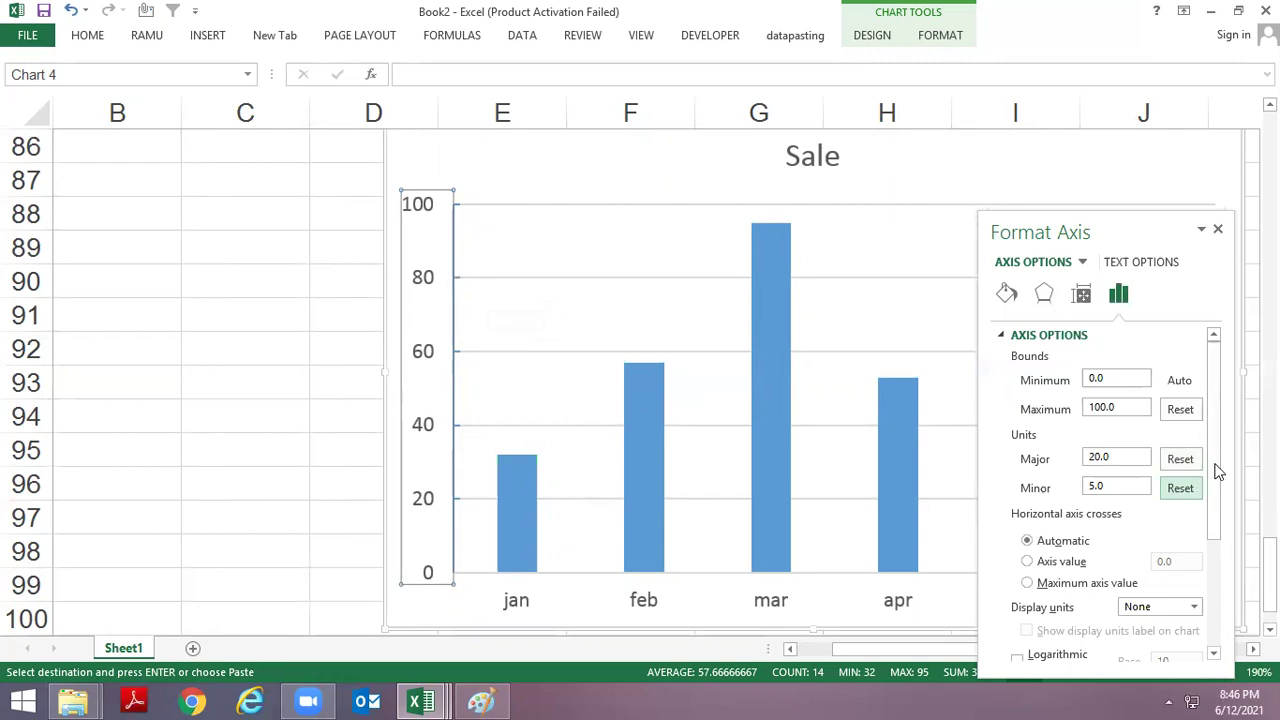
pyautogui.moveTo(1215, 470); pyautogui.dragTo(1205, 592)
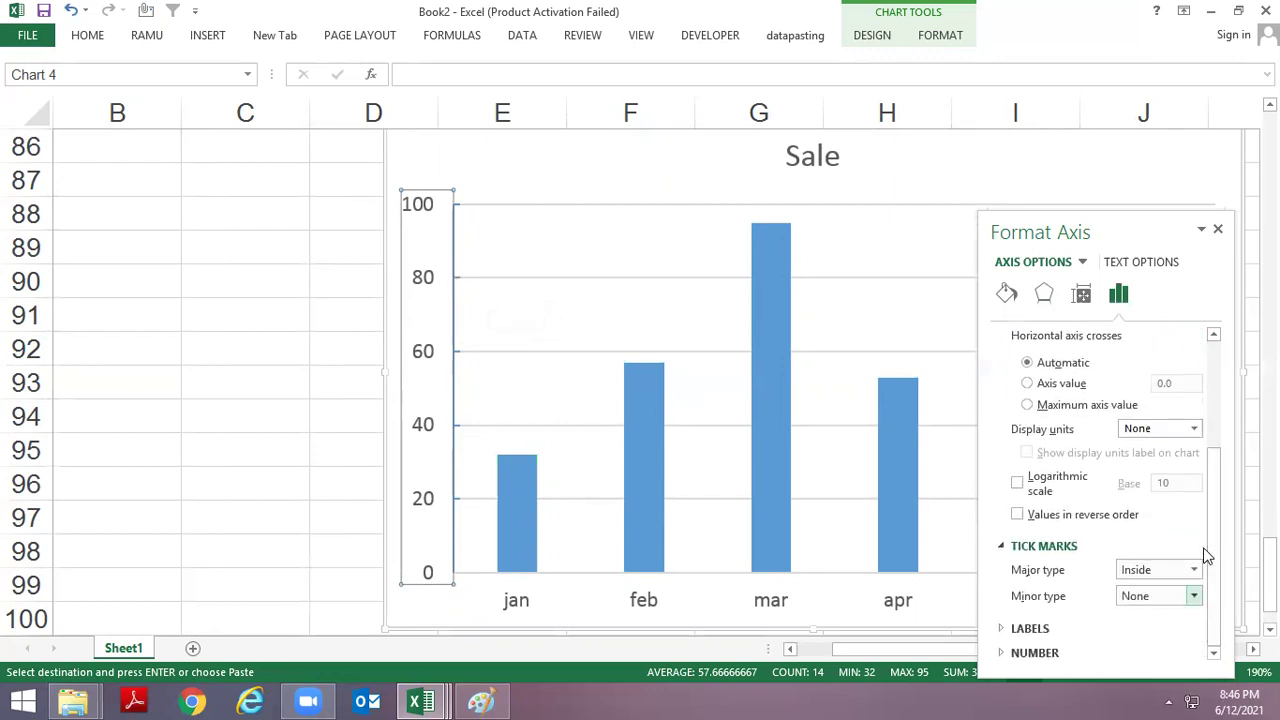
pyautogui.scroll(1, 488, 342)
pyautogui.scroll(1, 470, 375)
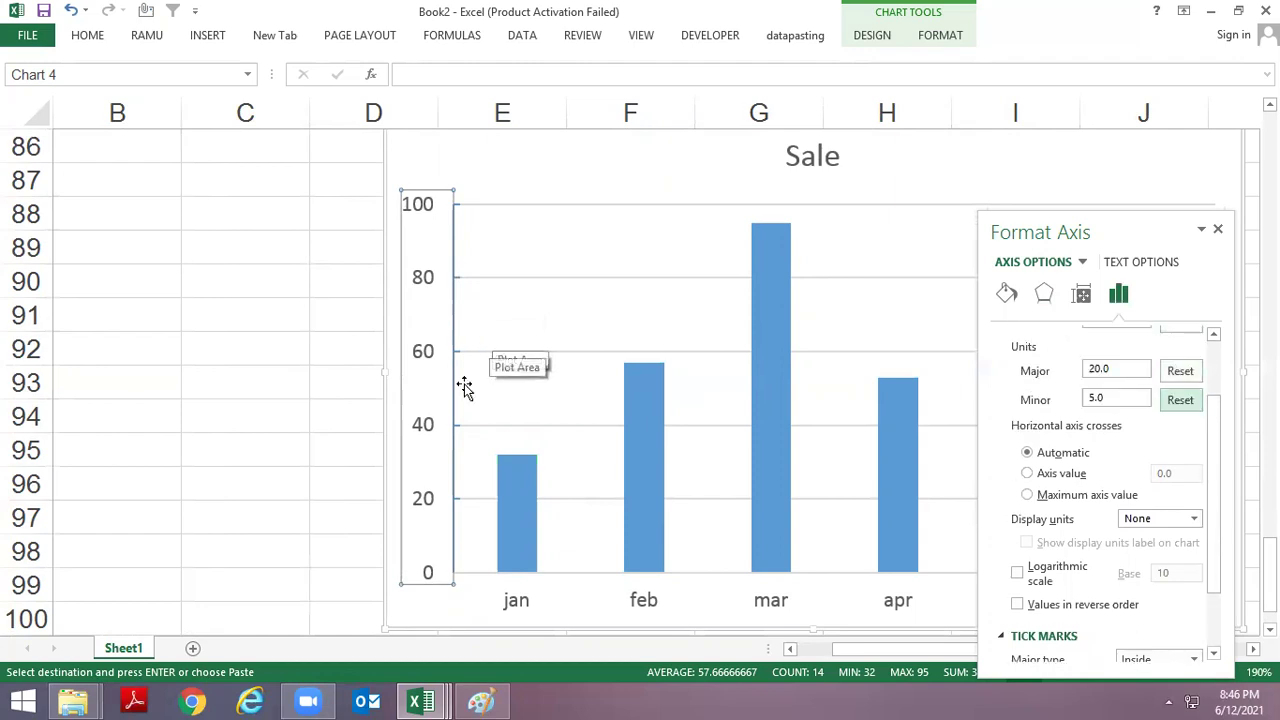
pyautogui.scroll(1, 460, 395)
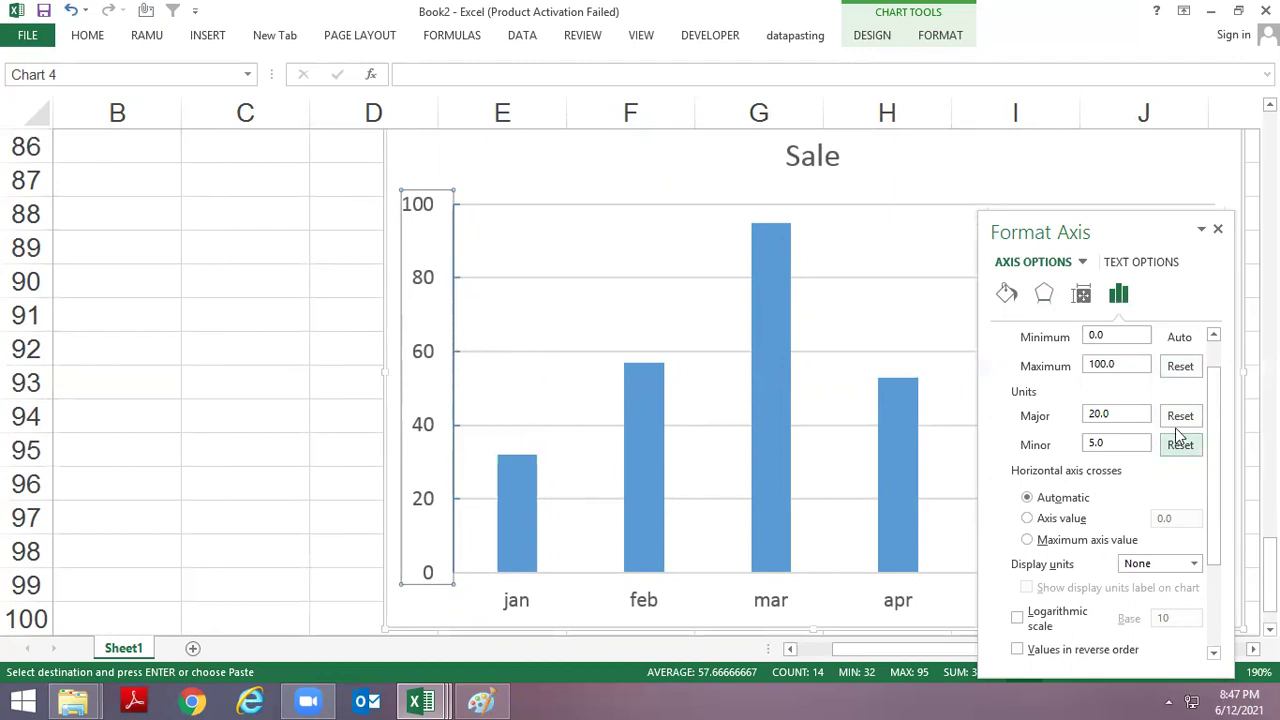
# Step: Set the vertical axis minor tick marks to Outside and close the Format Axis pane
pyautogui.moveTo(1216, 480); pyautogui.dragTo(1206, 552)
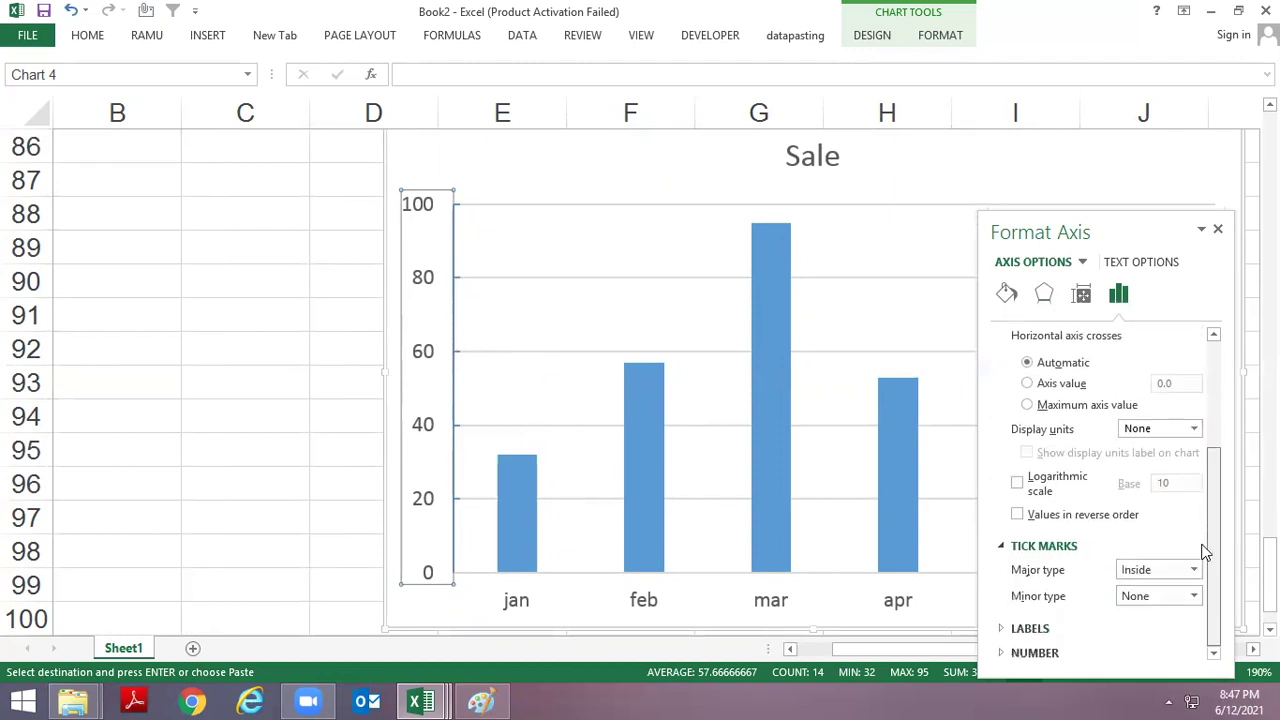
pyautogui.click(1194, 596)
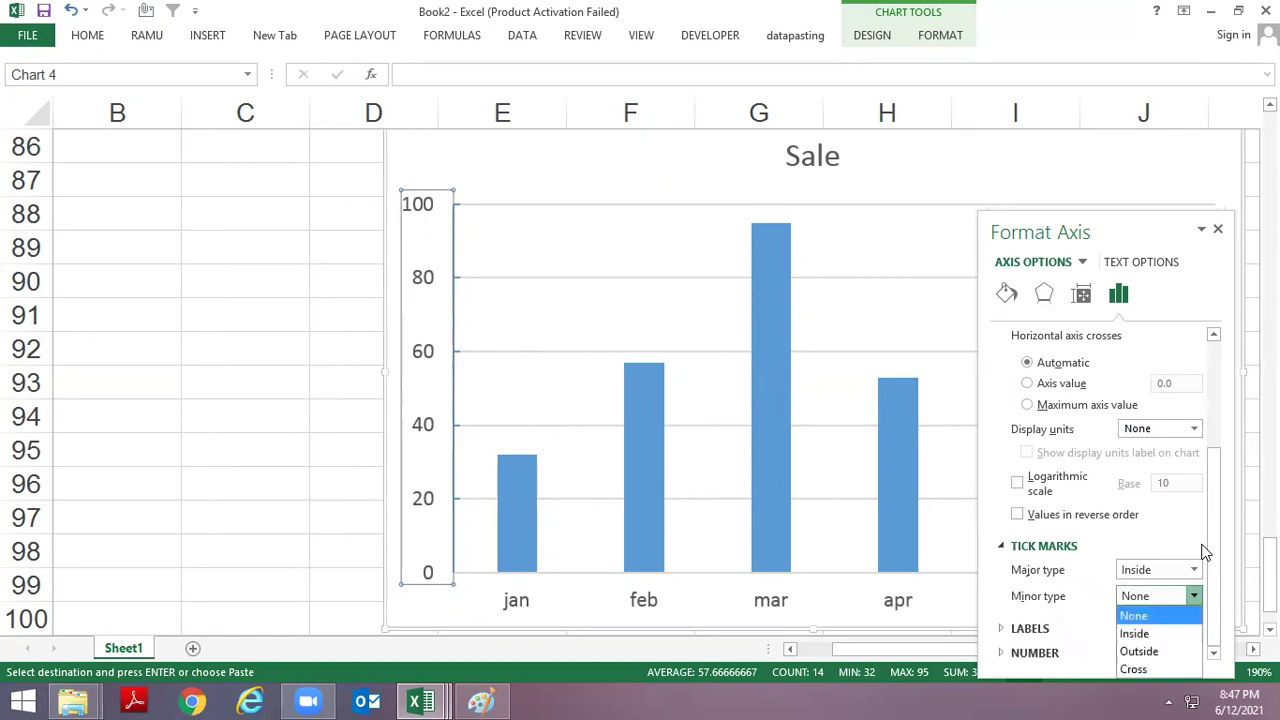
pyautogui.click(1152, 652)
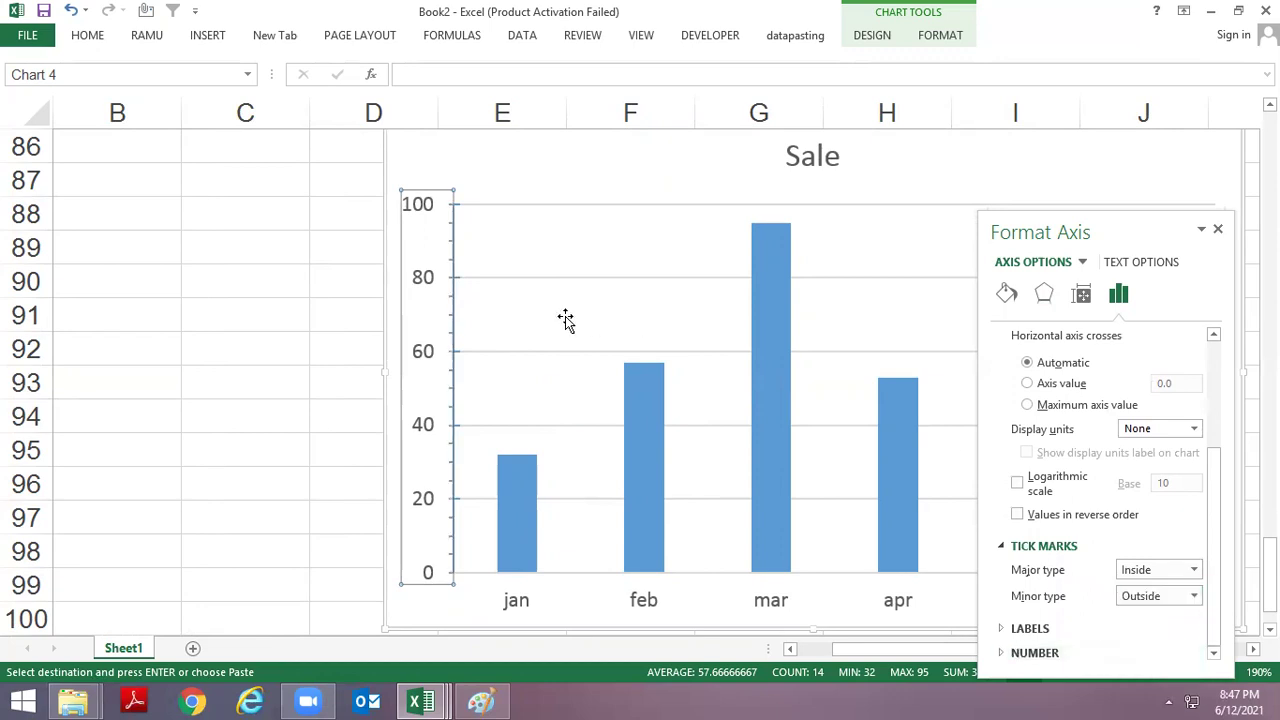
pyautogui.scroll(1, 446, 328)
pyautogui.scroll(1, 447, 335)
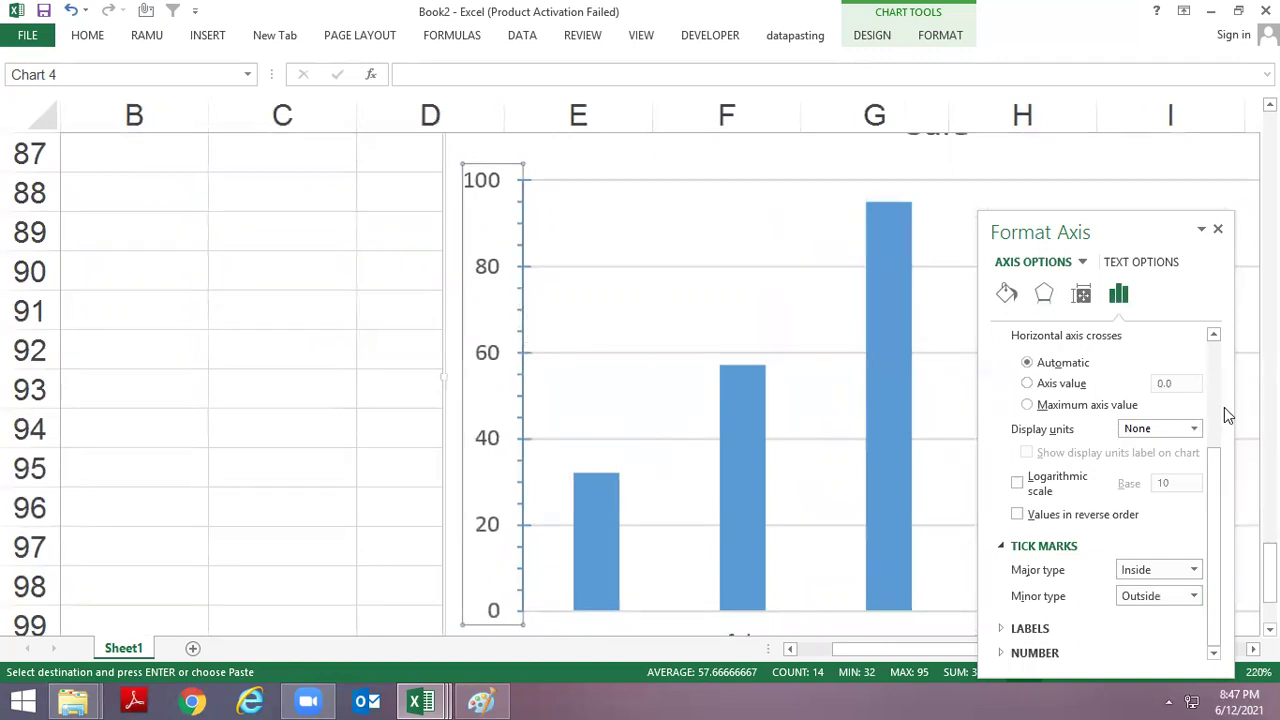
pyautogui.scroll(-1, 1224, 407)
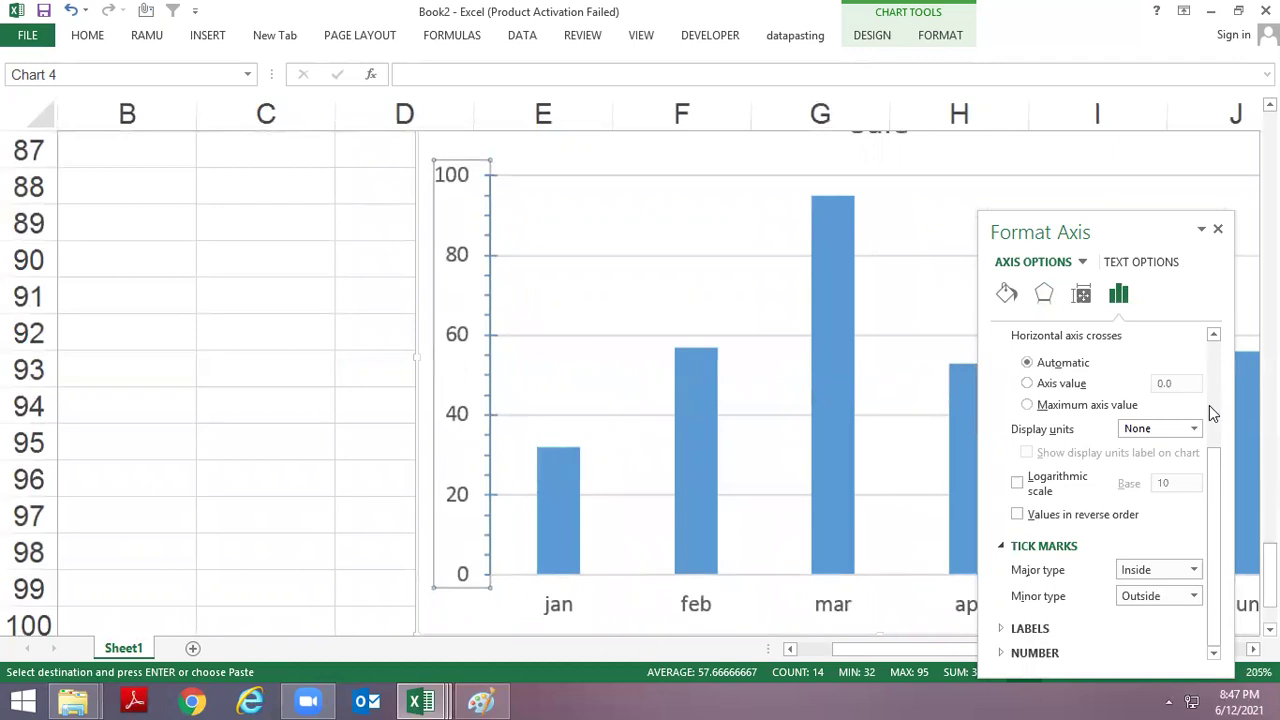
pyautogui.scroll(-1, 1209, 405)
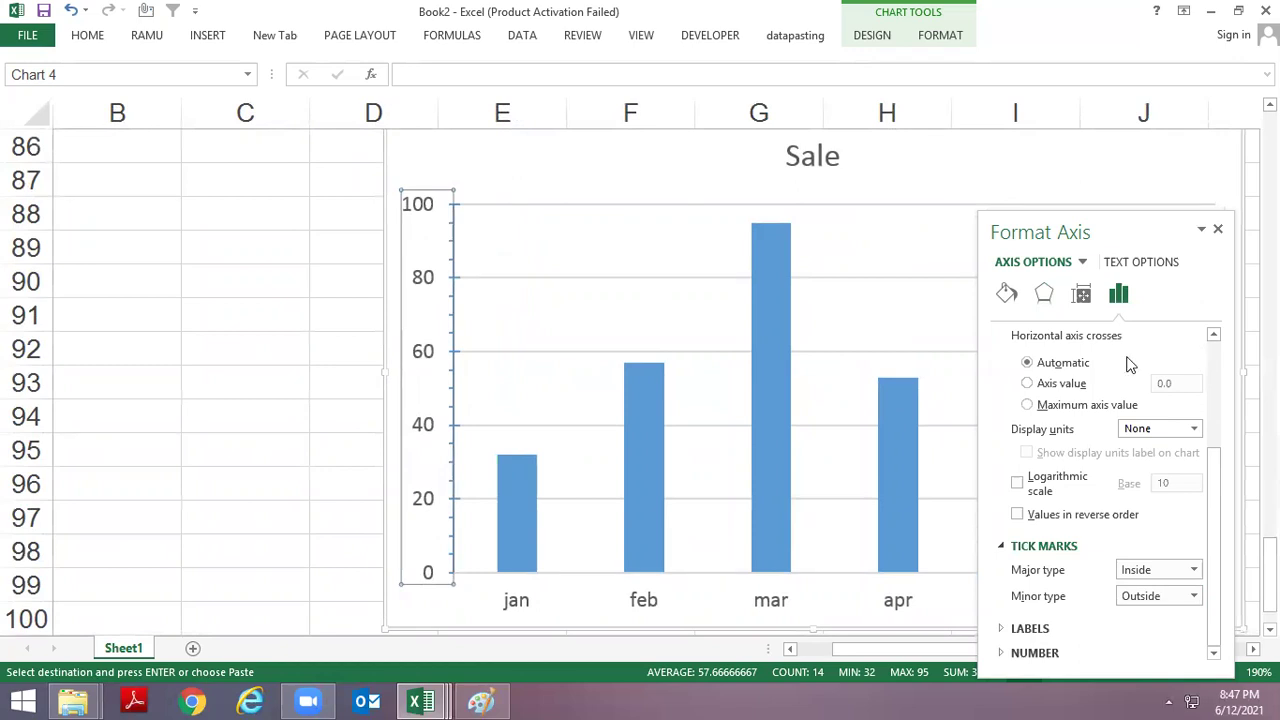
pyautogui.click(1215, 230)
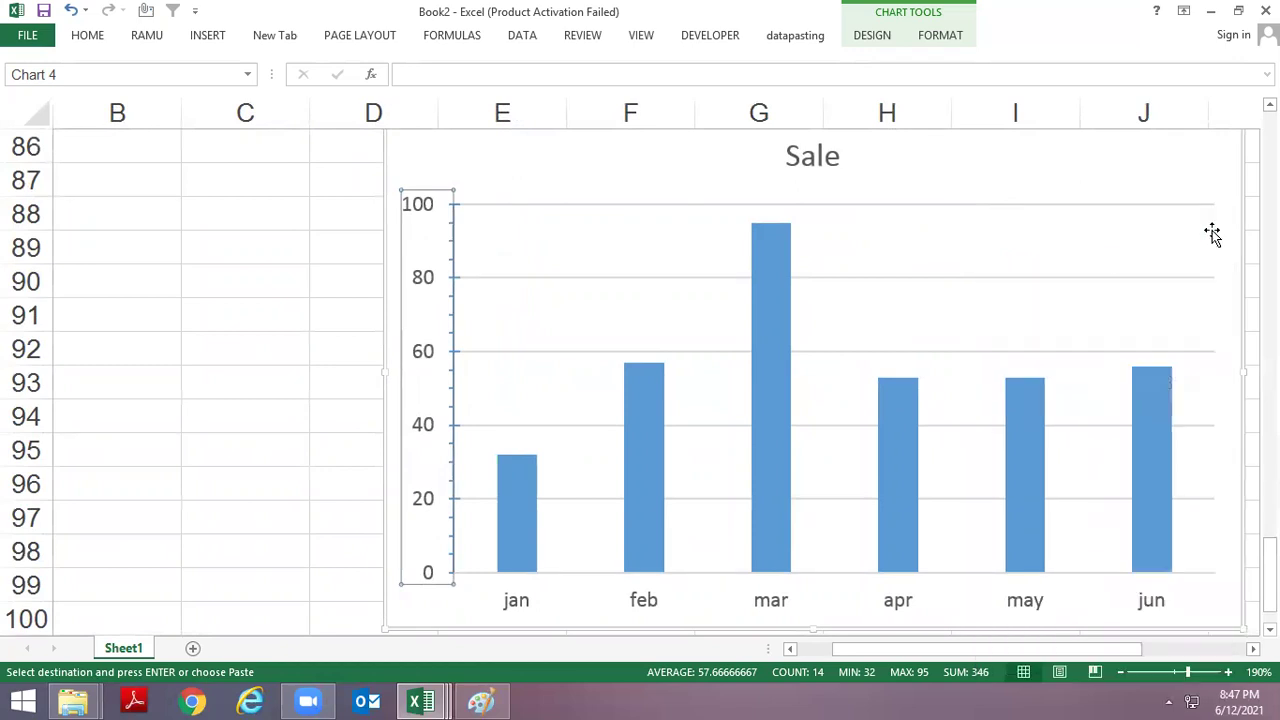
# Step: Switch from Book2 to the 1 CHART PRACTICE -1 workbook showing Sheet2's labelled Sale chart
pyautogui.scroll(-3, 644, 322)
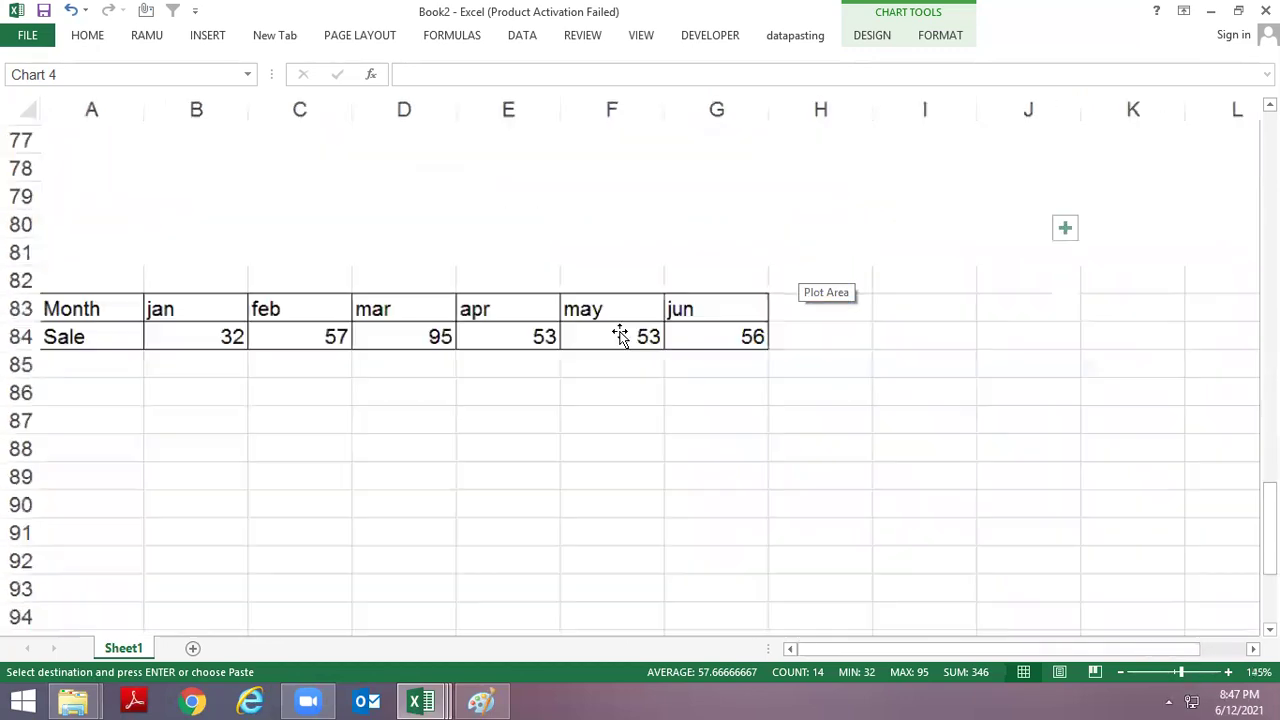
pyautogui.scroll(-1, 616, 340)
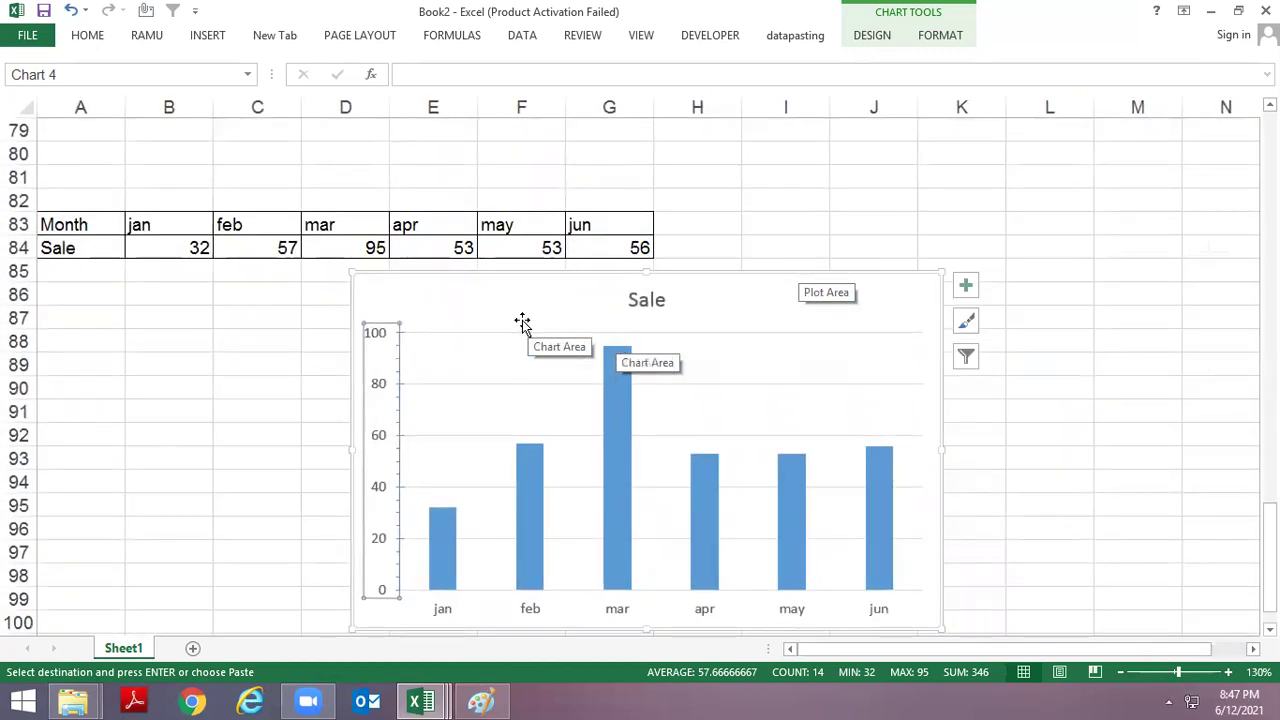
pyautogui.hotkey('alt', 'Tab')
pyautogui.hotkey('alt', 'Tab')
pyautogui.hotkey('alt', 'Tab')
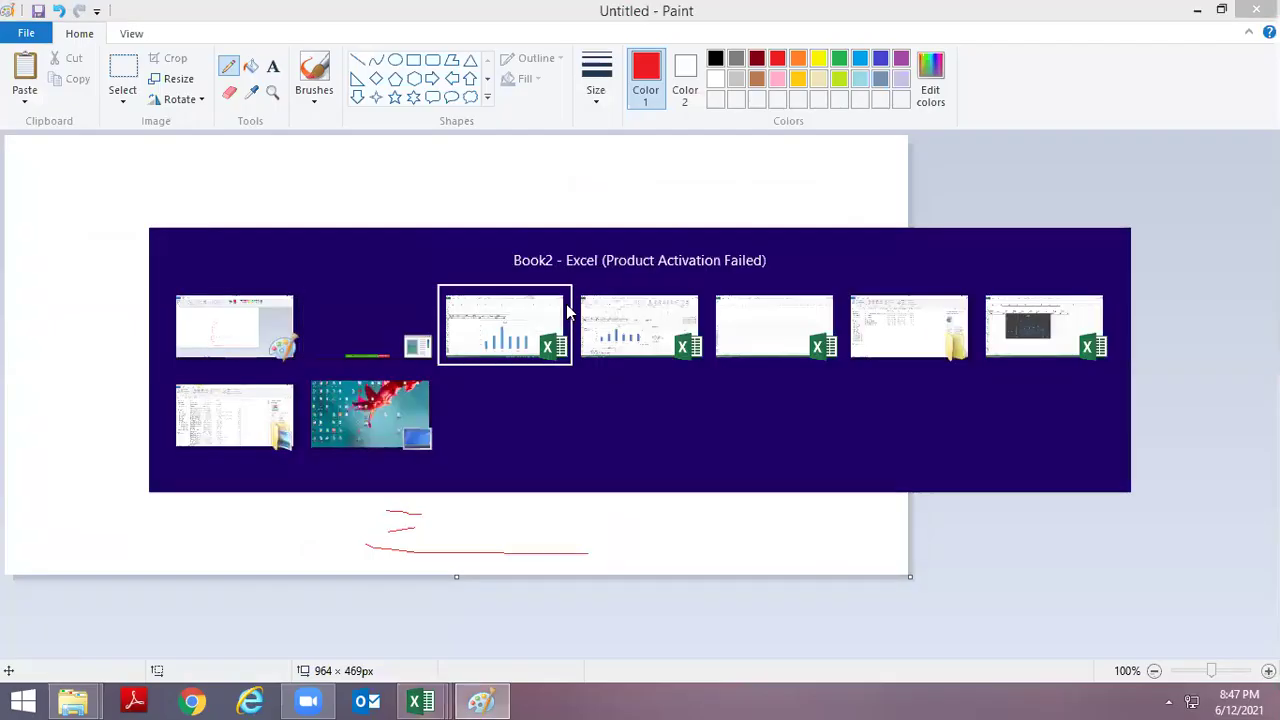
pyautogui.hotkey('alt', 'Tab')
pyautogui.hotkey('alt', 'Tab')
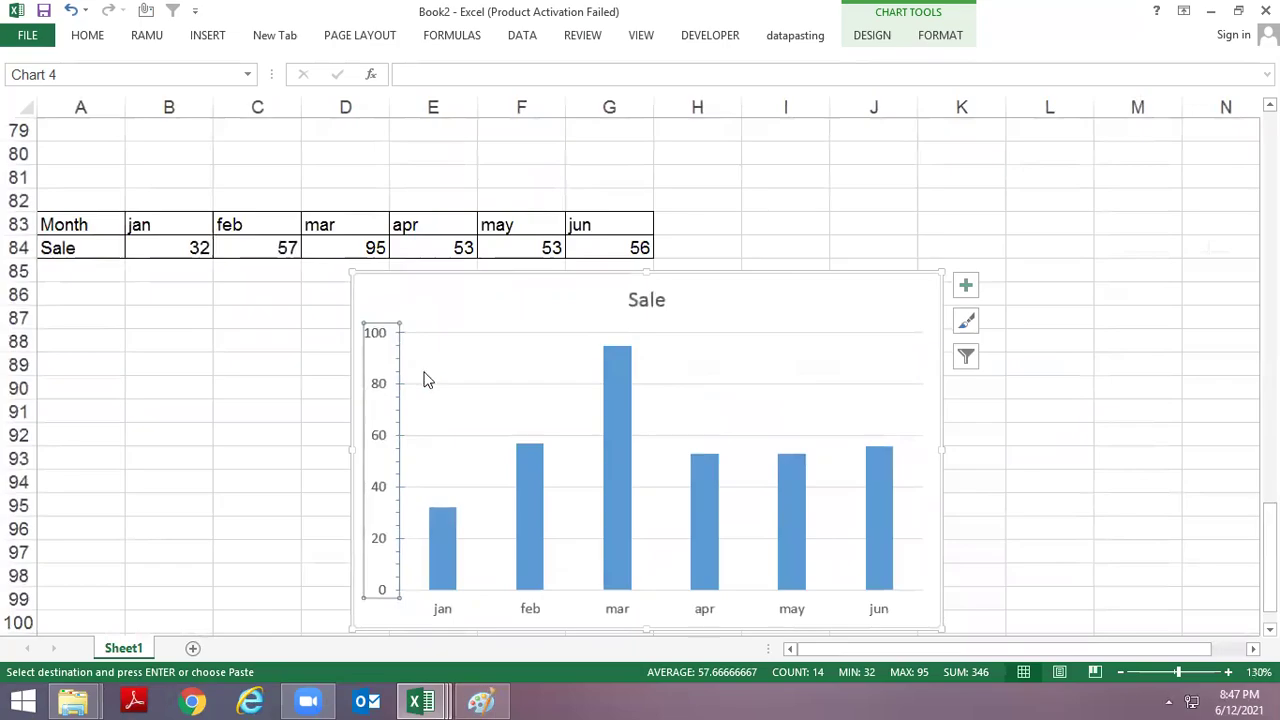
pyautogui.hotkey('alt', 'Tab')
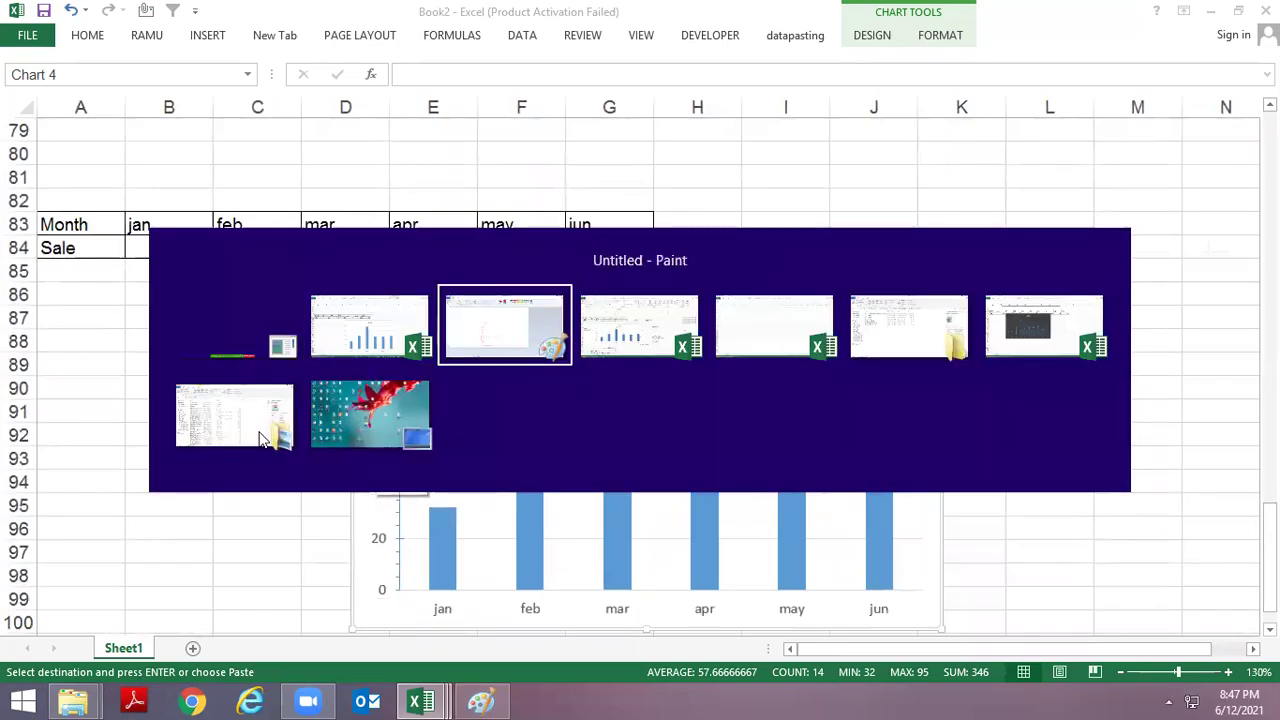
pyautogui.press('Escape')
pyautogui.scroll(-2, 500, 465)
# Step: Scroll through the Sheet2 notes and point out the Bounds and Units notes in A56 and A57
pyautogui.scroll(2, 520, 470)
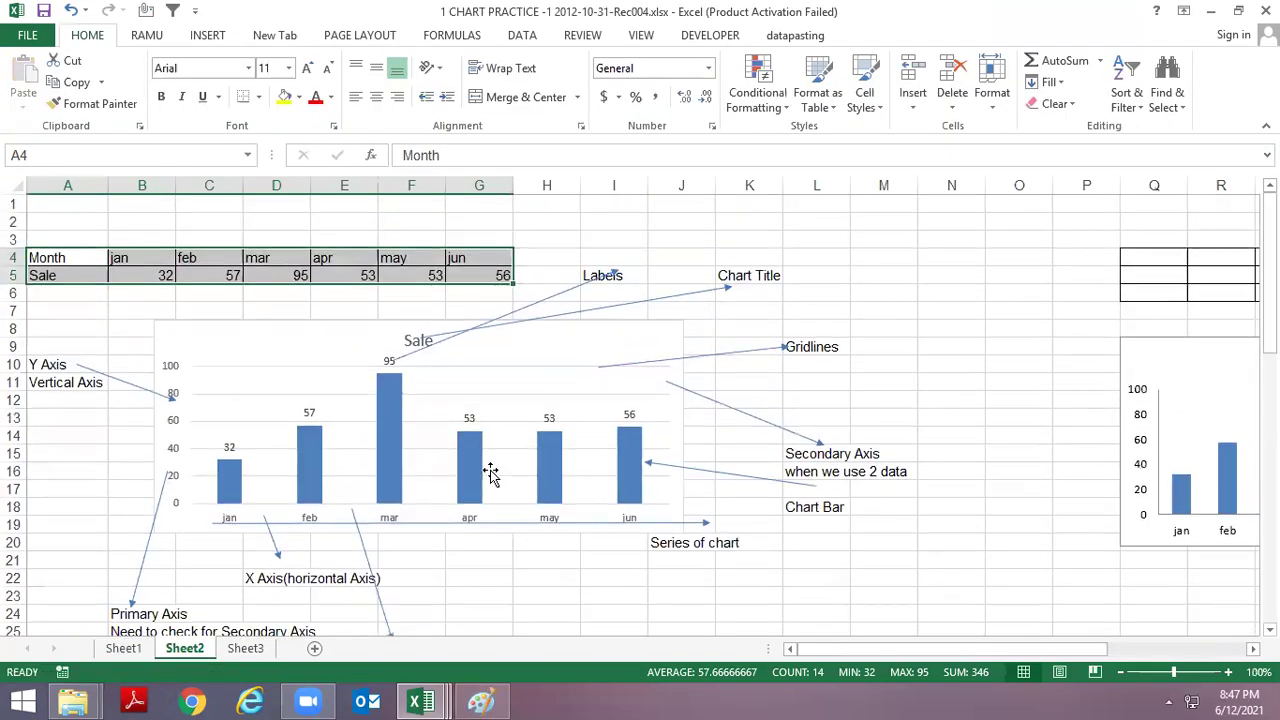
pyautogui.scroll(-3, 492, 475)
pyautogui.click(492, 475)
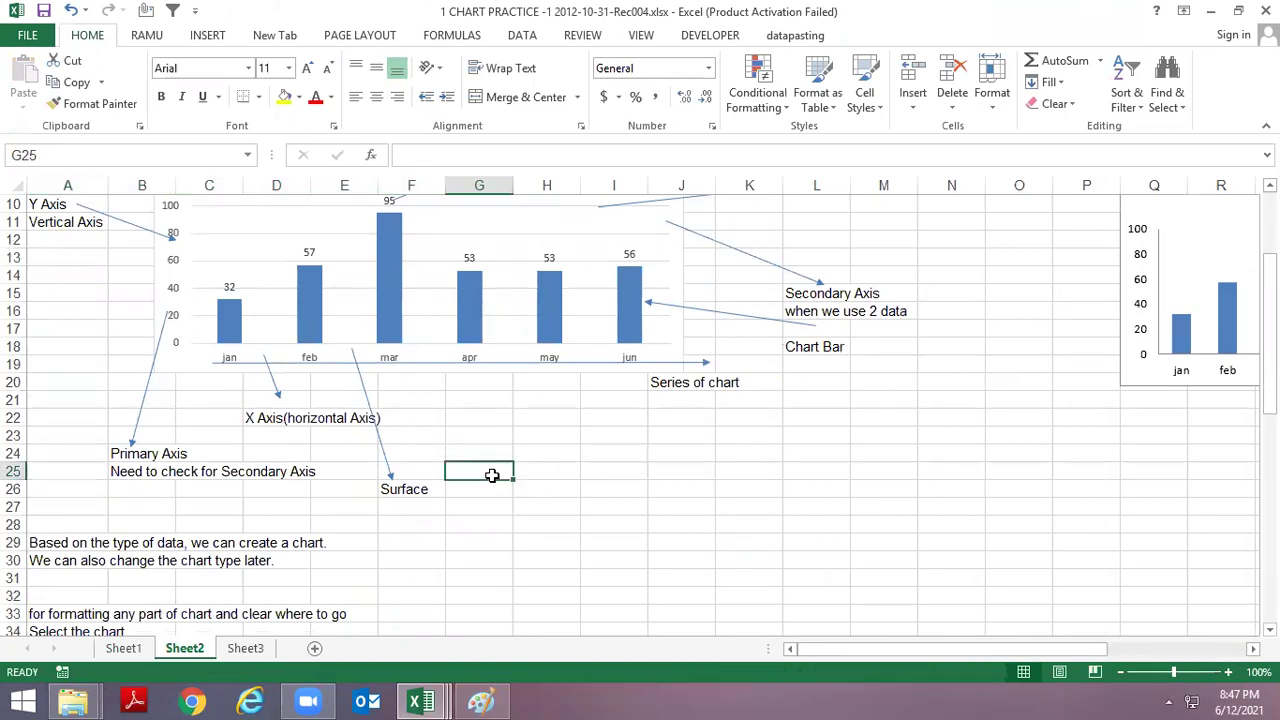
pyautogui.scroll(-3, 492, 475)
pyautogui.scroll(-1, 486, 500)
pyautogui.scroll(-3, 476, 480)
pyautogui.scroll(-3, 466, 463)
pyautogui.scroll(-4, 456, 440)
pyautogui.scroll(1, 451, 431)
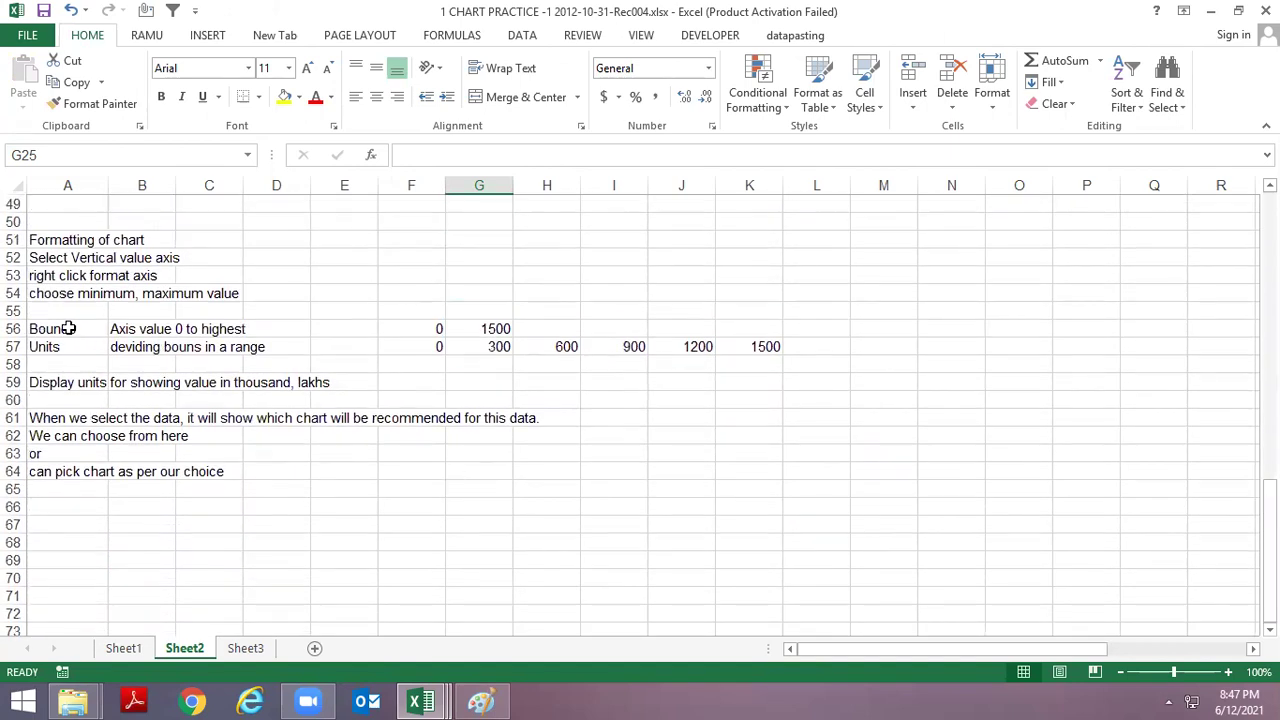
pyautogui.click(68, 328)
pyautogui.click(61, 347)
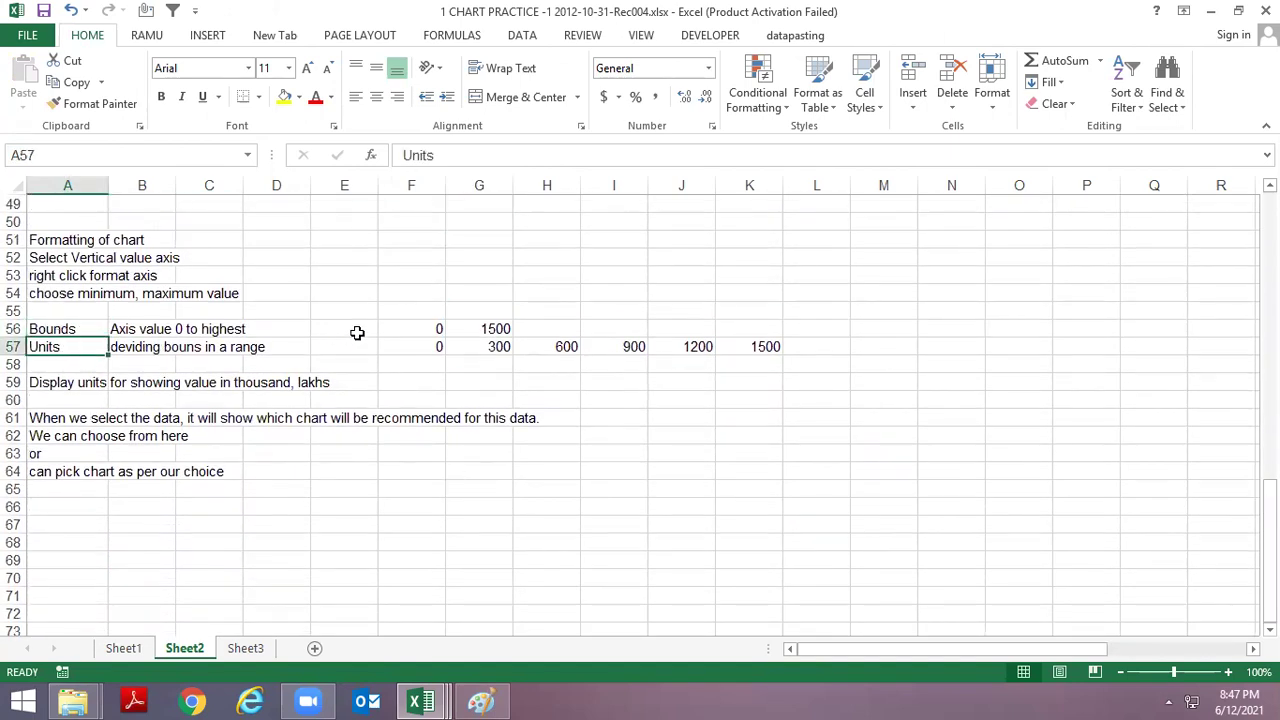
pyautogui.scroll(2, 357, 335)
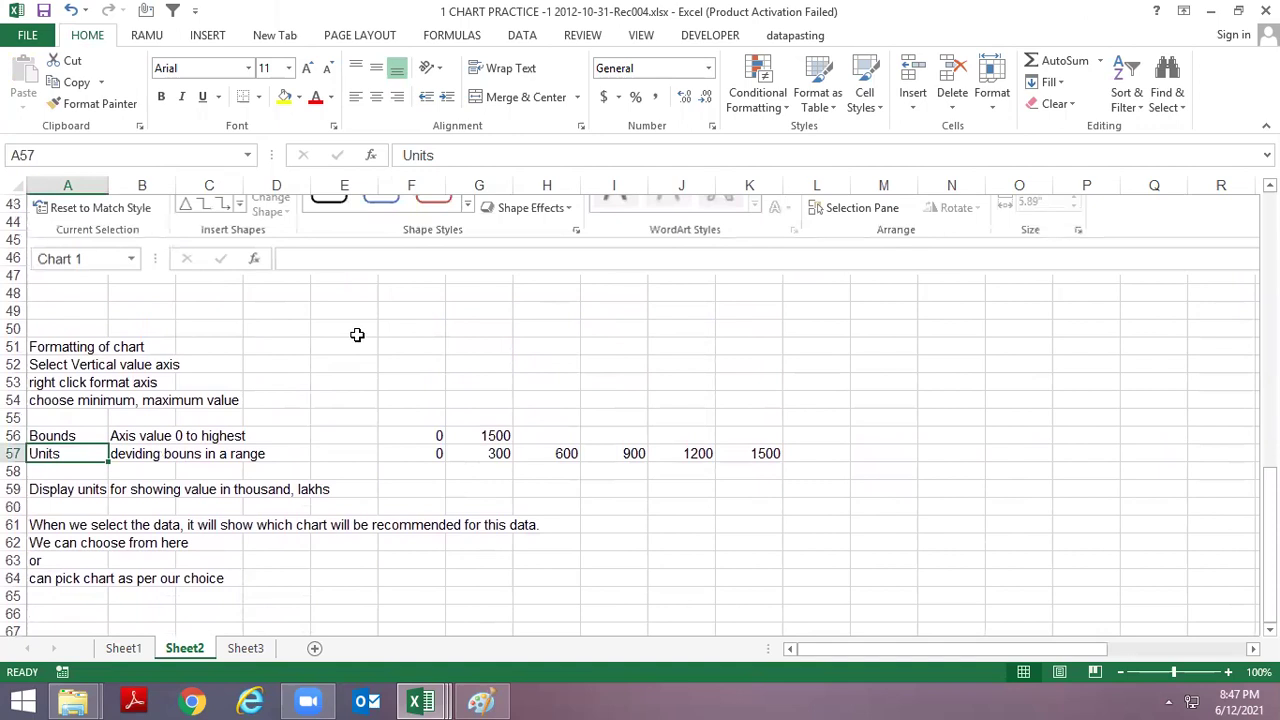
pyautogui.scroll(-2, 357, 335)
pyautogui.scroll(-1, 357, 335)
pyautogui.scroll(-2, 357, 335)
pyautogui.scroll(-8, 357, 335)
pyautogui.scroll(6, 357, 335)
pyautogui.scroll(-1, 357, 335)
pyautogui.scroll(6, 357, 335)
pyautogui.scroll(1, 357, 335)
# Step: On Sheet3, delete the folder path note from cell G1 and save the workbook
pyautogui.hotkey('ctrl', 'pagedown')
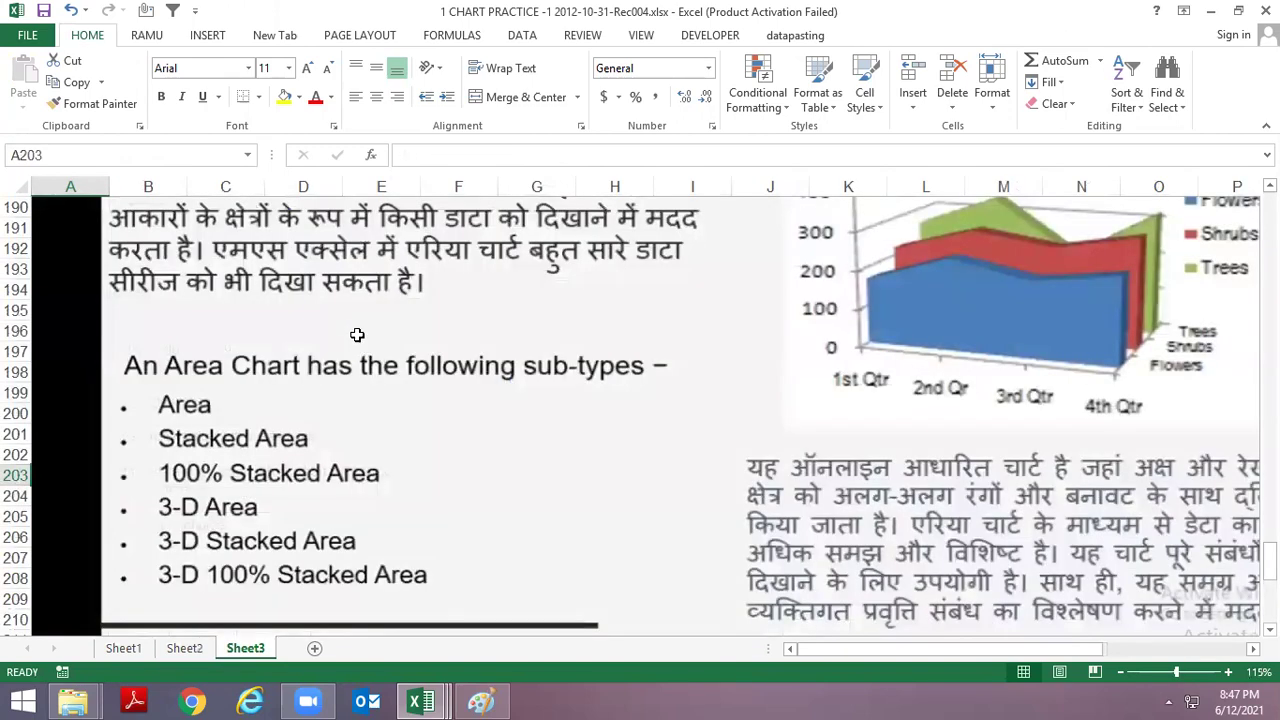
pyautogui.hotkey('ctrl', 'Home')
pyautogui.scroll(1, 395, 430)
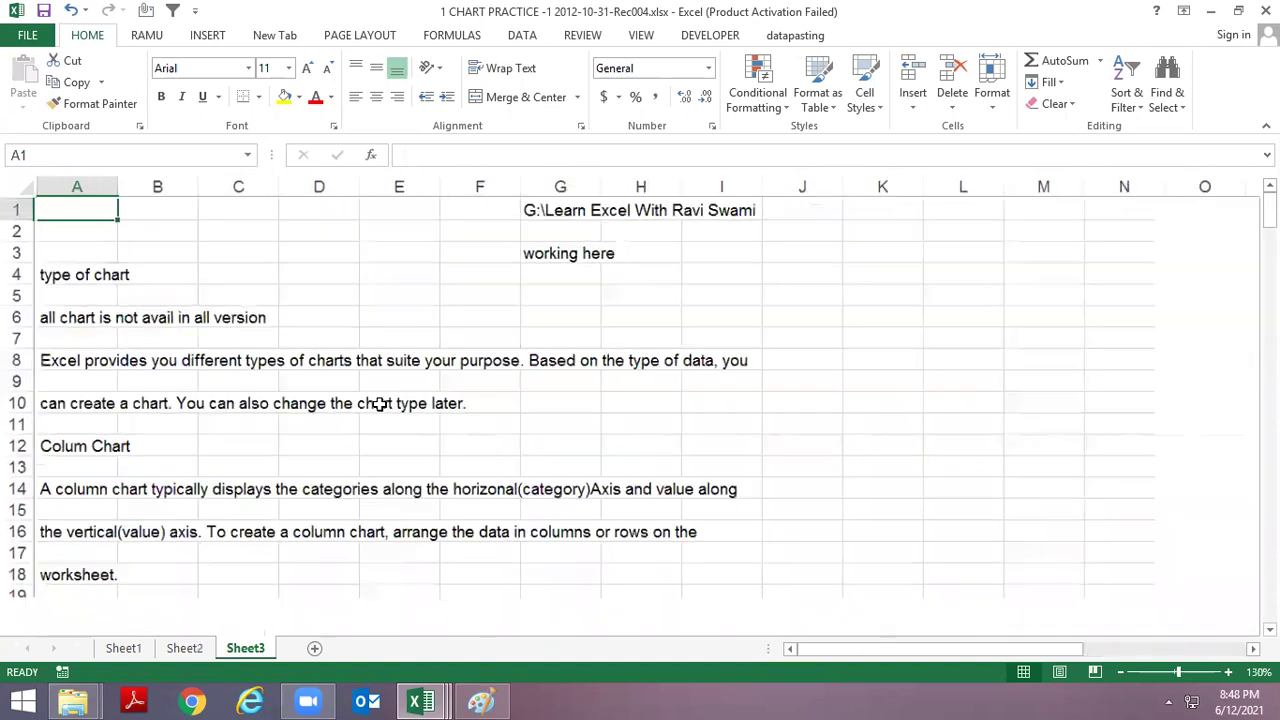
pyautogui.click(606, 210)
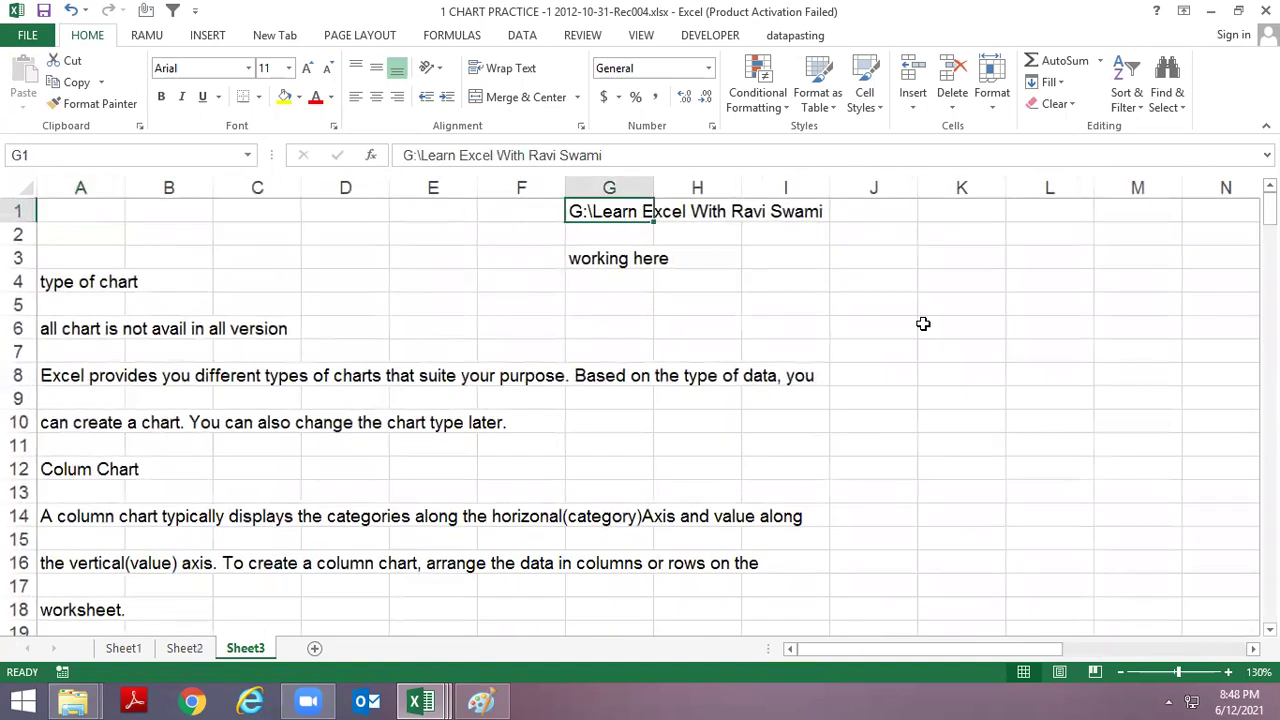
pyautogui.press('Delete')
pyautogui.press('Left')
pyautogui.press('Left')
pyautogui.press('Down')
pyautogui.press('Down')
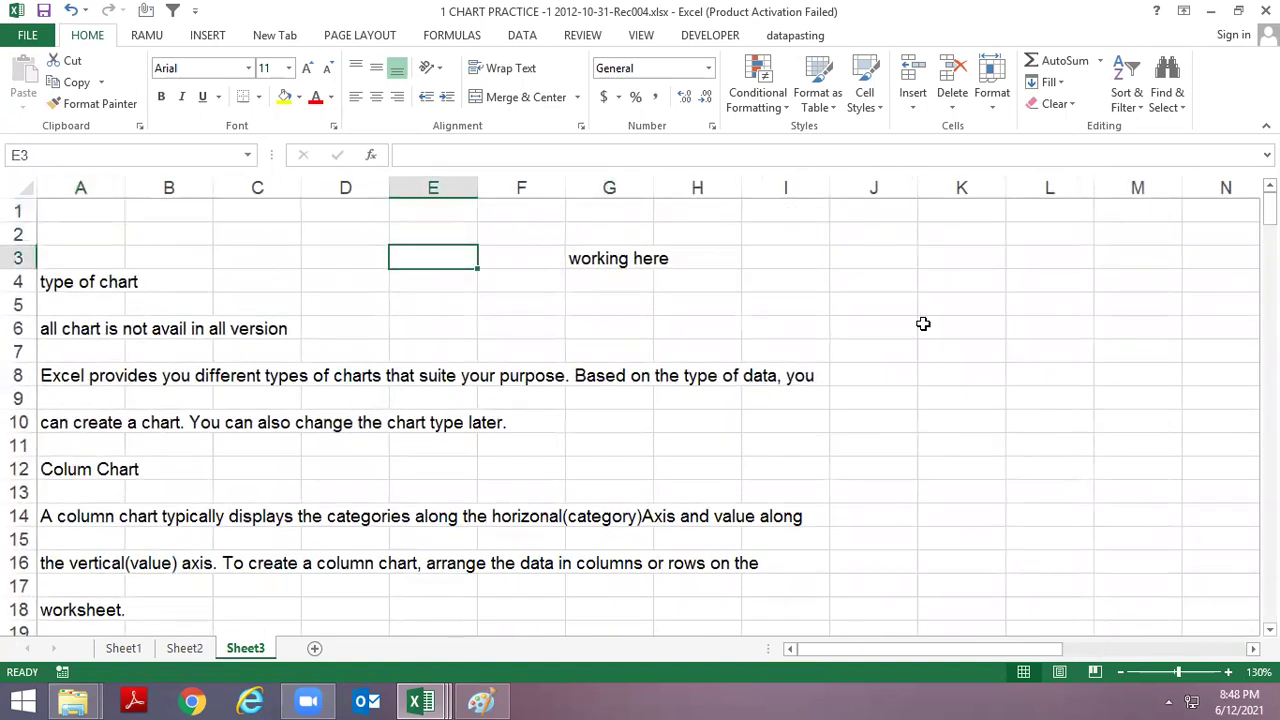
pyautogui.press('Left')
pyautogui.press('Left')
pyautogui.press('Left')
pyautogui.press('Down')
pyautogui.press('Down')
pyautogui.press('Right')
pyautogui.press('Right')
pyautogui.press('Left')
pyautogui.press('Left')
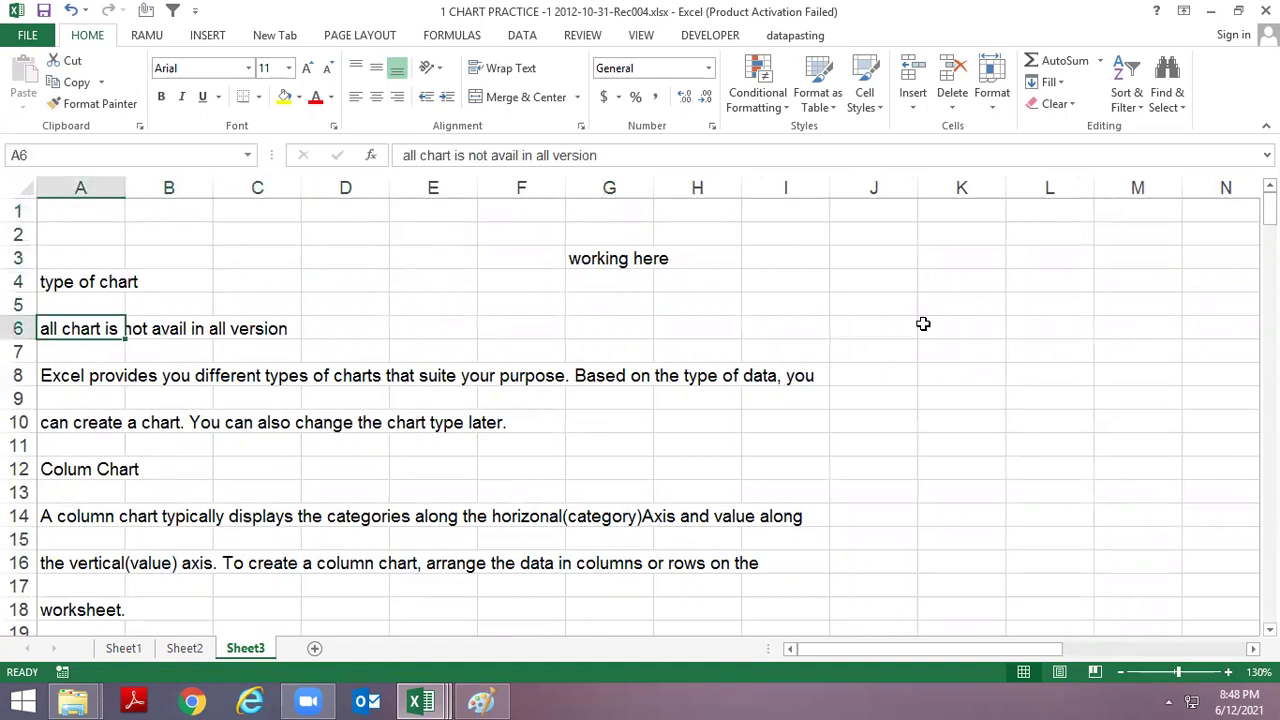
pyautogui.hotkey('ctrl', 's')
# Step: Check Recommended Charts on the INSERT tab, find none available, and close the Insert Chart dialog
pyautogui.click(222, 37)
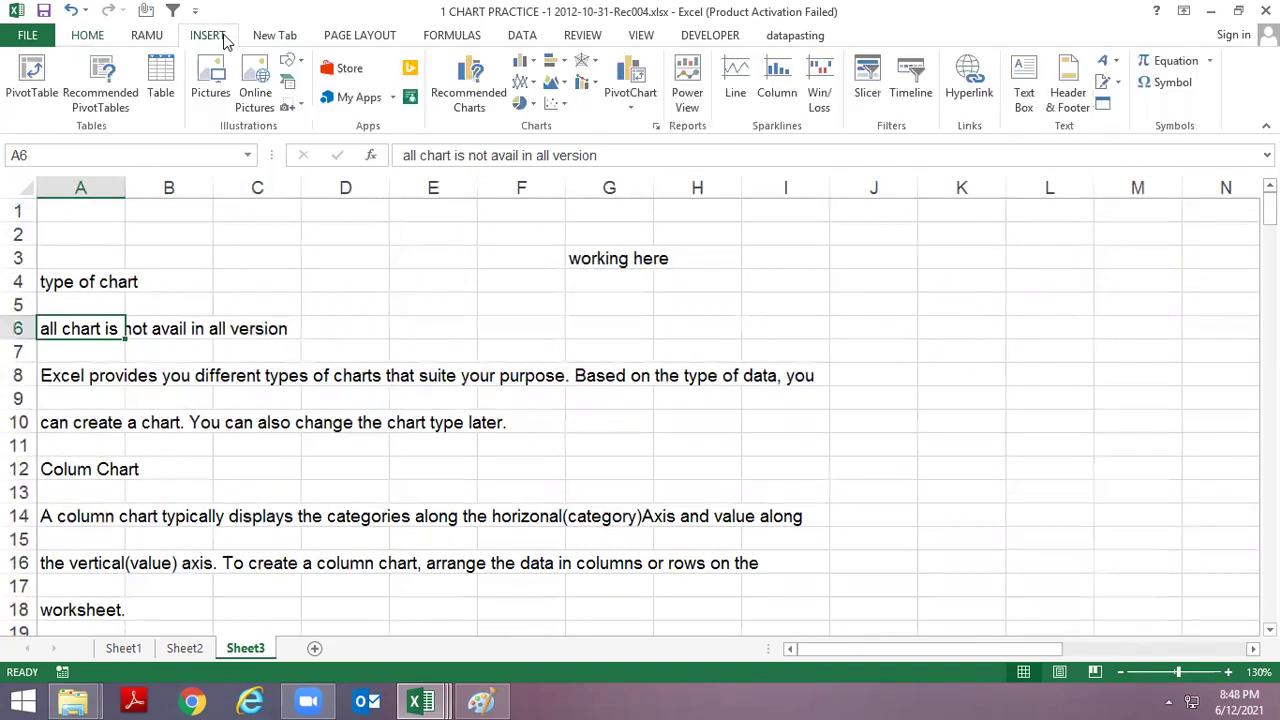
pyautogui.click(476, 72)
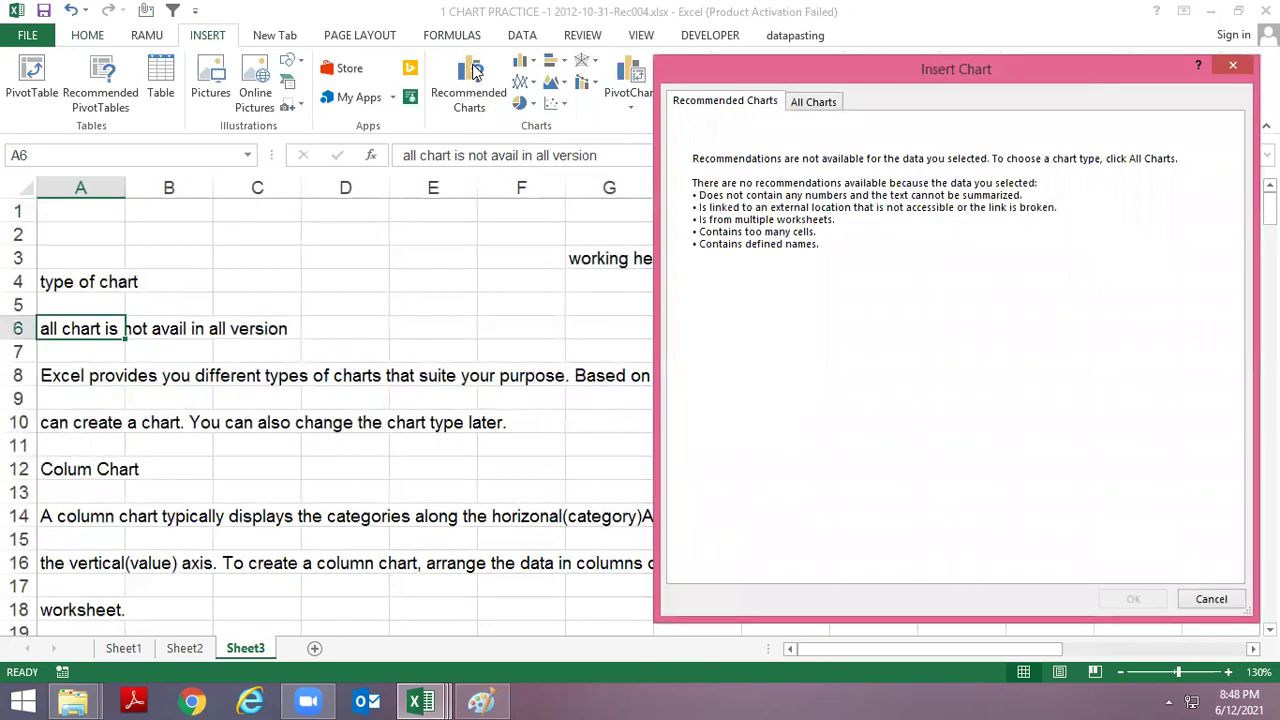
pyautogui.press('Escape')
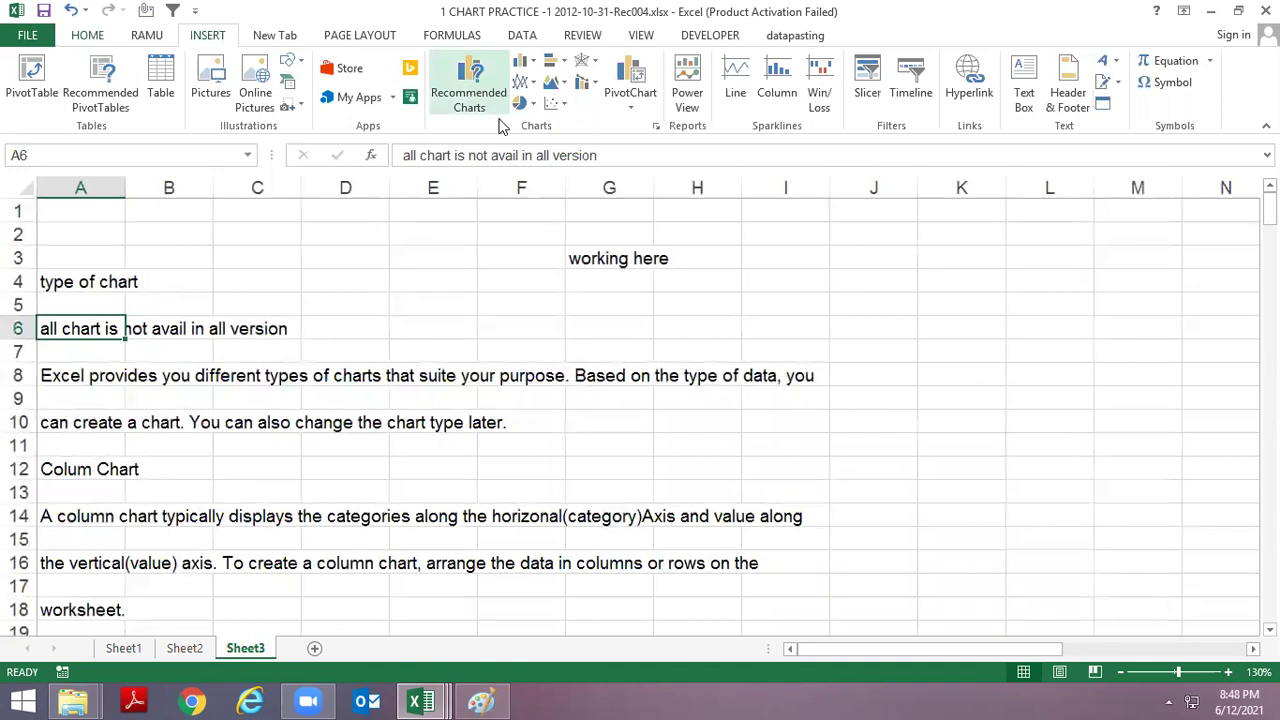
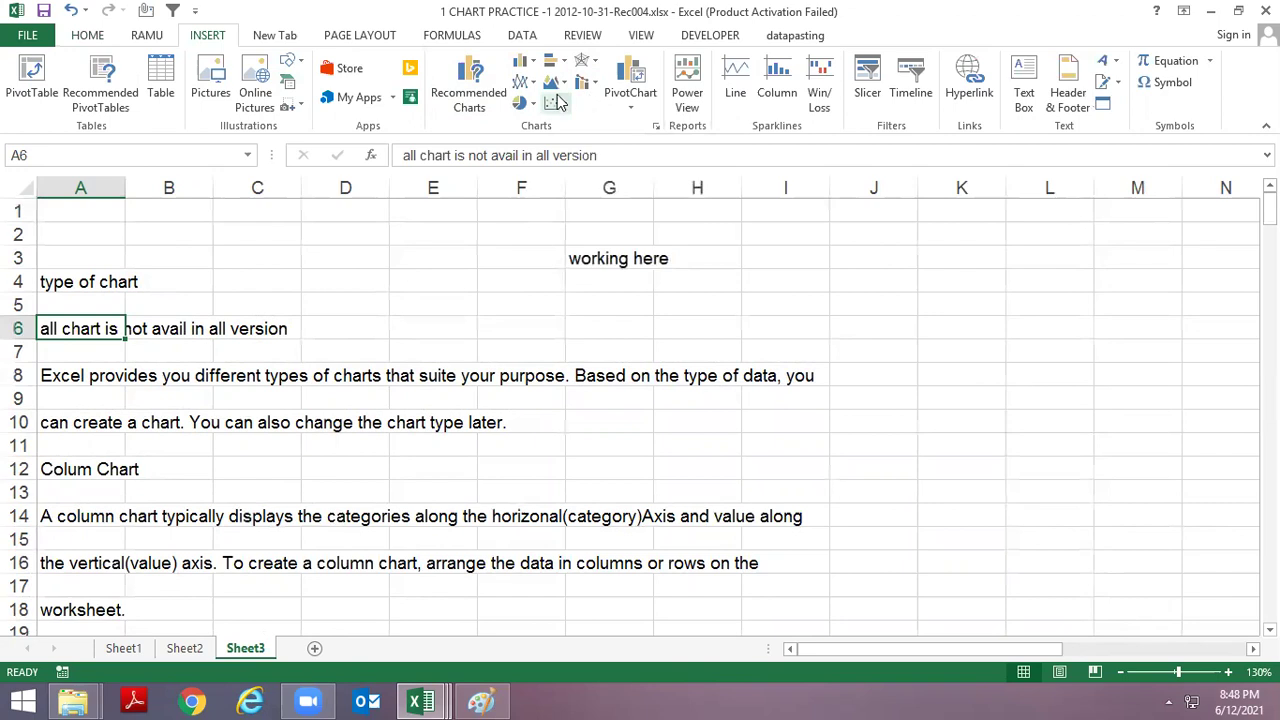
# Step: Preview the scatter and bubble chart types, then read down the sheet's explanatory notes from A8
pyautogui.click(556, 103)
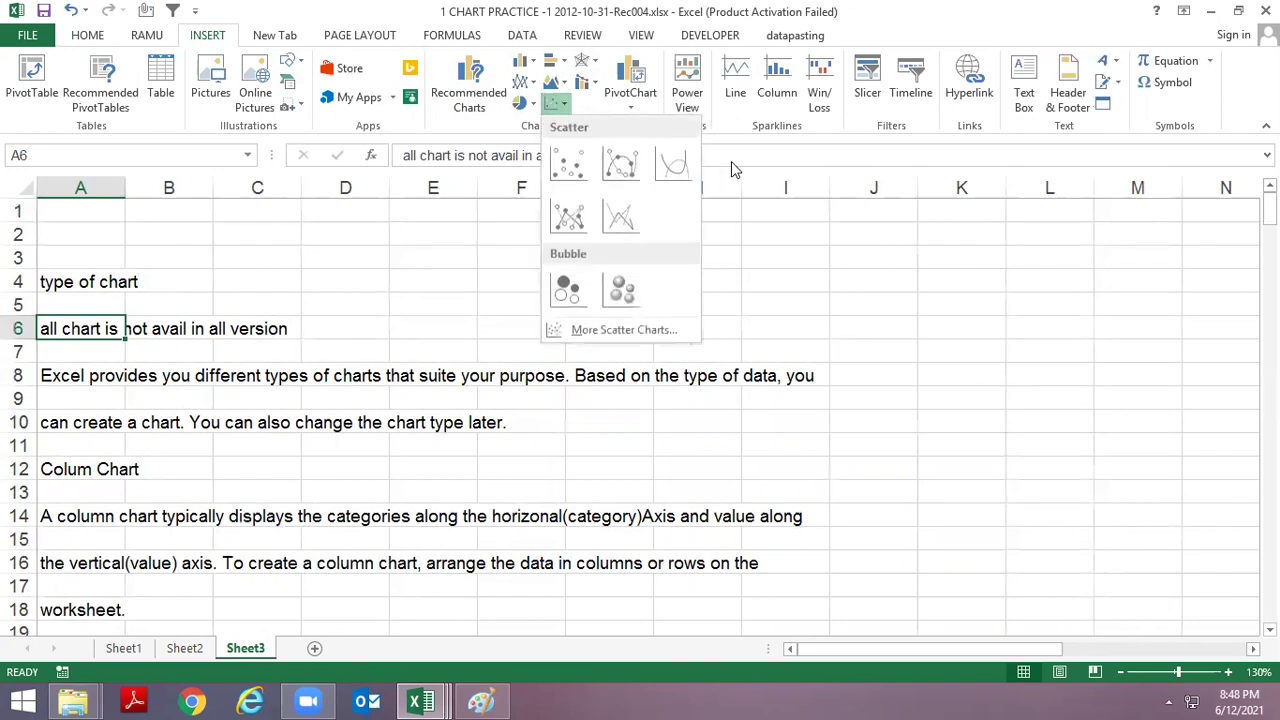
pyautogui.click(797, 248)
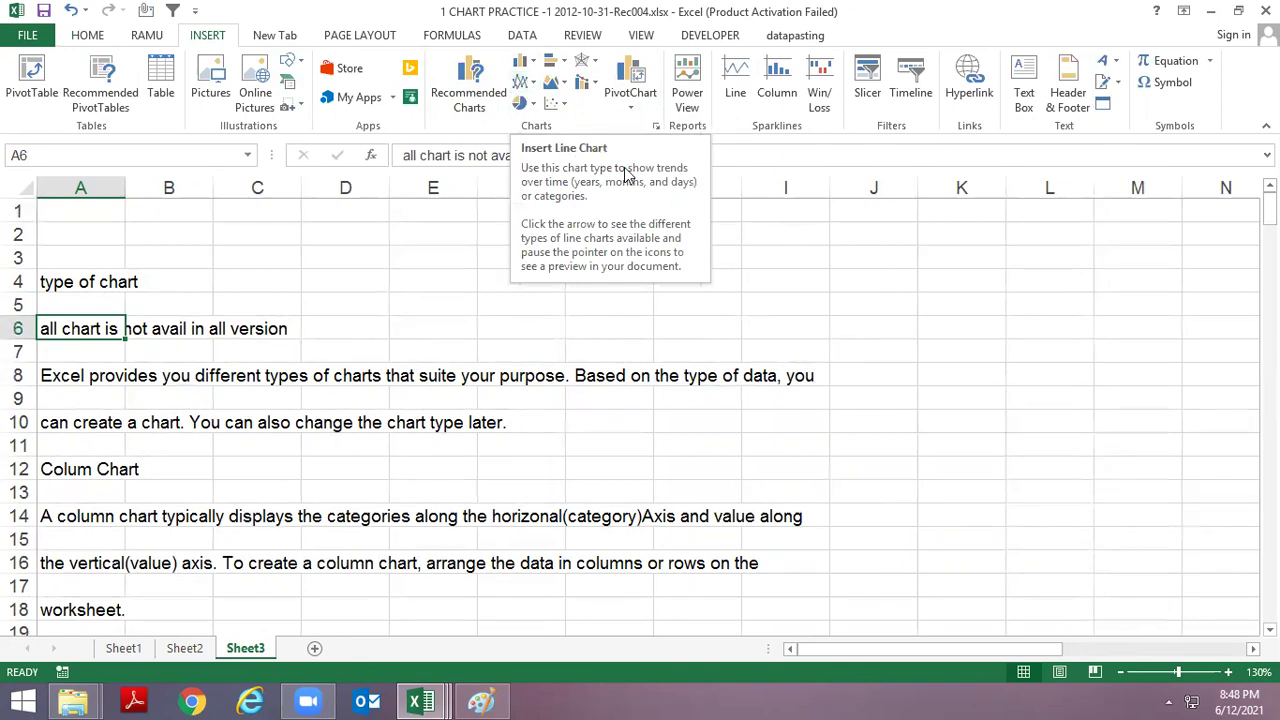
pyautogui.click(74, 391)
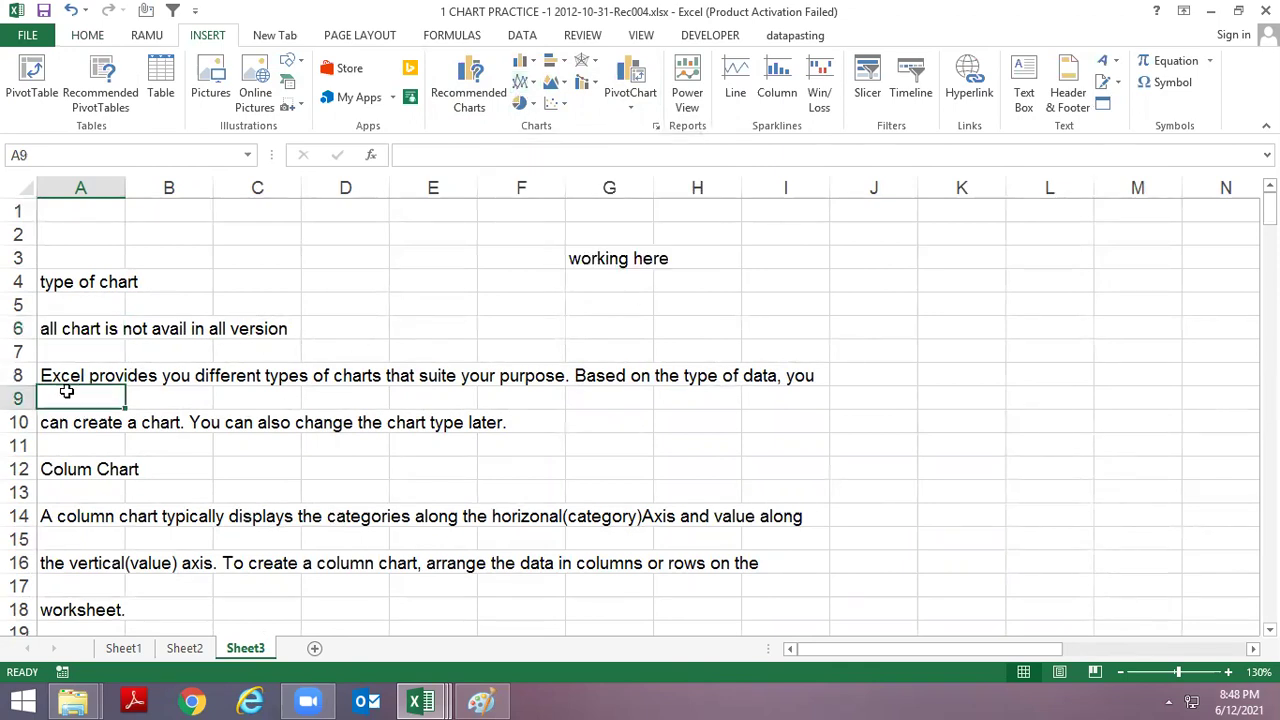
pyautogui.click(75, 377)
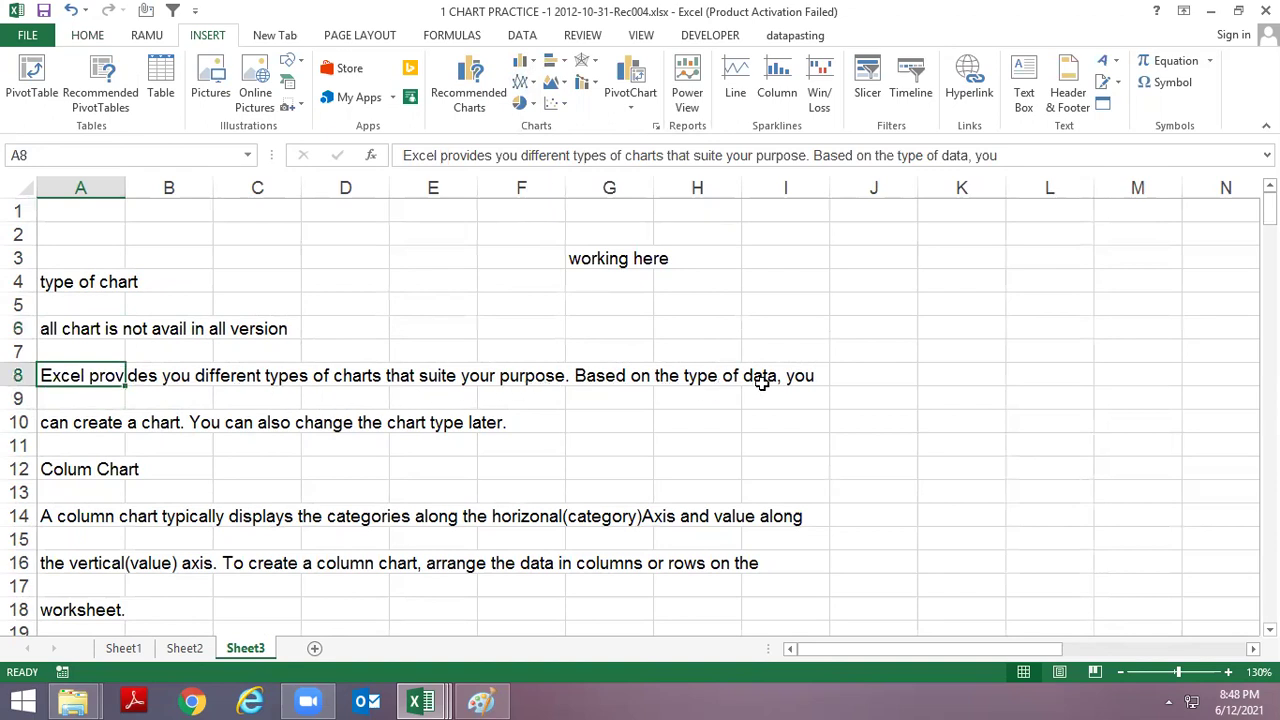
pyautogui.scroll(-2, 132, 487)
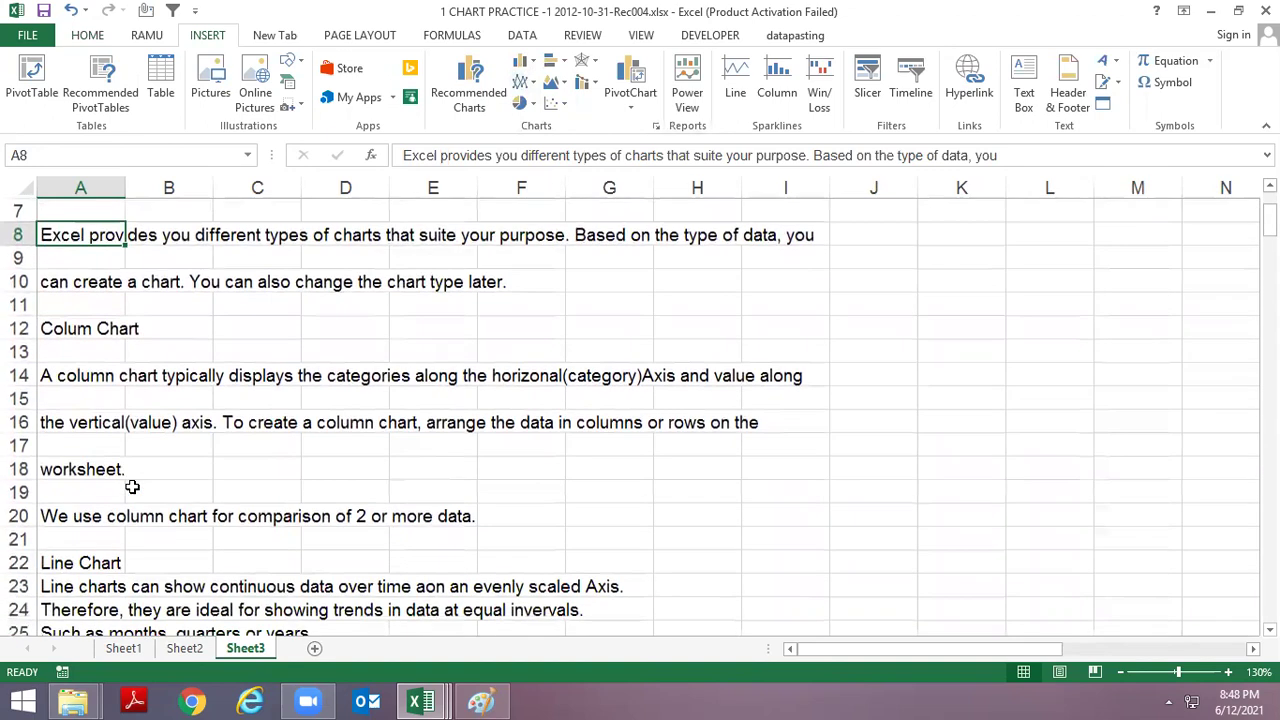
pyautogui.scroll(-2, 160, 436)
pyautogui.scroll(-2, 160, 436)
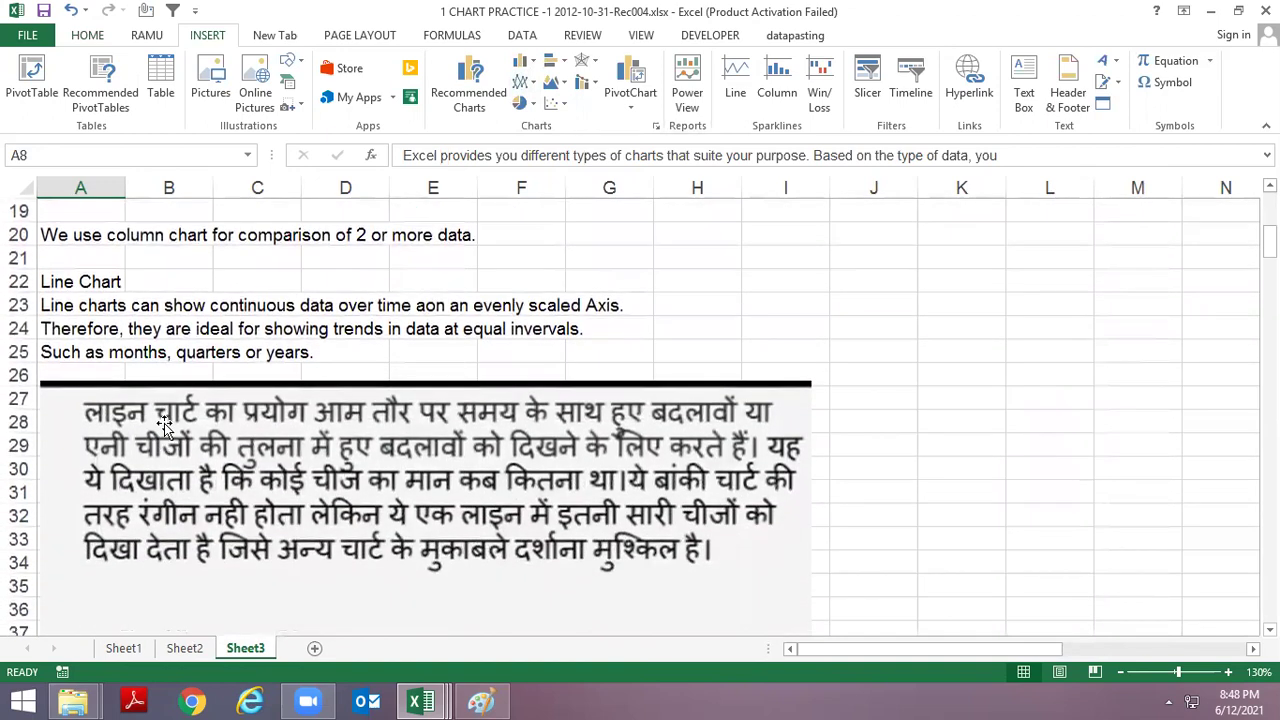
pyautogui.scroll(-6, 209, 358)
pyautogui.scroll(-6, 209, 358)
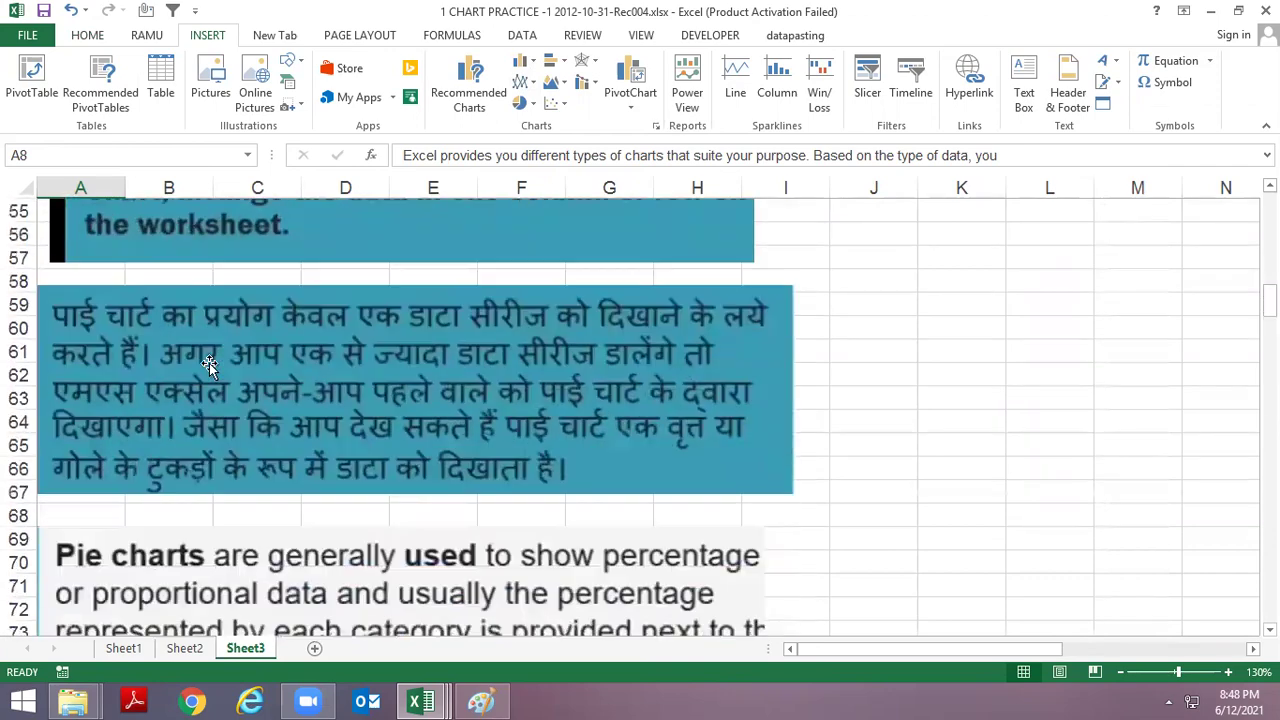
pyautogui.scroll(-3, 209, 363)
pyautogui.scroll(-3, 209, 363)
pyautogui.scroll(-2, 215, 385)
pyautogui.scroll(-1, 215, 385)
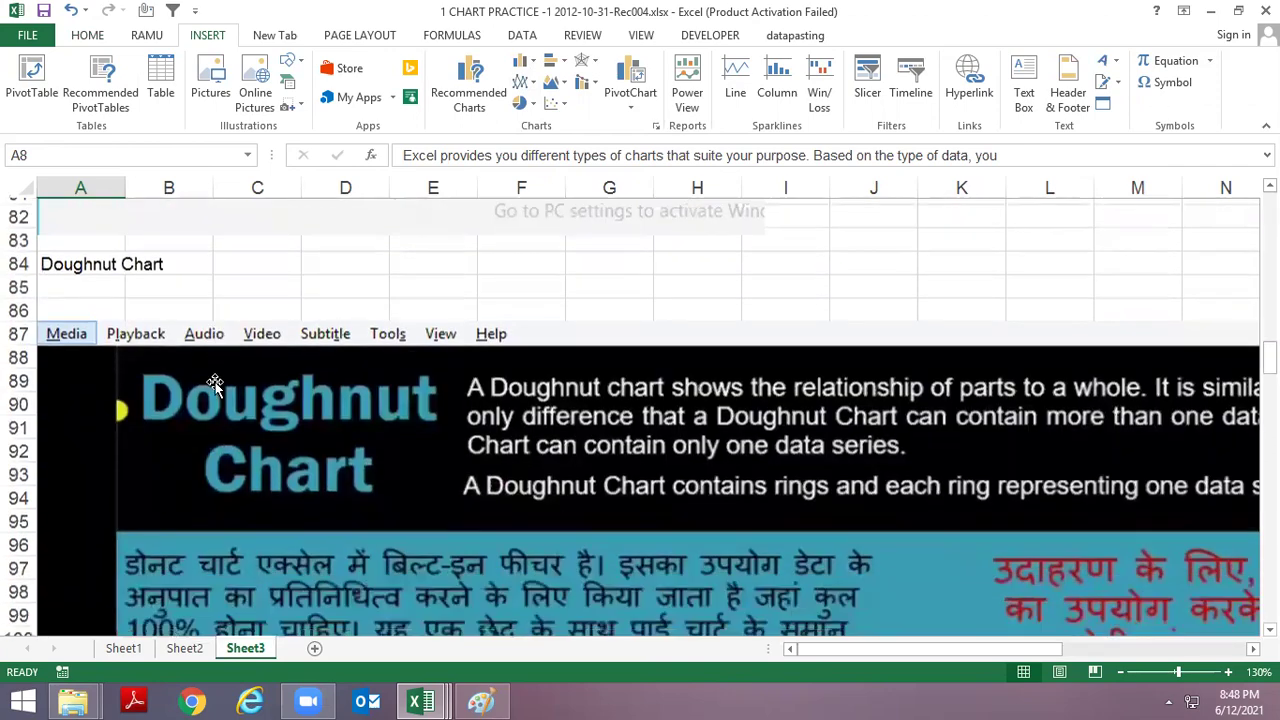
pyautogui.scroll(-6, 215, 382)
pyautogui.scroll(-3, 215, 382)
pyautogui.scroll(-7, 219, 390)
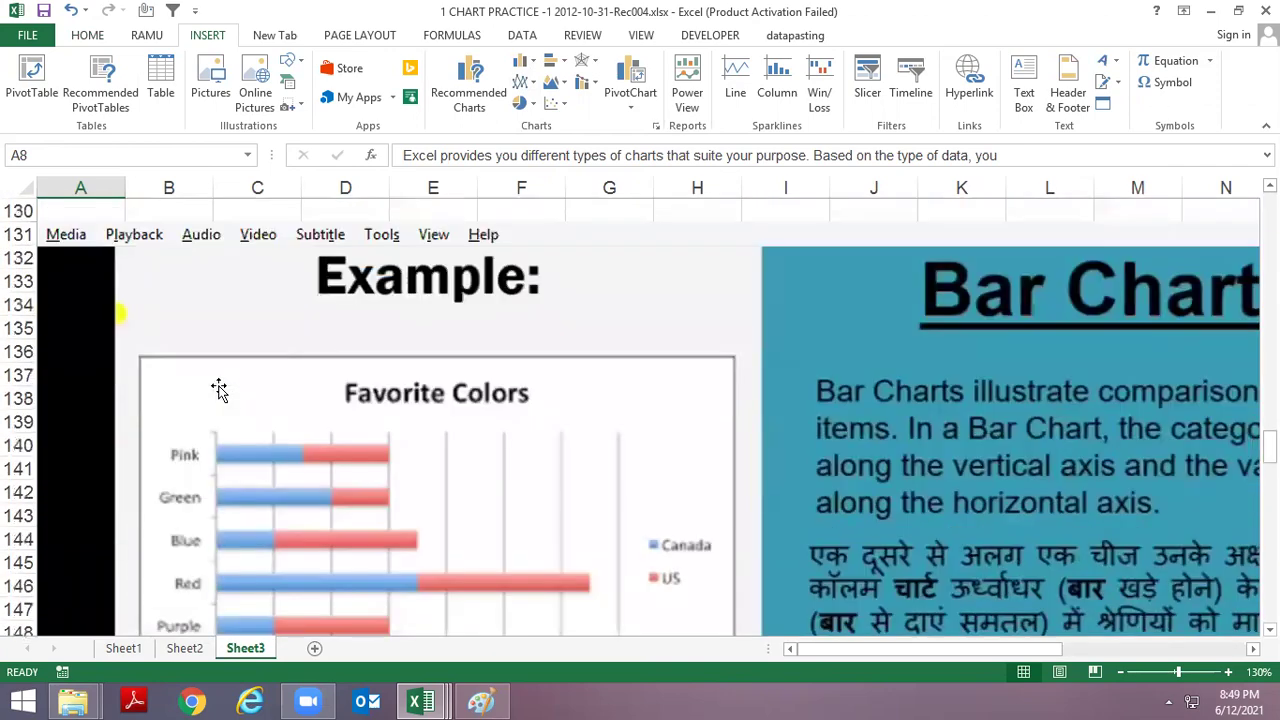
pyautogui.scroll(-6, 219, 390)
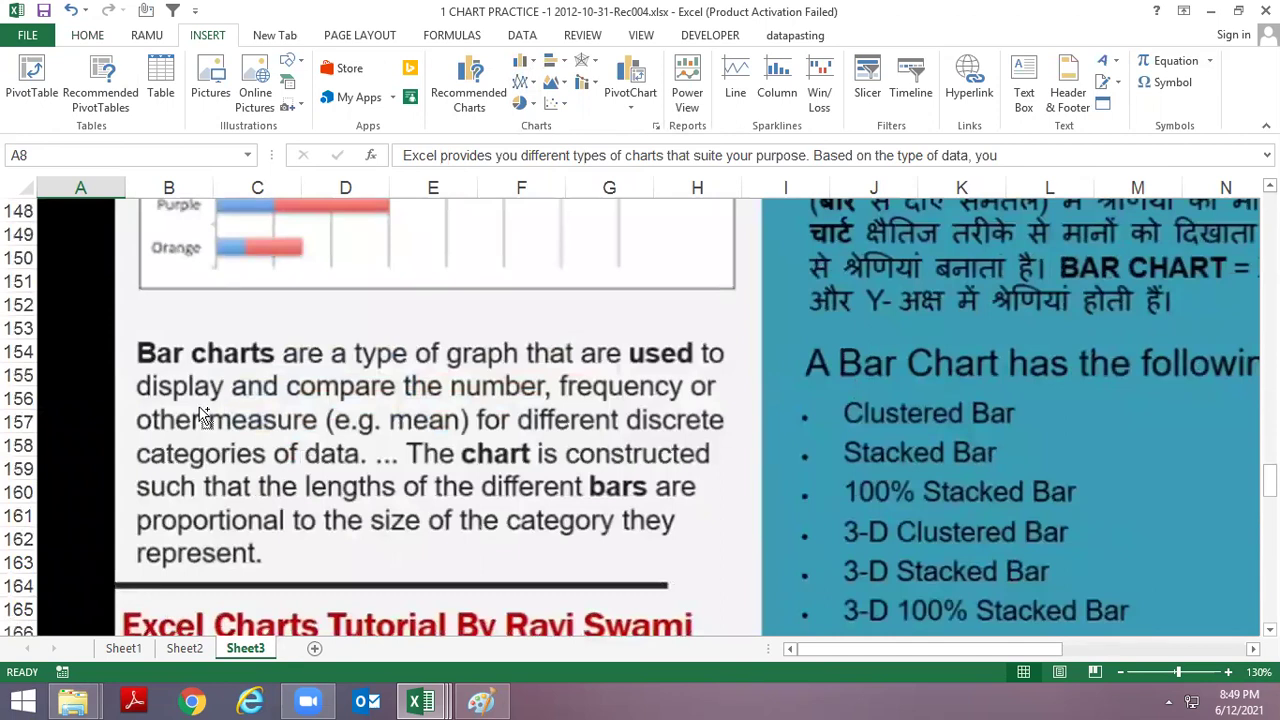
pyautogui.scroll(-8, 200, 415)
pyautogui.scroll(-1, 195, 425)
pyautogui.scroll(-4, 195, 428)
pyautogui.scroll(-6, 192, 434)
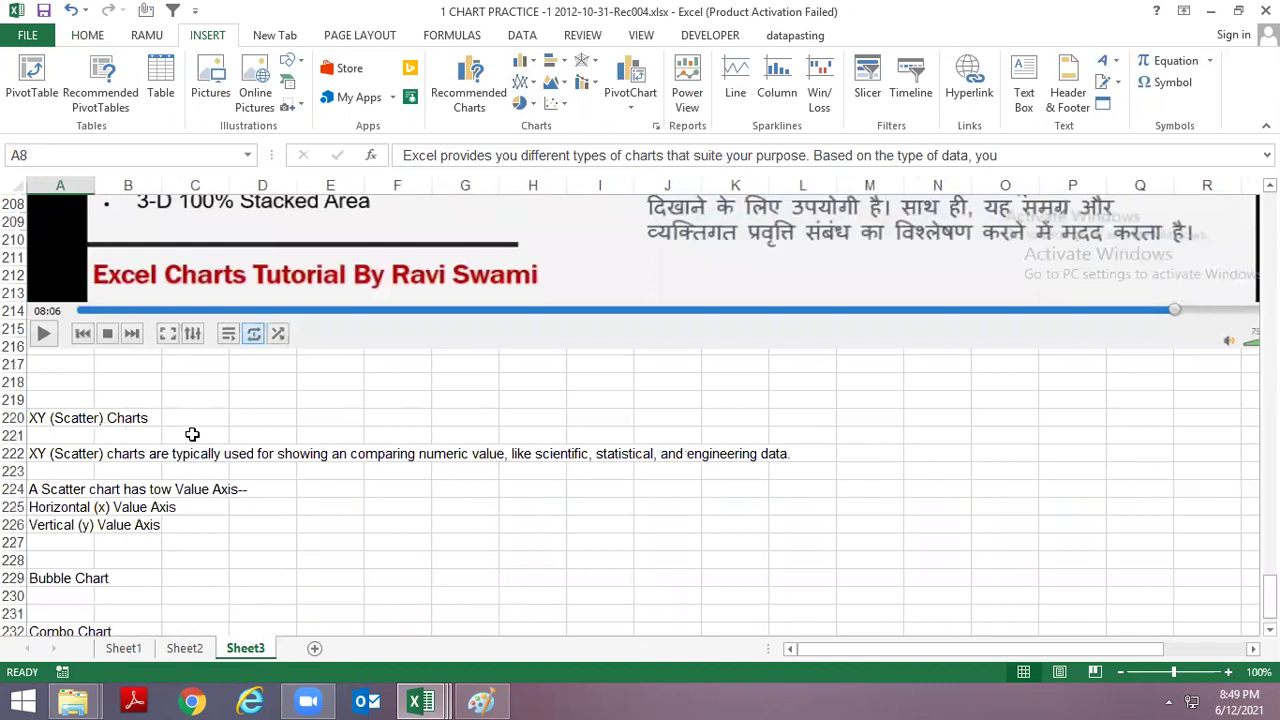
pyautogui.scroll(-4, 191, 434)
pyautogui.scroll(-3, 183, 417)
pyautogui.scroll(-7, 183, 417)
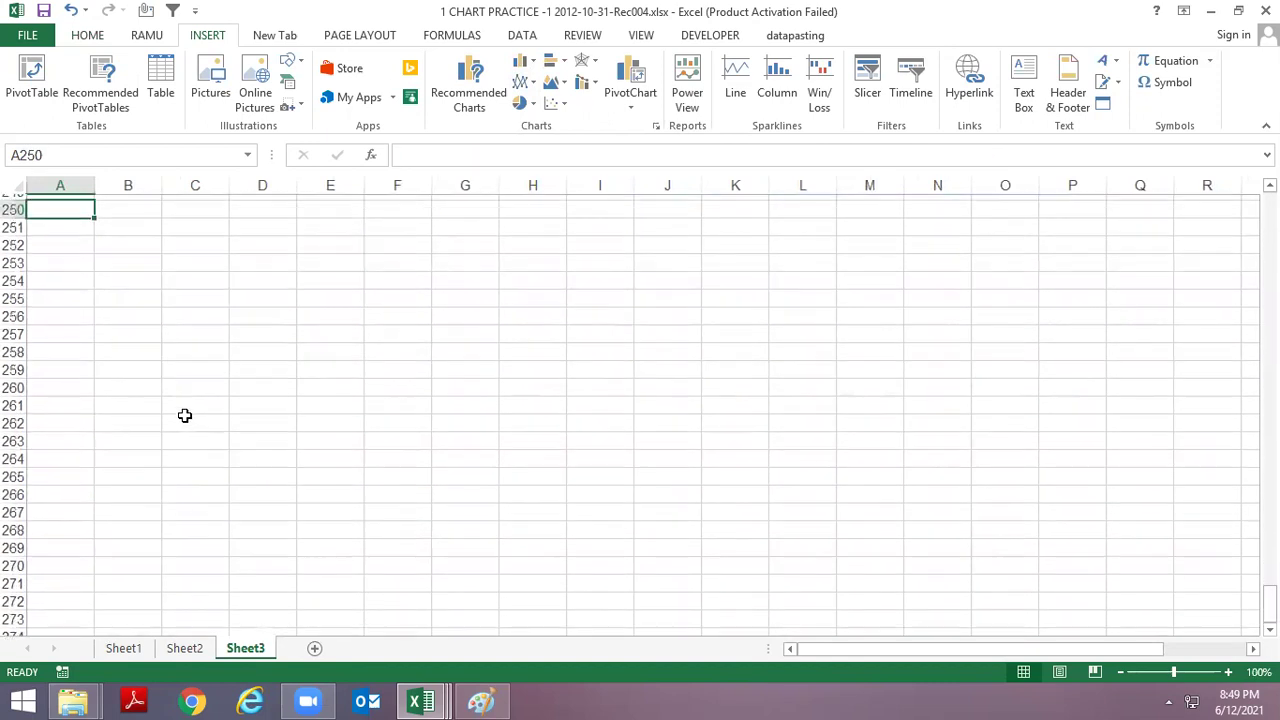
# Step: Close the chart practice workbook and switch to another open window
pyautogui.hotkey('alt', 'space')
pyautogui.press('Up')
pyautogui.press('Return')
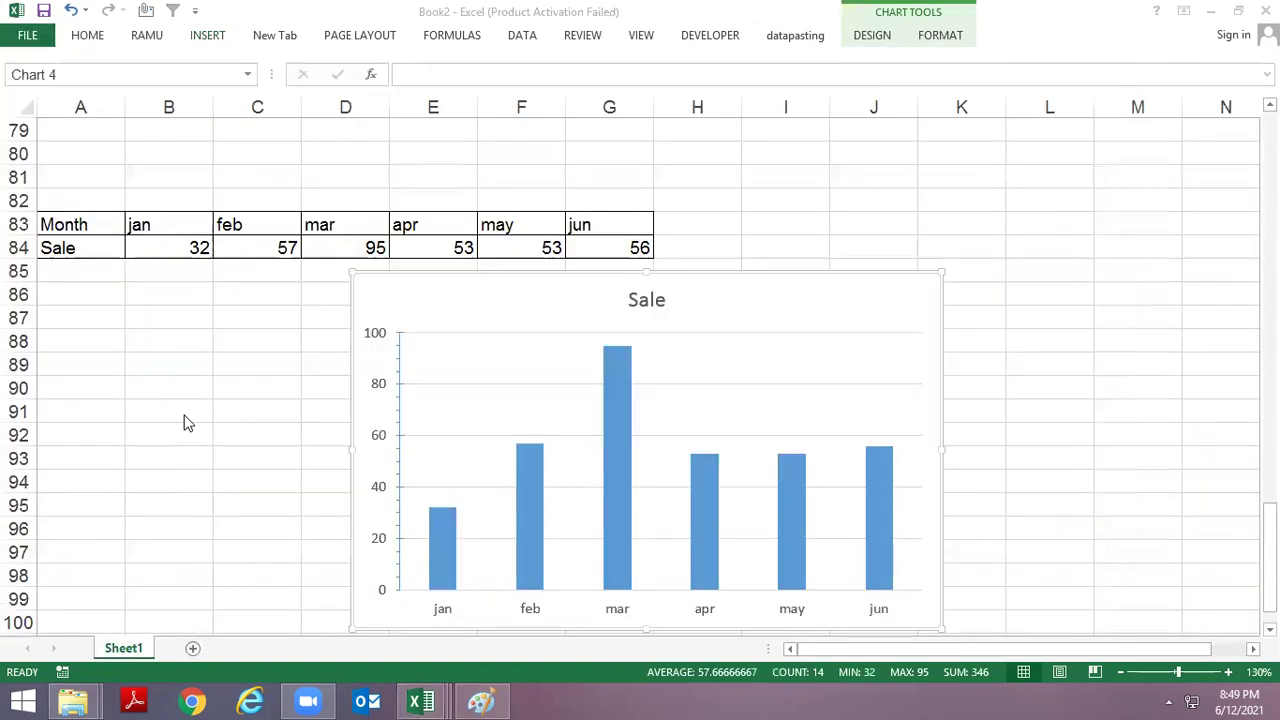
pyautogui.hotkey('alt', 'Tab')
pyautogui.hotkey('alt', 'Tab')
pyautogui.hotkey('alt', 'Tab')
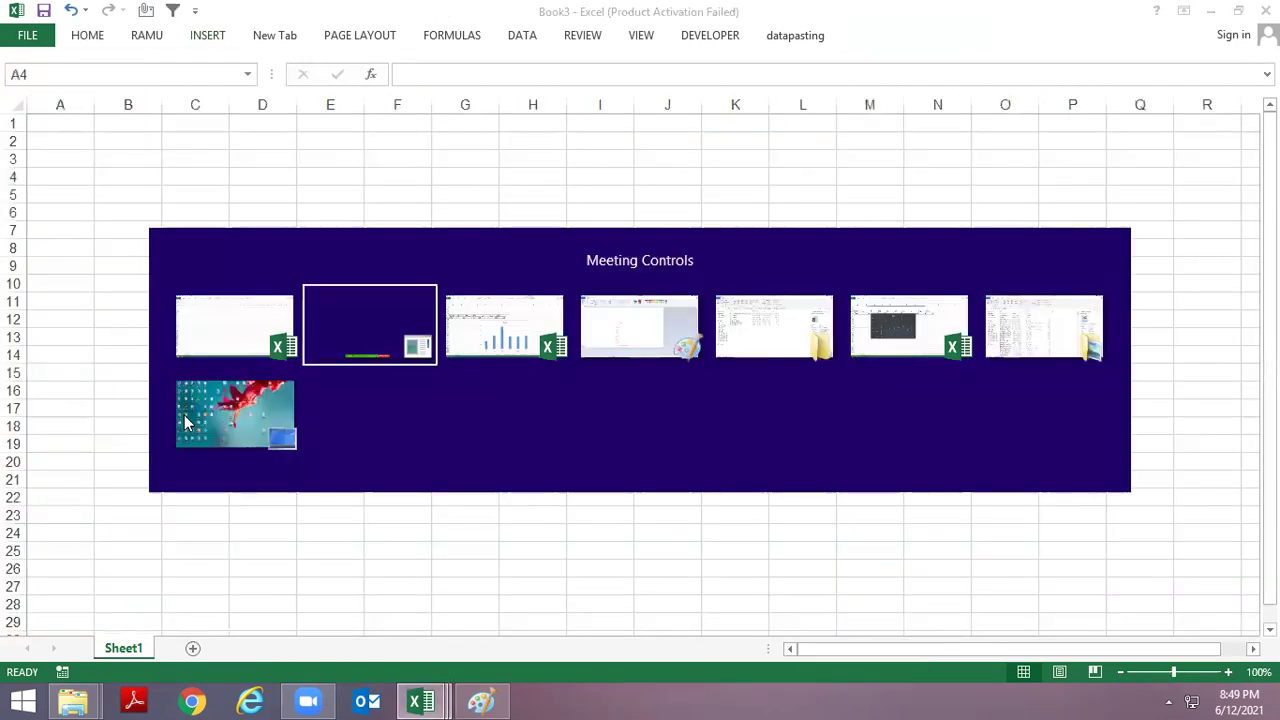
pyautogui.hotkey('alt', 'Tab')
pyautogui.hotkey('alt', 'Tab')
pyautogui.hotkey('alt', 'Tab')
pyautogui.hotkey('alt', 'Tab')
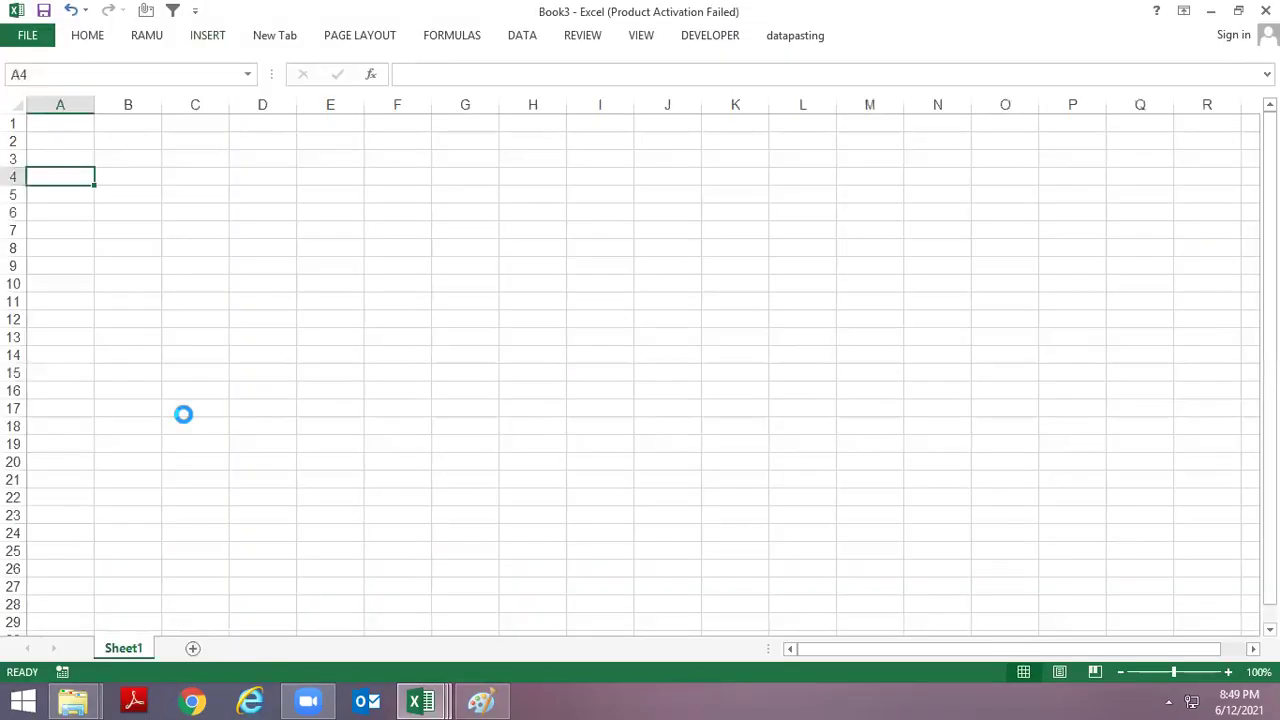
pyautogui.hotkey('alt', 'Tab')
# Step: Browse 1 Chart.xlsx from cell H6 downward, then open 2 Chart.xlsx from the file list
pyautogui.scroll(1, 563, 321)
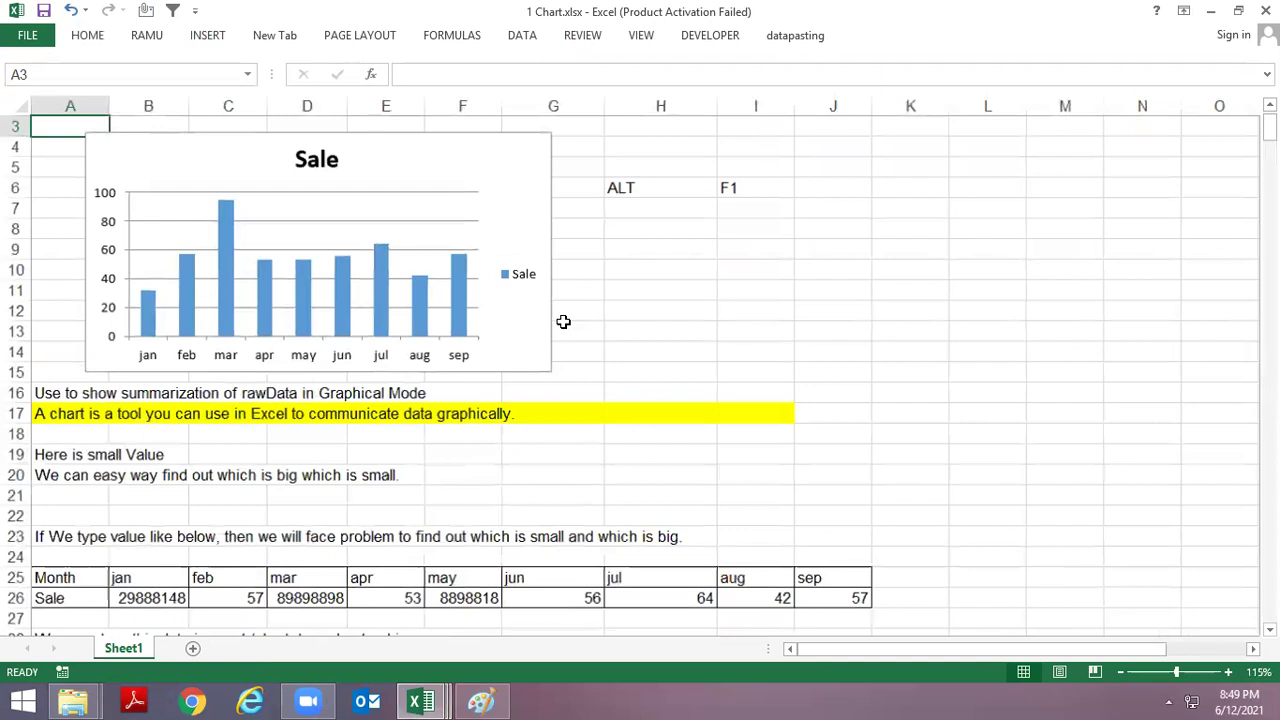
pyautogui.hotkey('ctrl', 'Home')
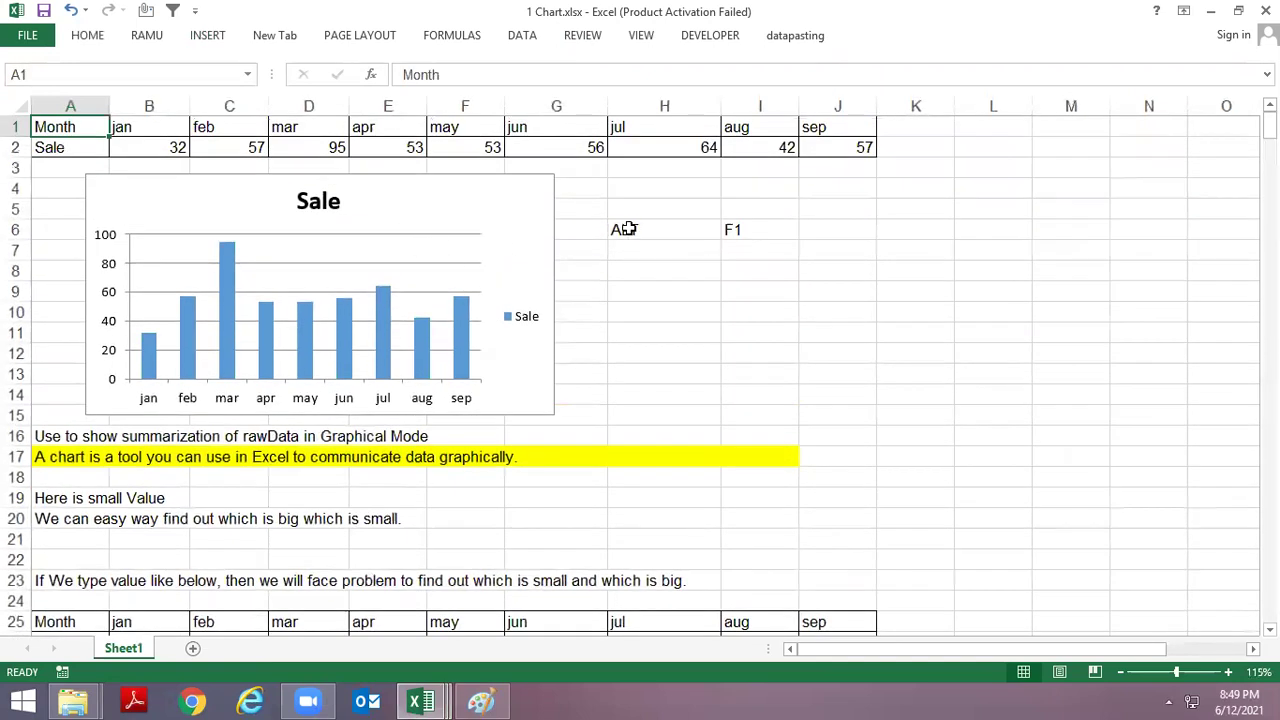
pyautogui.click(630, 229)
pyautogui.moveTo(718, 229); pyautogui.dragTo(728, 229)
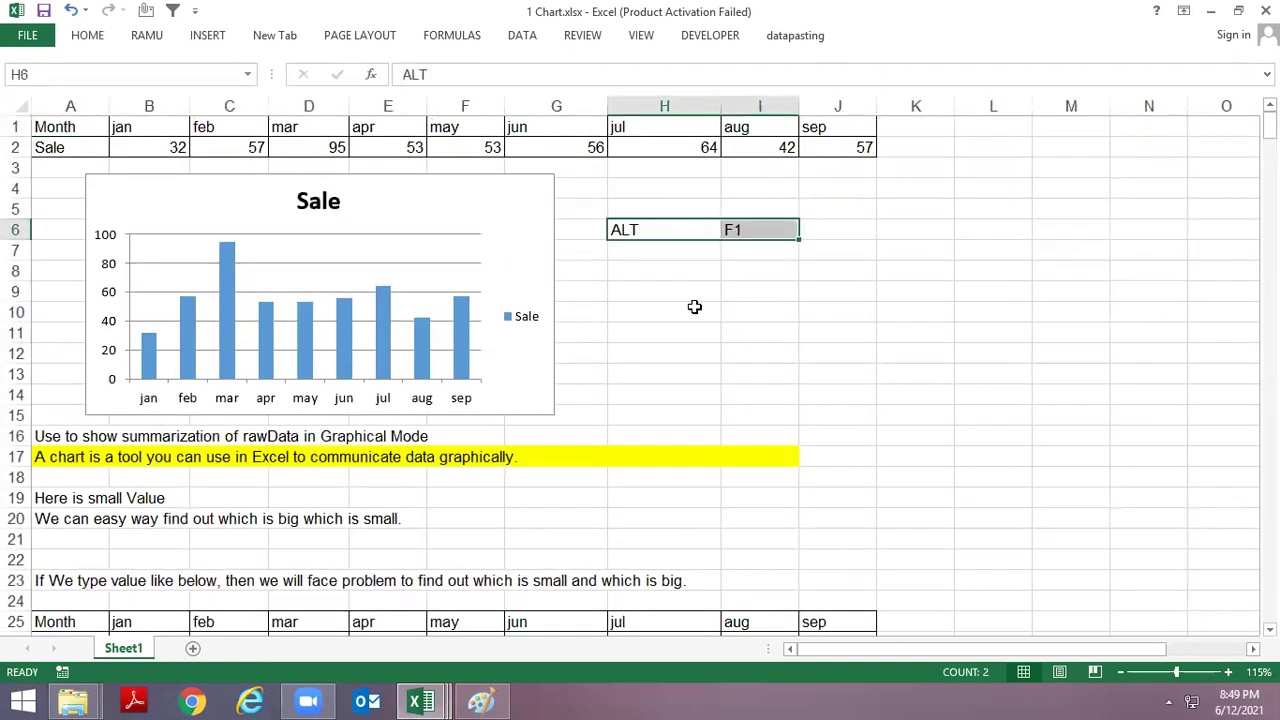
pyautogui.scroll(-4, 680, 305)
pyautogui.scroll(-6, 645, 310)
pyautogui.scroll(-2, 649, 323)
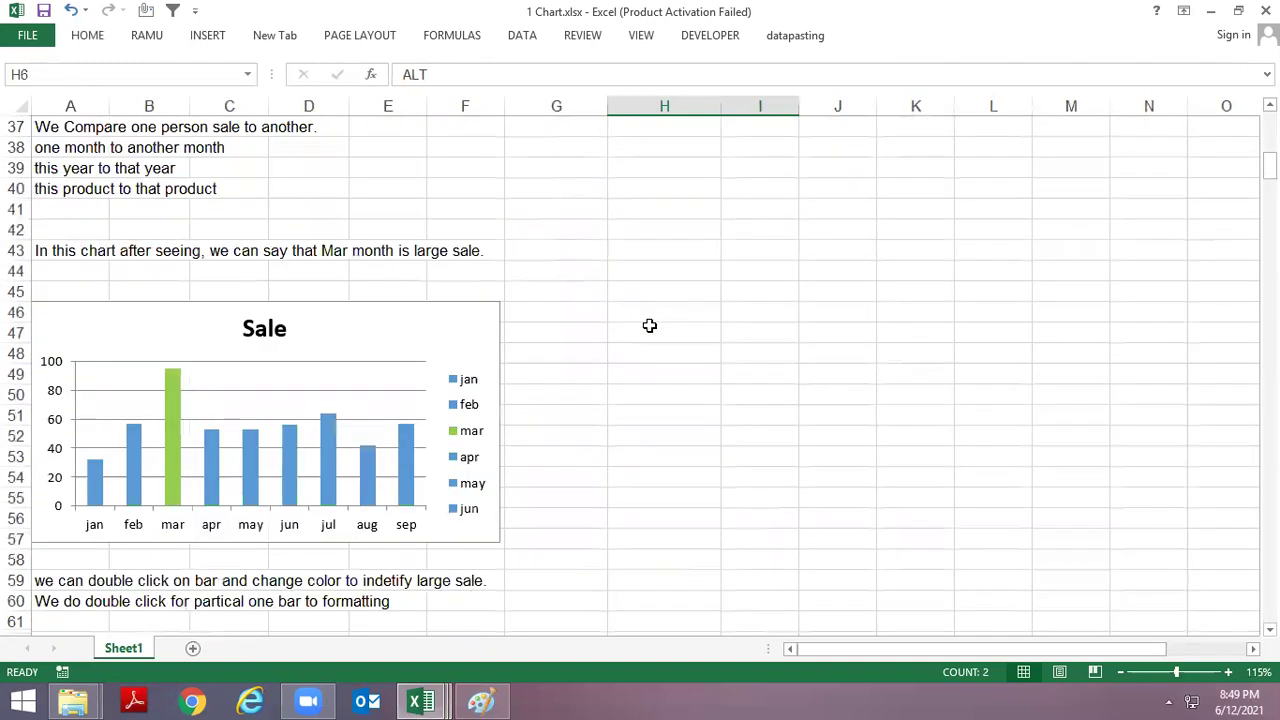
pyautogui.scroll(-4, 649, 323)
pyautogui.scroll(-1, 649, 325)
pyautogui.scroll(-2, 649, 325)
pyautogui.scroll(-4, 650, 326)
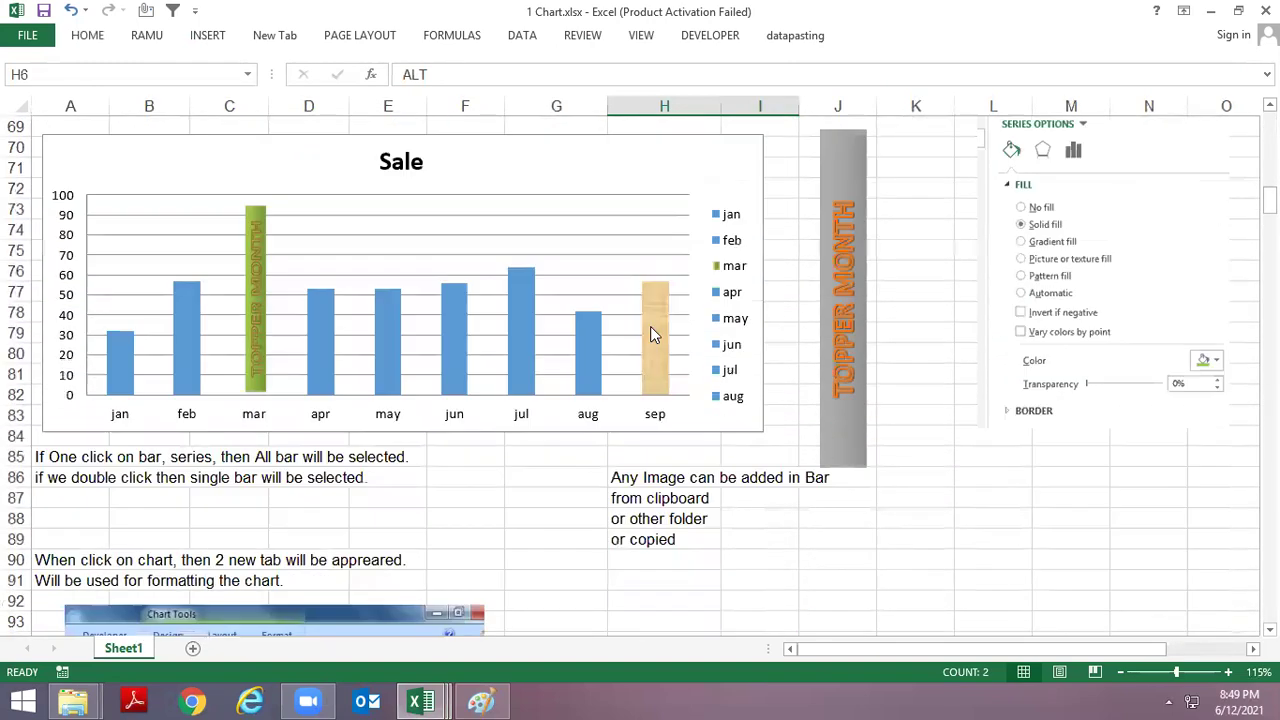
pyautogui.scroll(-8, 650, 326)
pyautogui.scroll(-5, 651, 334)
pyautogui.scroll(-15, 656, 335)
pyautogui.scroll(-3, 650, 335)
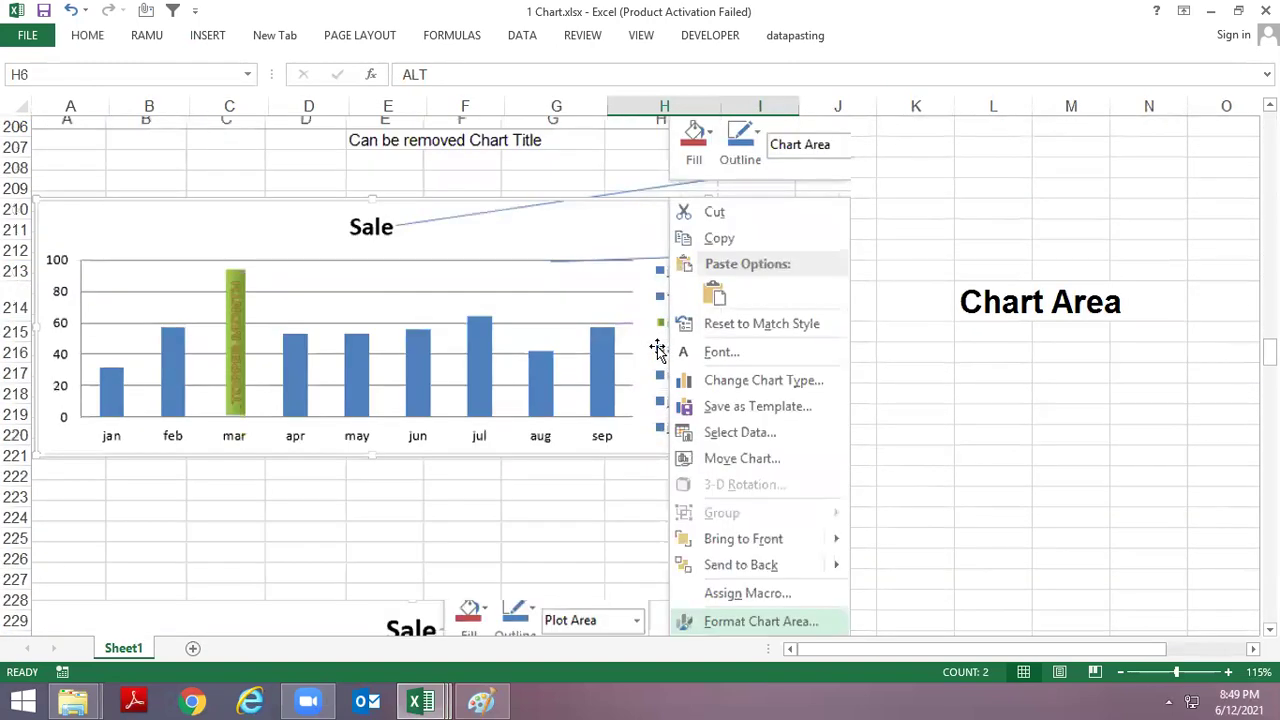
pyautogui.scroll(-10, 634, 335)
pyautogui.press('pagedown')
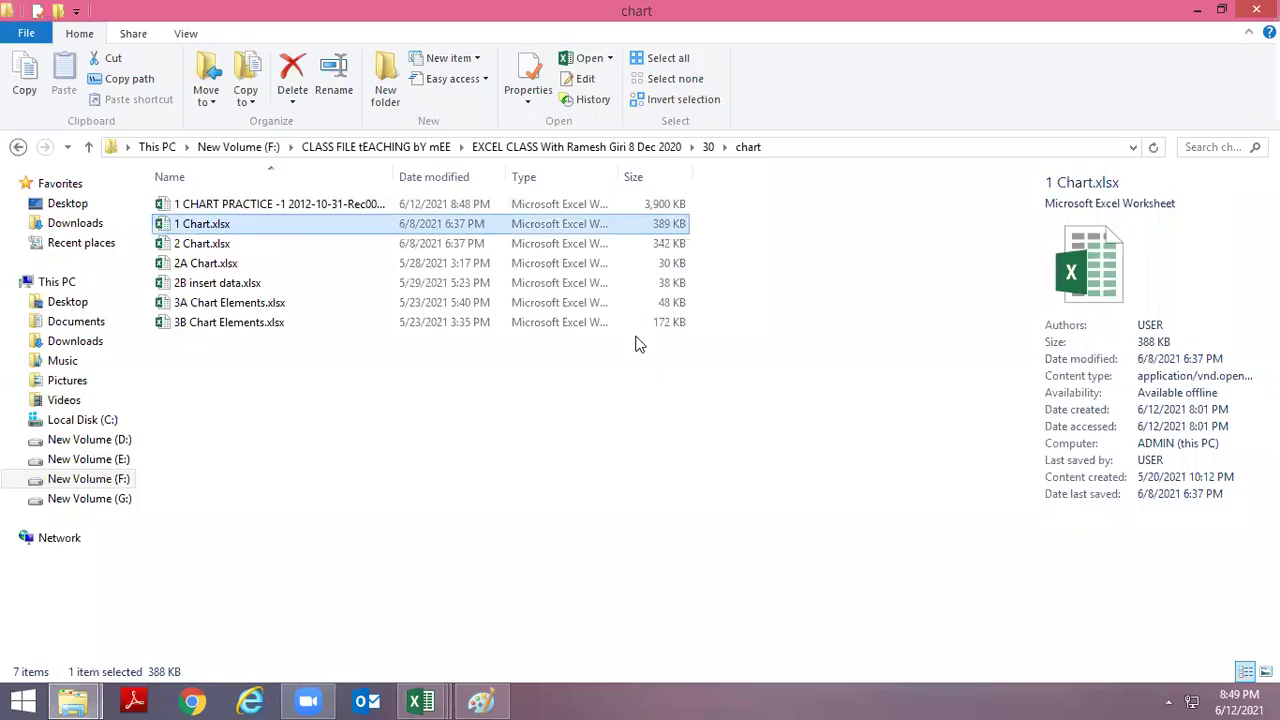
pyautogui.press('Down')
pyautogui.press('Return')
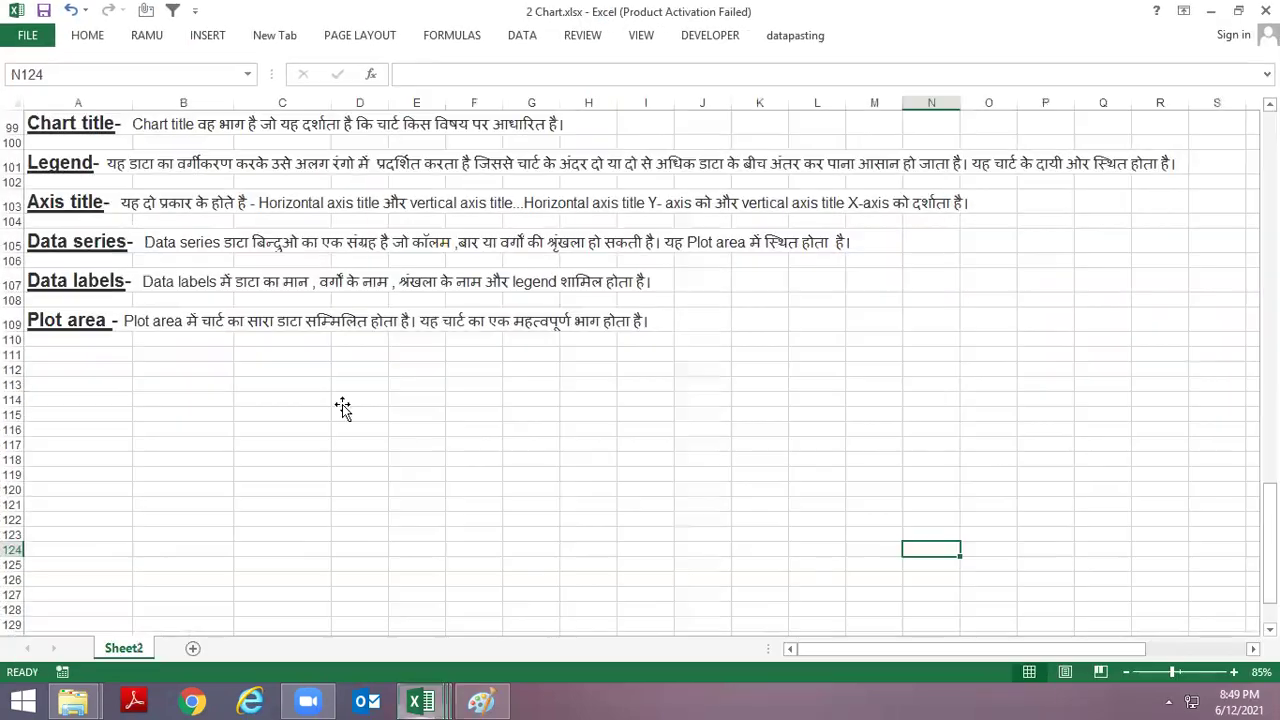
pyautogui.scroll(3, 393, 449)
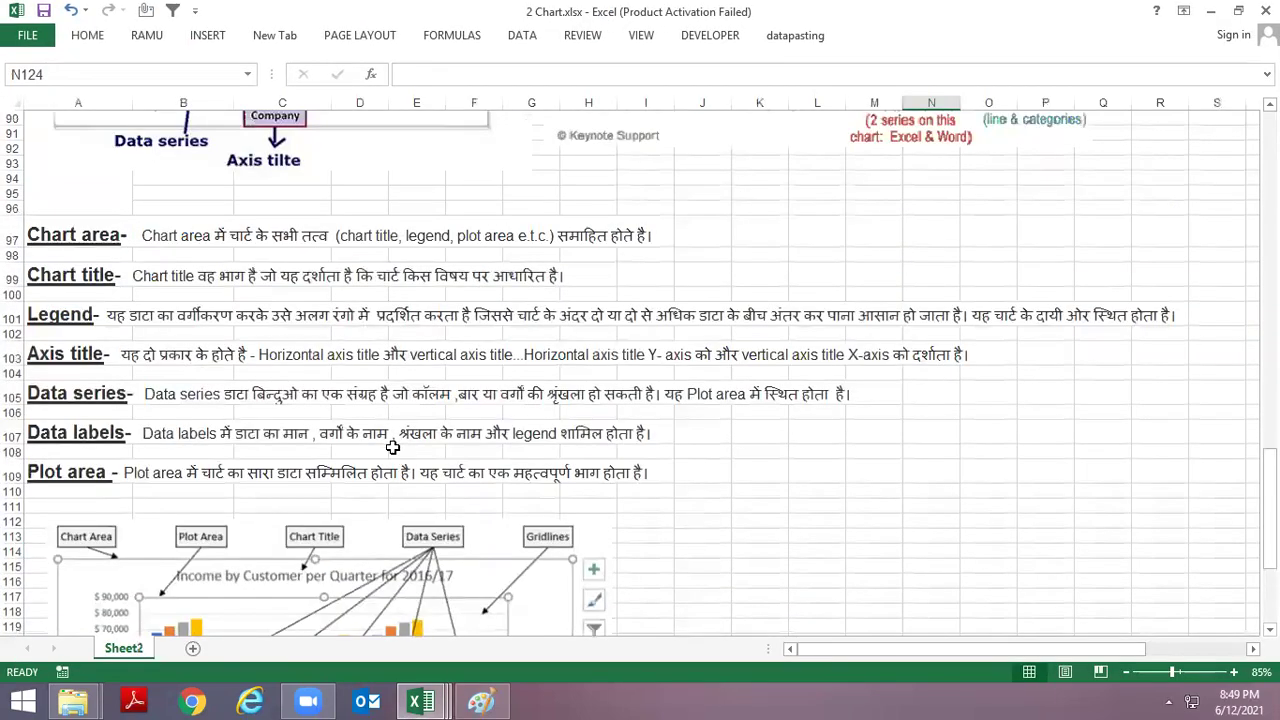
pyautogui.hotkey('ctrl', 'Home')
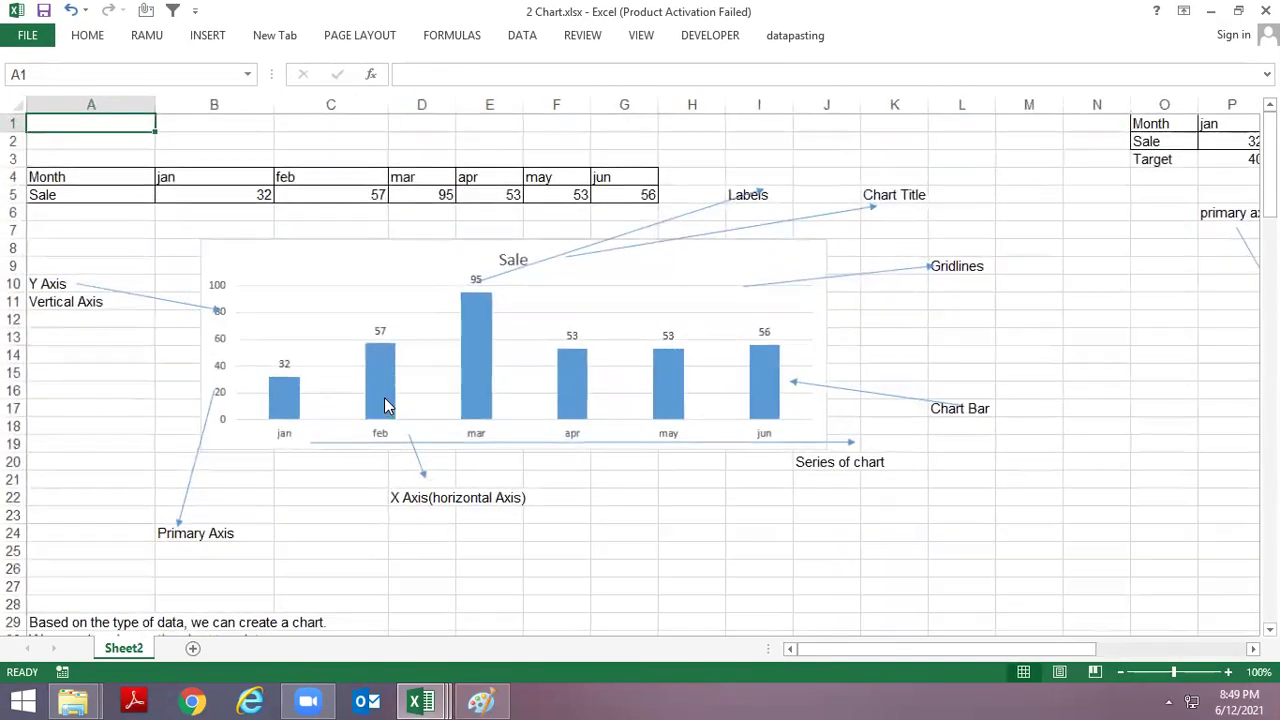
pyautogui.scroll(-3, 94, 457)
pyautogui.scroll(-3, 241, 452)
pyautogui.scroll(-7, 241, 452)
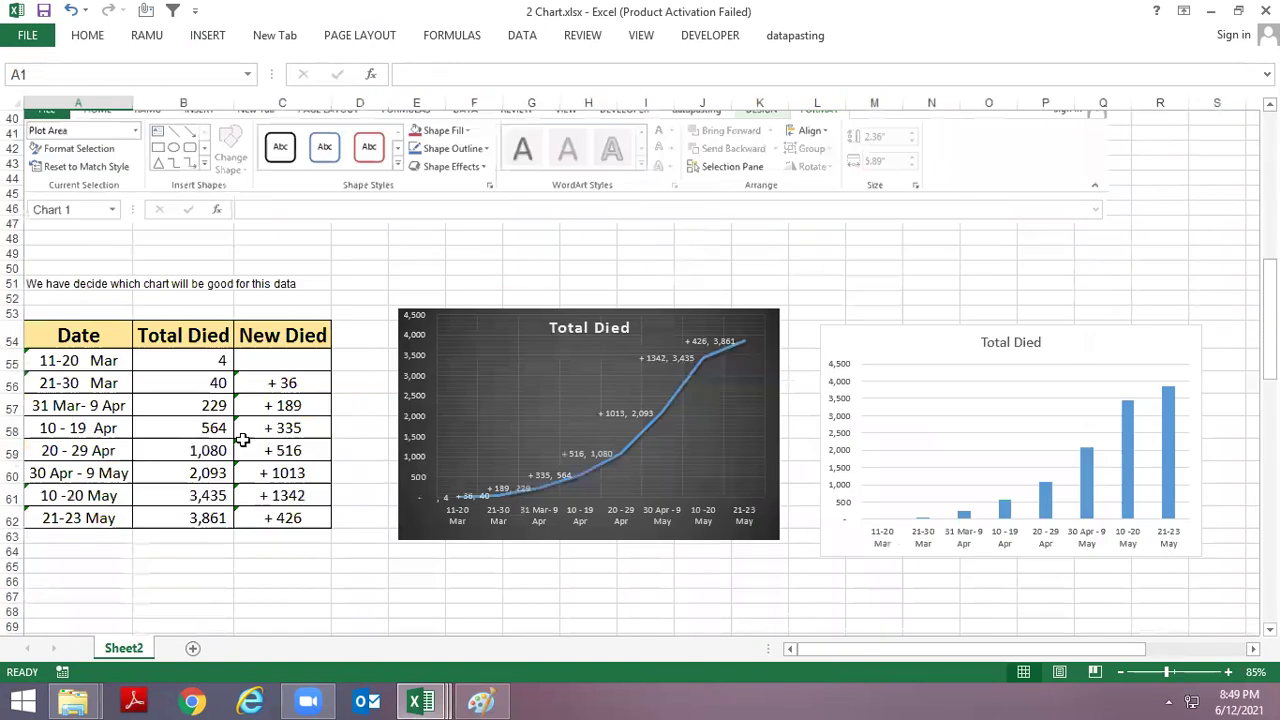
pyautogui.scroll(2, 259, 374)
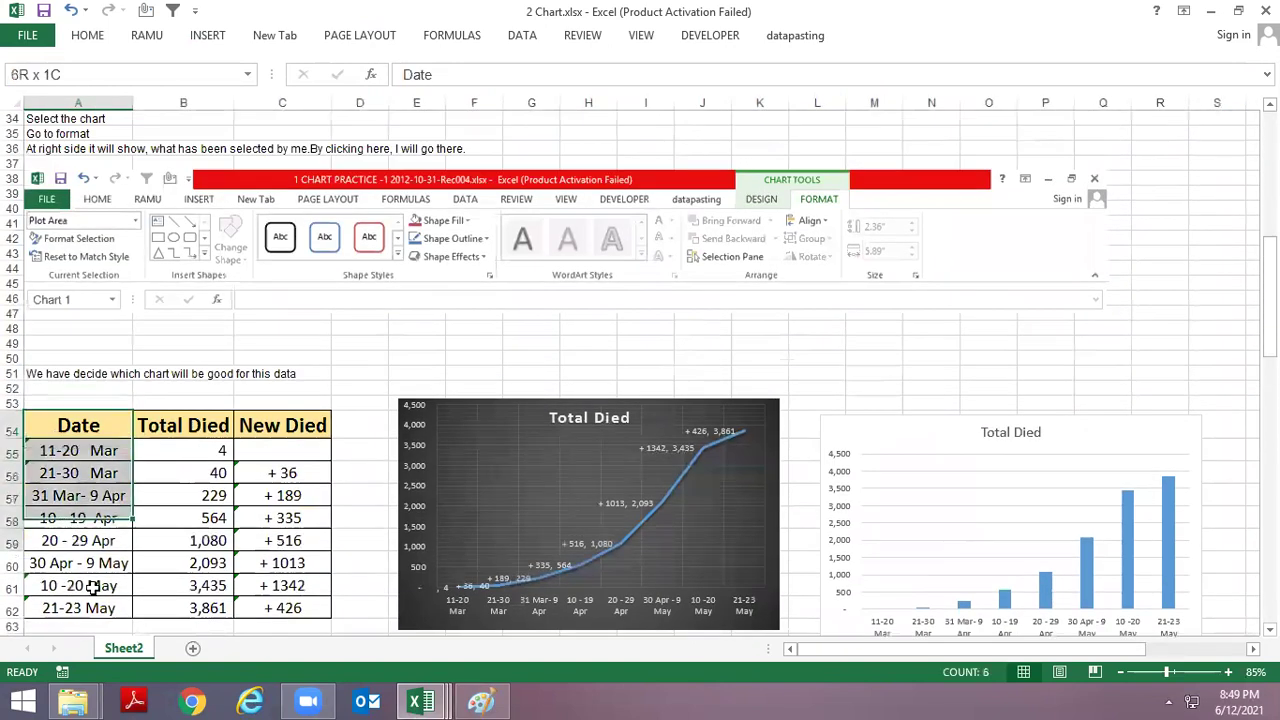
pyautogui.moveTo(40, 428); pyautogui.dragTo(180, 628)
pyautogui.moveTo(301, 638); pyautogui.dragTo(290, 552)
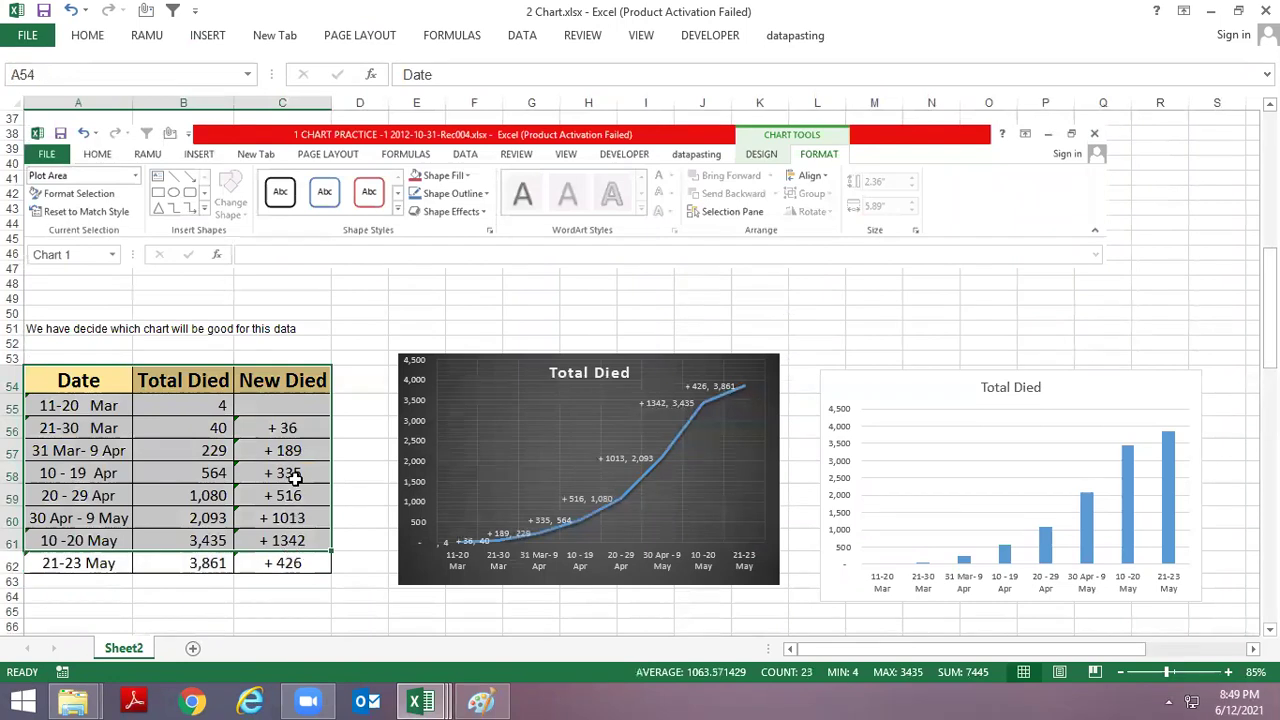
pyautogui.click(259, 483)
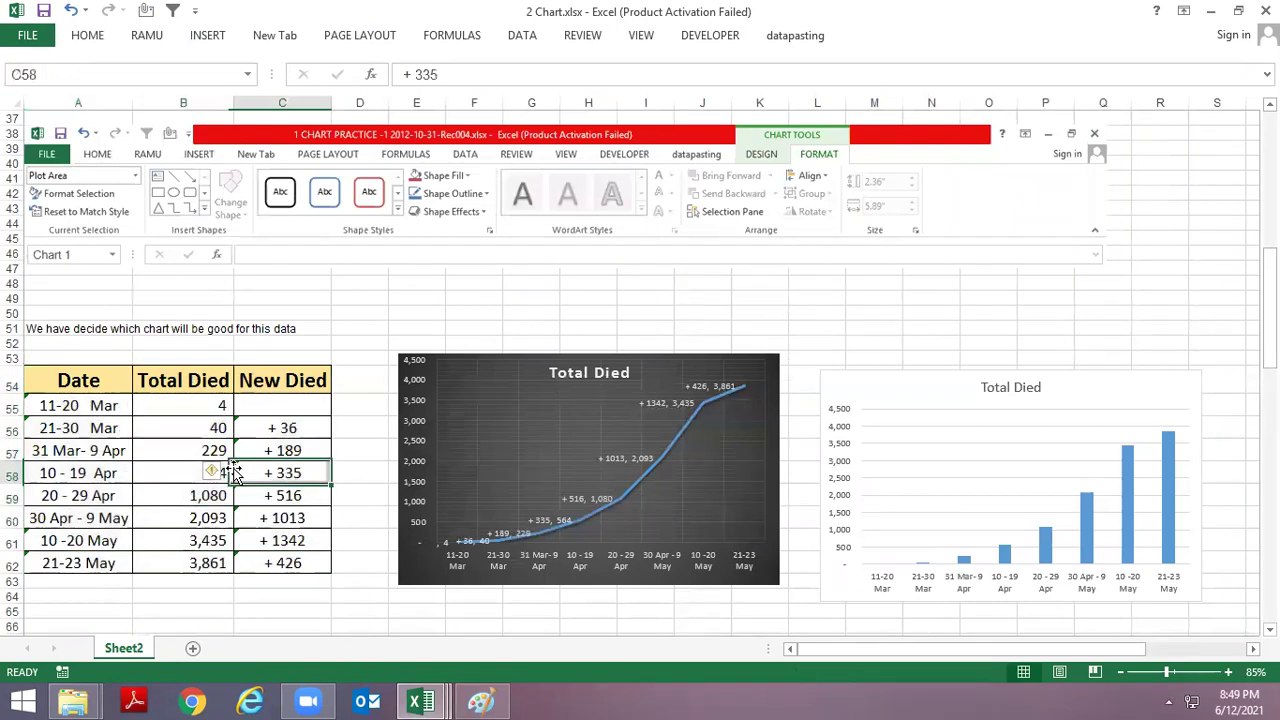
pyautogui.click(527, 457)
pyautogui.click(274, 427)
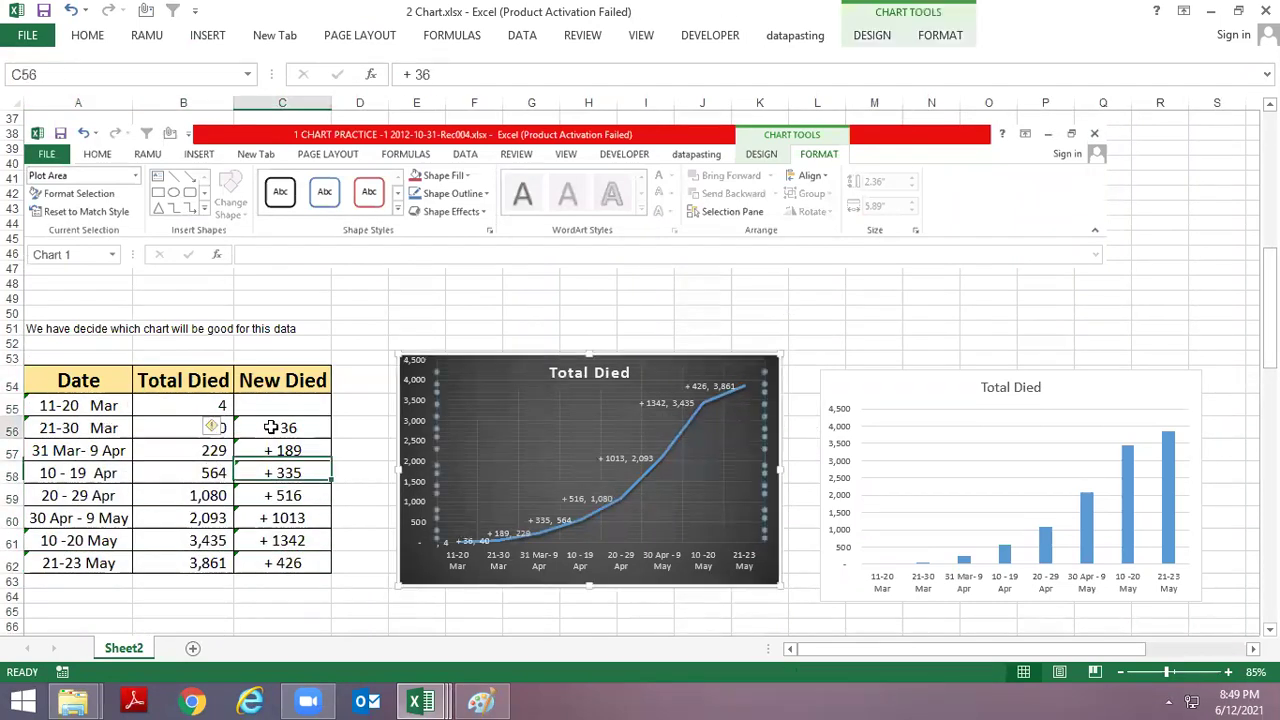
pyautogui.click(1069, 490)
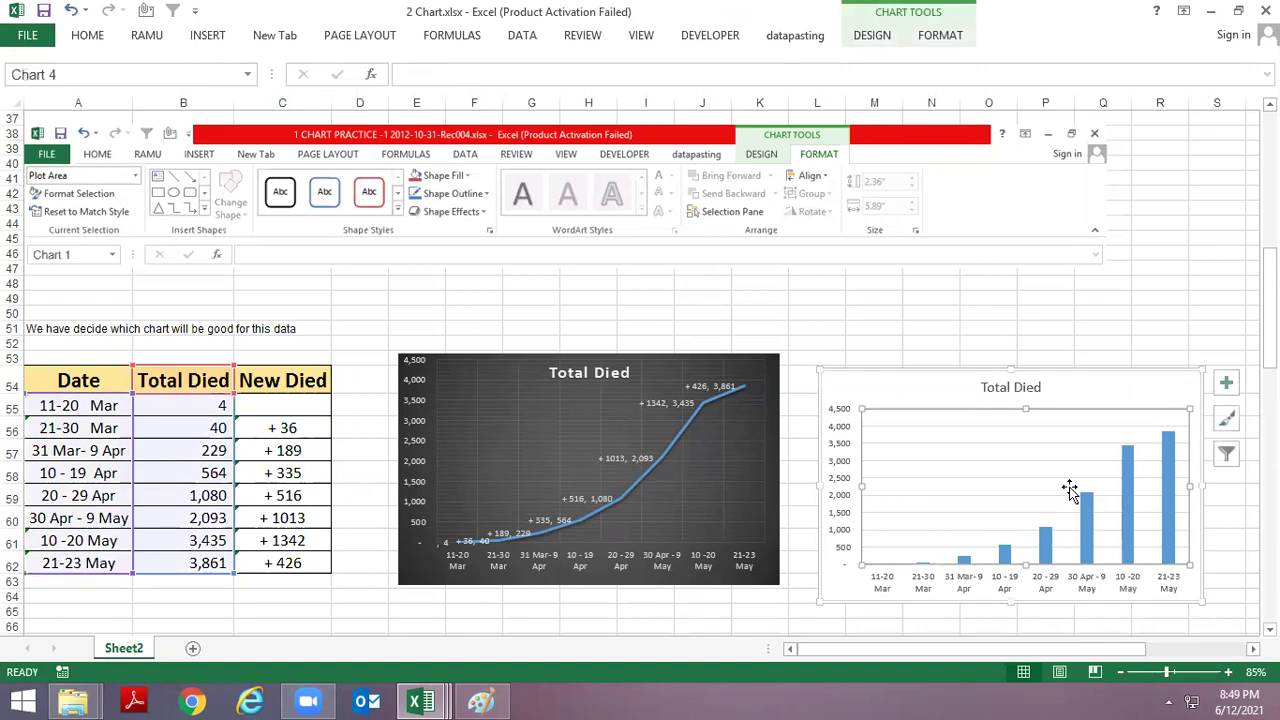
pyautogui.scroll(-1, 1037, 400)
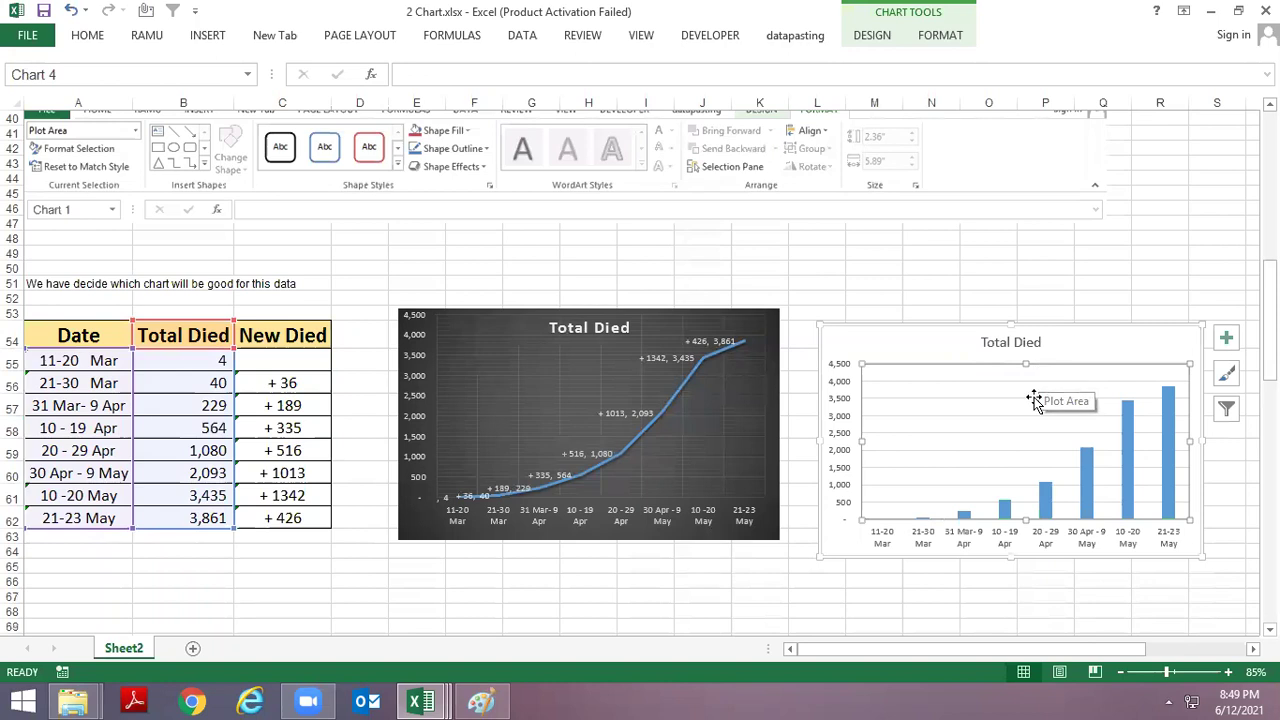
pyautogui.scroll(2, 993, 418)
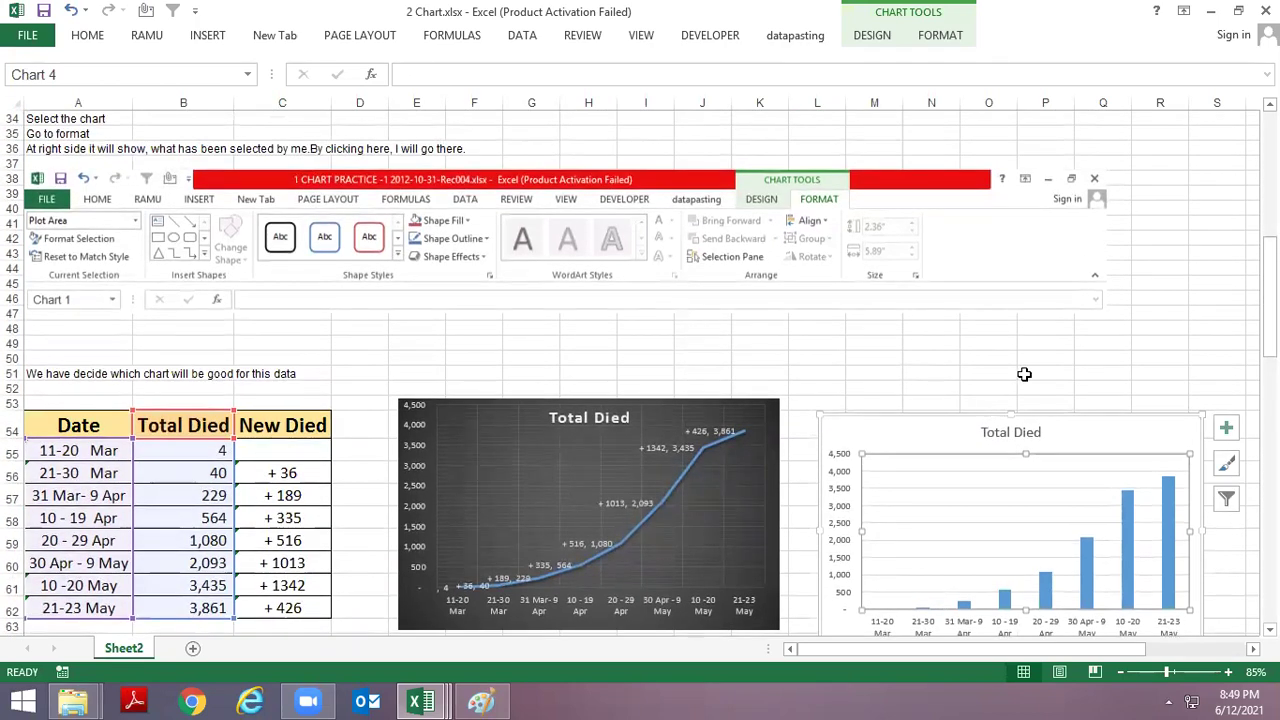
pyautogui.scroll(-1, 1023, 371)
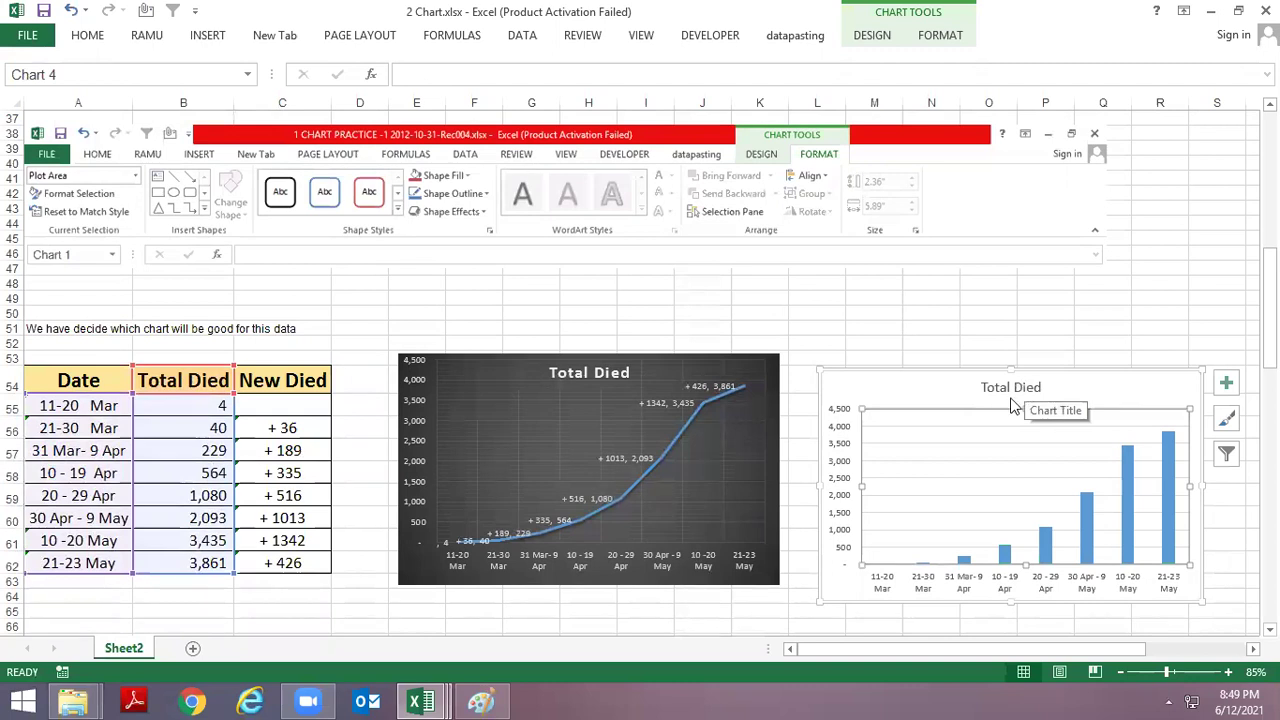
pyautogui.scroll(-2, 1012, 405)
pyautogui.scroll(-1, 1012, 405)
pyautogui.scroll(-5, 1012, 405)
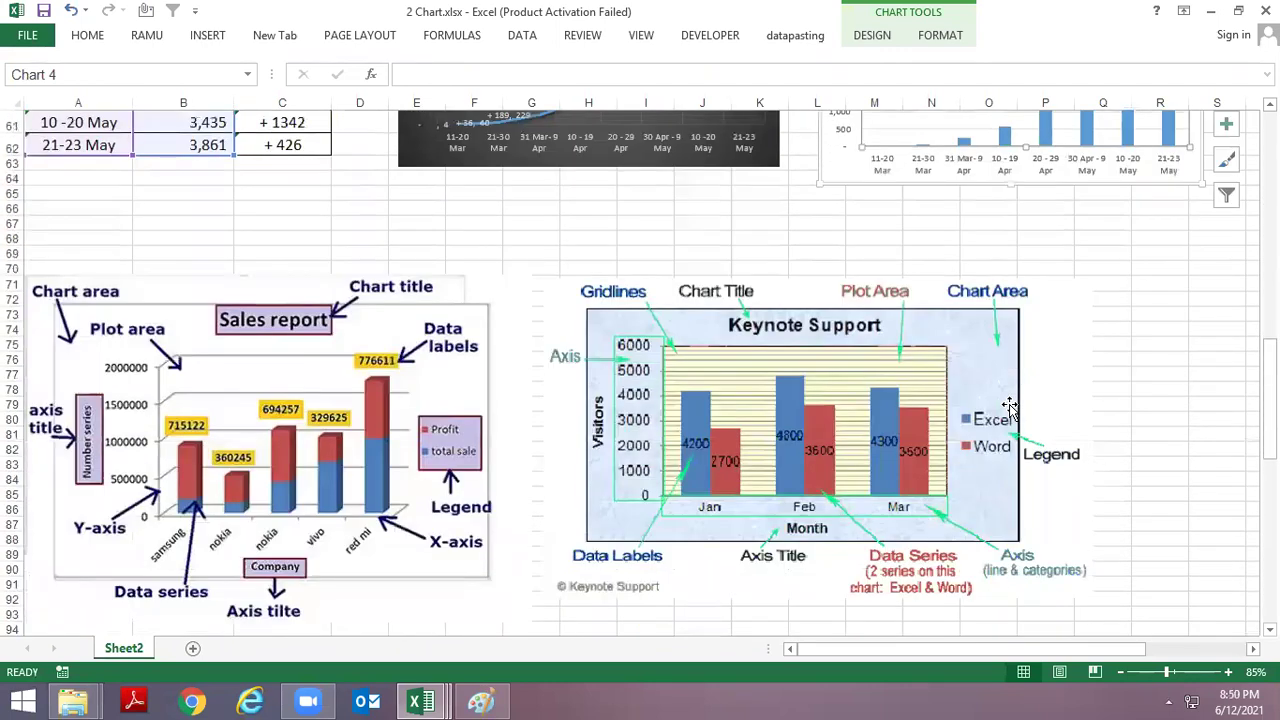
pyautogui.scroll(3, 1008, 407)
pyautogui.scroll(2, 1006, 409)
pyautogui.scroll(1, 920, 382)
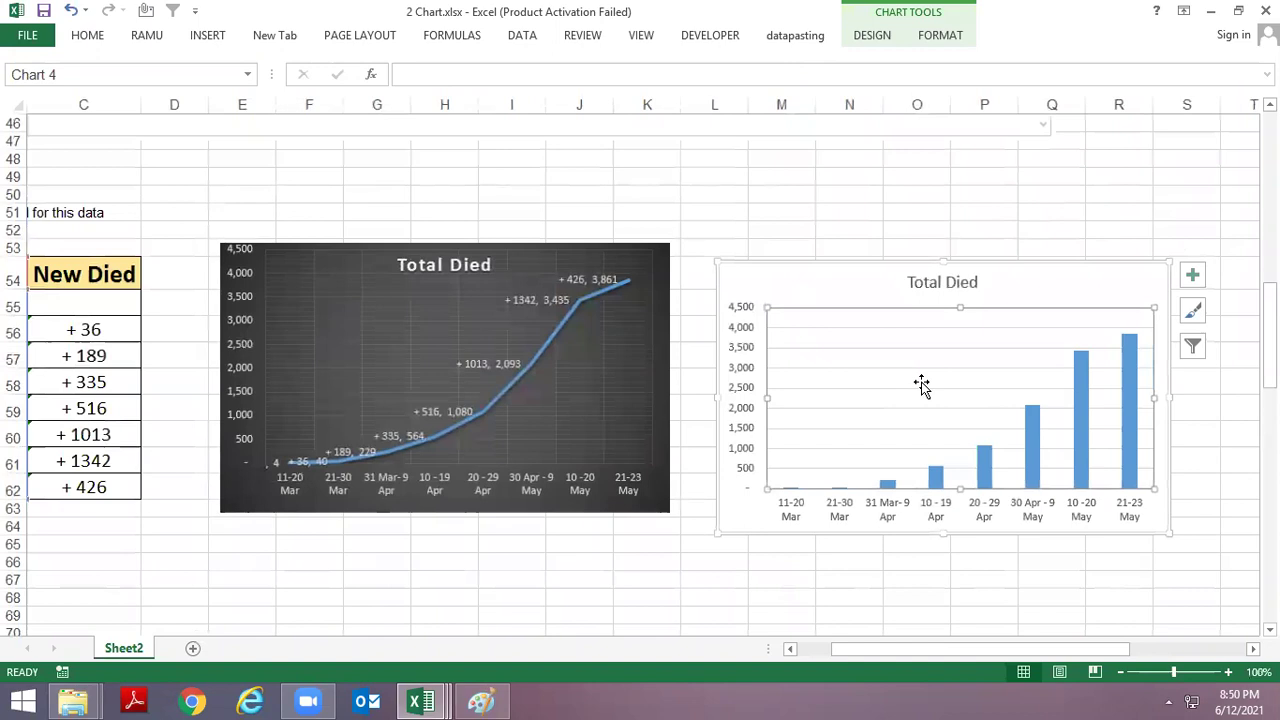
pyautogui.scroll(1, 920, 386)
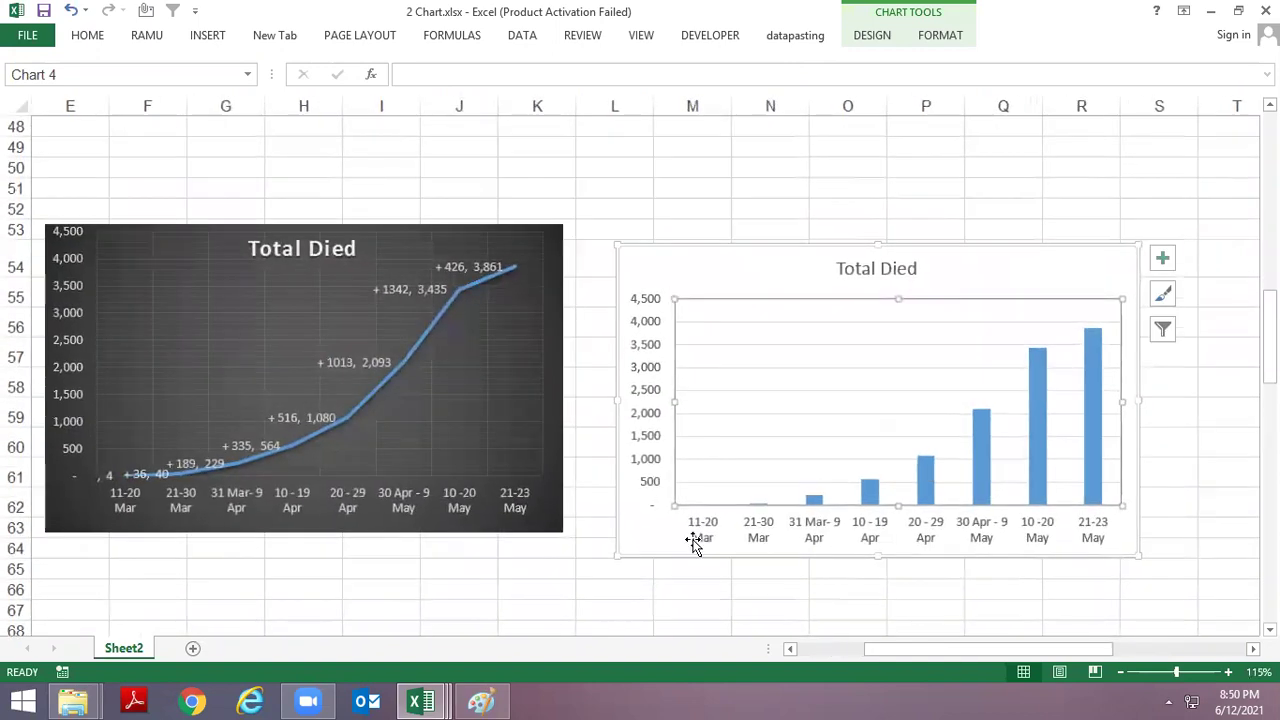
pyautogui.click(838, 651)
pyautogui.scroll(1, 752, 450)
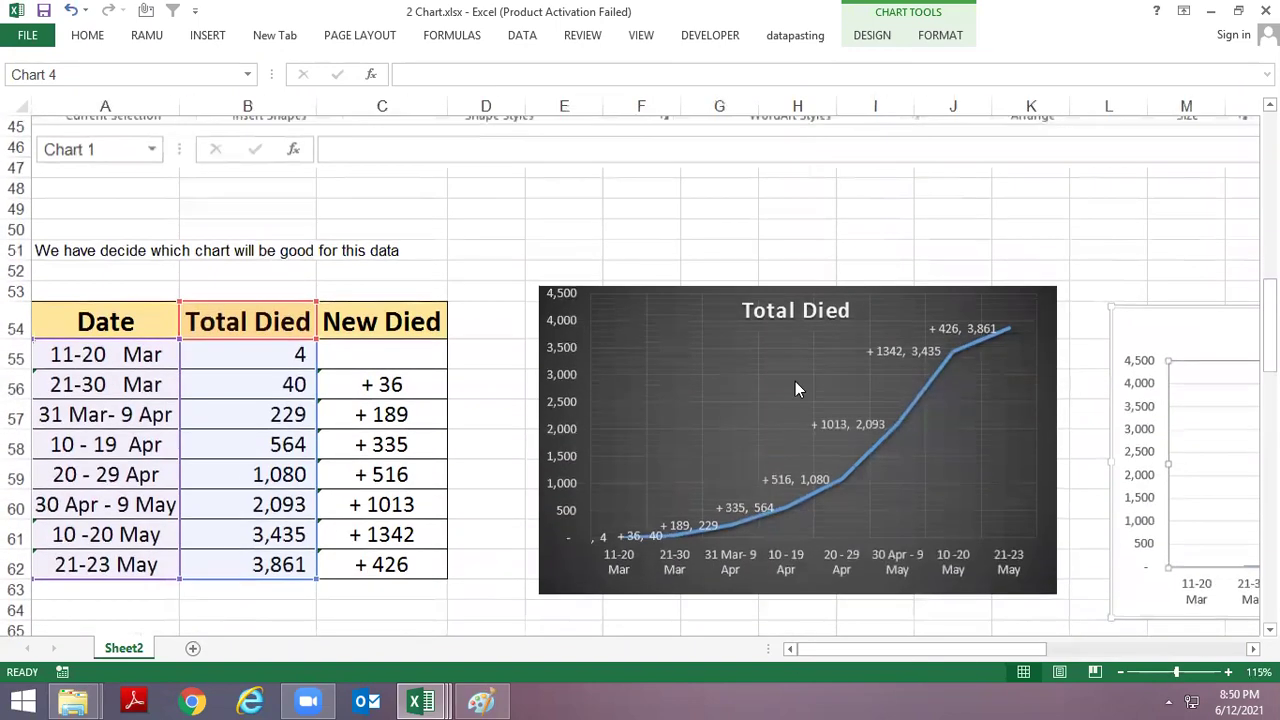
pyautogui.click(752, 313)
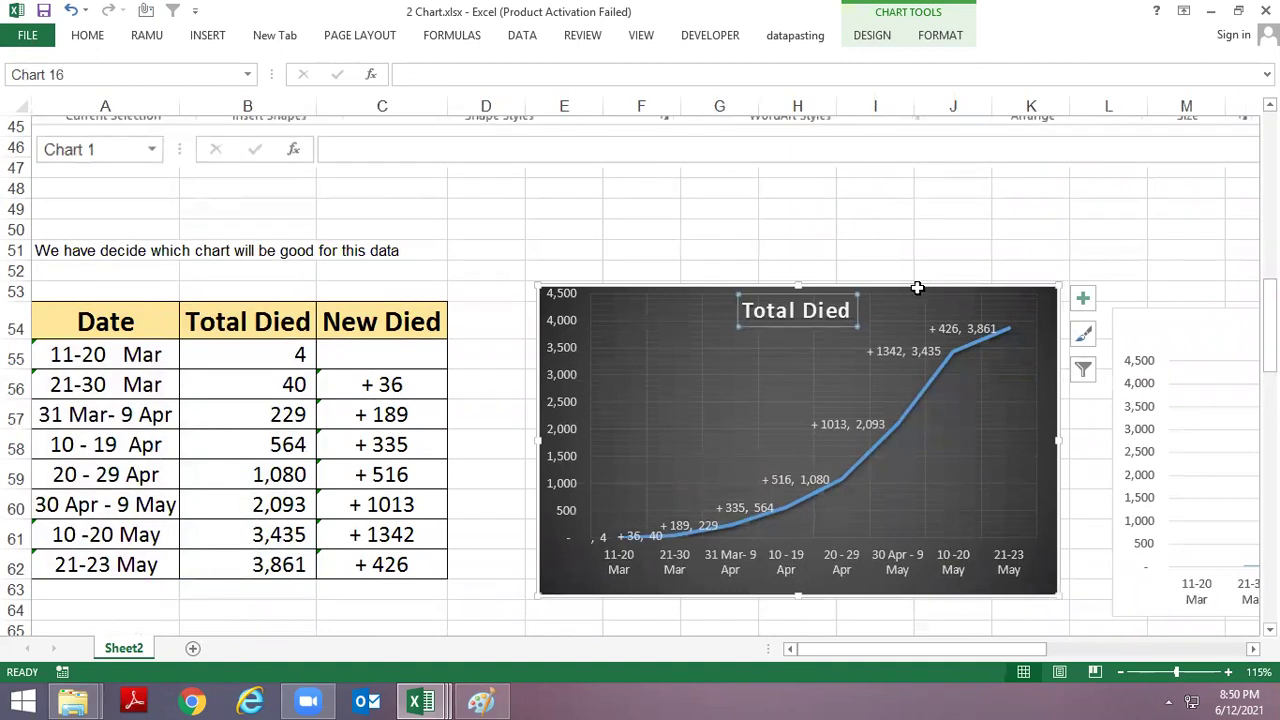
pyautogui.scroll(-1, 921, 374)
pyautogui.click(1184, 336)
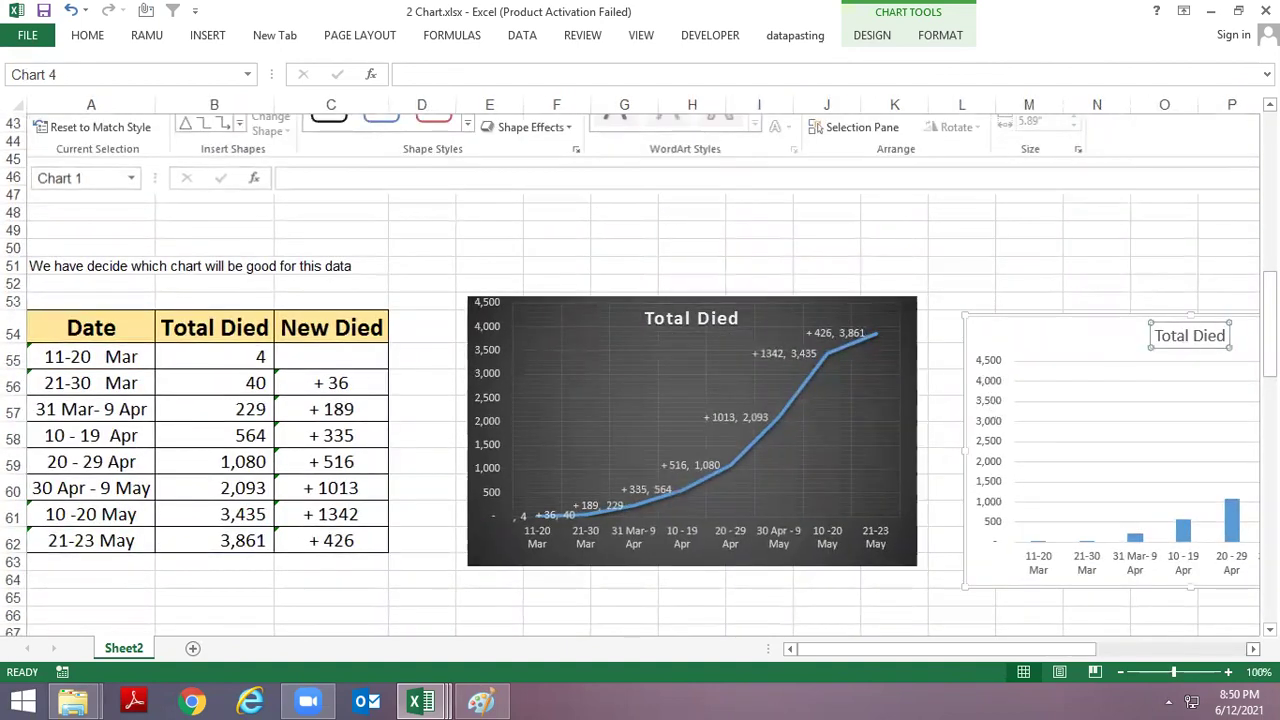
pyautogui.hscroll(3, 640, 370)
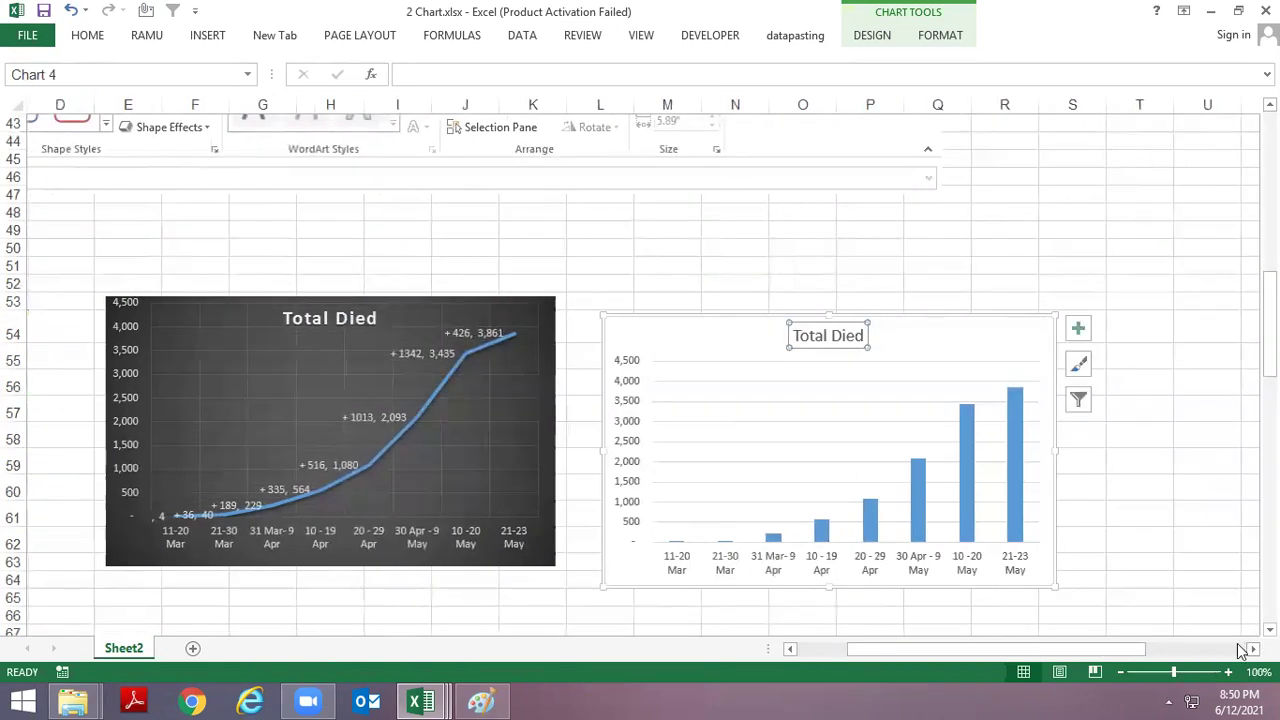
pyautogui.click(438, 354)
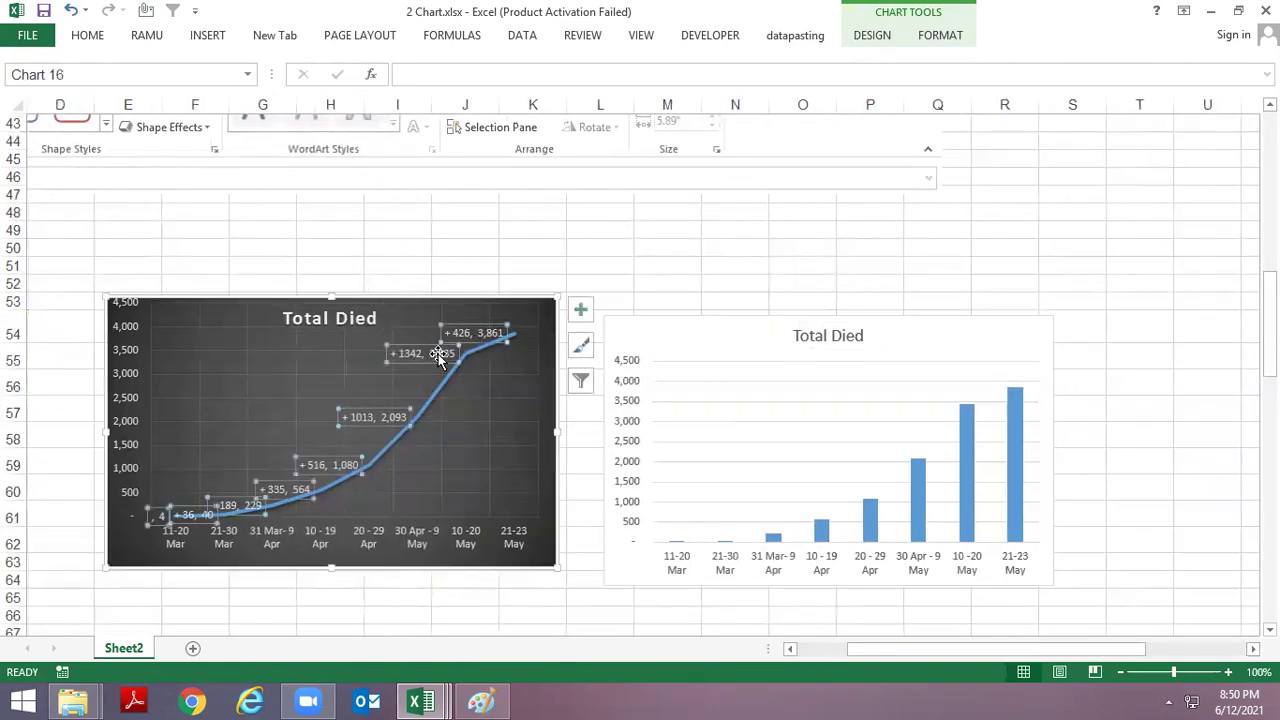
pyautogui.rightClick(438, 354)
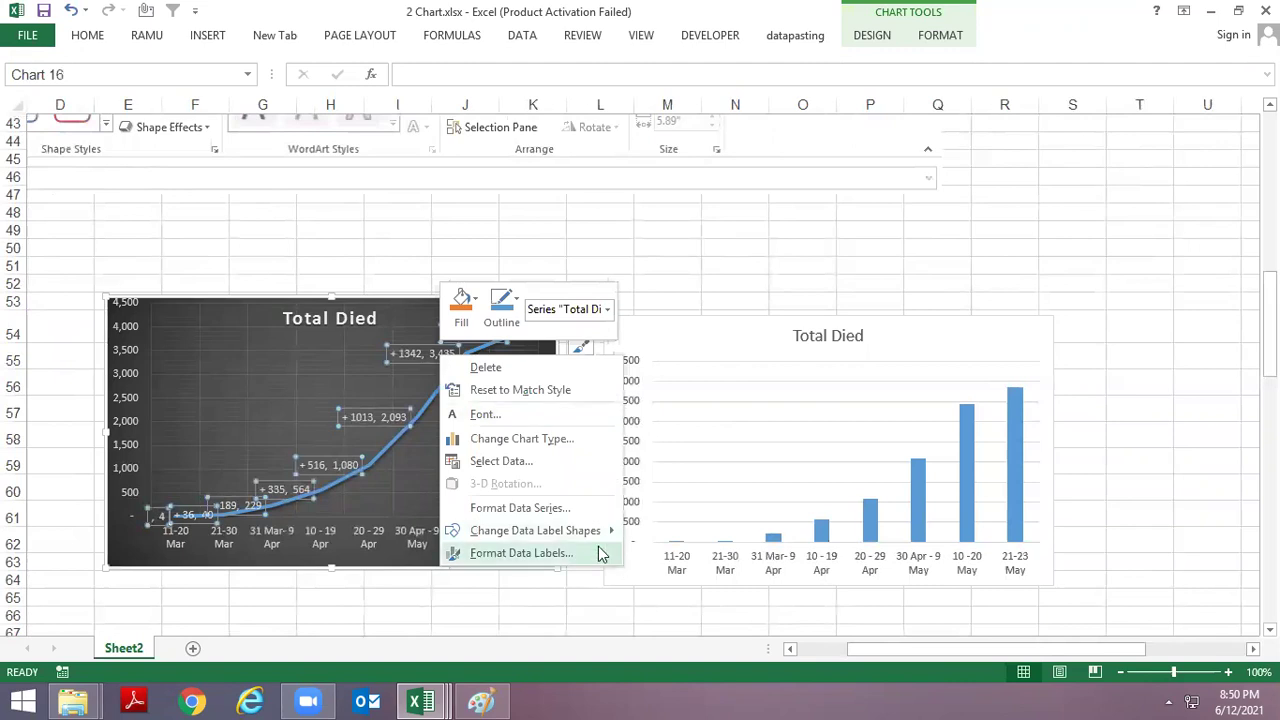
pyautogui.click(529, 463)
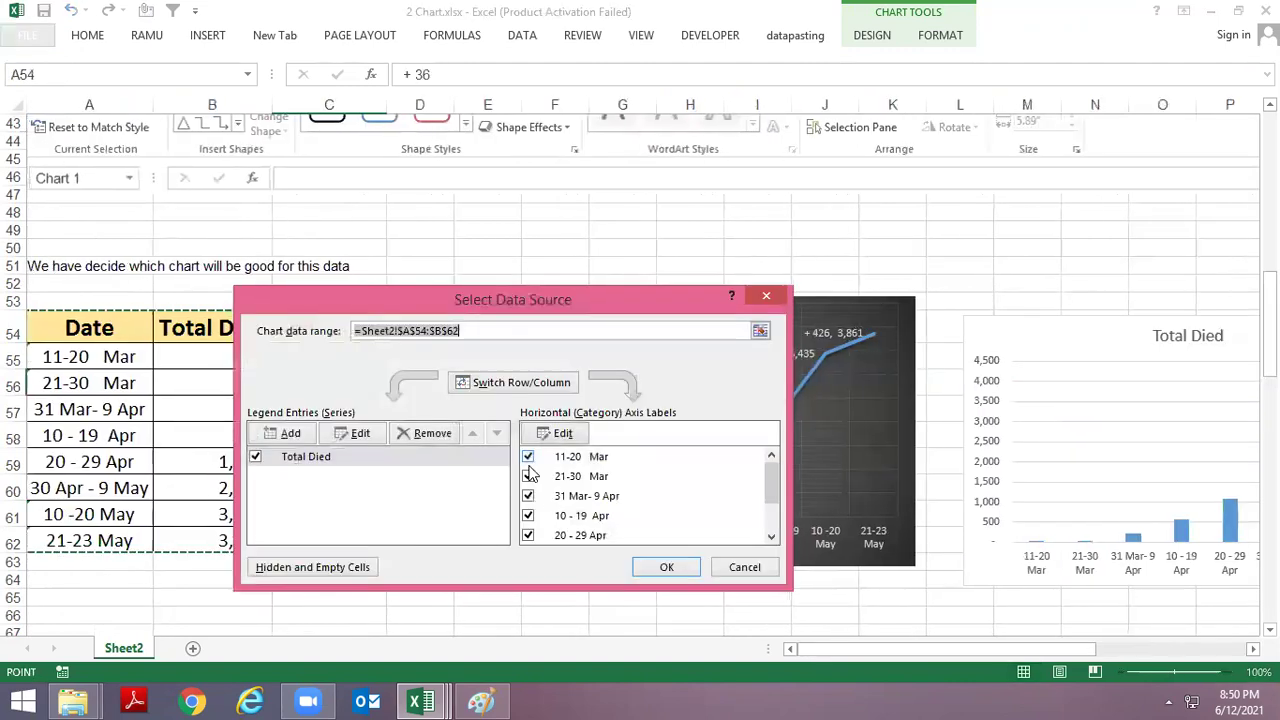
pyautogui.moveTo(772, 482); pyautogui.dragTo(776, 486)
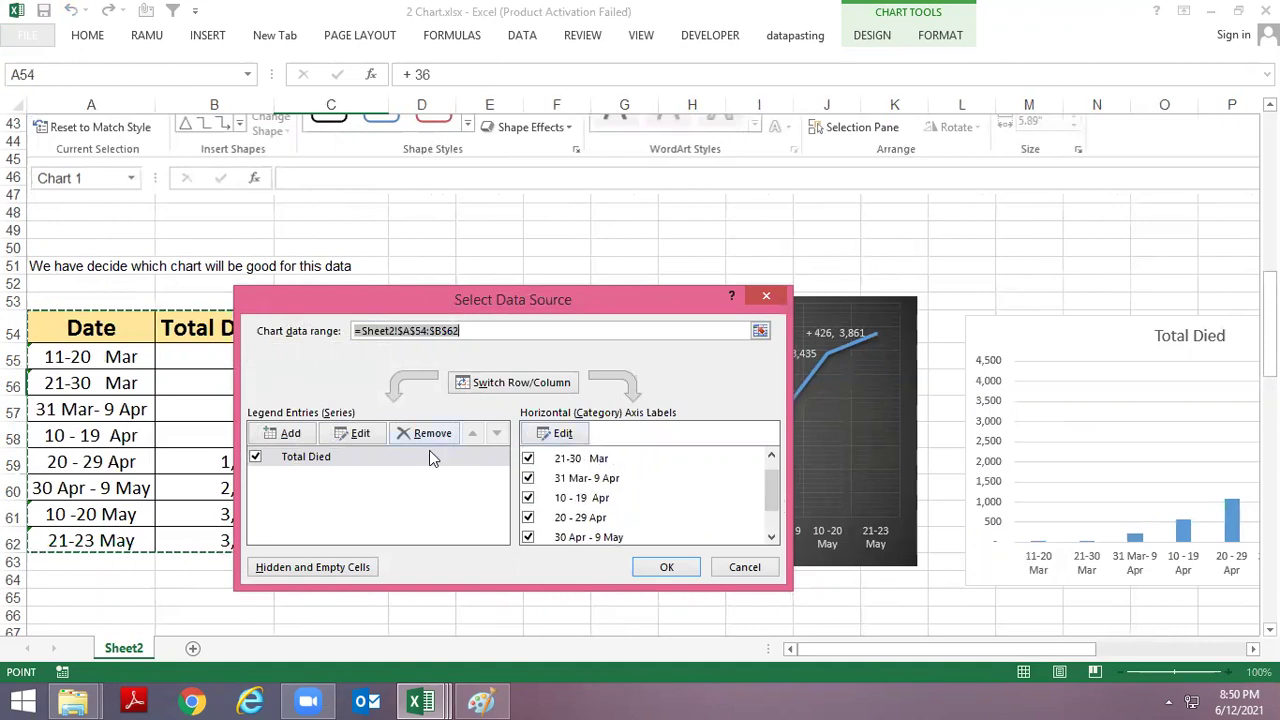
pyautogui.click(539, 433)
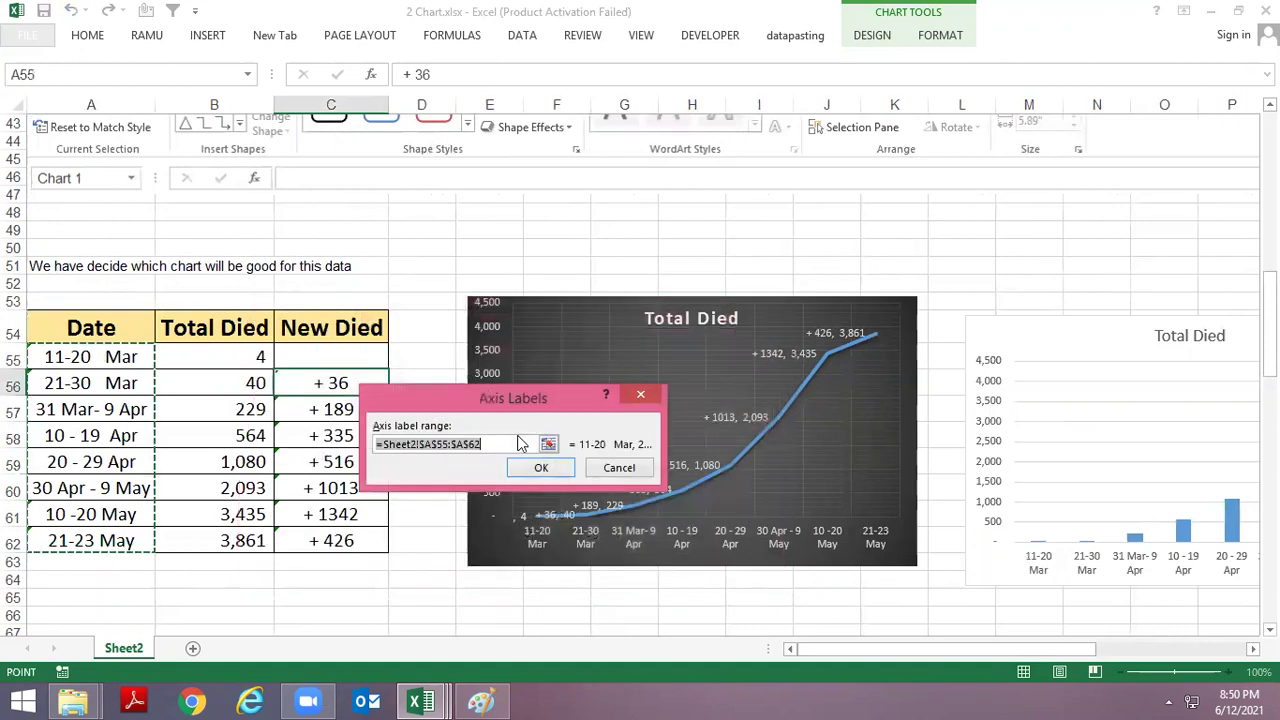
pyautogui.press('Return')
pyautogui.click(358, 433)
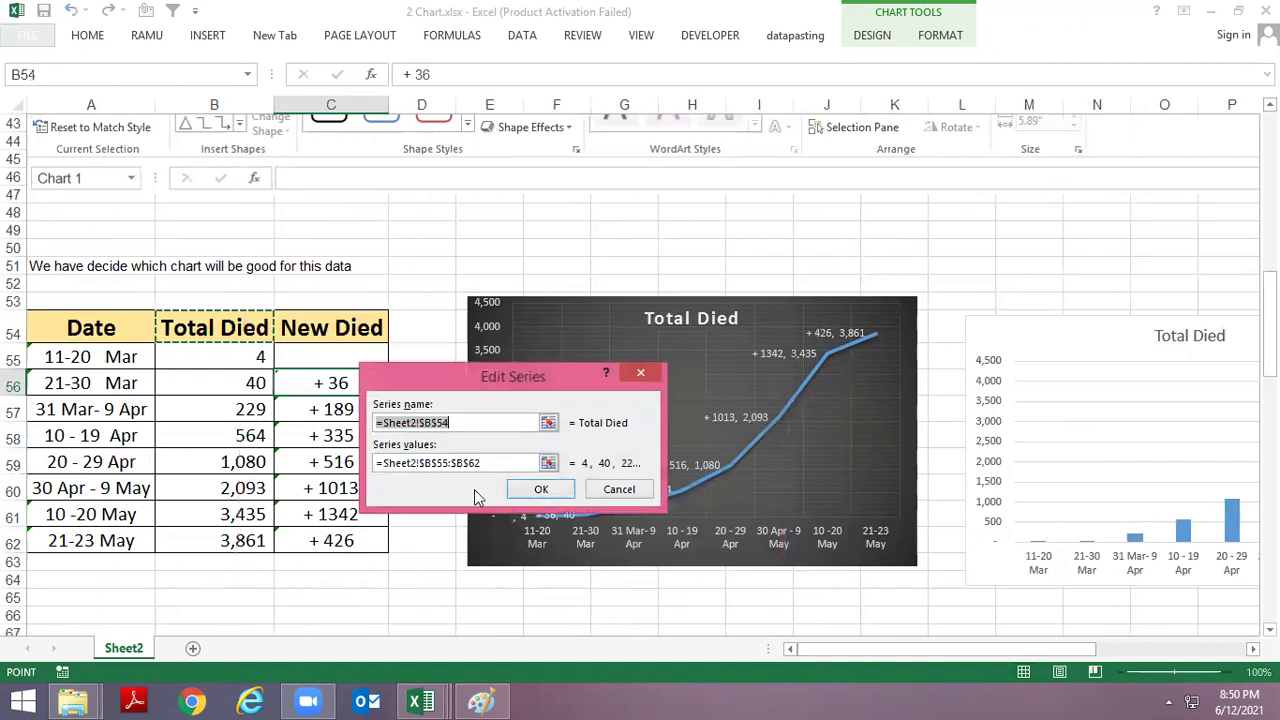
pyautogui.press('Return')
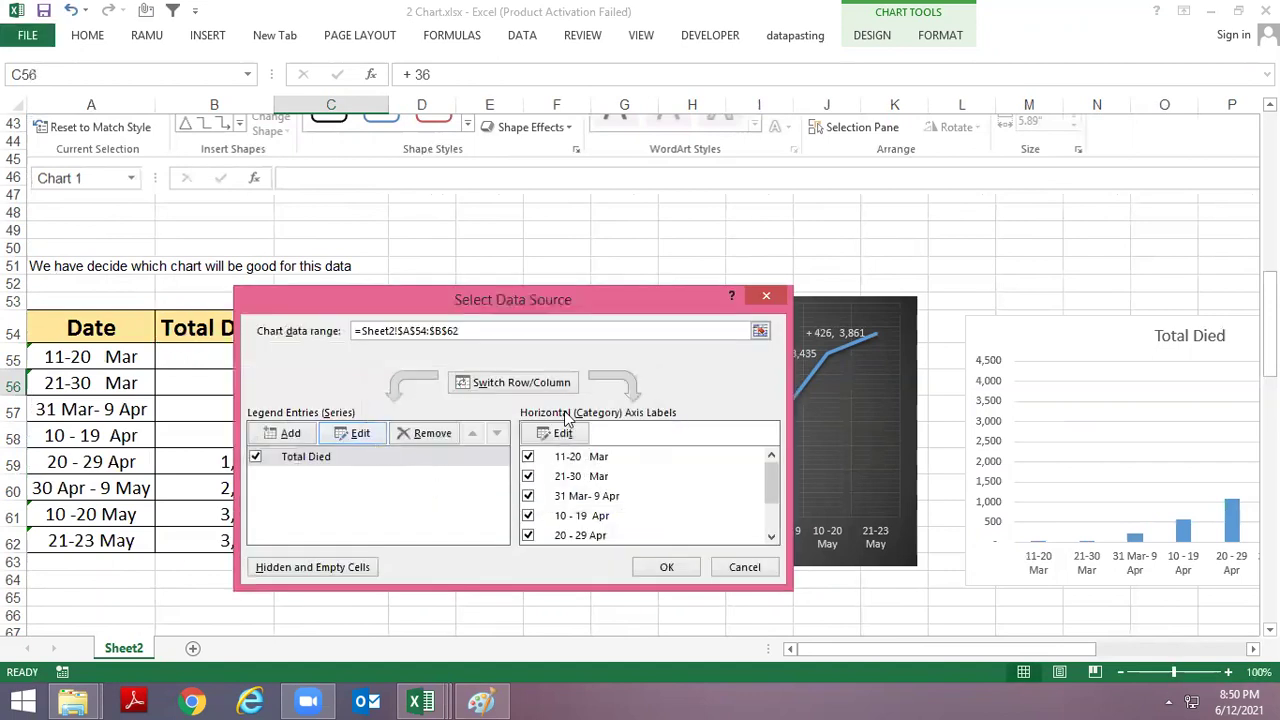
pyautogui.press('Return')
pyautogui.click(675, 416)
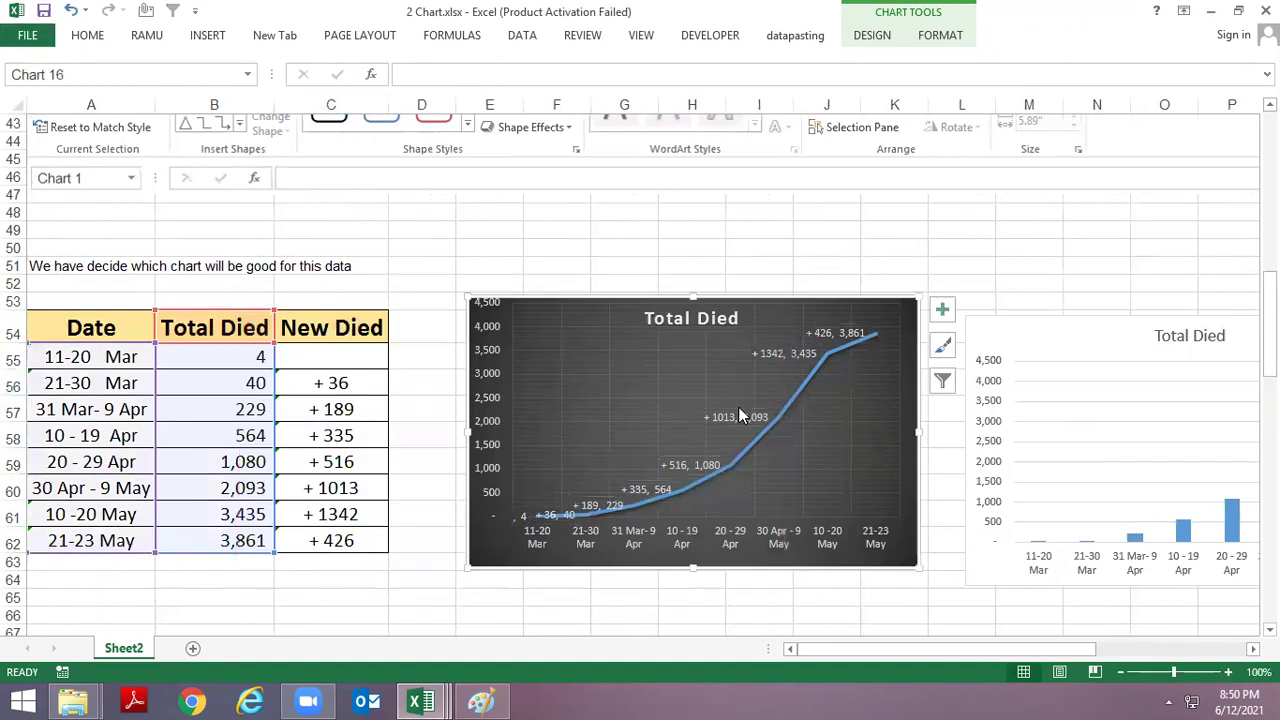
pyautogui.press('Escape')
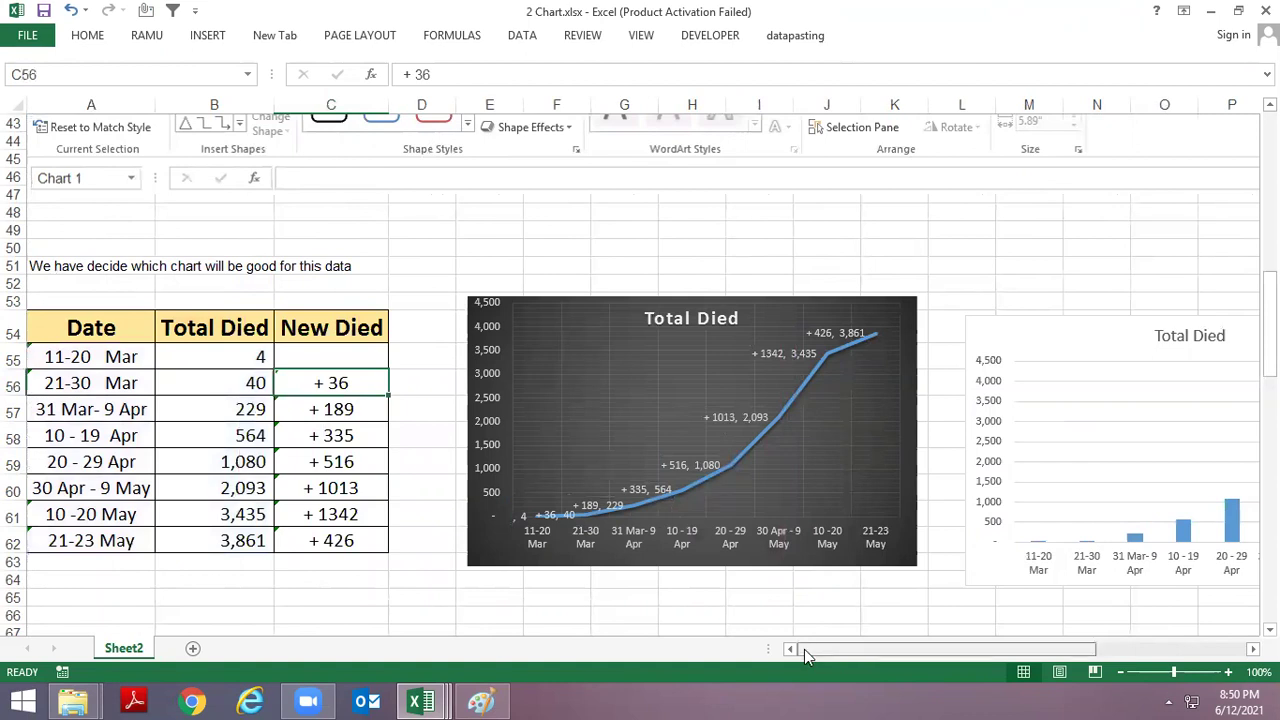
# Step: Copy the Total Died table A54:C62
pyautogui.scroll(-2, 416, 416)
pyautogui.scroll(-2, 414, 423)
pyautogui.scroll(4, 414, 423)
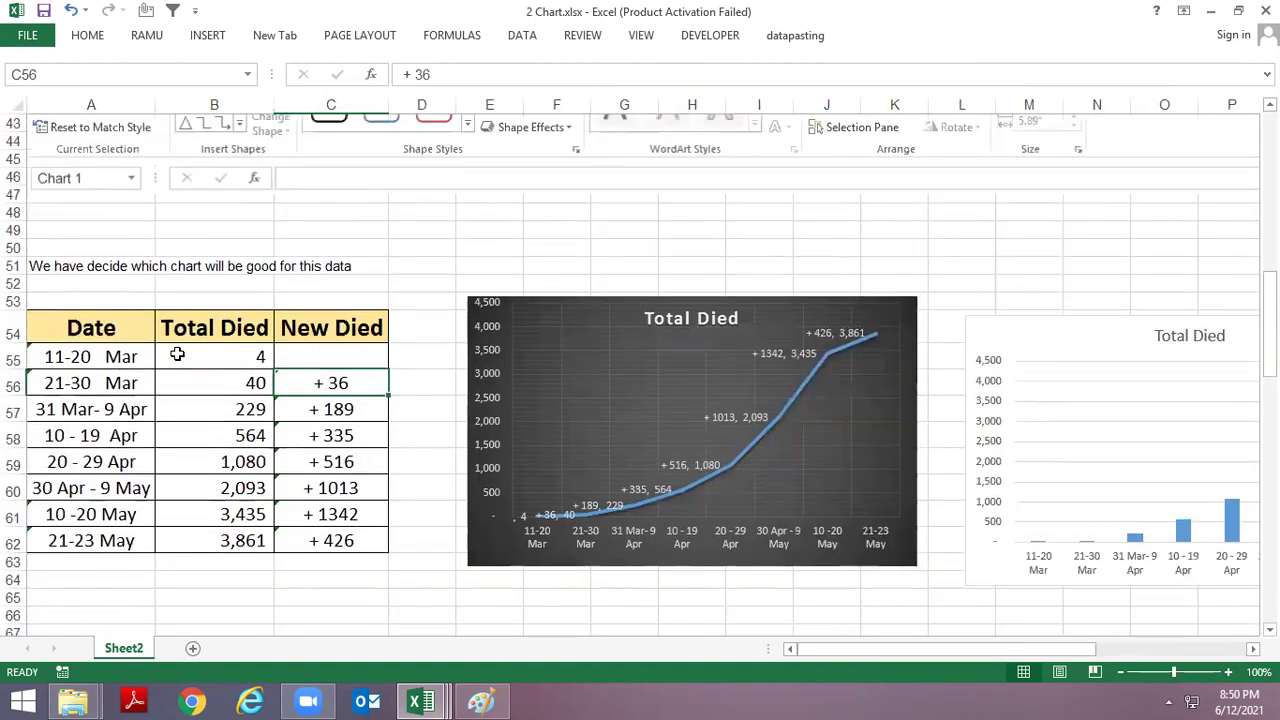
pyautogui.click(152, 350)
pyautogui.press('Up')
pyautogui.hotkey('ctrl', 'shift', 'Down')
pyautogui.hotkey('ctrl', 'shift', 'Right')
pyautogui.hotkey('ctrl', 'c')
# Step: Paste the copied table into Book2 at cell A111
pyautogui.scroll(-5, 161, 343)
pyautogui.scroll(1, 161, 343)
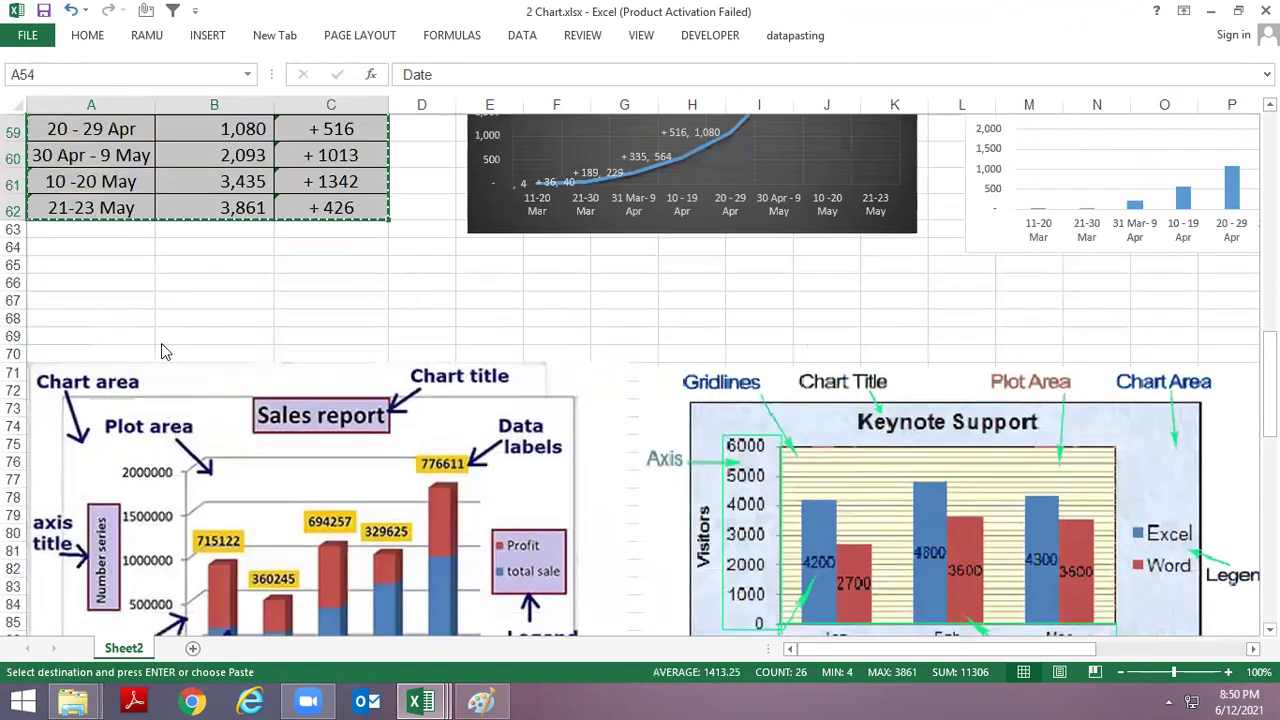
pyautogui.hotkey('alt', 'Tab')
pyautogui.hotkey('alt', 'Tab')
pyautogui.hotkey('alt', 'Tab')
pyautogui.hotkey('alt', 'Tab')
pyautogui.hotkey('alt', 'Tab')
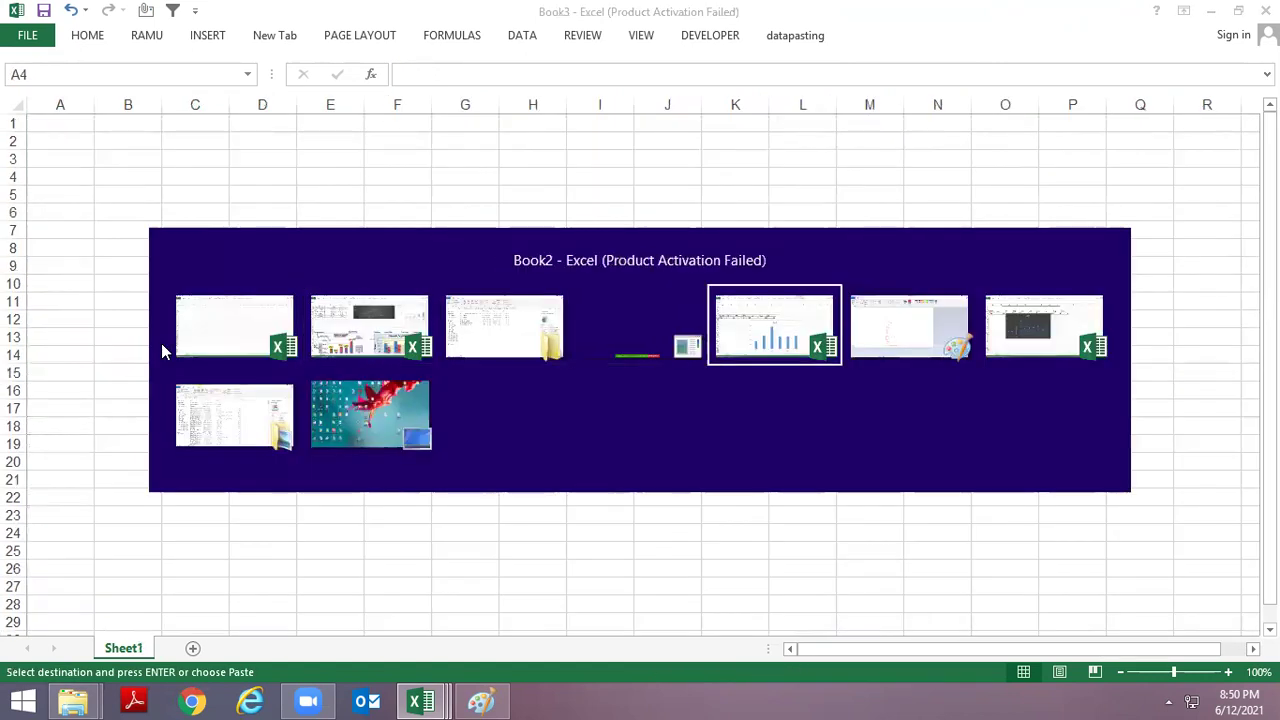
pyautogui.scroll(-8, 140, 395)
pyautogui.click(83, 312)
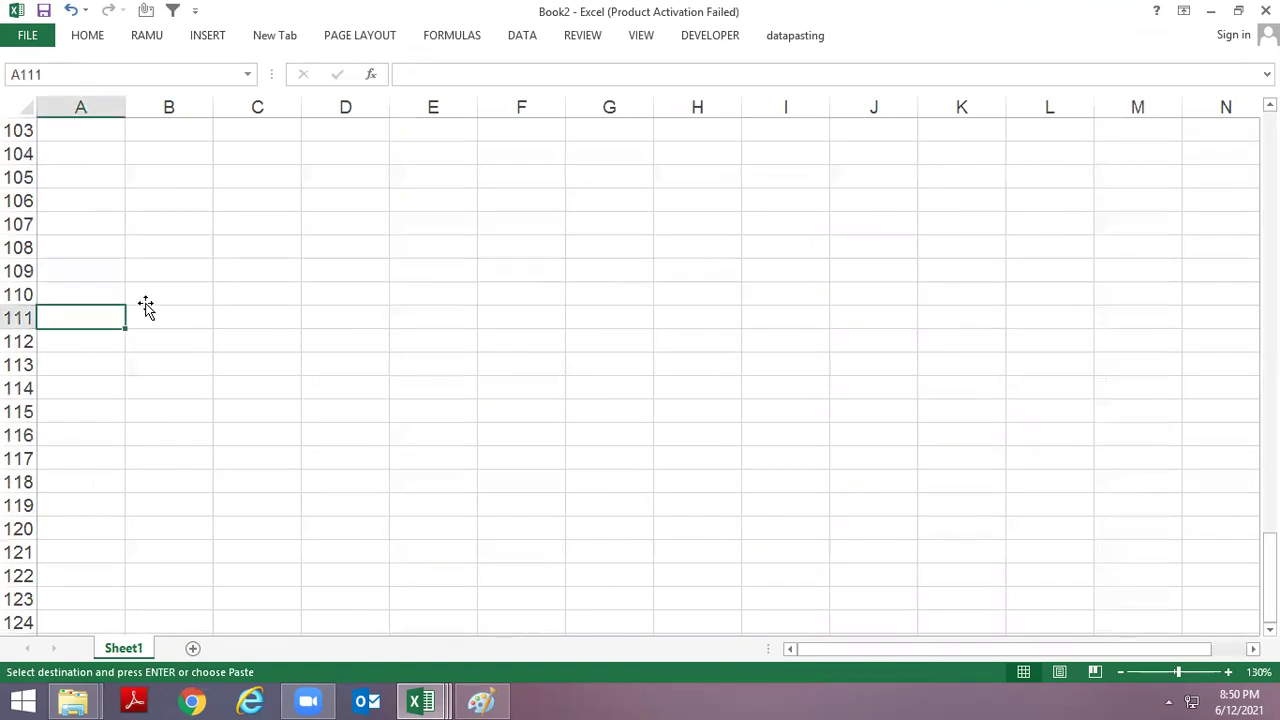
pyautogui.hotkey('ctrl', 'v')
# Step: Chart Date against Total Died (A111:B119) as a 2-D line chart
pyautogui.click(149, 331)
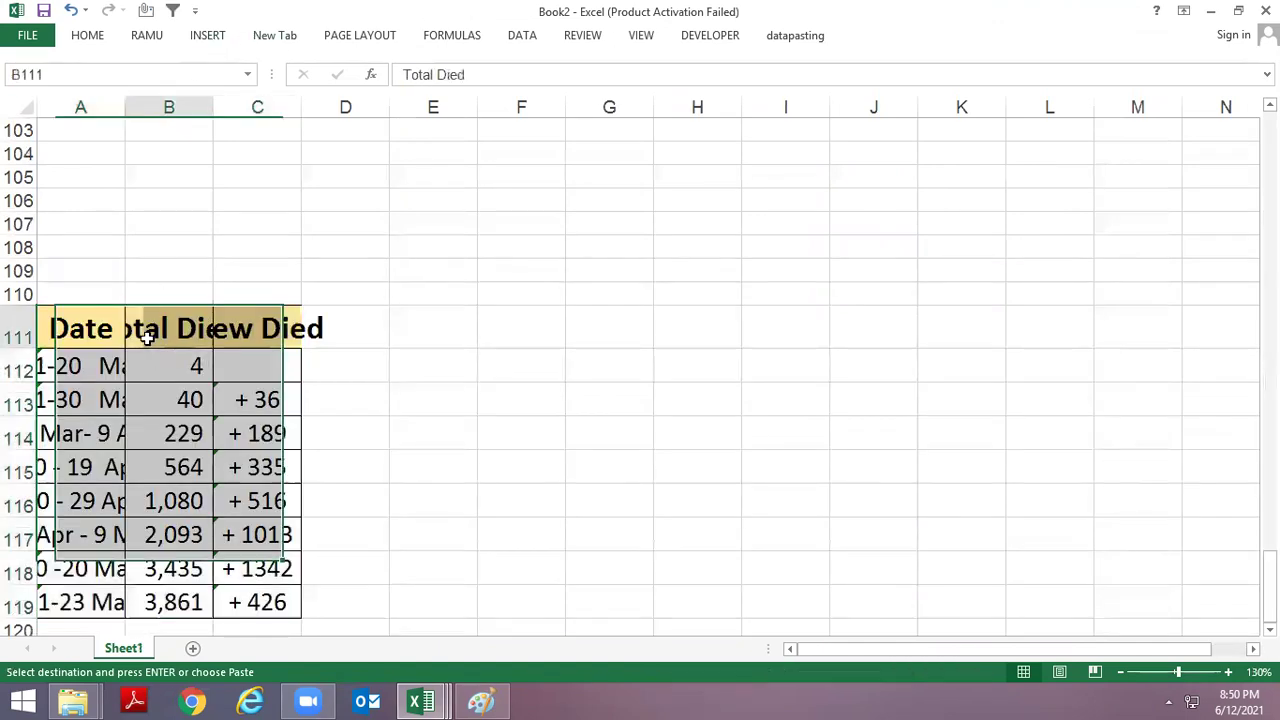
pyautogui.press('Left')
pyautogui.hotkey('ctrl', 'a')
pyautogui.hotkey('shift', 'Left')
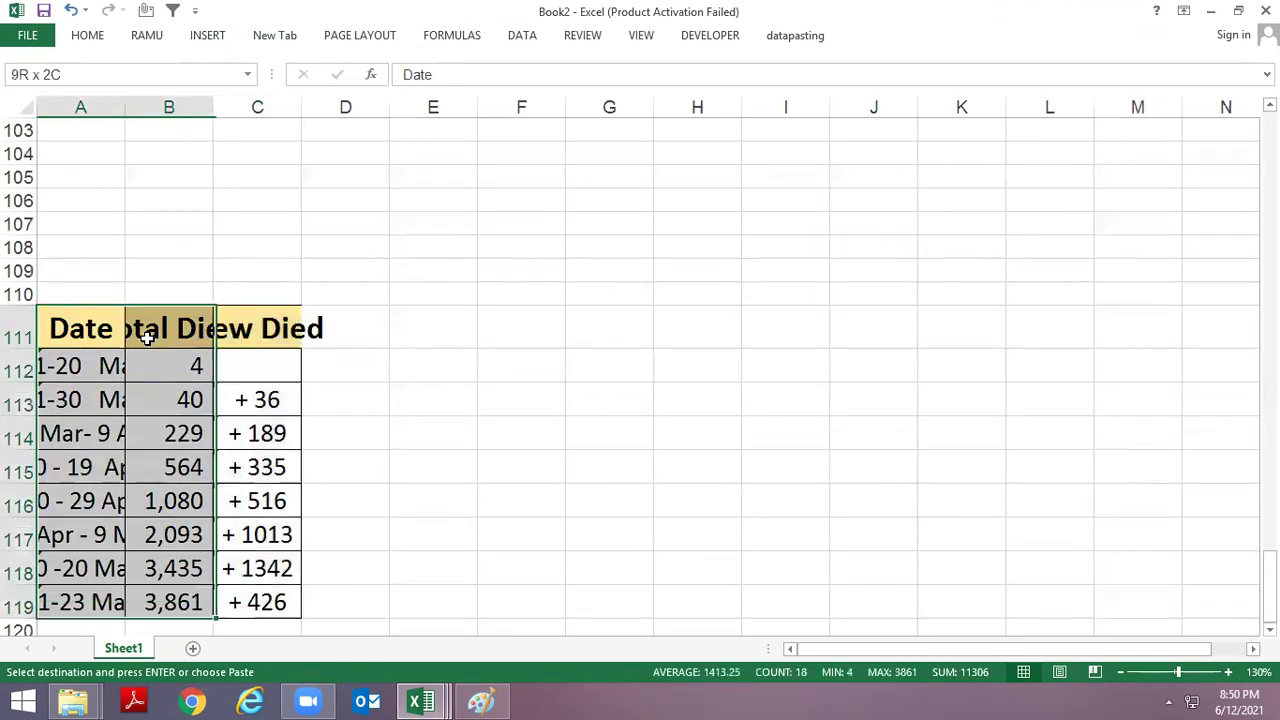
pyautogui.click(208, 35)
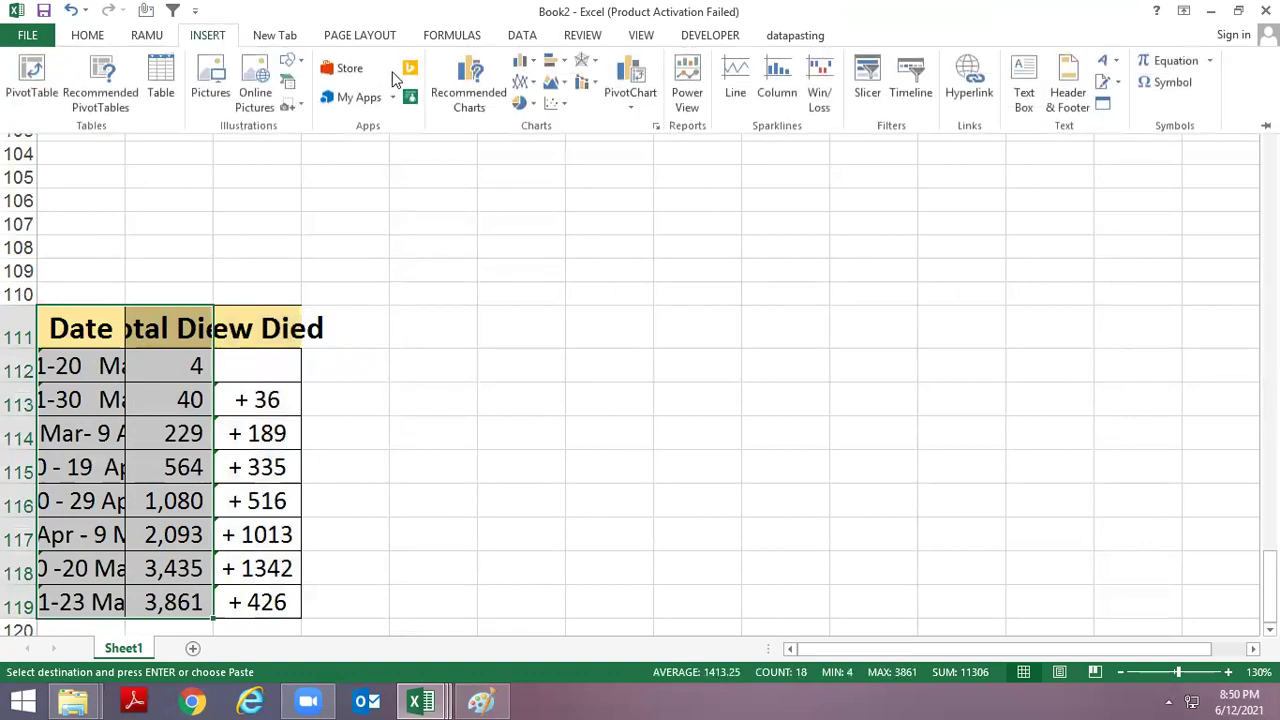
pyautogui.click(524, 81)
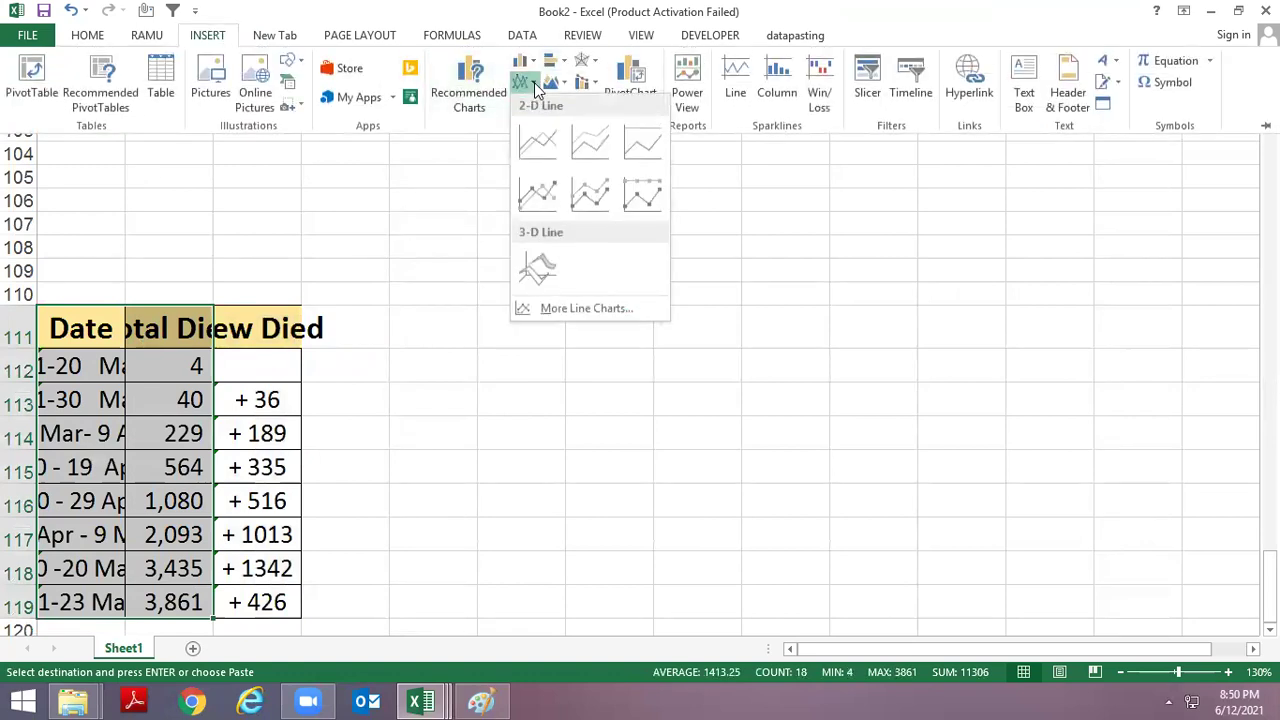
pyautogui.click(540, 145)
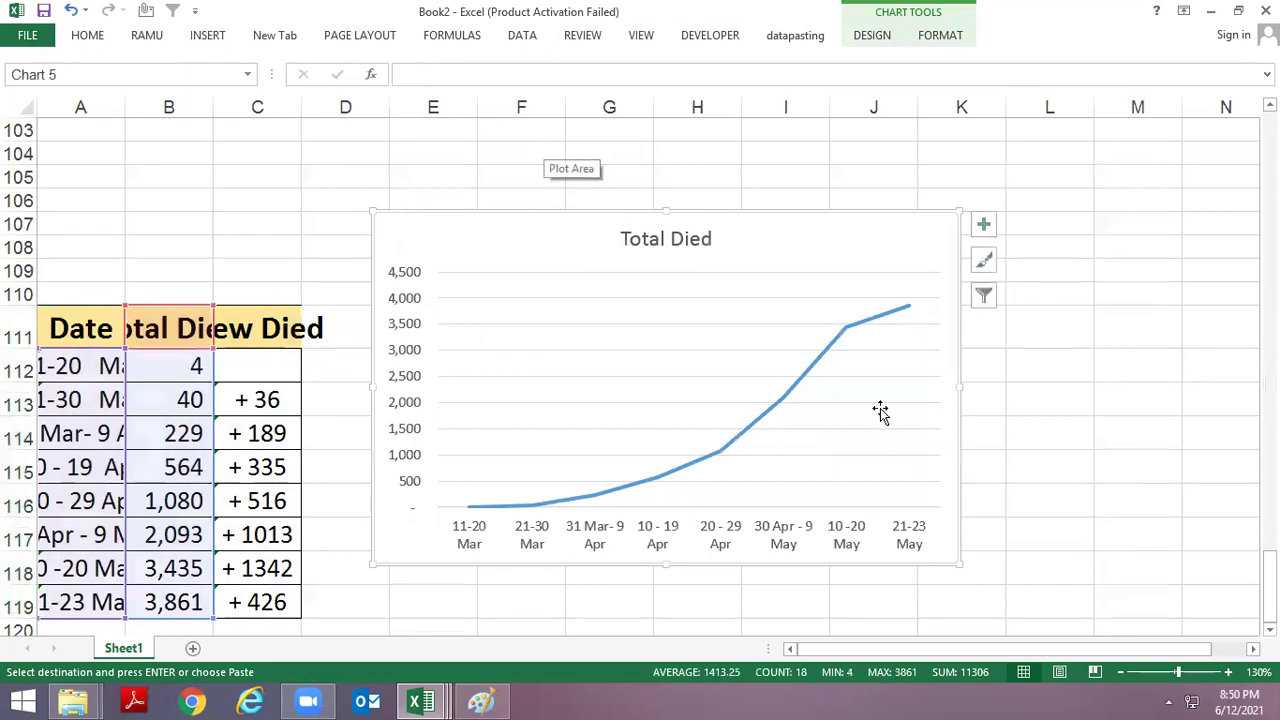
# Step: Label each Total Died point with its value, from 4 up to 3,861
pyautogui.click(1005, 410)
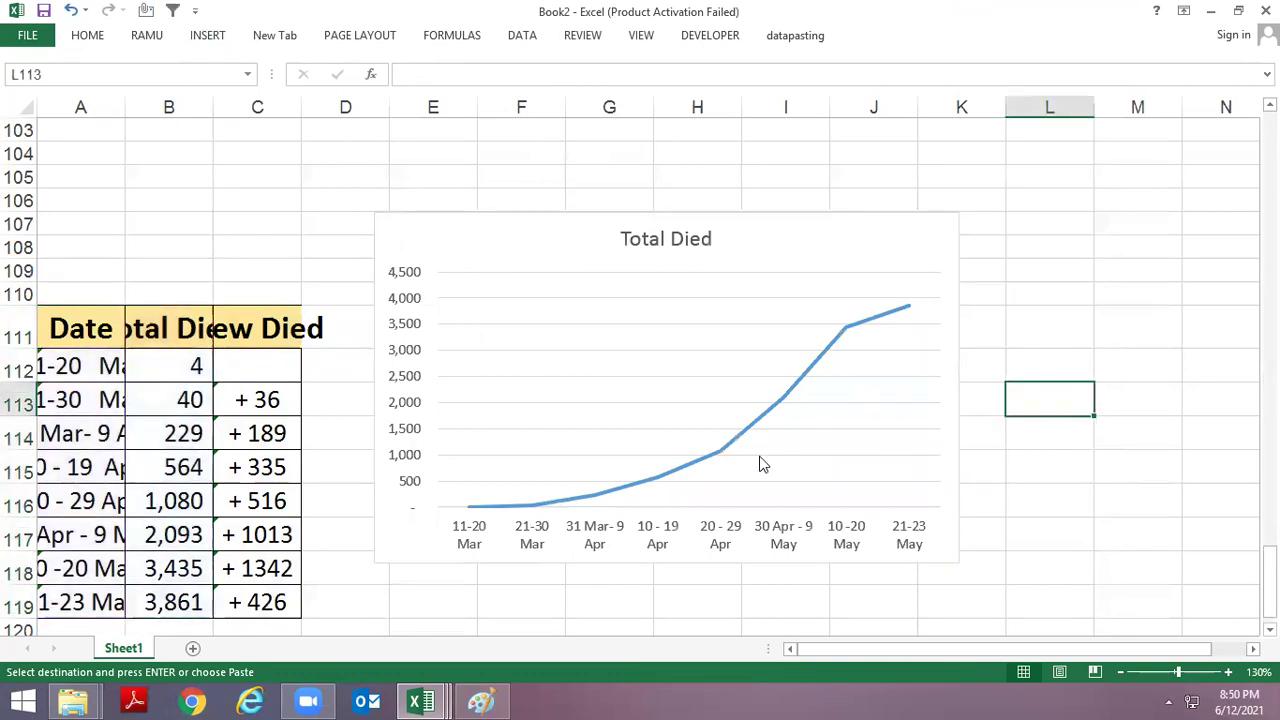
pyautogui.click(795, 390)
pyautogui.rightClick(795, 390)
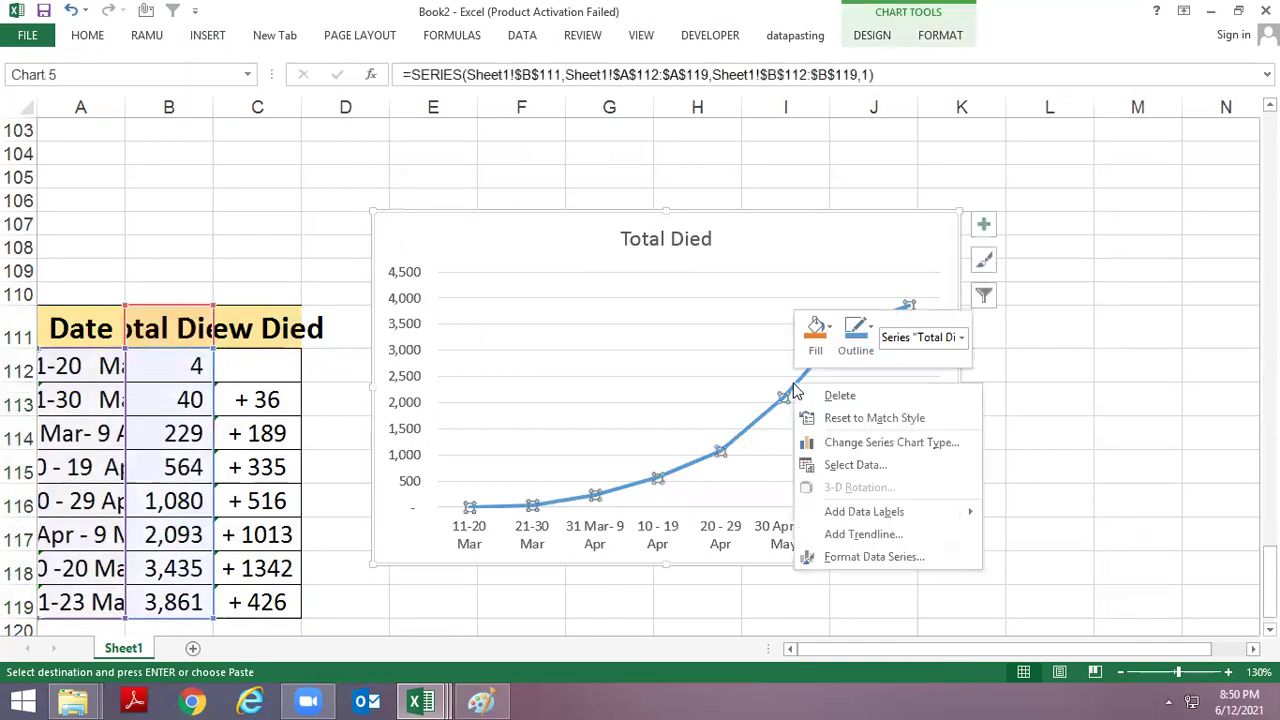
pyautogui.moveTo(838, 512)
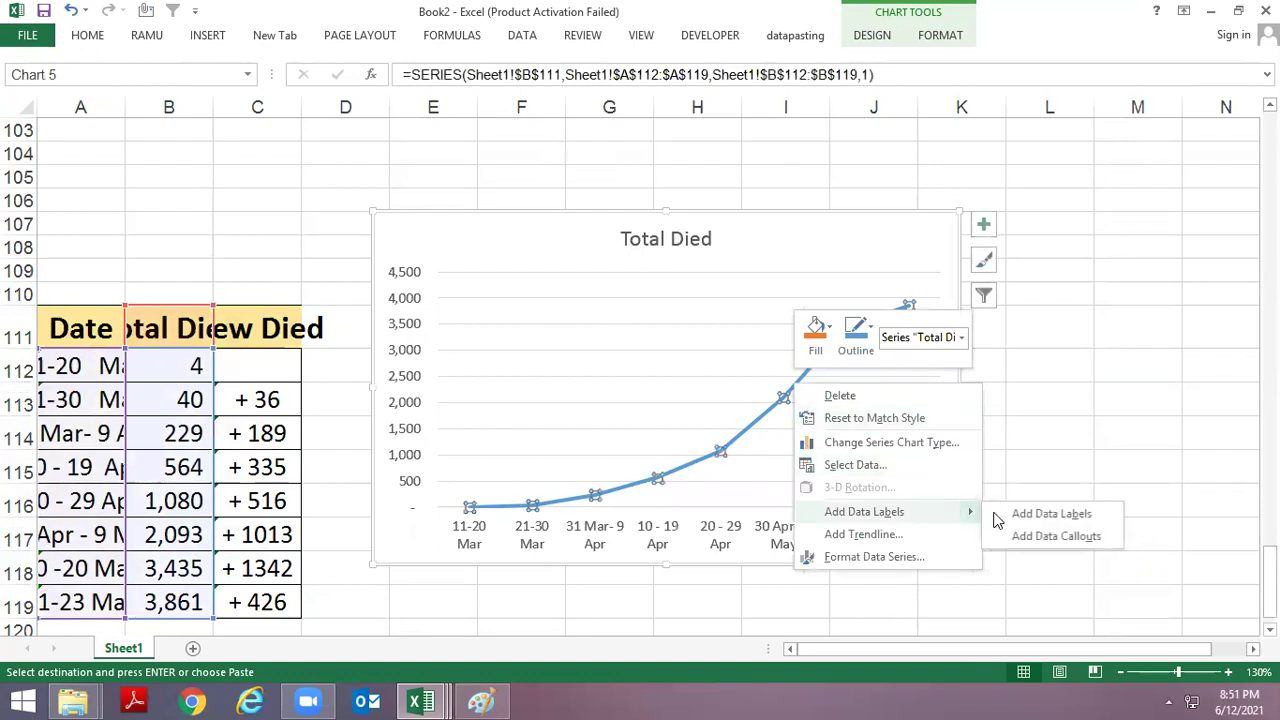
pyautogui.click(1051, 514)
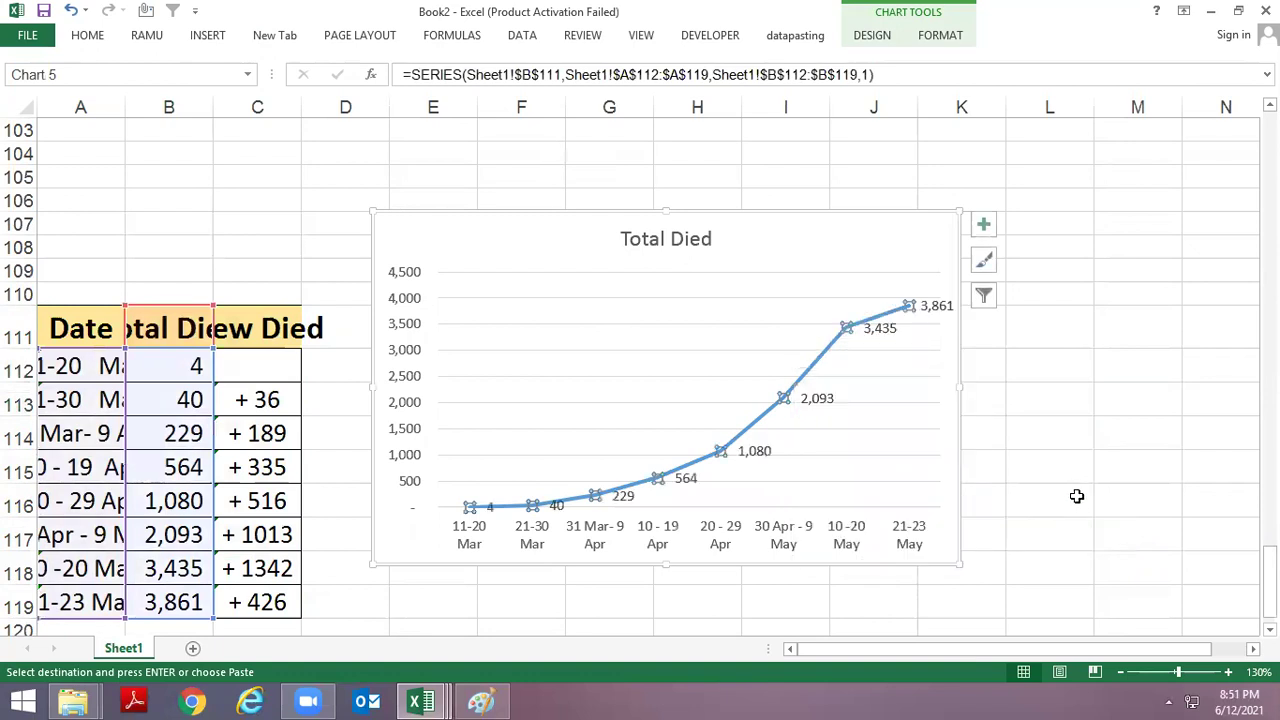
pyautogui.click(1003, 428)
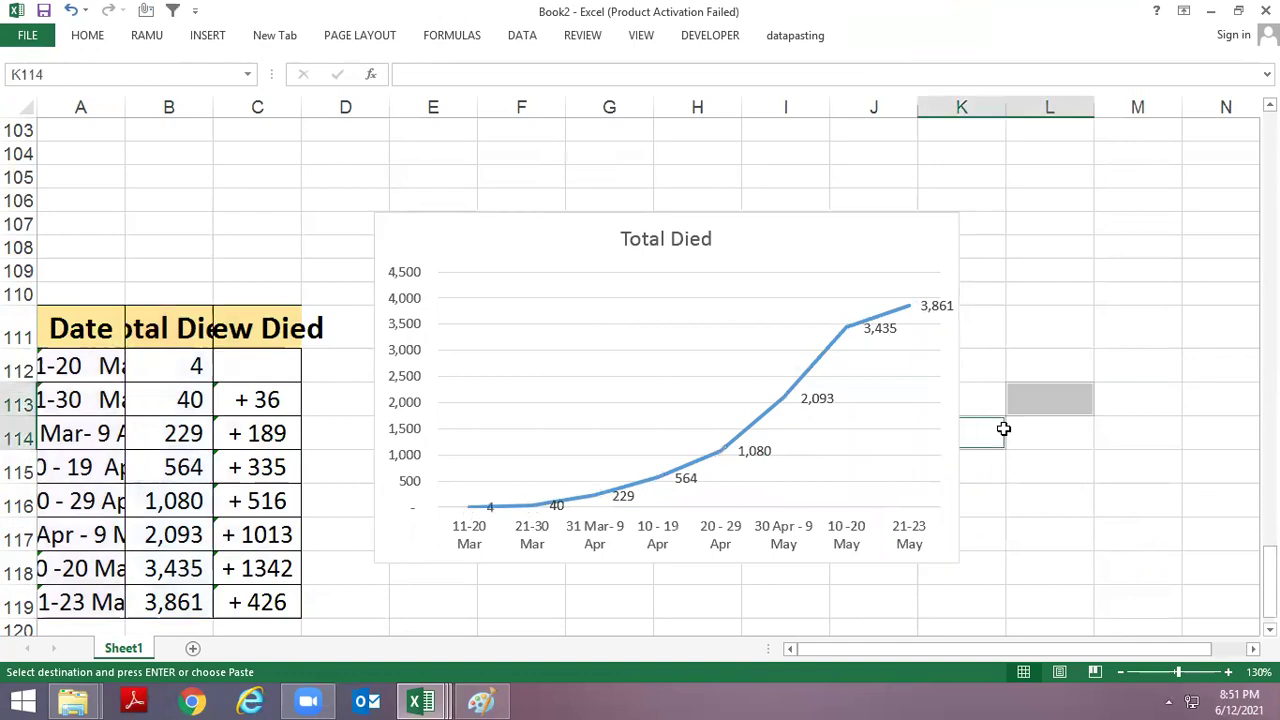
pyautogui.keyDown('ctrl'); pyautogui.scroll(1, 1047, 398); pyautogui.keyUp('ctrl')
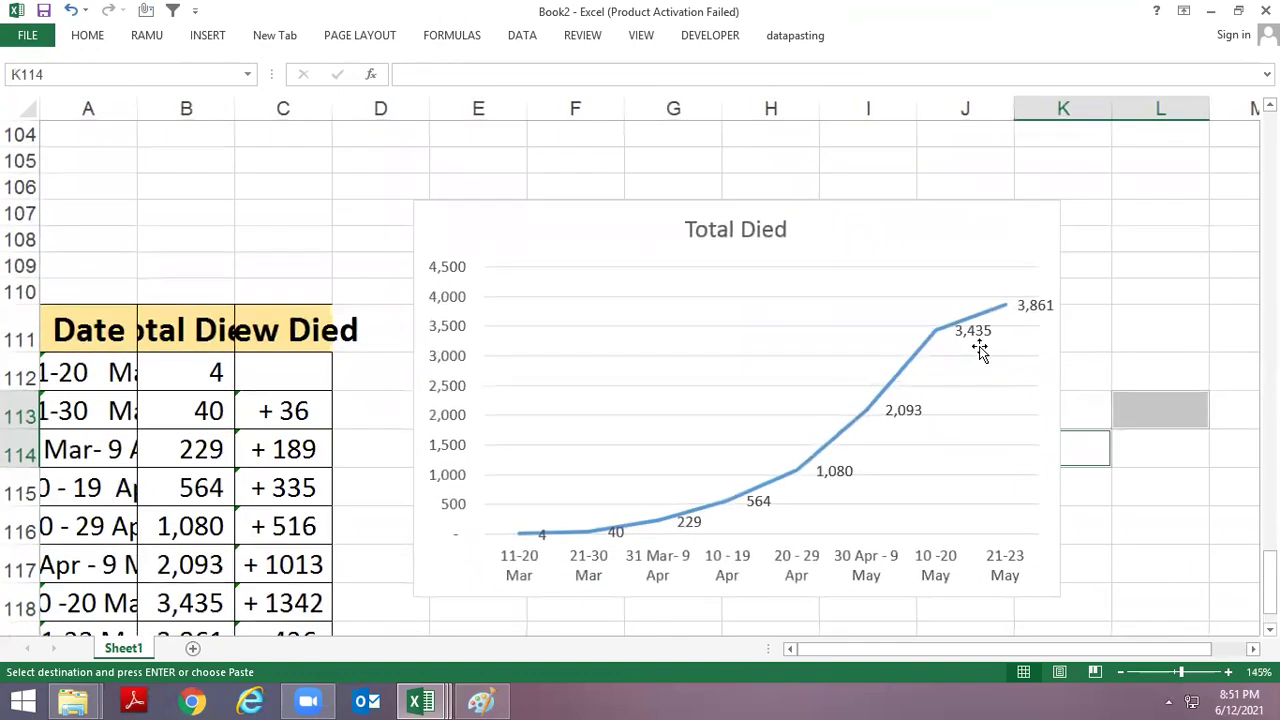
pyautogui.click(973, 330)
pyautogui.click(975, 331)
# Step: Add a new series with values =Sheet1!$C$112:$C$119 via Select Data
pyautogui.rightClick(981, 334)
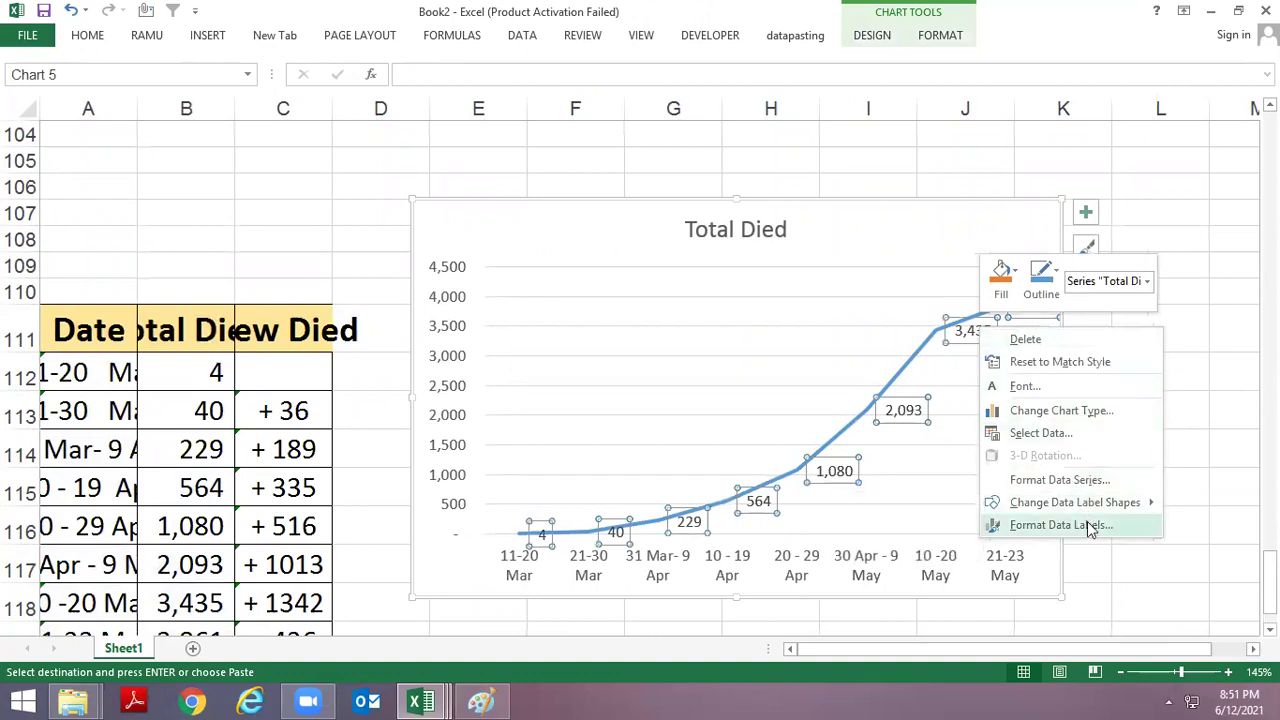
pyautogui.click(1040, 433)
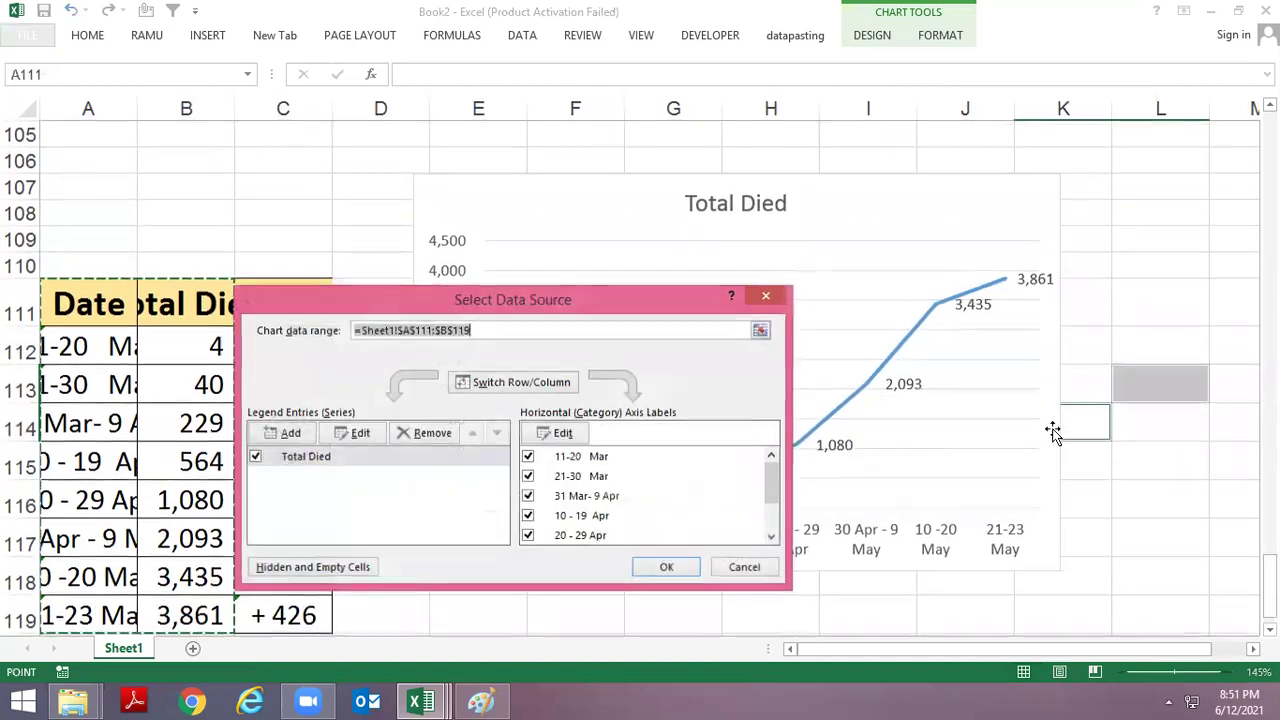
pyautogui.click(563, 436)
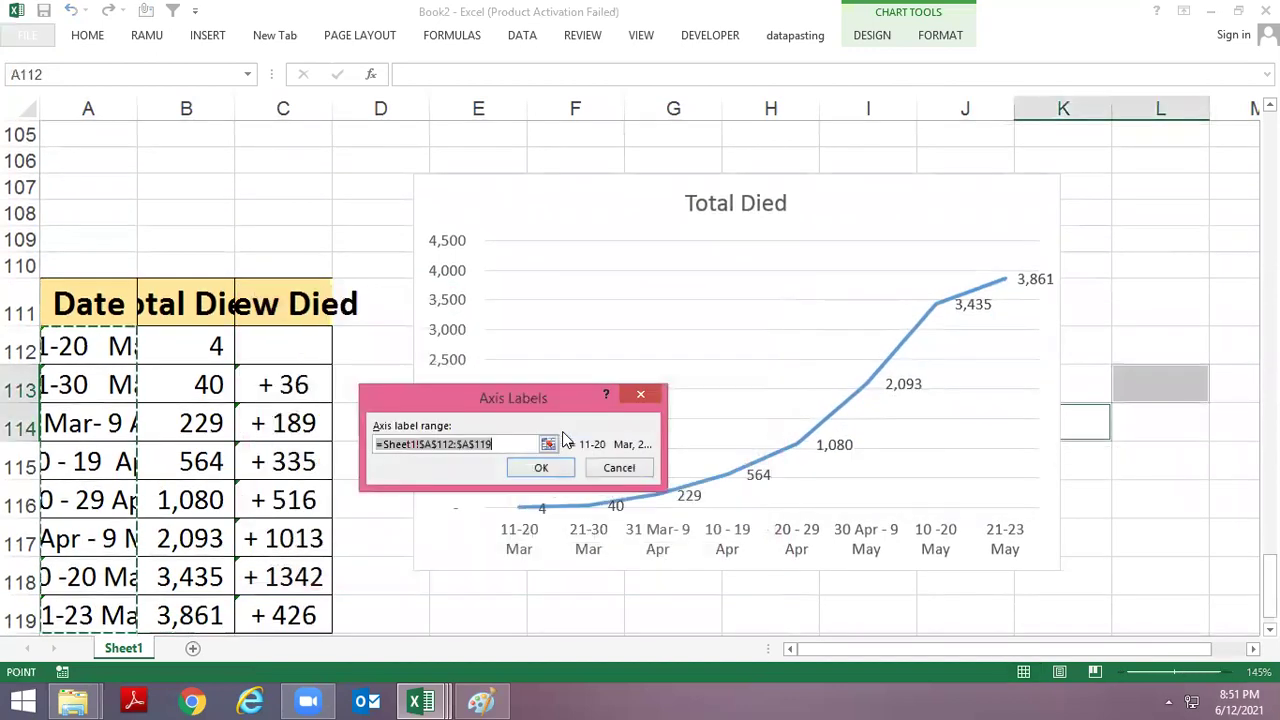
pyautogui.click(641, 395)
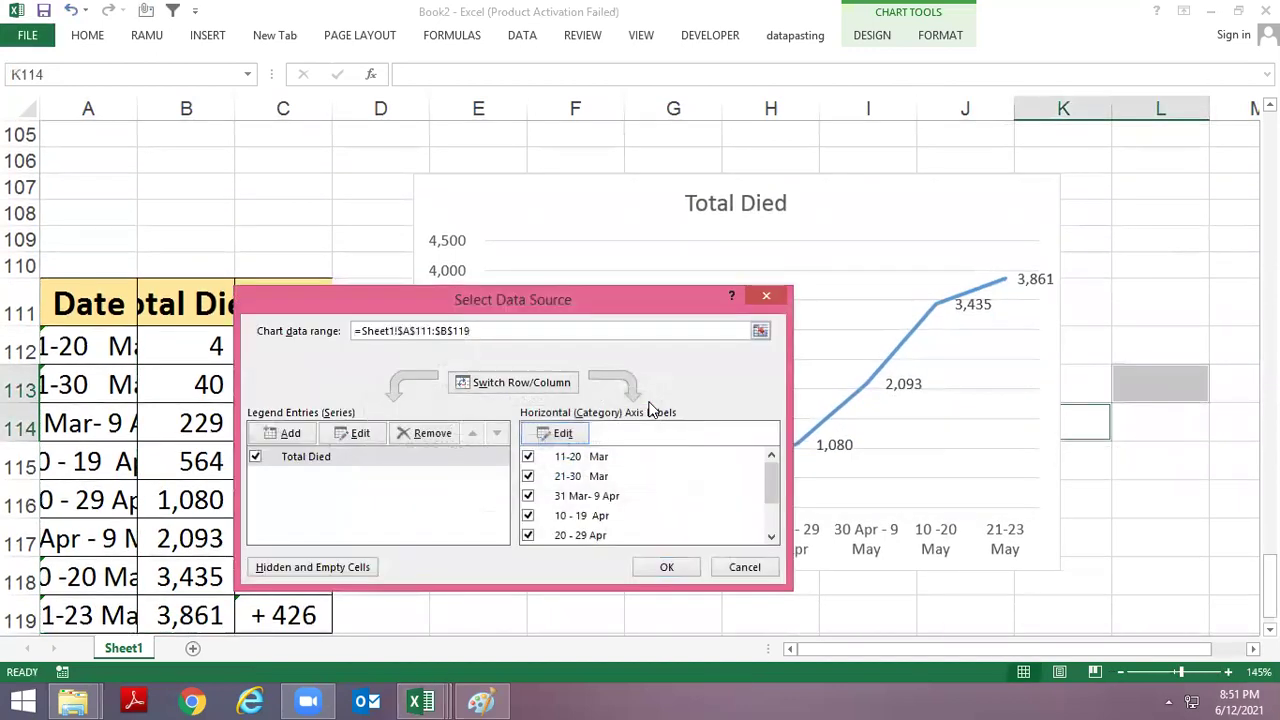
pyautogui.click(287, 433)
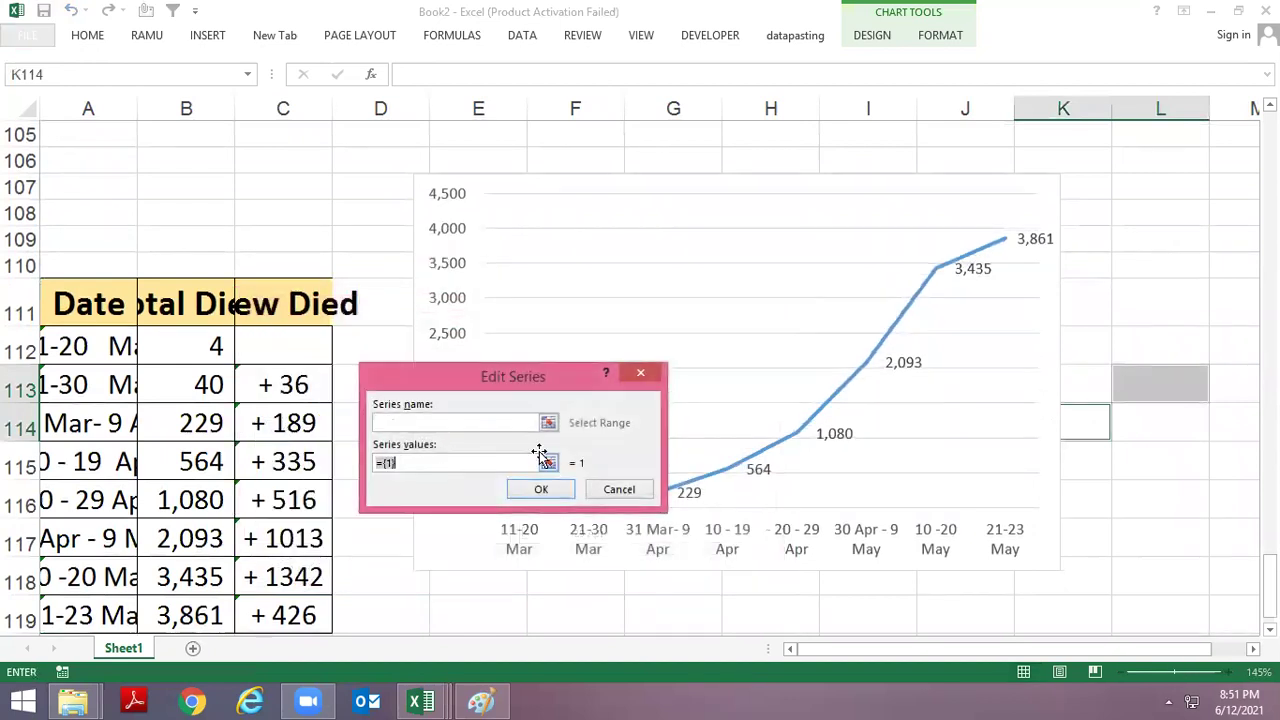
pyautogui.click(547, 461)
pyautogui.moveTo(286, 346); pyautogui.dragTo(271, 621)
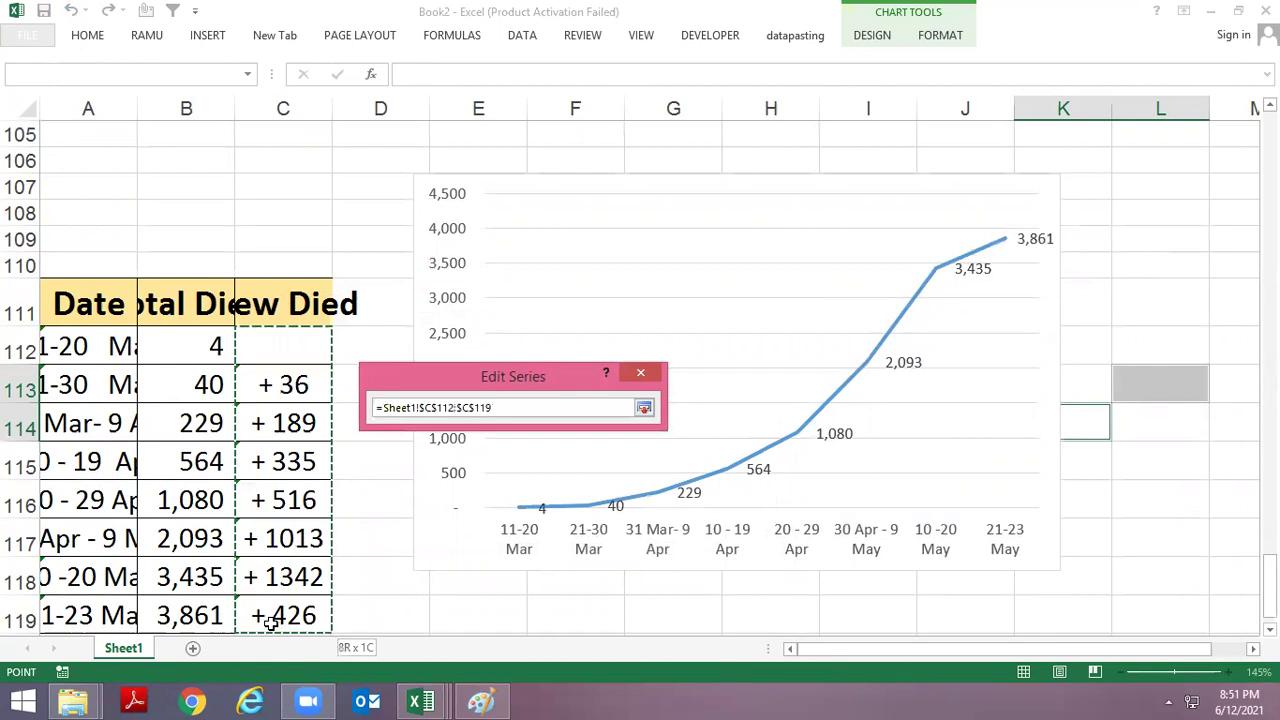
pyautogui.scroll(-1, 286, 578)
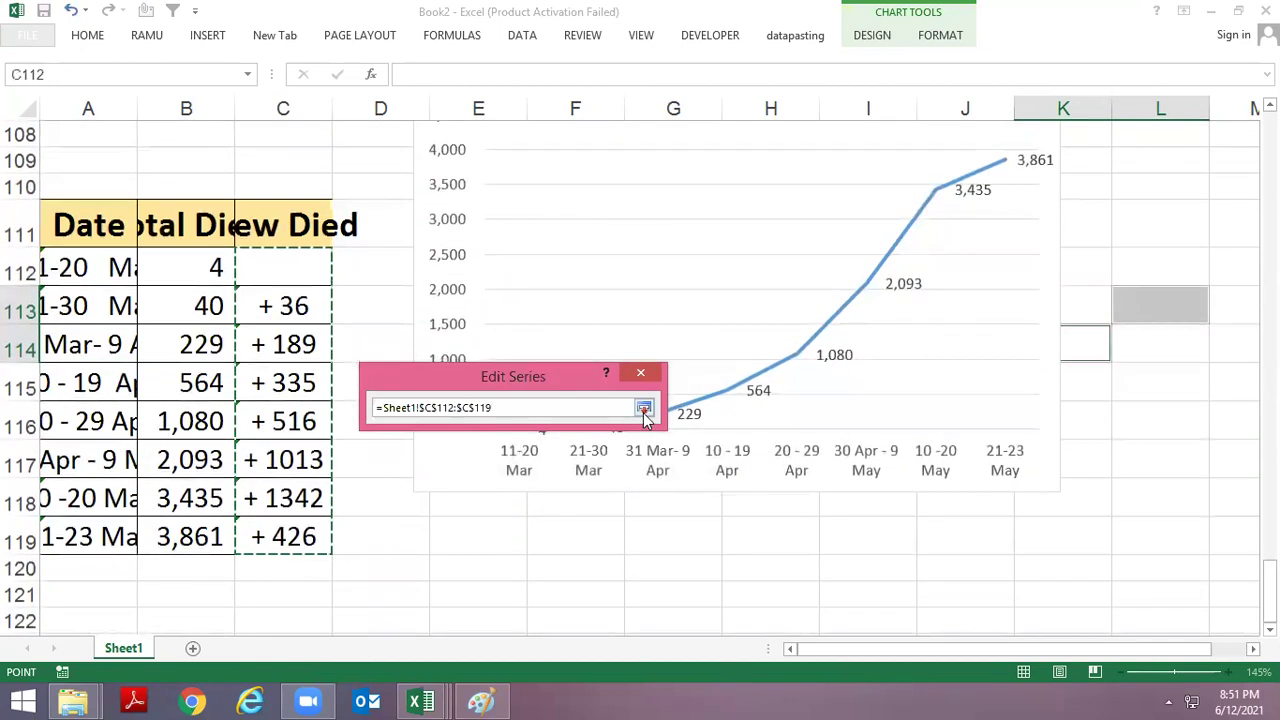
pyautogui.click(643, 407)
pyautogui.click(553, 495)
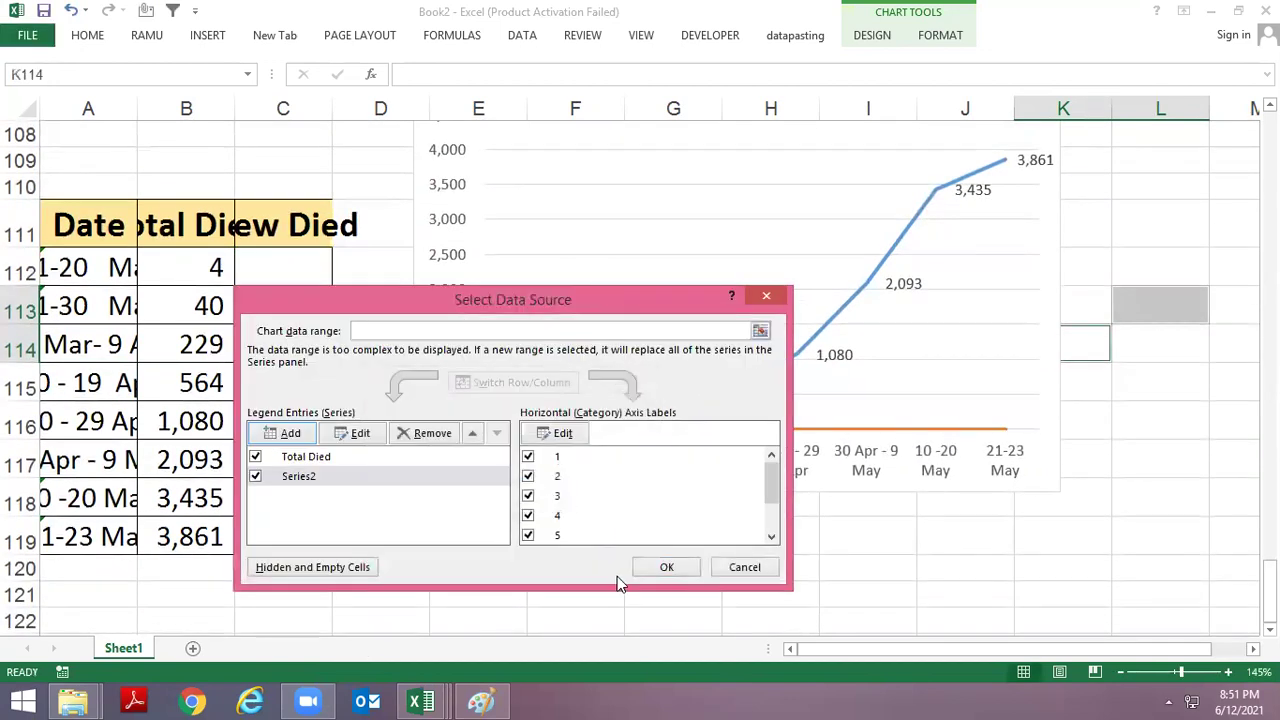
pyautogui.click(662, 567)
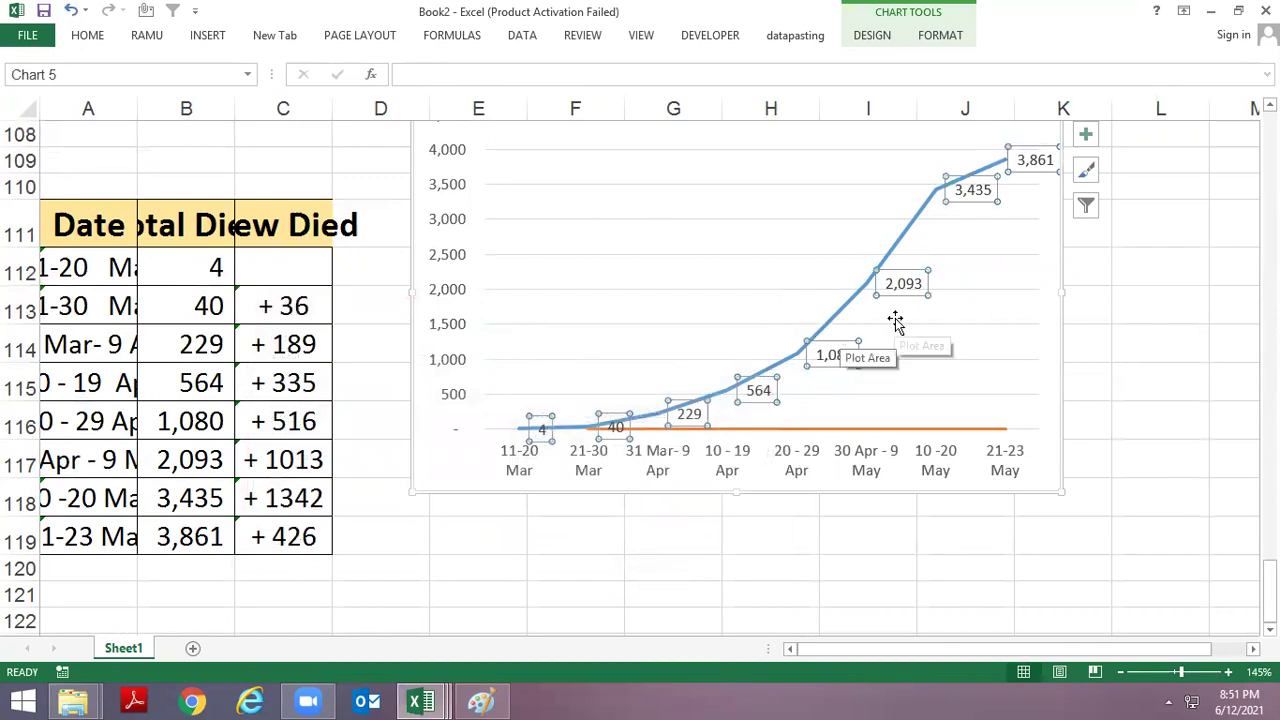
# Step: Recheck Series2 in the chart's data source without changes, then select the orange Series2 line
pyautogui.scroll(-1, 900, 330)
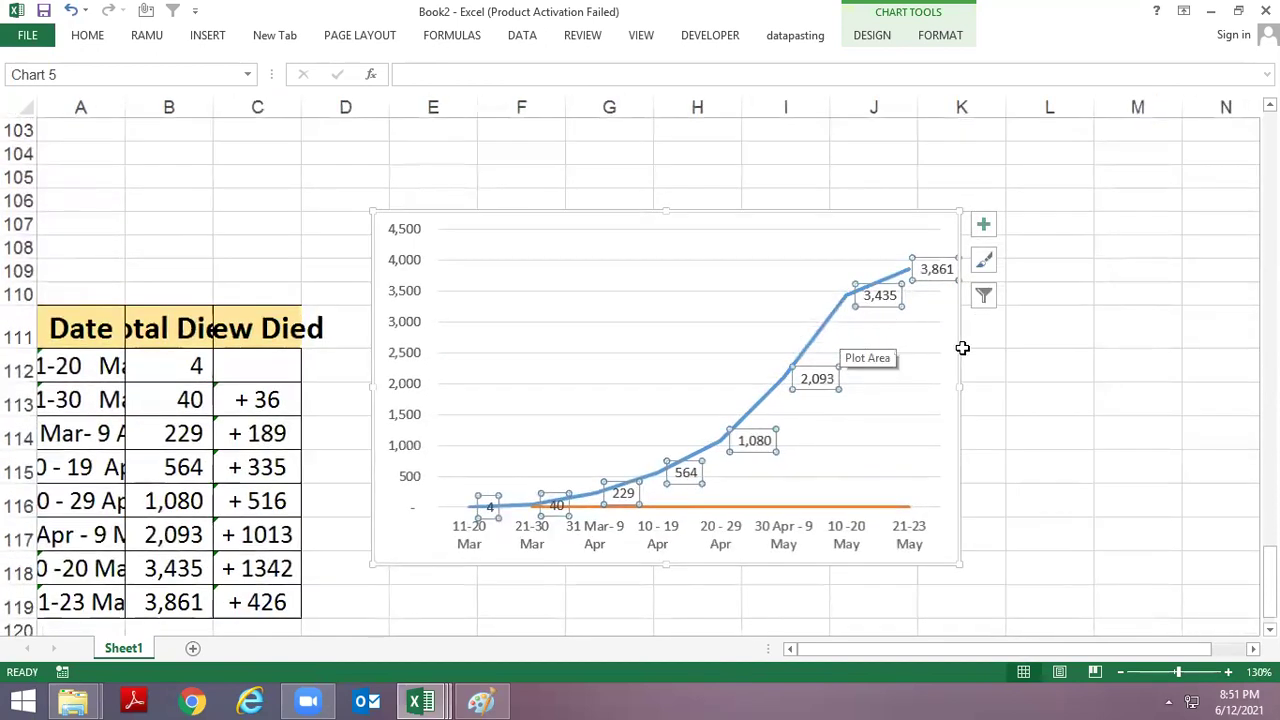
pyautogui.scroll(1, 964, 352)
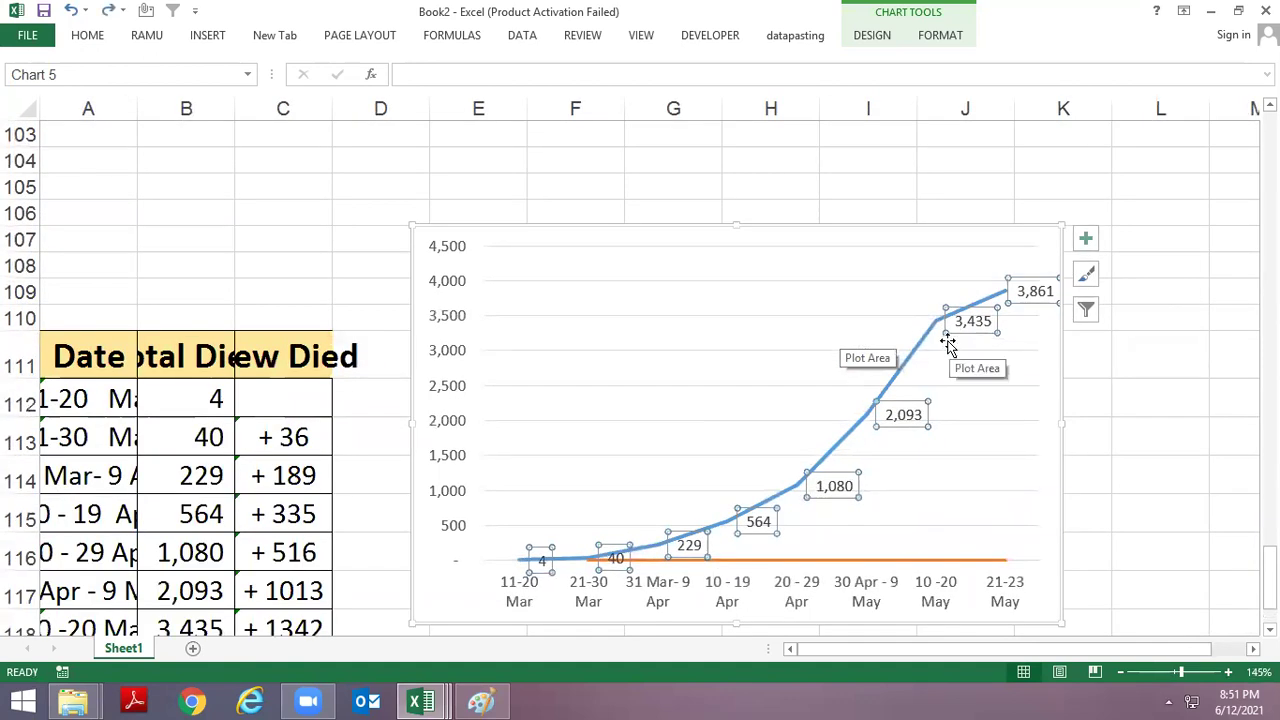
pyautogui.rightClick(835, 484)
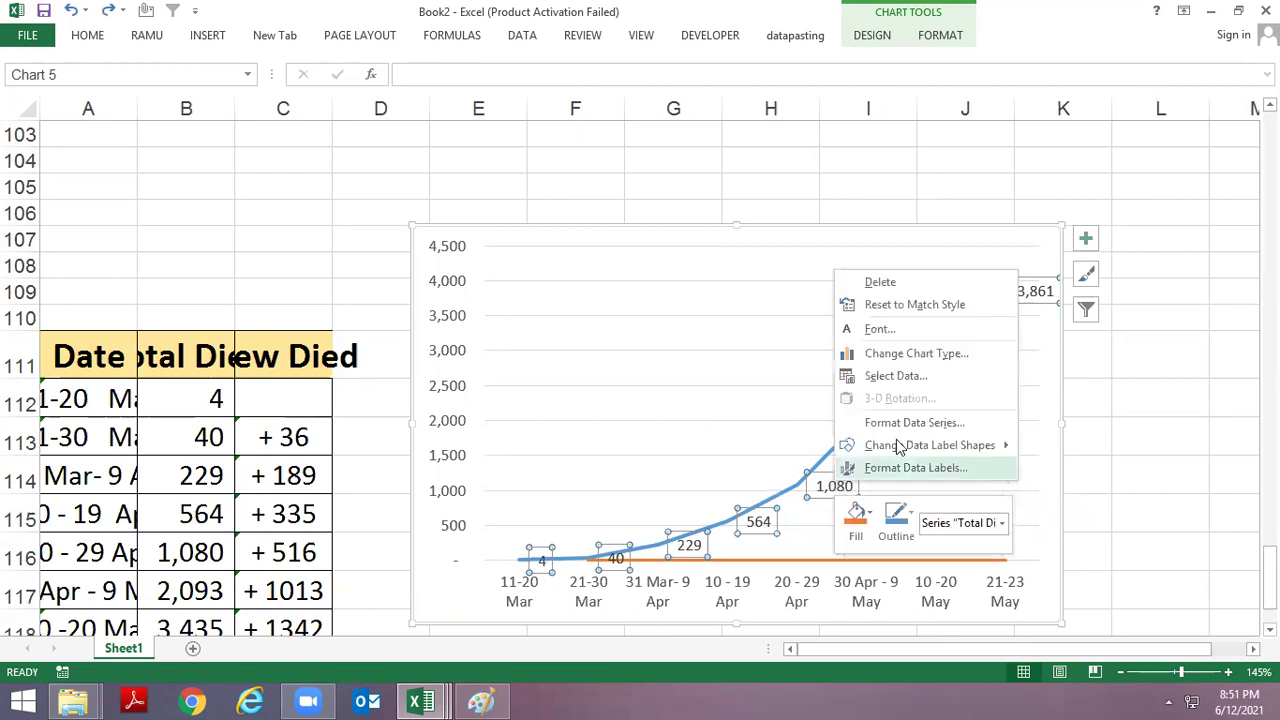
pyautogui.click(896, 376)
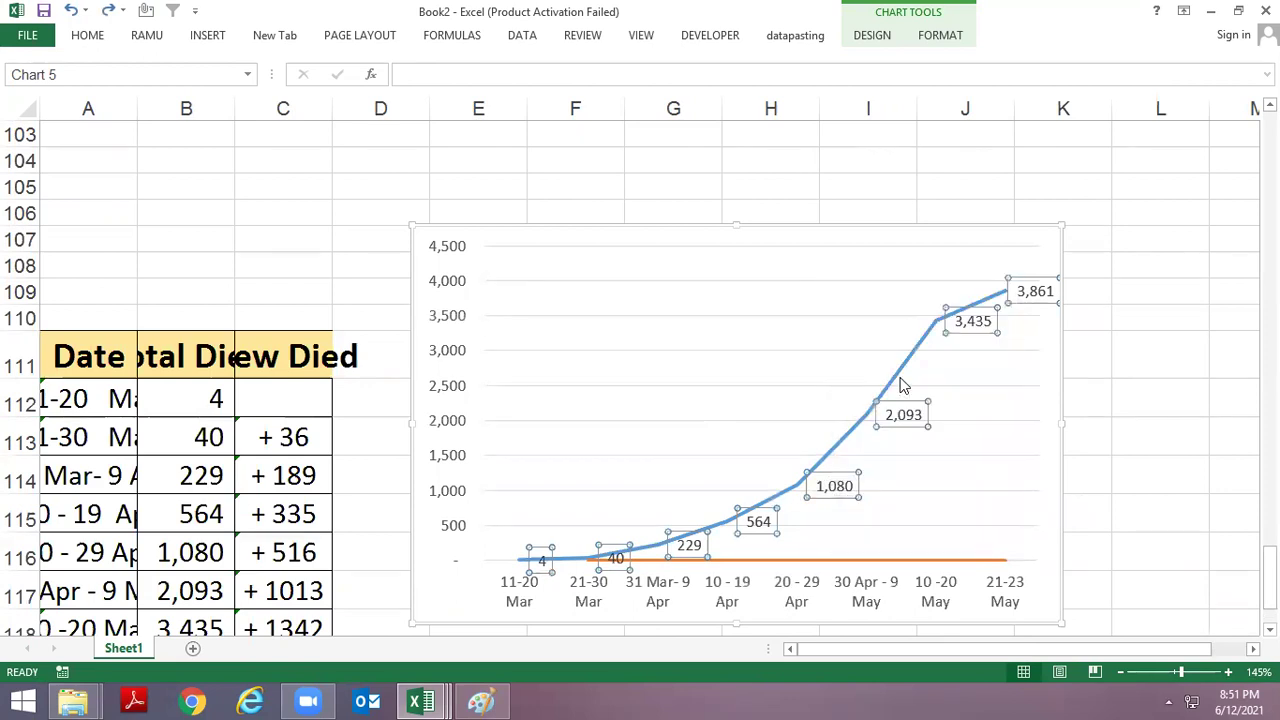
pyautogui.click(328, 481)
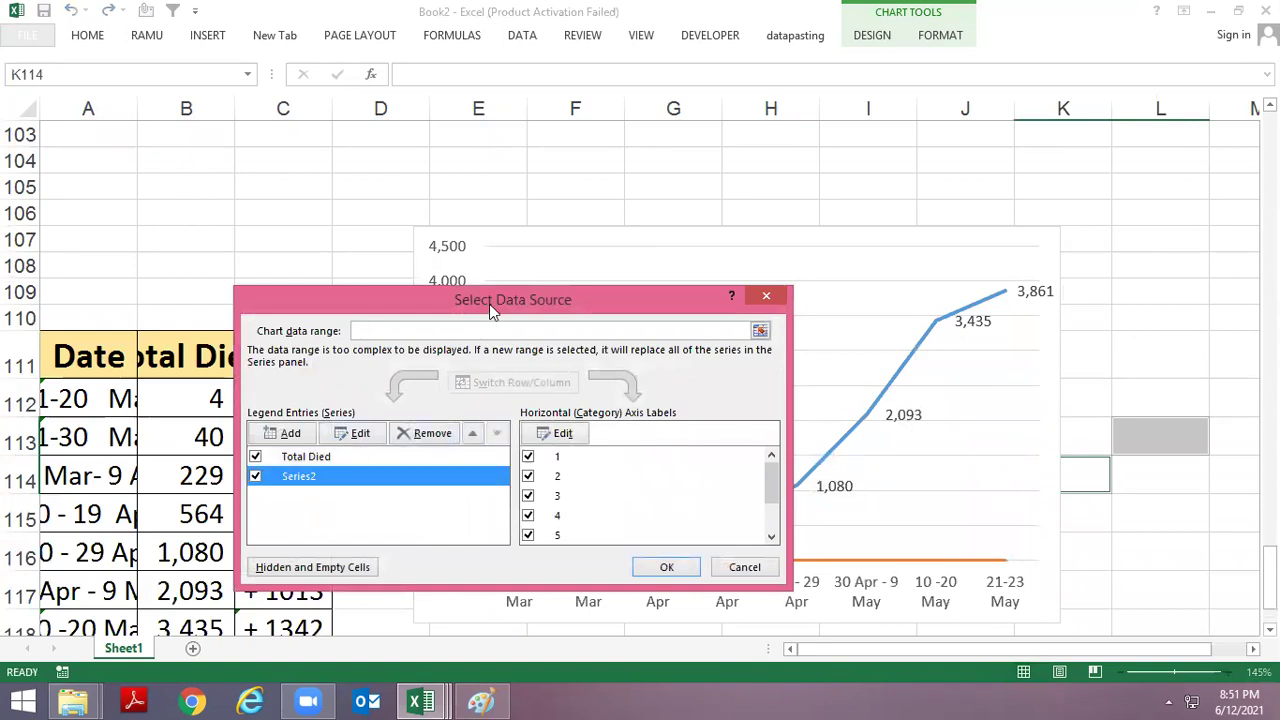
pyautogui.moveTo(490, 310); pyautogui.dragTo(340, 191)
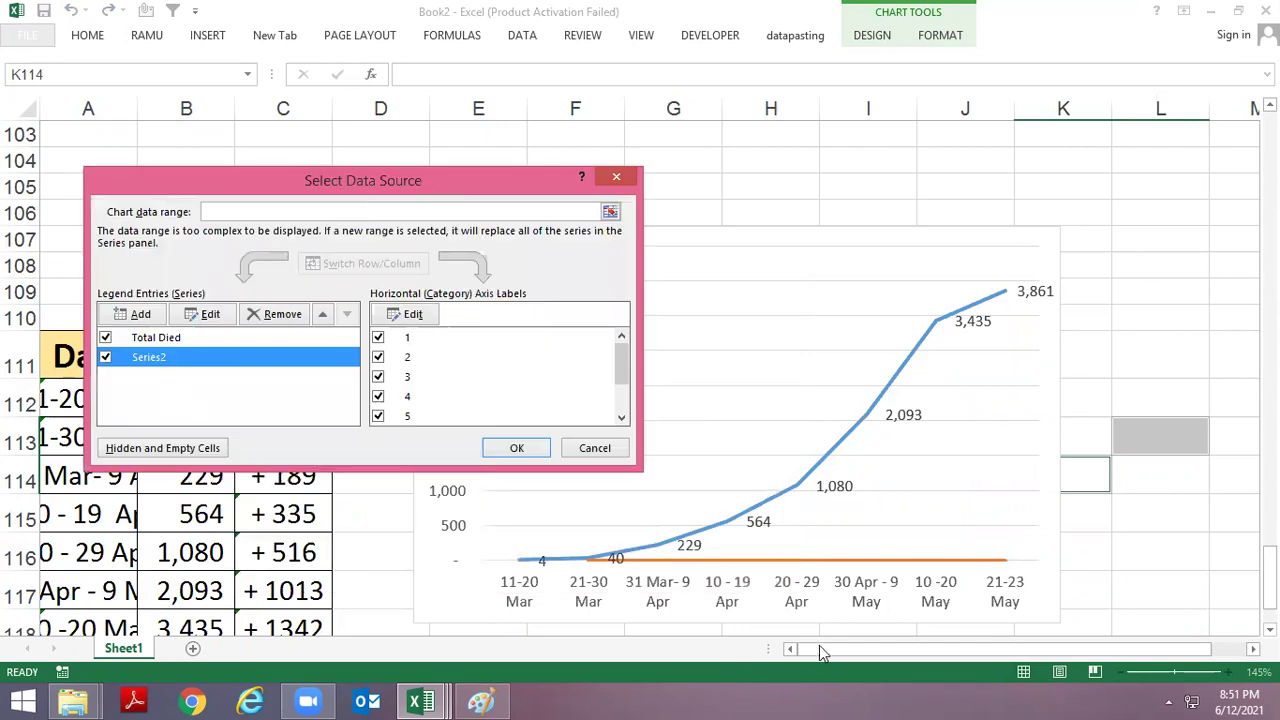
pyautogui.click(598, 448)
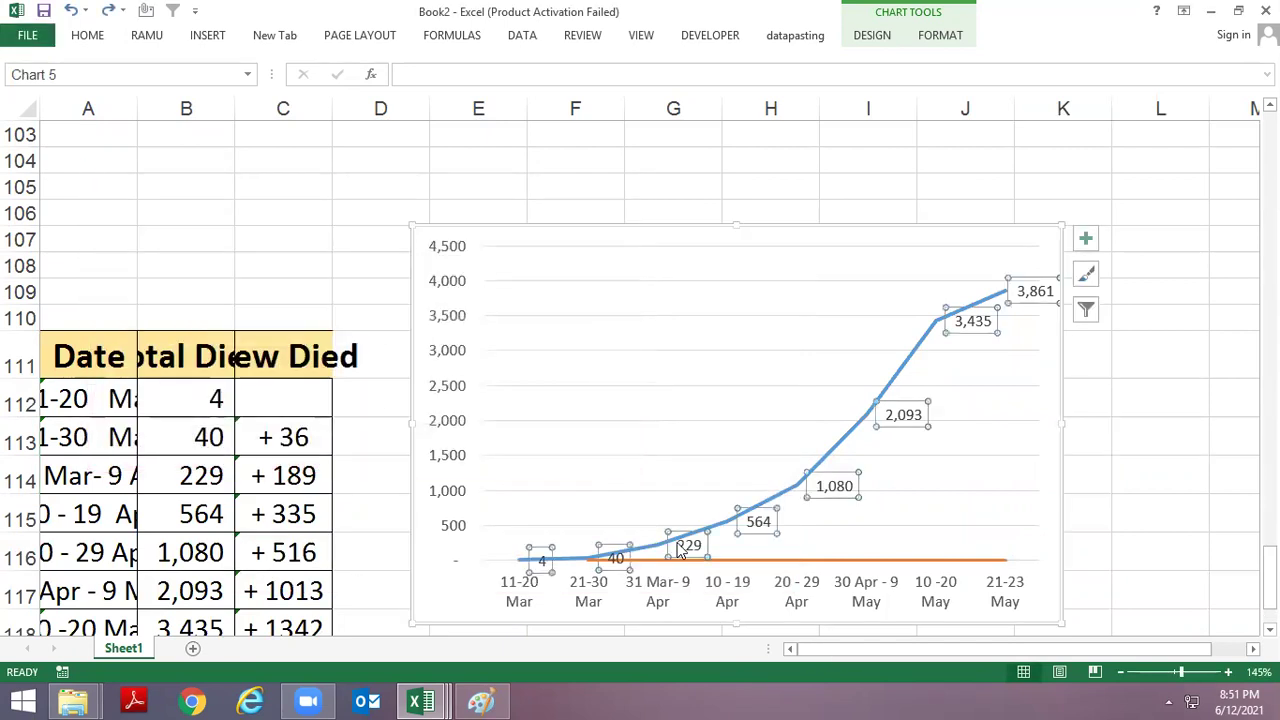
pyautogui.click(678, 552)
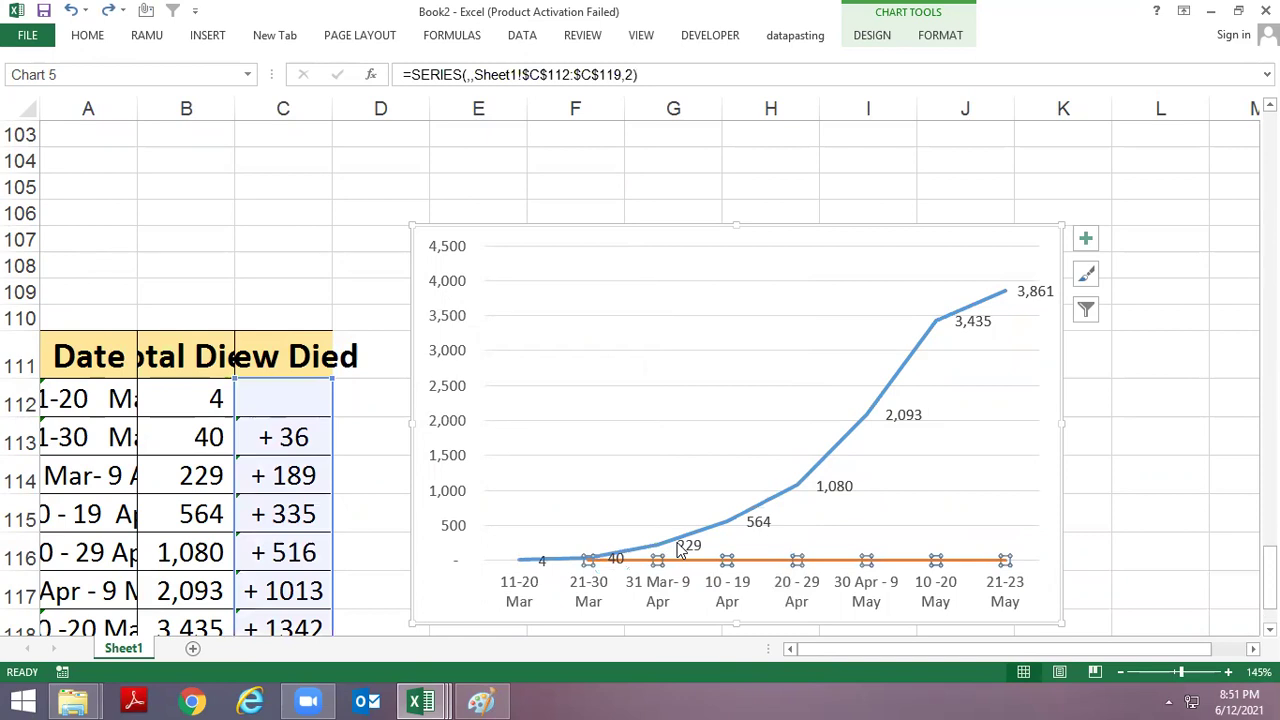
# Step: Remove the flat Series2 line from the chart, leaving only Total Died
pyautogui.rightClick(776, 560)
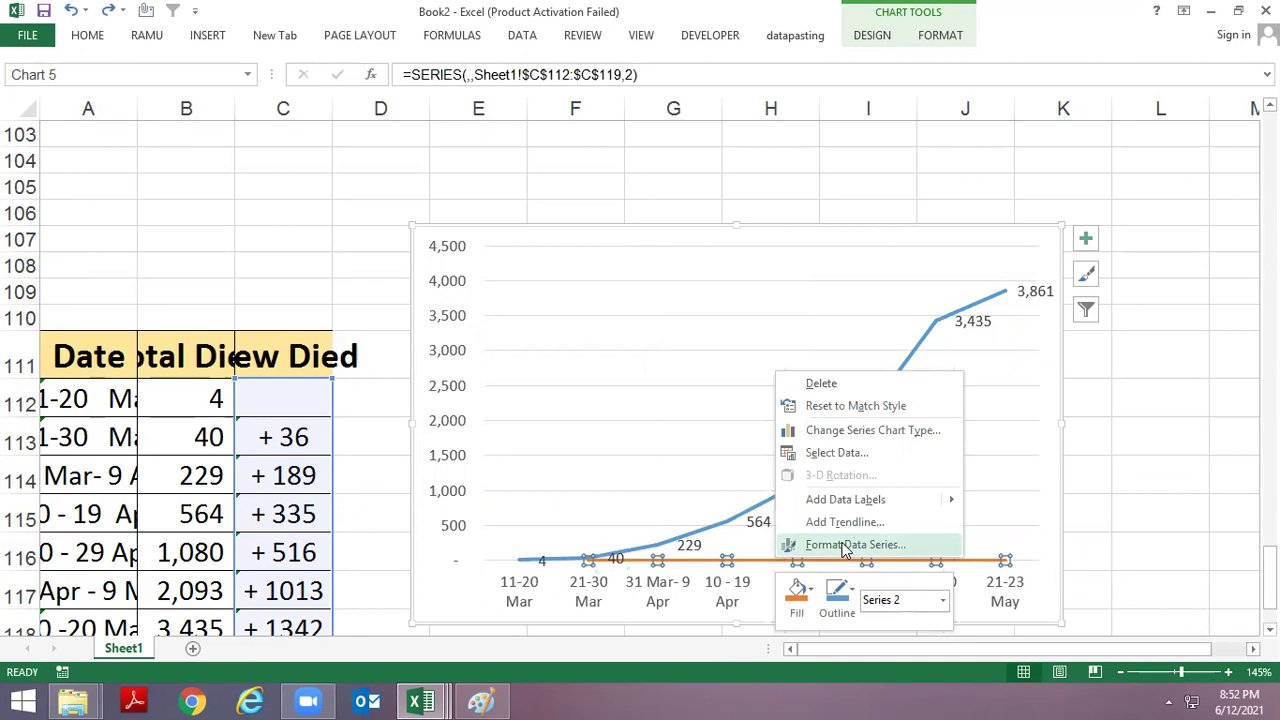
pyautogui.moveTo(848, 508)
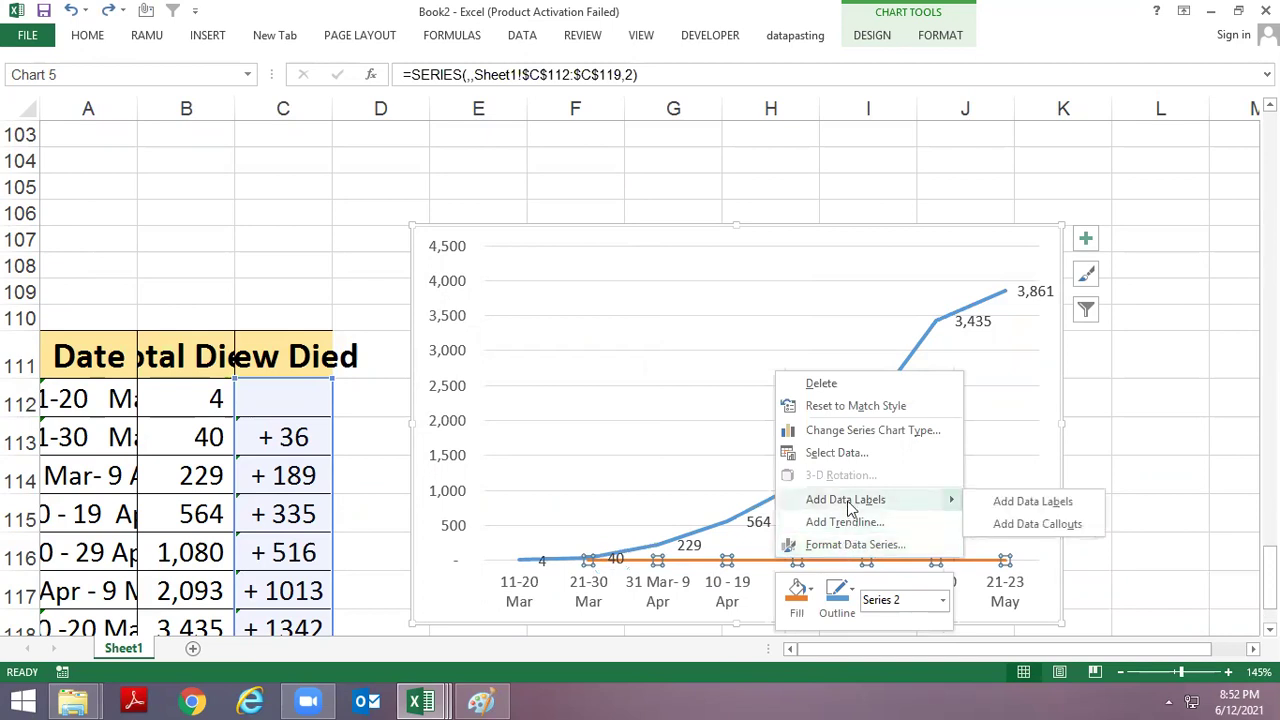
pyautogui.click(1050, 502)
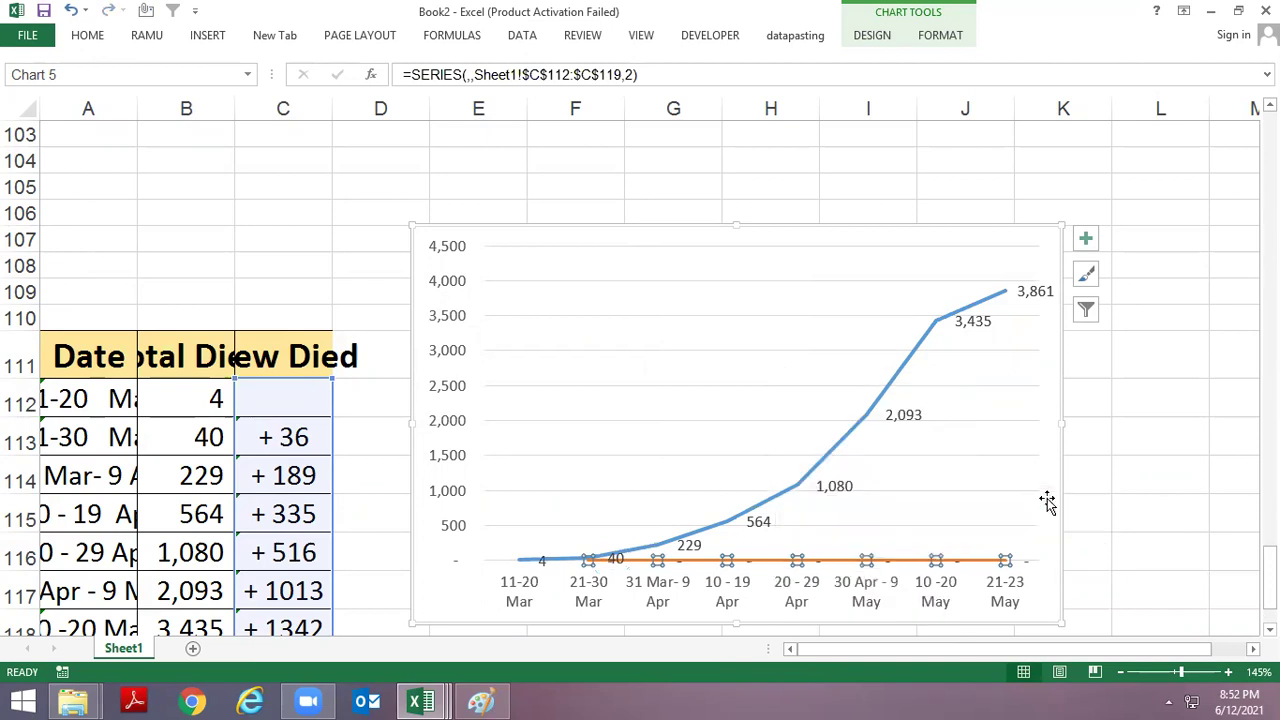
pyautogui.scroll(-2, 968, 513)
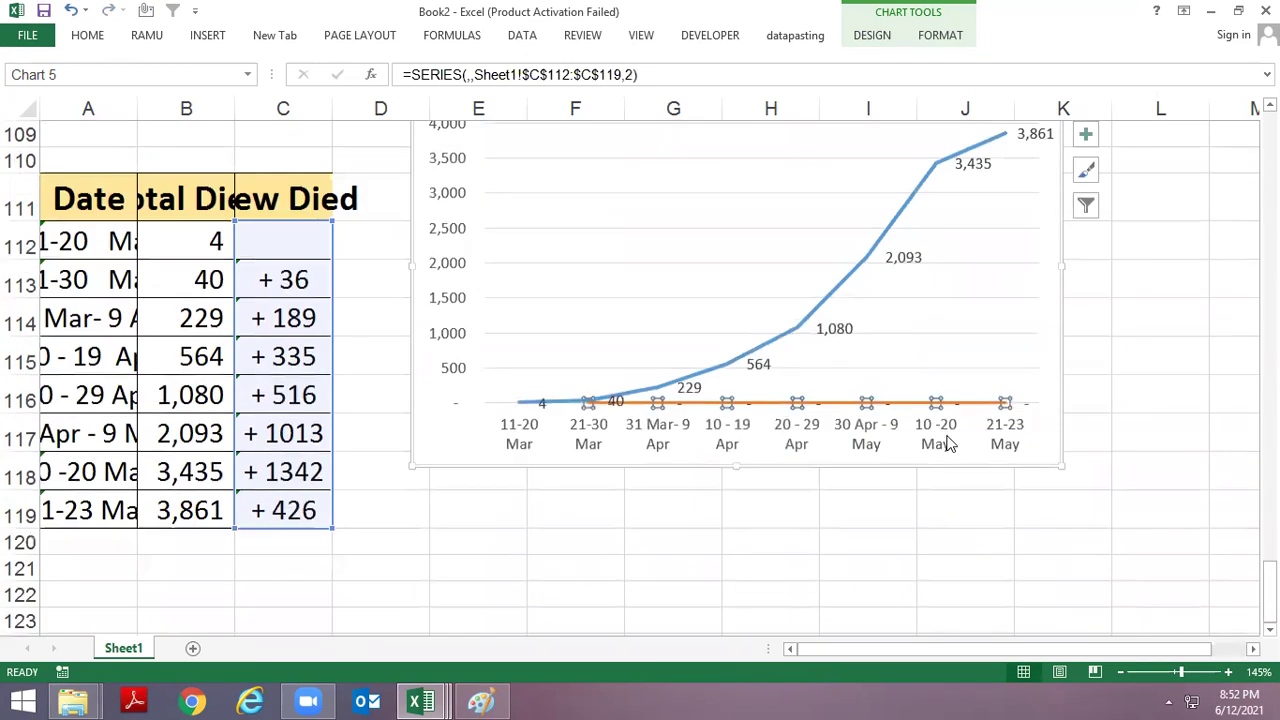
pyautogui.hotkey('ctrl', 'x')
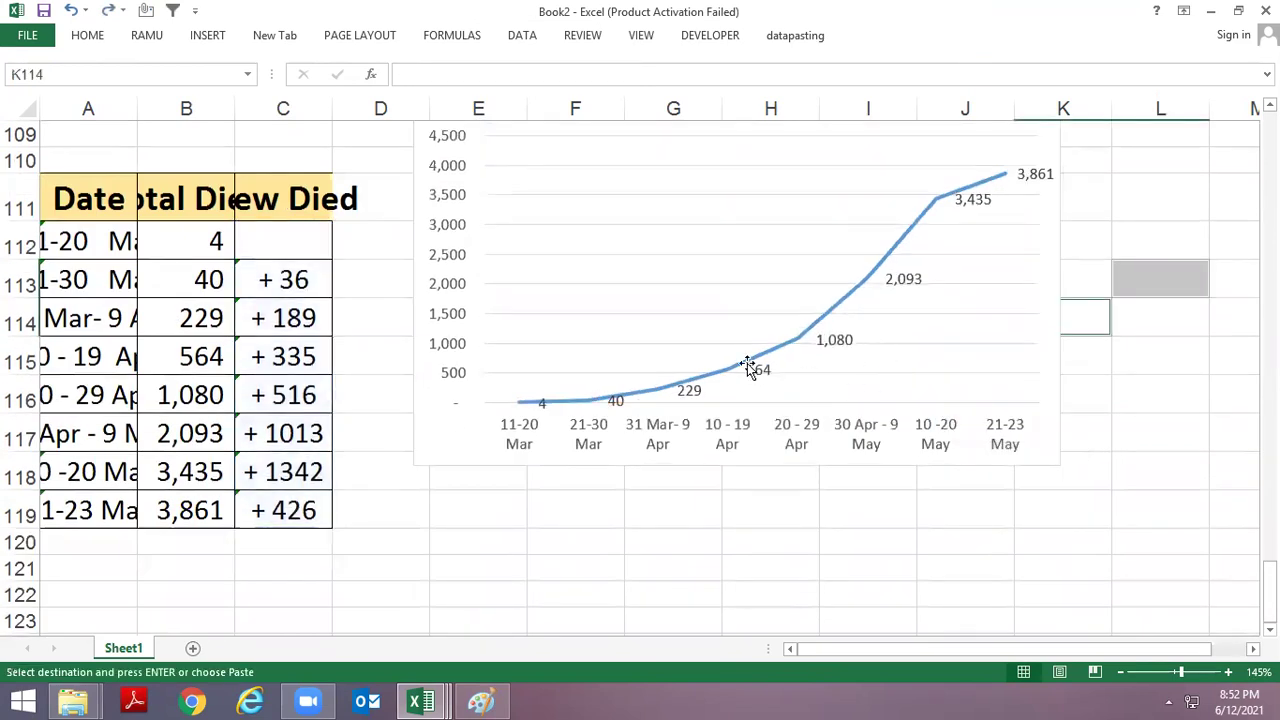
# Step: Open Format Data Labels for the Total Died labels
pyautogui.click(748, 366)
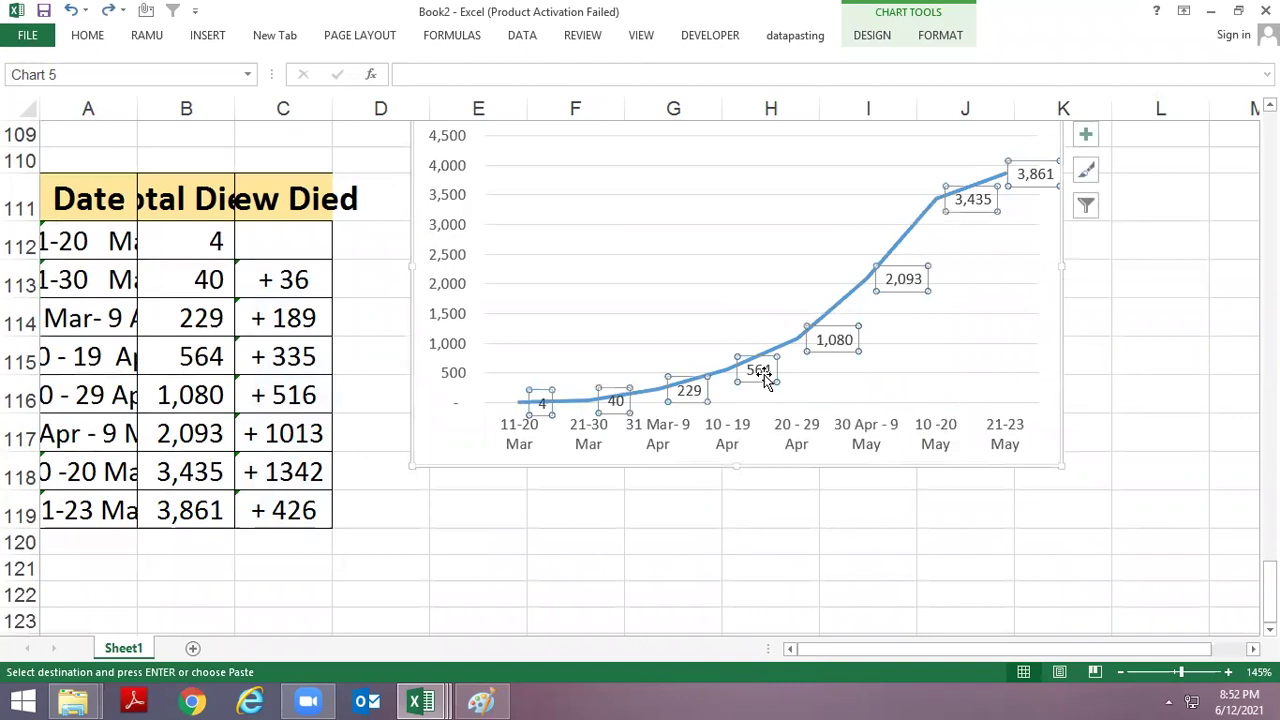
pyautogui.rightClick(765, 378)
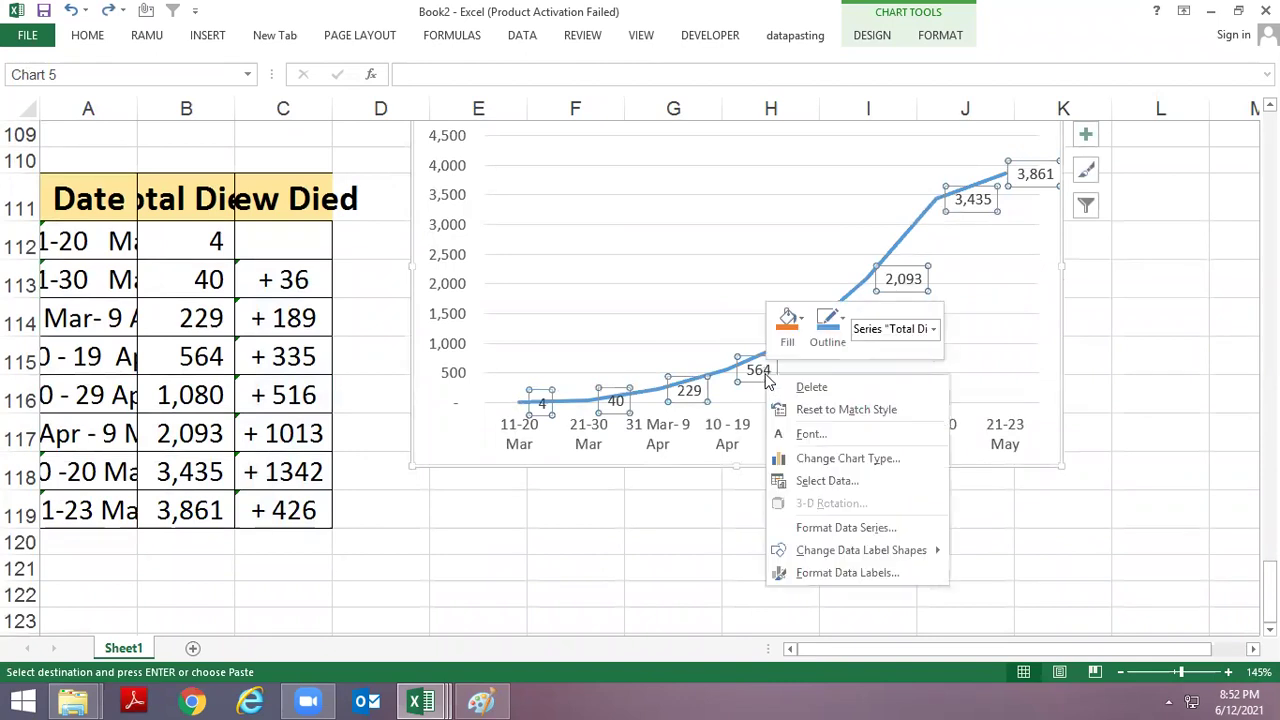
pyautogui.click(868, 573)
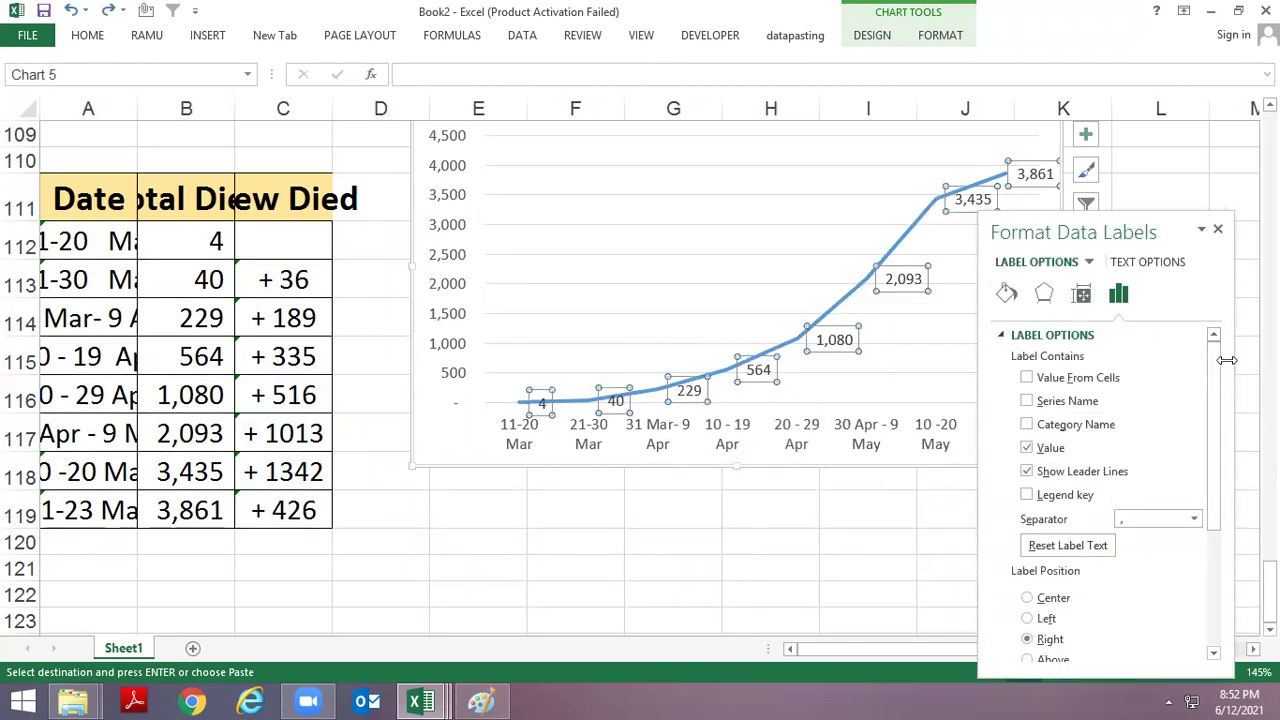
# Step: Close the Format Data Labels pane
pyautogui.scroll(-1, 1136, 334)
pyautogui.scroll(-2, 1135, 336)
pyautogui.scroll(3, 1133, 338)
pyautogui.click(1216, 233)
# Step: Review the Total Died series' Effects in Format Data Series, close it, and switch workbooks
pyautogui.rightClick(884, 302)
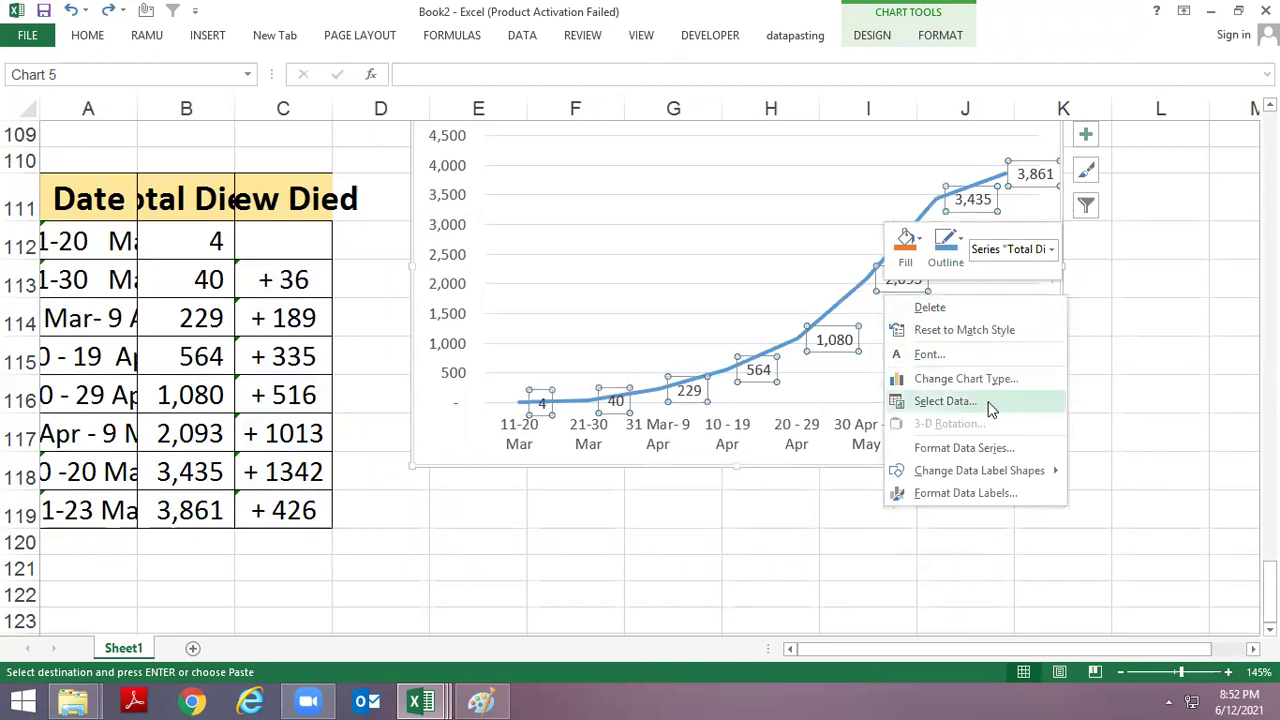
pyautogui.click(987, 448)
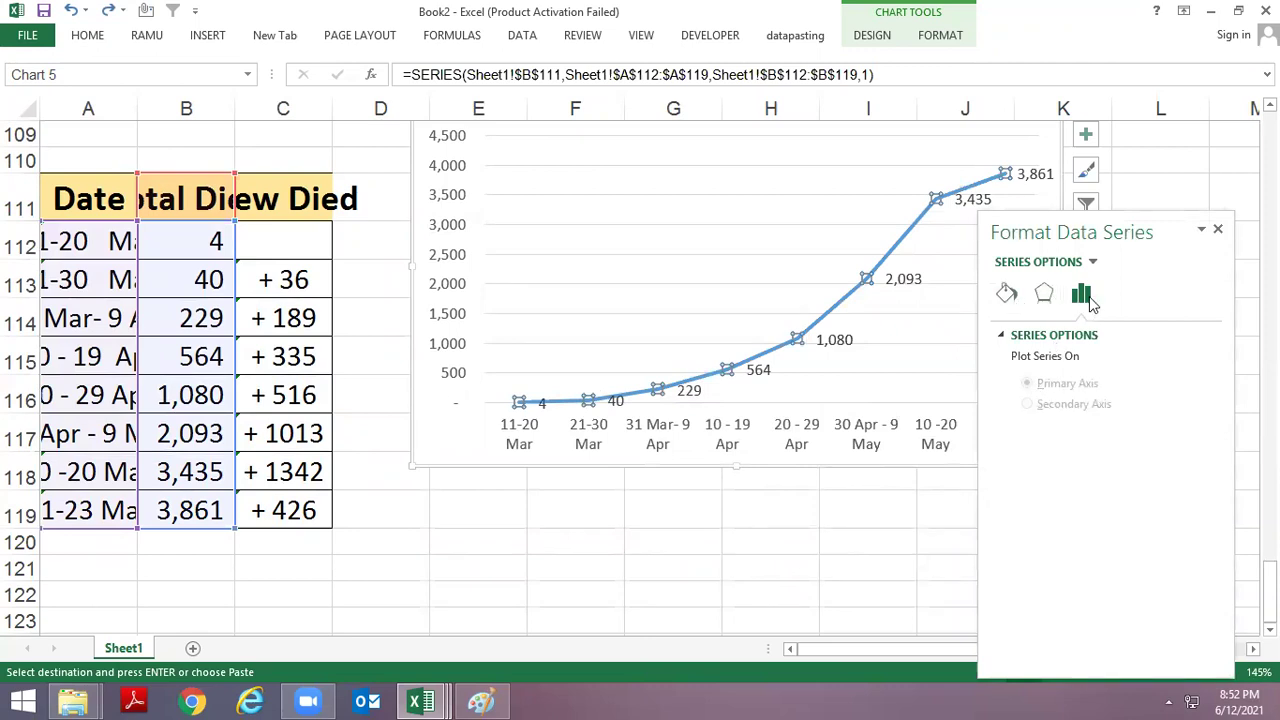
pyautogui.click(1044, 295)
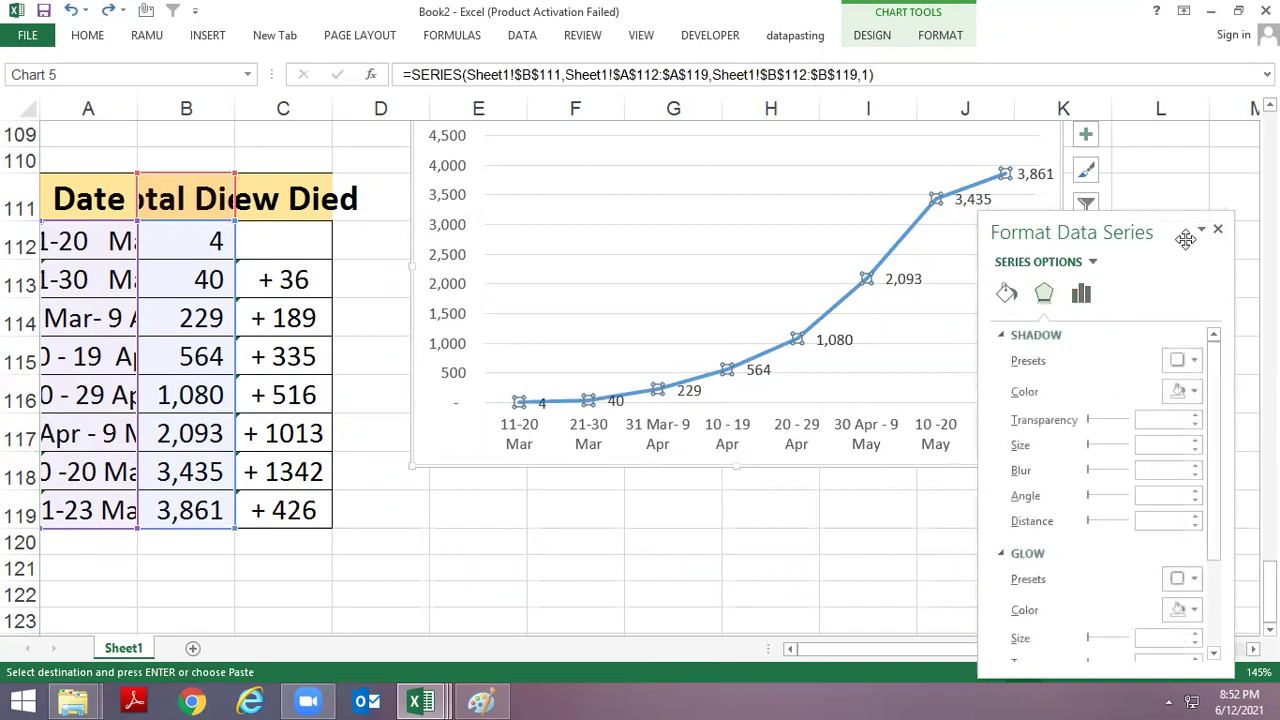
pyautogui.click(1218, 231)
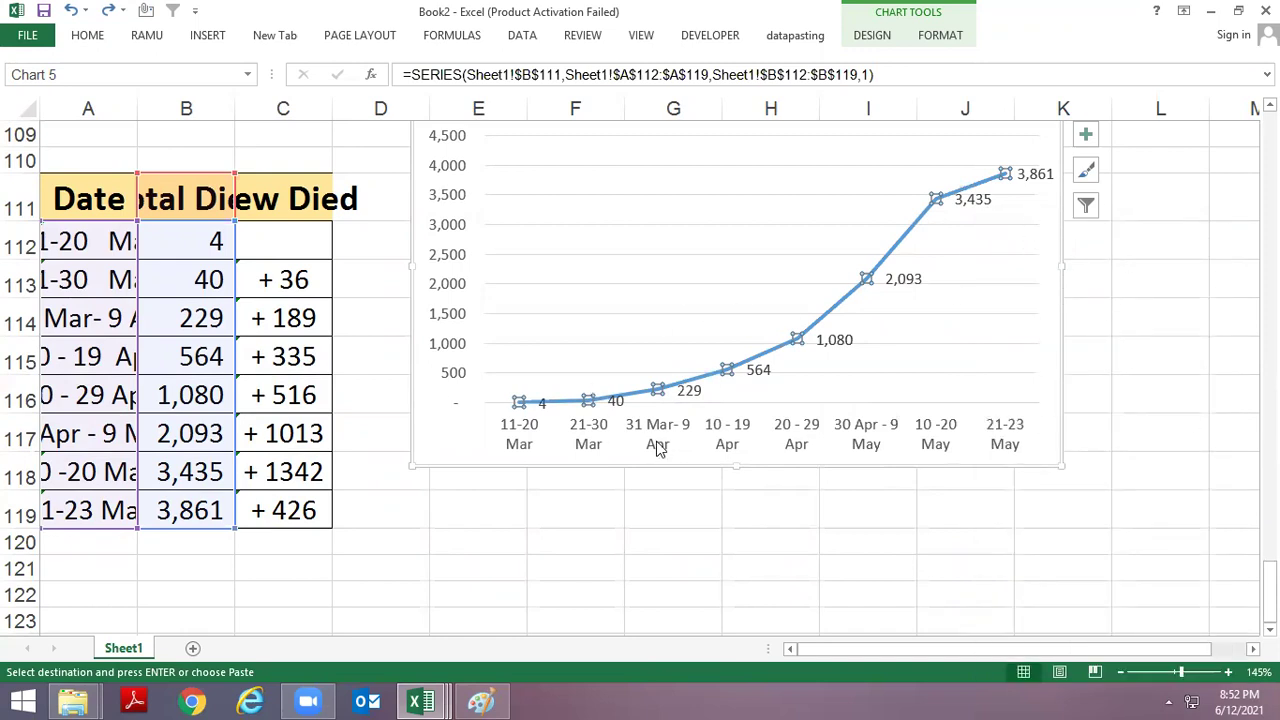
pyautogui.hotkey('alt', 'Tab')
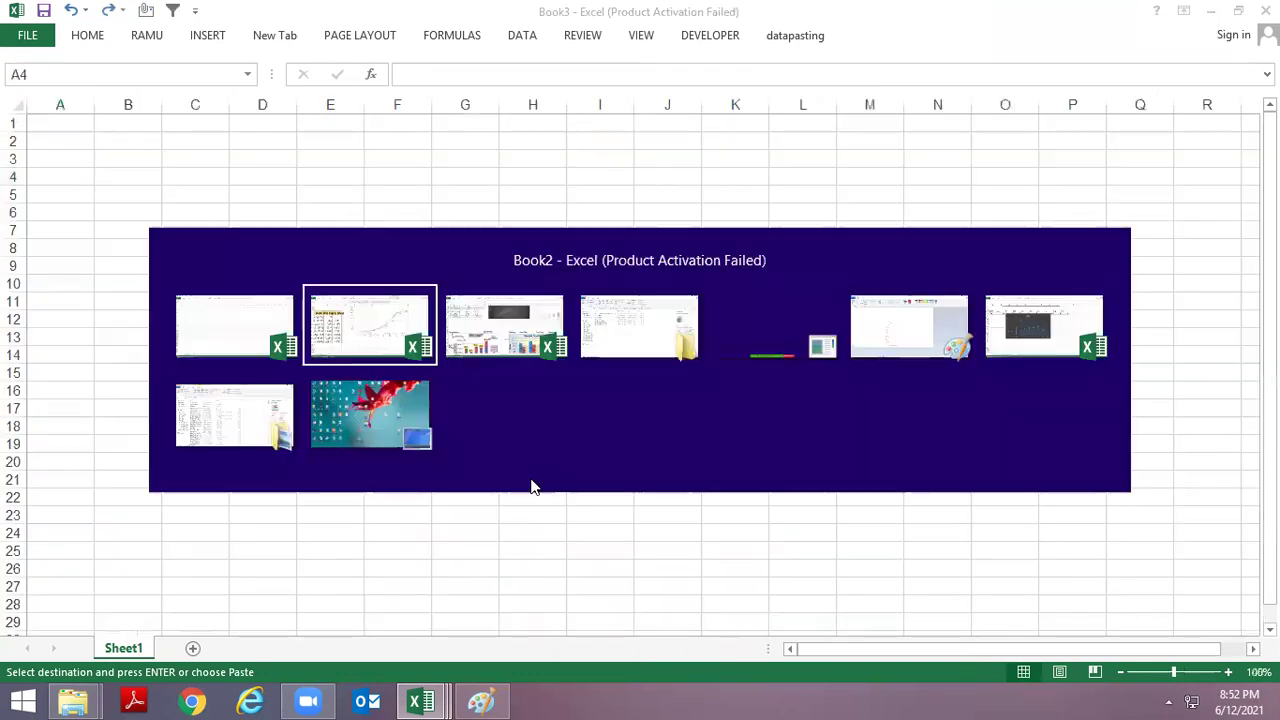
# Step: Return to 2 Chart.xlsx and bring the Total Died table on Sheet2 into view
pyautogui.hotkey('alt', 'Tab')
pyautogui.scroll(2, 560, 400)
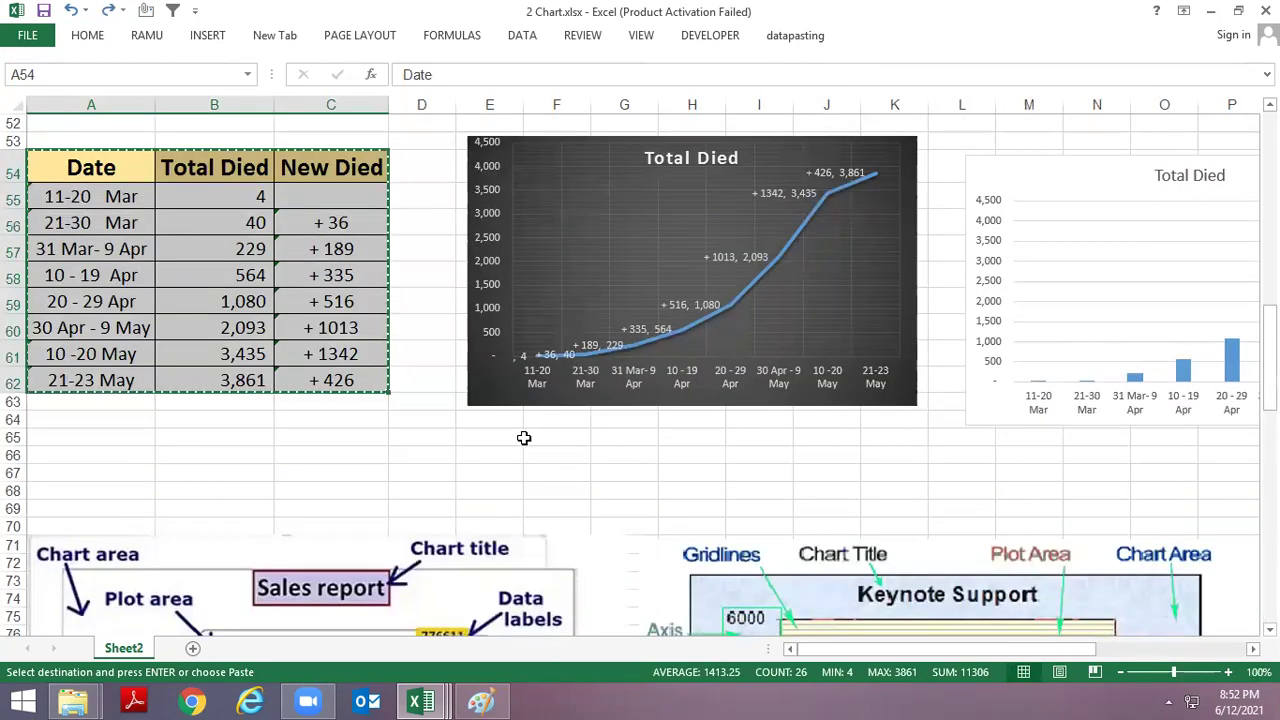
pyautogui.scroll(1, 523, 437)
pyautogui.click(610, 488)
pyautogui.keyDown('ctrl'); pyautogui.scroll(1, 650, 384); pyautogui.keyUp('ctrl')
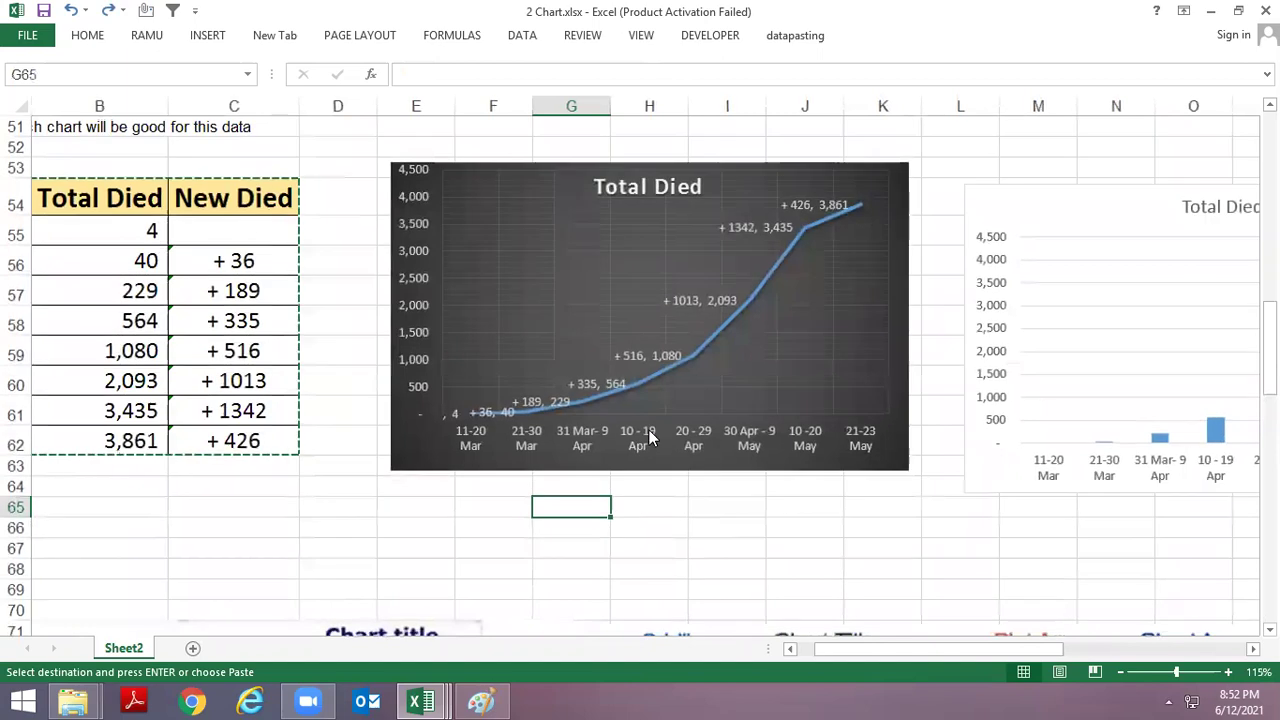
pyautogui.click(174, 258)
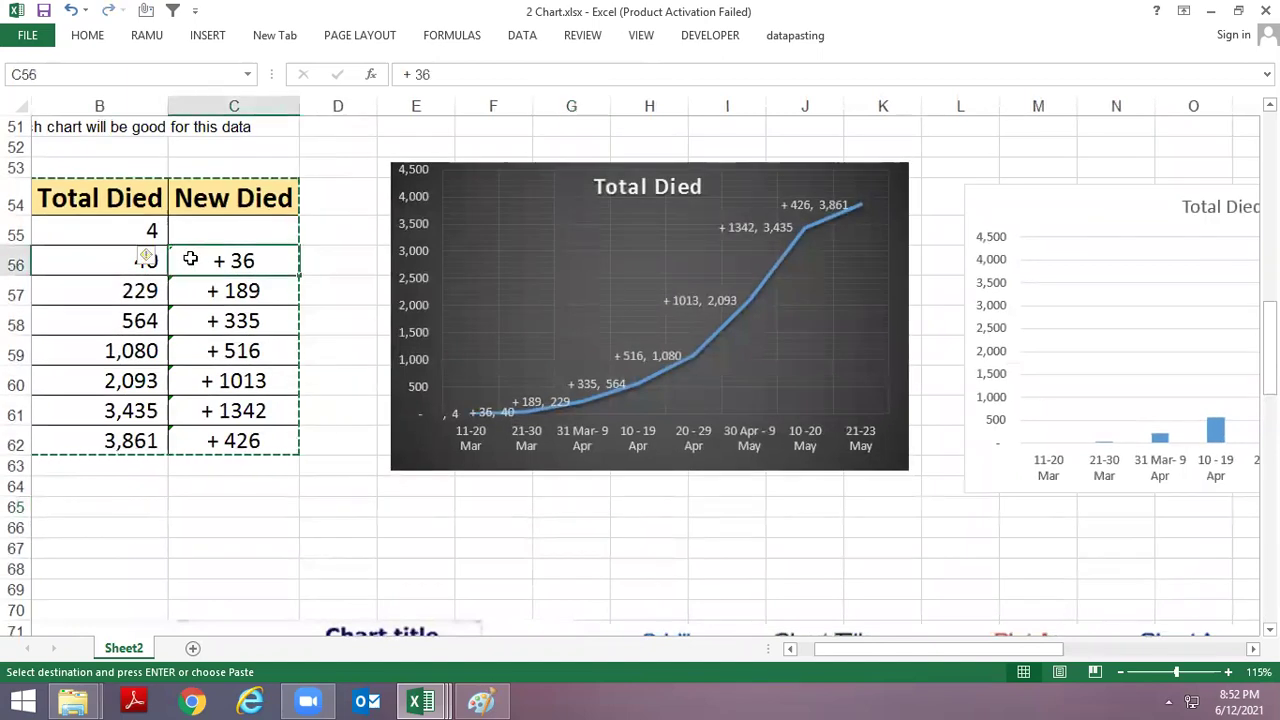
# Step: Inspect the Total Died series in Format Data Series, then close the pane
pyautogui.click(556, 406)
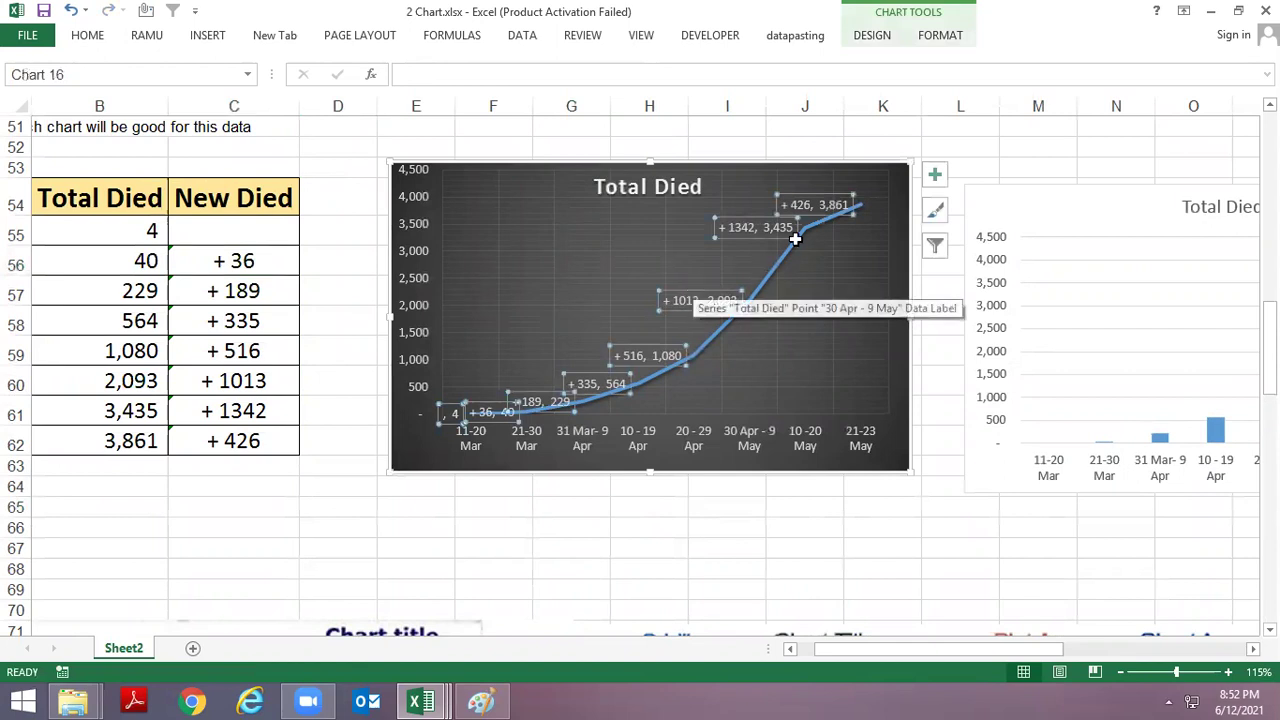
pyautogui.rightClick(803, 205)
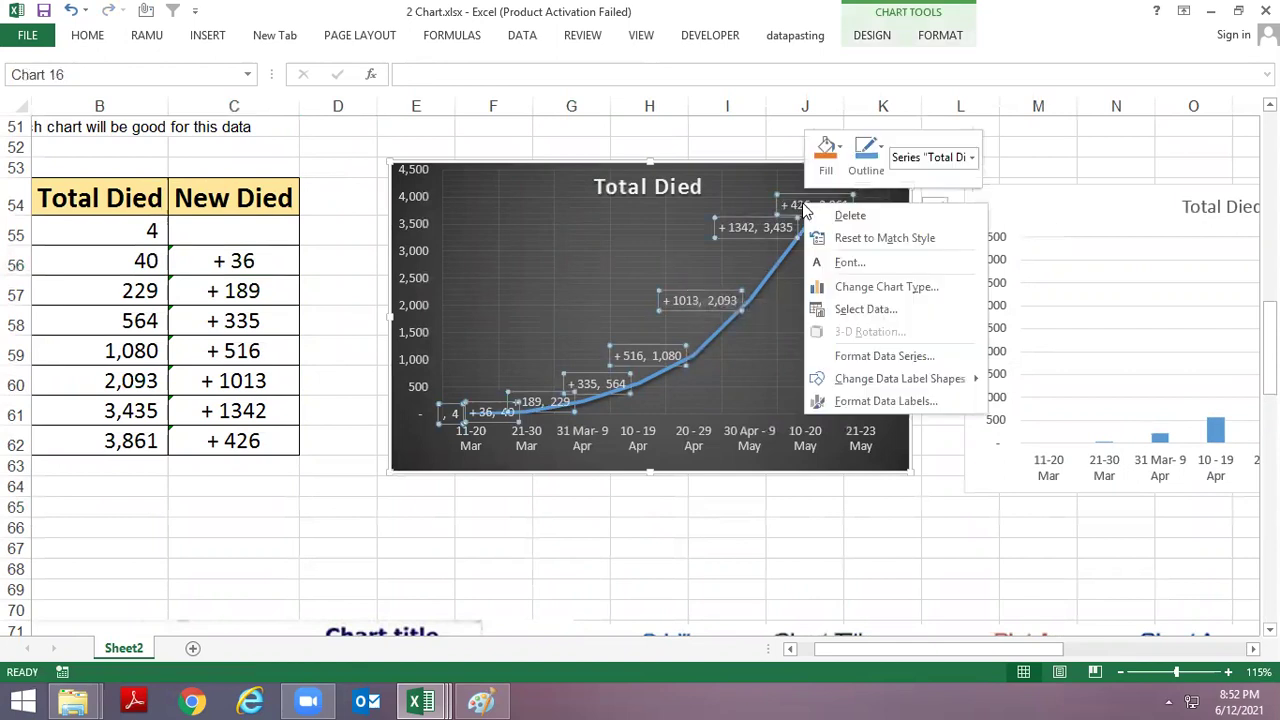
pyautogui.click(884, 356)
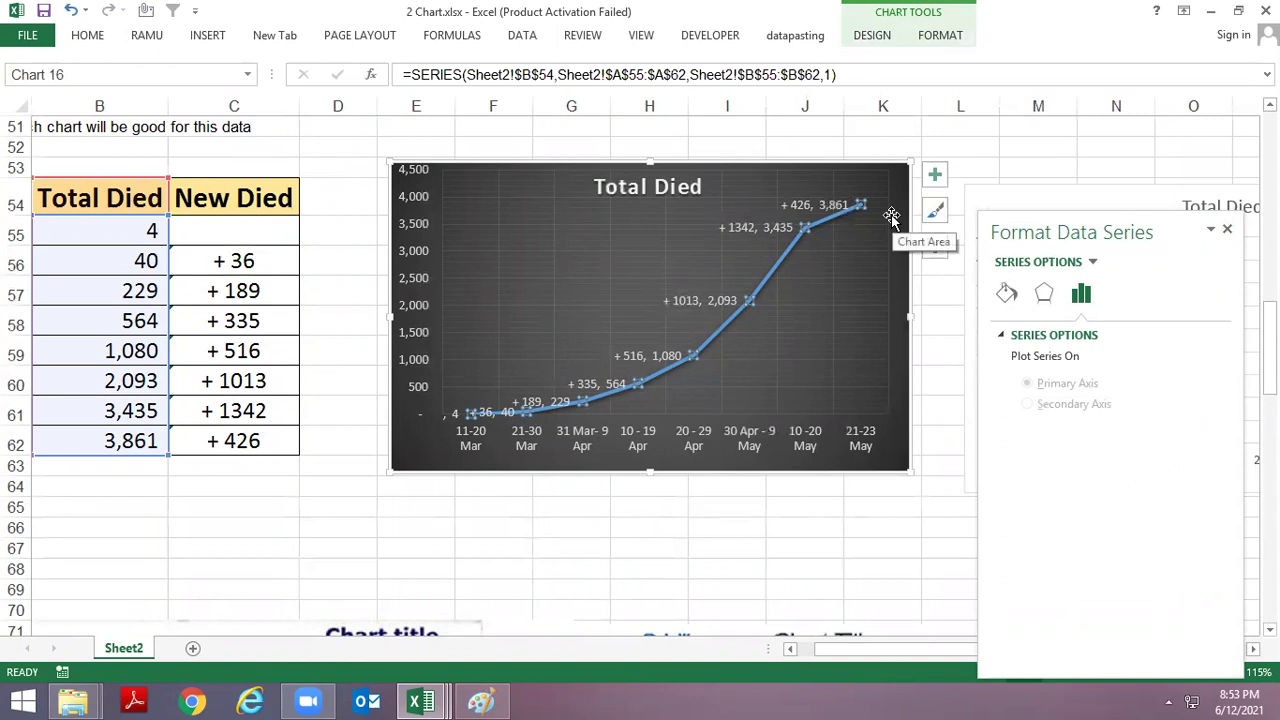
pyautogui.click(1227, 229)
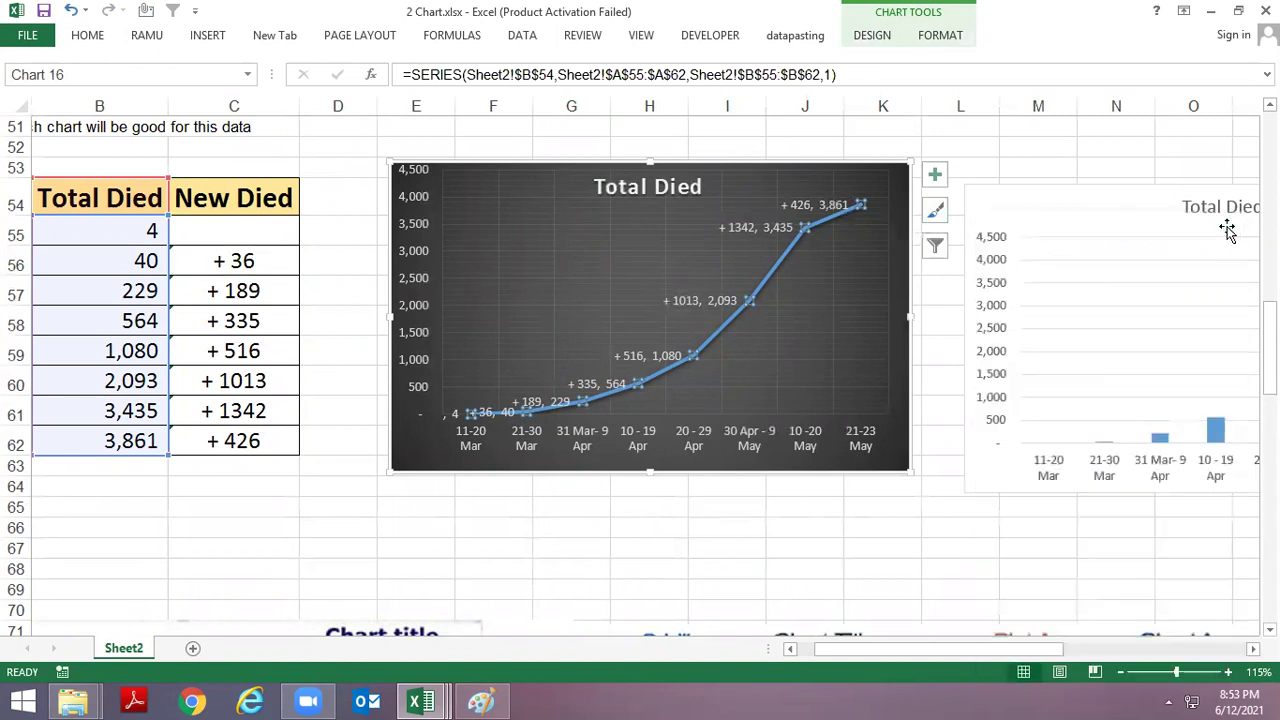
# Step: Inspect the Total Died label options in Format Data Labels, then close the pane
pyautogui.click(838, 204)
pyautogui.rightClick(838, 204)
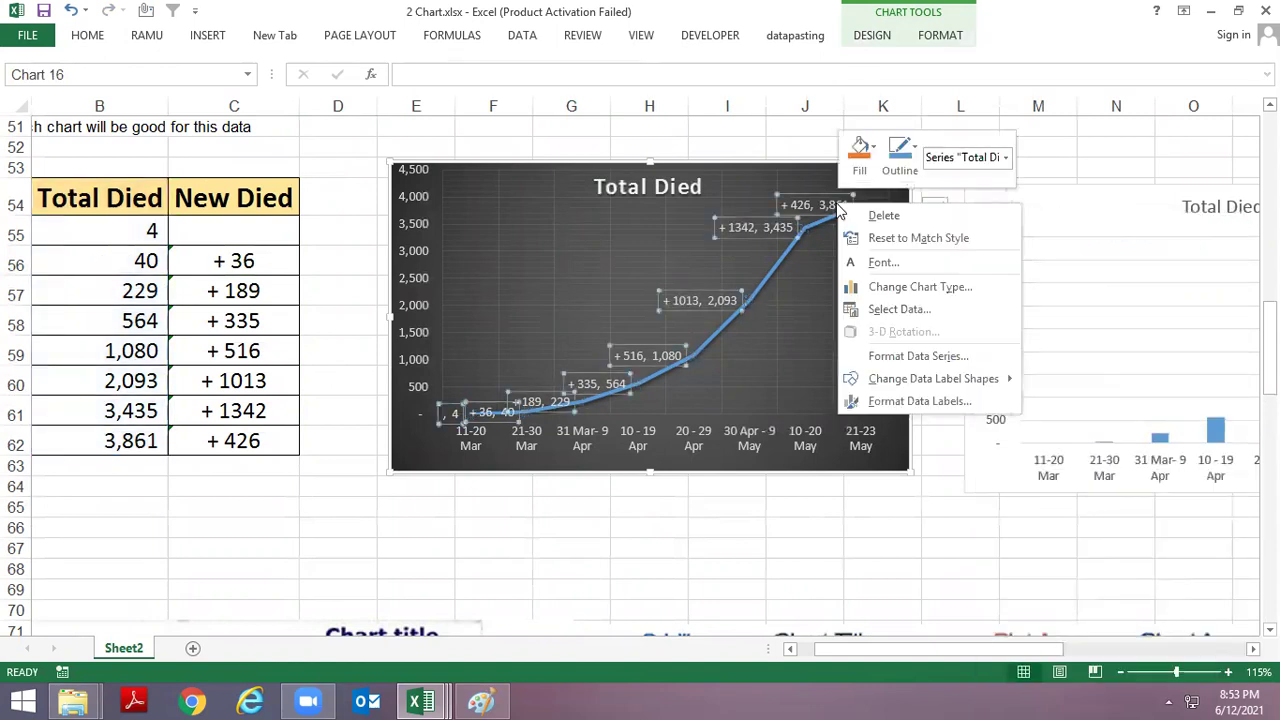
pyautogui.click(888, 398)
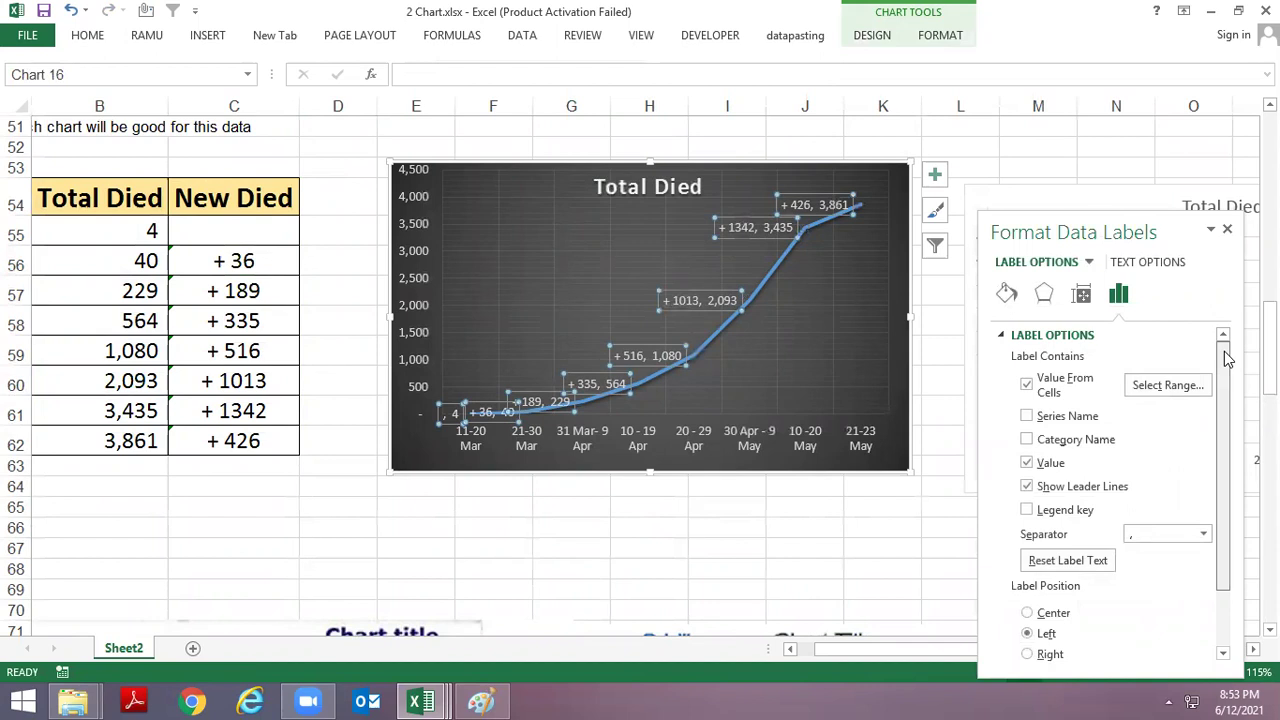
pyautogui.moveTo(1226, 358); pyautogui.dragTo(1220, 497)
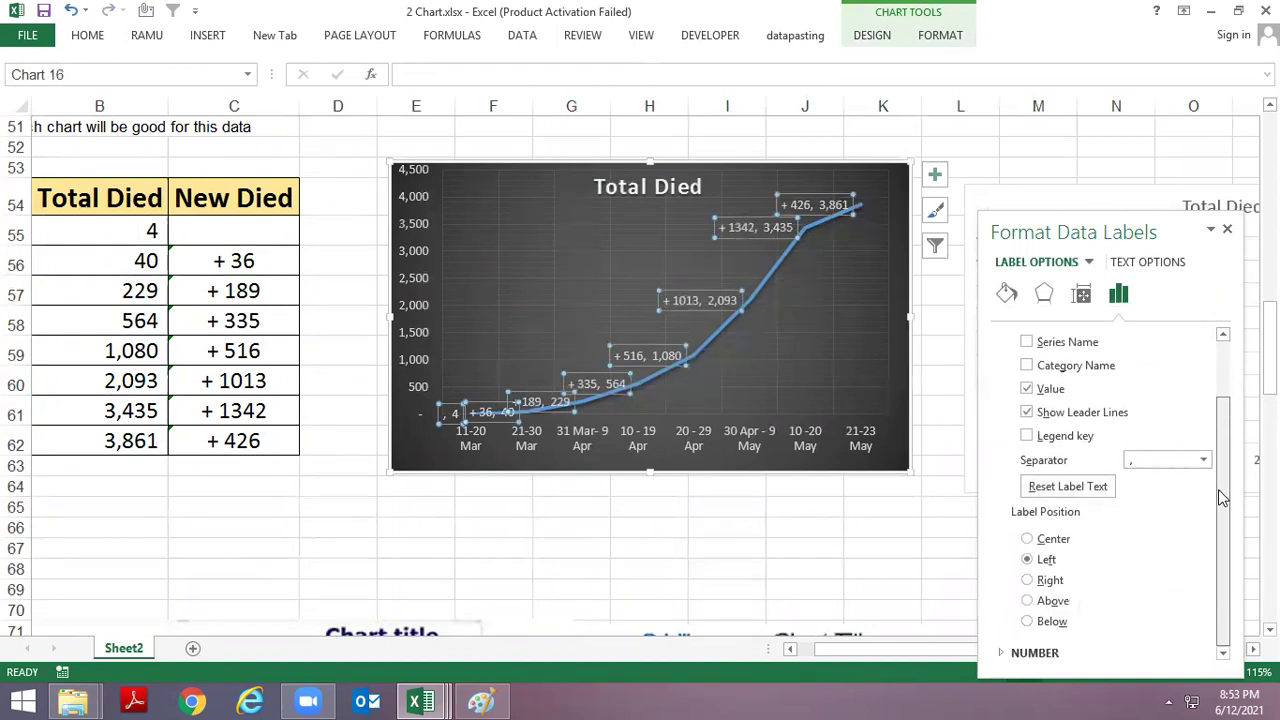
pyautogui.moveTo(1226, 390); pyautogui.dragTo(1238, 292)
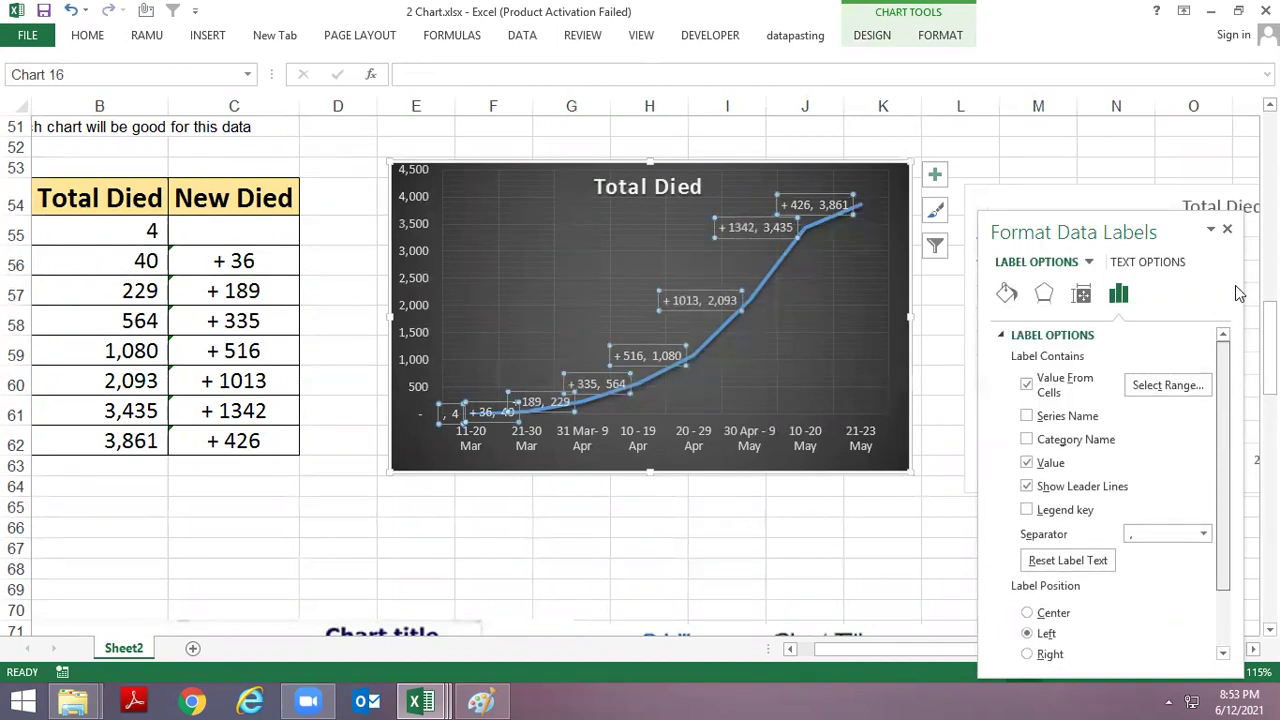
pyautogui.click(1227, 231)
# Step: Check Format Data Series once more and reselect the chart's data labels
pyautogui.rightClick(806, 210)
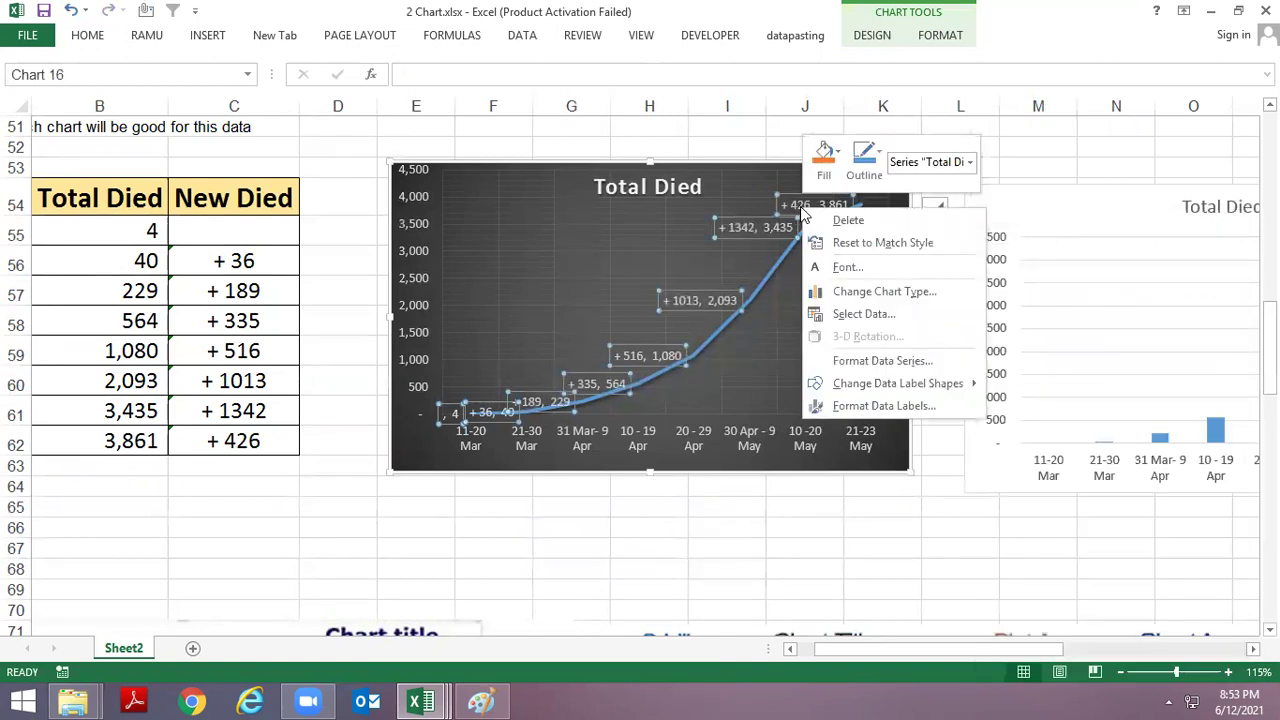
pyautogui.click(855, 361)
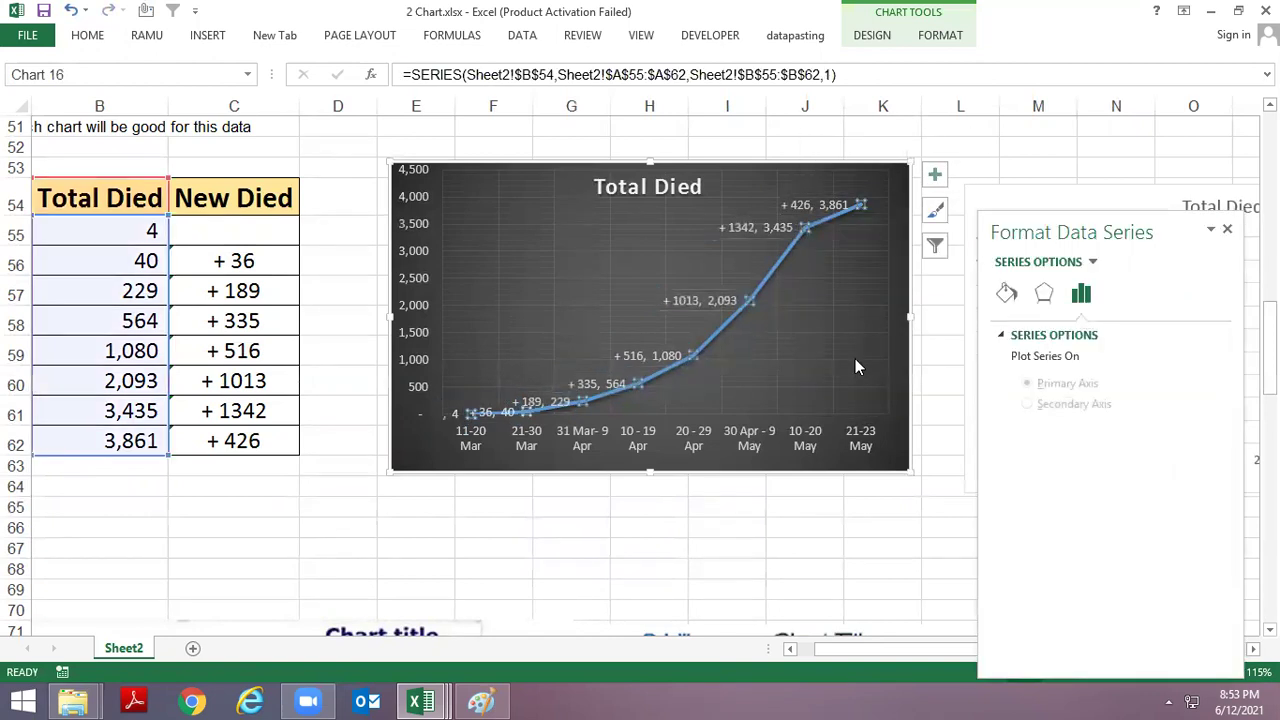
pyautogui.click(1227, 231)
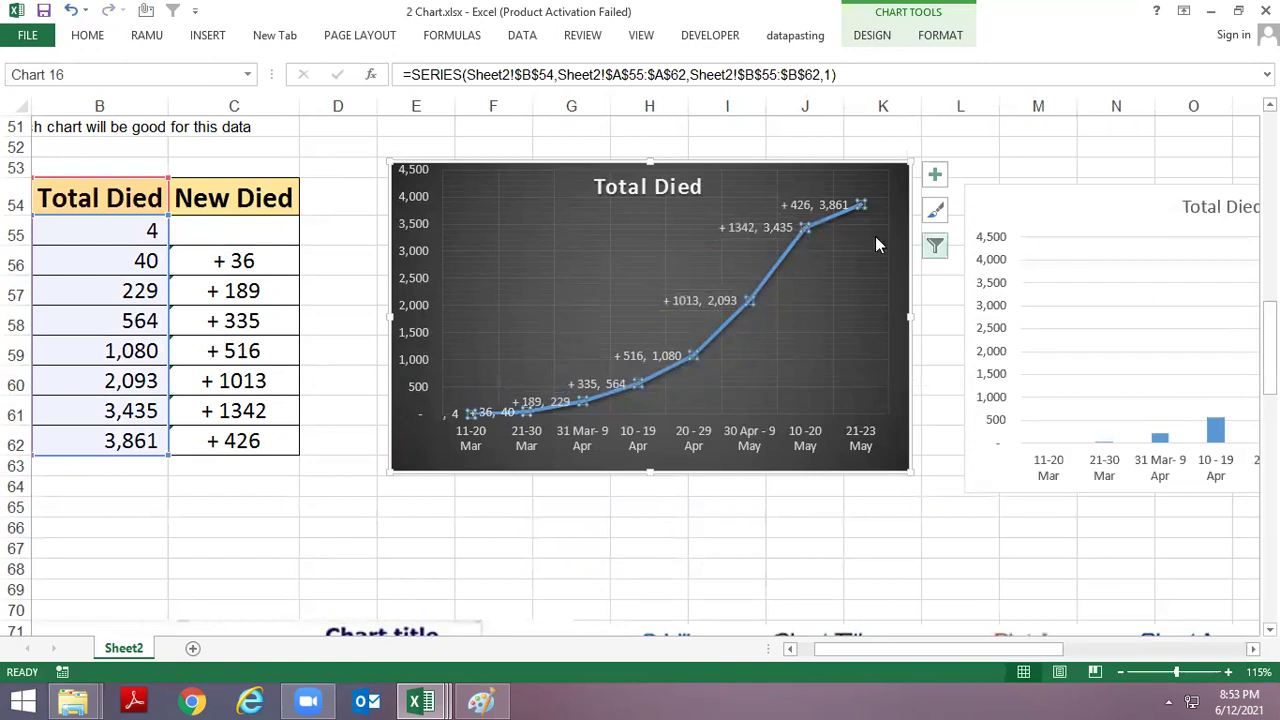
pyautogui.click(800, 203)
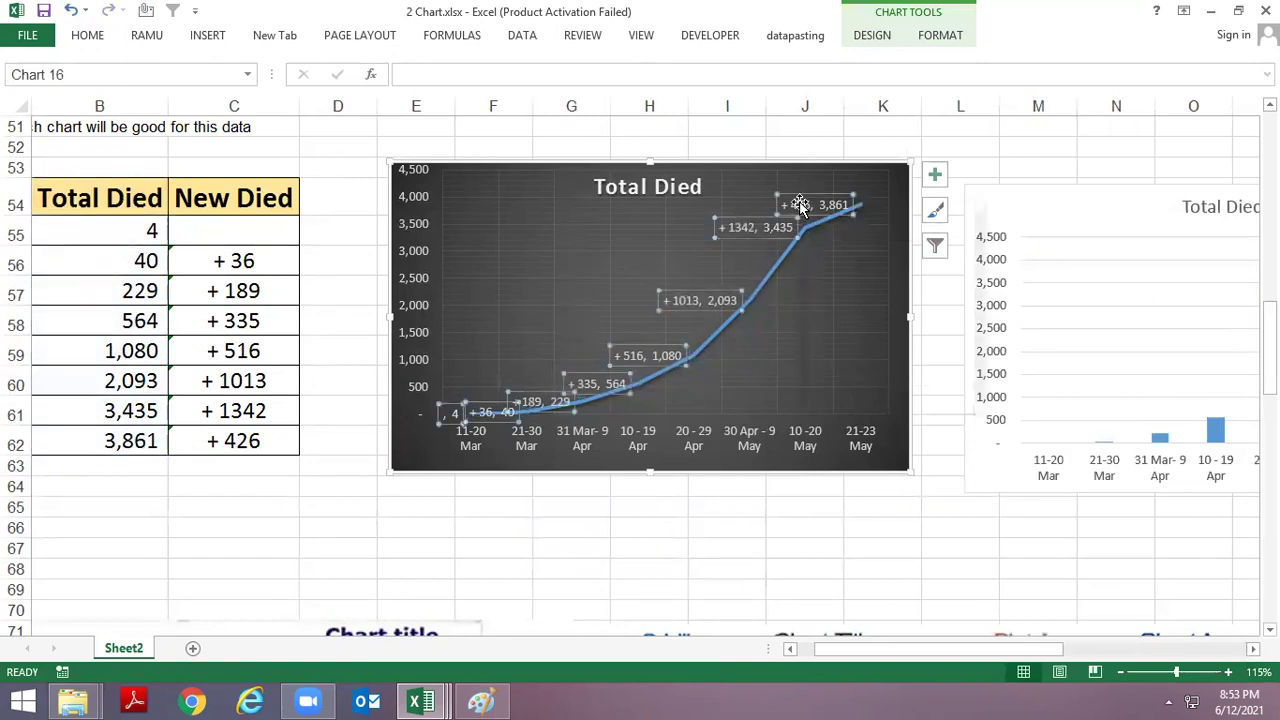
pyautogui.rightClick(800, 204)
# Step: Review the Total Died series range B55:B62 and axis labels A55:A62, leaving them unchanged
pyautogui.click(853, 308)
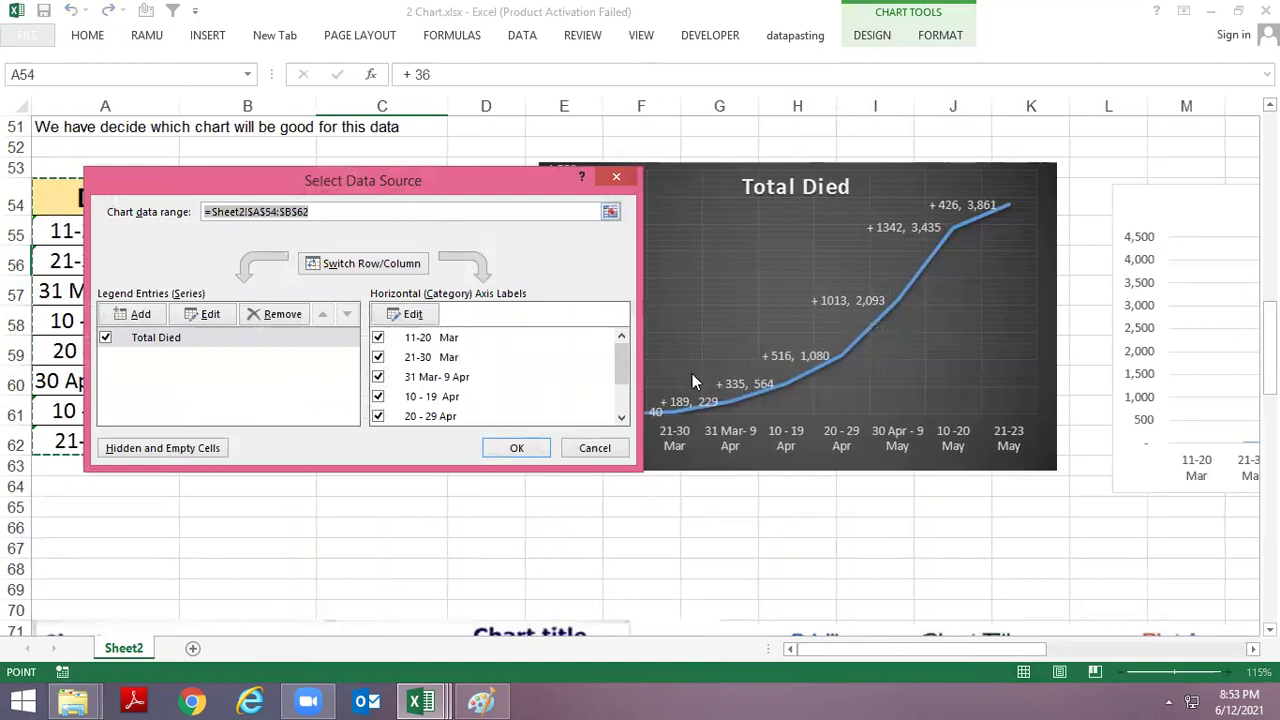
pyautogui.moveTo(401, 191); pyautogui.dragTo(708, 354)
pyautogui.click(512, 477)
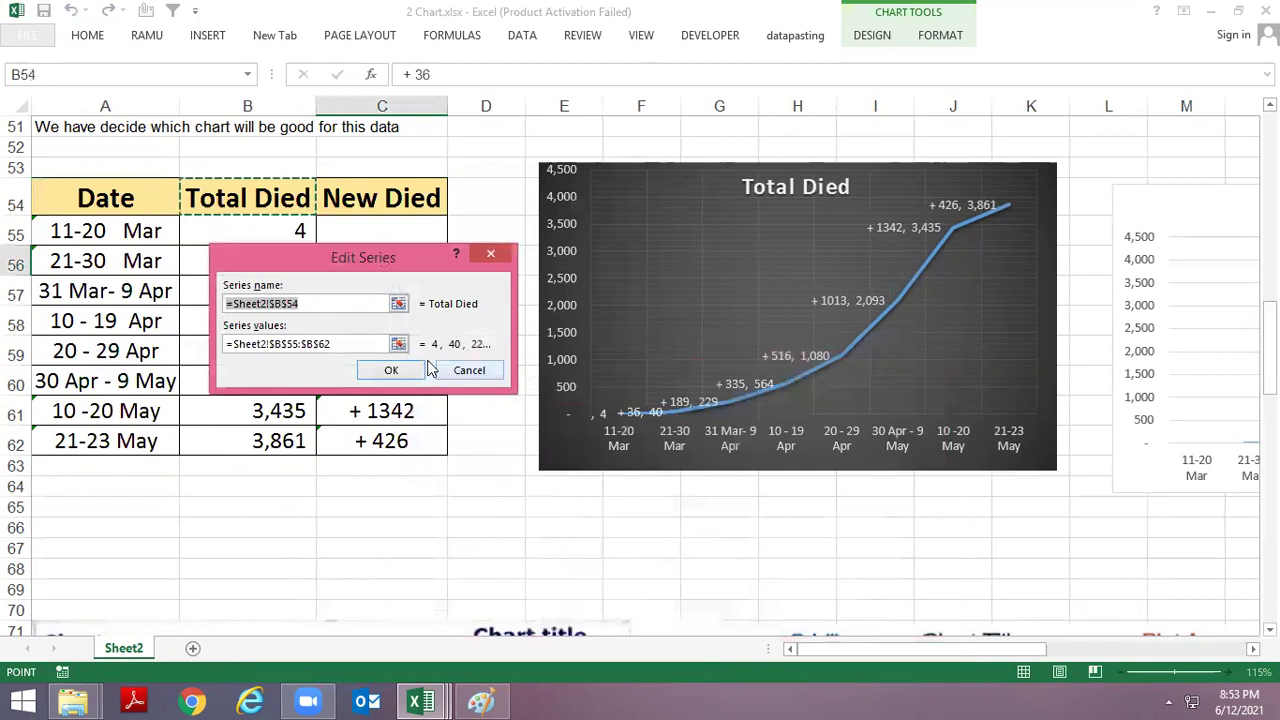
pyautogui.click(398, 343)
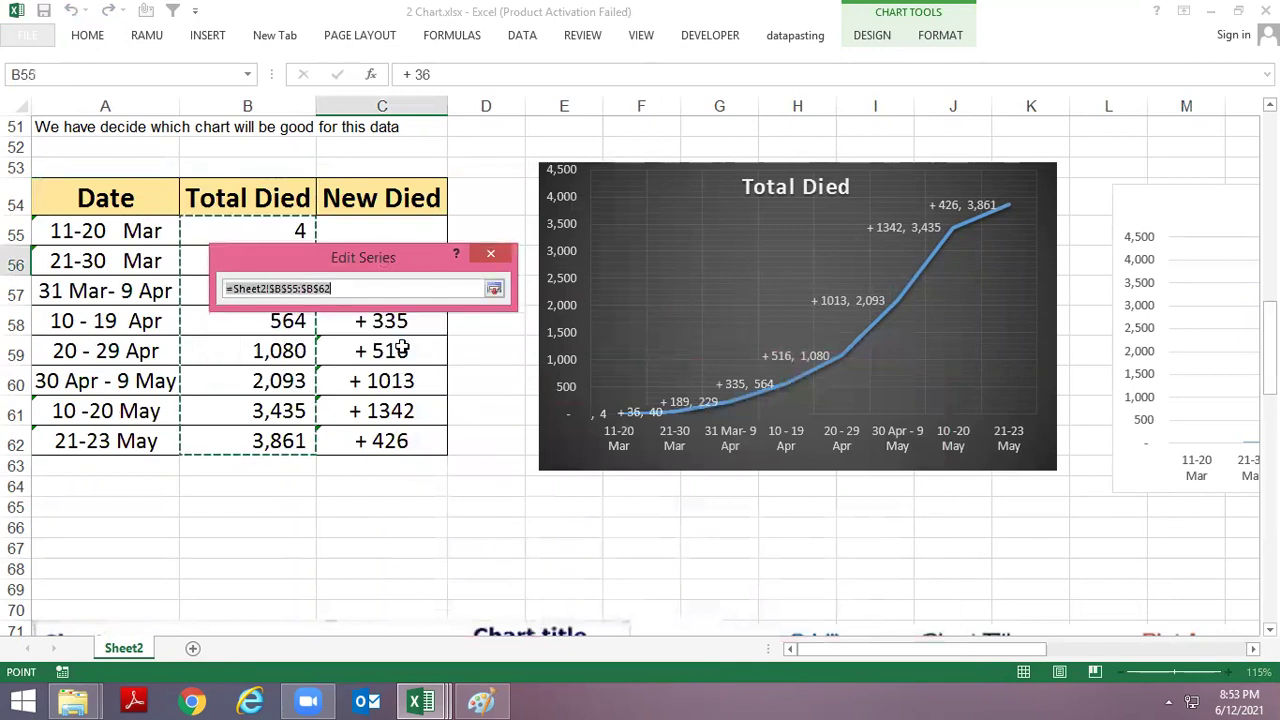
pyautogui.click(494, 288)
pyautogui.click(463, 375)
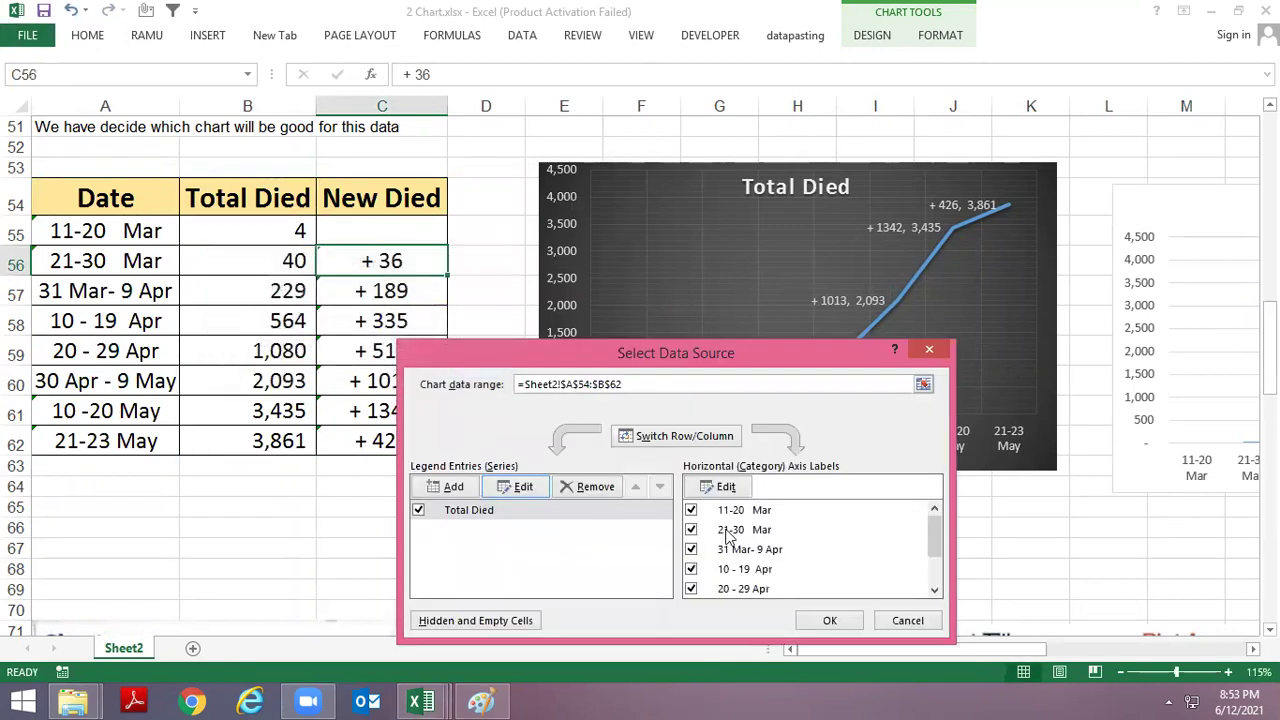
pyautogui.click(726, 486)
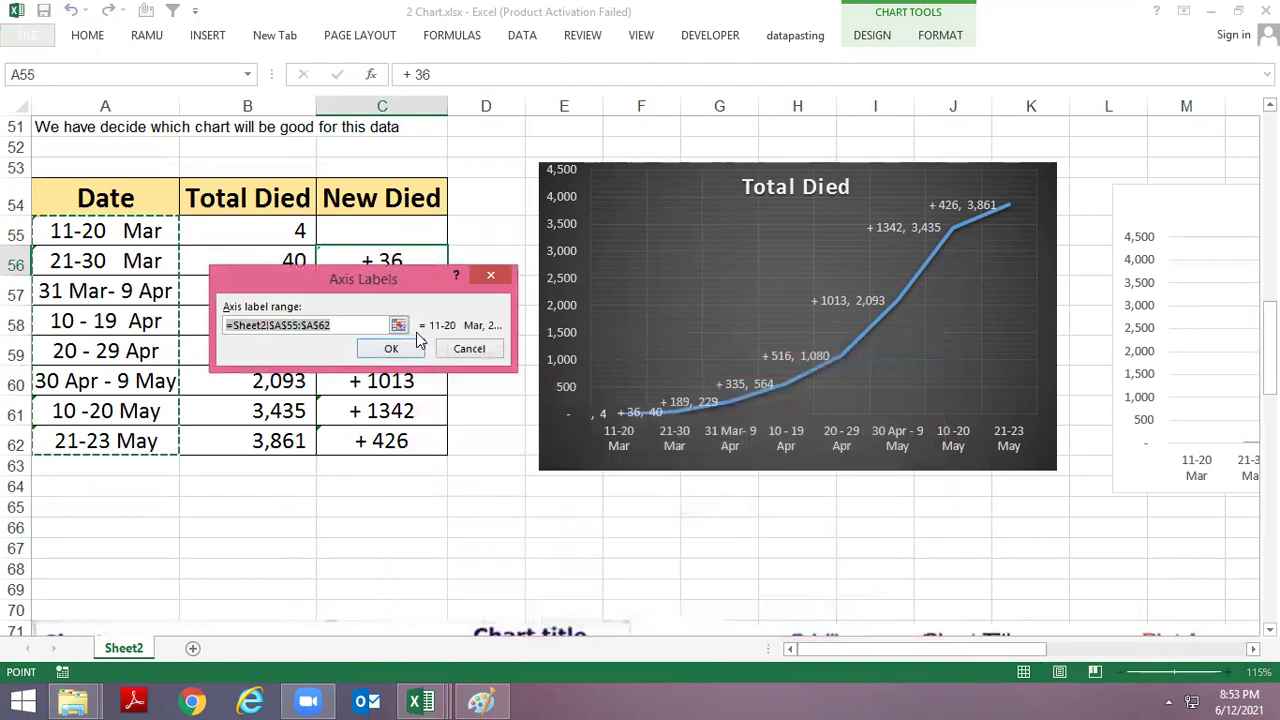
pyautogui.click(399, 327)
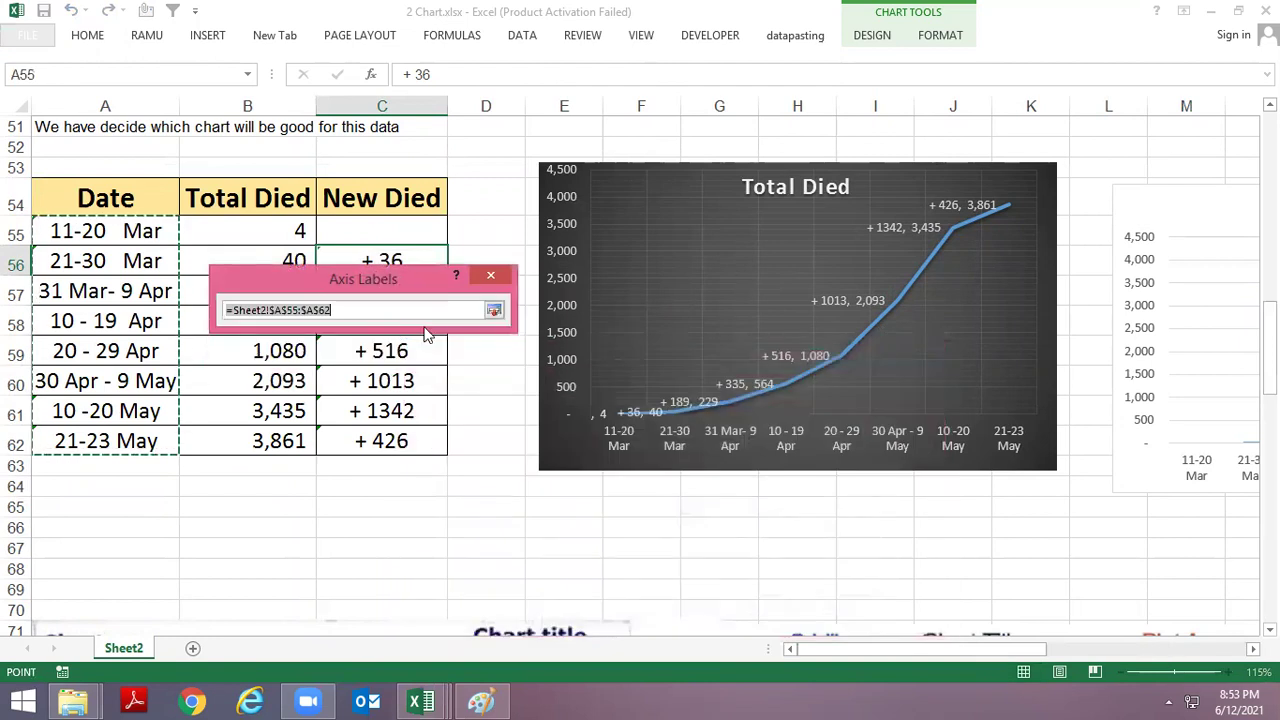
pyautogui.click(497, 313)
pyautogui.click(472, 351)
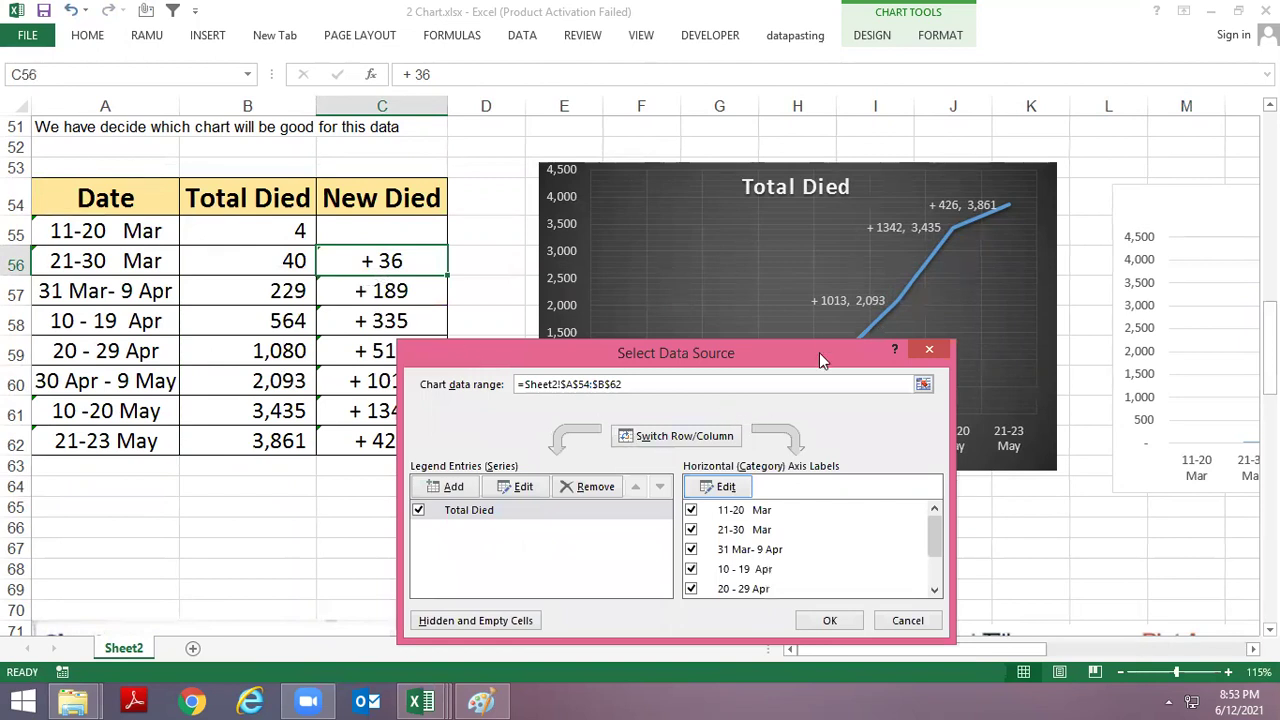
pyautogui.press('Return')
# Step: Close the Format Data Labels pane and deselect the chart's data labels
pyautogui.rightClick(859, 310)
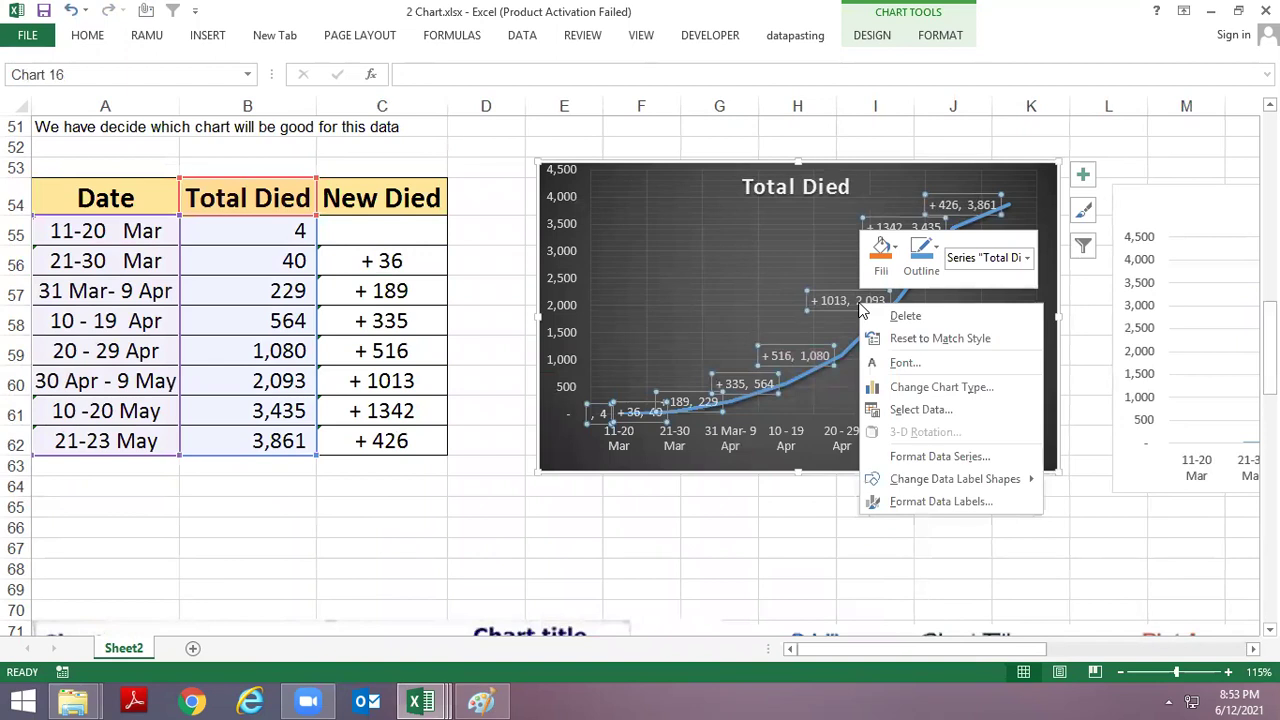
pyautogui.click(951, 509)
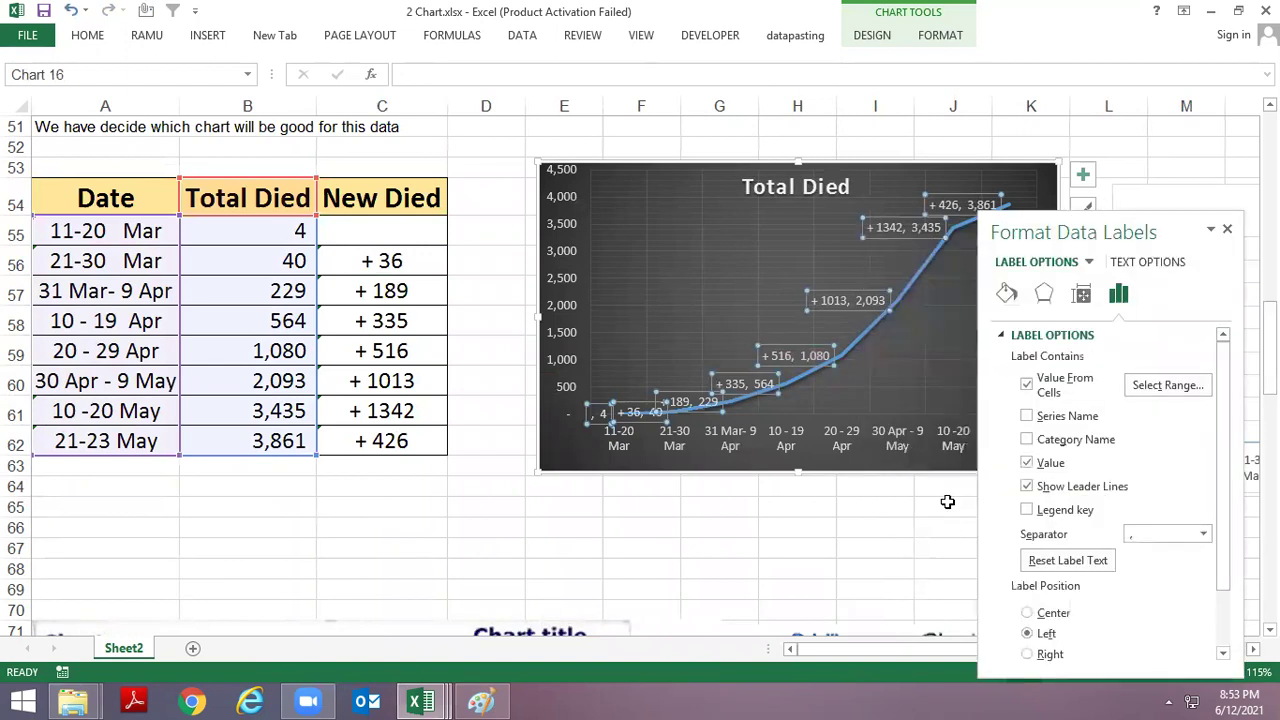
pyautogui.click(1227, 229)
pyautogui.click(572, 412)
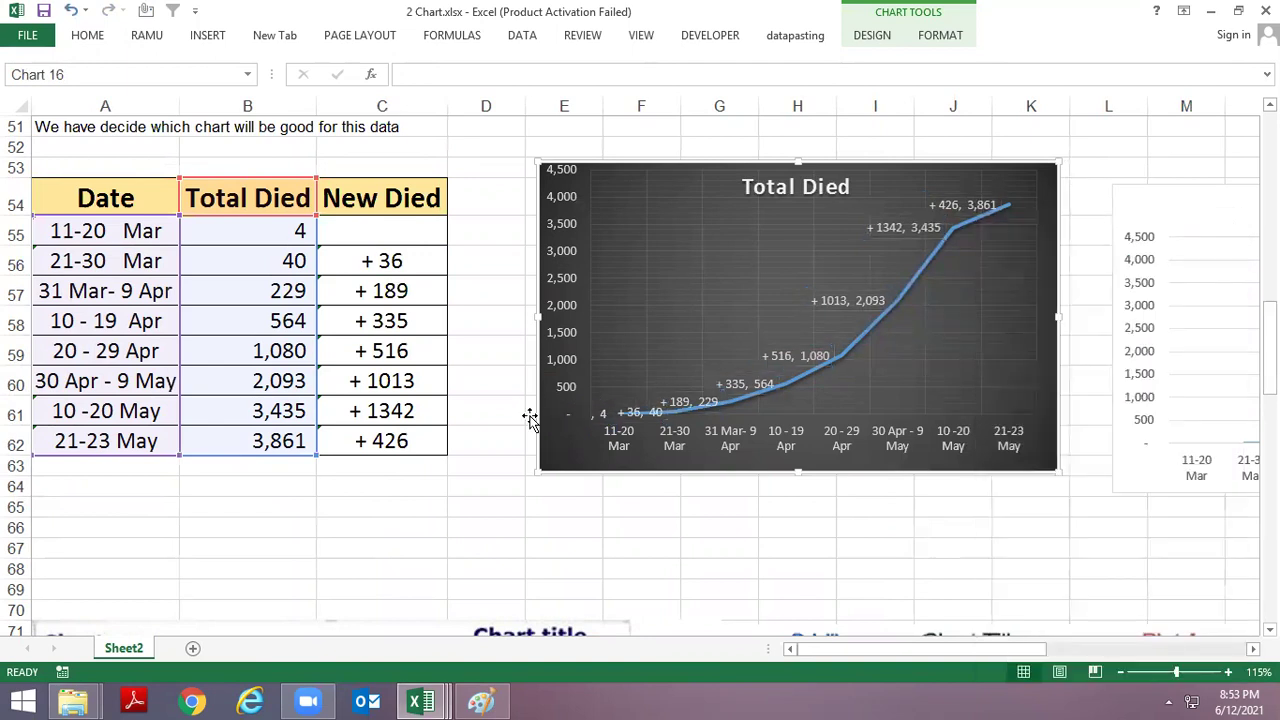
pyautogui.keyDown('ctrl'); pyautogui.scroll(-1, 528, 417); pyautogui.keyUp('ctrl')
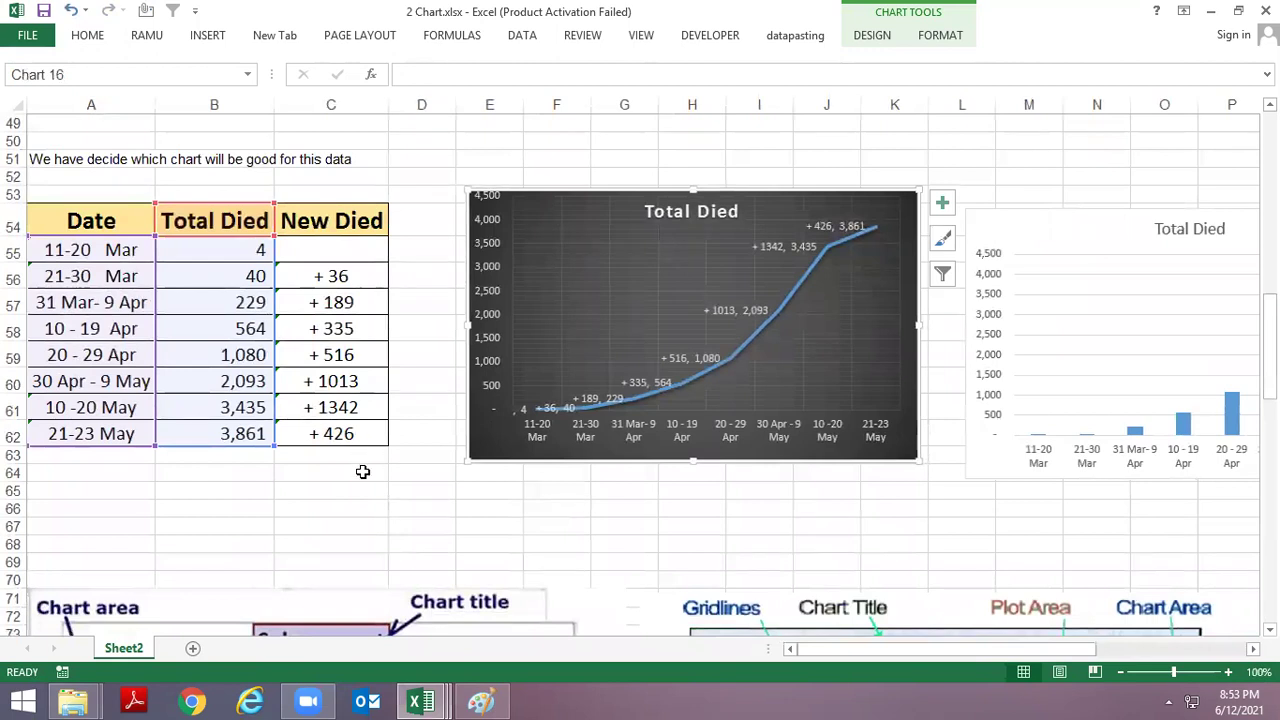
# Step: Launch Notepad through the Run prompt and start typing the reminder 'need to check for 2nd d'
pyautogui.press('super+r')
pyautogui.write('not')
pyautogui.write('pad')
pyautogui.press('Return')
pyautogui.write('need to check for 2nd date')
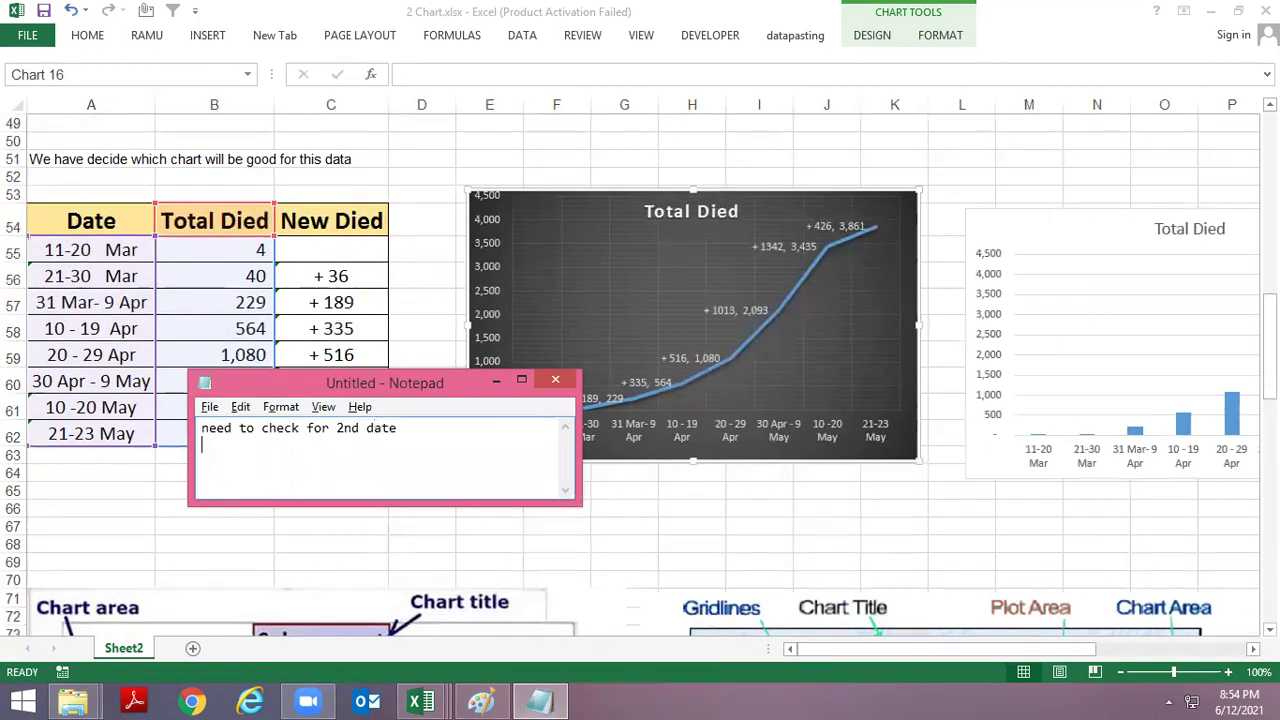
# Step: Minimize the Notepad note and select a sheet cell to deselect the chart
pyautogui.click(540, 700)
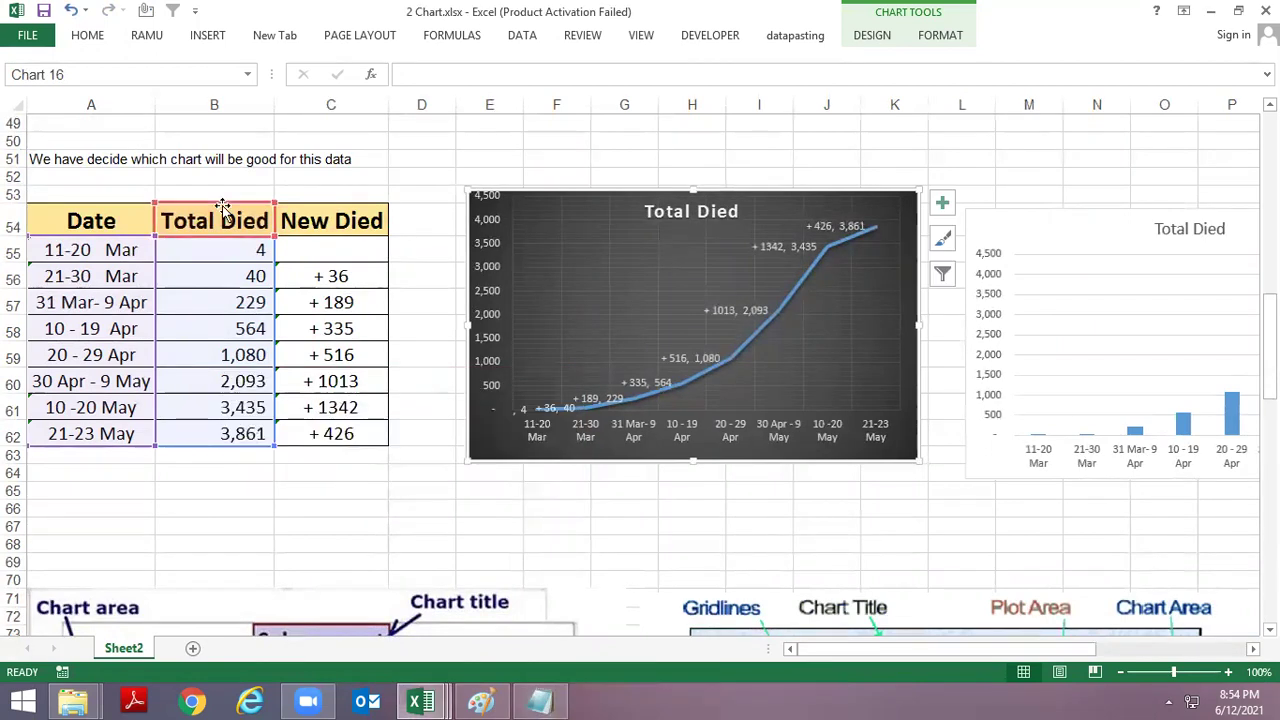
pyautogui.scroll(-2, 404, 584)
pyautogui.scroll(-4, 404, 584)
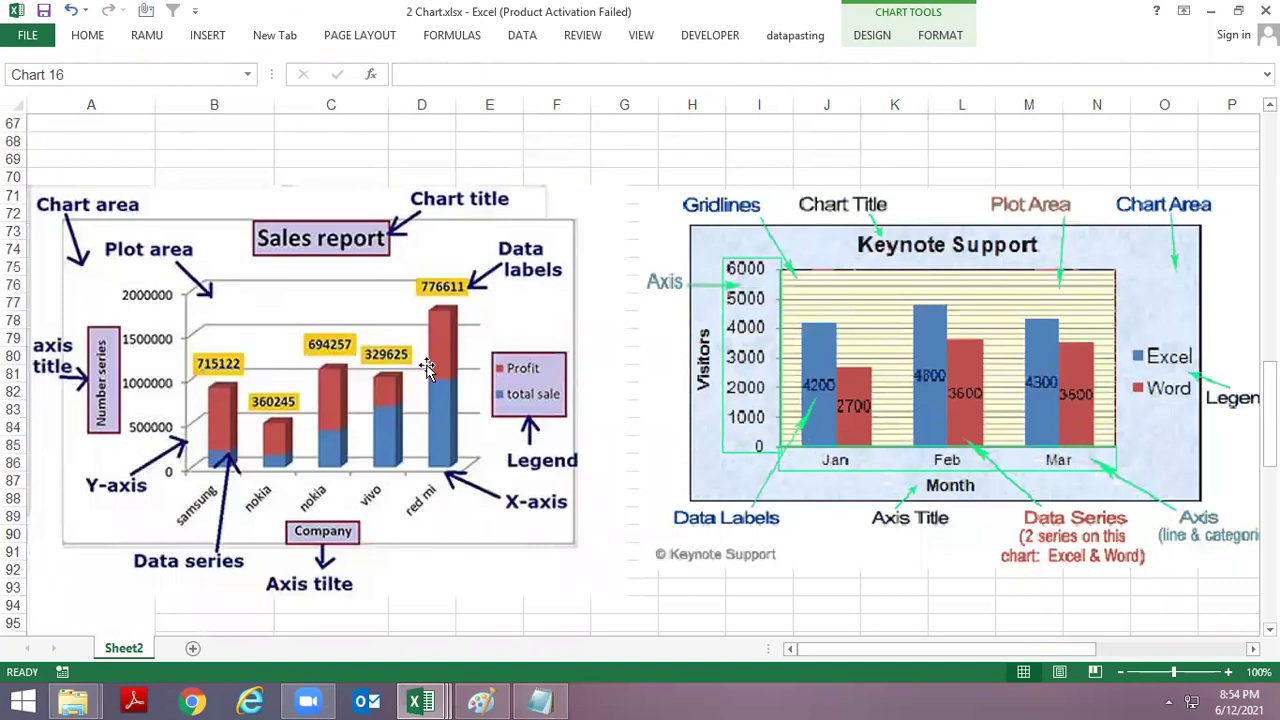
pyautogui.keyDown('ctrl'); pyautogui.scroll(-1, 1023, 270); pyautogui.keyUp('ctrl')
pyautogui.scroll(-2, 938, 318)
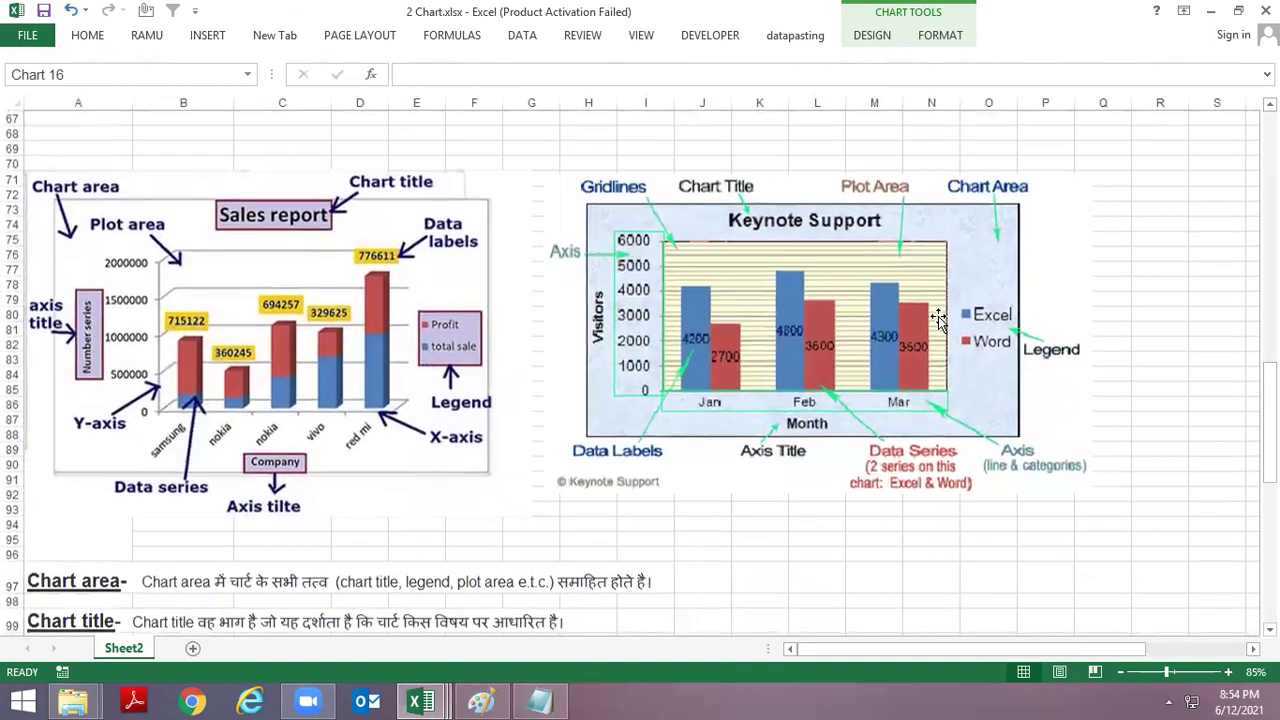
pyautogui.scroll(-1, 960, 330)
pyautogui.scroll(-2, 600, 350)
pyautogui.click(188, 405)
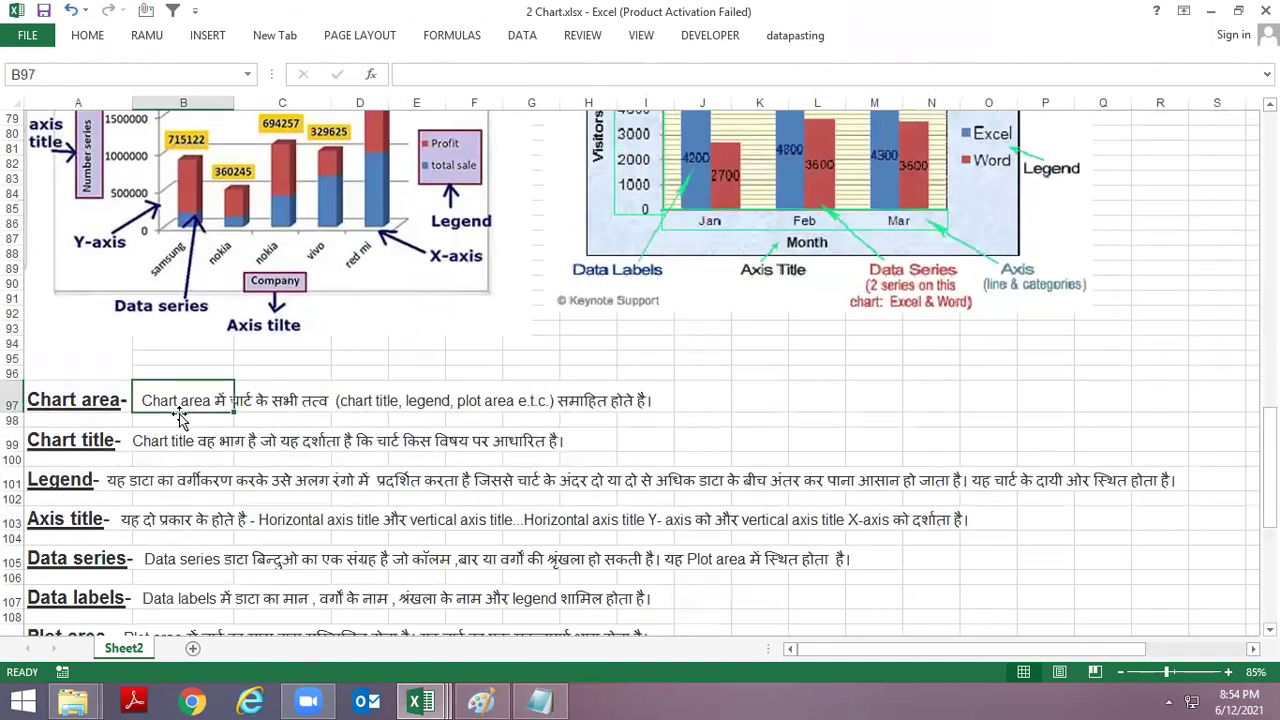
pyautogui.scroll(-3, 108, 446)
pyautogui.scroll(-5, 113, 483)
pyautogui.scroll(-1, 113, 483)
pyautogui.scroll(-5, 117, 477)
pyautogui.scroll(-10, 194, 466)
pyautogui.scroll(12, 207, 468)
pyautogui.scroll(6, 206, 466)
pyautogui.scroll(11, 204, 462)
# Step: Close the 2 Chart workbook without saving and switch to another open window
pyautogui.hotkey('alt', 'space')
pyautogui.press('Up')
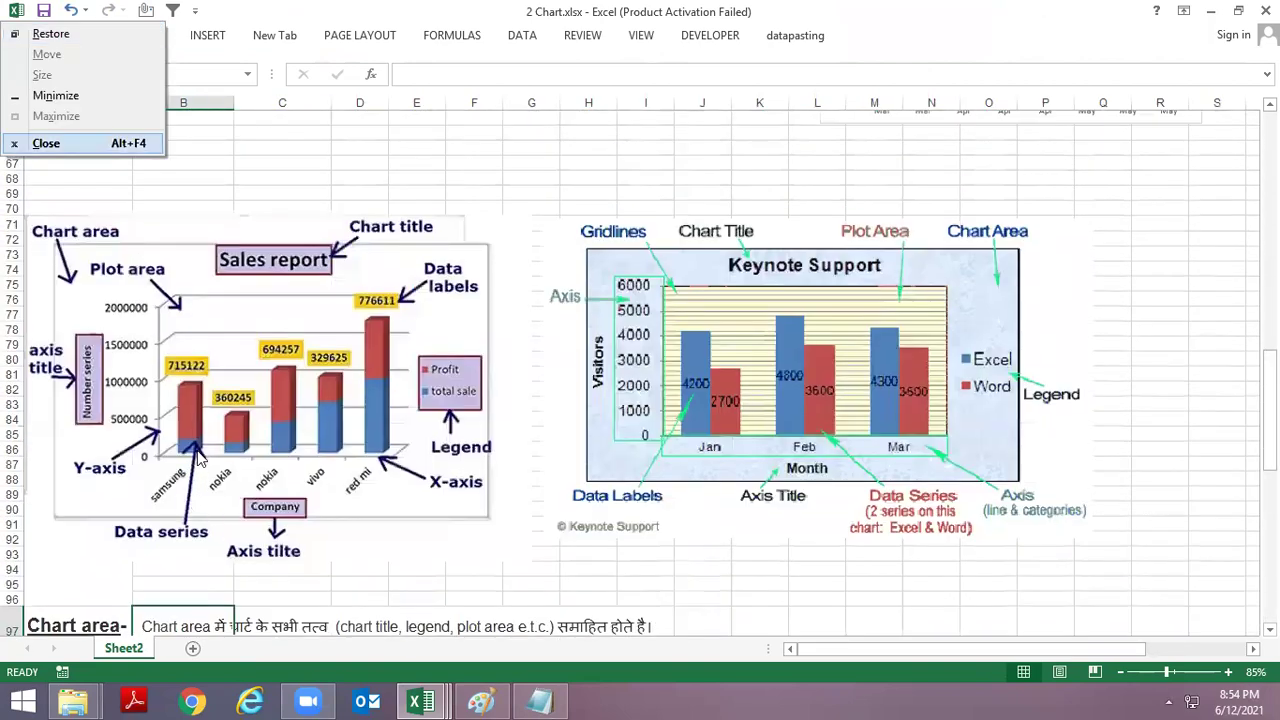
pyautogui.press('Return')
pyautogui.press('n')
pyautogui.hotkey('alt', 'Tab')
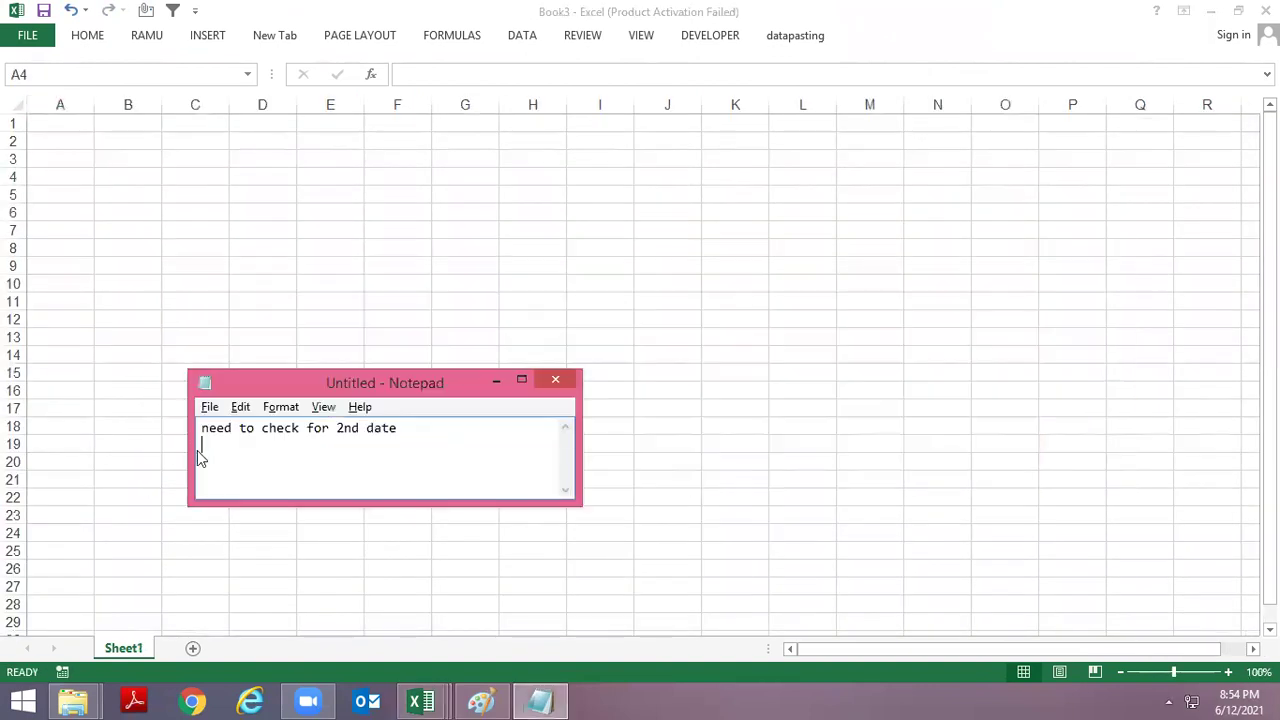
pyautogui.hotkey('alt', 'Tab')
pyautogui.hotkey('alt', 'Tab')
pyautogui.hotkey('alt', 'Tab')
pyautogui.hotkey('alt', 'Tab')
pyautogui.hotkey('alt', 'Tab')
pyautogui.hotkey('alt', 'Tab')
pyautogui.hotkey('alt', 'Tab')
# Step: Open the 2A Chart workbook and look over Sheet1
pyautogui.press('Return')
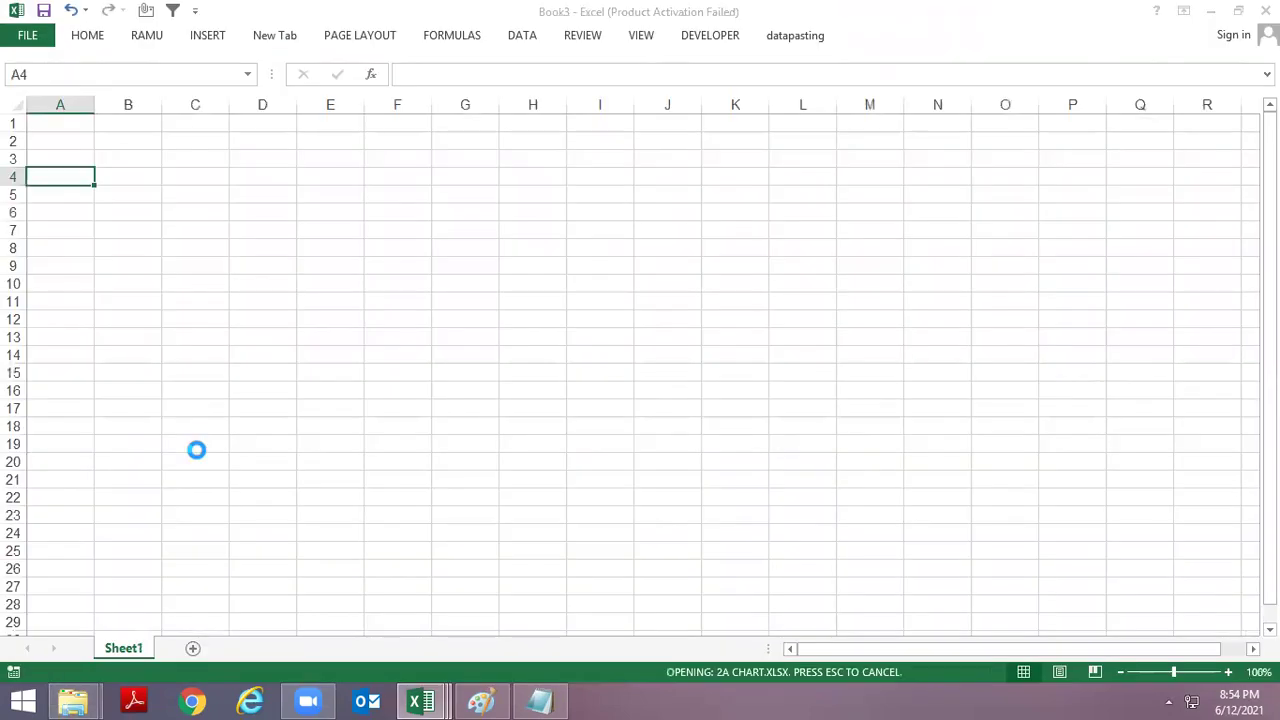
pyautogui.scroll(7, 537, 402)
pyautogui.scroll(9, 537, 402)
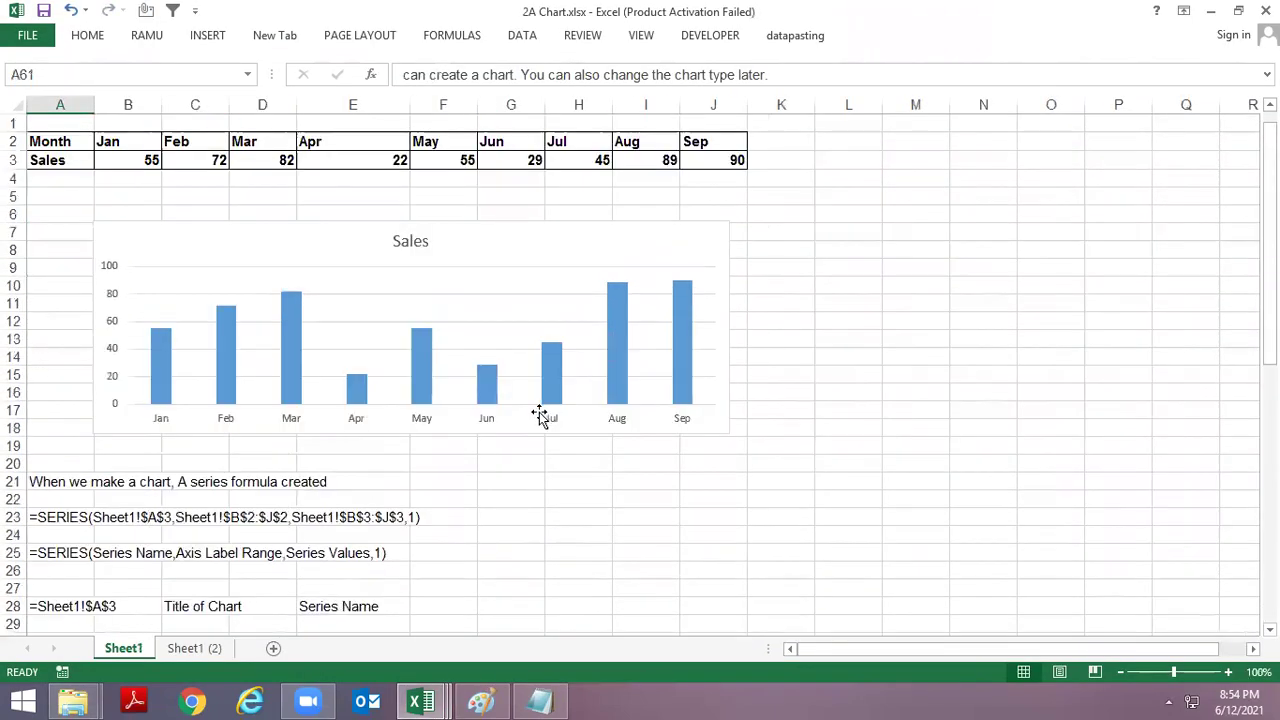
pyautogui.scroll(-3, 511, 326)
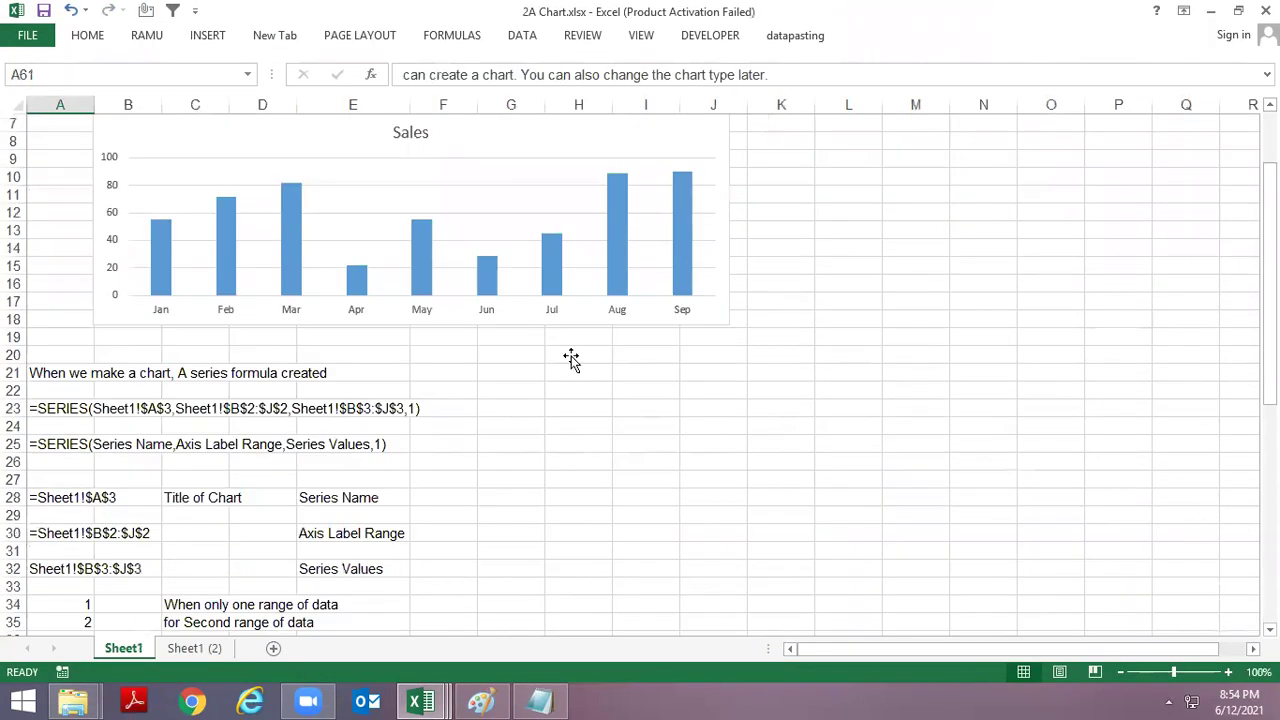
pyautogui.scroll(-1, 556, 344)
pyautogui.scroll(-14, 556, 344)
pyautogui.scroll(-7, 571, 357)
pyautogui.scroll(11, 571, 351)
pyautogui.scroll(10, 571, 351)
pyautogui.scroll(4, 540, 306)
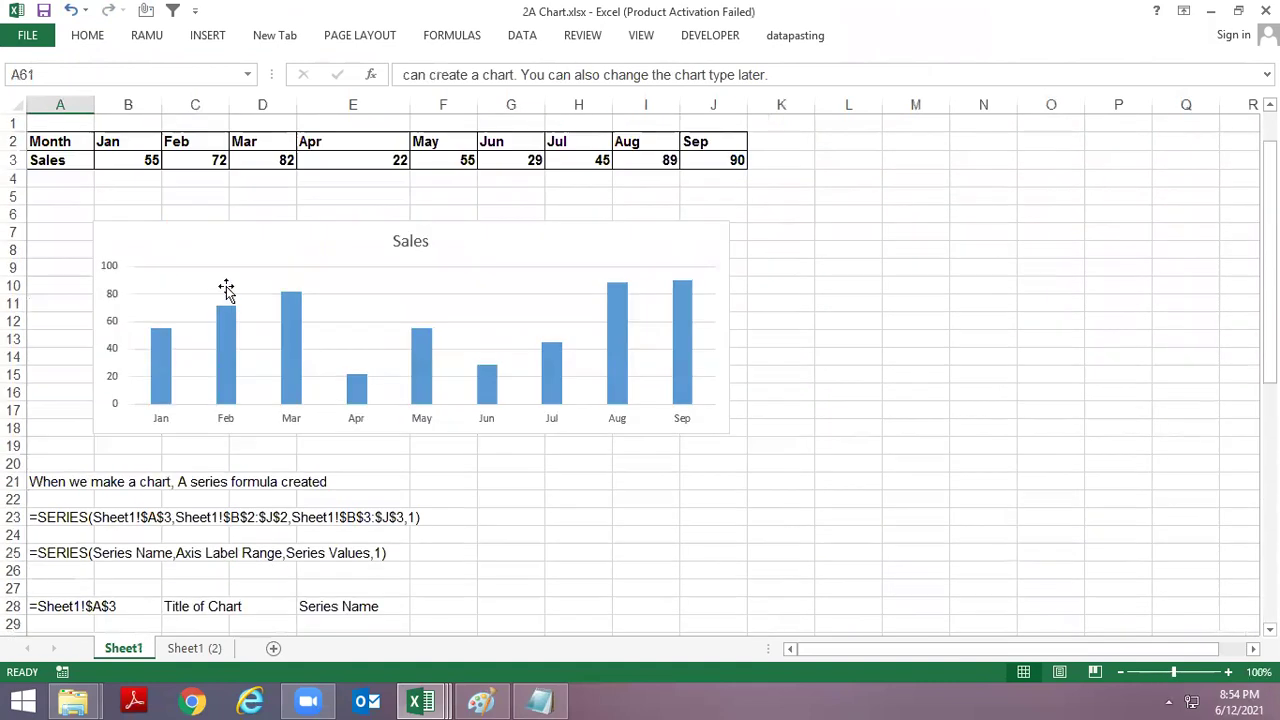
# Step: Select the Sales bars and highlight their SERIES formula in the formula bar
pyautogui.click(307, 297)
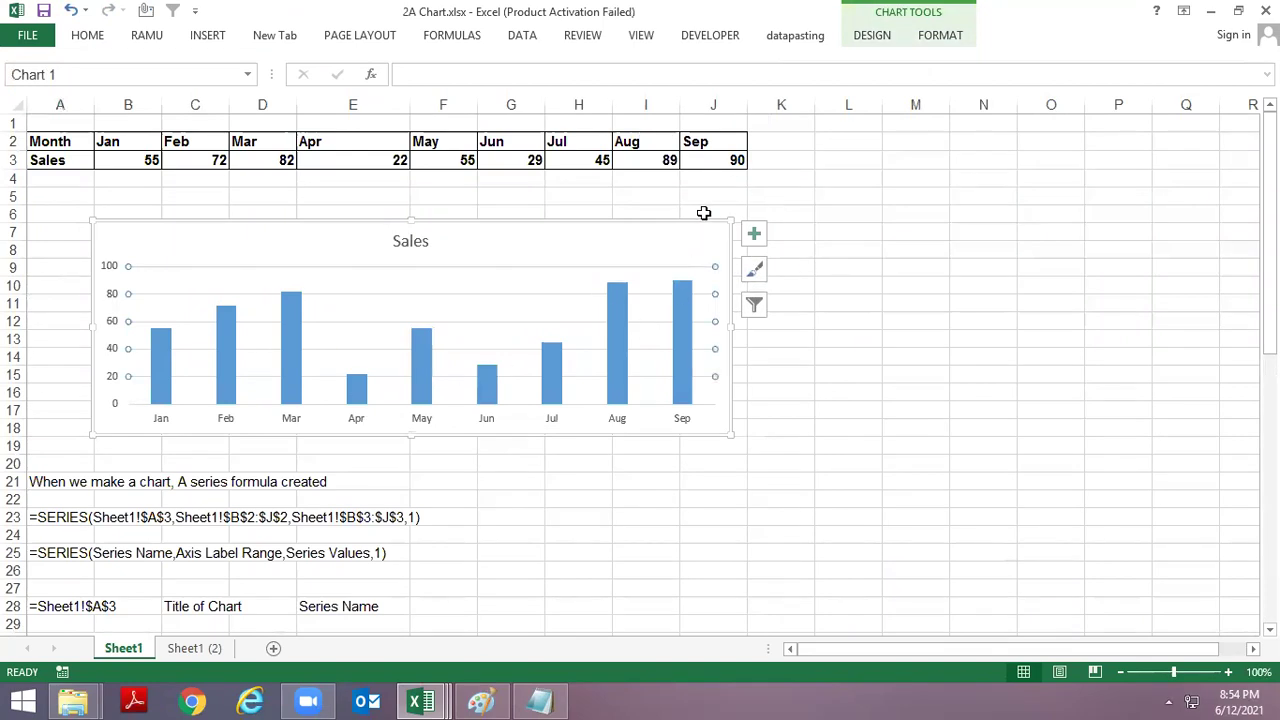
pyautogui.click(706, 214)
pyautogui.click(688, 298)
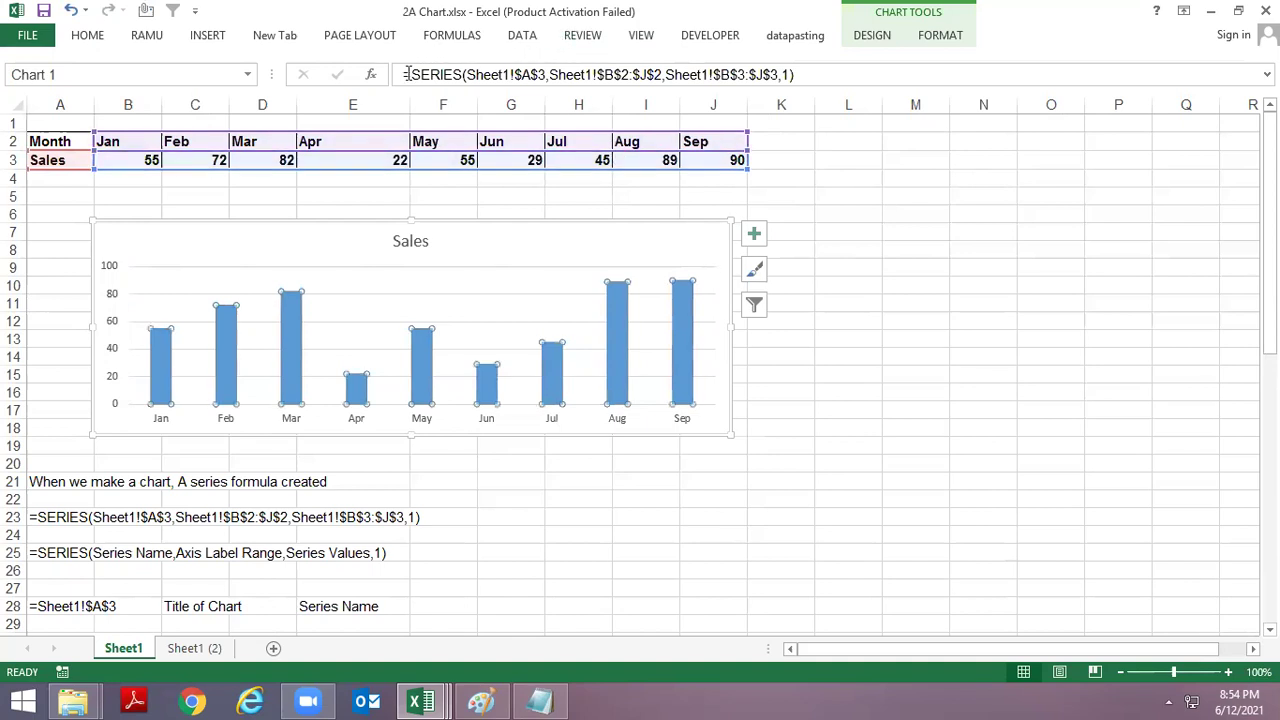
pyautogui.moveTo(408, 74); pyautogui.dragTo(907, 73)
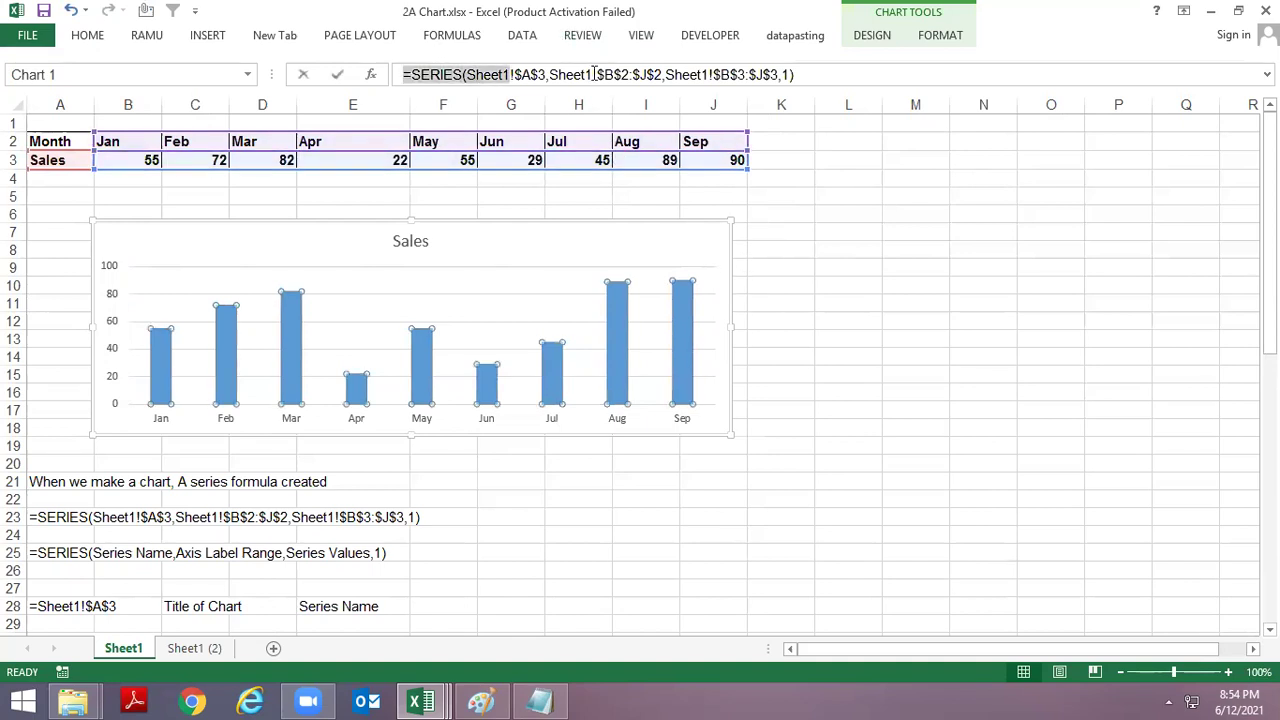
pyautogui.click(907, 73)
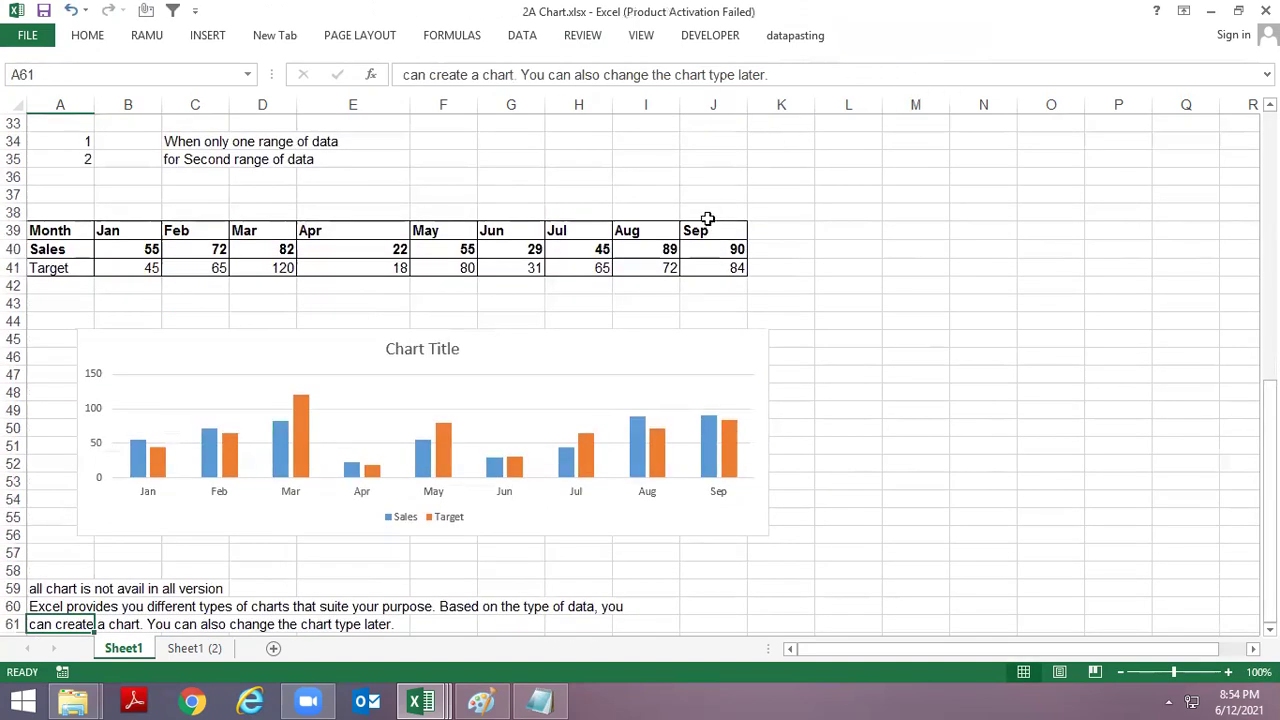
# Step: Enter 5 and 2 in L38:L39 and the sum formula =+L38+L39 in L40
pyautogui.click(879, 215)
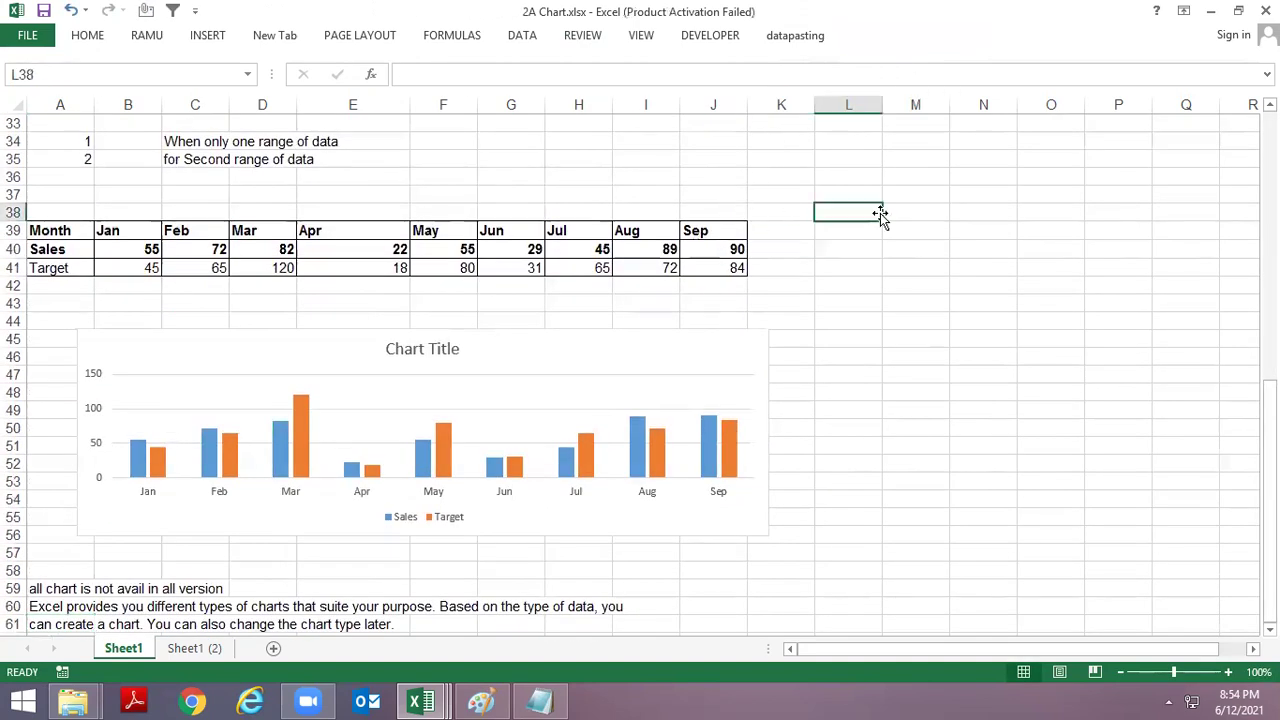
pyautogui.write('5')
pyautogui.press('Down')
pyautogui.press('Down')
pyautogui.write('+')
pyautogui.click(879, 215)
pyautogui.press('Up')
pyautogui.press('Down')
pyautogui.write('+')
pyautogui.press('Up')
pyautogui.press('Return')
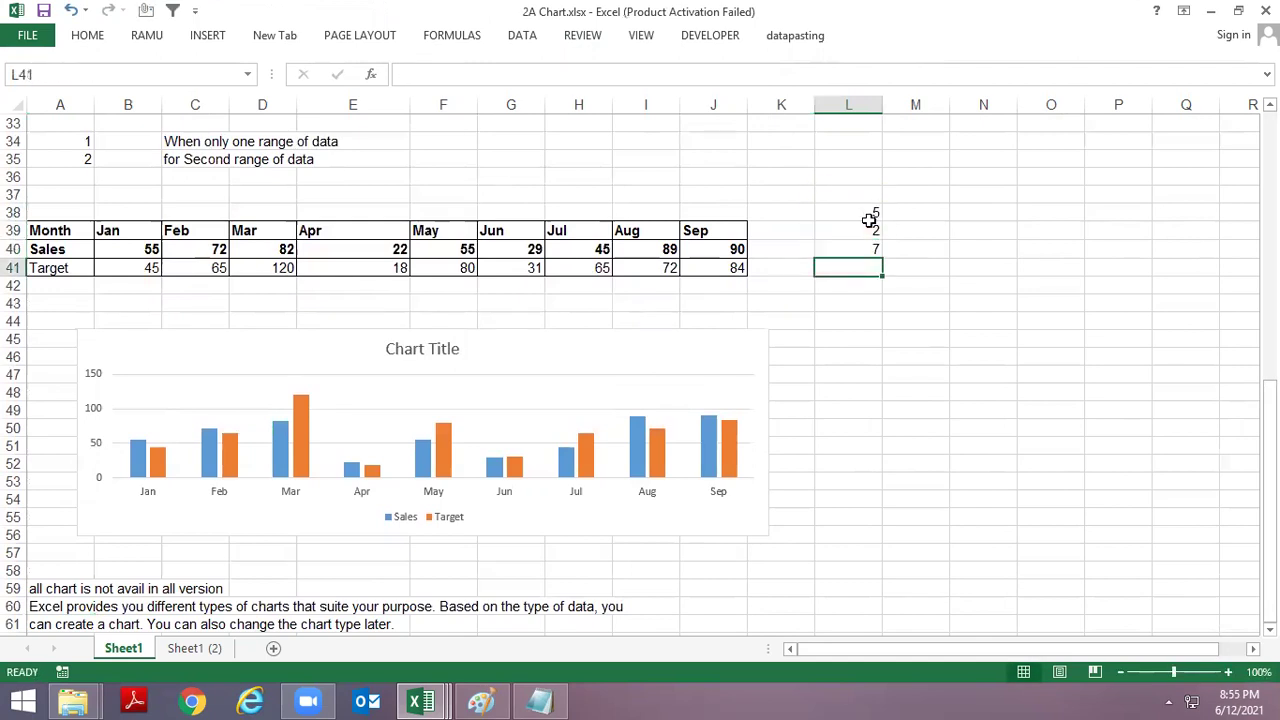
pyautogui.click(851, 249)
pyautogui.click(450, 248)
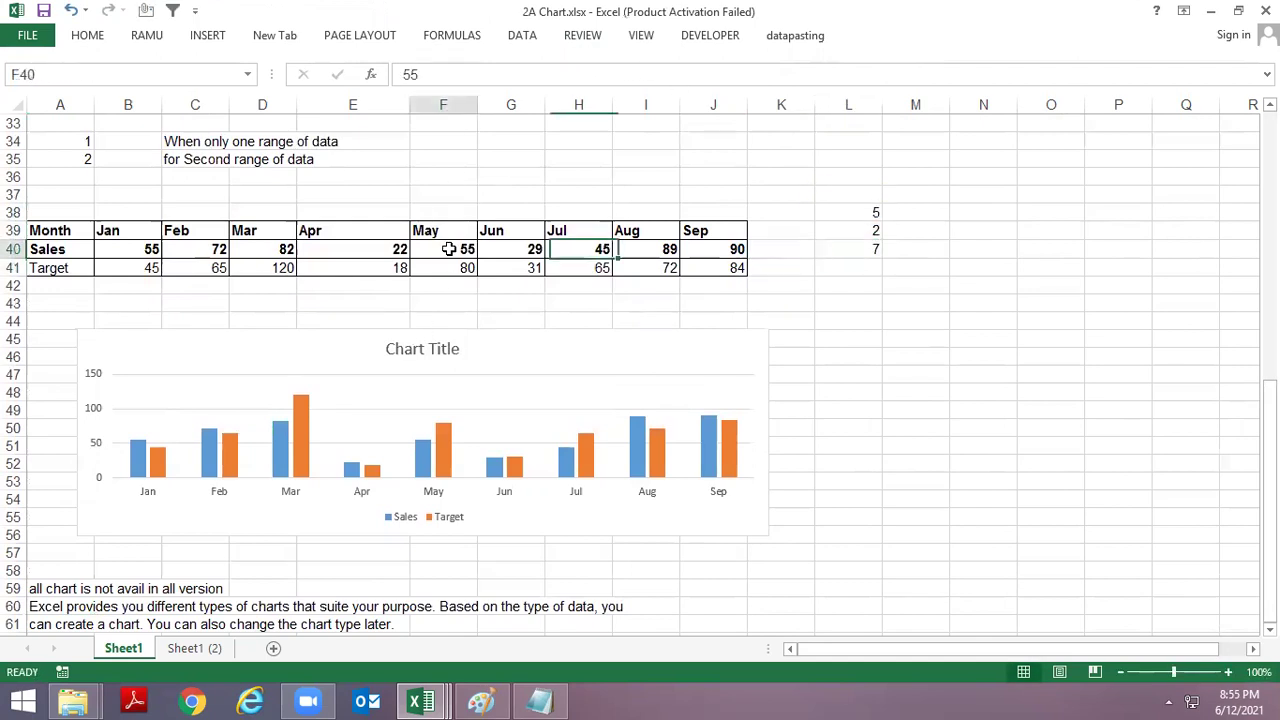
# Step: Read the SERIES notes in A25–C28 and highlight the formula's name and axis-label references
pyautogui.scroll(2, 413, 316)
pyautogui.scroll(5, 415, 319)
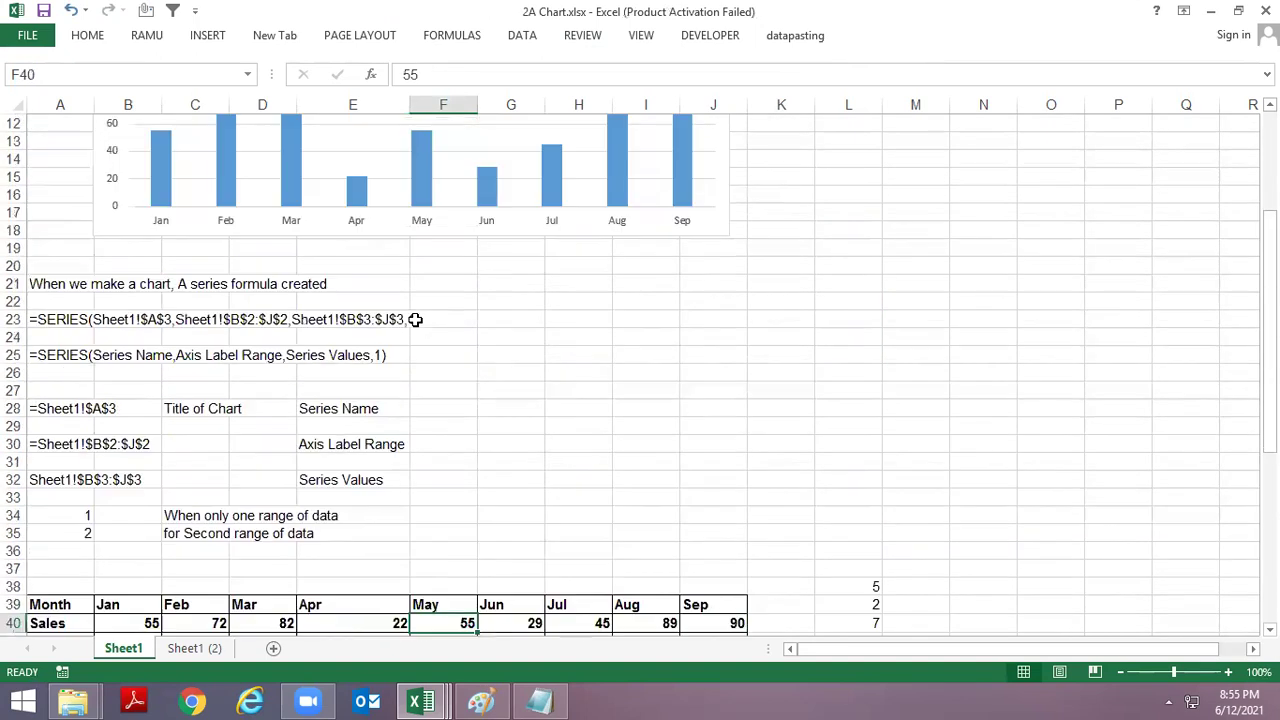
pyautogui.scroll(1, 415, 325)
pyautogui.click(57, 407)
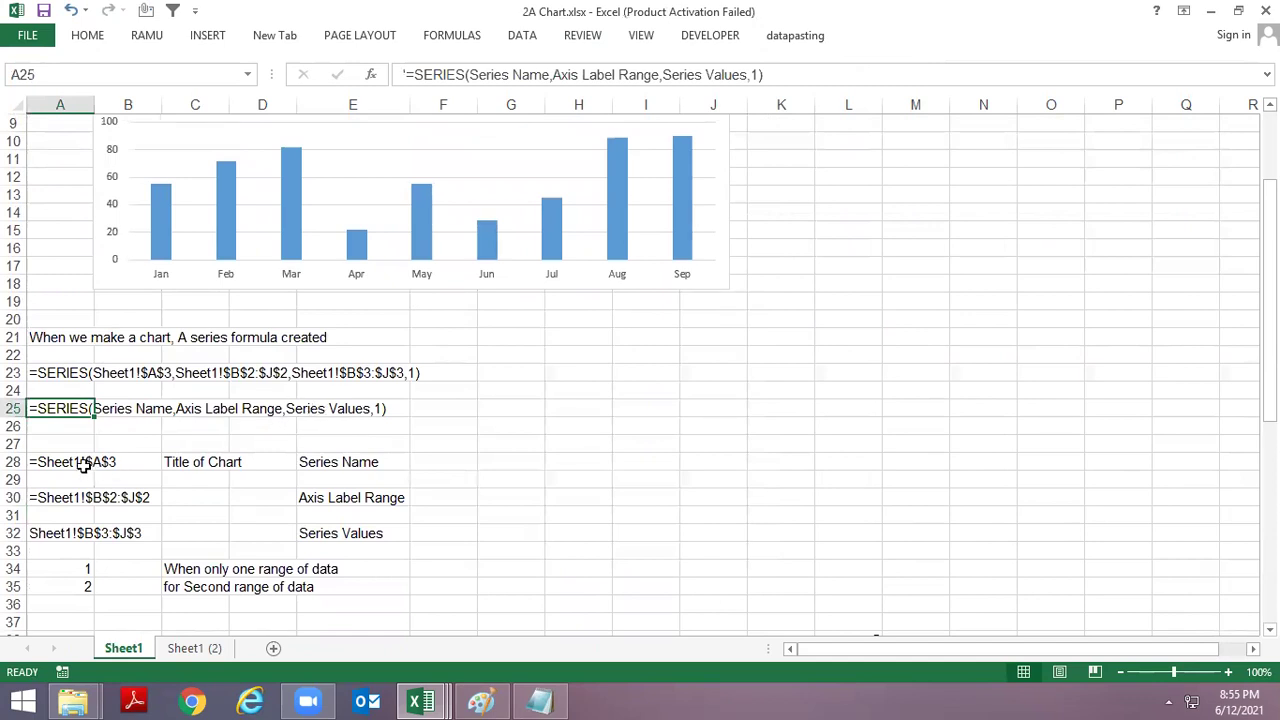
pyautogui.click(75, 464)
pyautogui.click(186, 463)
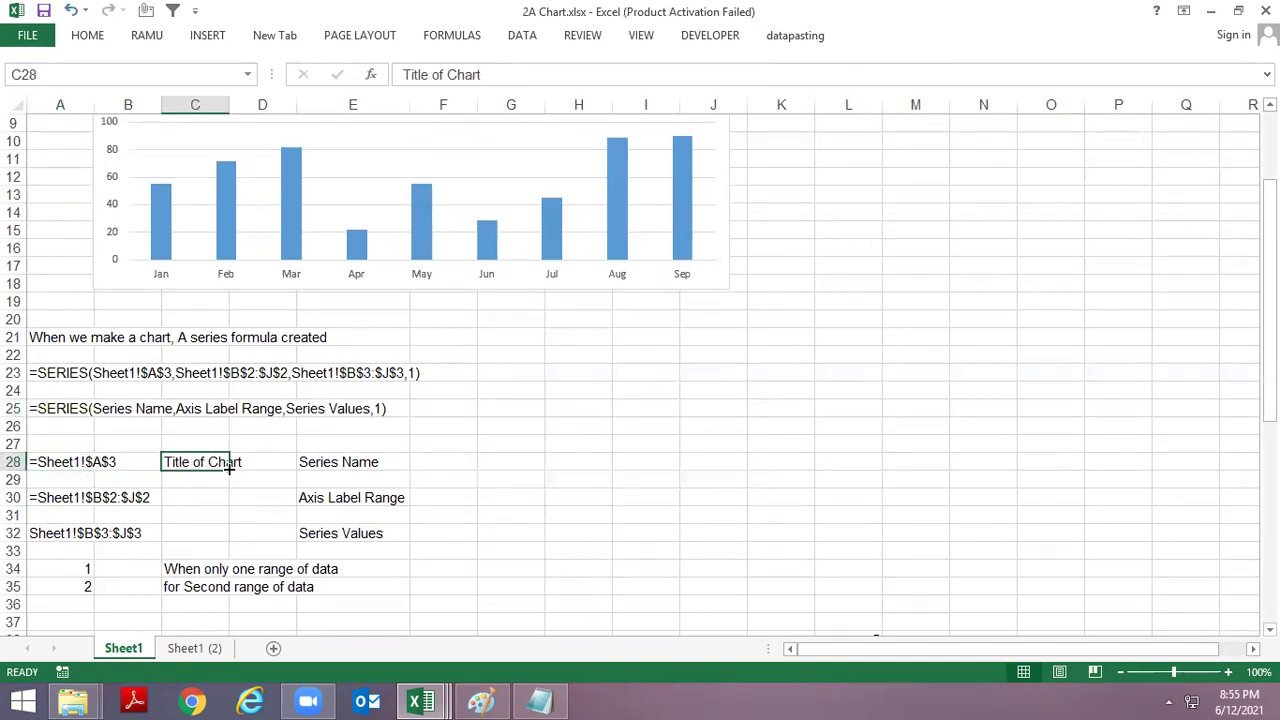
pyautogui.click(615, 201)
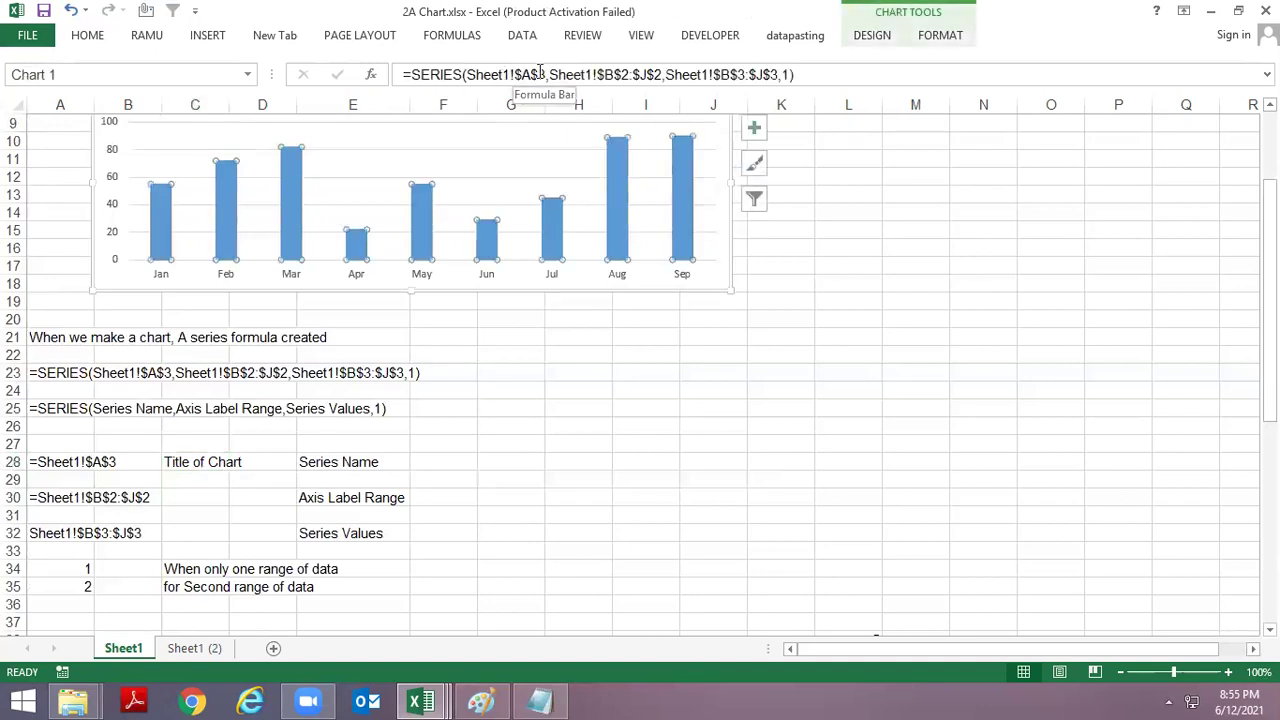
pyautogui.moveTo(548, 75); pyautogui.dragTo(453, 75)
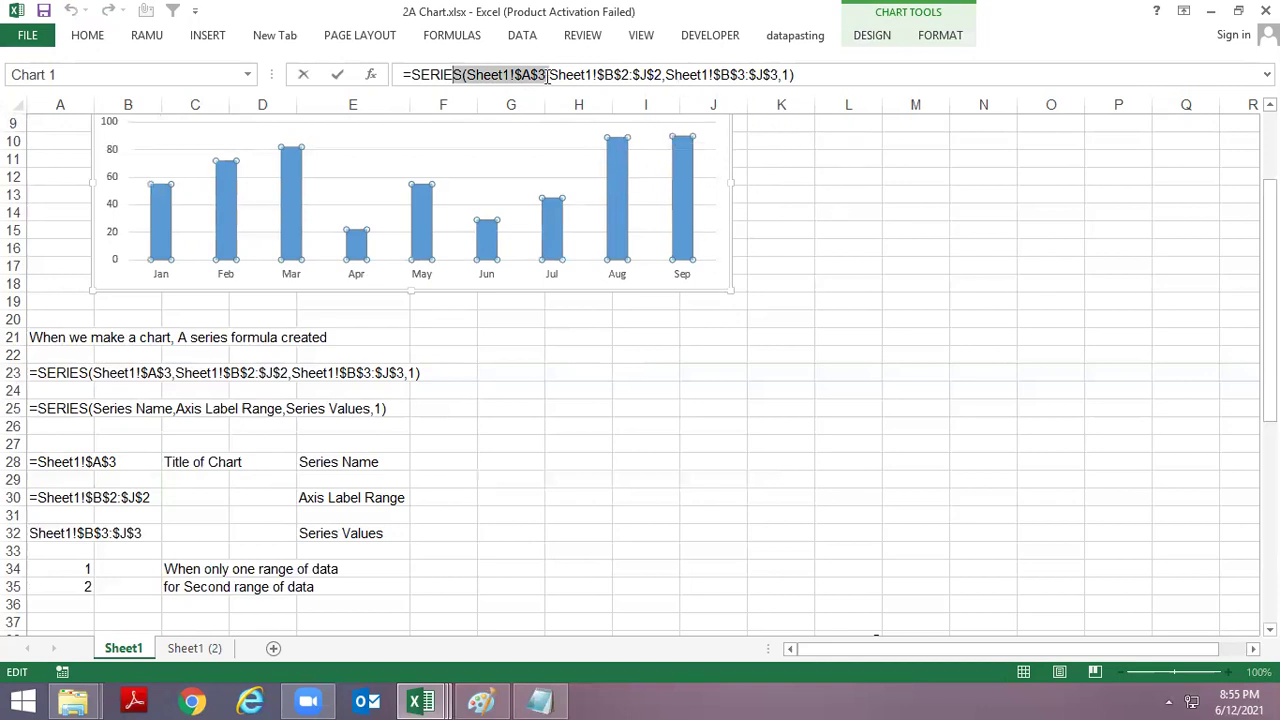
pyautogui.moveTo(548, 75); pyautogui.dragTo(647, 75)
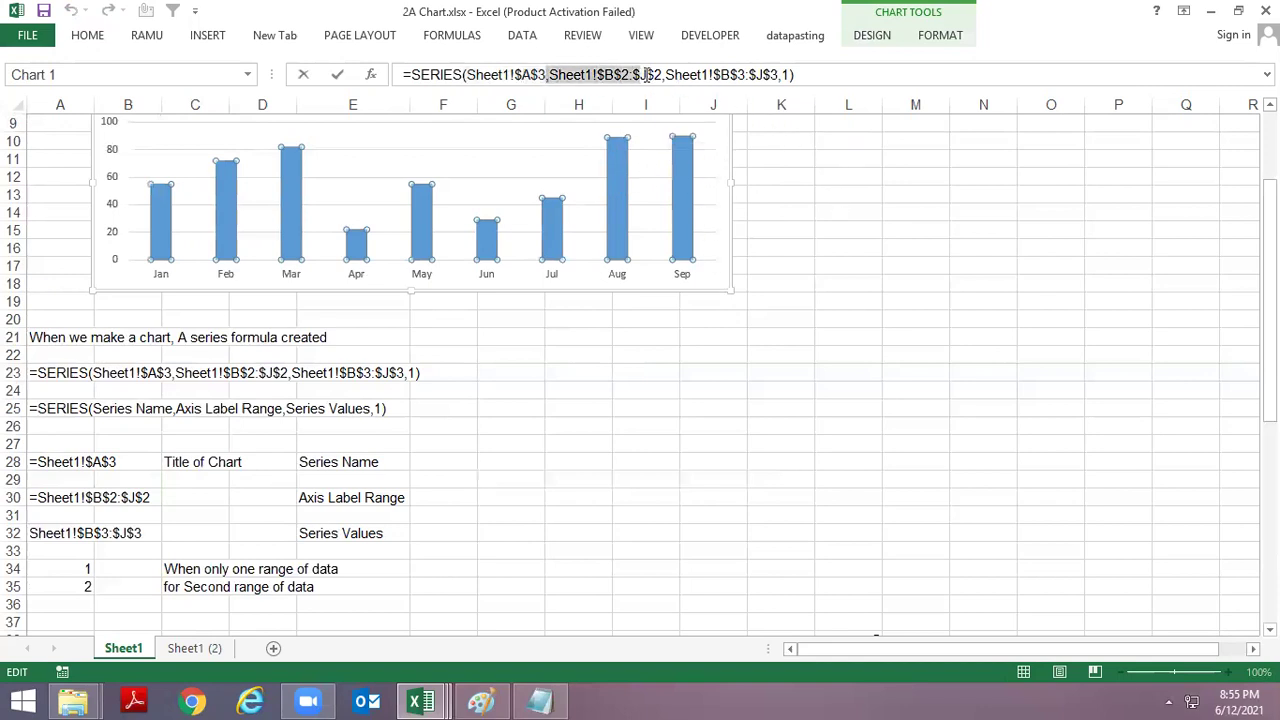
# Step: Review the Sales series (name A3, values B3:J3) and labels B2:J2, then reselect the Sales bars
pyautogui.rightClick(617, 186)
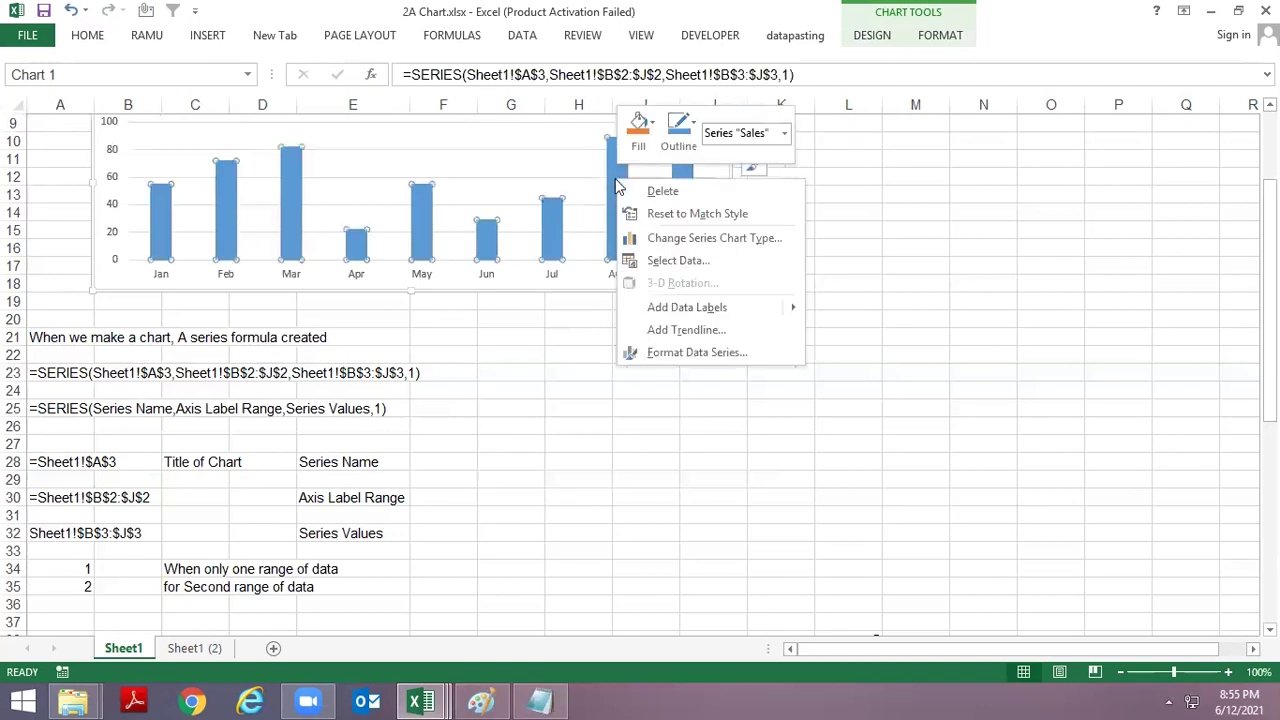
pyautogui.click(660, 260)
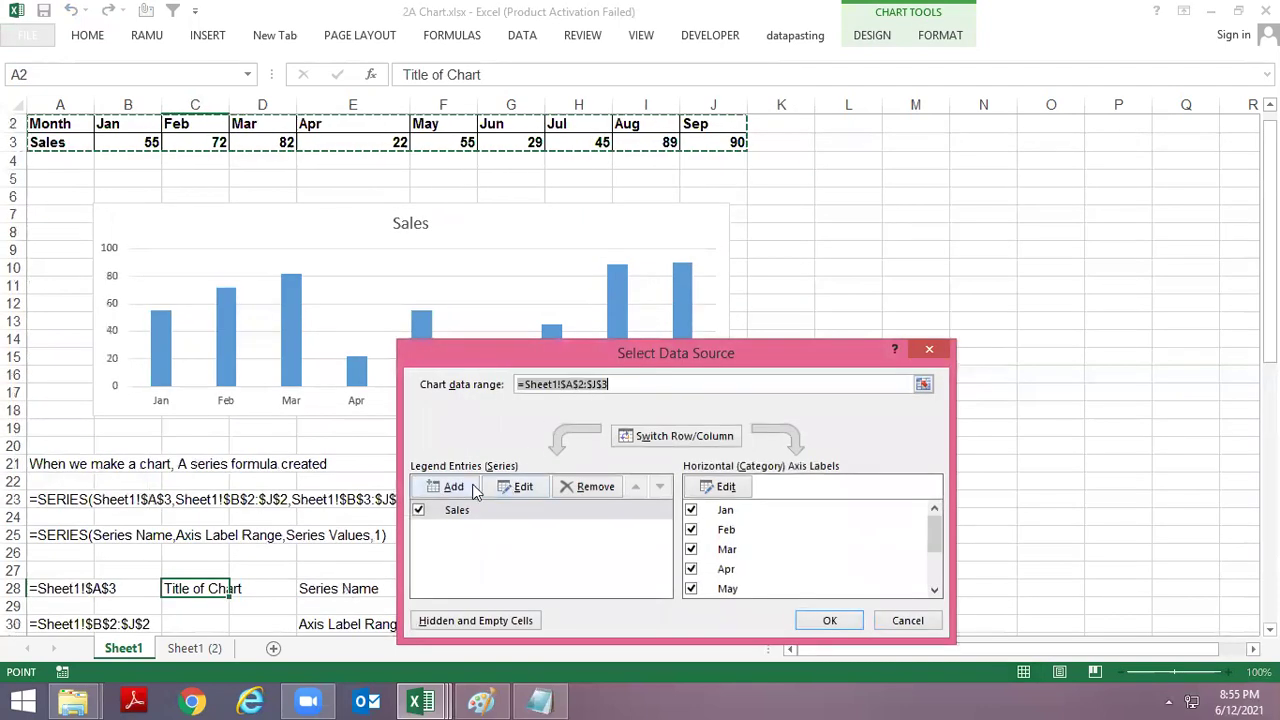
pyautogui.click(505, 488)
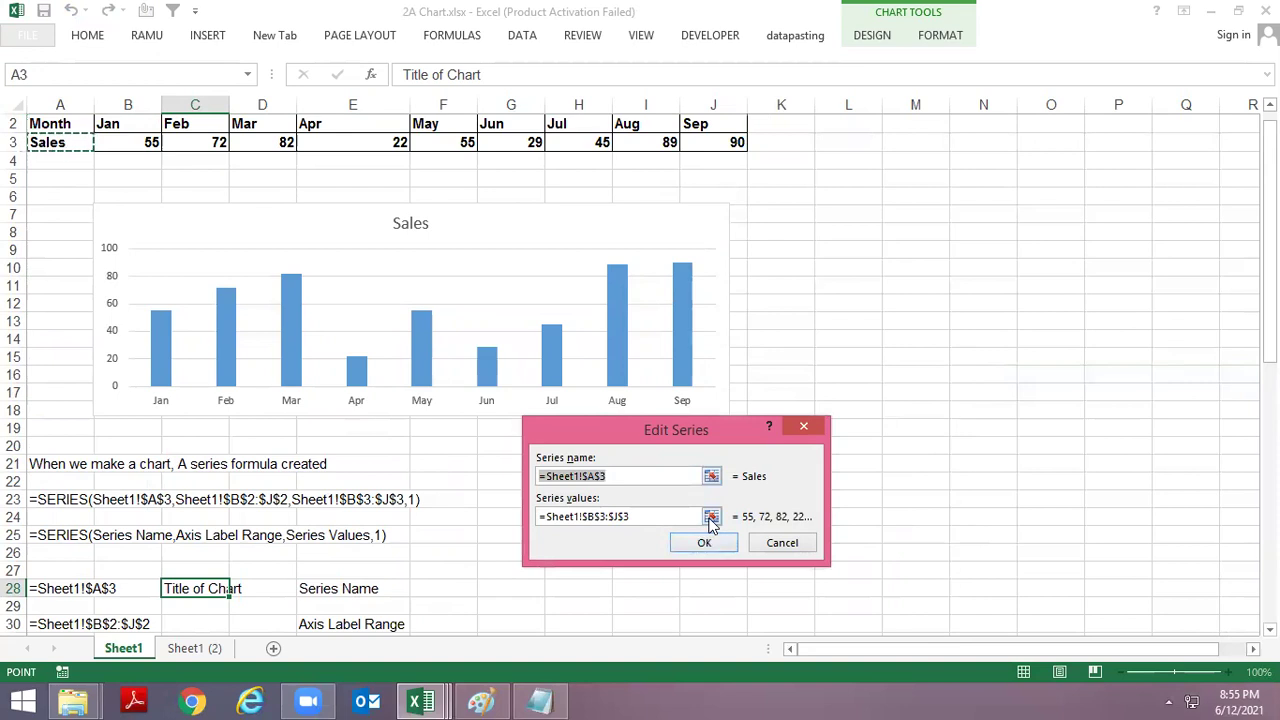
pyautogui.click(712, 542)
pyautogui.click(730, 491)
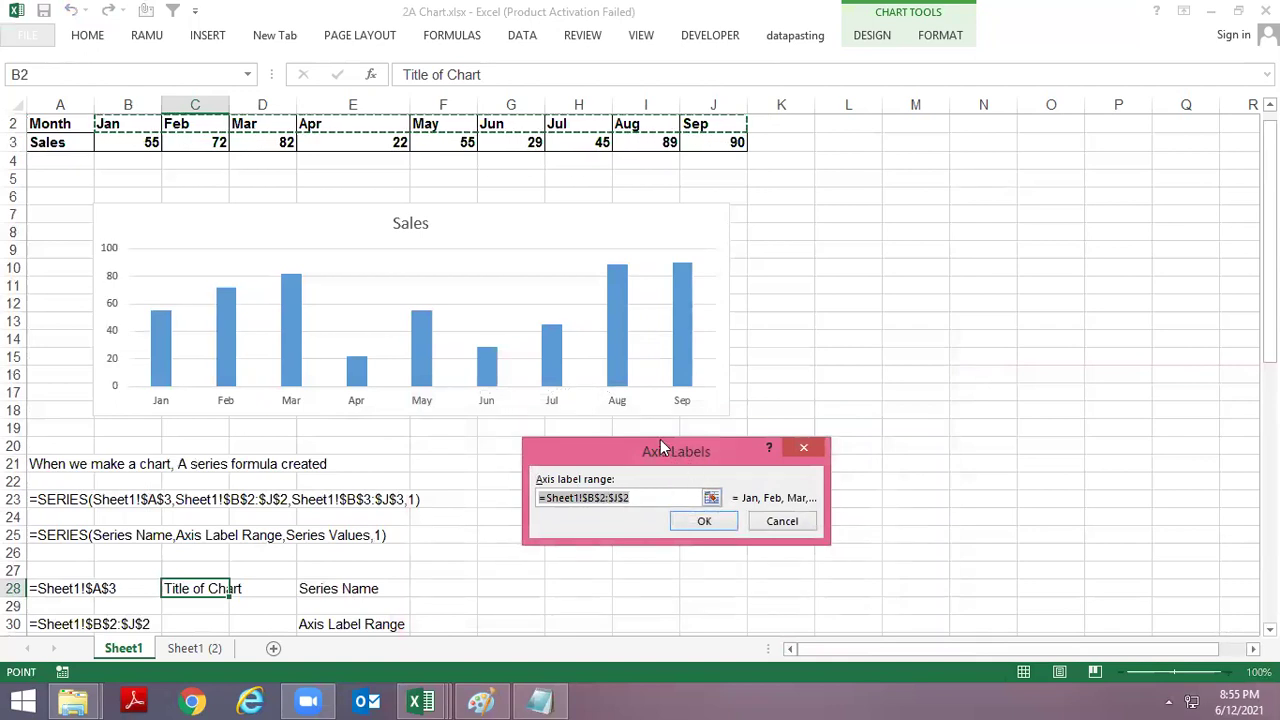
pyautogui.press('Return')
pyautogui.press('Return')
pyautogui.click(617, 283)
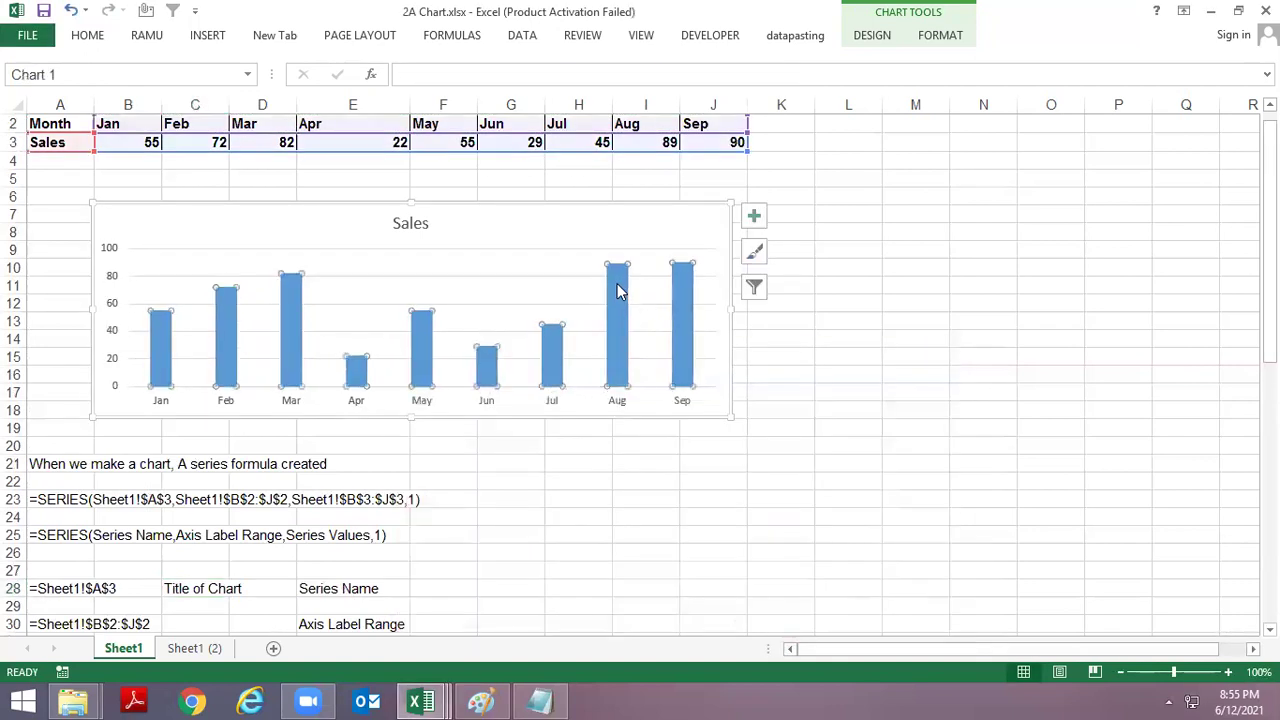
pyautogui.click(787, 77)
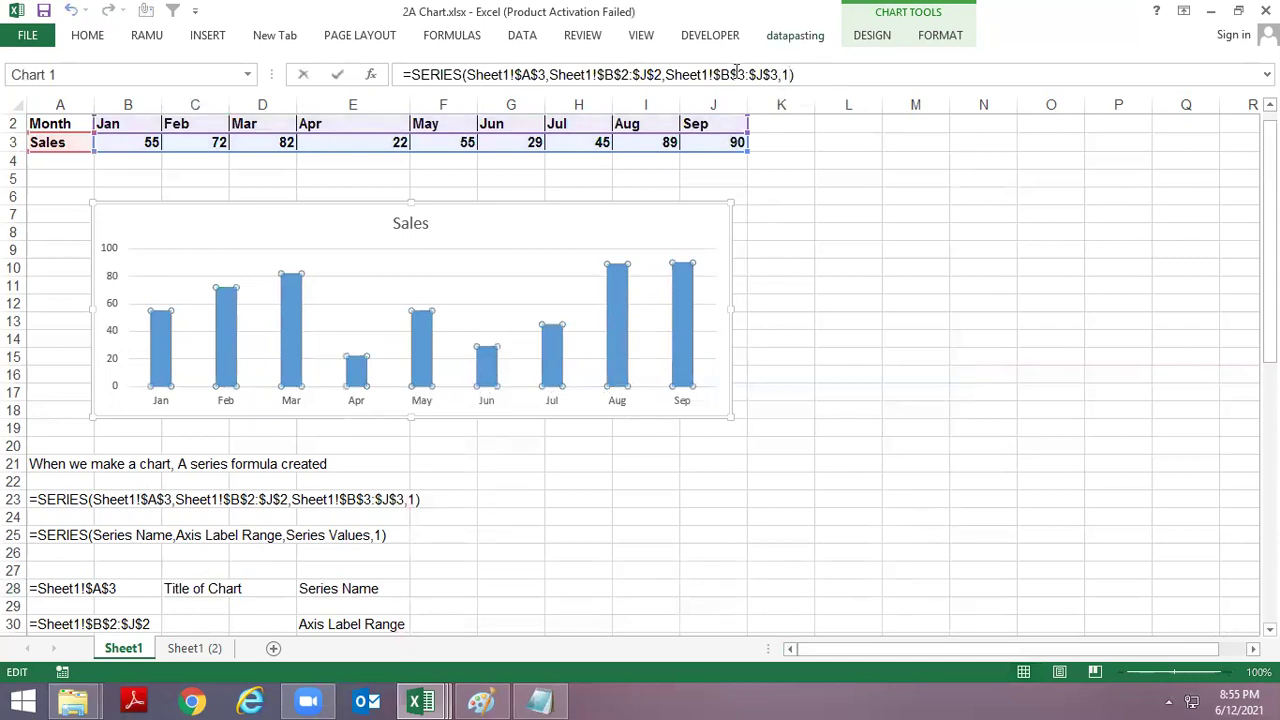
pyautogui.press('Return')
pyautogui.scroll(-1, 389, 570)
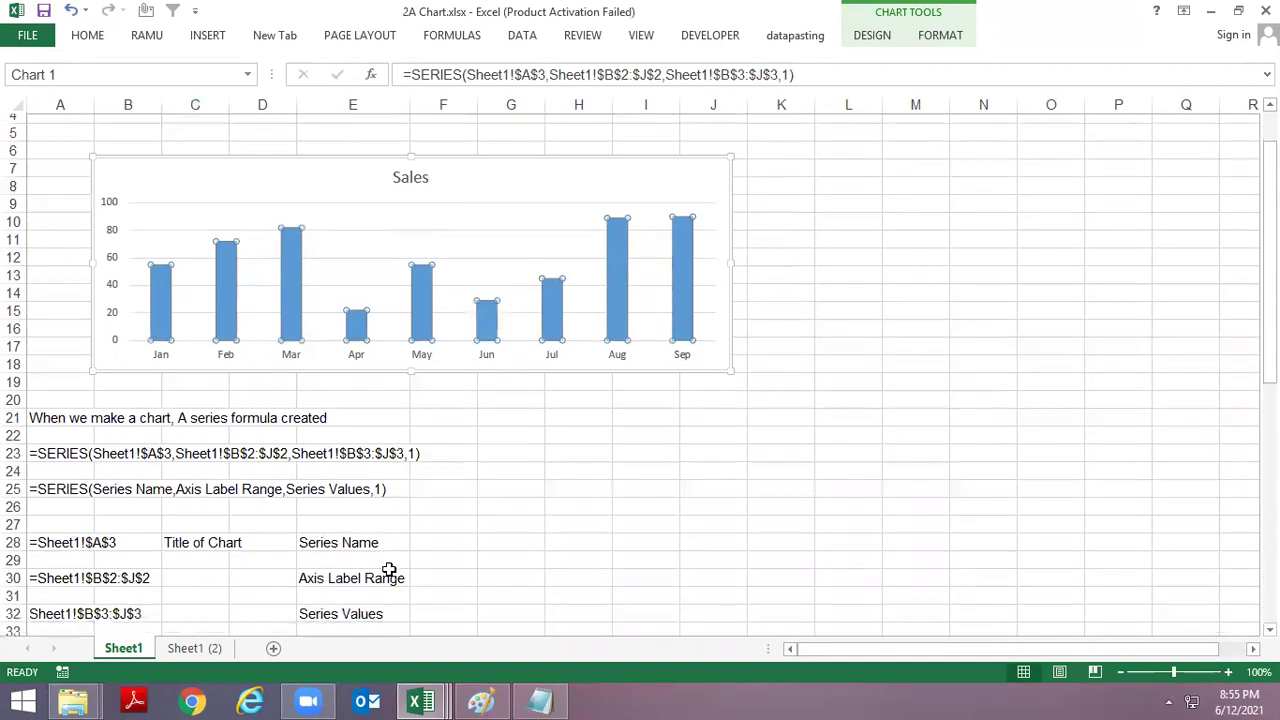
pyautogui.scroll(-1, 340, 568)
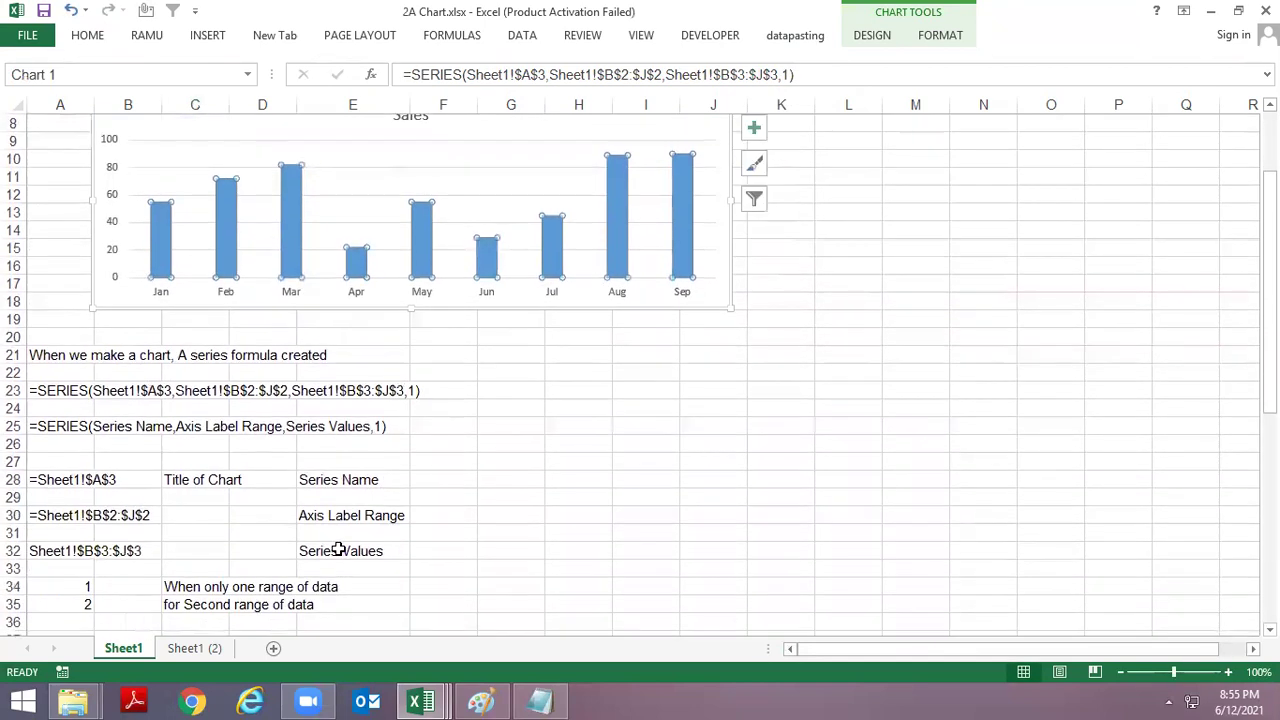
pyautogui.scroll(2, 340, 550)
pyautogui.scroll(1, 386, 517)
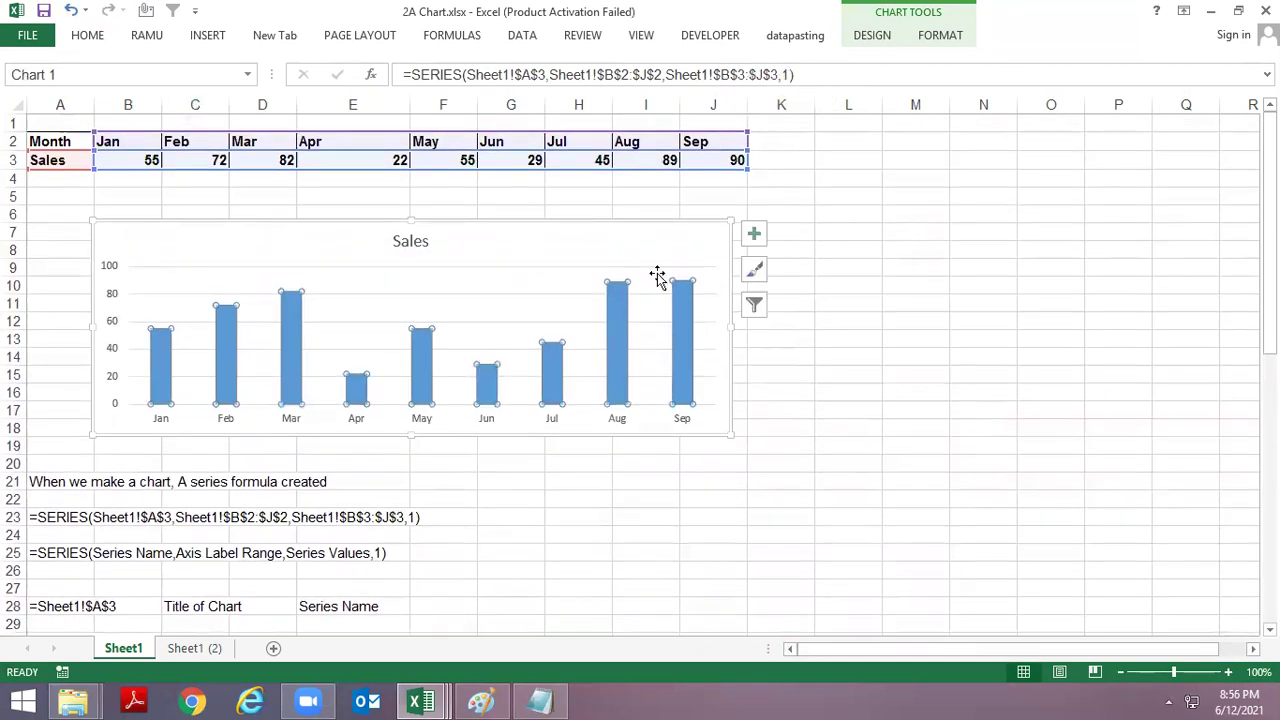
pyautogui.moveTo(680, 311)
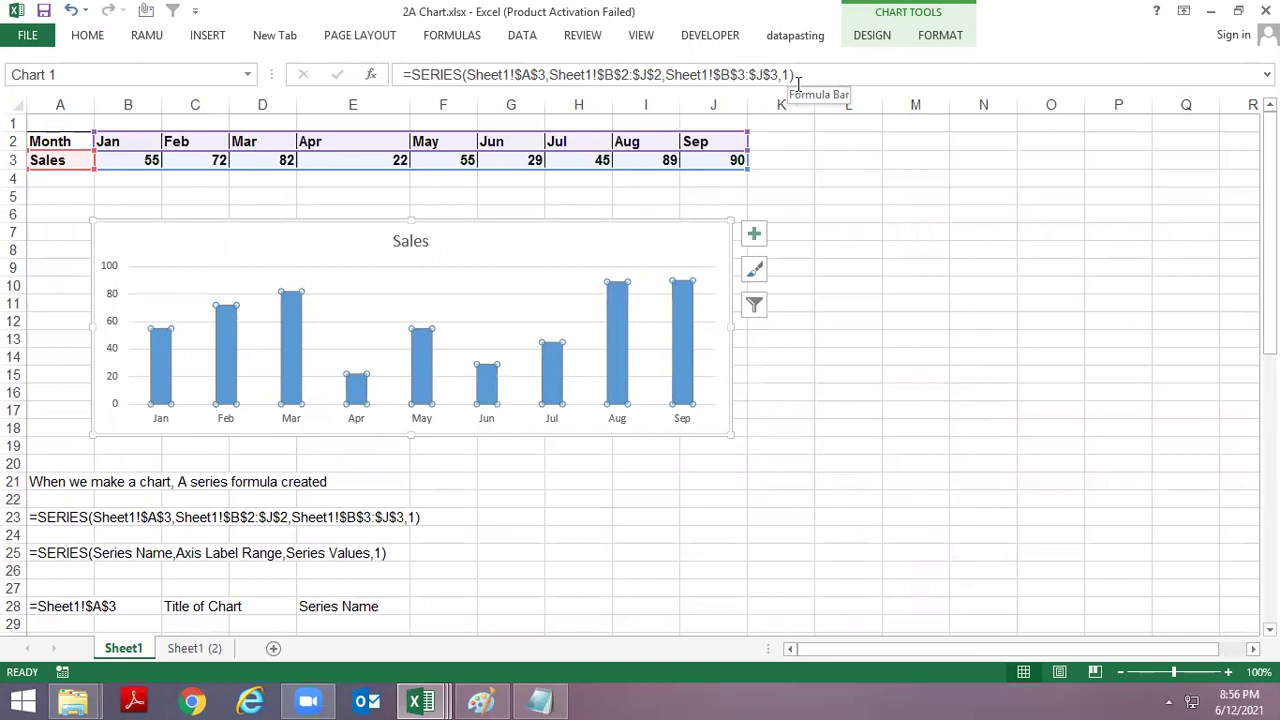
pyautogui.scroll(-12, 677, 196)
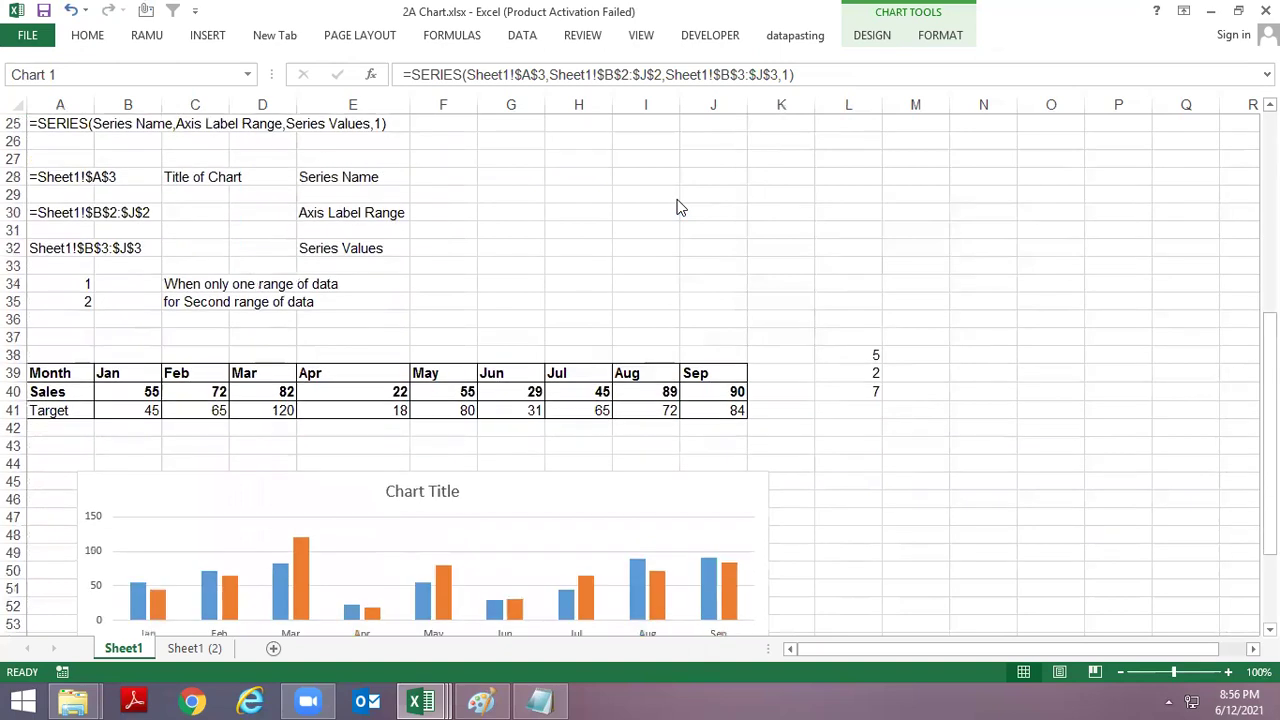
pyautogui.click(720, 364)
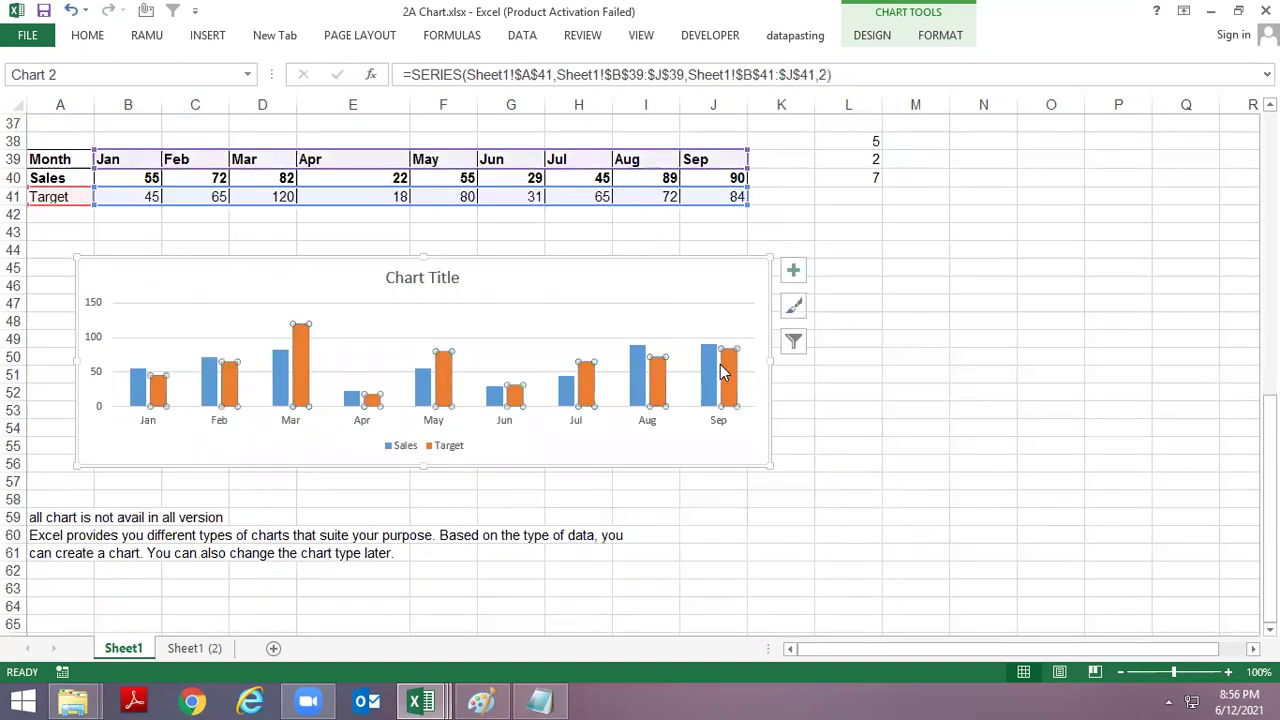
pyautogui.scroll(1, 732, 305)
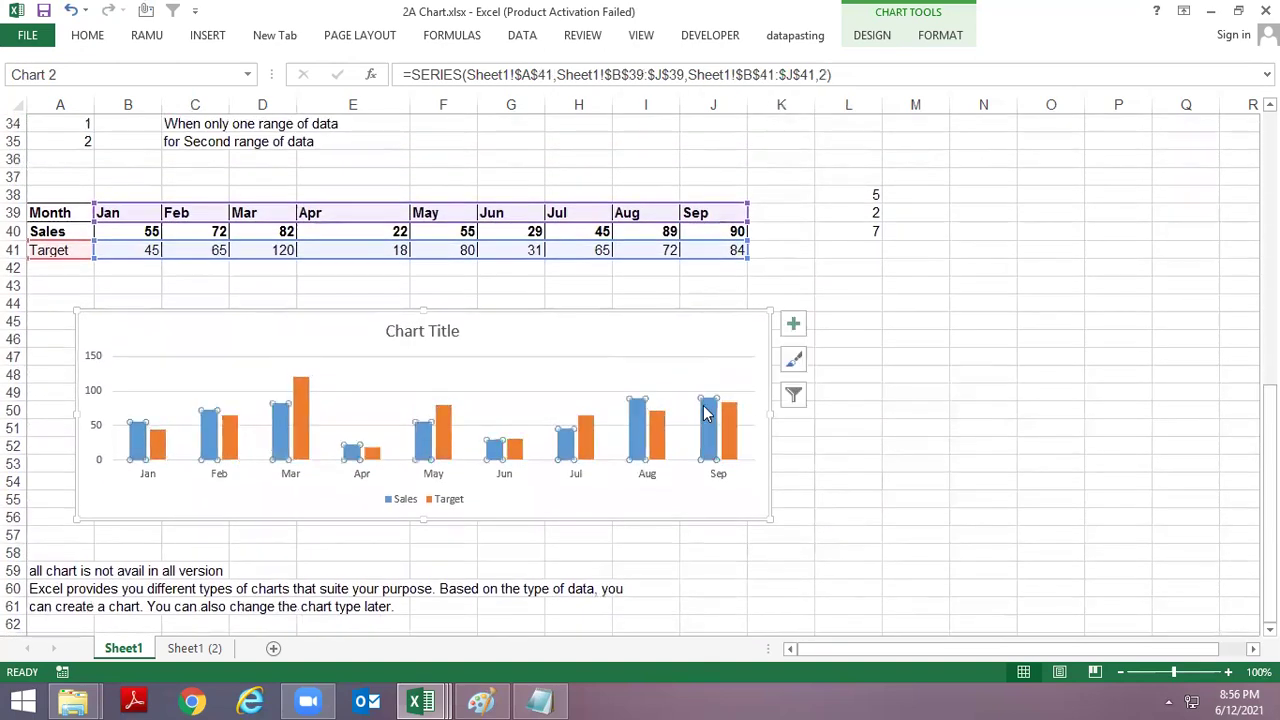
pyautogui.click(708, 415)
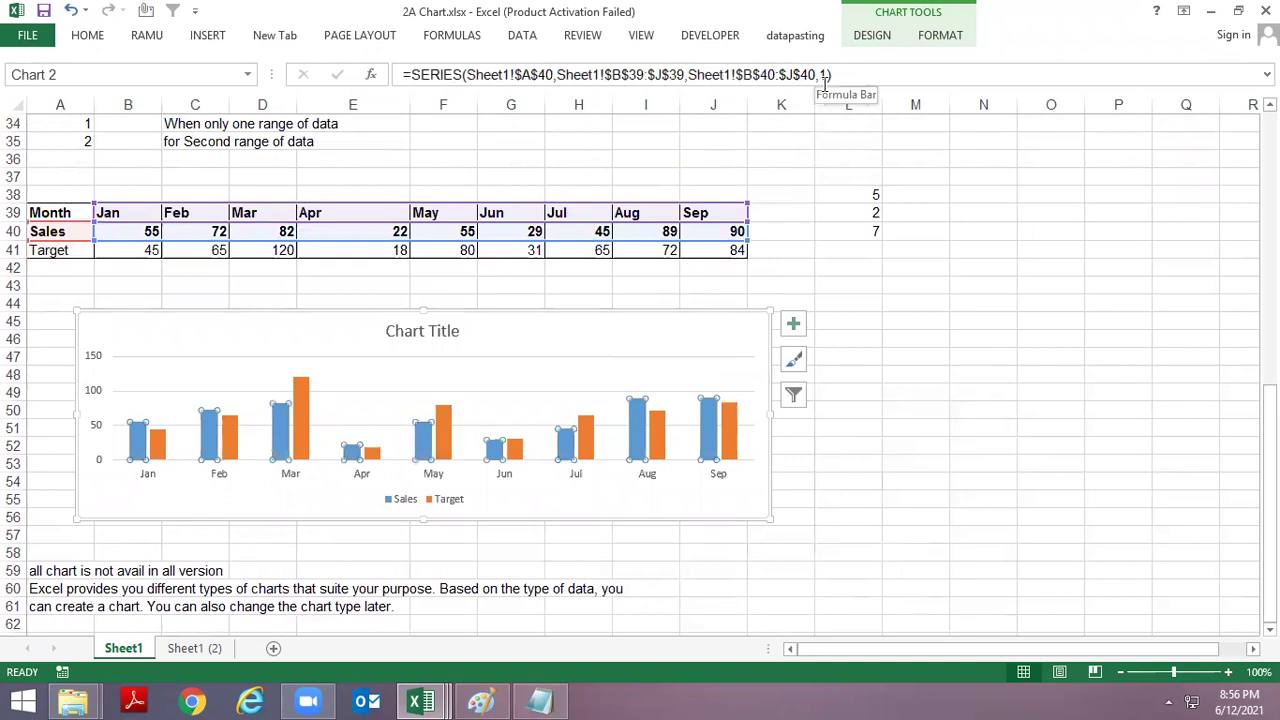
pyautogui.click(740, 436)
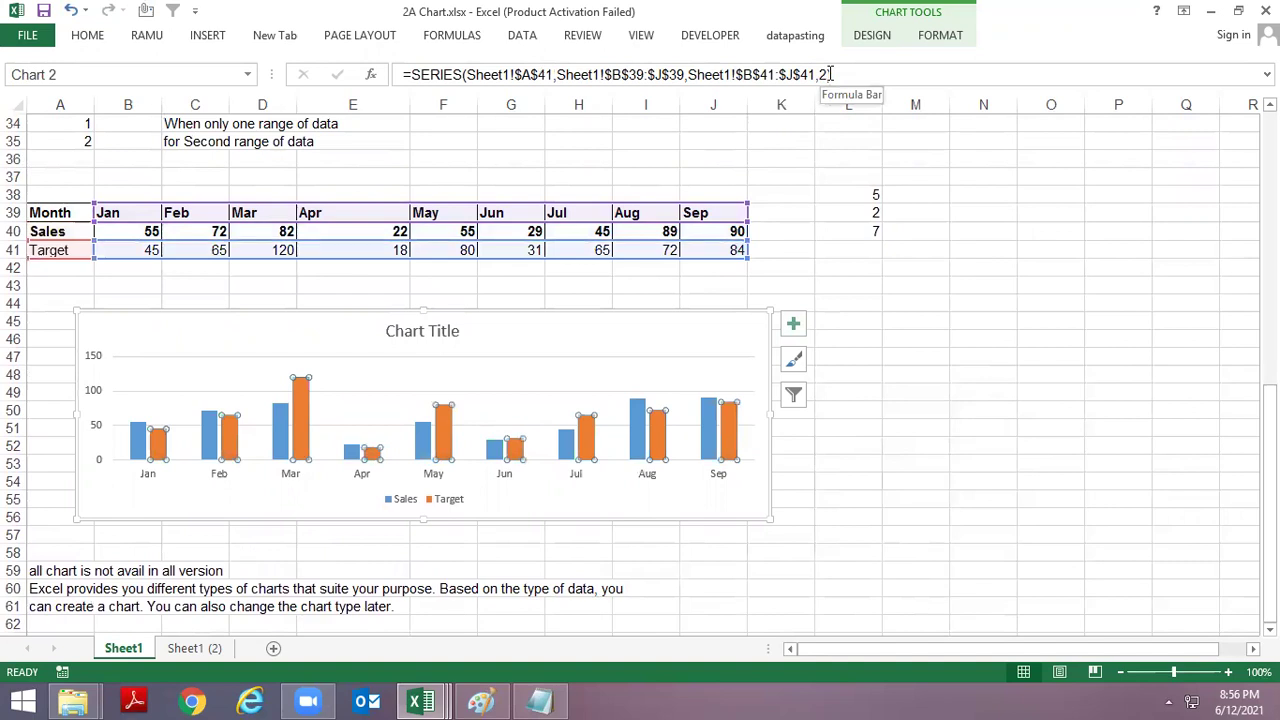
pyautogui.click(708, 415)
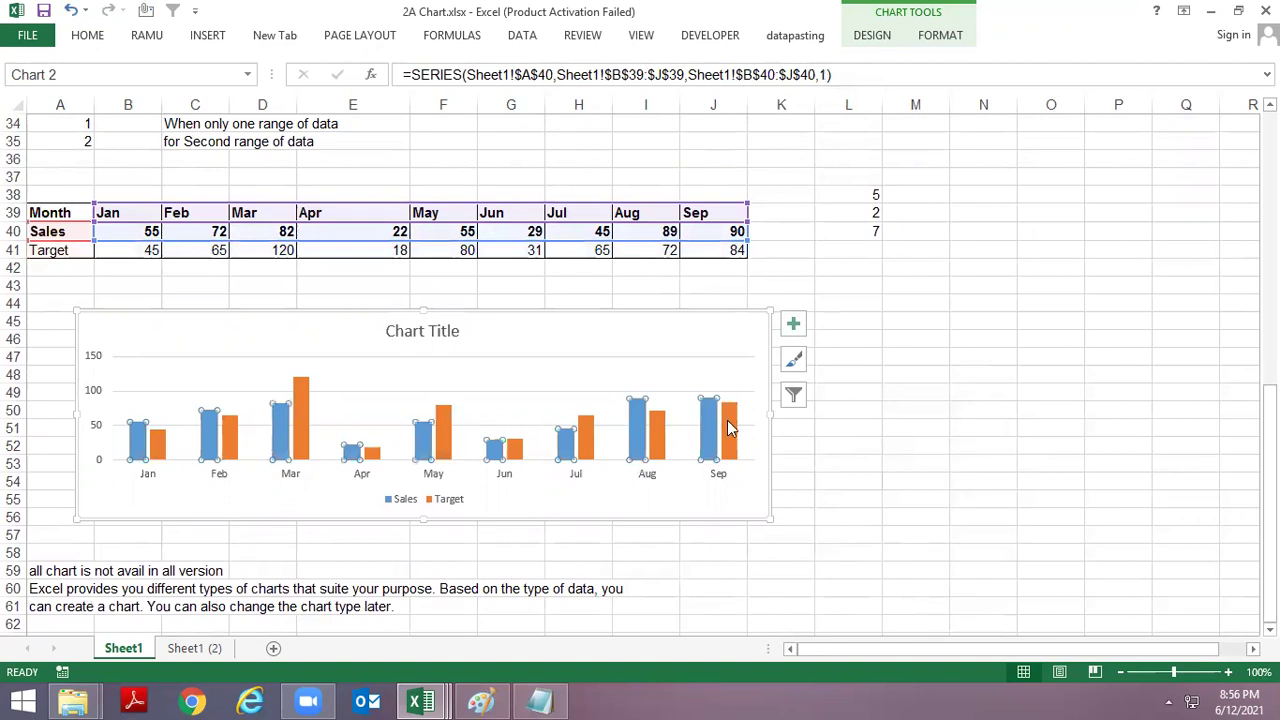
pyautogui.click(729, 428)
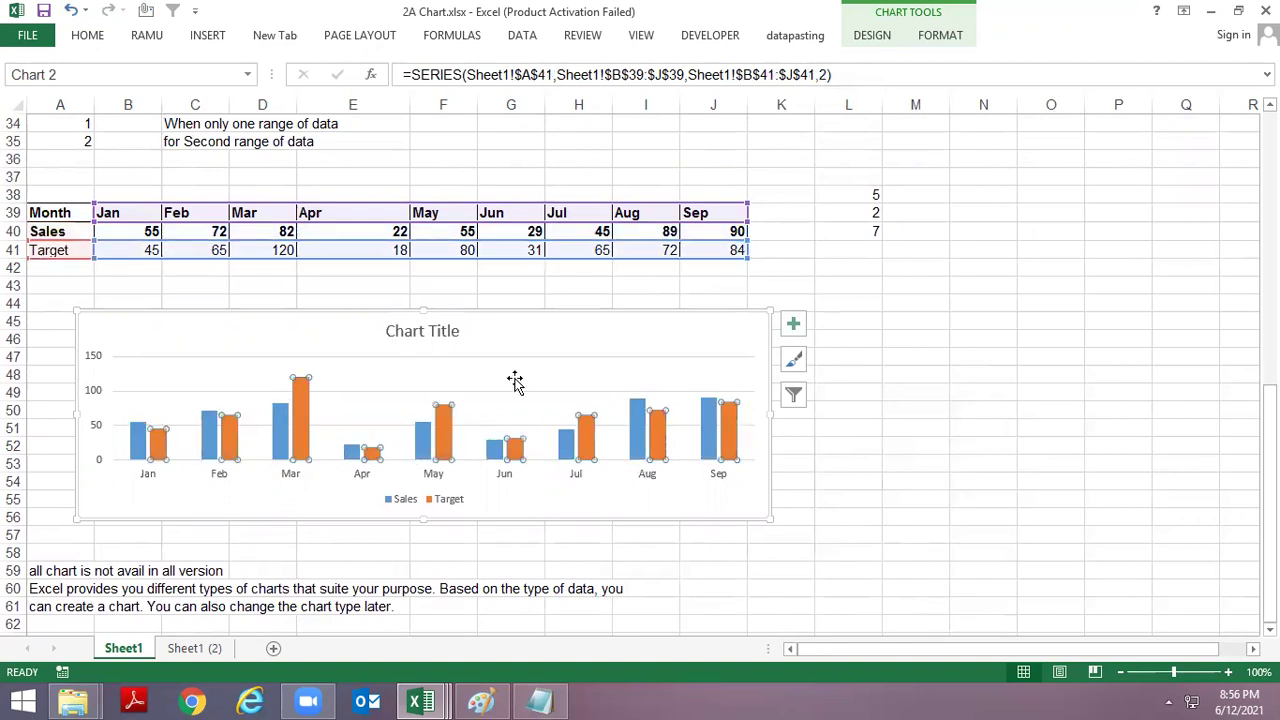
pyautogui.scroll(4, 510, 341)
pyautogui.scroll(7, 507, 285)
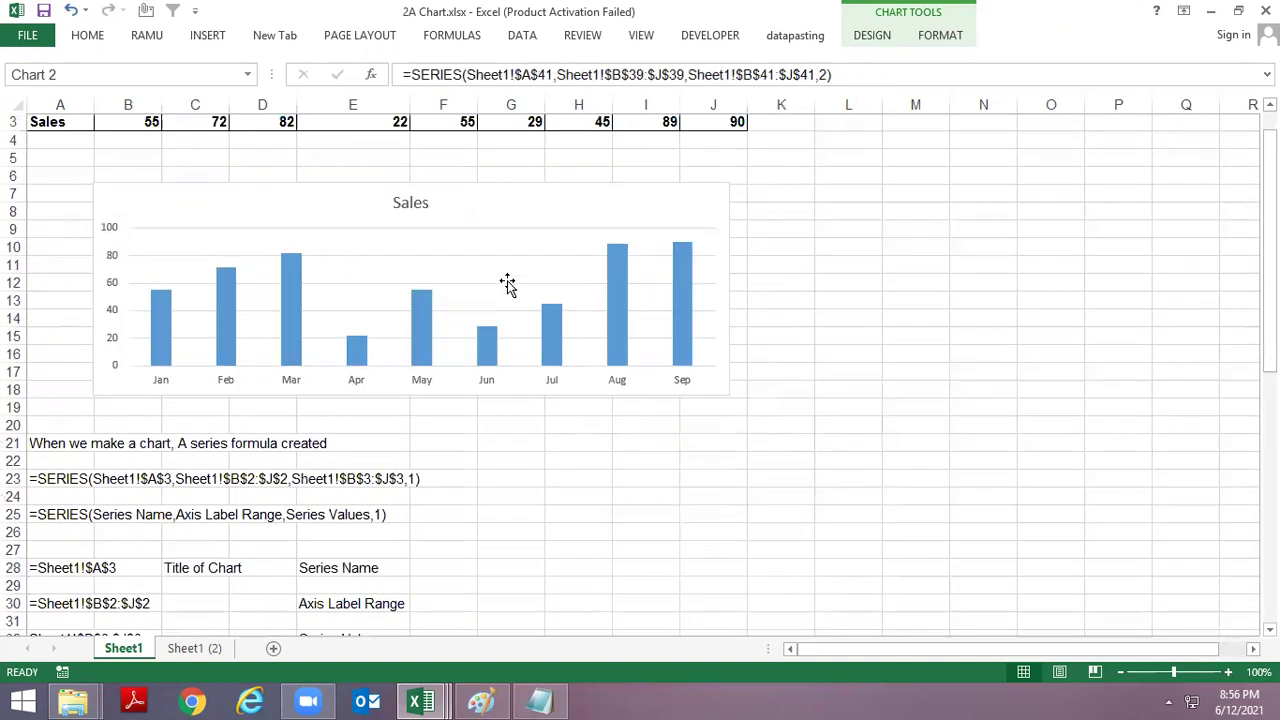
pyautogui.click(620, 311)
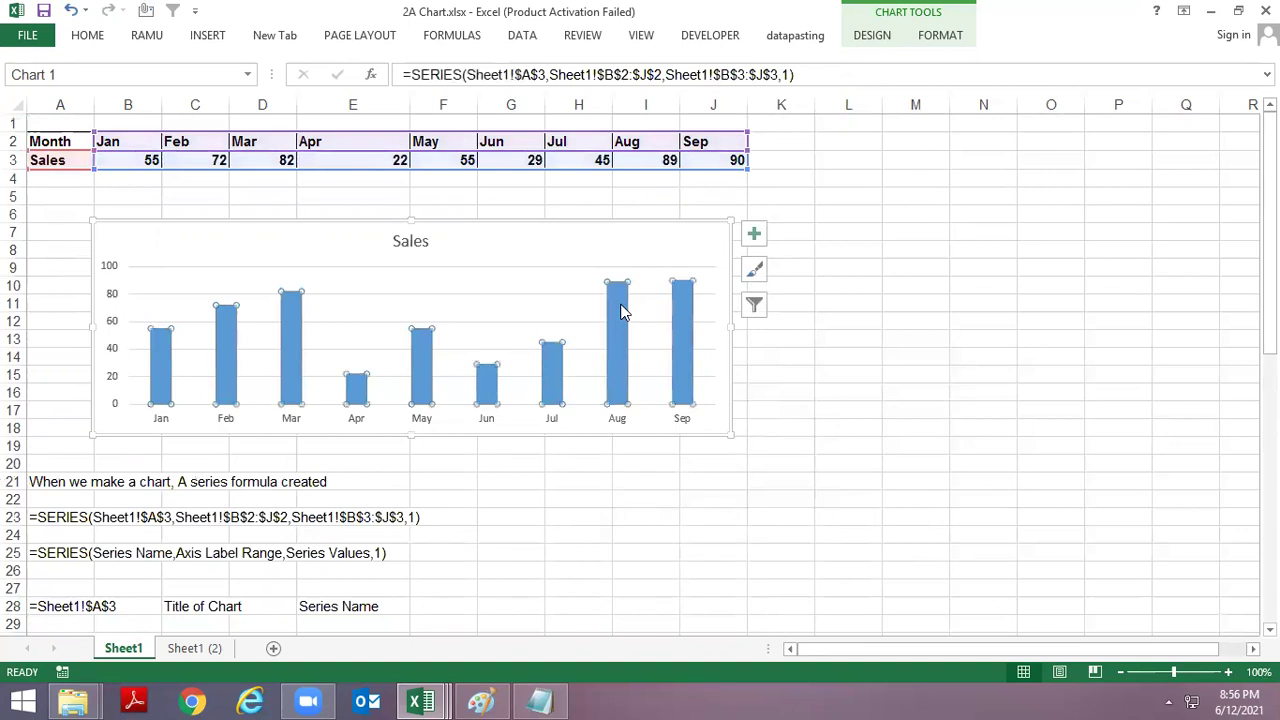
pyautogui.moveTo(813, 74); pyautogui.dragTo(397, 72)
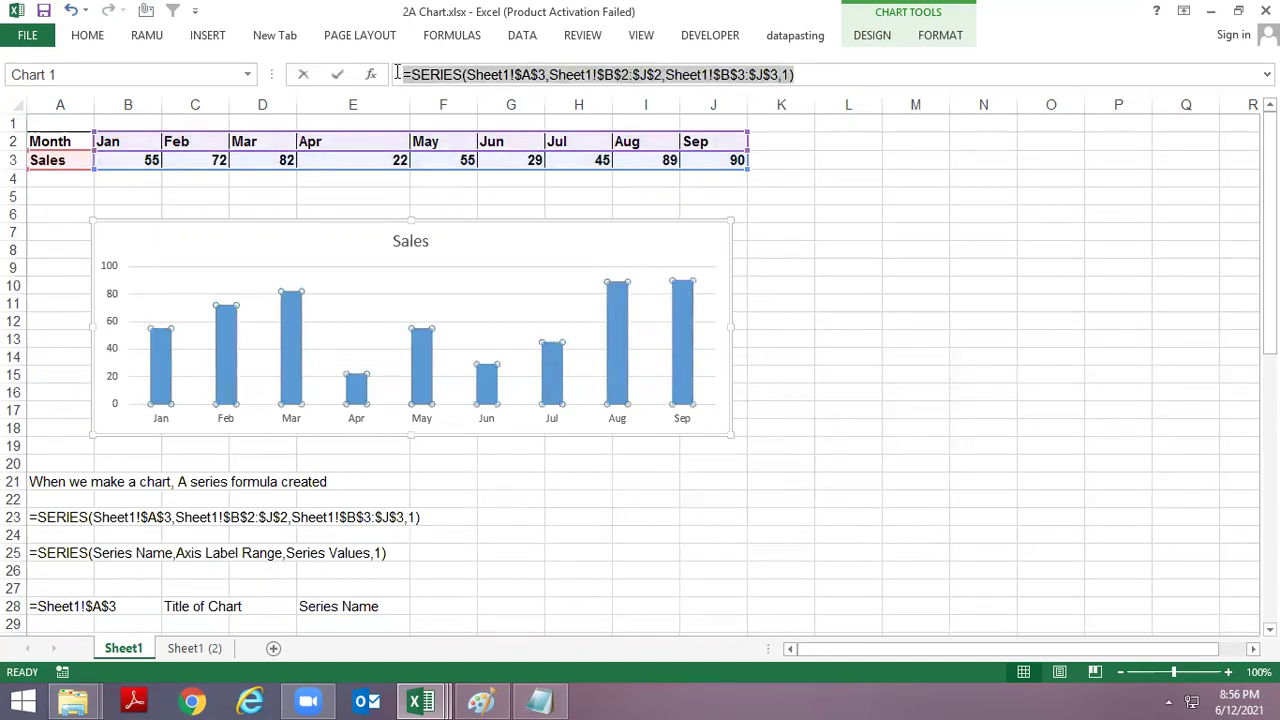
pyautogui.click(357, 306)
pyautogui.scroll(-5, 451, 294)
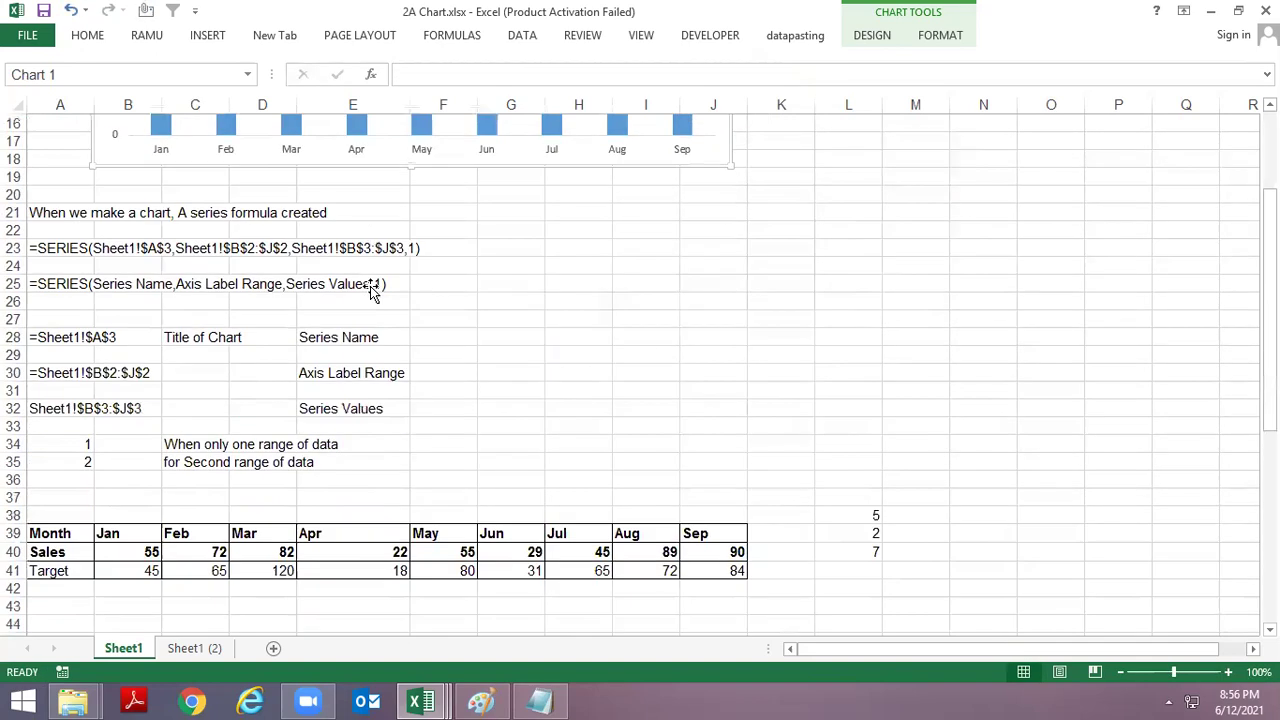
pyautogui.scroll(-5, 365, 359)
pyautogui.scroll(8, 363, 360)
pyautogui.scroll(-4, 363, 360)
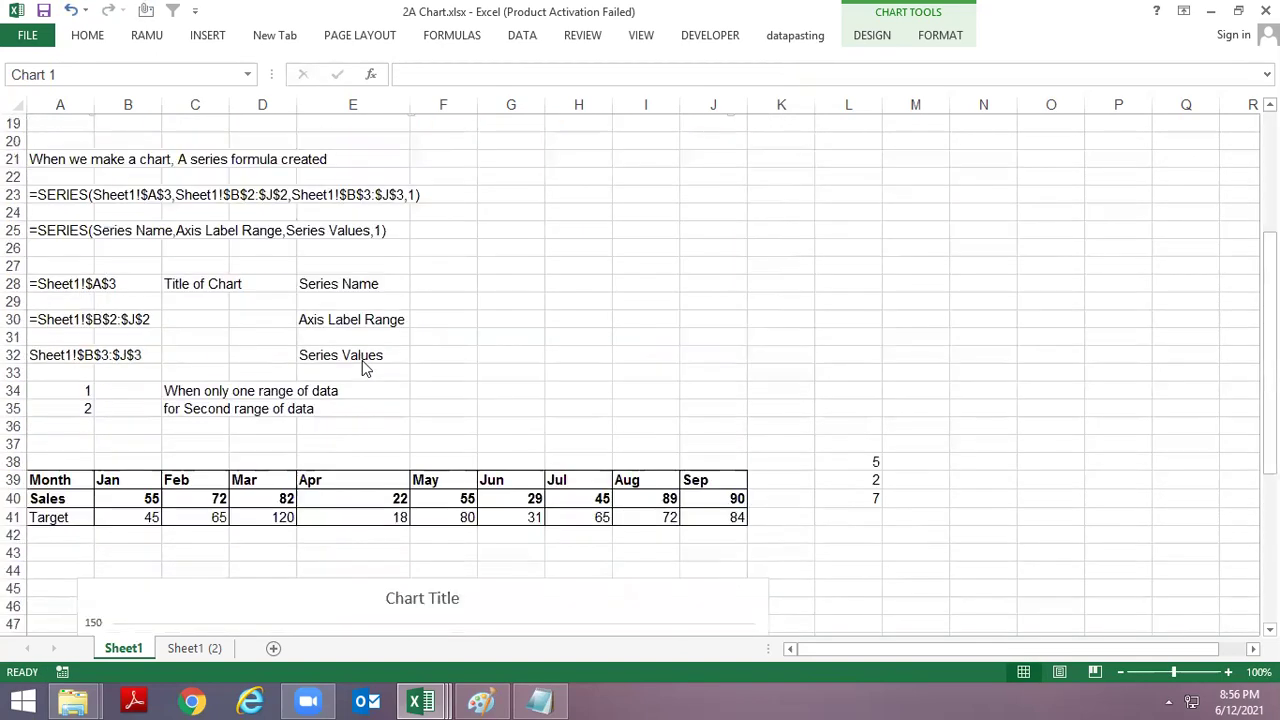
pyautogui.scroll(5, 365, 368)
pyautogui.scroll(1, 365, 368)
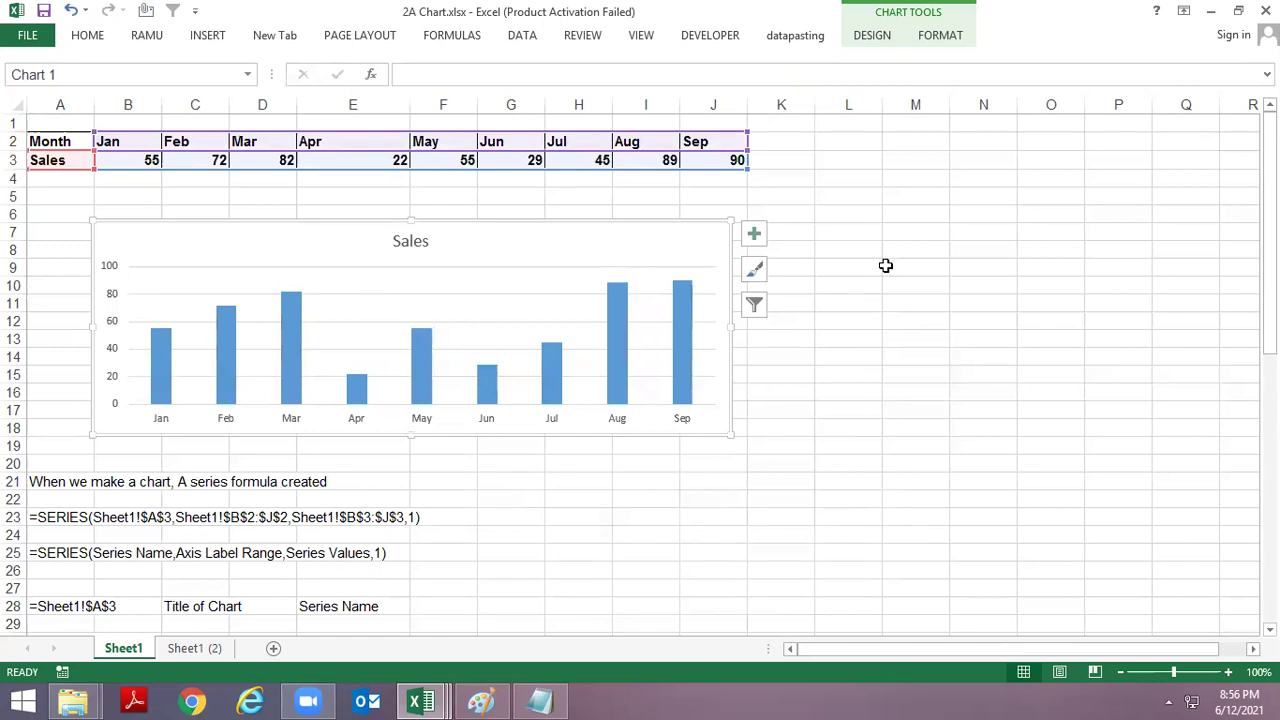
pyautogui.press('Escape')
pyautogui.click(862, 260)
pyautogui.click(677, 323)
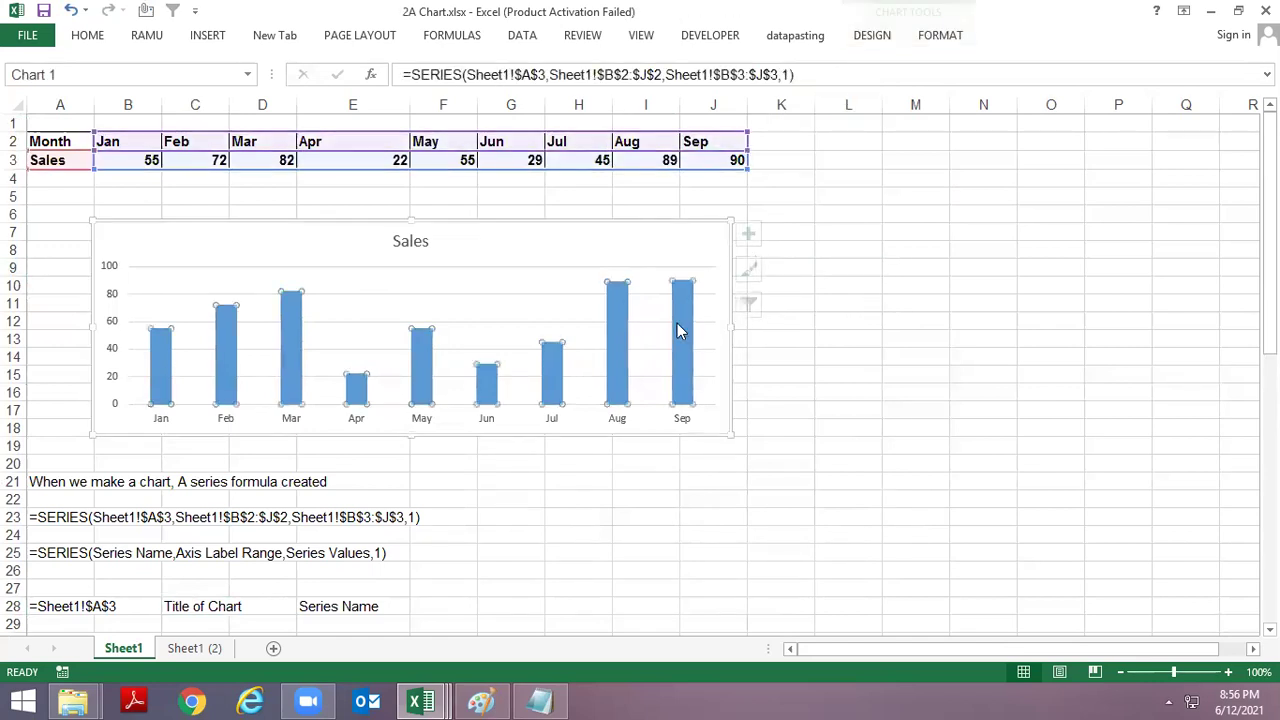
pyautogui.scroll(-6, 680, 329)
pyautogui.scroll(-1, 670, 390)
pyautogui.scroll(-4, 650, 430)
pyautogui.press('Escape')
pyautogui.press('Escape')
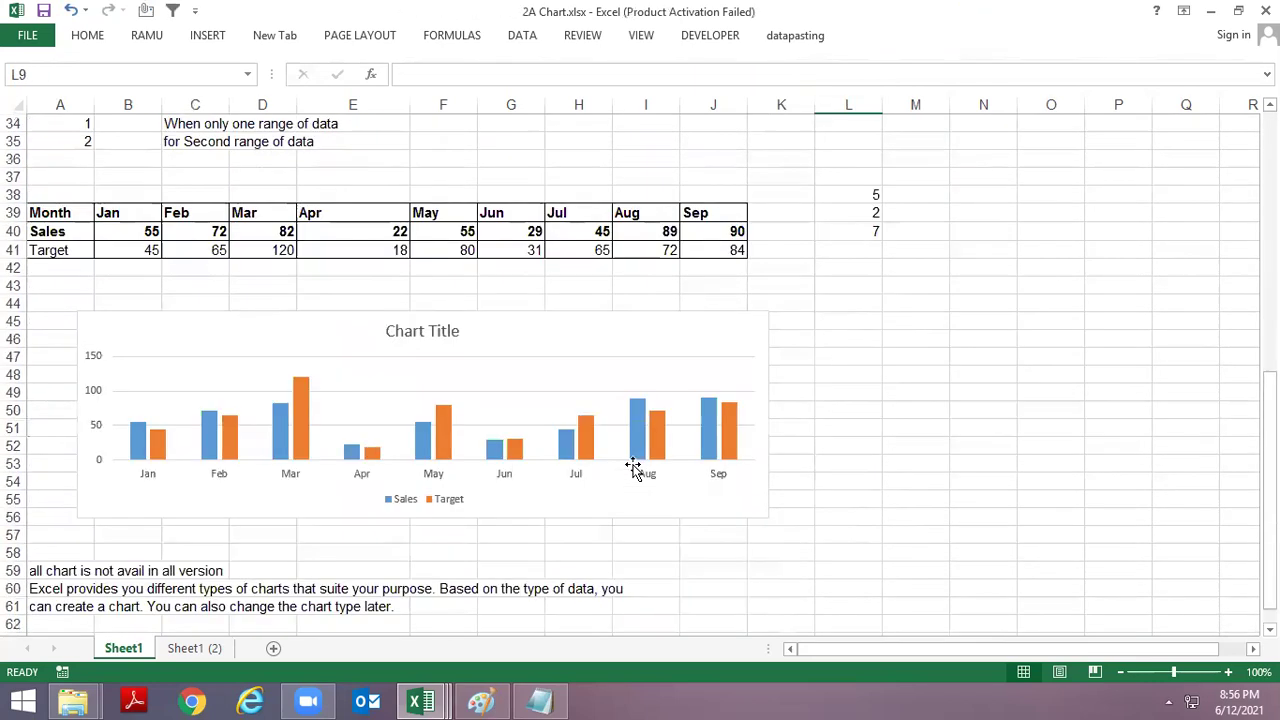
pyautogui.click(707, 414)
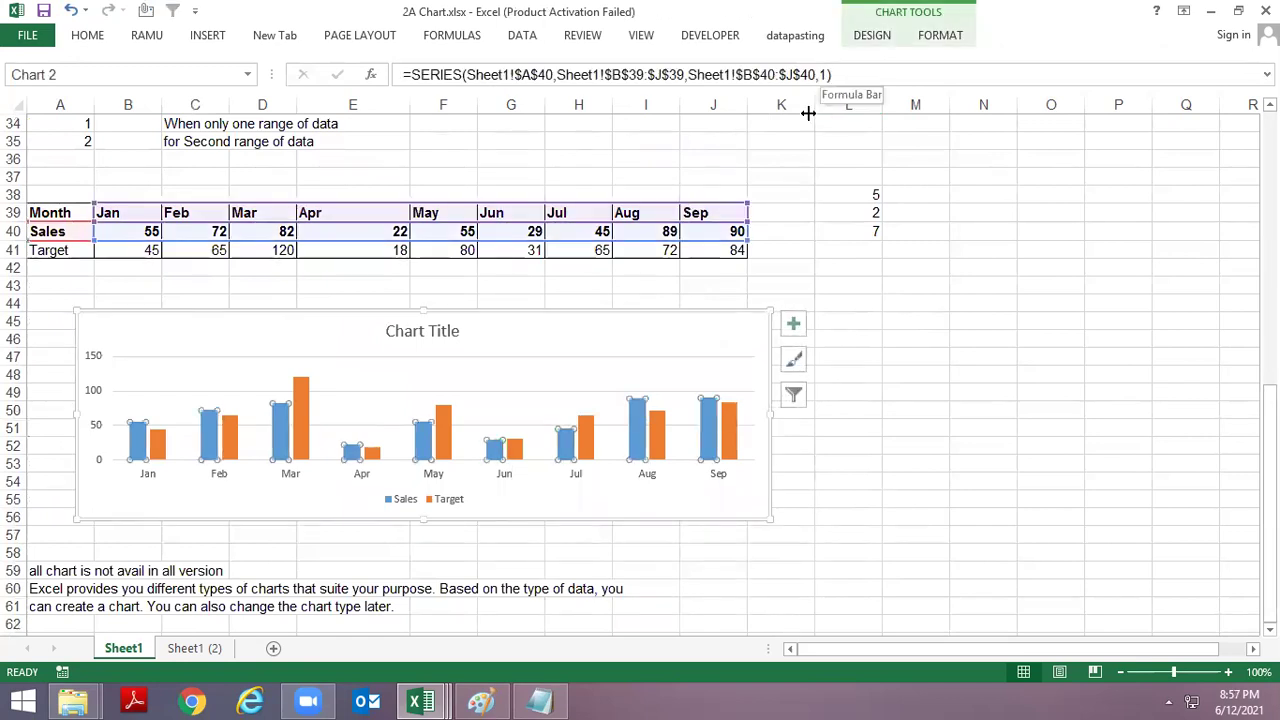
pyautogui.click(731, 420)
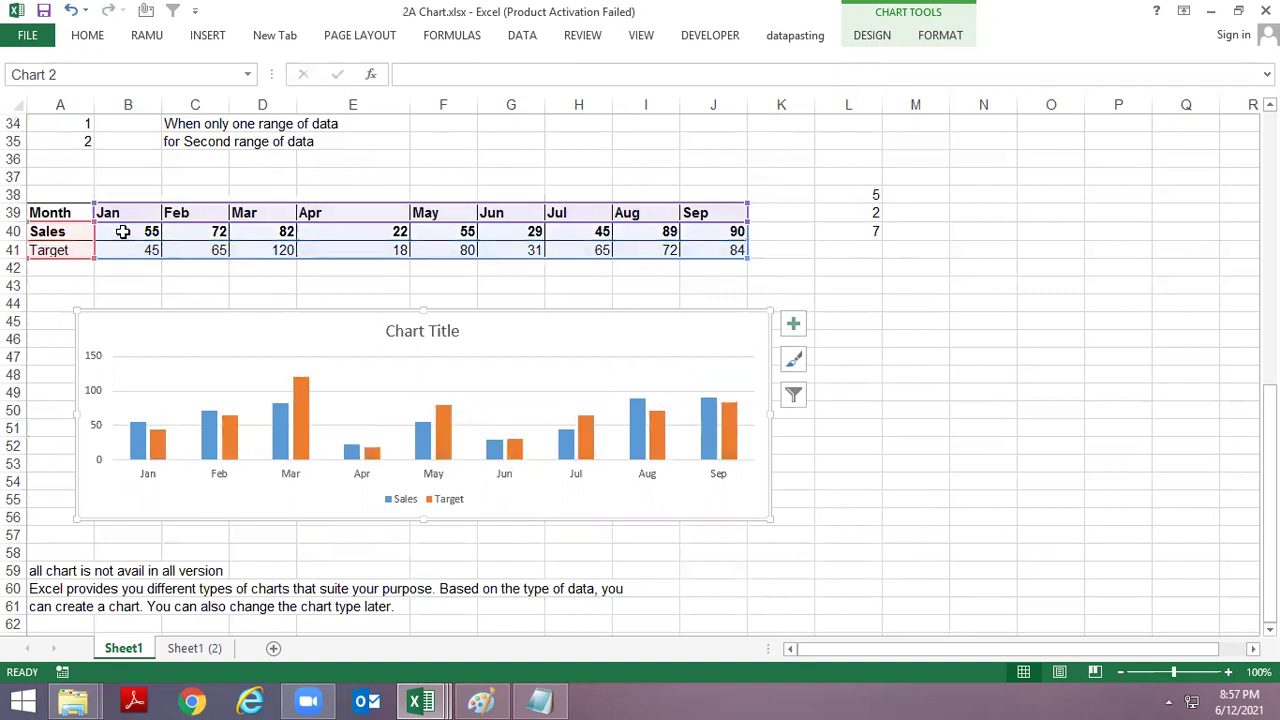
pyautogui.click(143, 231)
pyautogui.hotkey('shift', 'Right')
pyautogui.hotkey('shift', 'Right')
pyautogui.hotkey('shift', 'Right')
pyautogui.press('Down')
pyautogui.hotkey('shift', 'Right')
pyautogui.hotkey('shift', 'Right')
pyautogui.hotkey('shift', 'Right')
pyautogui.press('Up')
pyautogui.hotkey('shift', 'Right')
pyautogui.hotkey('shift', 'Right')
pyautogui.hotkey('shift', 'Right')
pyautogui.press('Down')
pyautogui.hotkey('shift', 'Right')
pyautogui.hotkey('shift', 'Right')
pyautogui.hotkey('shift', 'Right')
pyautogui.hotkey('shift', 'Right')
pyautogui.hotkey('shift', 'Right')
pyautogui.hotkey('shift', 'Right')
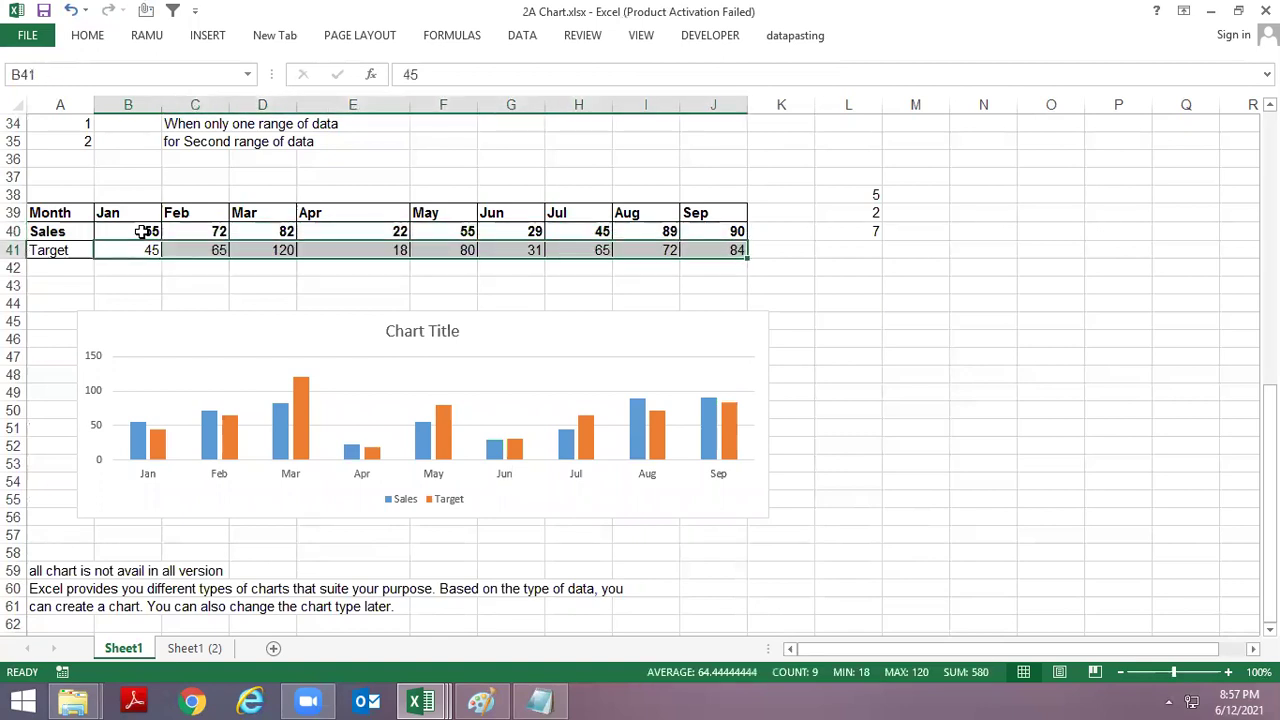
pyautogui.press('Up')
pyautogui.hotkey('shift', 'Right')
pyautogui.hotkey('shift', 'Right')
pyautogui.hotkey('shift', 'Right')
pyautogui.press('Down')
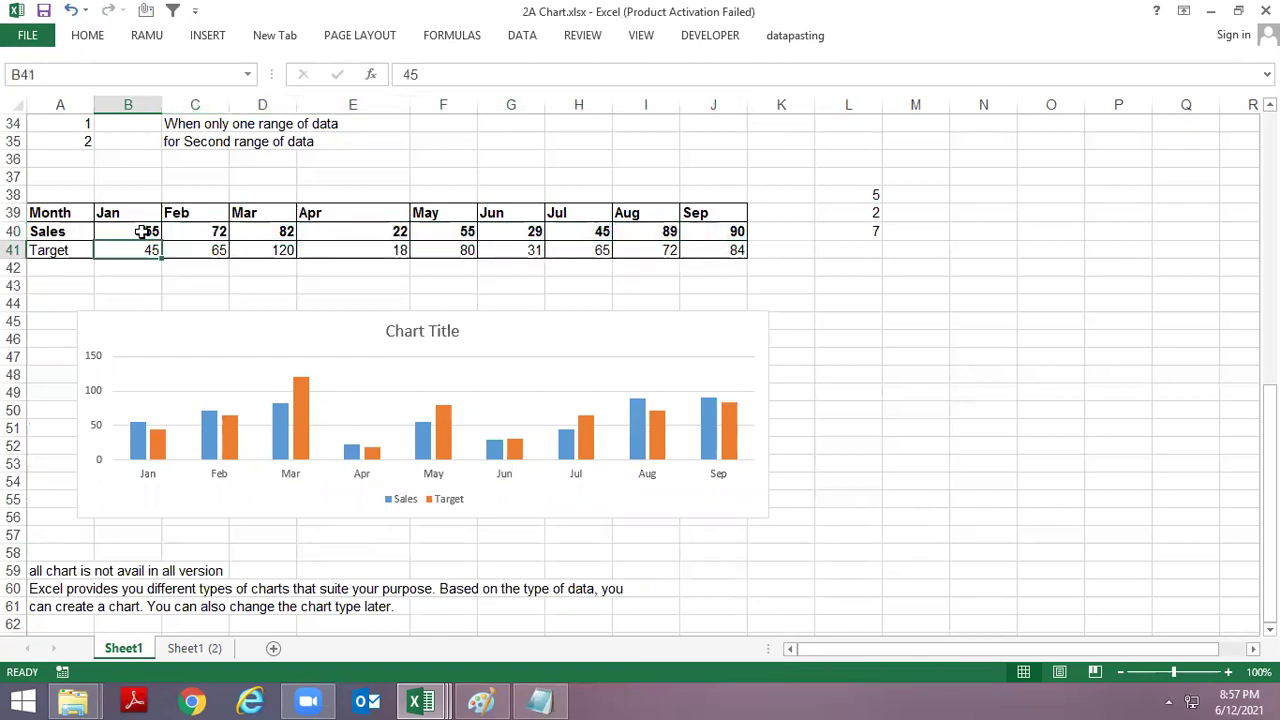
pyautogui.hotkey('shift', 'Right')
pyautogui.hotkey('shift', 'Right')
pyautogui.hotkey('shift', 'Right')
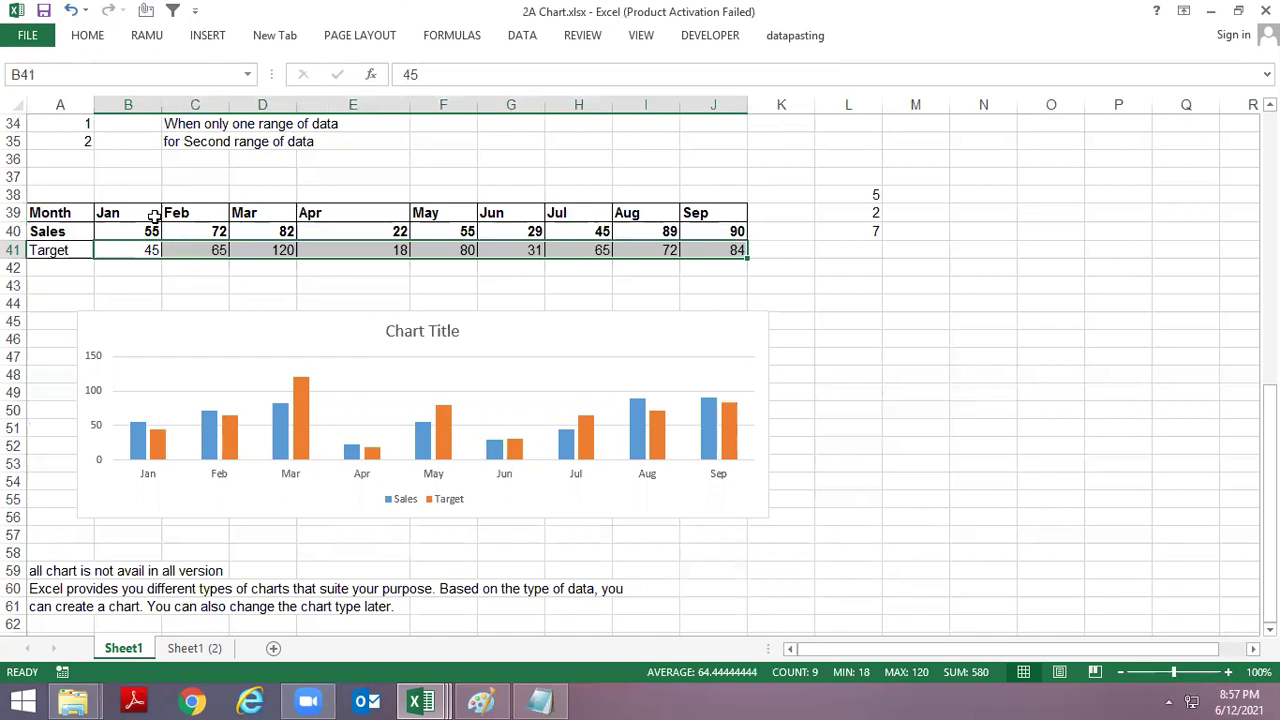
pyautogui.click(147, 210)
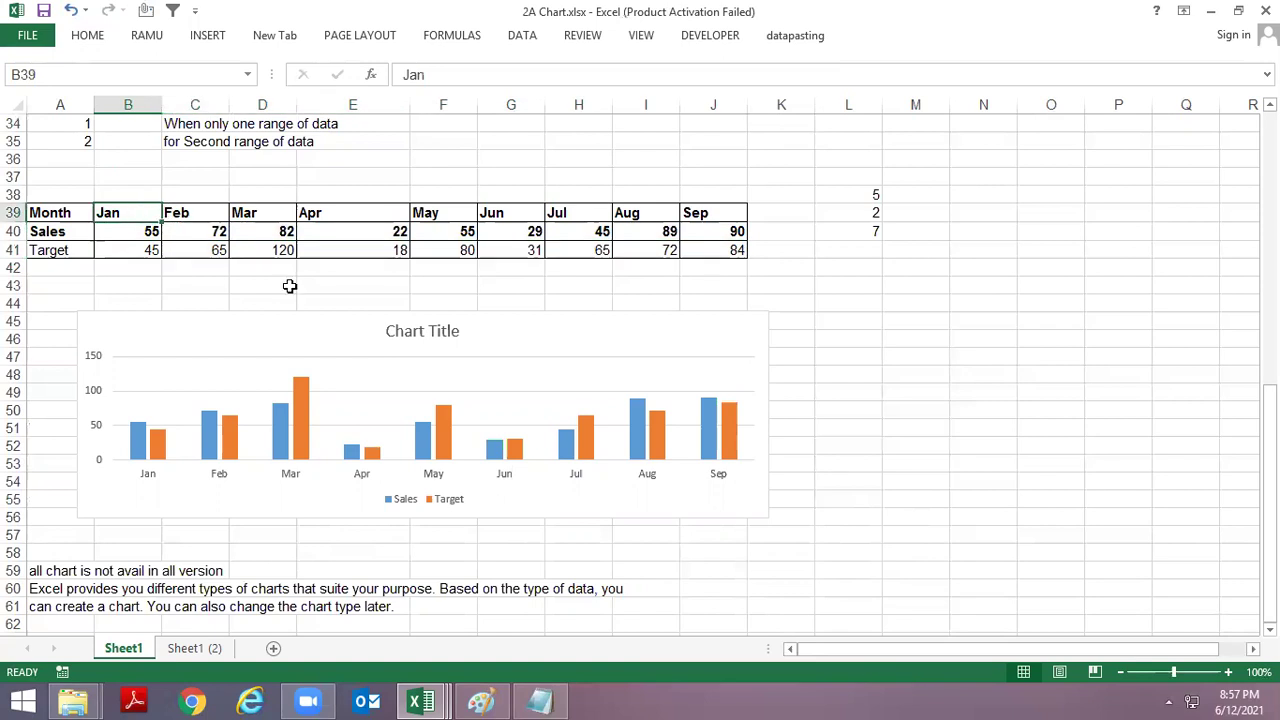
pyautogui.click(444, 418)
pyautogui.click(444, 418)
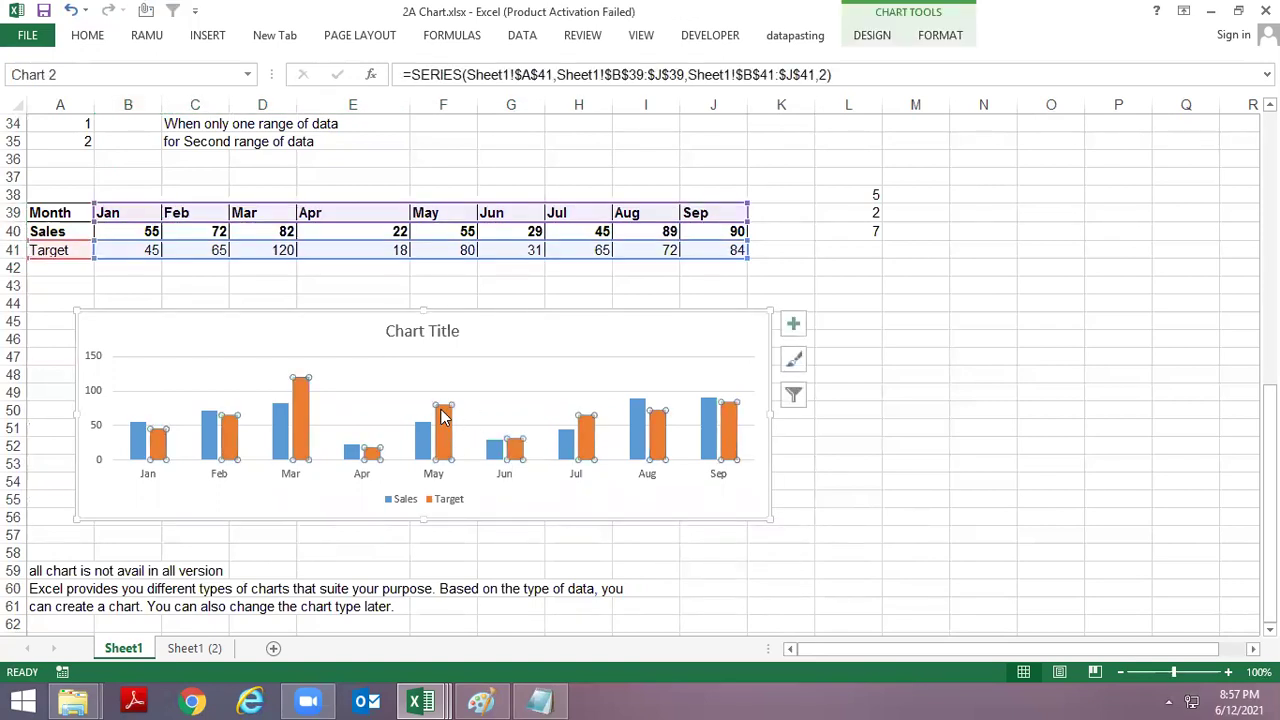
pyautogui.press('Escape')
pyautogui.press('Escape')
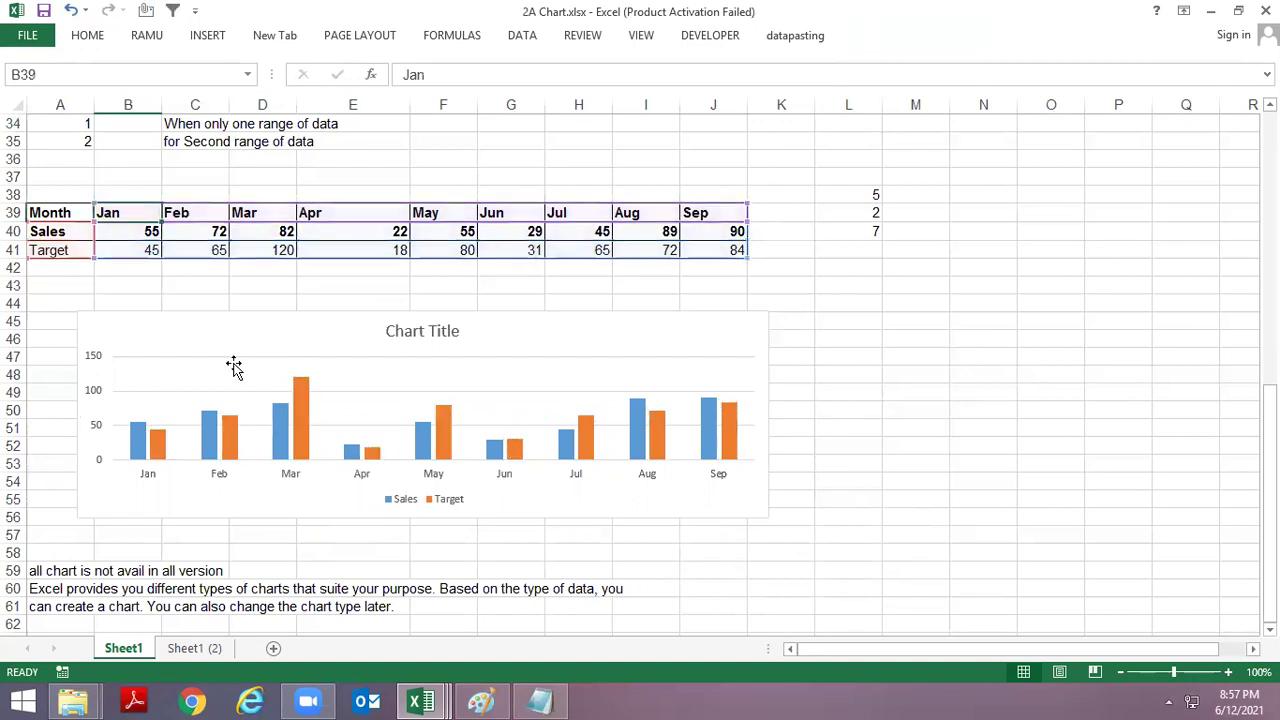
pyautogui.click(51, 265)
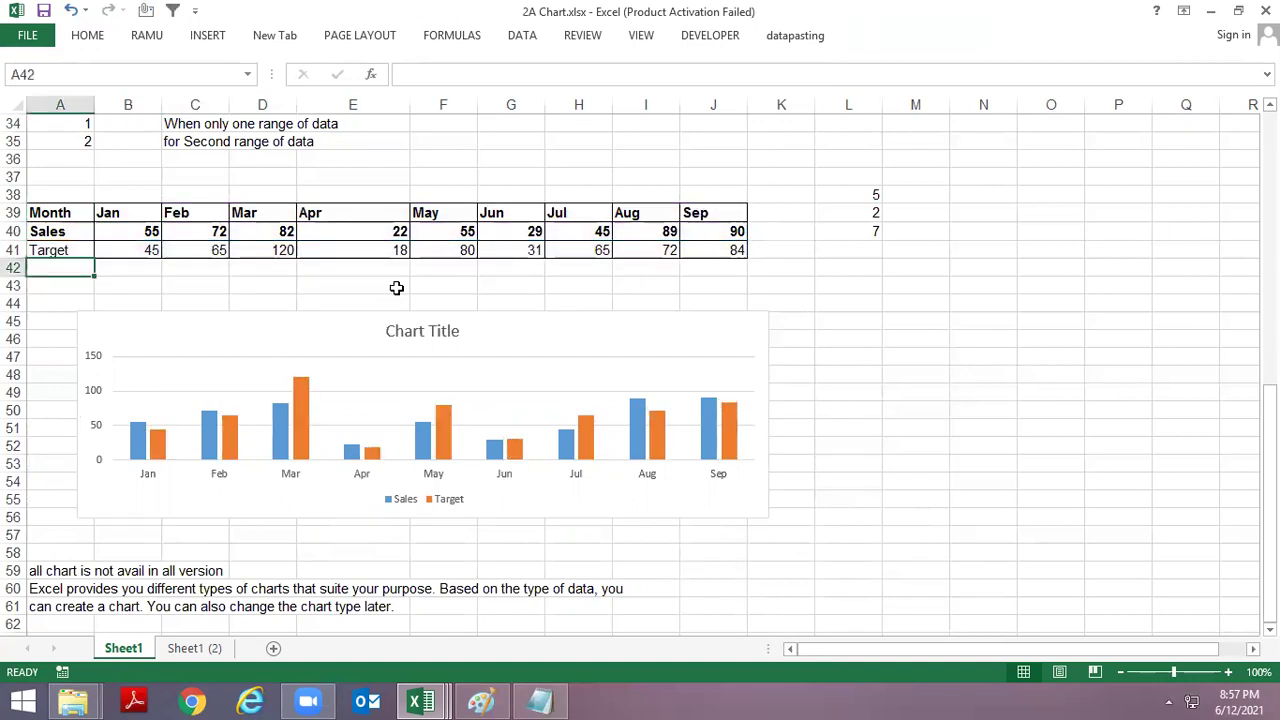
# Step: Label A42 'Future sales' and start B42's formula referencing January Sales
pyautogui.write('Fi')
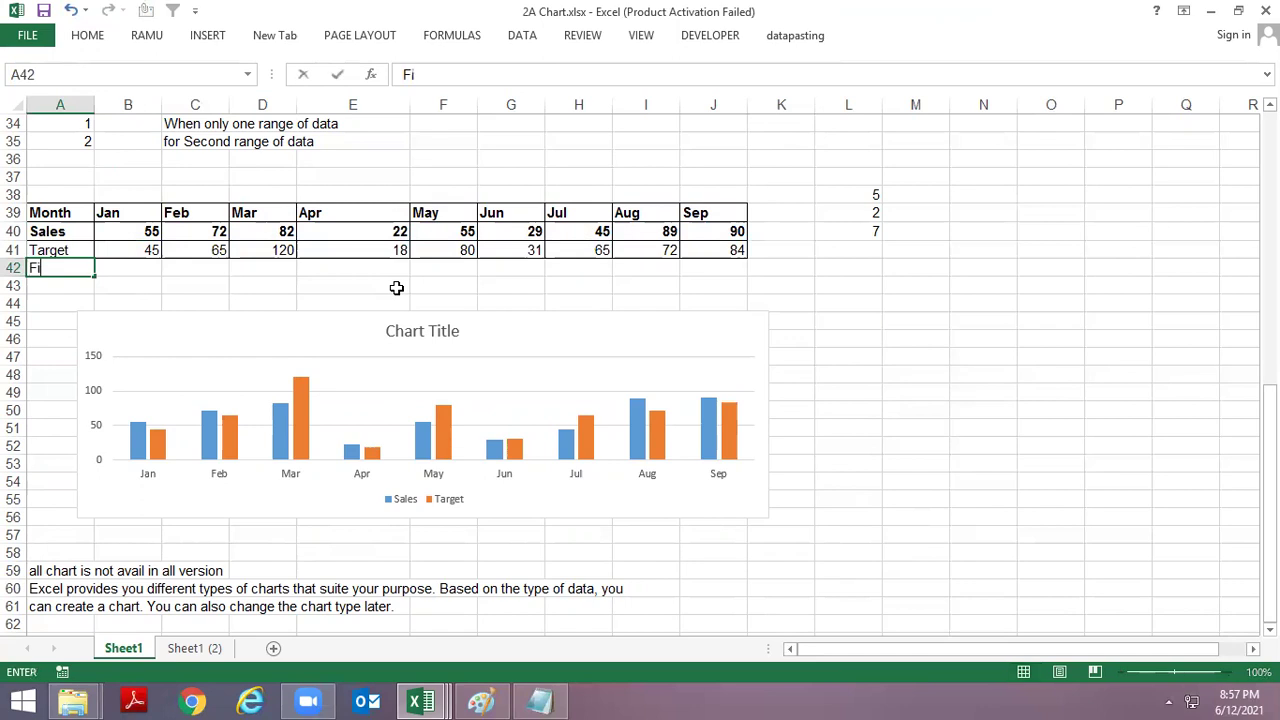
pyautogui.write('utur')
pyautogui.press('Tab')
pyautogui.write('=')
pyautogui.press('Up')
pyautogui.press('Up')
pyautogui.write('+1')
pyautogui.press('Return')
pyautogui.press('Up')
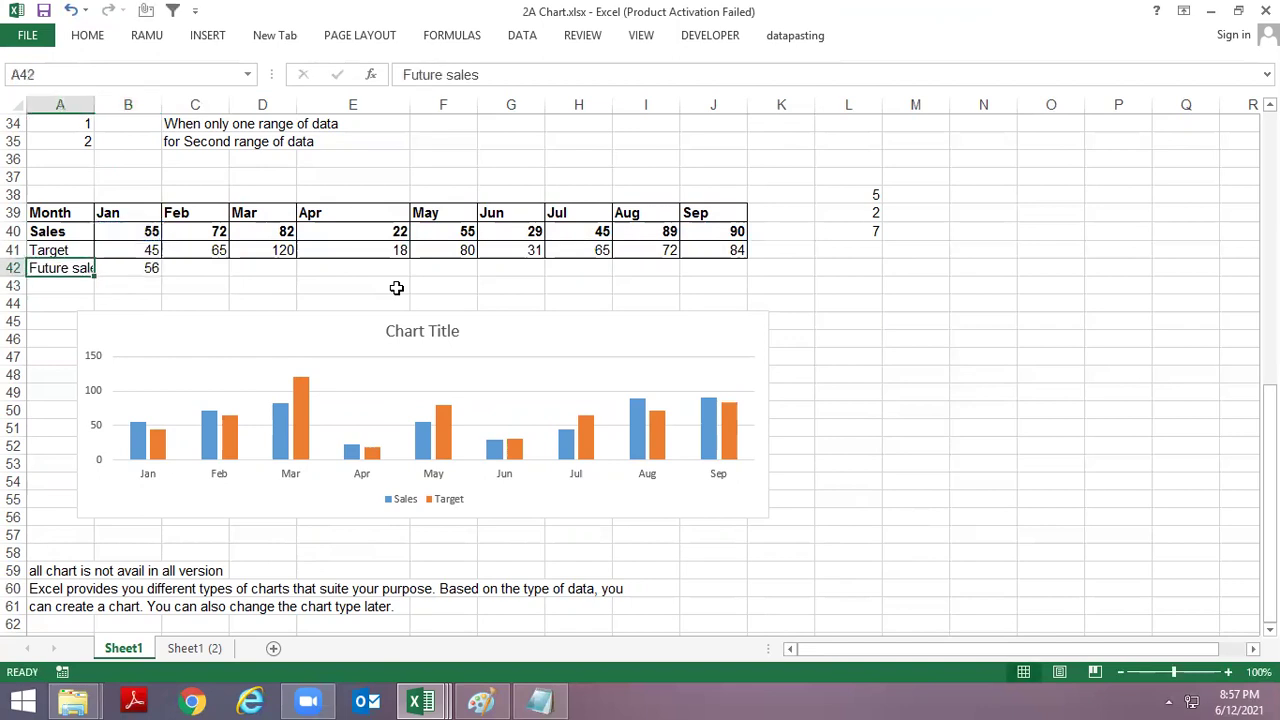
pyautogui.press('Right')
# Step: Make B42 =+B40+15 and fill it across to J42, giving 70 through 105
pyautogui.press('F2')
pyautogui.write('15')
pyautogui.hotkey('ctrl', 'Return')
pyautogui.hotkey('shift', 'Right')
pyautogui.hotkey('shift', 'Right')
pyautogui.hotkey('shift', 'Right')
pyautogui.hotkey('shift', 'Right')
pyautogui.hotkey('shift', 'Right')
pyautogui.hotkey('shift', 'Right')
pyautogui.hotkey('shift', 'Right')
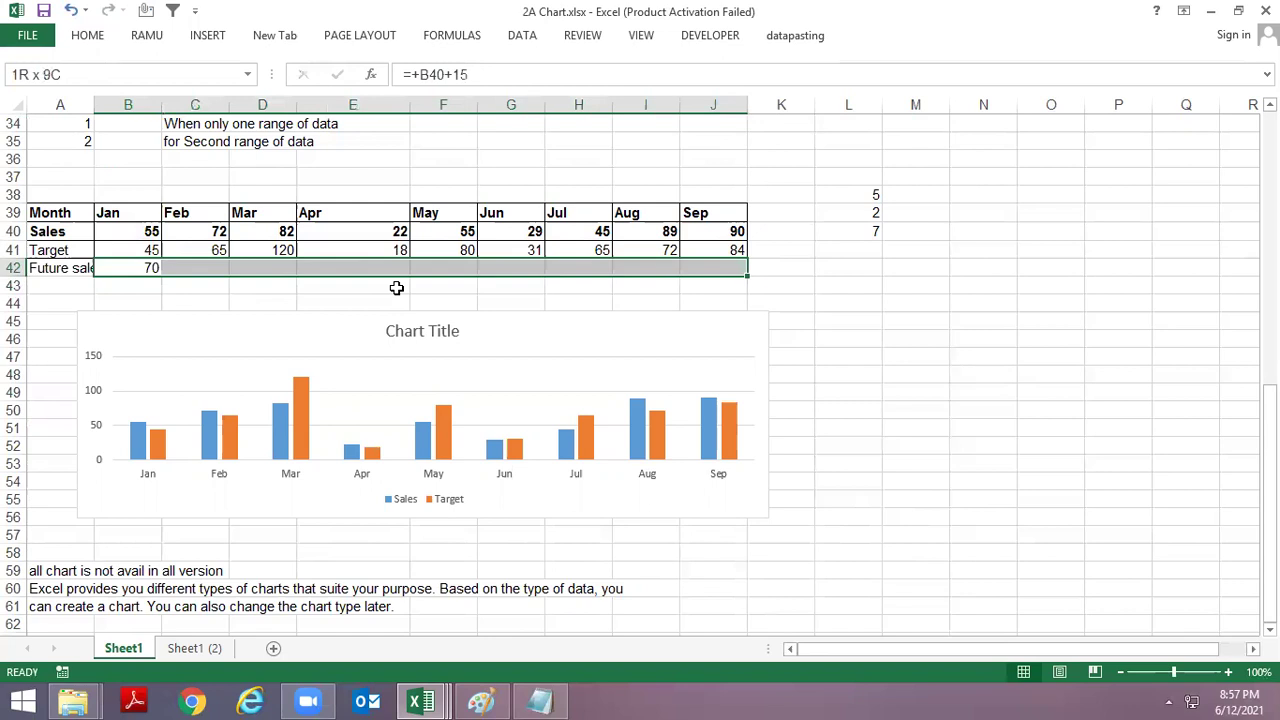
pyautogui.hotkey('ctrl', 'r')
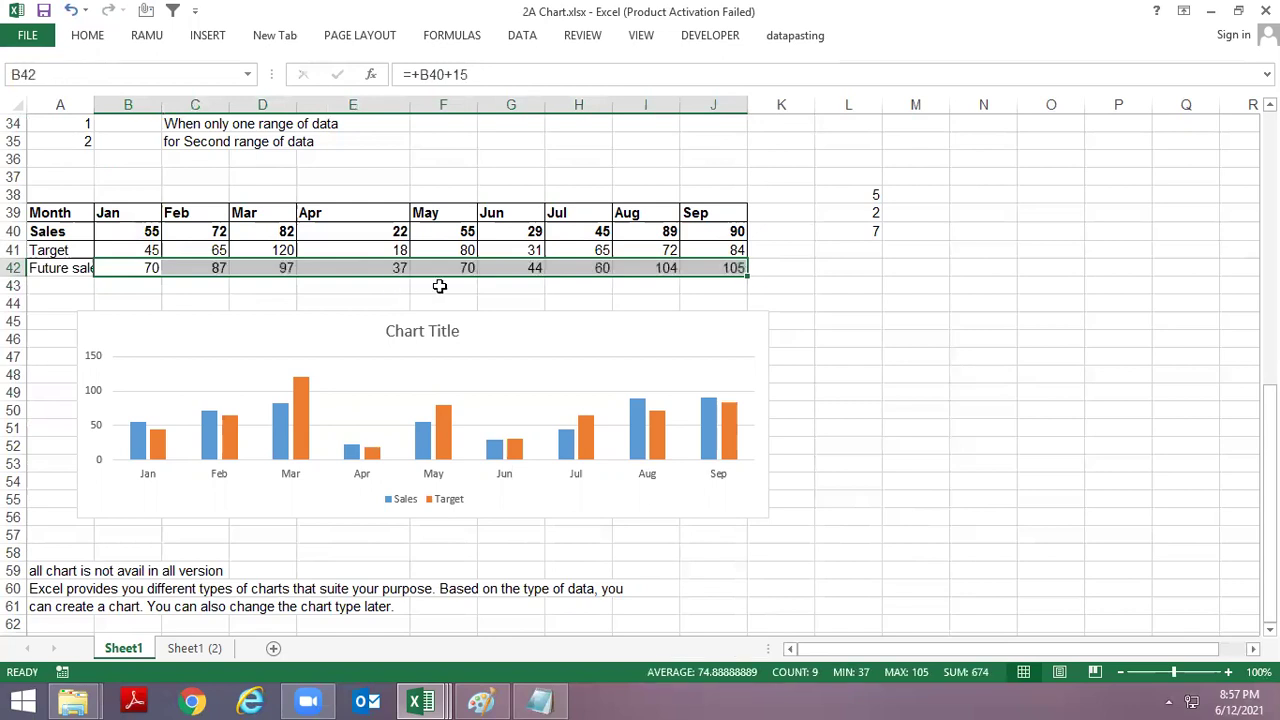
pyautogui.click(637, 413)
pyautogui.click(686, 328)
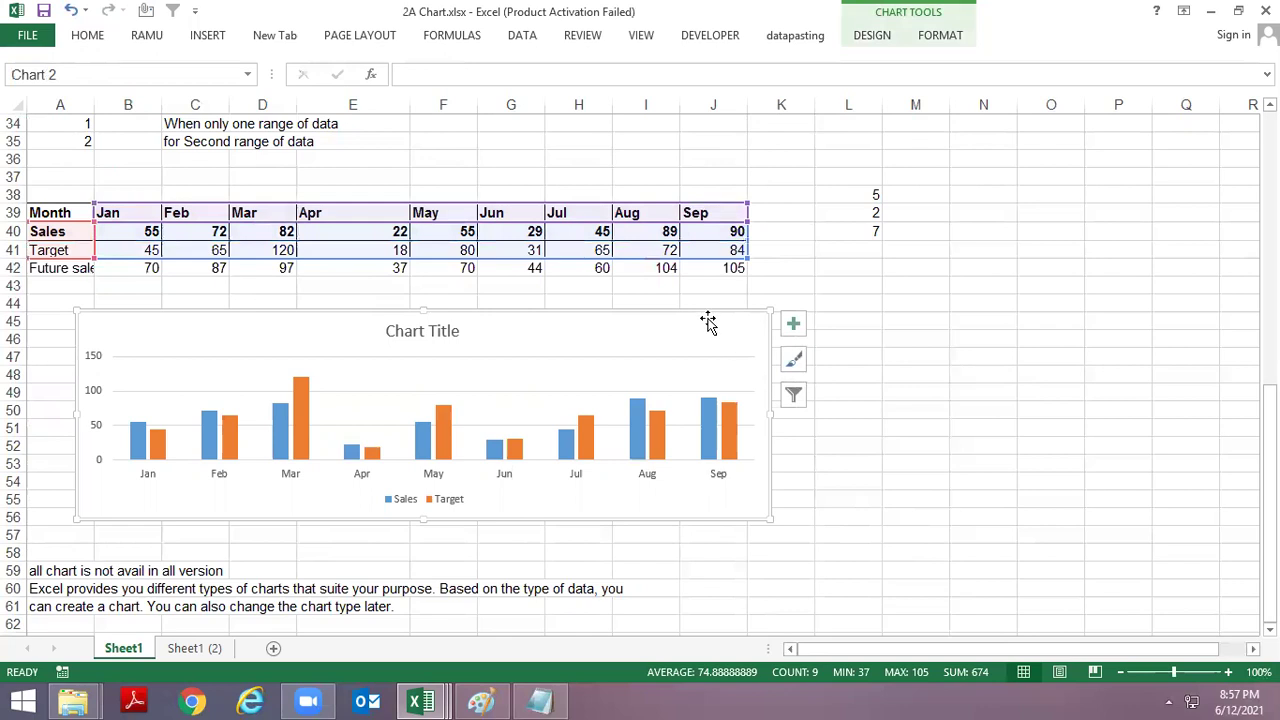
# Step: Add a third chart series using the range B42:I42
pyautogui.rightClick(707, 318)
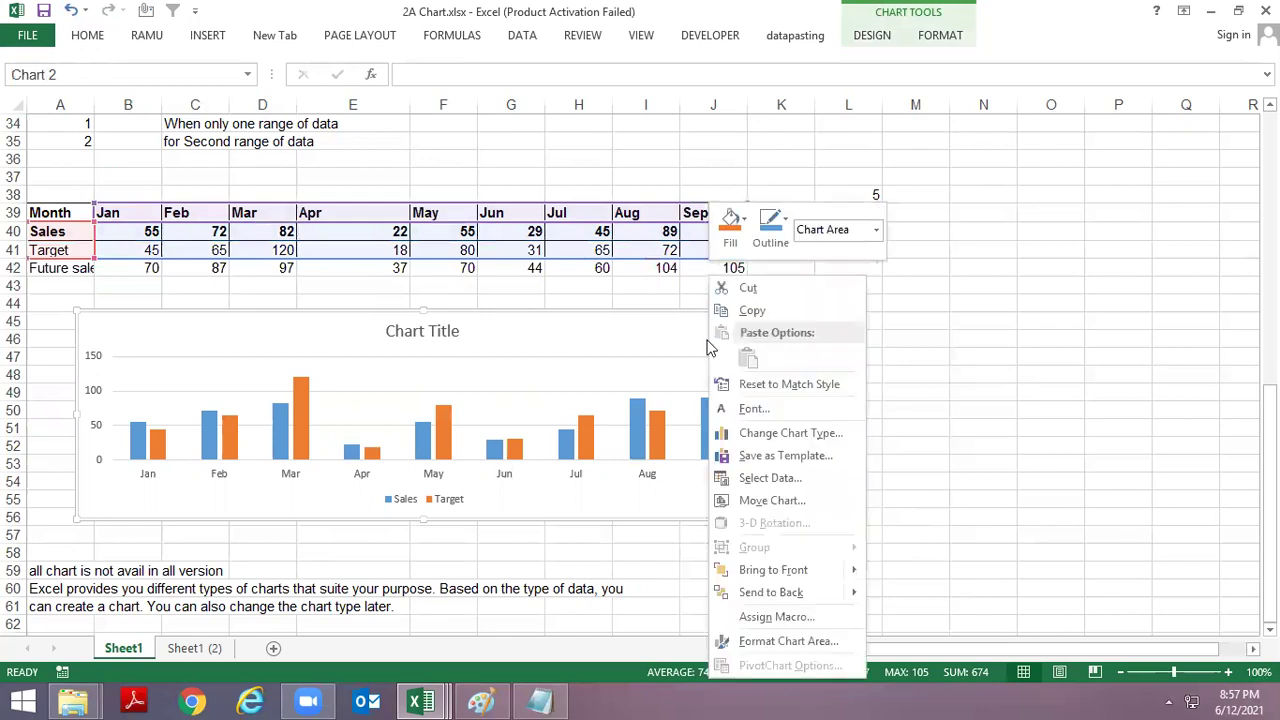
pyautogui.click(791, 474)
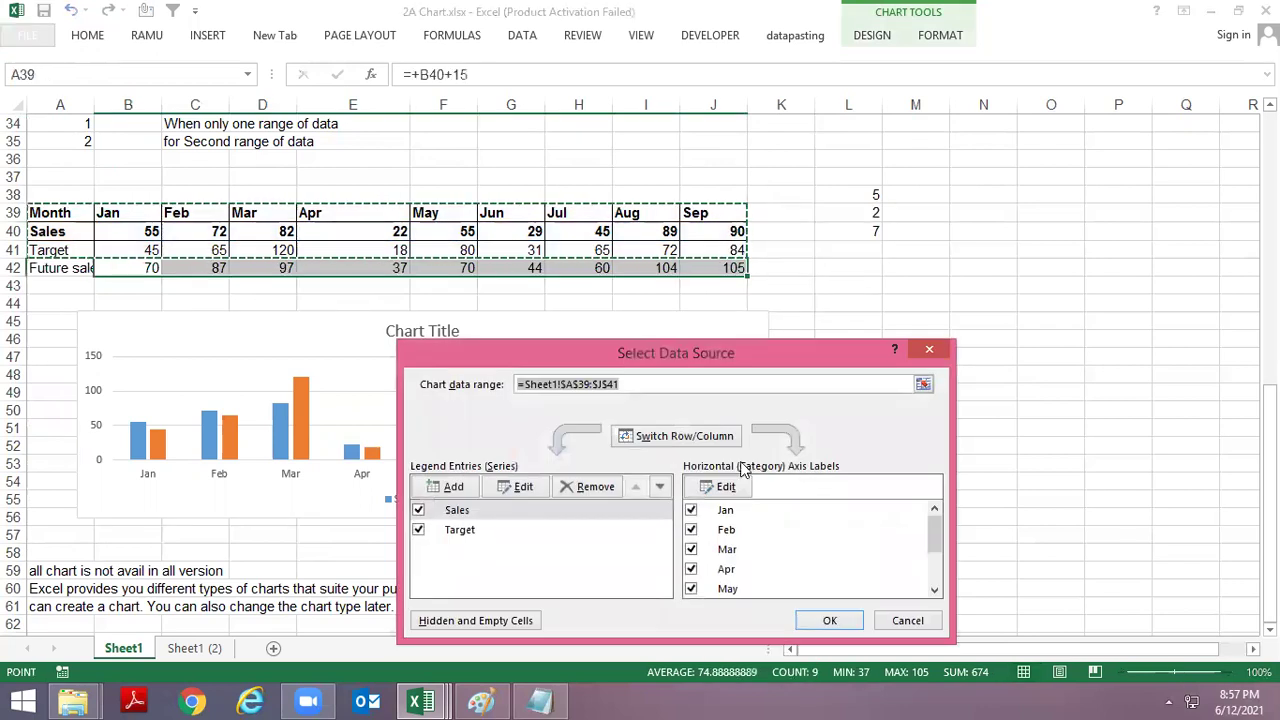
pyautogui.click(455, 488)
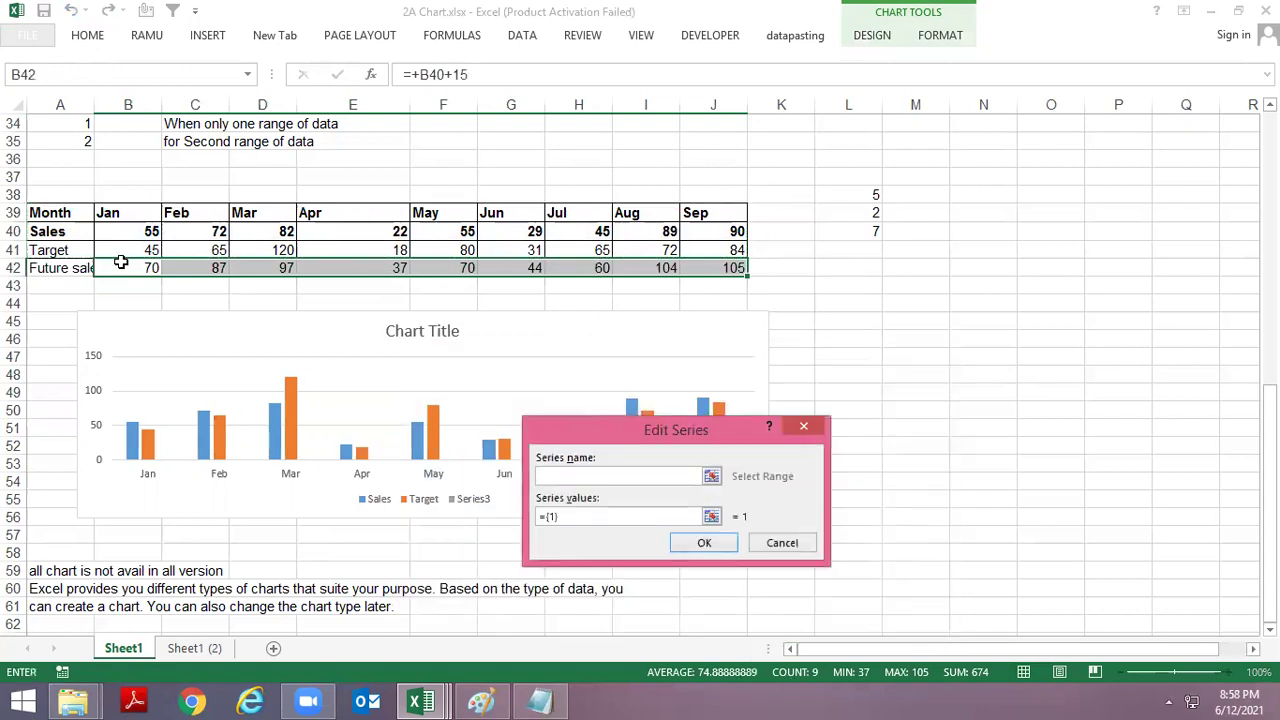
pyautogui.moveTo(120, 262); pyautogui.dragTo(670, 268)
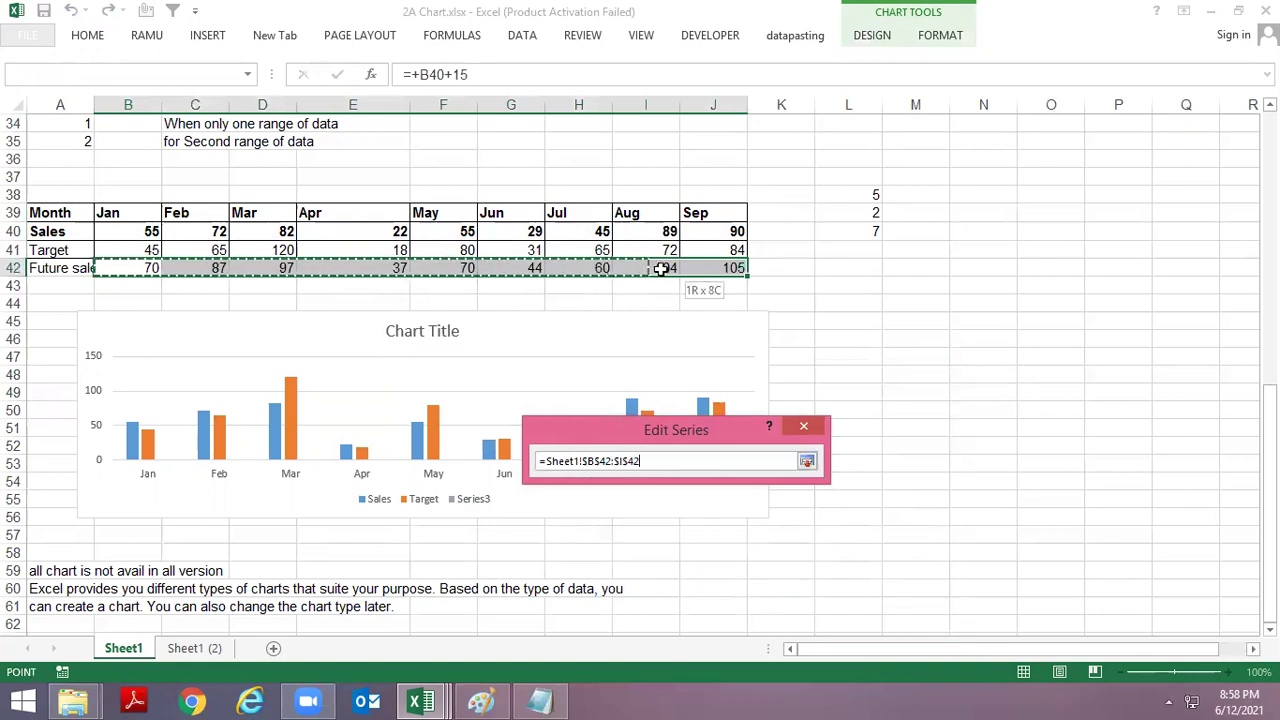
pyautogui.click(721, 545)
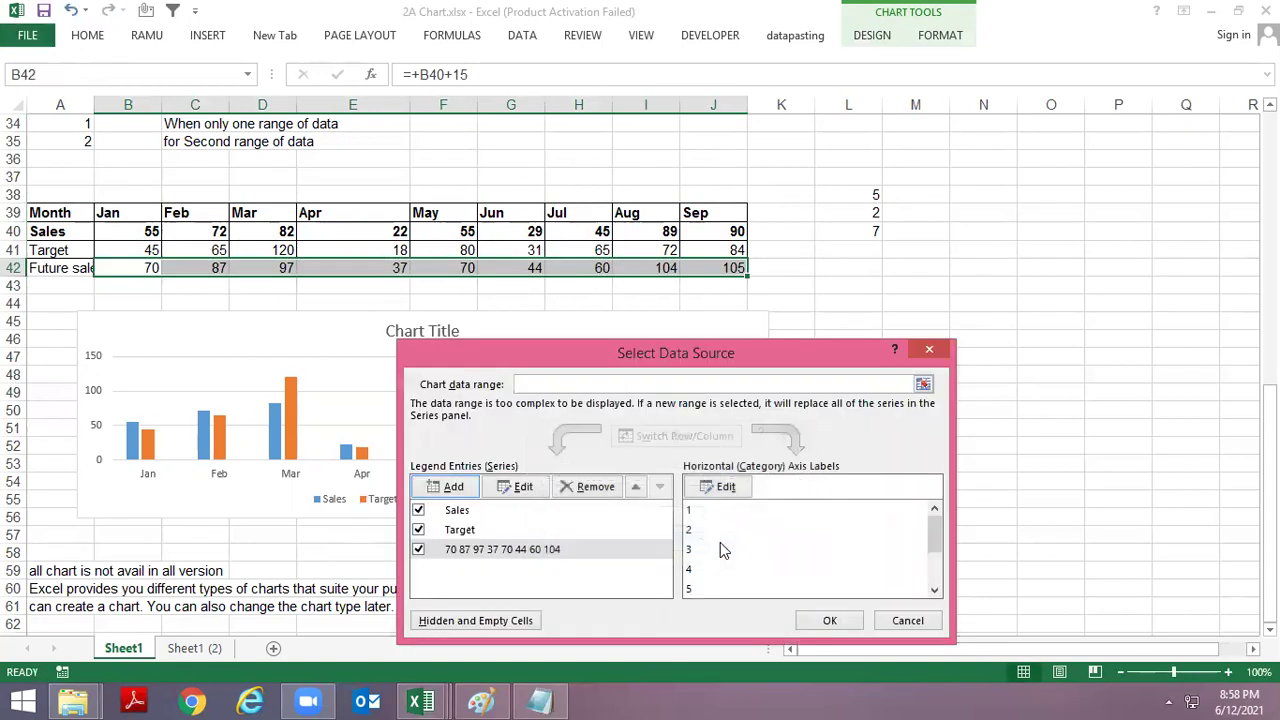
pyautogui.click(828, 621)
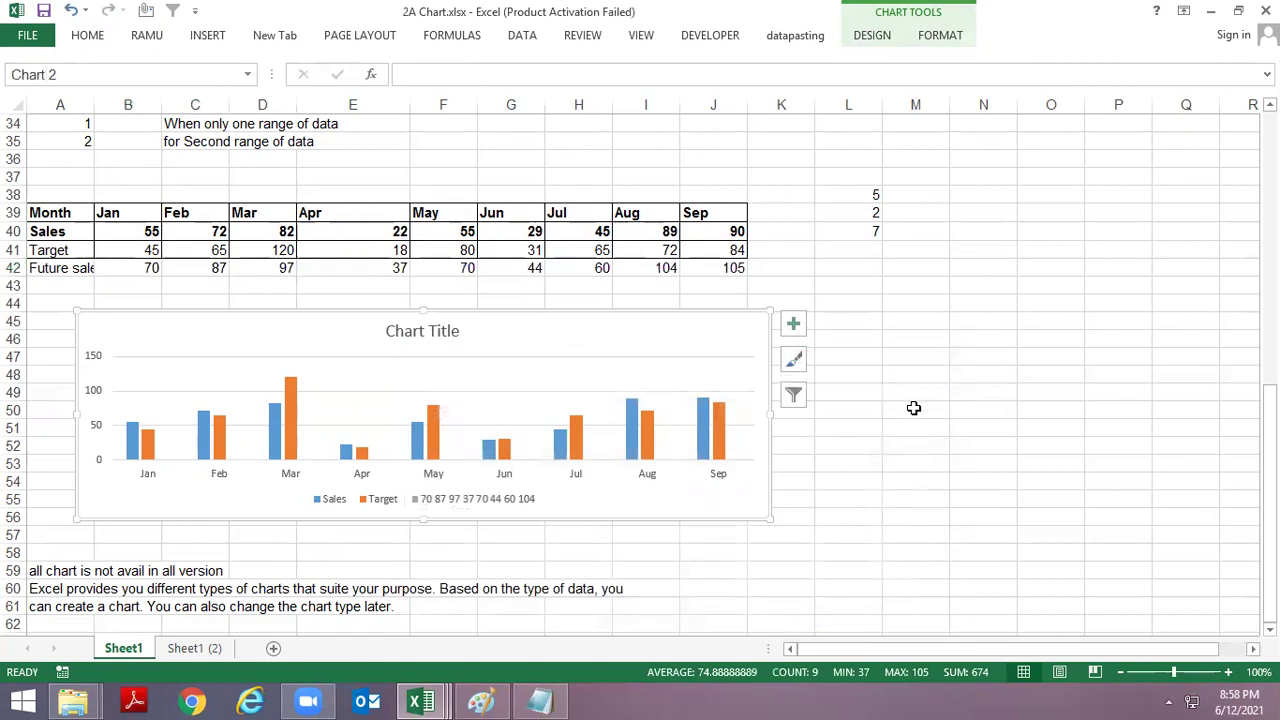
# Step: Check H42's formula and select the Target and Sales series in the chart
pyautogui.click(572, 268)
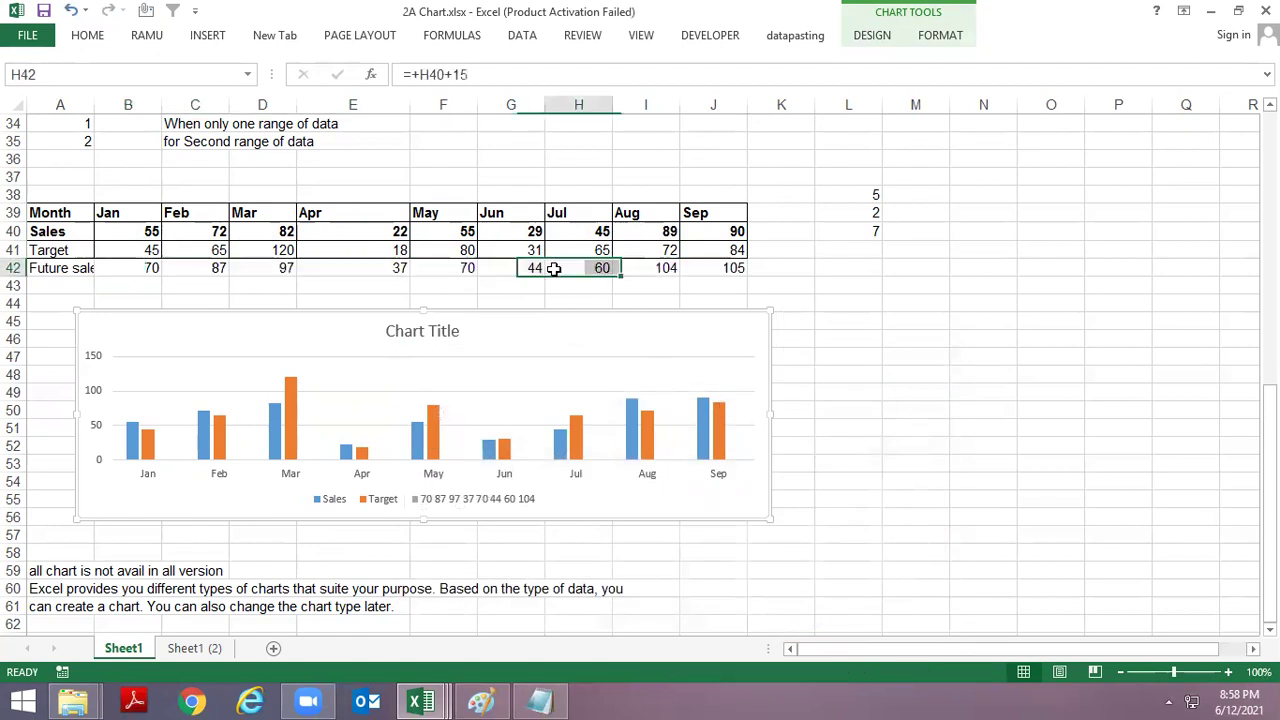
pyautogui.click(641, 250)
pyautogui.click(651, 429)
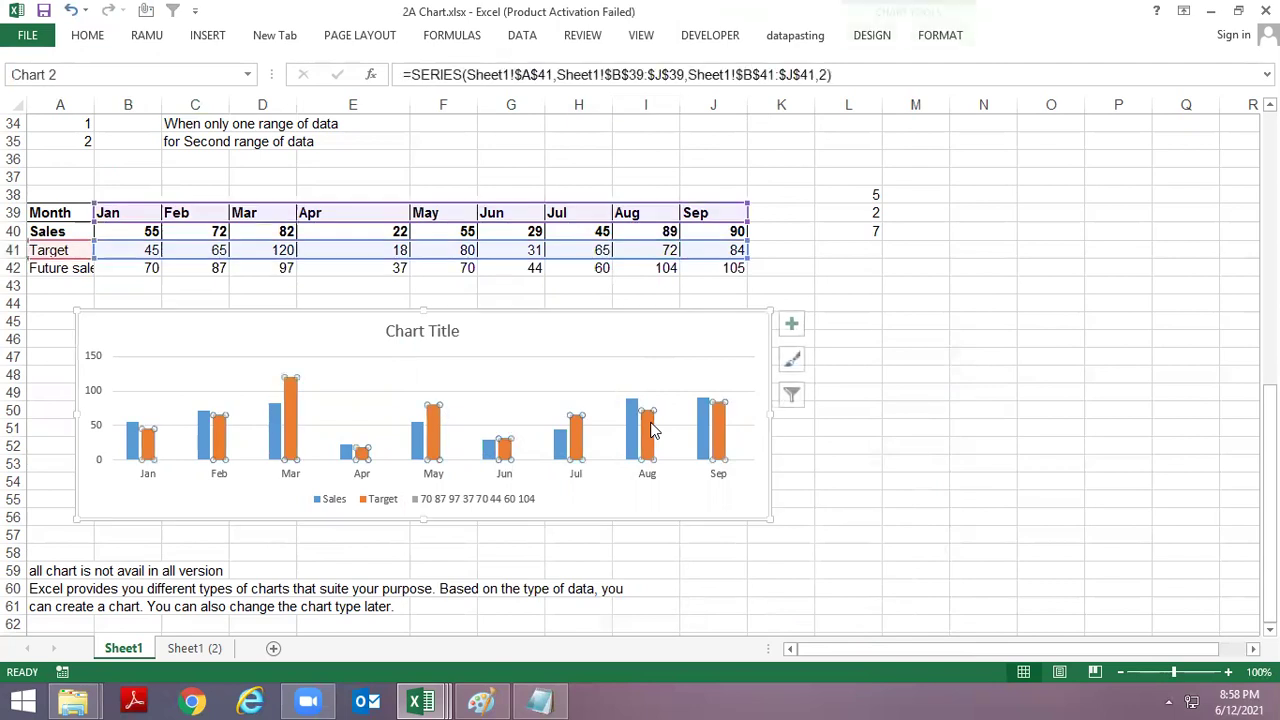
pyautogui.click(634, 414)
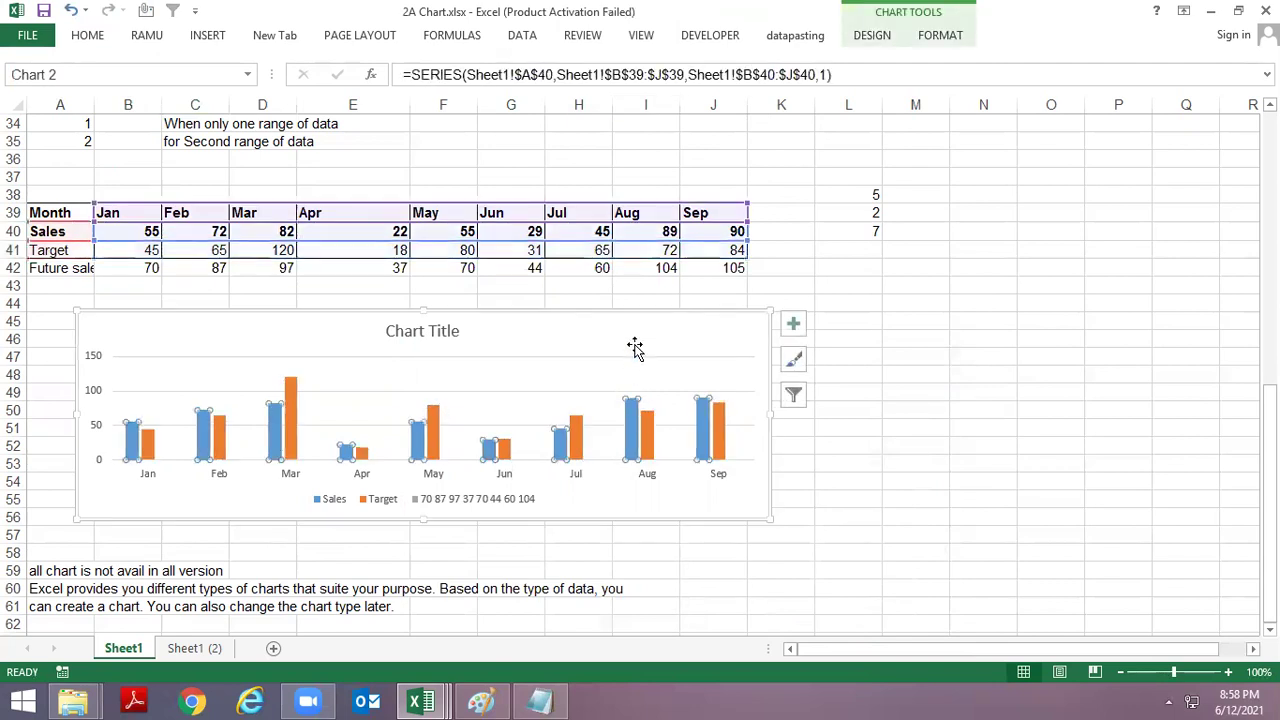
pyautogui.rightClick(633, 405)
pyautogui.click(635, 317)
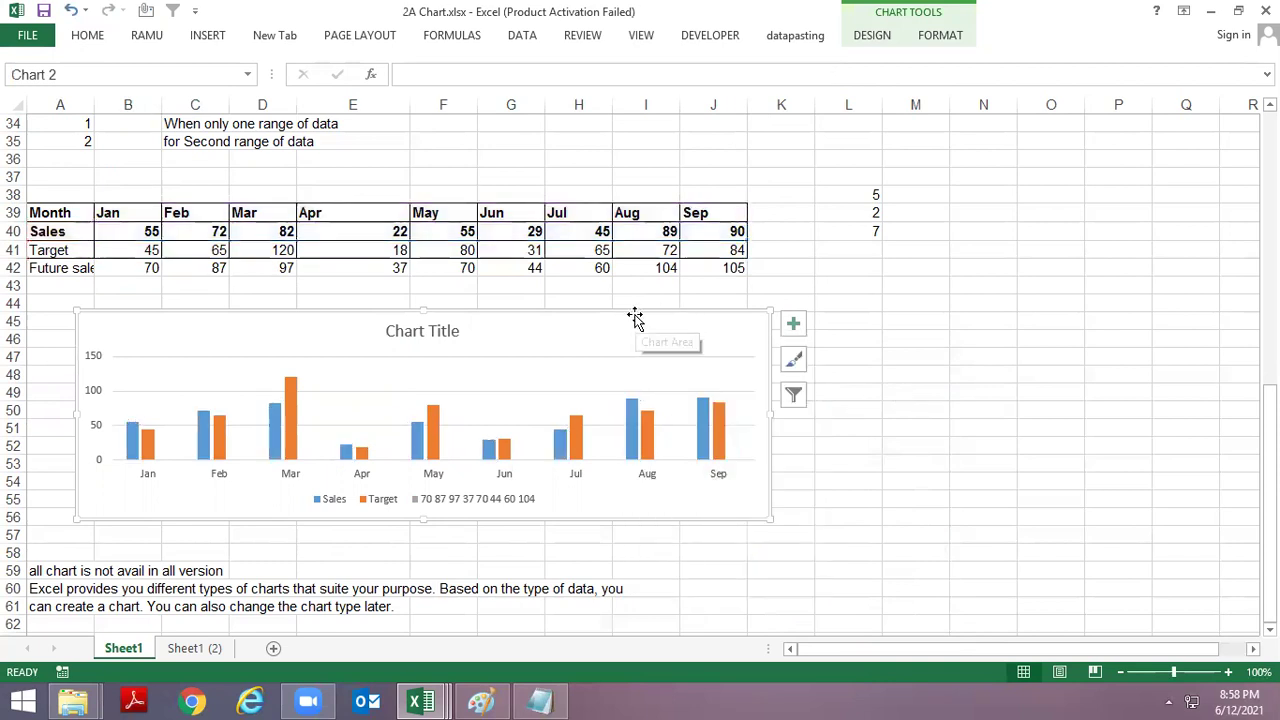
# Step: Bring up the chart's data source settings and edit the third series
pyautogui.rightClick(635, 316)
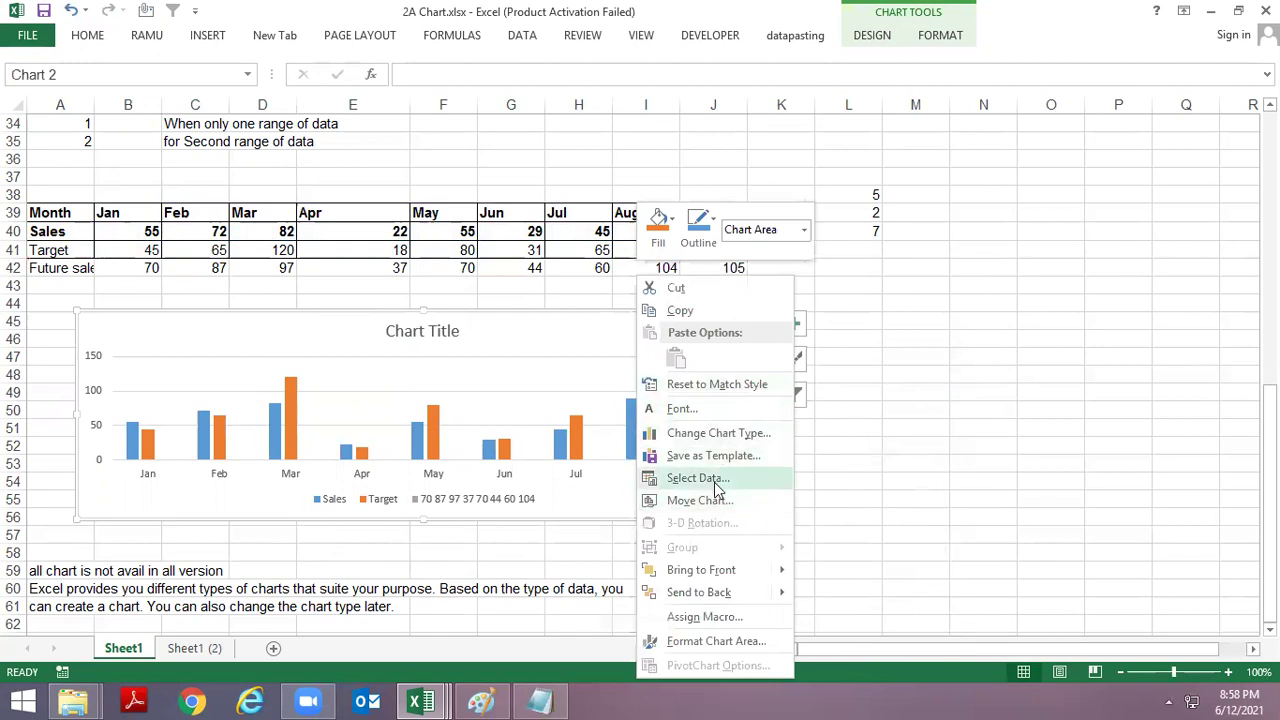
pyautogui.click(705, 478)
pyautogui.click(505, 552)
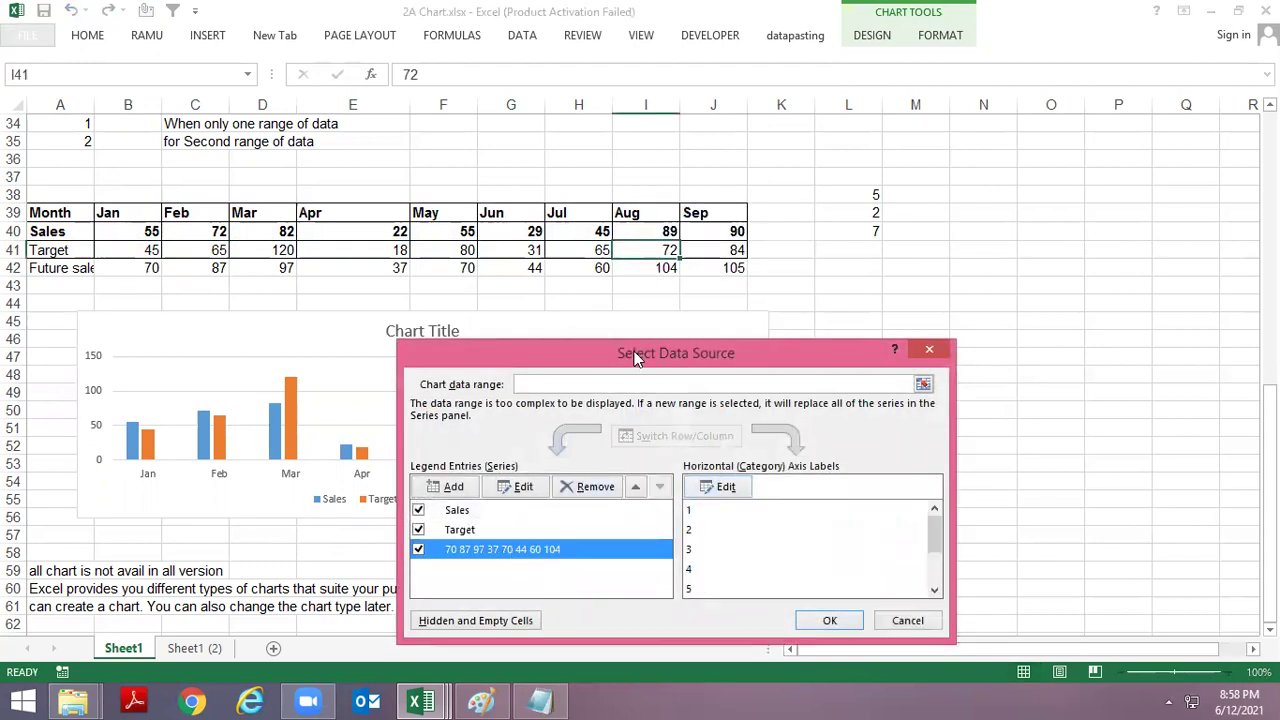
pyautogui.moveTo(634, 338); pyautogui.dragTo(654, 240)
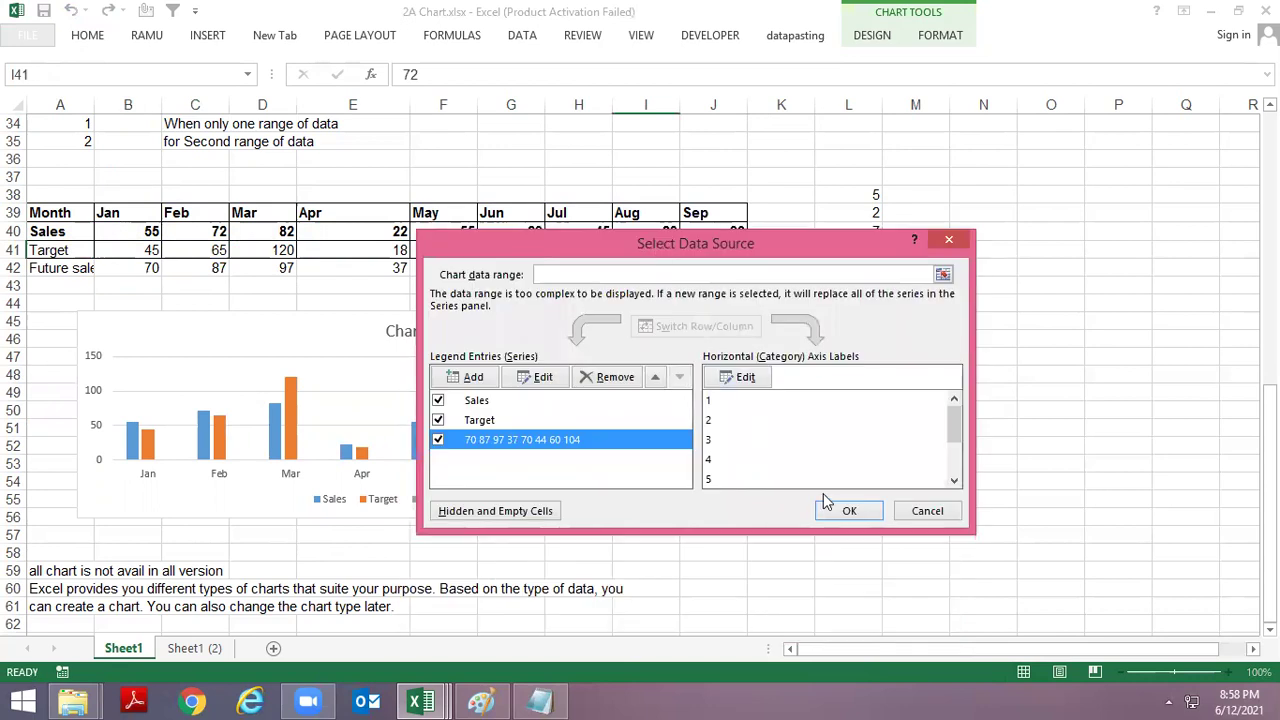
pyautogui.click(549, 383)
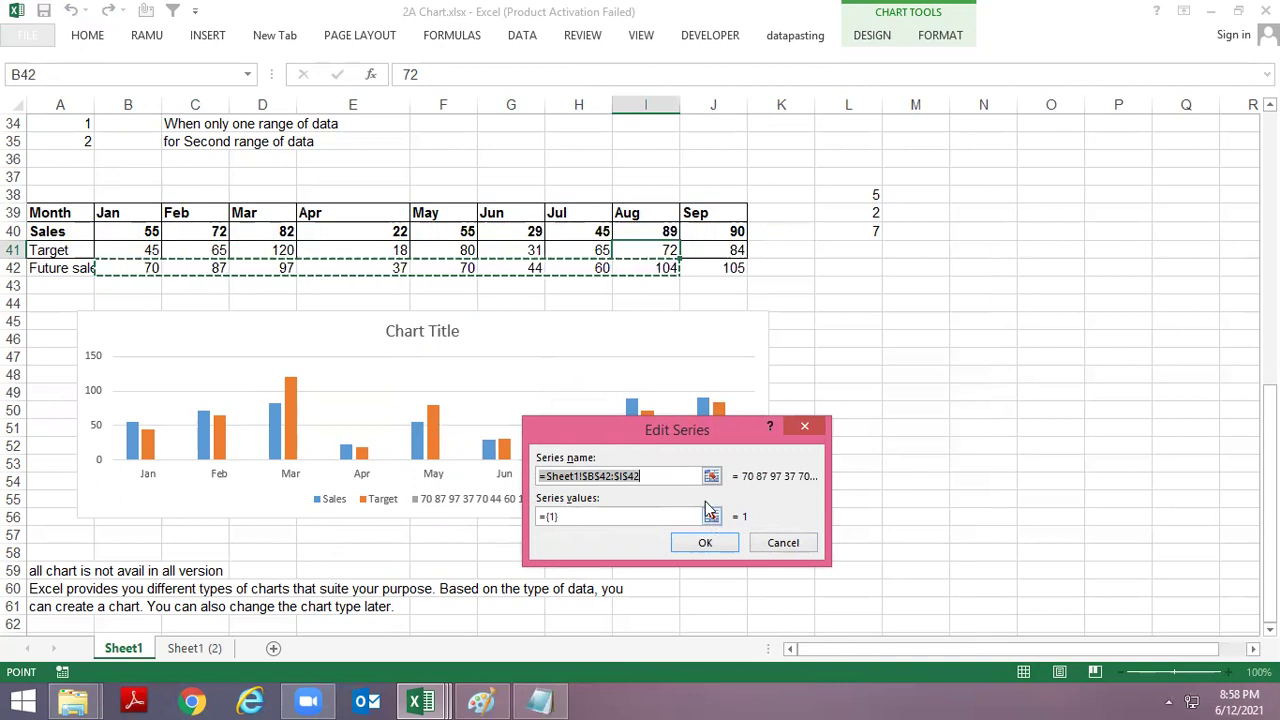
# Step: Clear the third series' name and set its values to =Sheet1!$B$42:$J$42
pyautogui.moveTo(640, 476); pyautogui.dragTo(521, 472)
pyautogui.press('BackSpace')
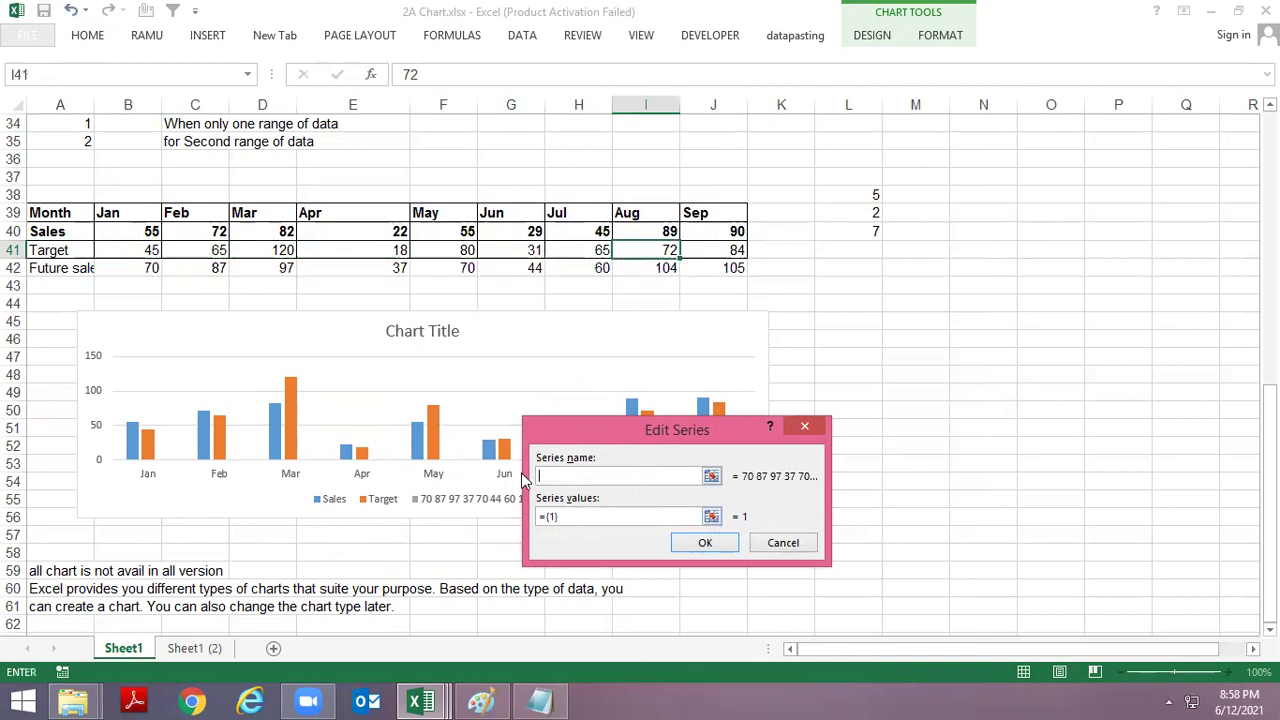
pyautogui.click(711, 516)
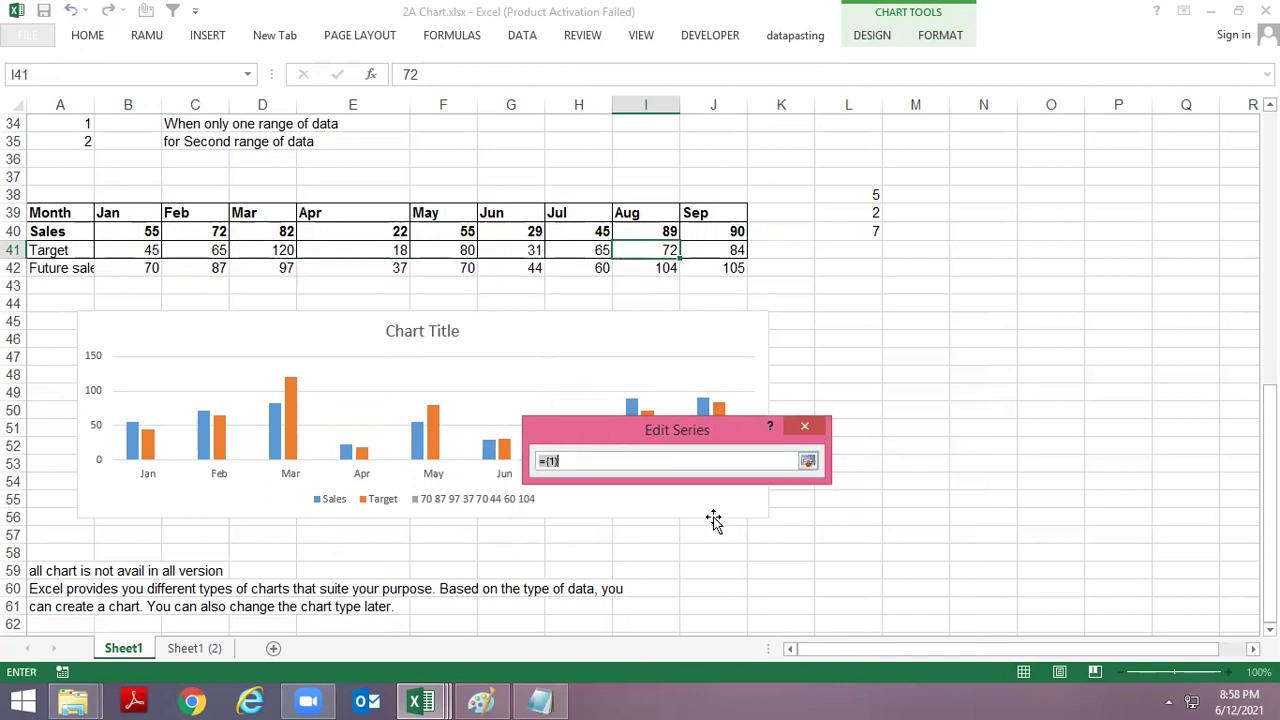
pyautogui.click(136, 266)
pyautogui.moveTo(136, 266); pyautogui.dragTo(692, 268)
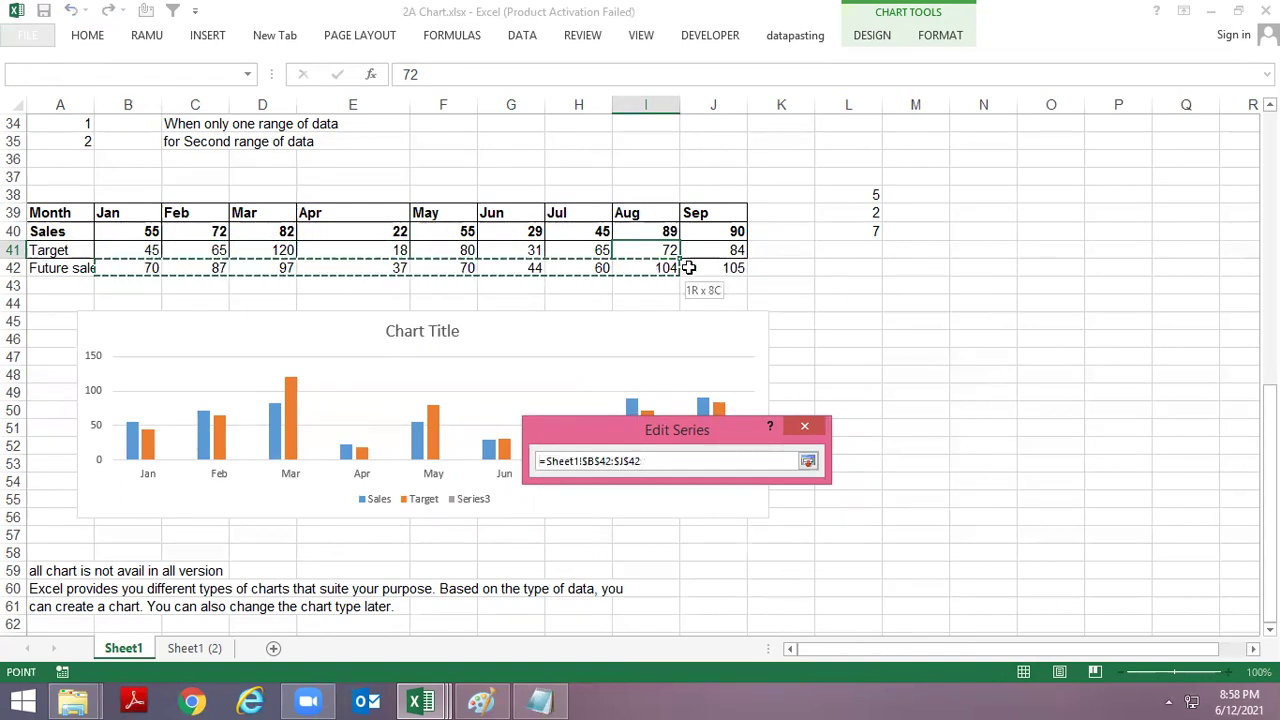
pyautogui.click(808, 463)
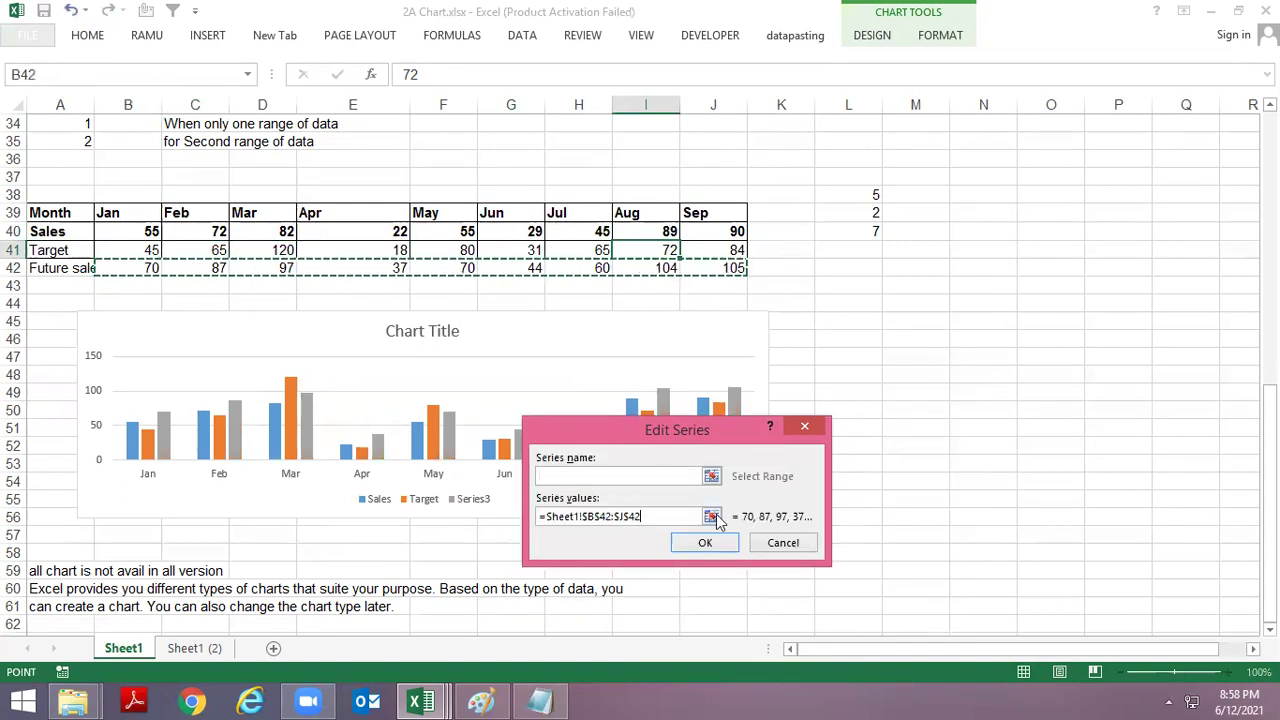
pyautogui.click(705, 543)
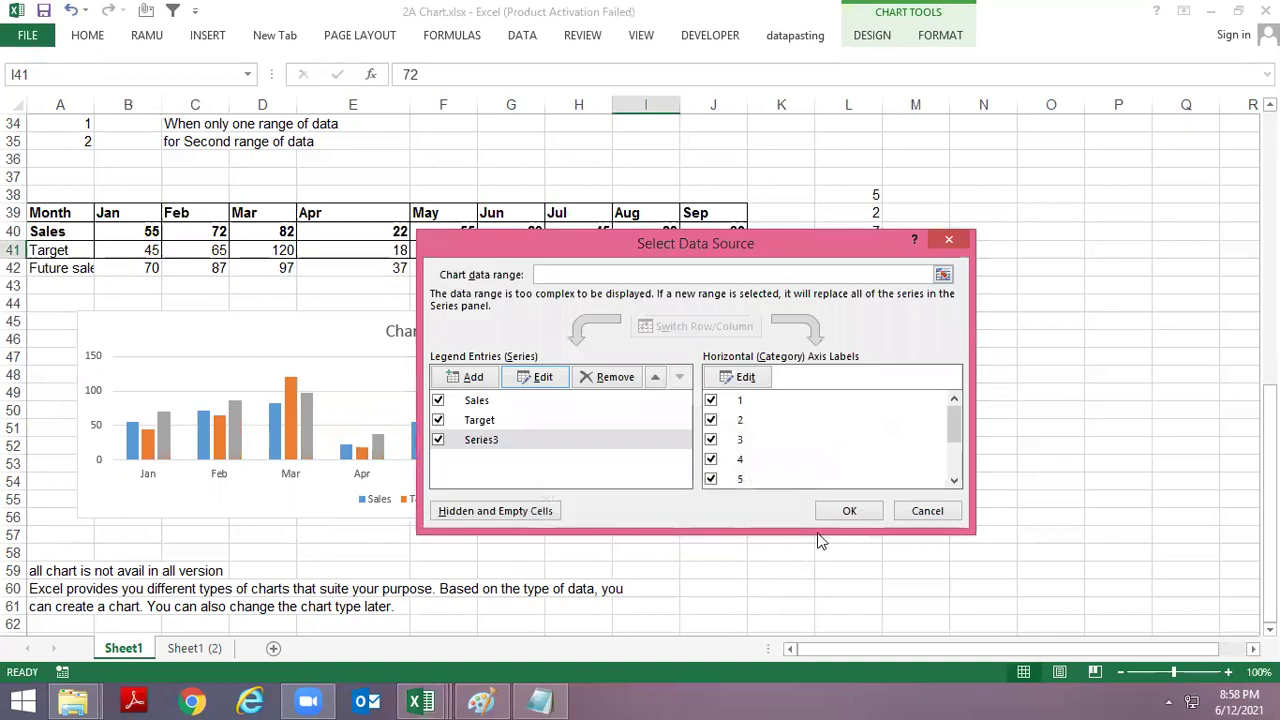
pyautogui.click(835, 511)
pyautogui.click(925, 465)
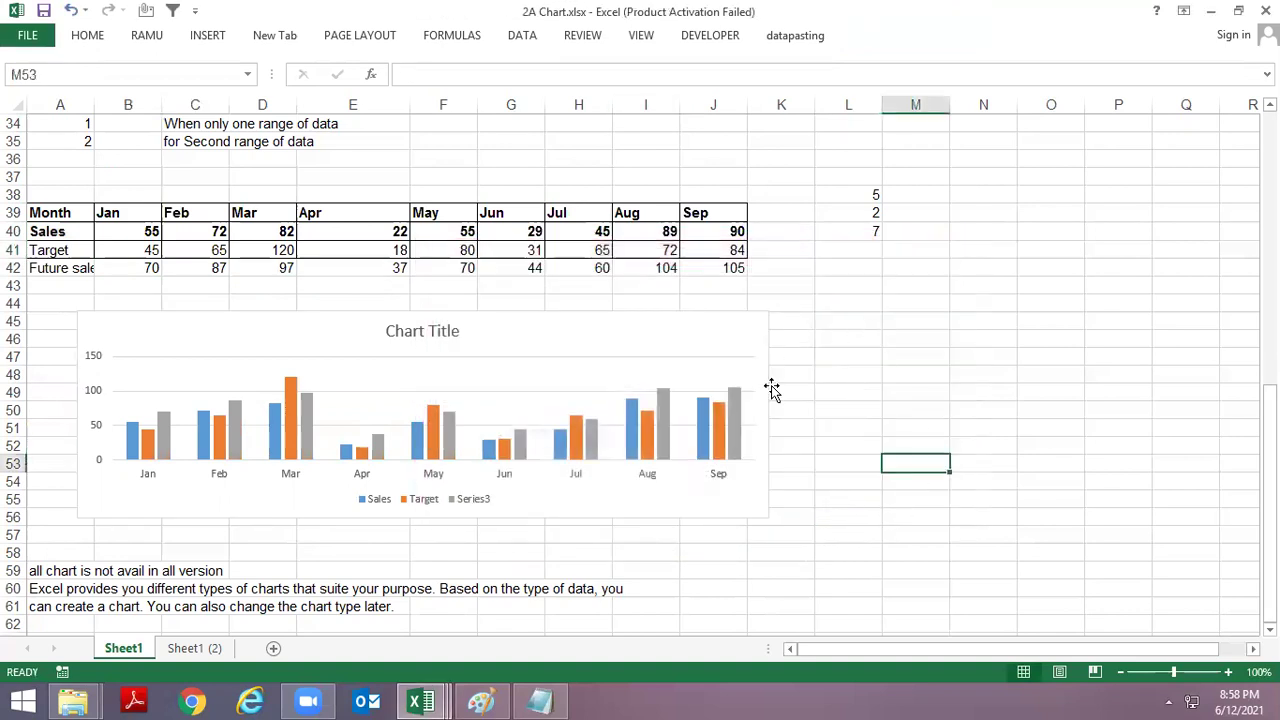
pyautogui.click(702, 405)
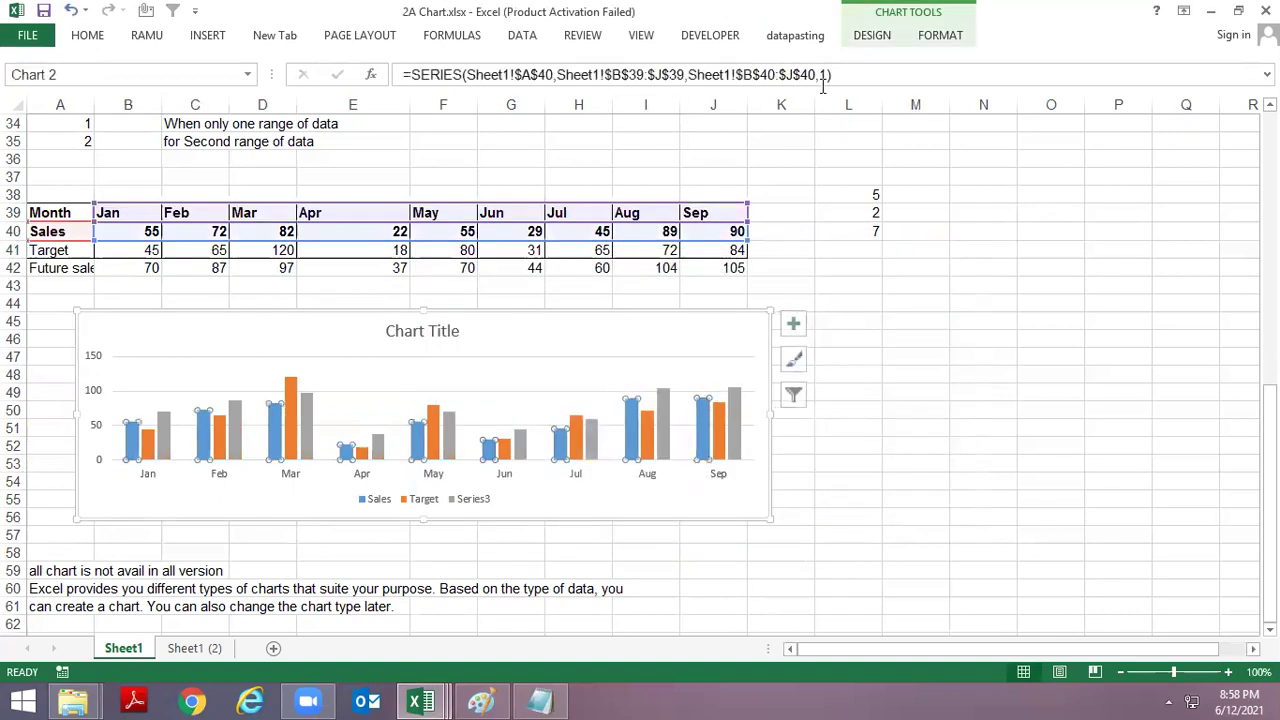
pyautogui.click(722, 416)
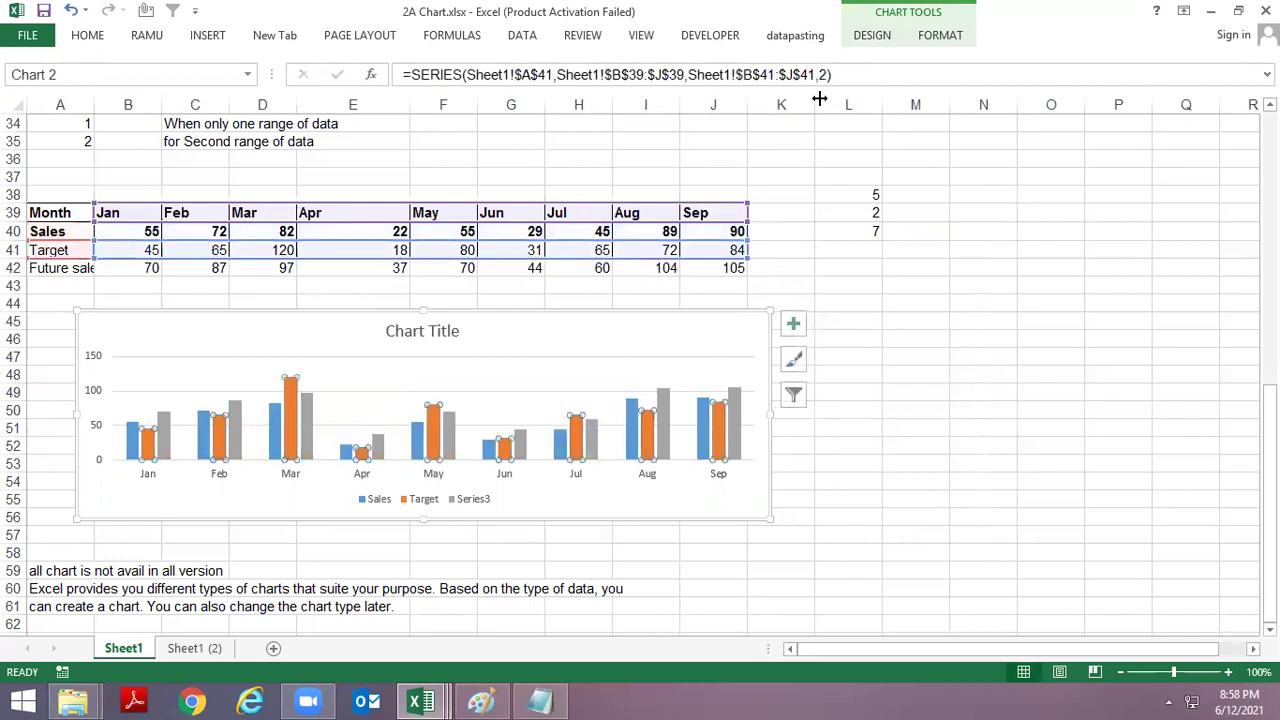
pyautogui.click(739, 408)
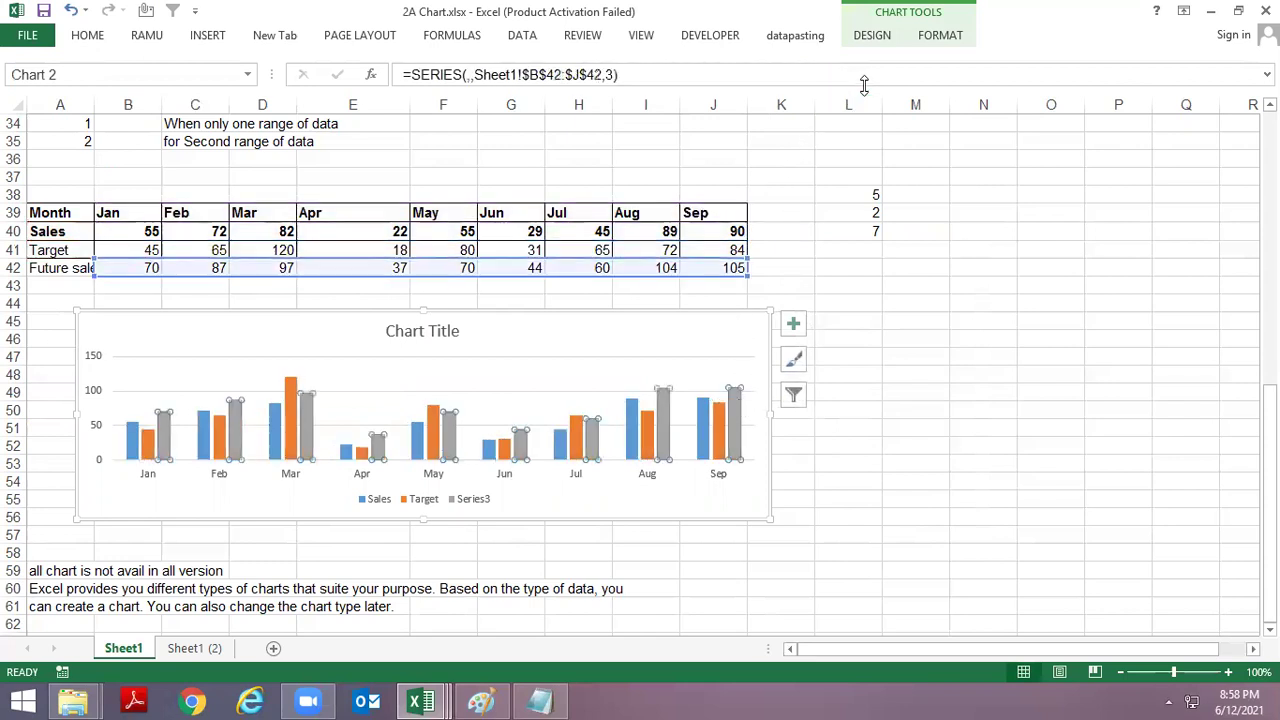
pyautogui.click(625, 75)
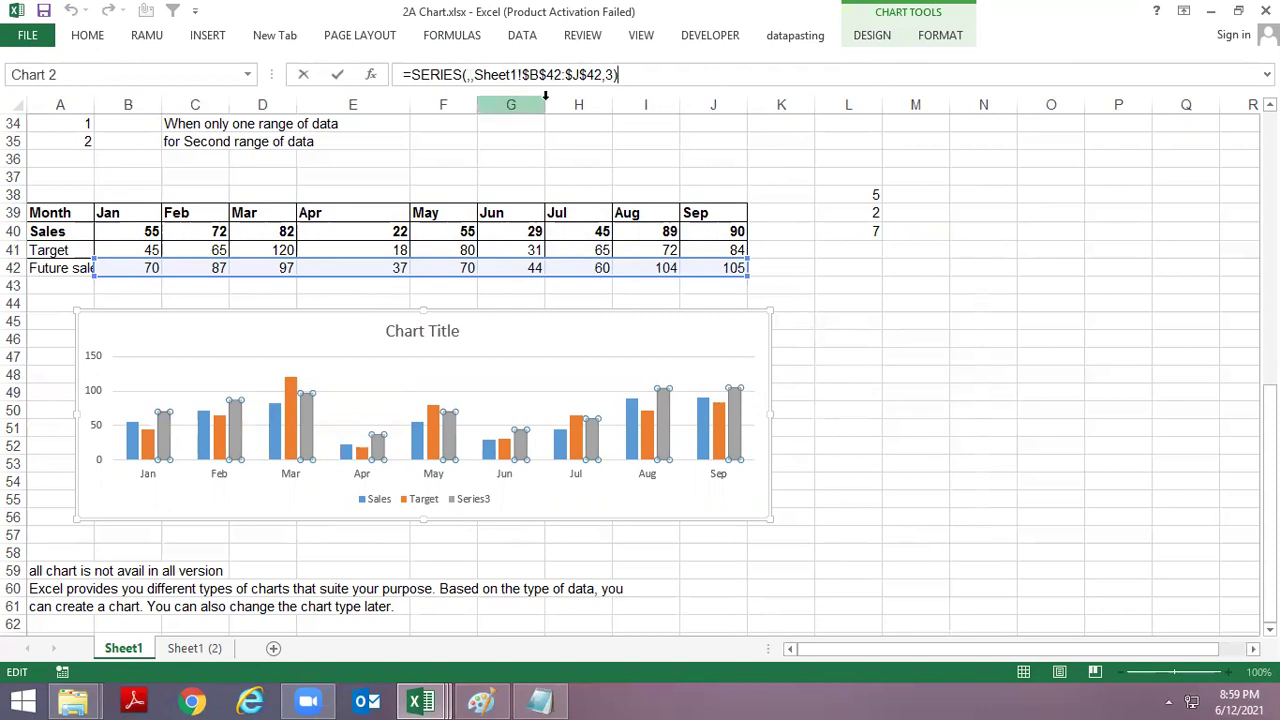
pyautogui.scroll(-4, 617, 377)
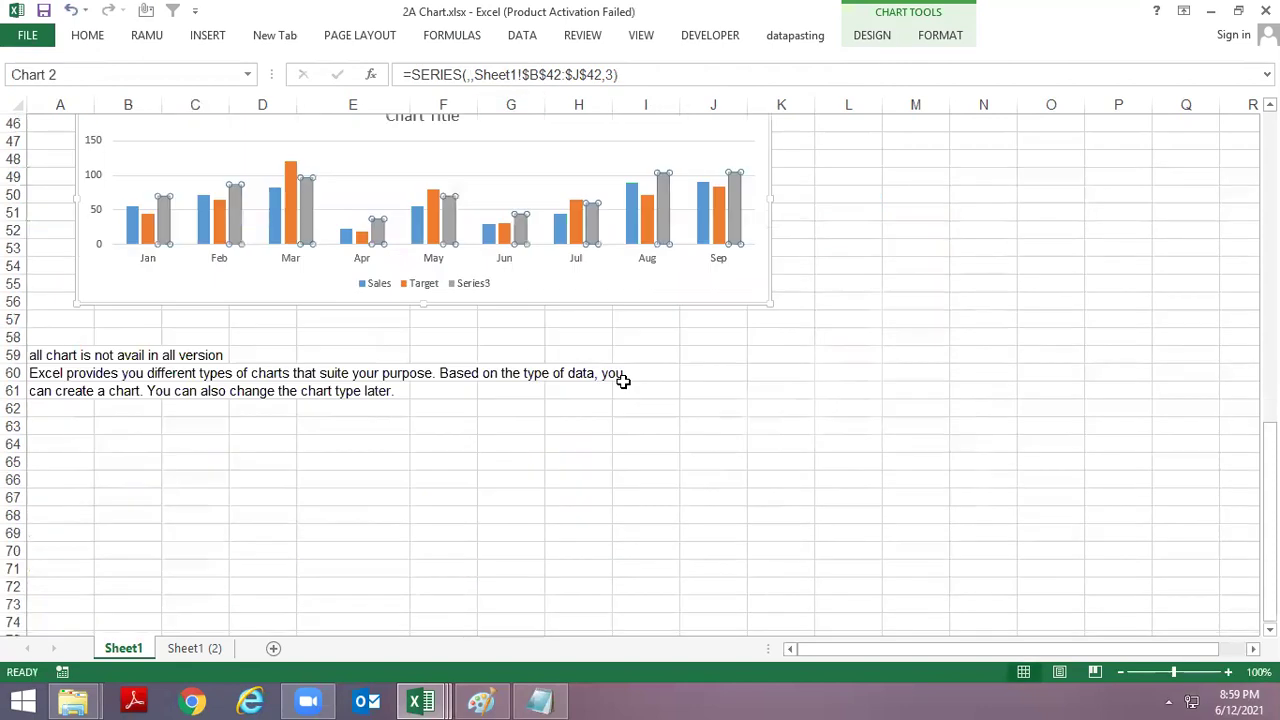
pyautogui.scroll(5, 600, 340)
pyautogui.press('Escape')
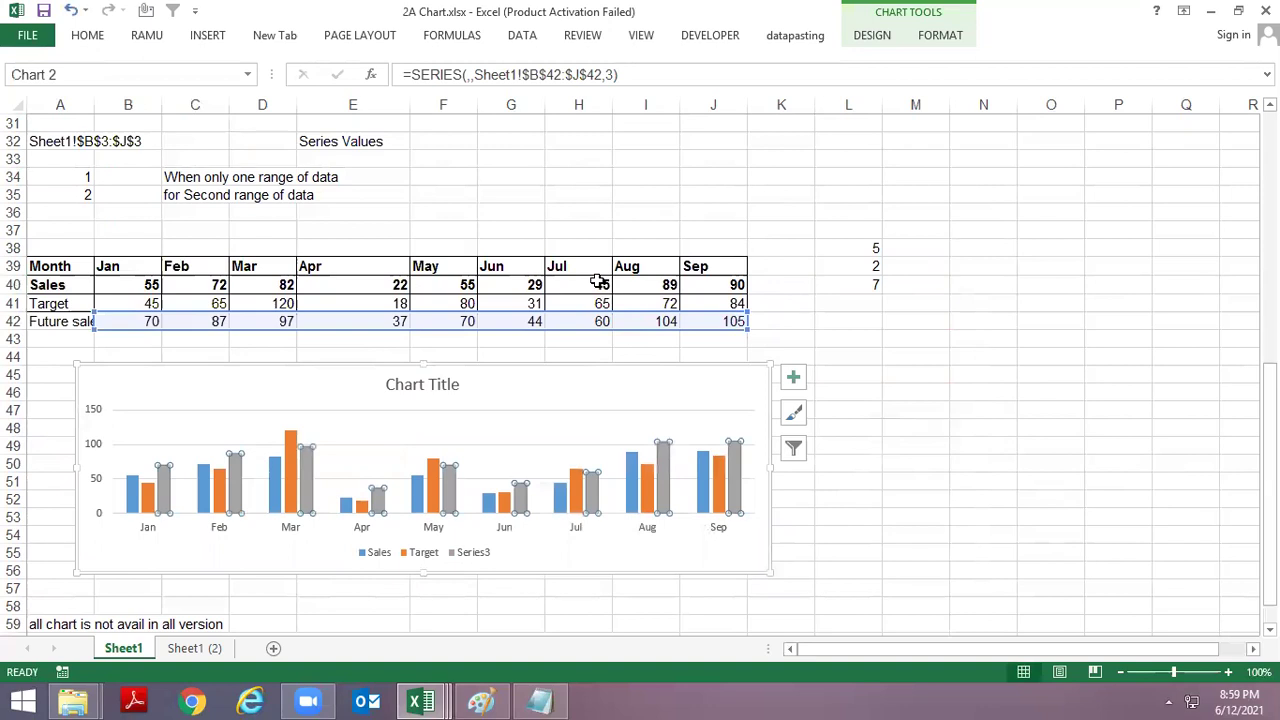
pyautogui.click(596, 284)
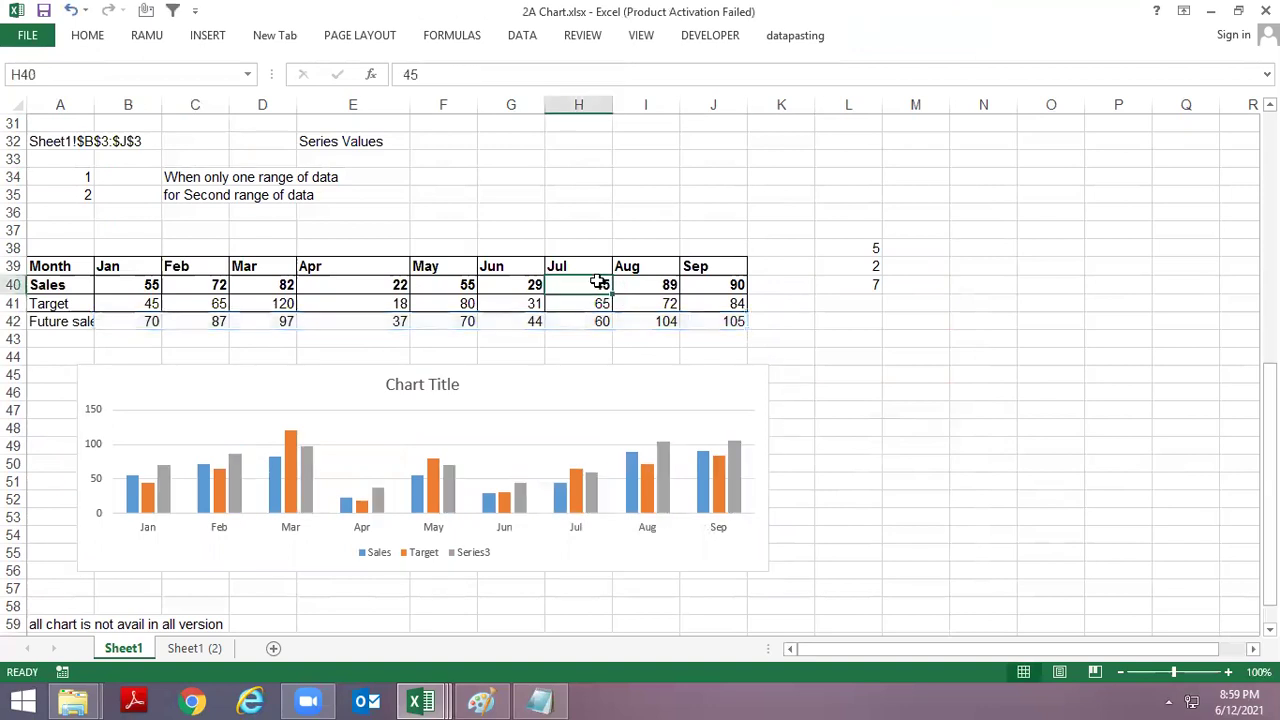
pyautogui.click(88, 285)
pyautogui.click(125, 286)
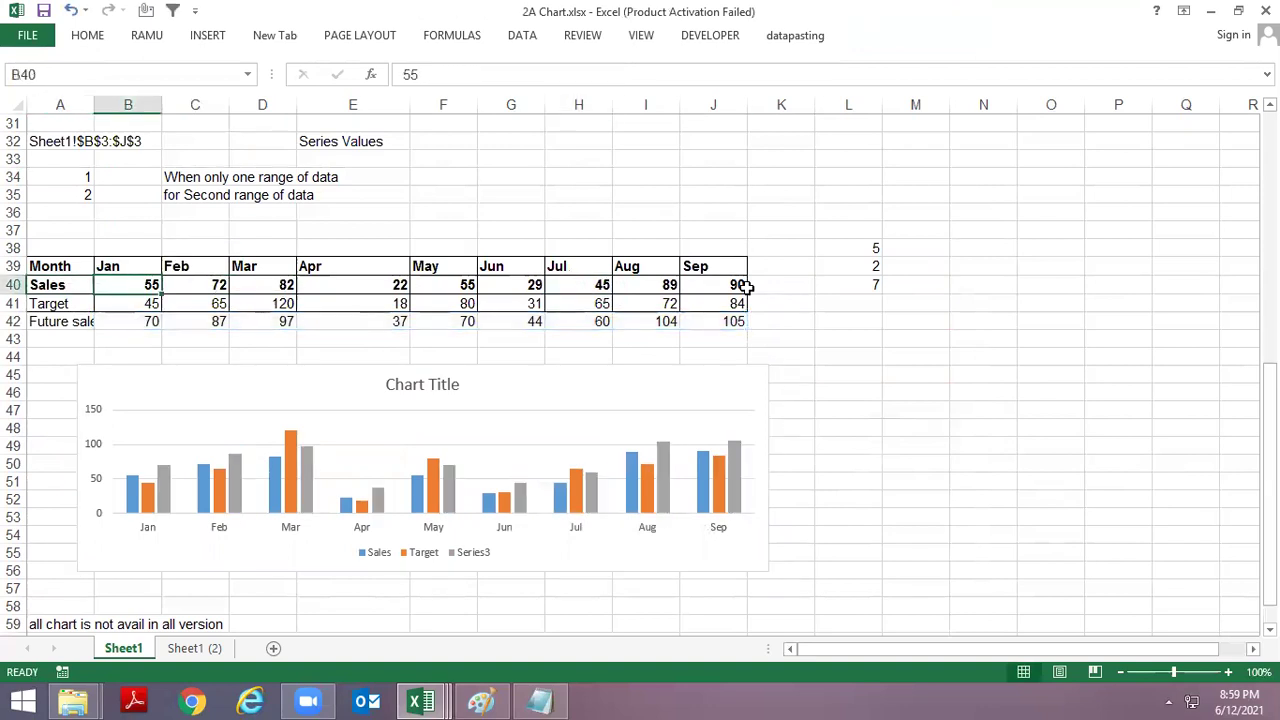
pyautogui.press('Up')
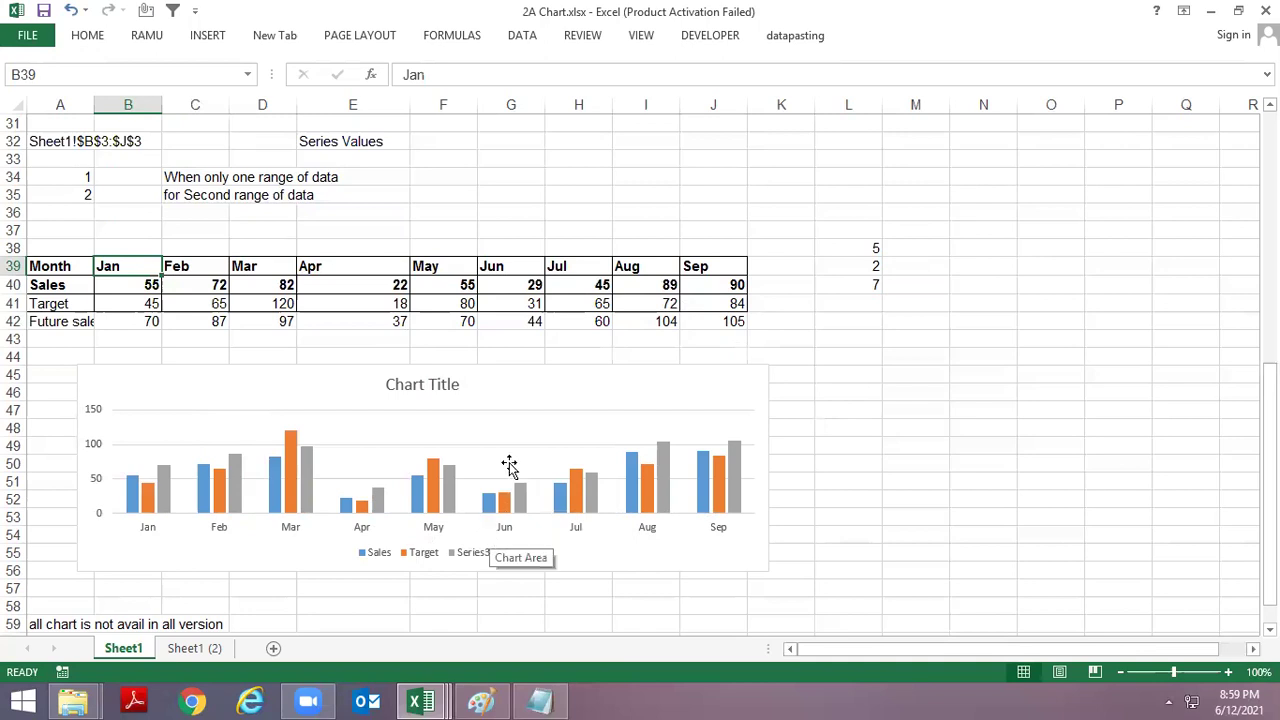
pyautogui.scroll(4, 509, 466)
pyautogui.scroll(6, 509, 466)
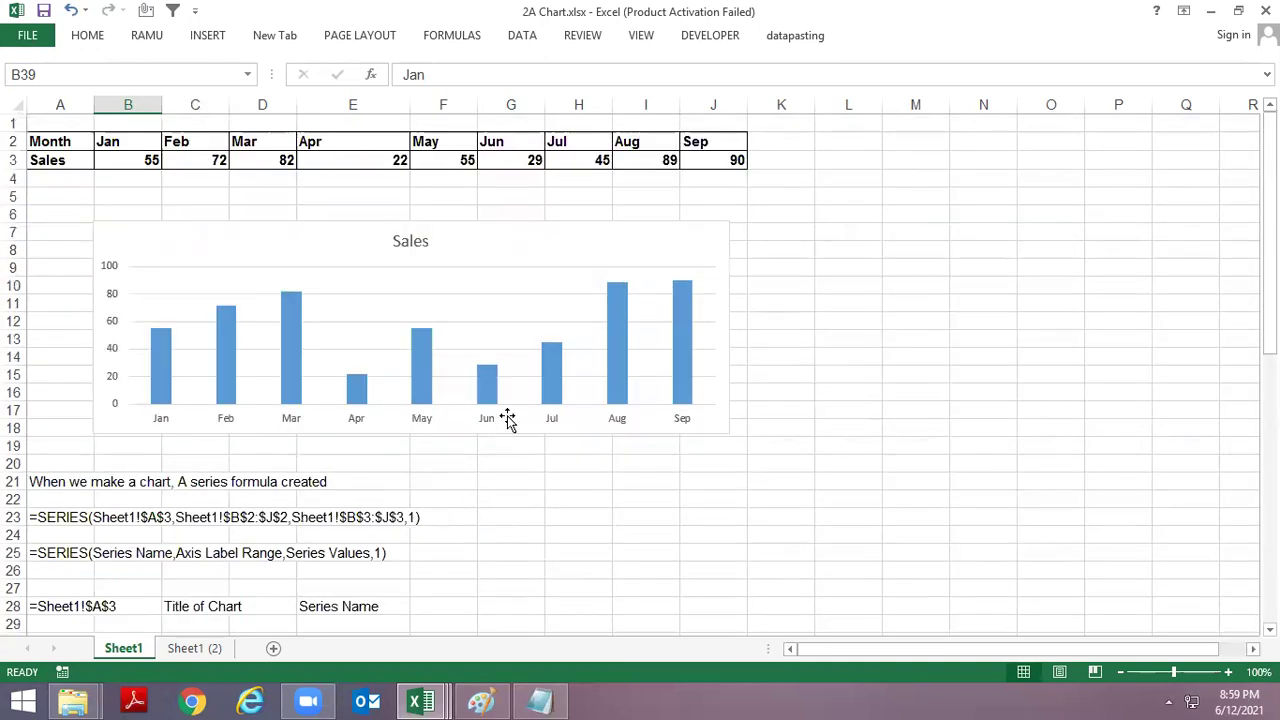
pyautogui.scroll(-3, 507, 418)
pyautogui.scroll(-4, 507, 418)
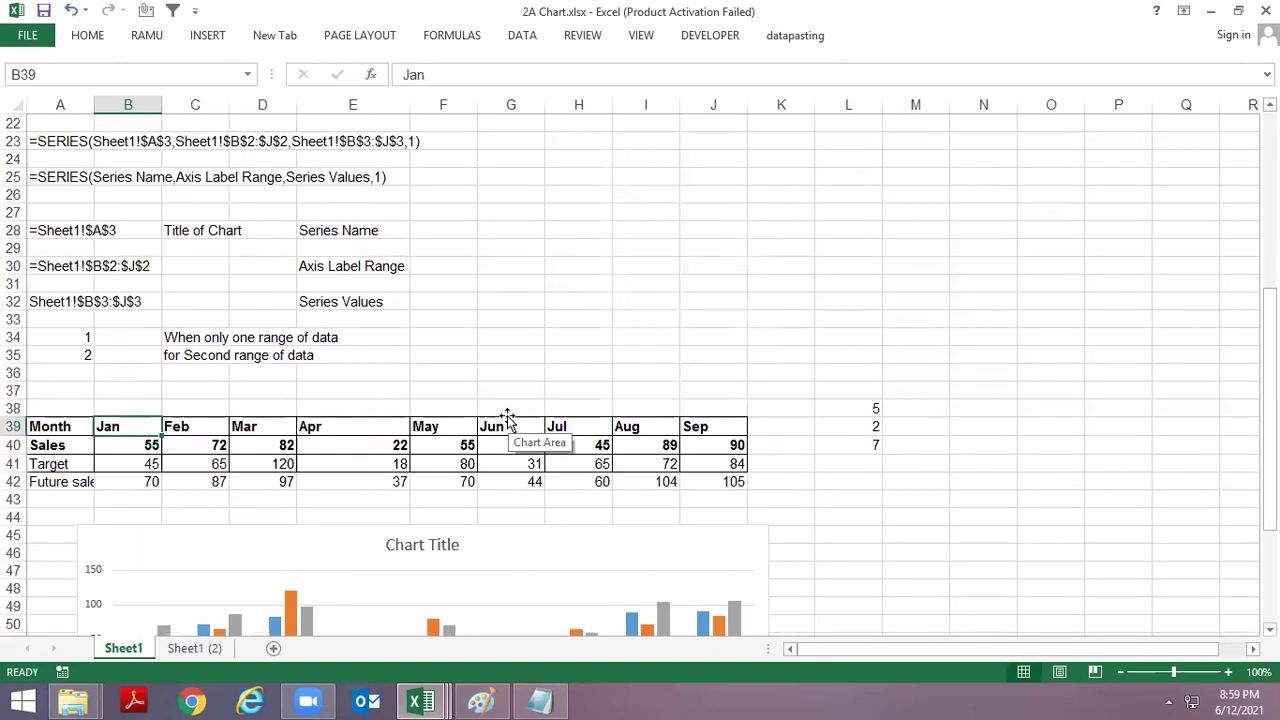
pyautogui.scroll(-3, 507, 418)
pyautogui.moveTo(128, 289); pyautogui.dragTo(713, 285)
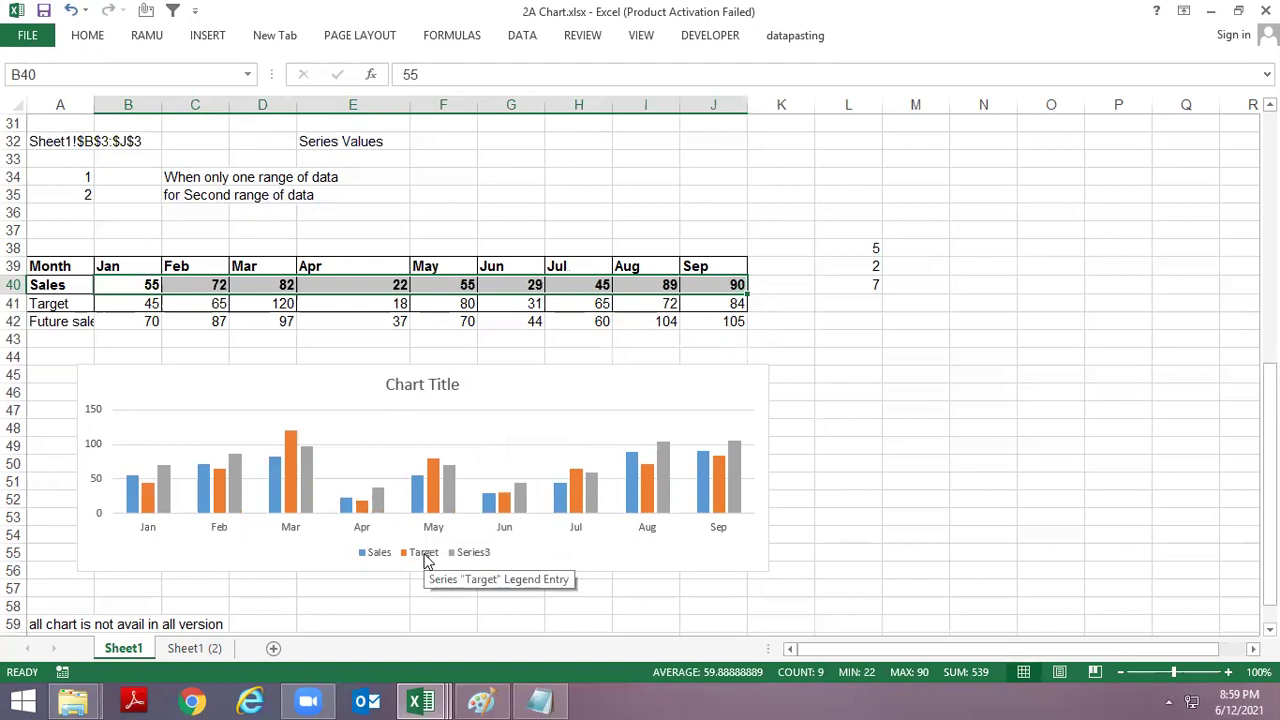
pyautogui.click(433, 478)
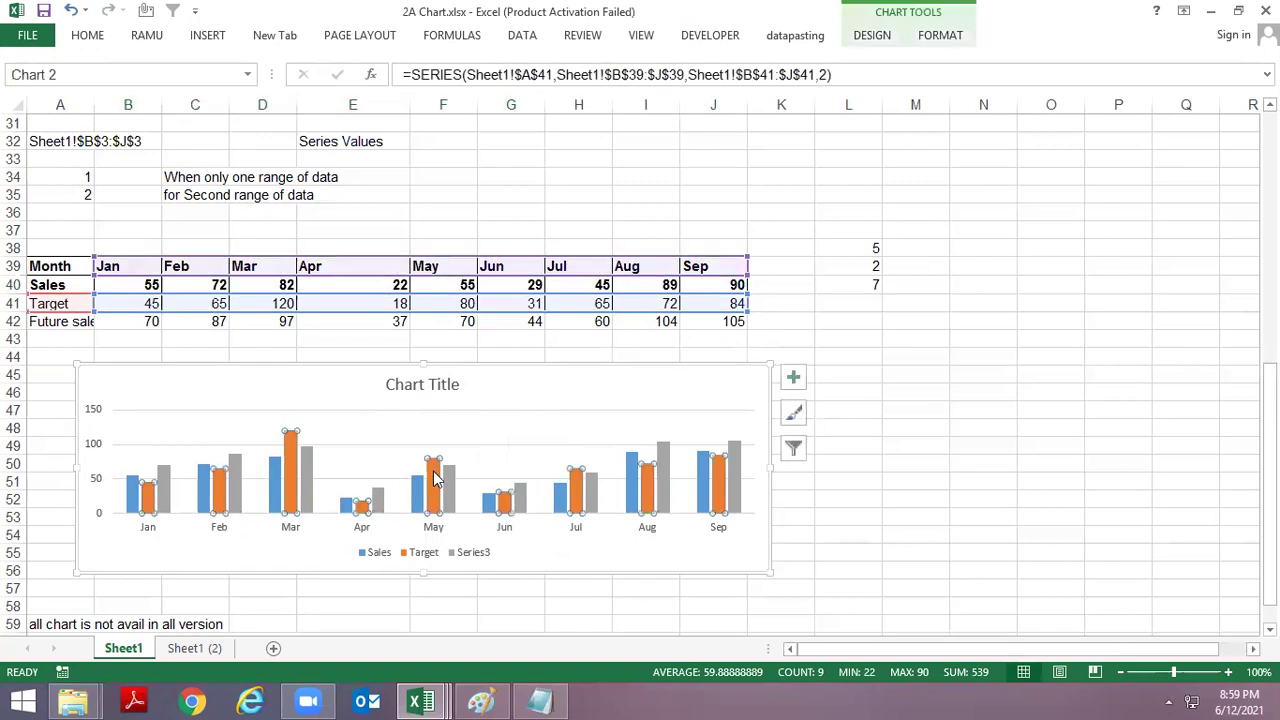
pyautogui.click(937, 39)
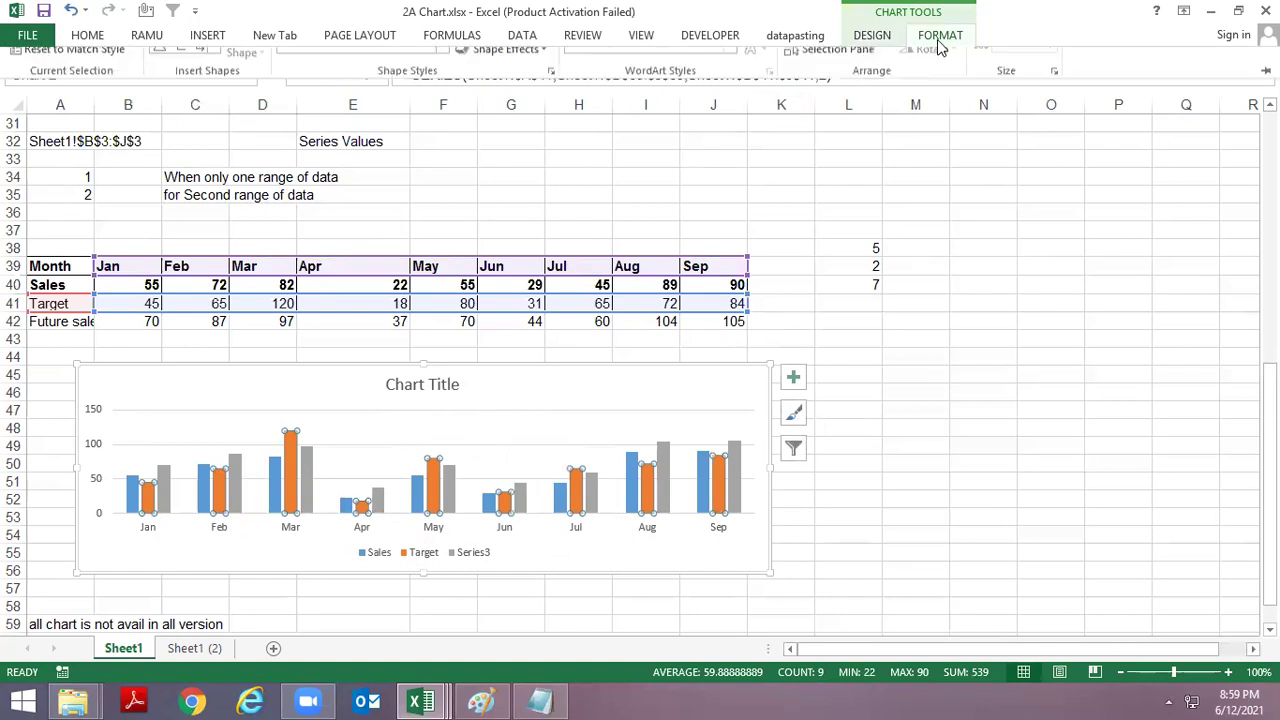
pyautogui.click(855, 45)
pyautogui.click(985, 104)
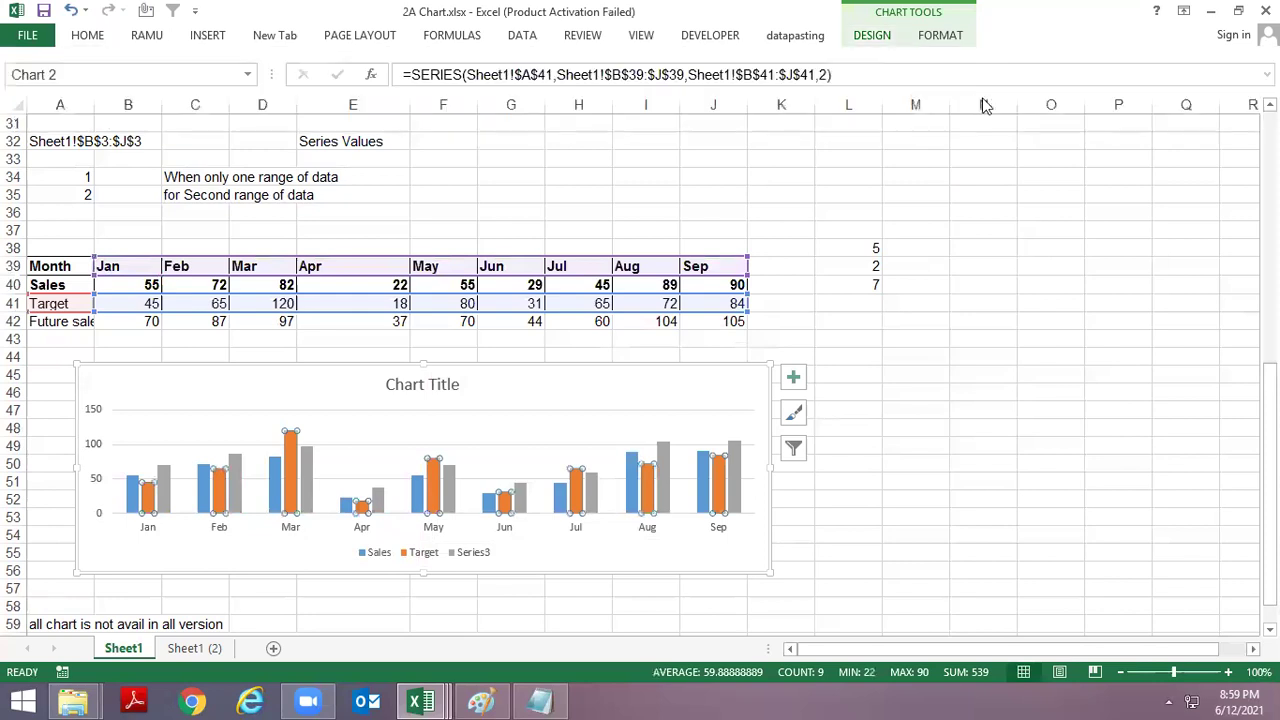
pyautogui.click(716, 247)
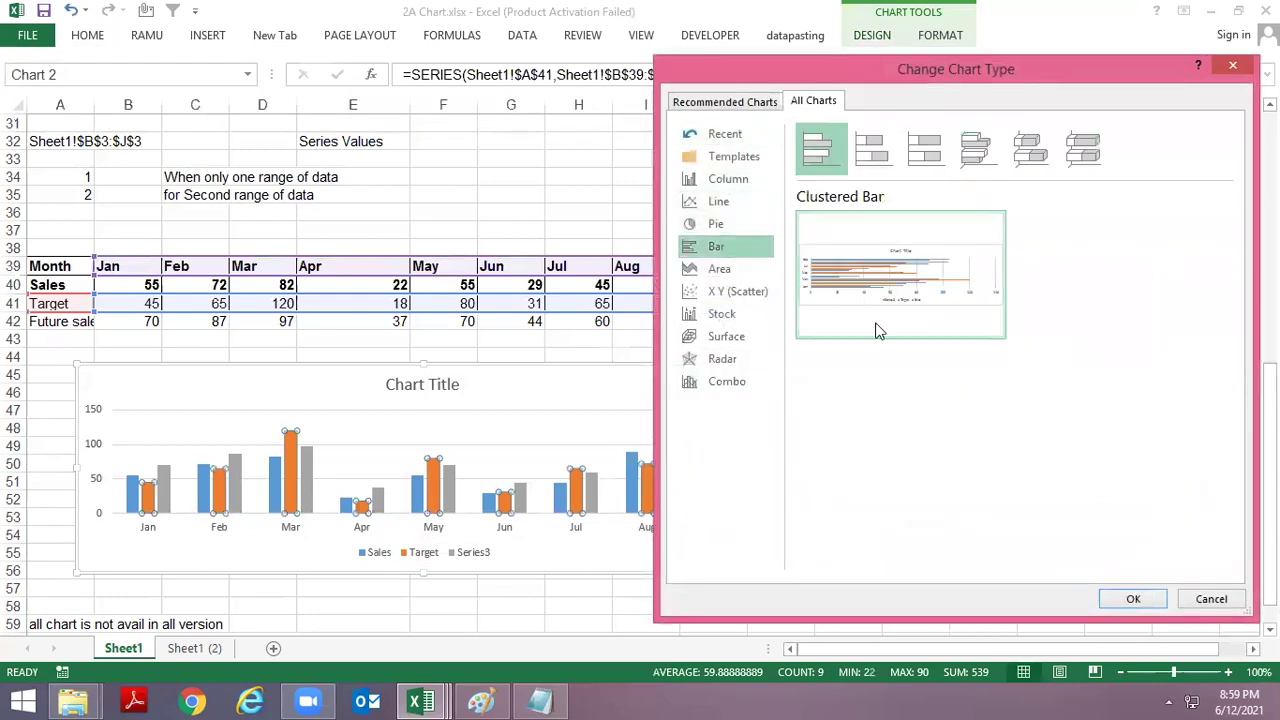
pyautogui.click(1133, 598)
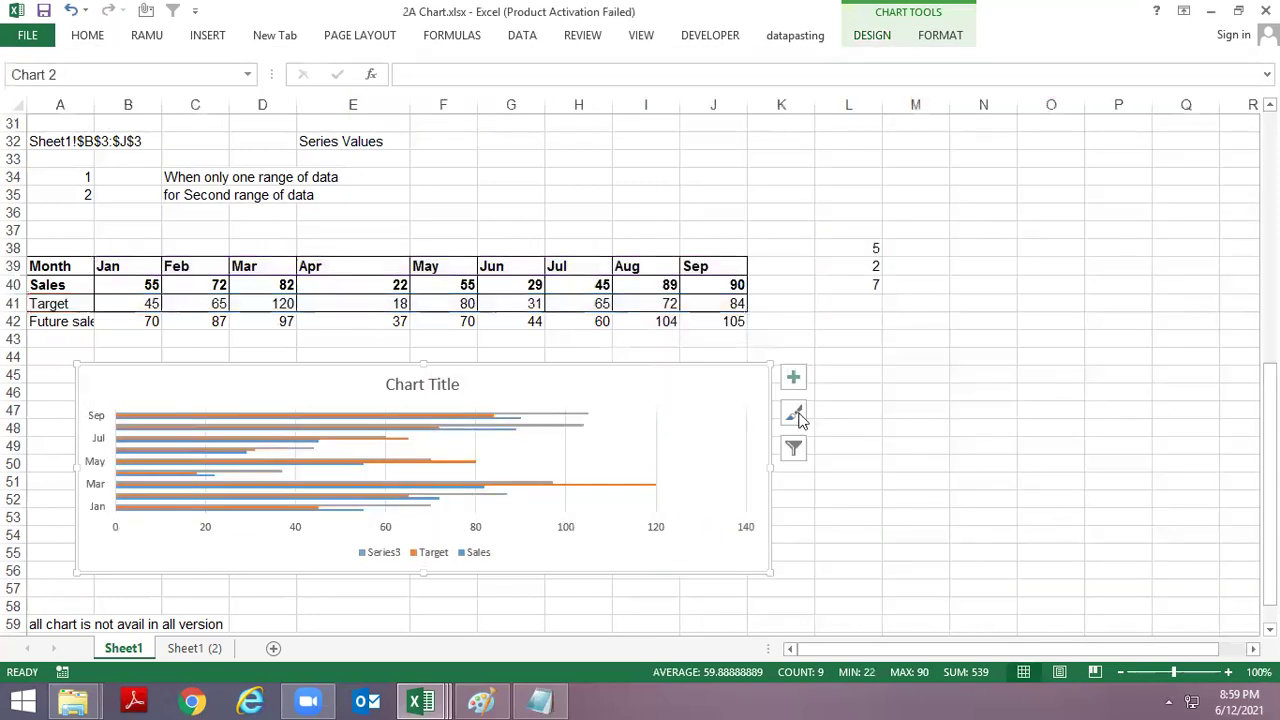
pyautogui.scroll(1, 418, 420)
pyautogui.scroll(1, 412, 418)
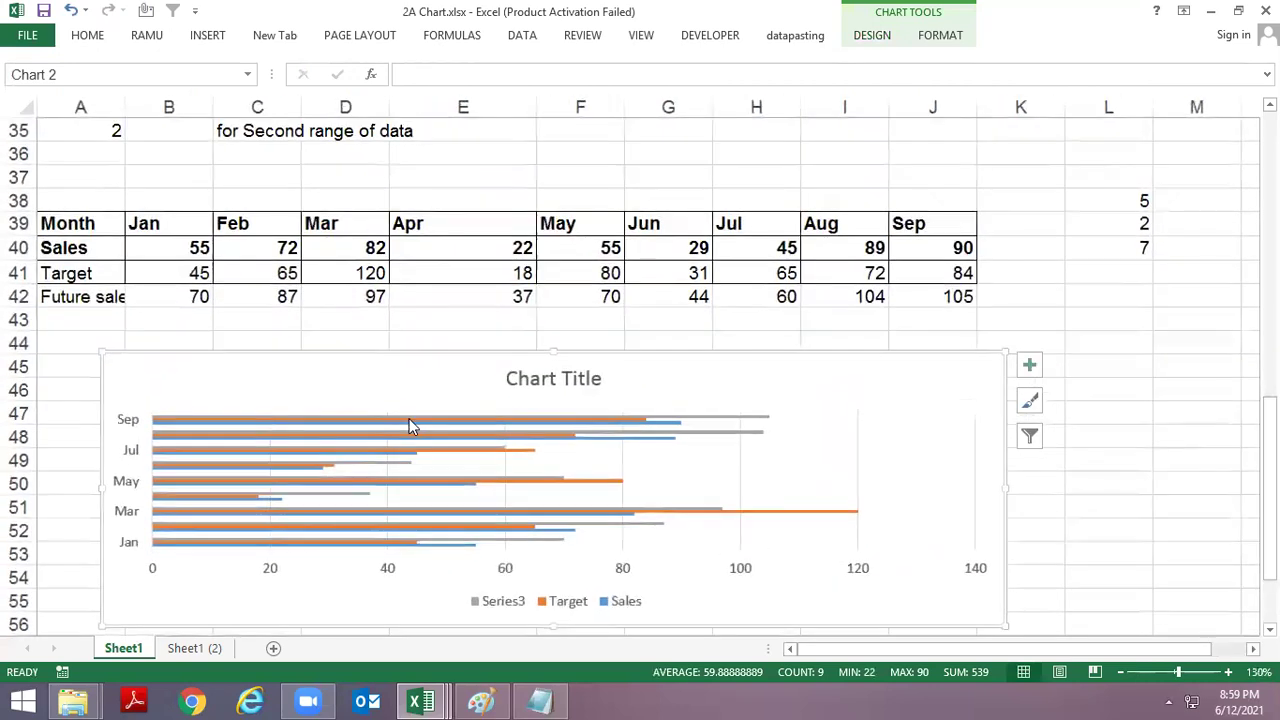
pyautogui.scroll(1, 409, 418)
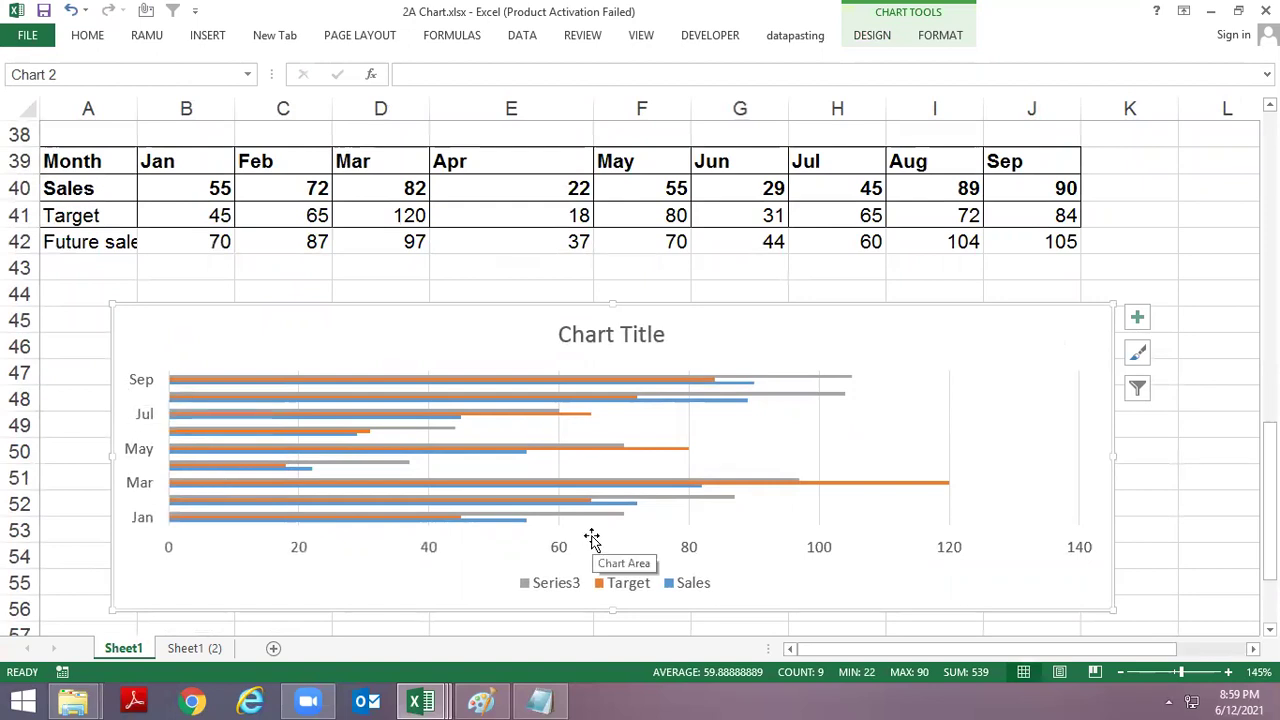
pyautogui.scroll(-1, 547, 478)
pyautogui.scroll(-1, 548, 480)
pyautogui.scroll(-1, 545, 476)
pyautogui.hotkey('ctrl', 'z')
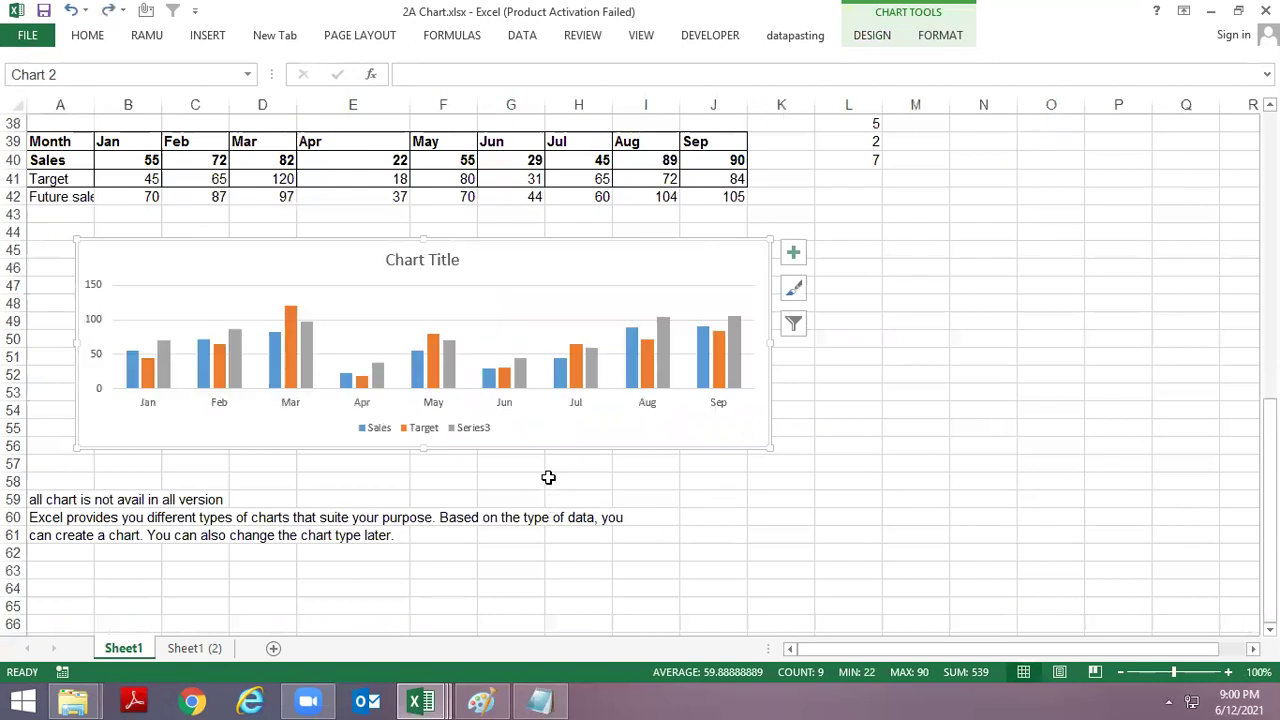
pyautogui.scroll(2, 529, 443)
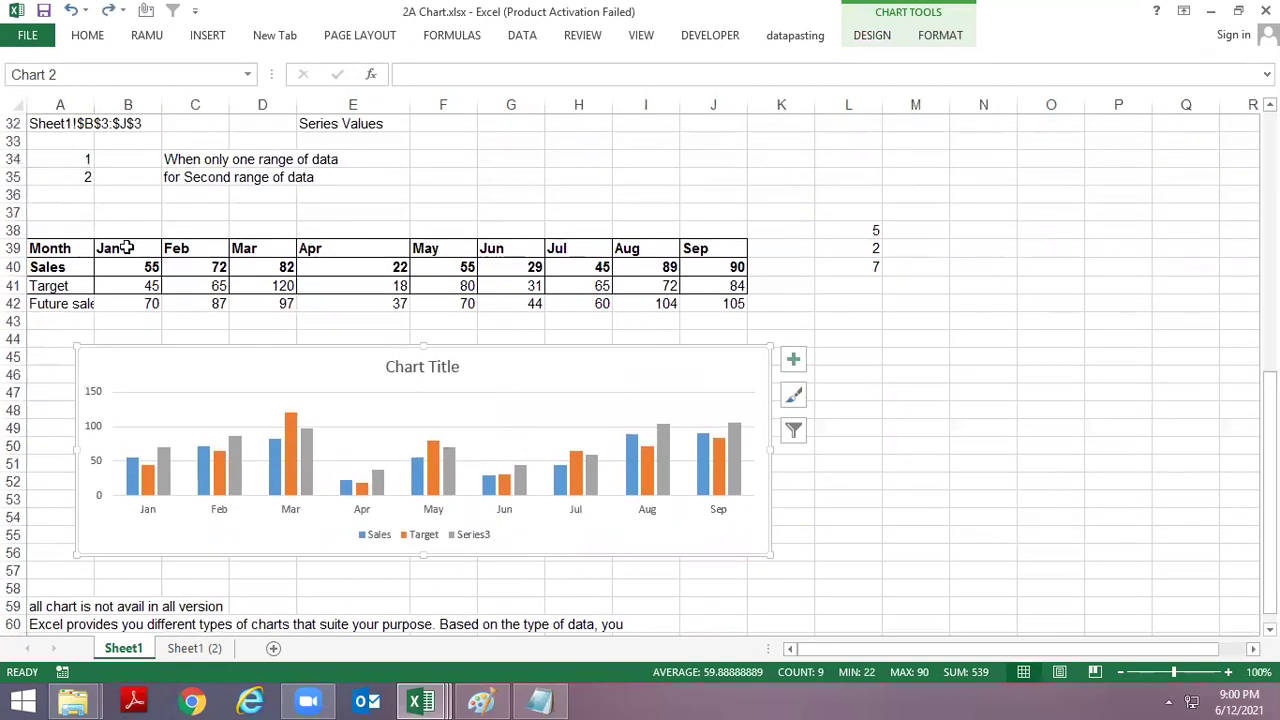
# Step: Change January Sales in B40 to 200 and inspect the chart's value axis
pyautogui.click(102, 266)
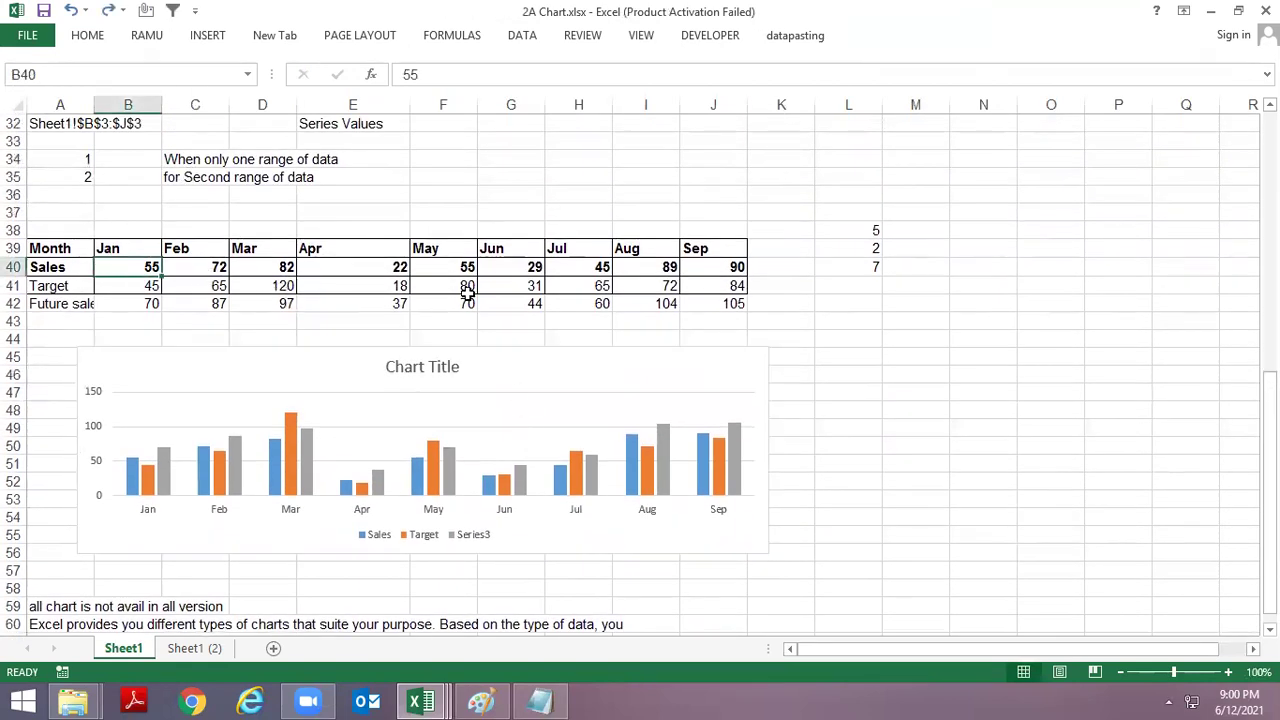
pyautogui.write('200')
pyautogui.press('Return')
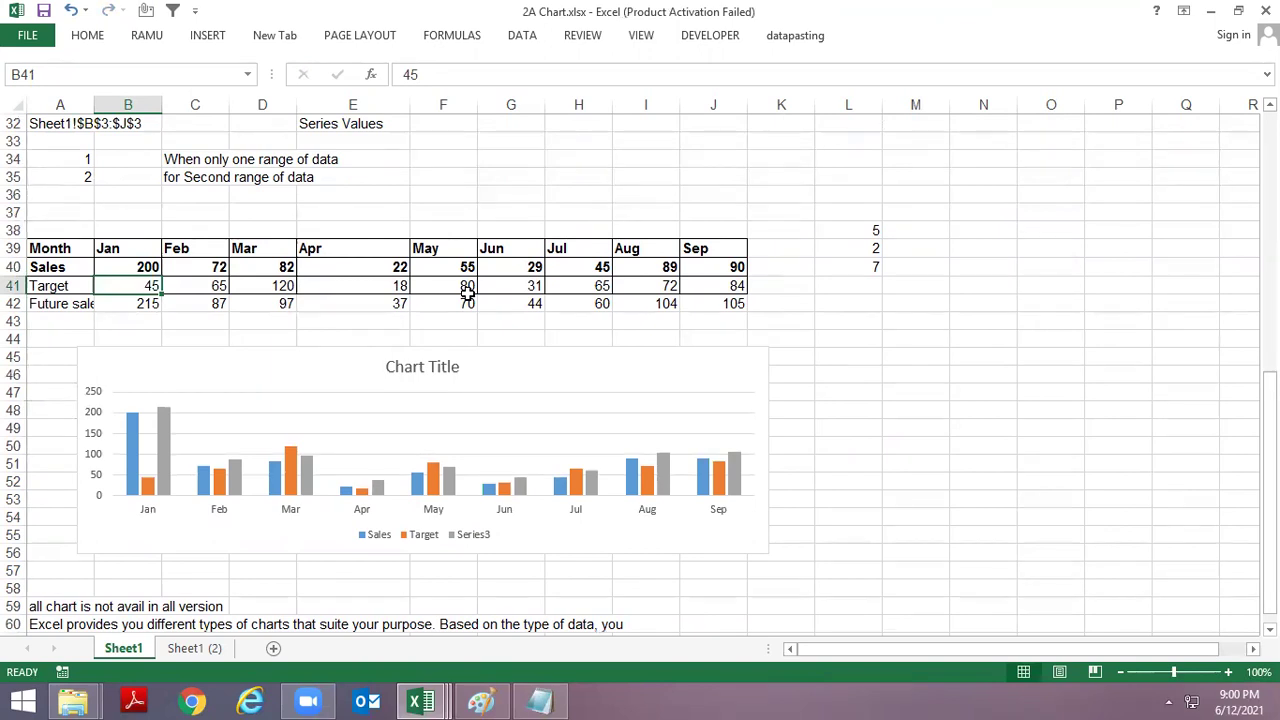
pyautogui.click(90, 396)
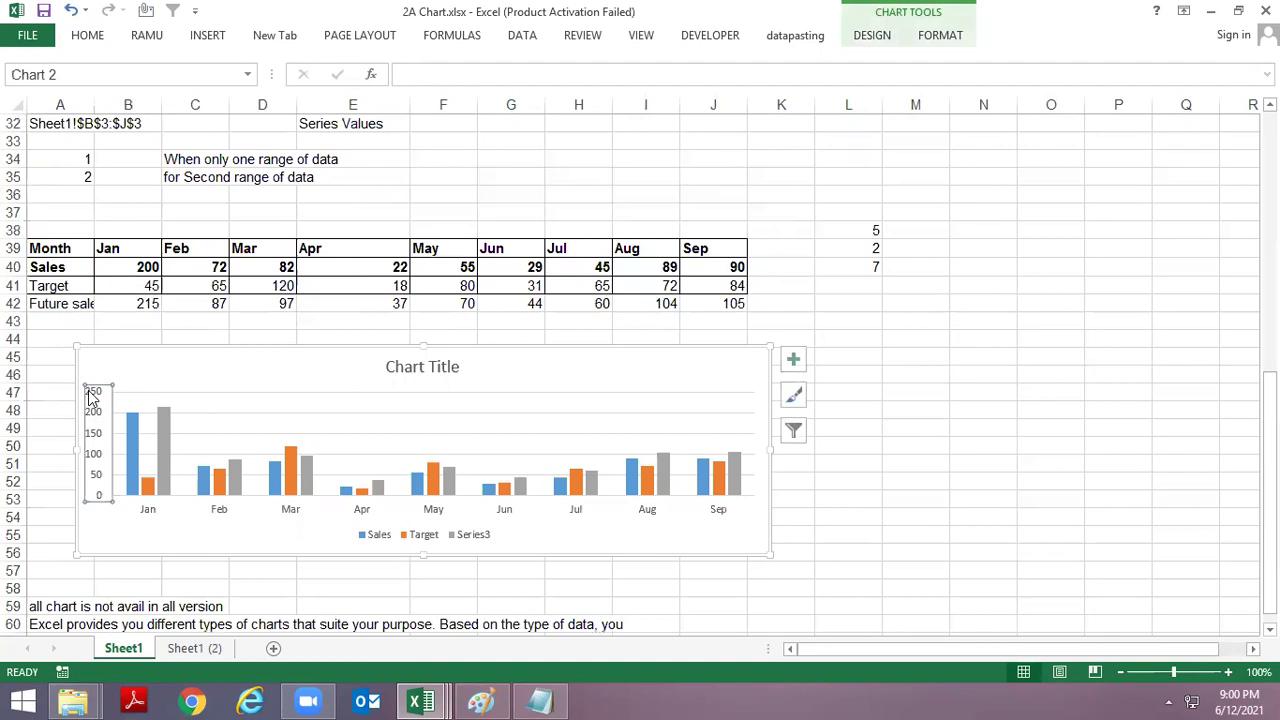
# Step: Change January Sales in B40 to 300, making Jan Future sales 315
pyautogui.click(126, 264)
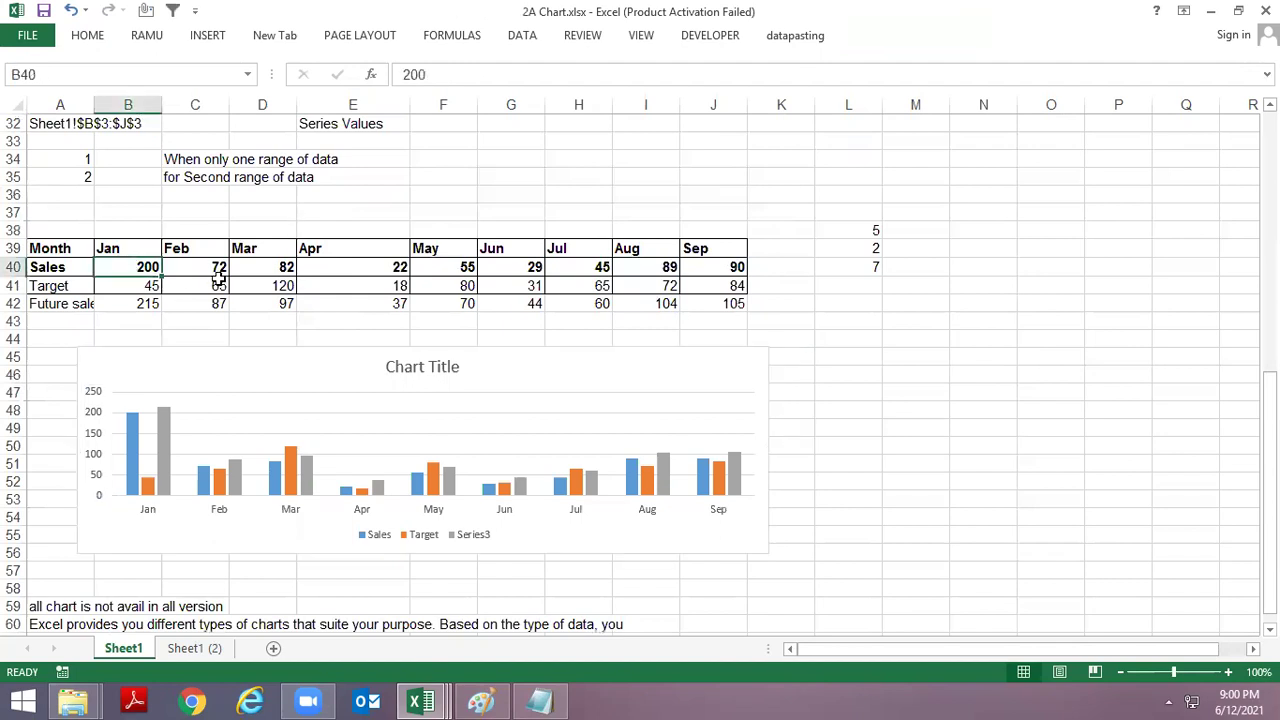
pyautogui.write('25')
pyautogui.press('BackSpace')
pyautogui.press('BackSpace')
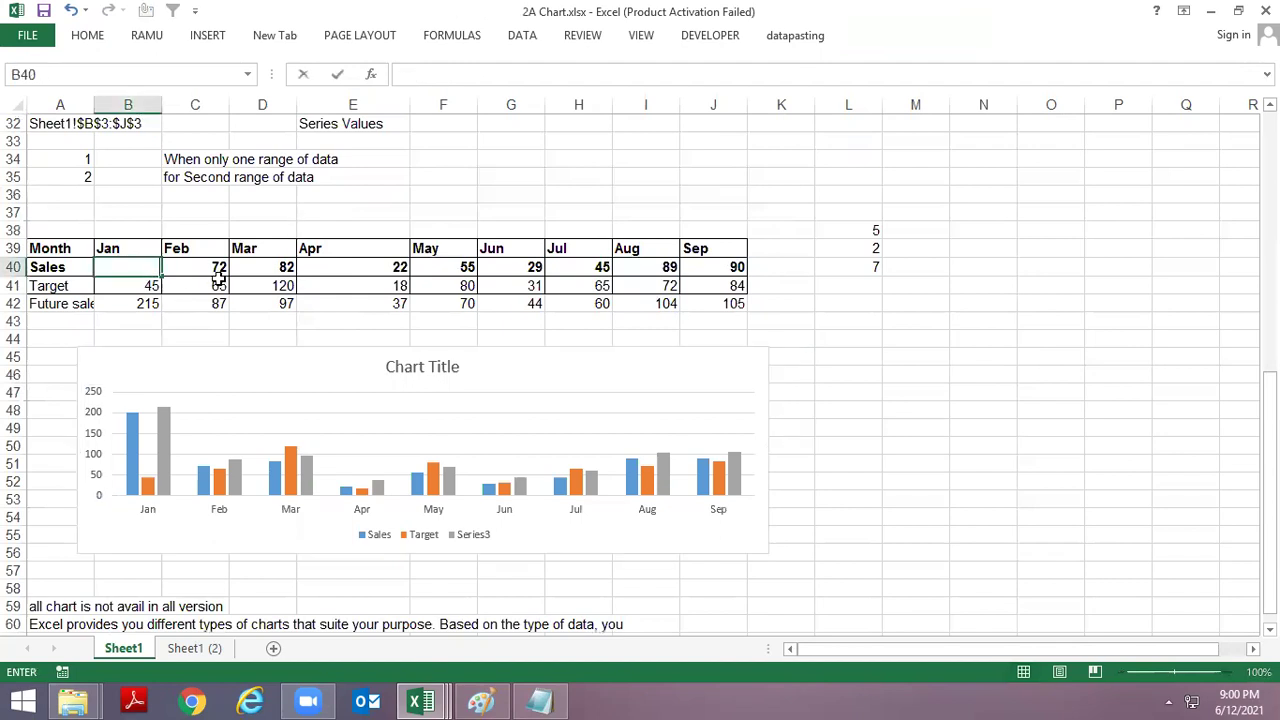
pyautogui.write('300')
pyautogui.press('Return')
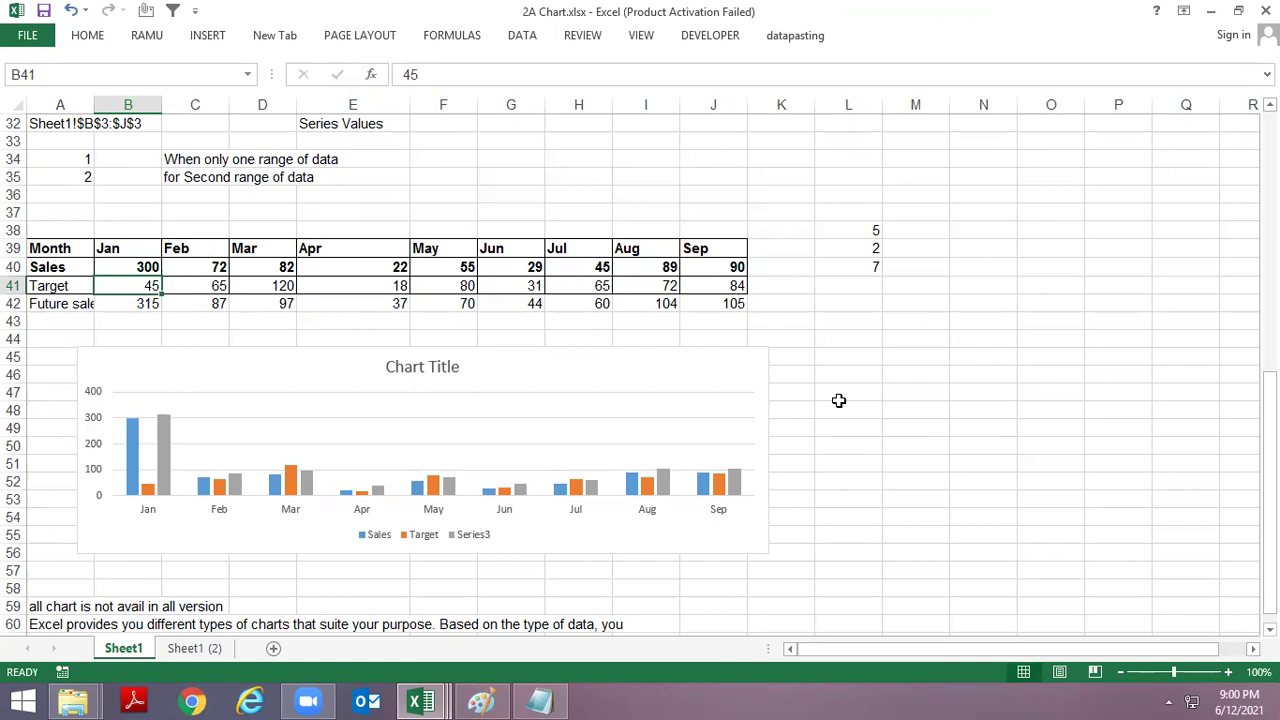
pyautogui.click(1022, 337)
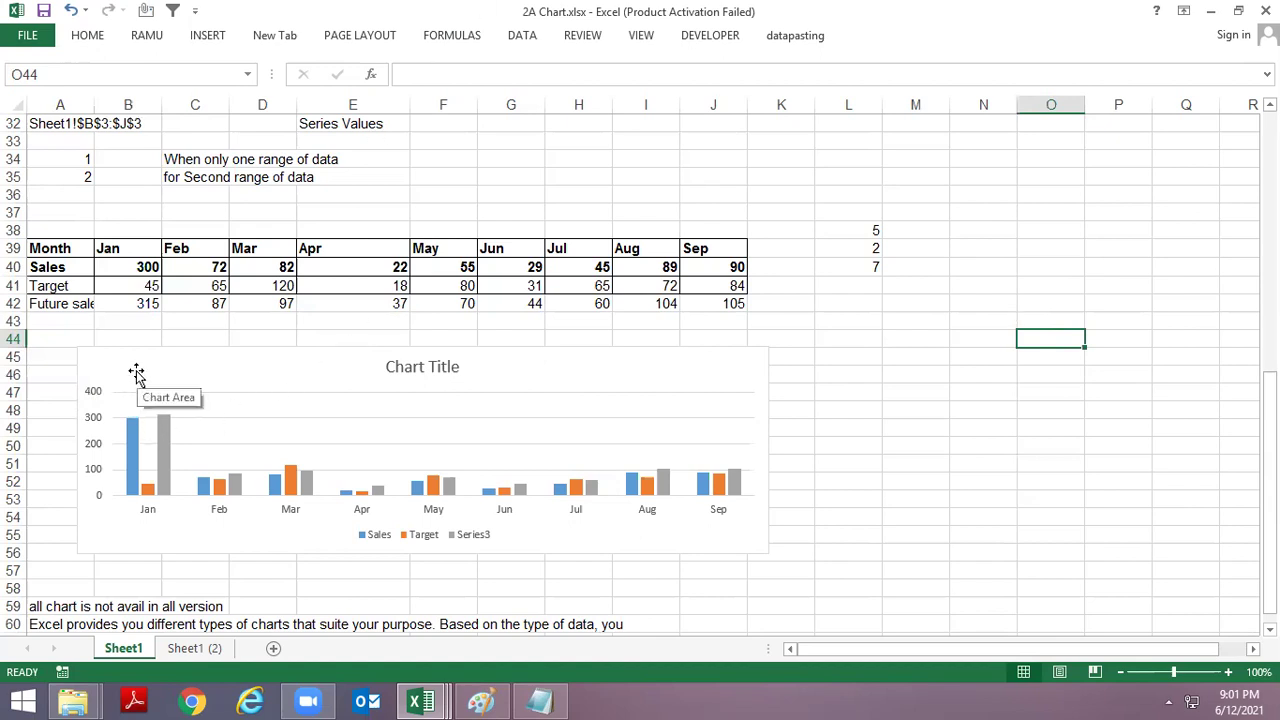
# Step: Add minor gridlines to the chart's vertical value axis
pyautogui.rightClick(98, 391)
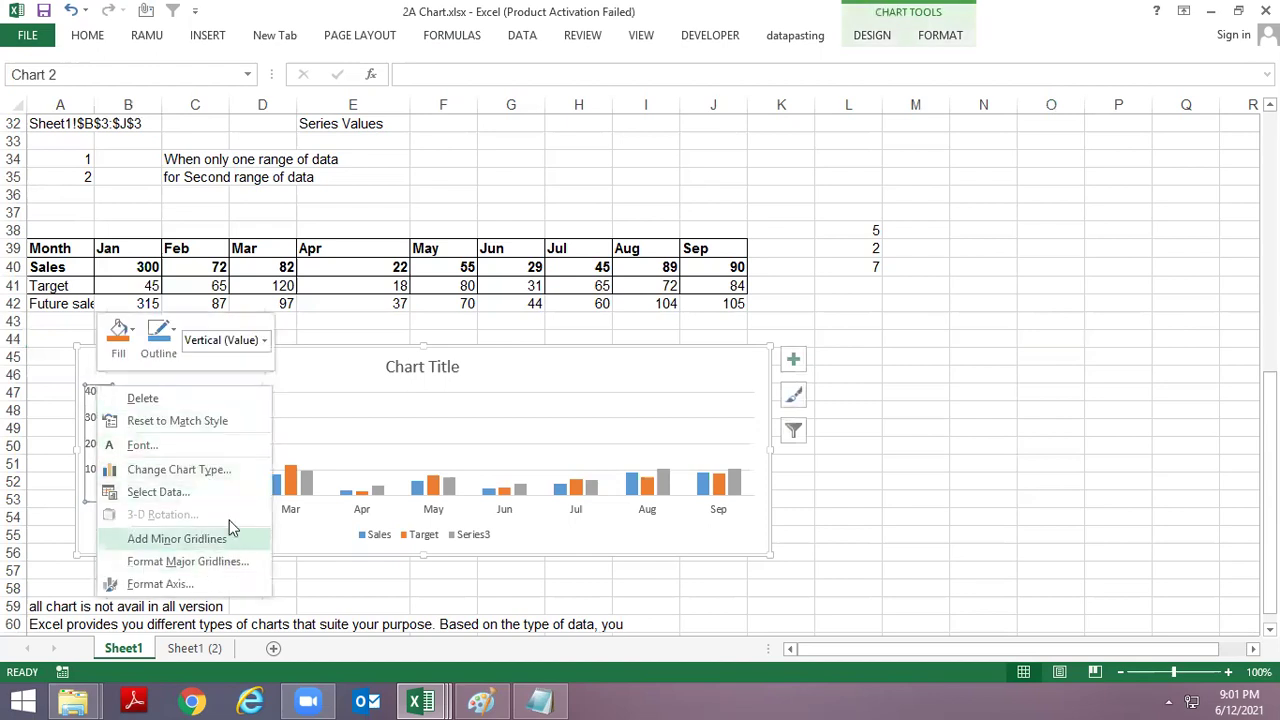
pyautogui.click(98, 393)
pyautogui.click(98, 393)
pyautogui.rightClick(98, 393)
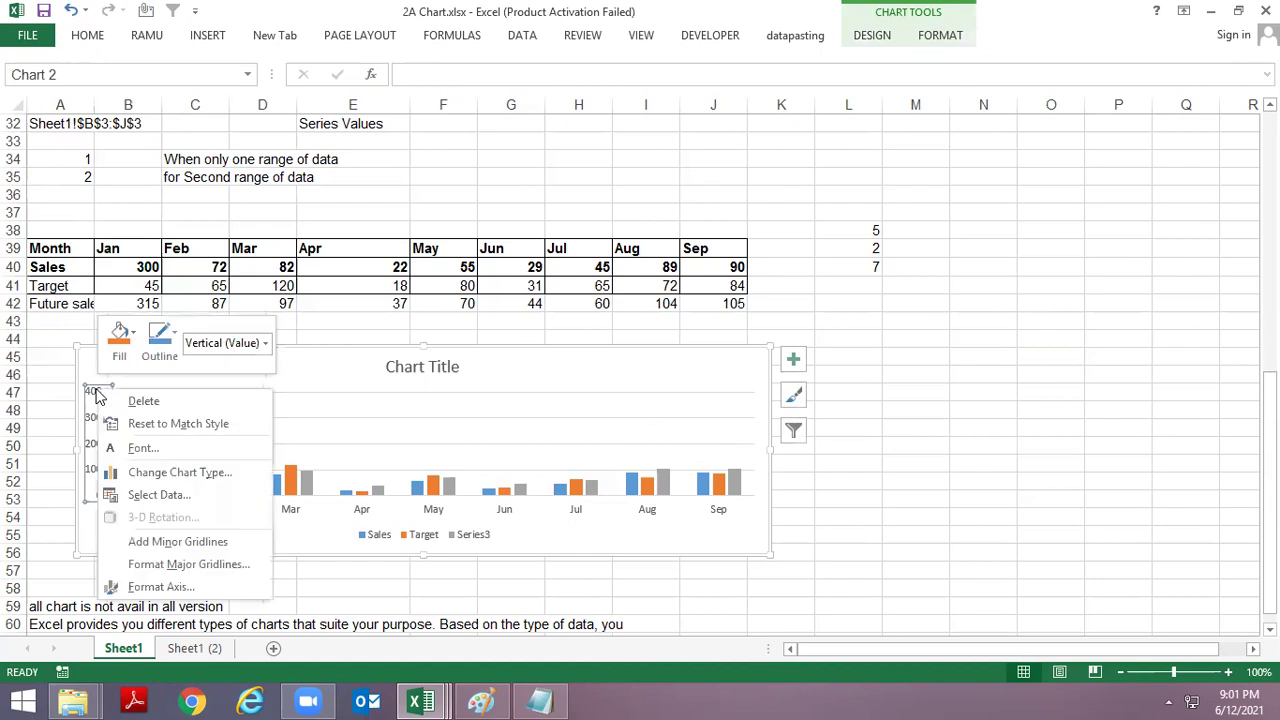
pyautogui.click(206, 542)
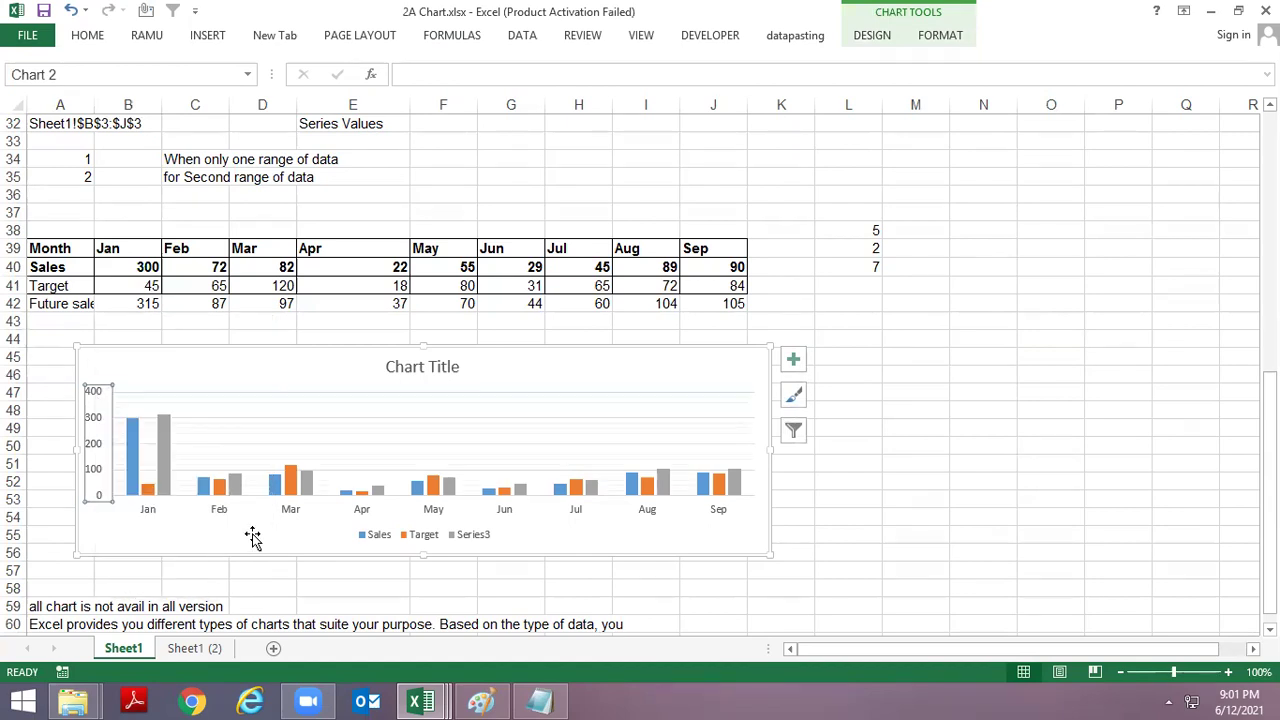
# Step: Change the vertical axis maximum from 400 to 300 in the axis formatting settings
pyautogui.rightClick(90, 390)
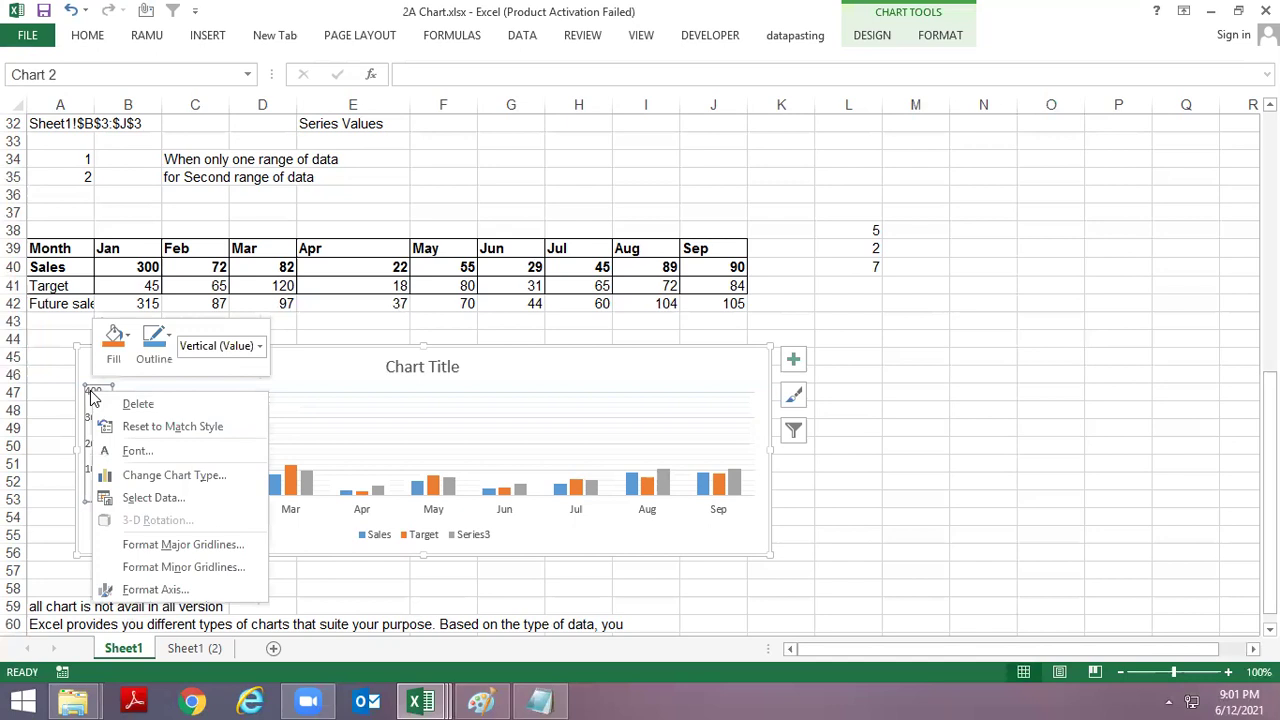
pyautogui.click(160, 589)
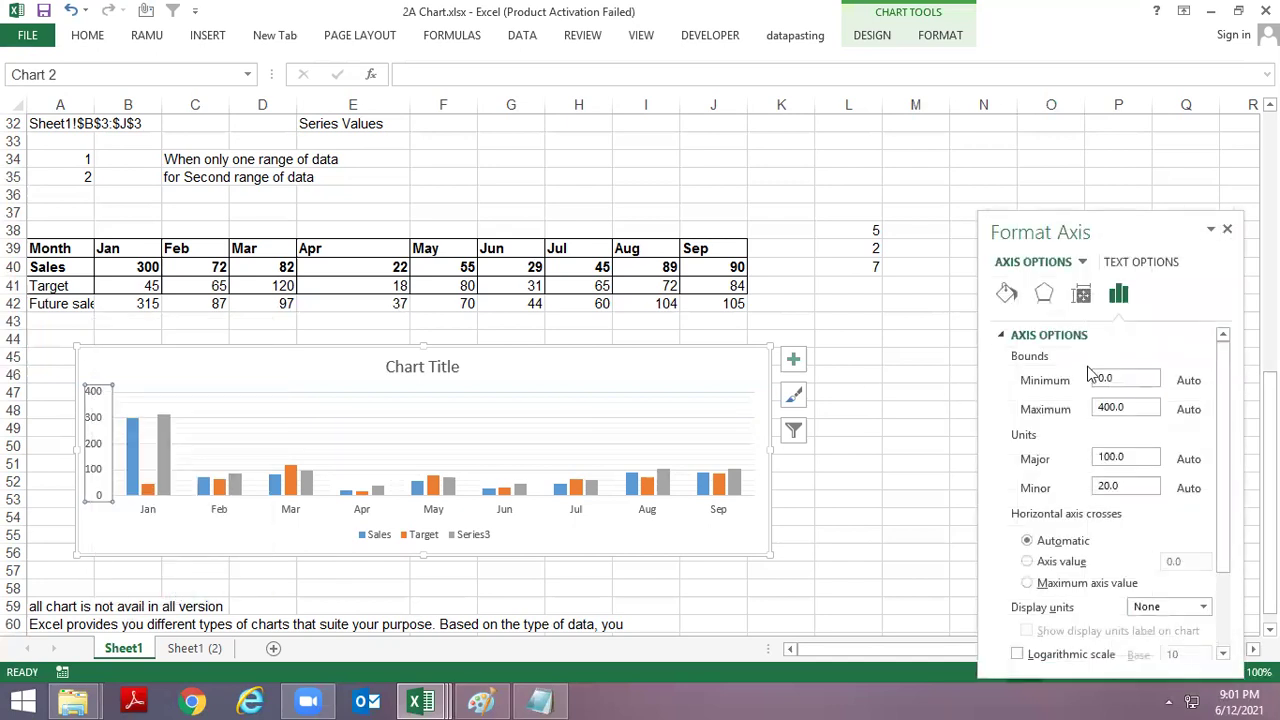
pyautogui.click(1122, 408)
pyautogui.write('300')
pyautogui.press('Return')
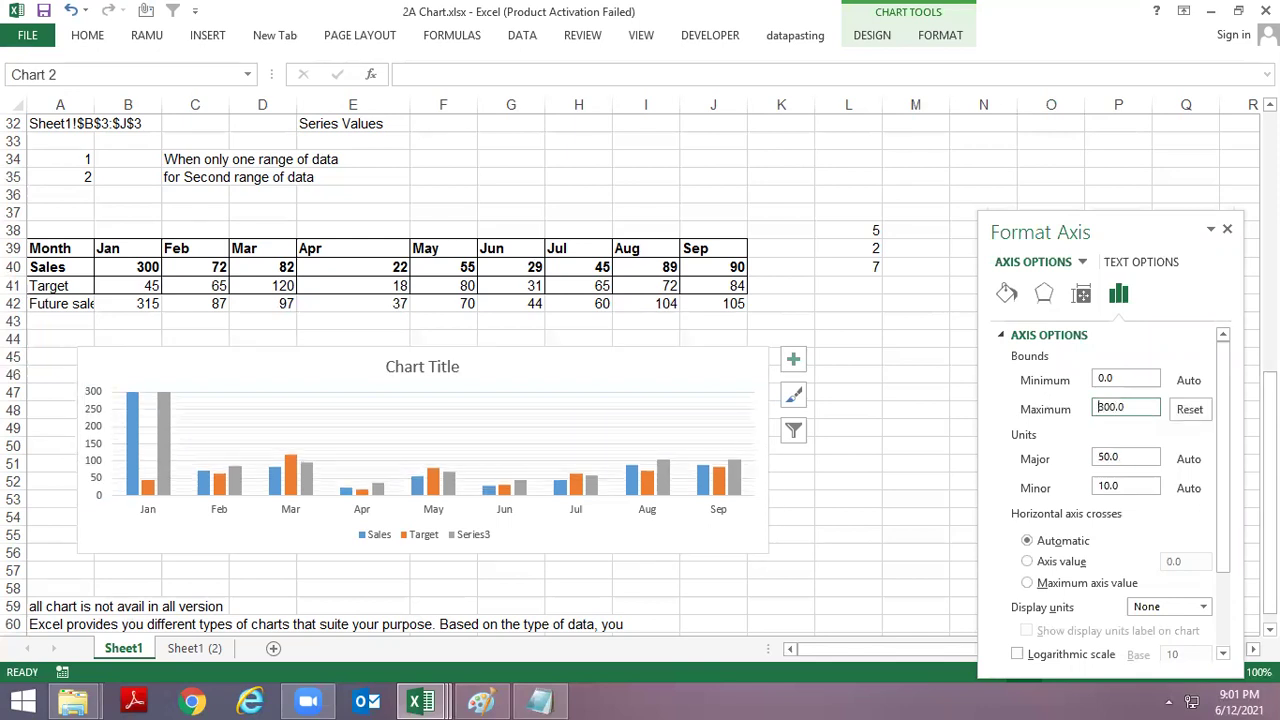
pyautogui.click(917, 297)
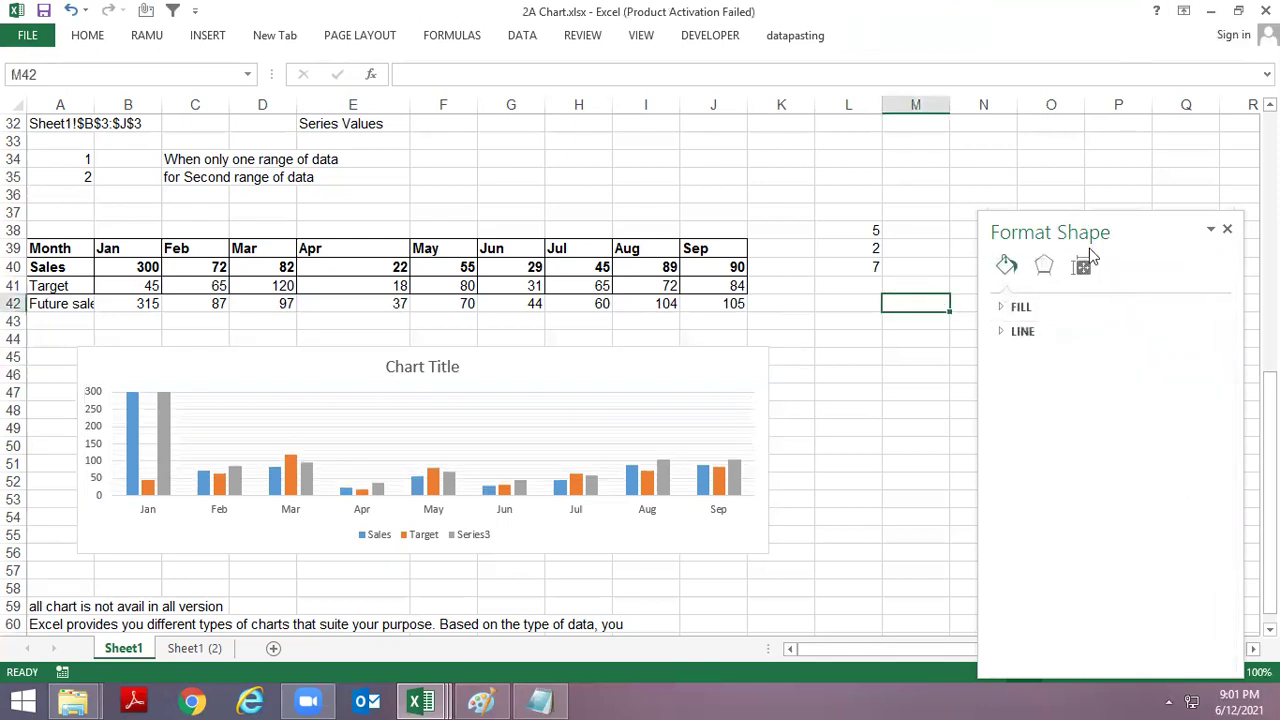
pyautogui.click(1228, 232)
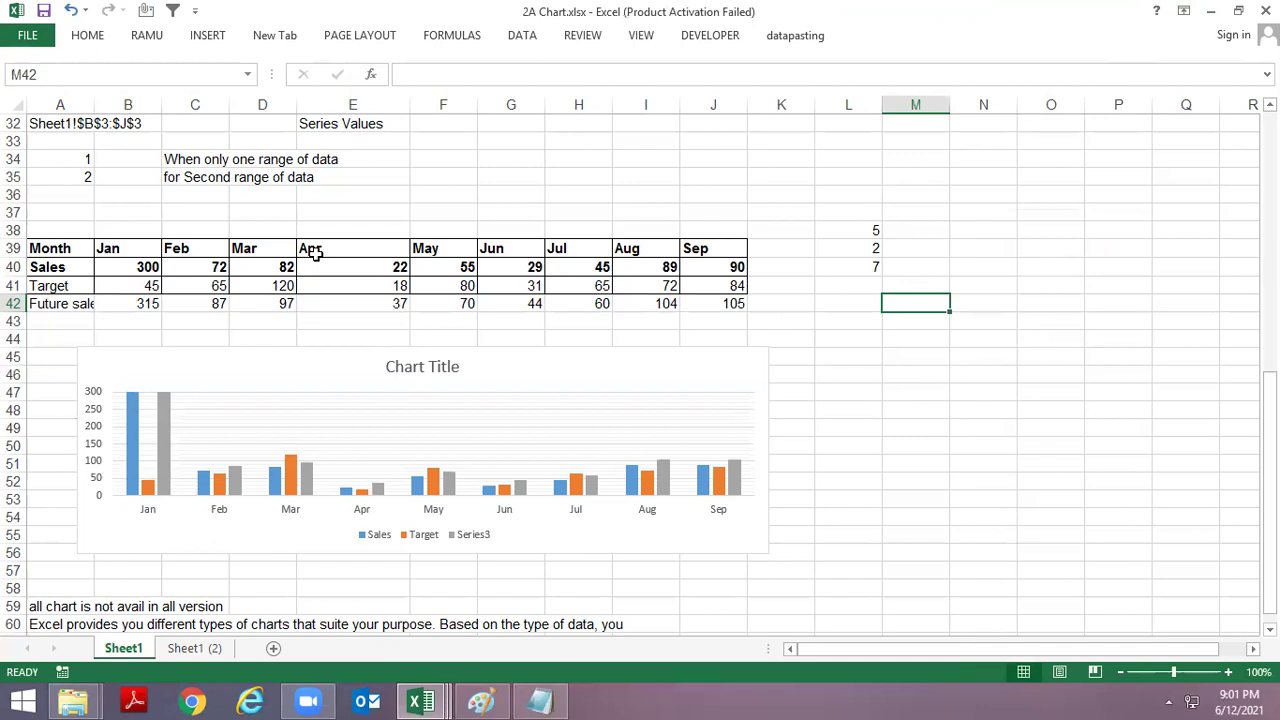
pyautogui.scroll(-5, 200, 385)
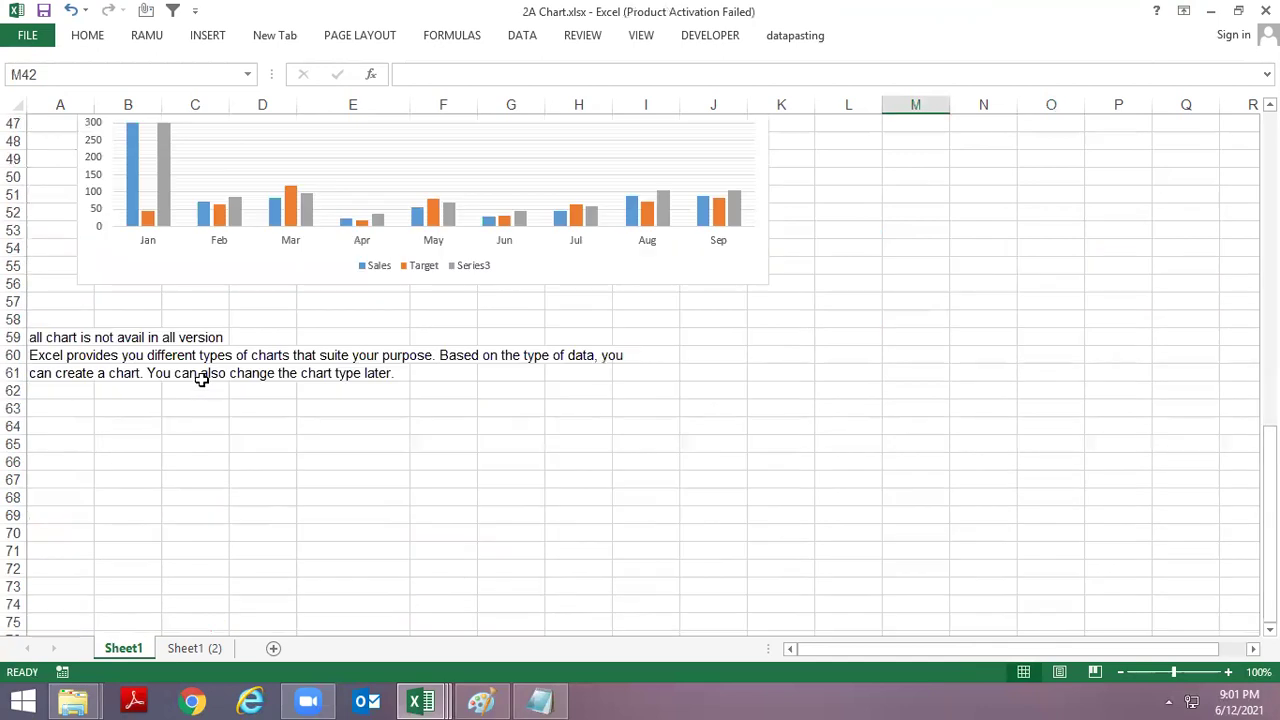
pyautogui.scroll(-5, 198, 367)
pyautogui.hotkey('alt', 'space')
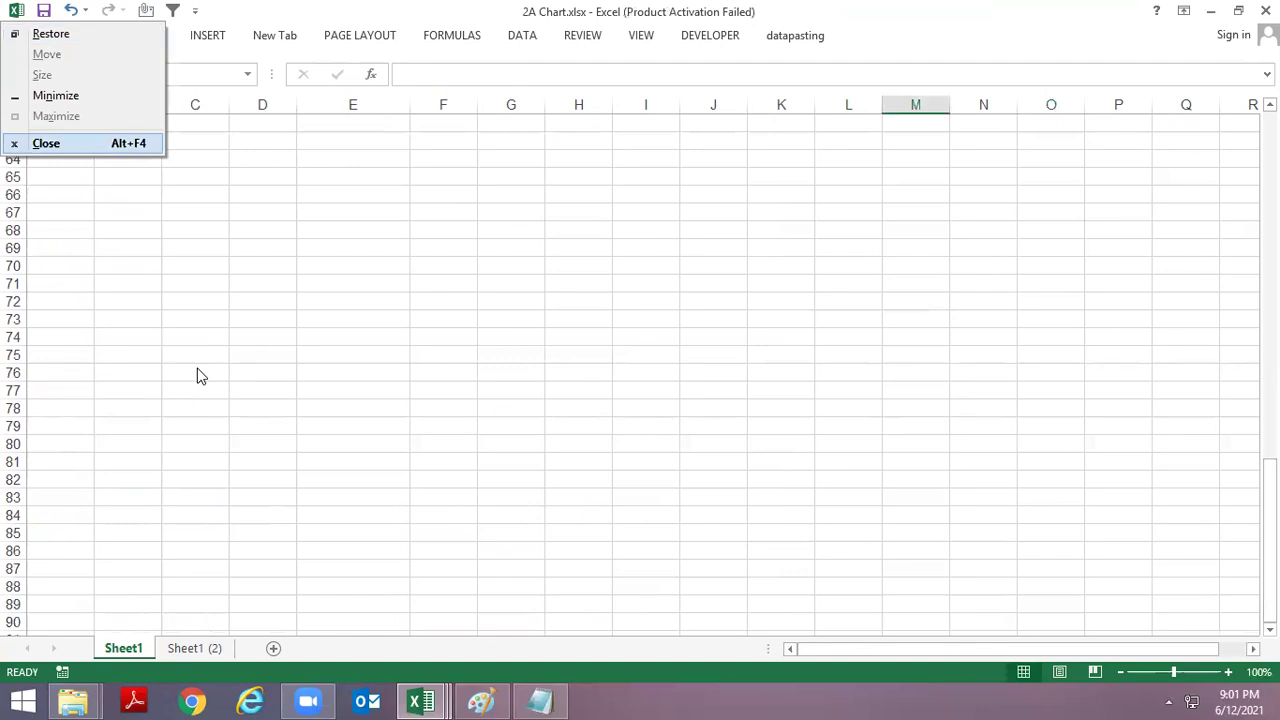
pyautogui.press('Escape')
pyautogui.scroll(10, 198, 372)
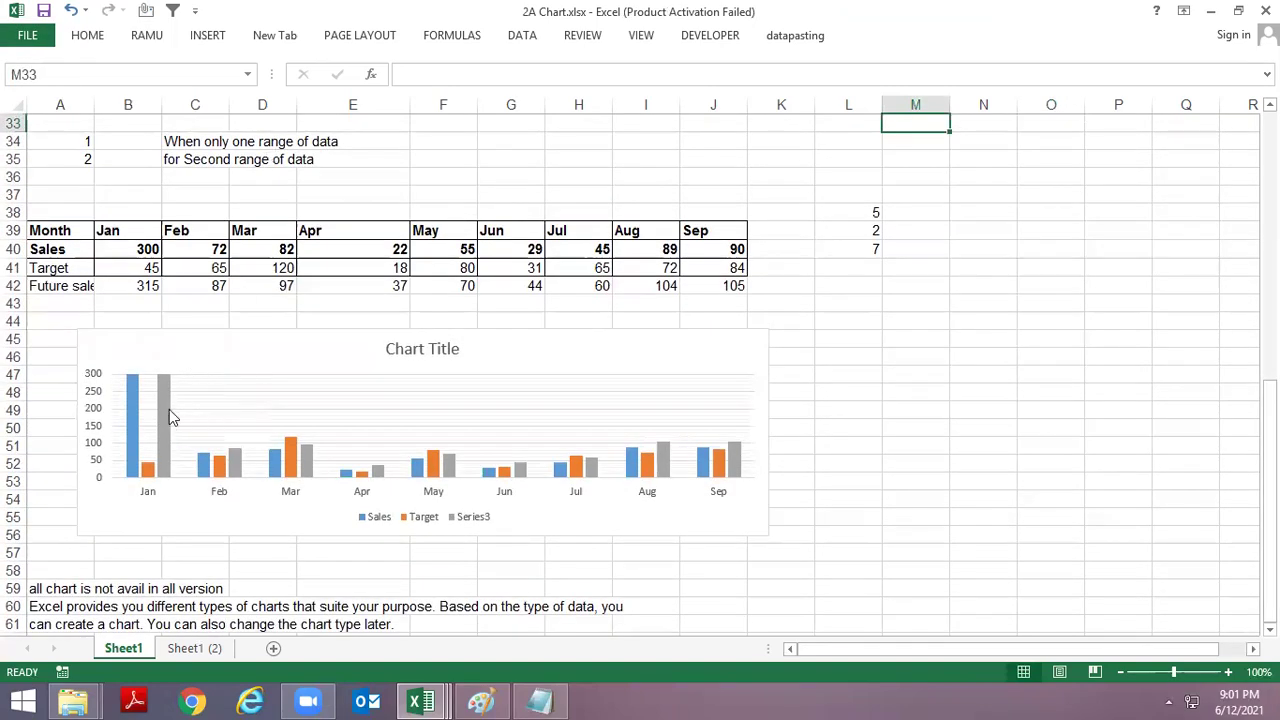
# Step: Add value labels to the grey Series3 bars, showing 87 for Feb through 105 for Sep
pyautogui.click(166, 407)
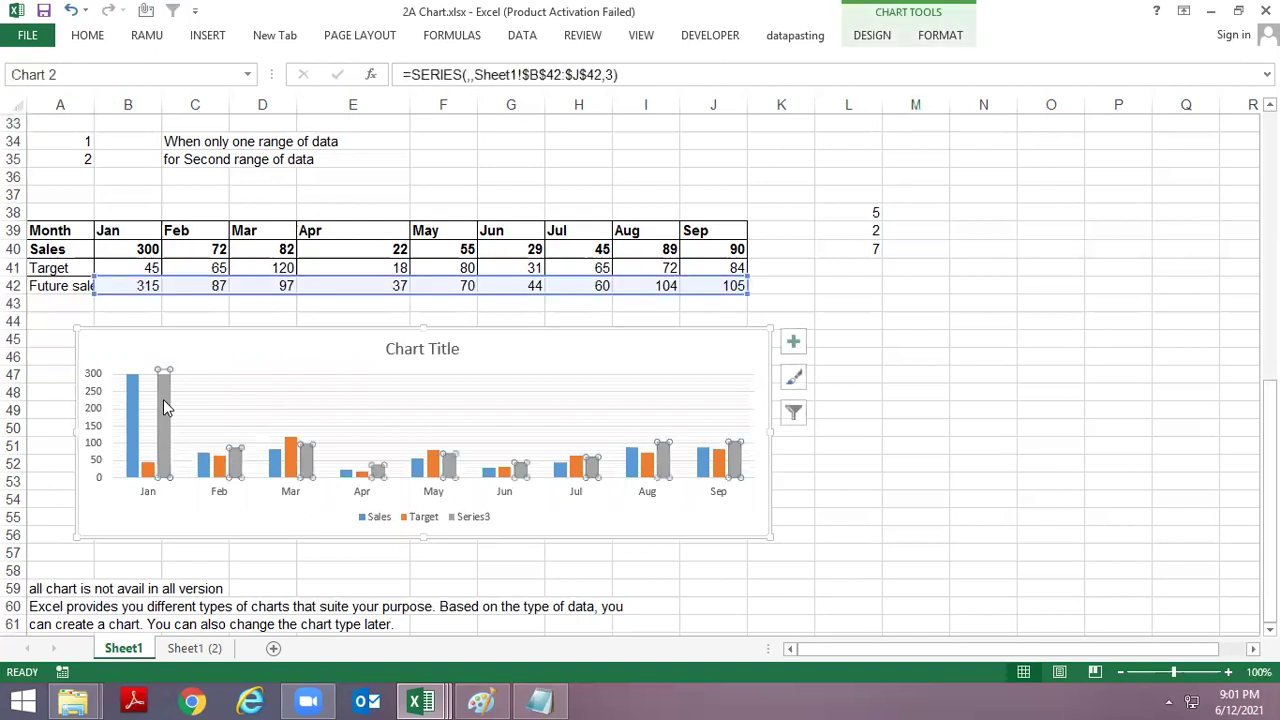
pyautogui.rightClick(163, 399)
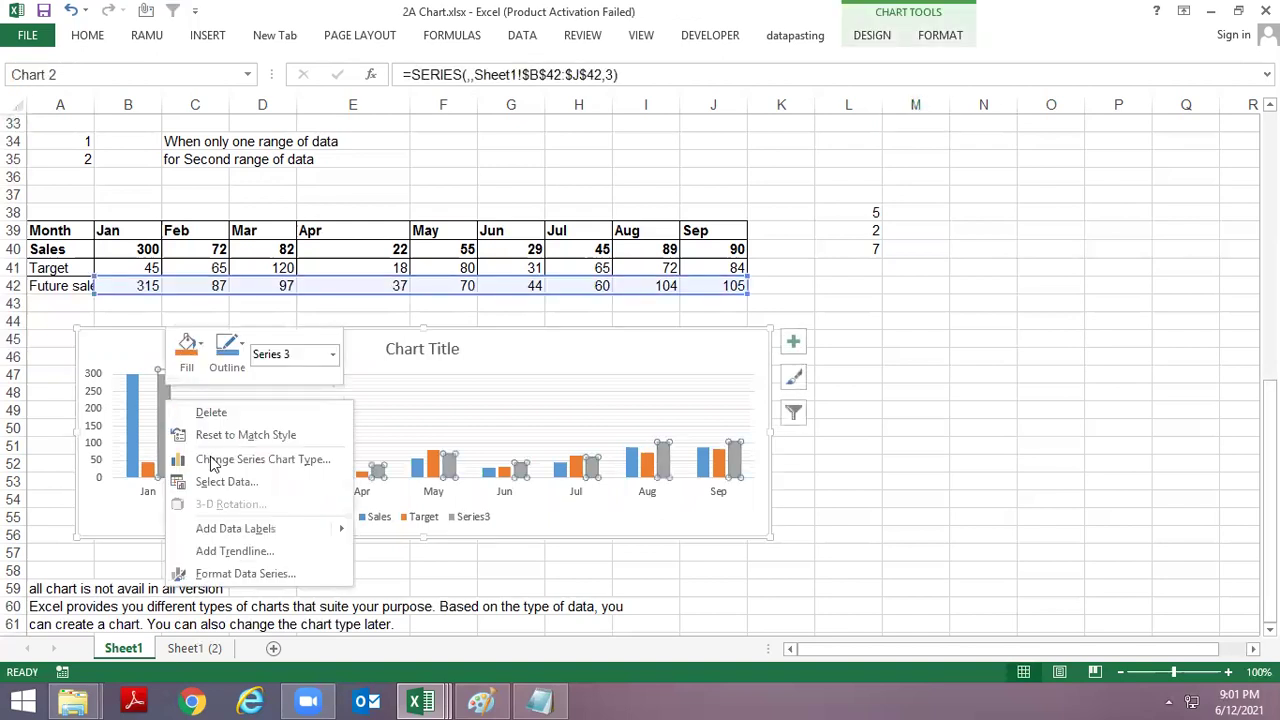
pyautogui.moveTo(280, 535)
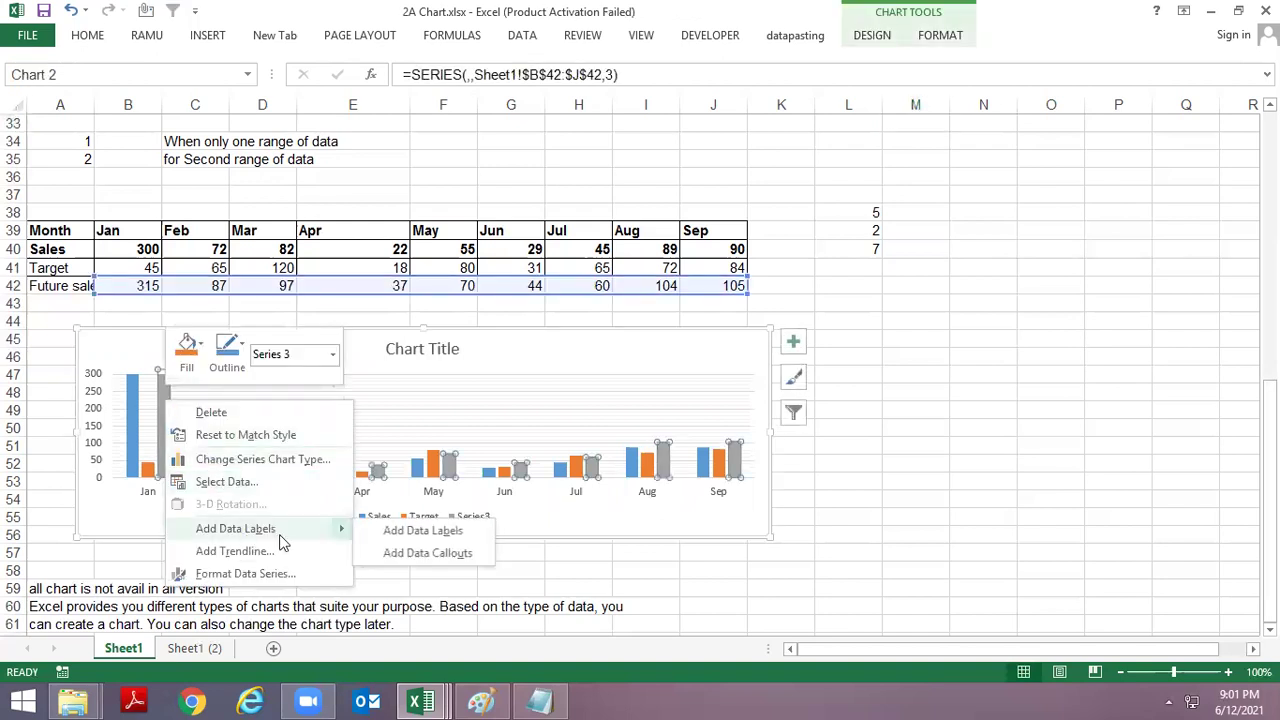
pyautogui.click(440, 531)
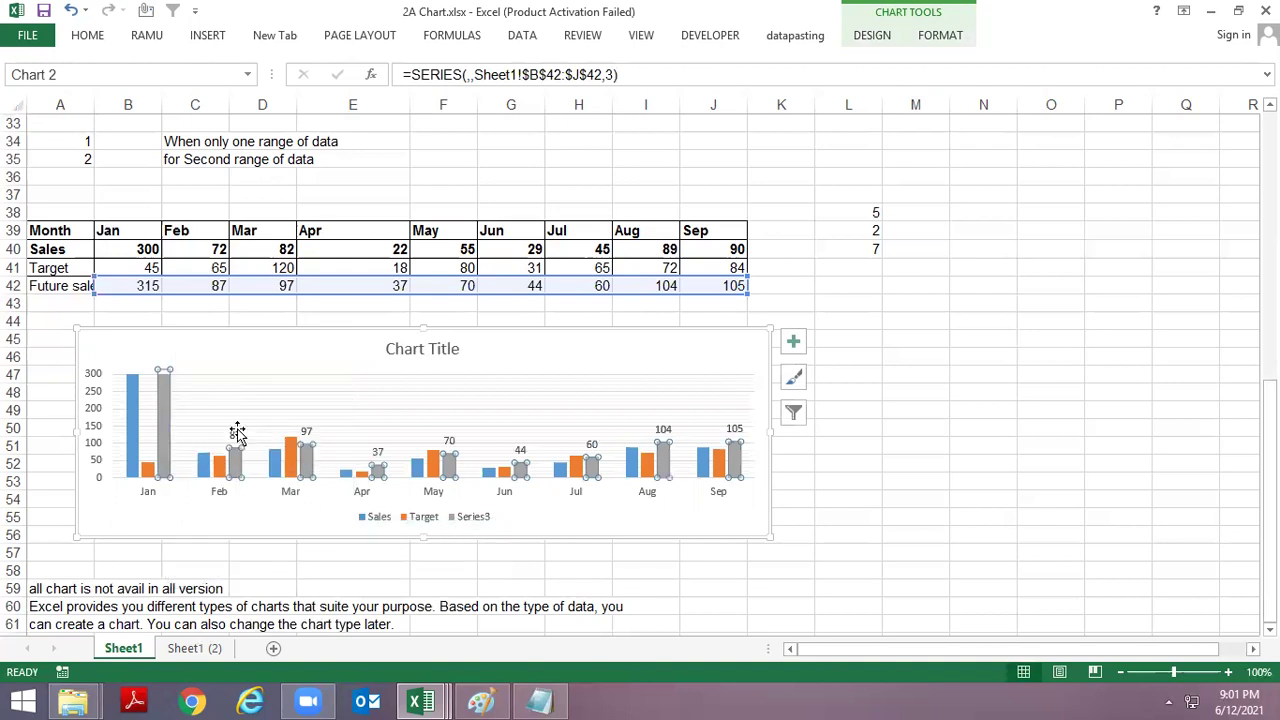
# Step: Inspect the Series3 data label options without changing them, then reselect the Series3 bars
pyautogui.rightClick(236, 437)
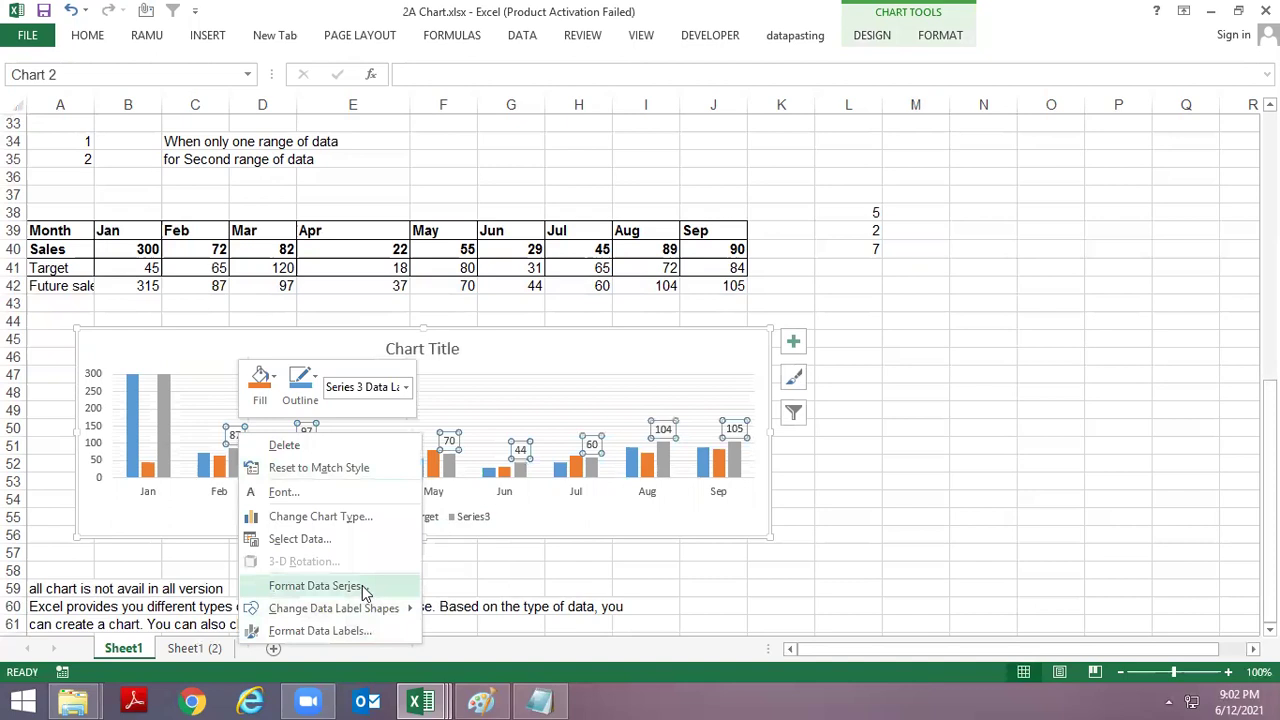
pyautogui.click(233, 533)
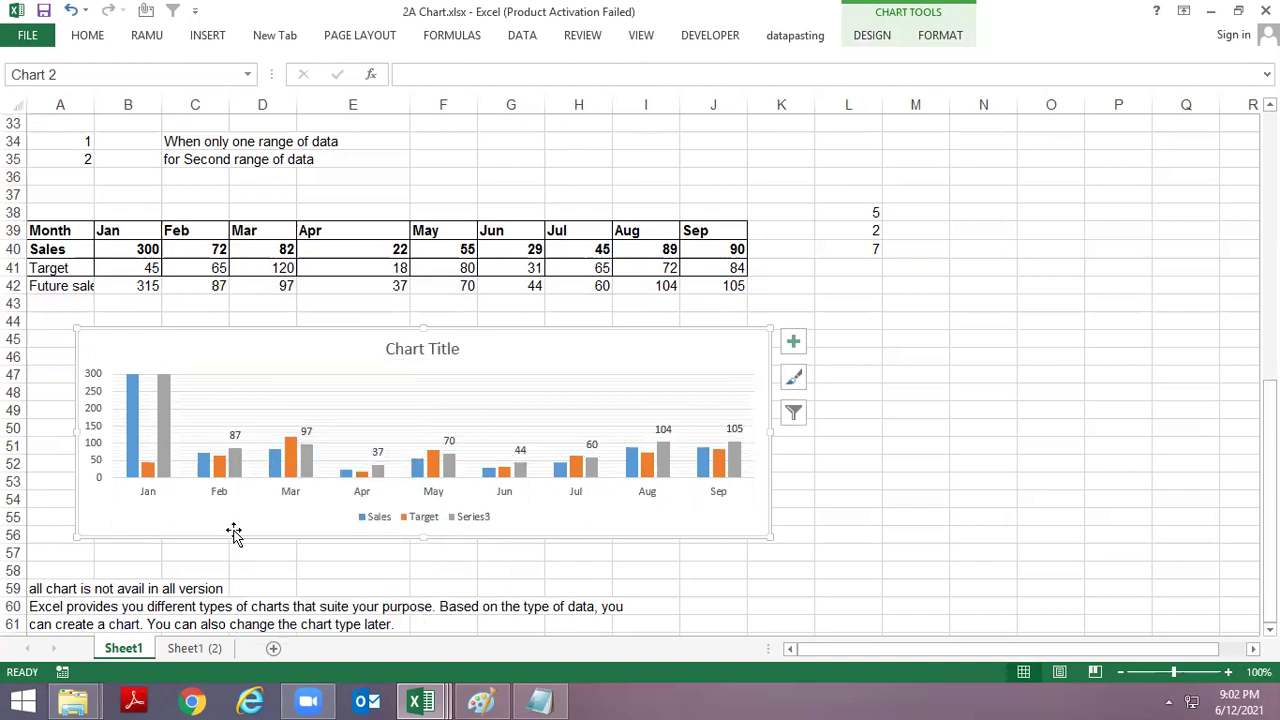
pyautogui.click(237, 446)
pyautogui.rightClick(237, 446)
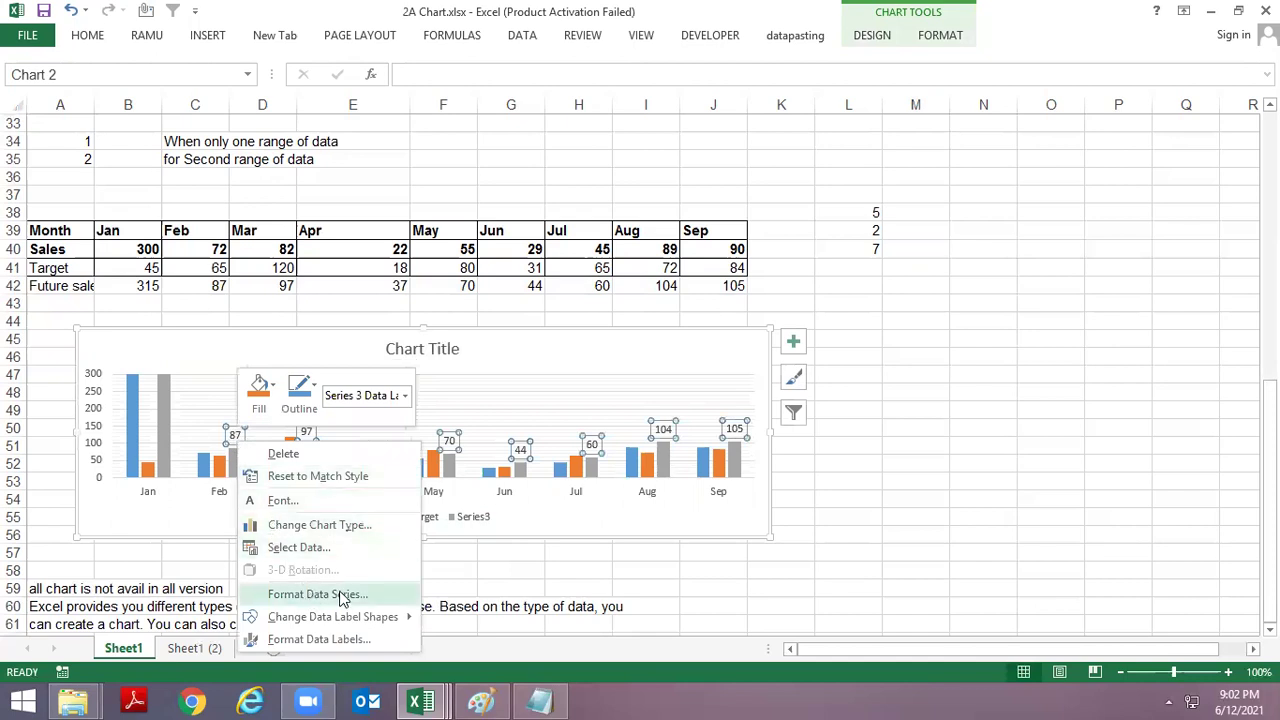
pyautogui.press('Escape')
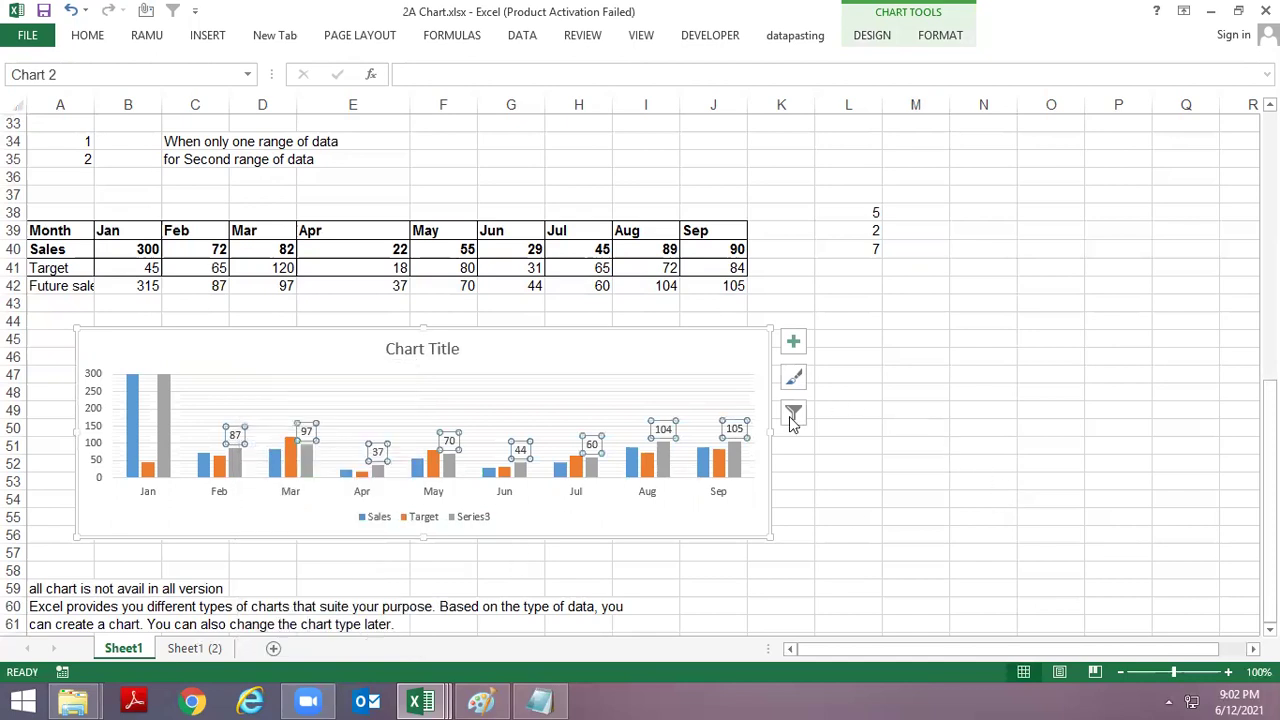
pyautogui.click(910, 444)
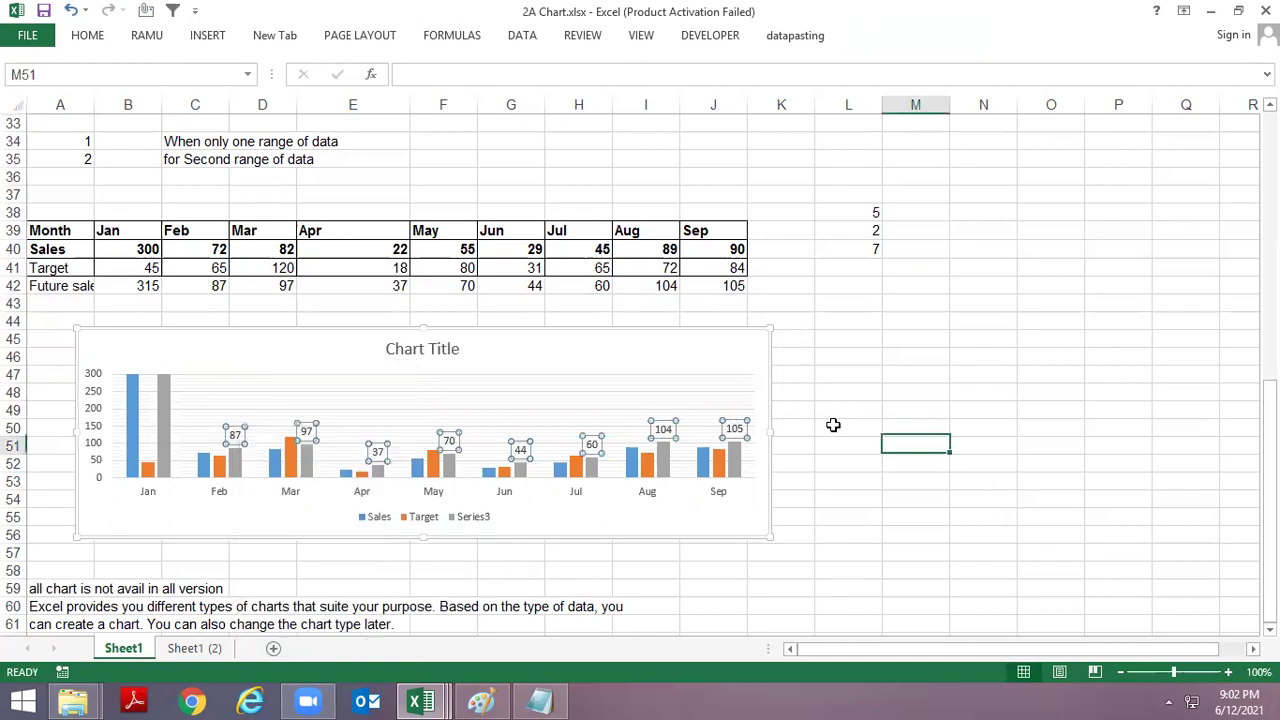
pyautogui.click(662, 448)
pyautogui.click(662, 448)
pyautogui.rightClick(662, 448)
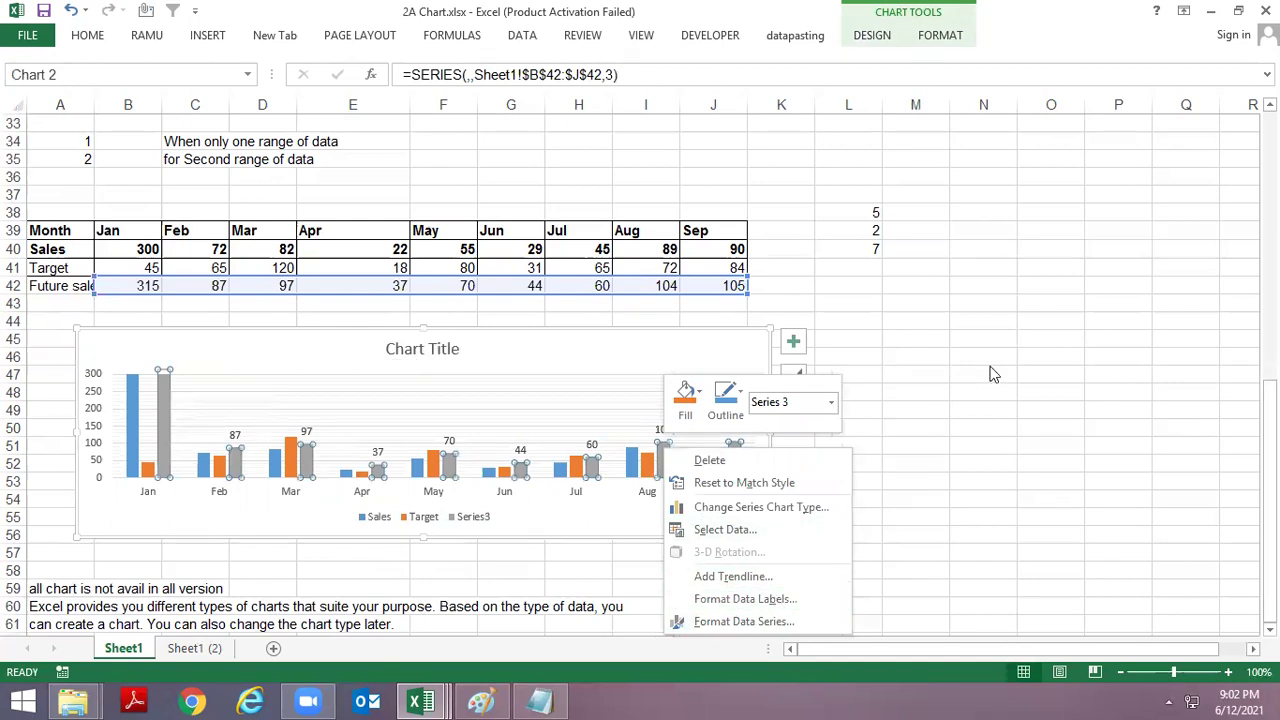
# Step: Add plain value labels to the Series3 bars
pyautogui.click(995, 372)
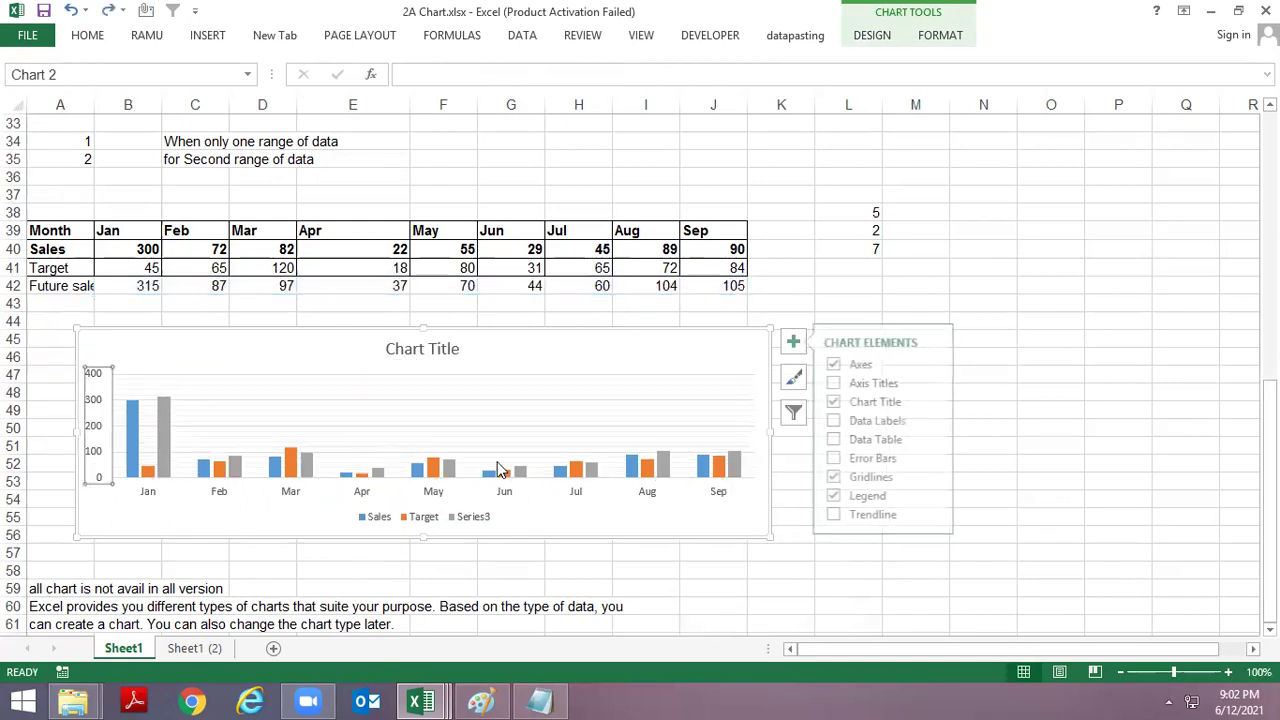
pyautogui.rightClick(597, 469)
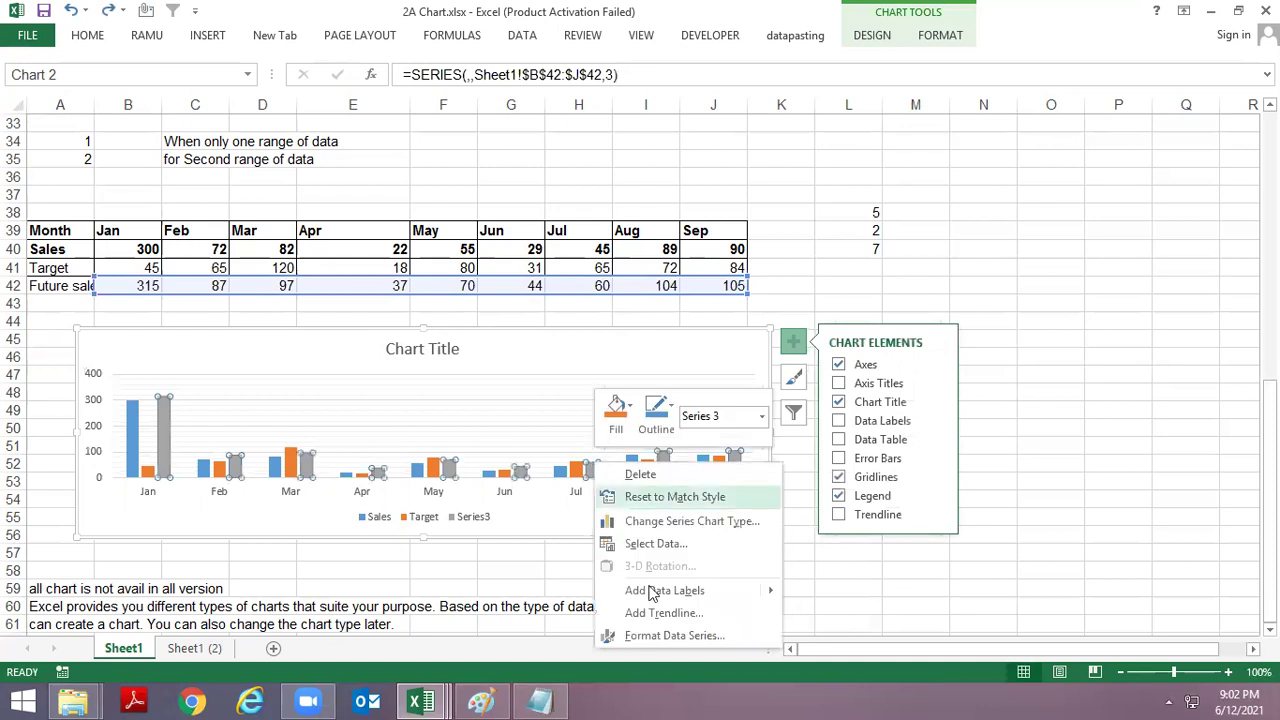
pyautogui.moveTo(660, 592)
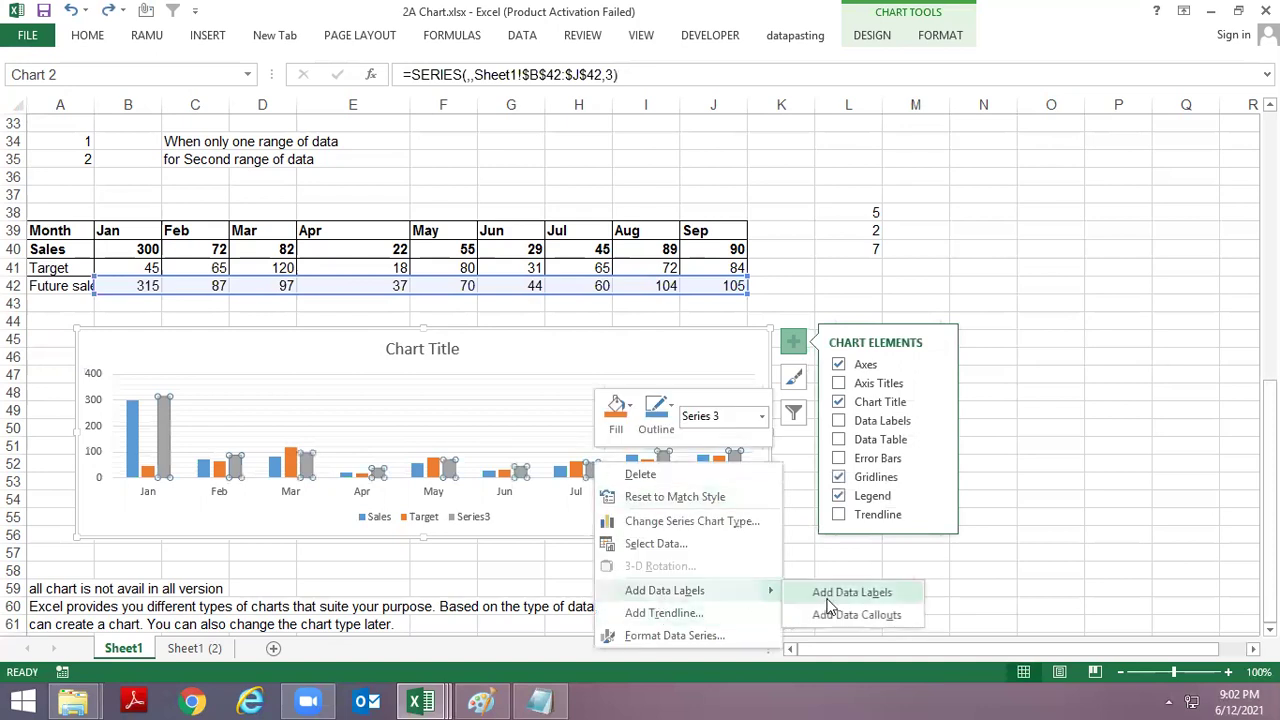
pyautogui.click(827, 597)
# Step: Switch the Series3 labels to data callouts showing month and value, like 'Jan, 315'
pyautogui.rightClick(666, 458)
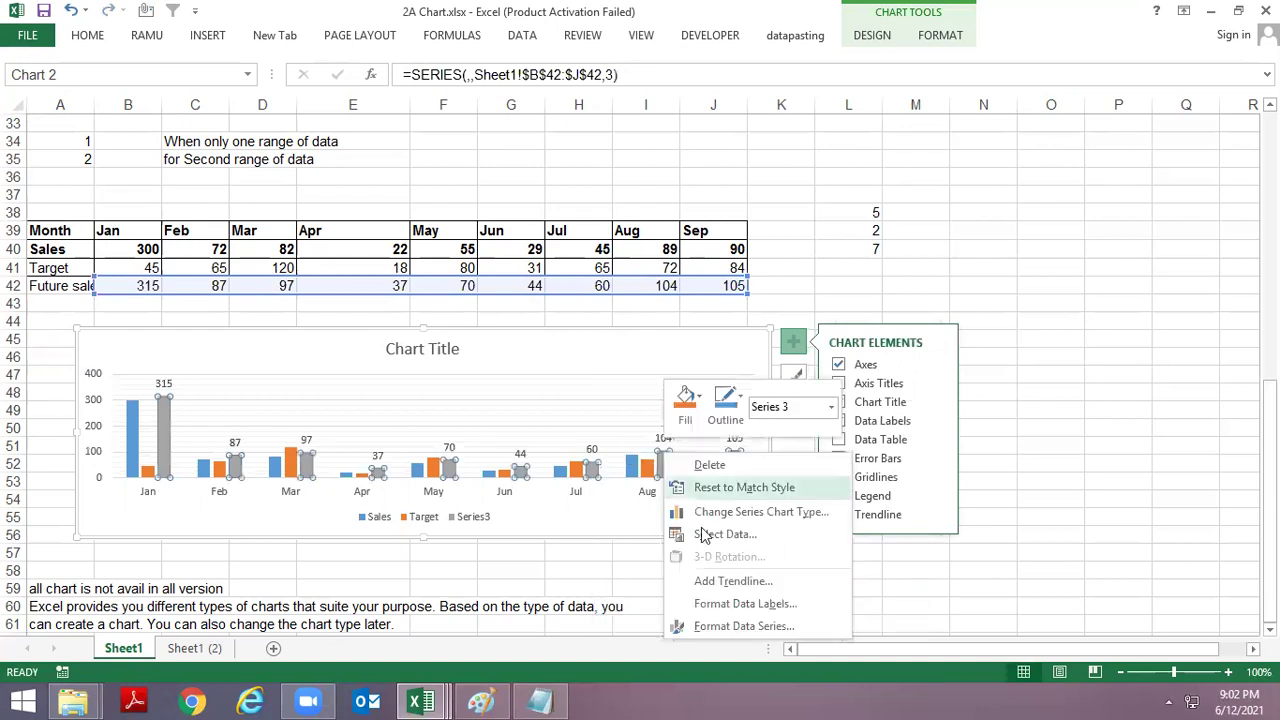
pyautogui.click(688, 441)
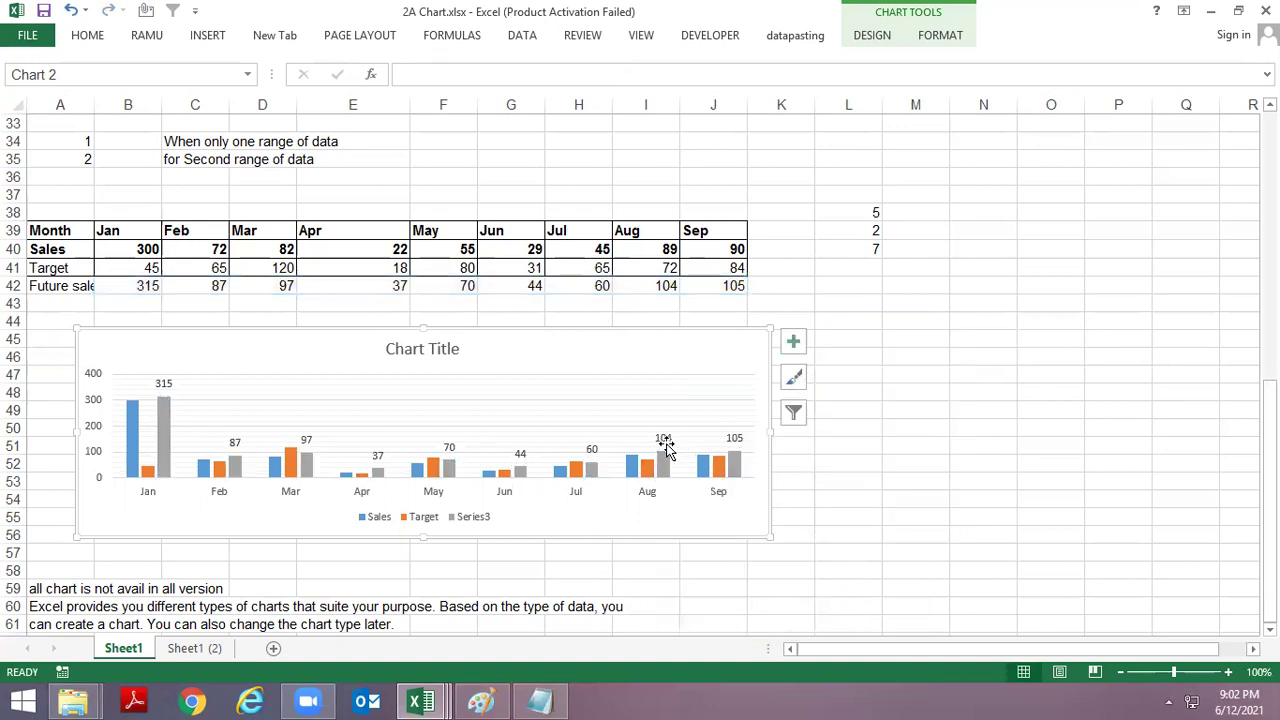
pyautogui.click(663, 458)
pyautogui.rightClick(660, 455)
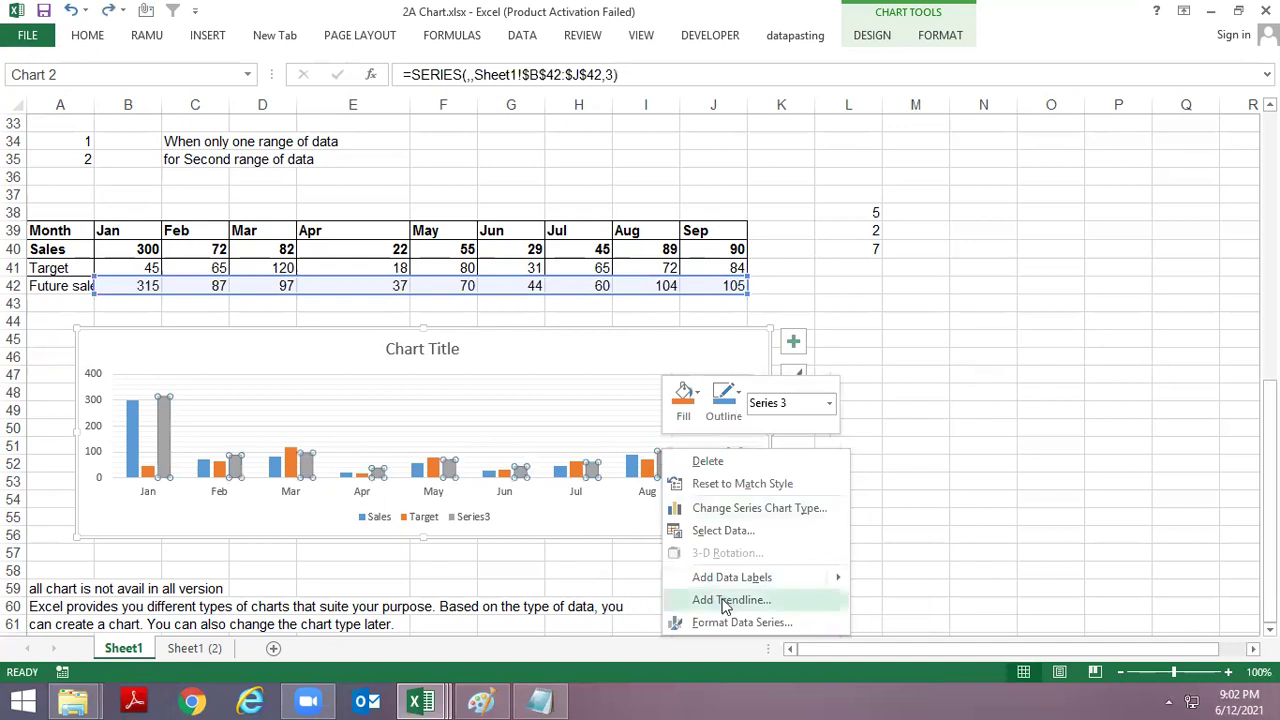
pyautogui.moveTo(780, 578)
pyautogui.click(896, 604)
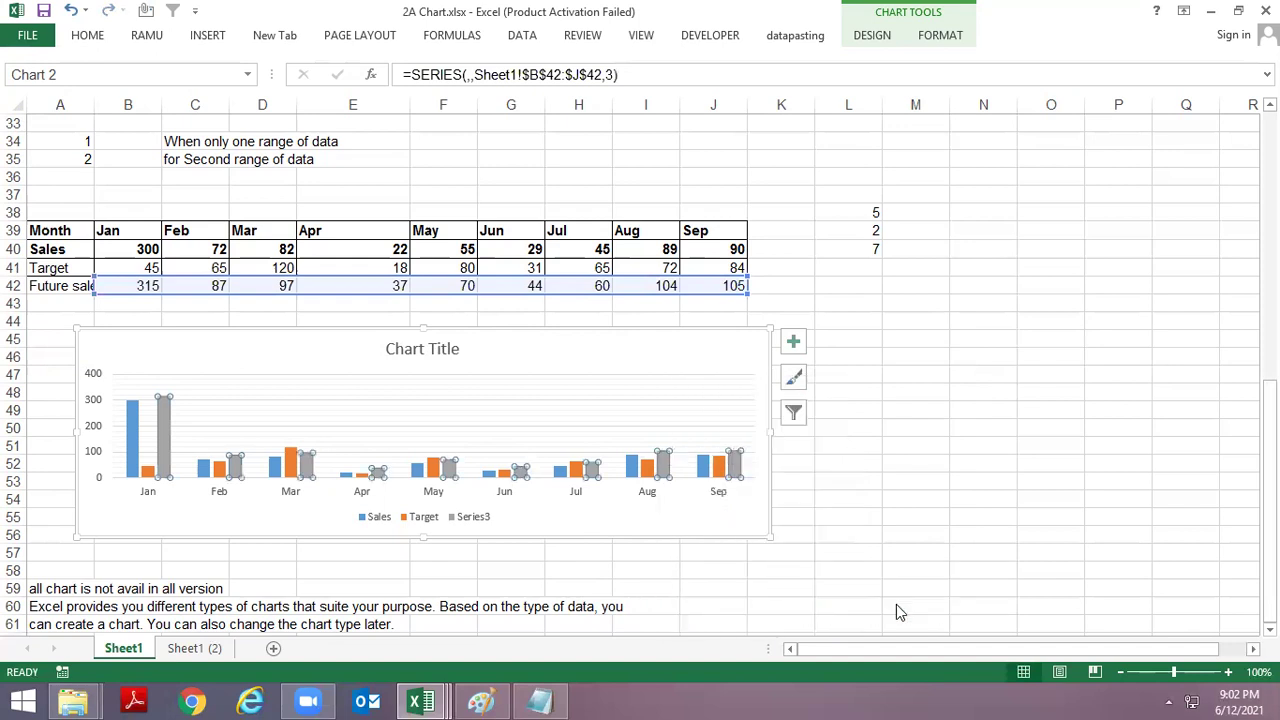
# Step: Check the chart elements list without changing anything
pyautogui.keyDown('ctrl'); pyautogui.scroll(1, 676, 442); pyautogui.keyUp('ctrl')
pyautogui.click(911, 337)
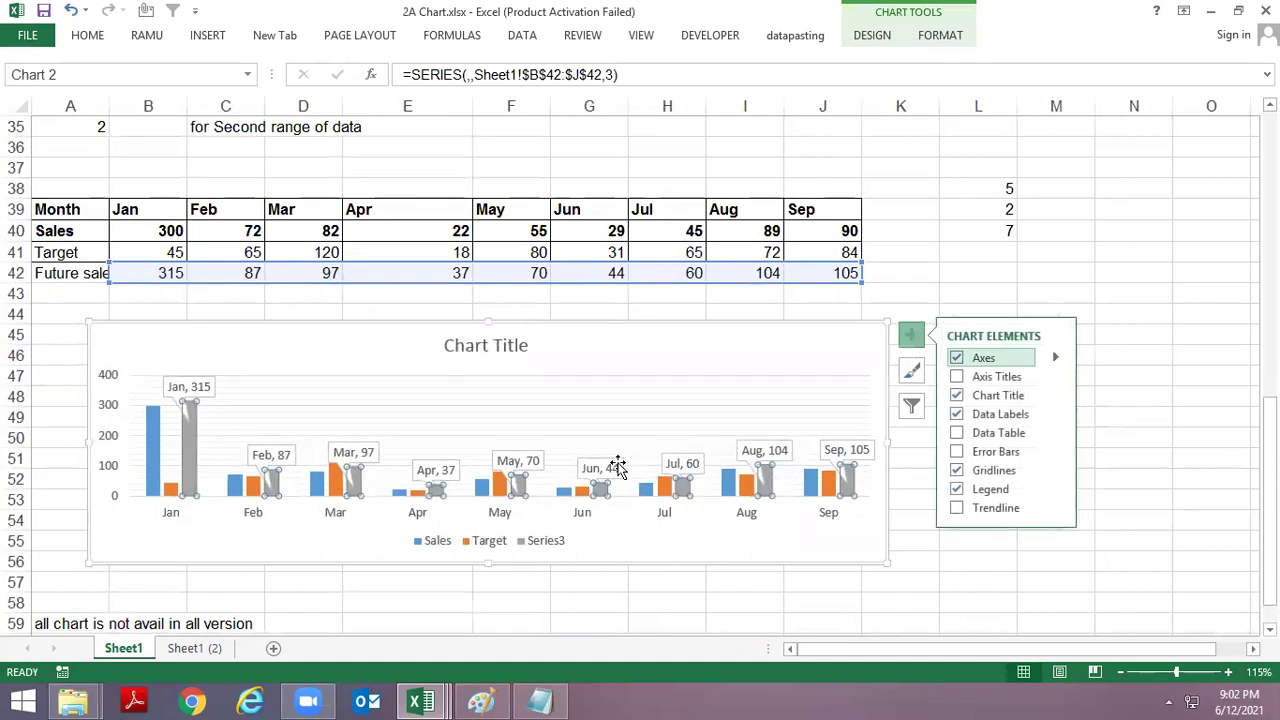
pyautogui.click(922, 541)
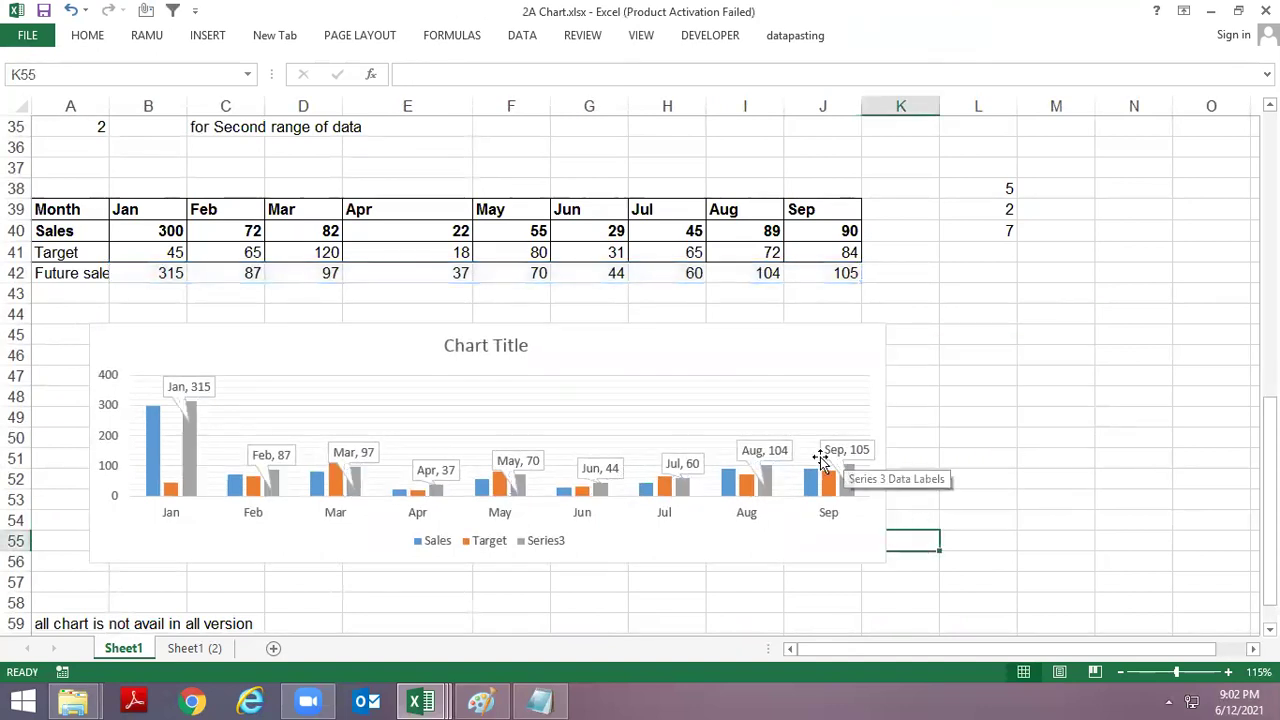
pyautogui.keyDown('ctrl'); pyautogui.scroll(-1, 869, 416); pyautogui.keyUp('ctrl')
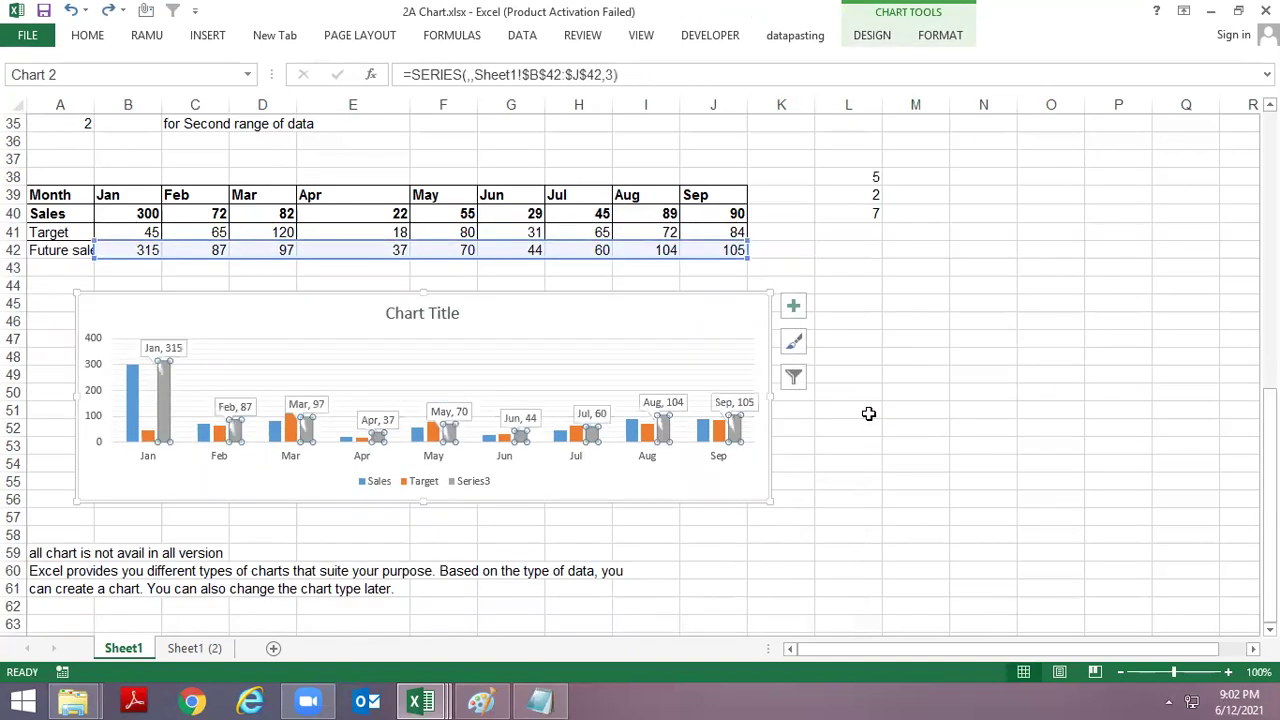
# Step: Undo back to Jan Sales 200 and Future sales 215 without Series3 labels, then select Series3
pyautogui.press('Up')
pyautogui.hotkey('ctrl', 'z')
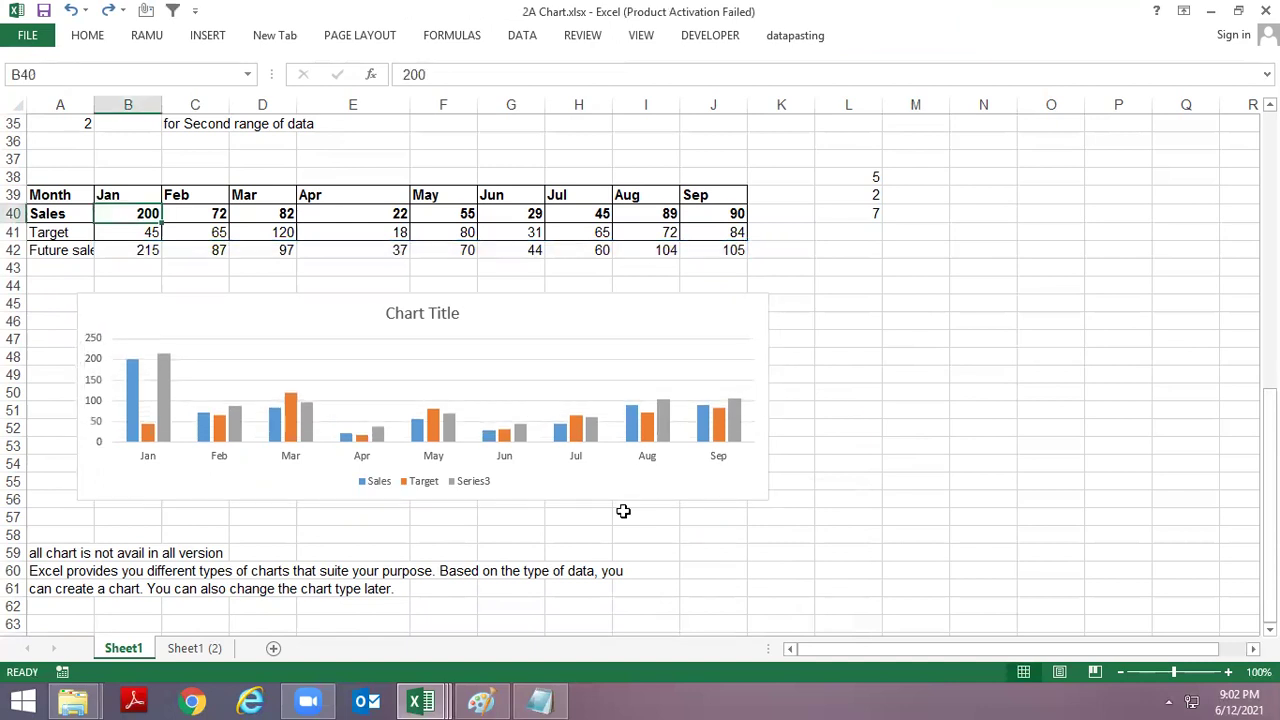
pyautogui.click(161, 364)
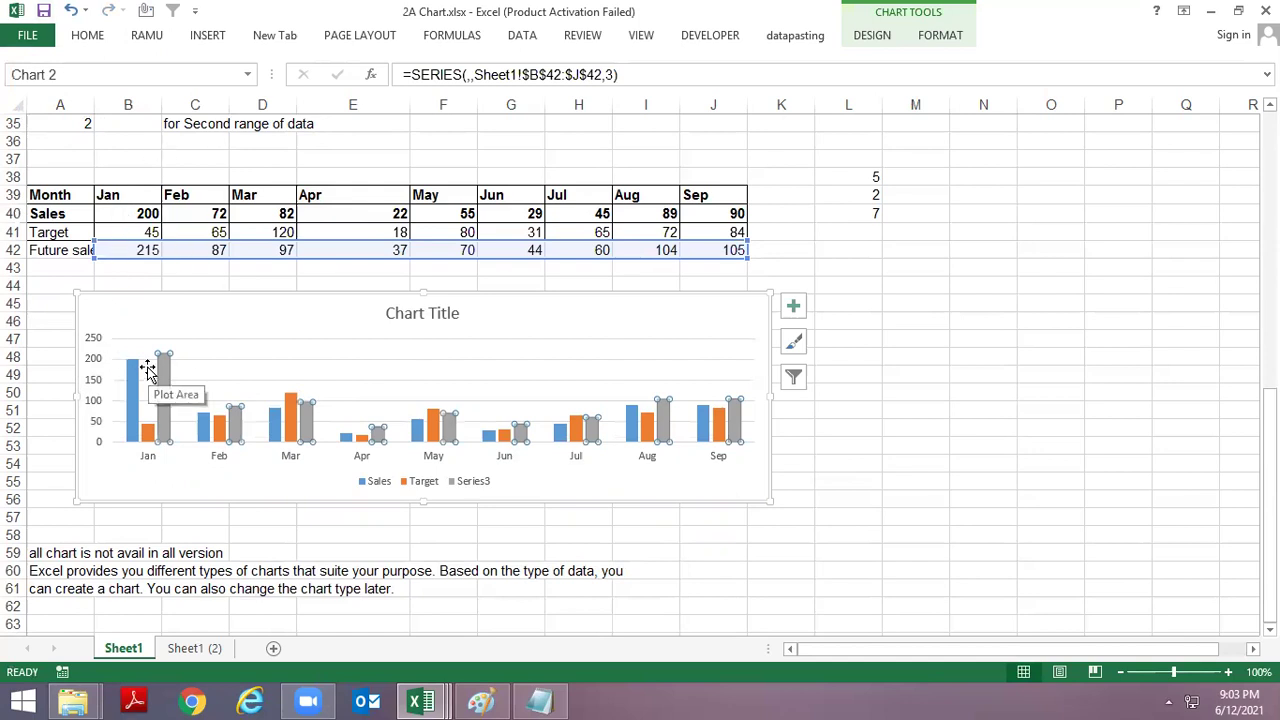
# Step: Start a column sparkline from cell C40, then cancel it without adding one
pyautogui.click(171, 219)
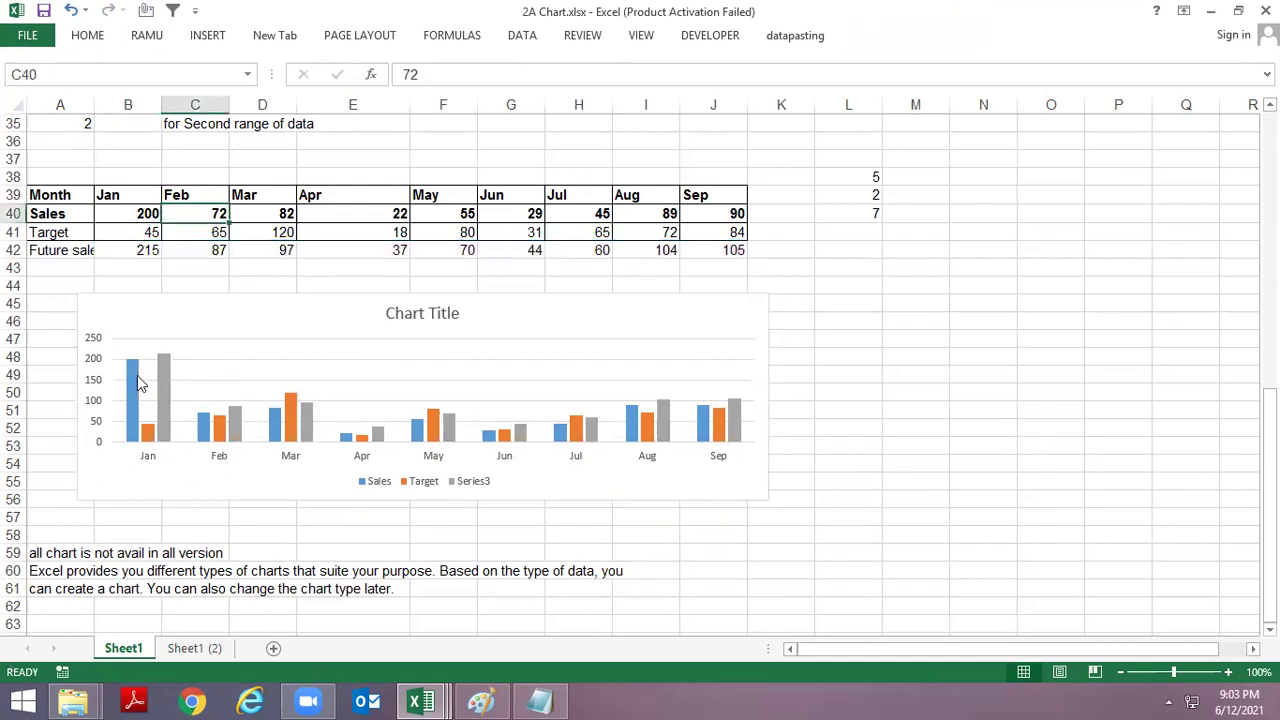
pyautogui.moveTo(138, 378)
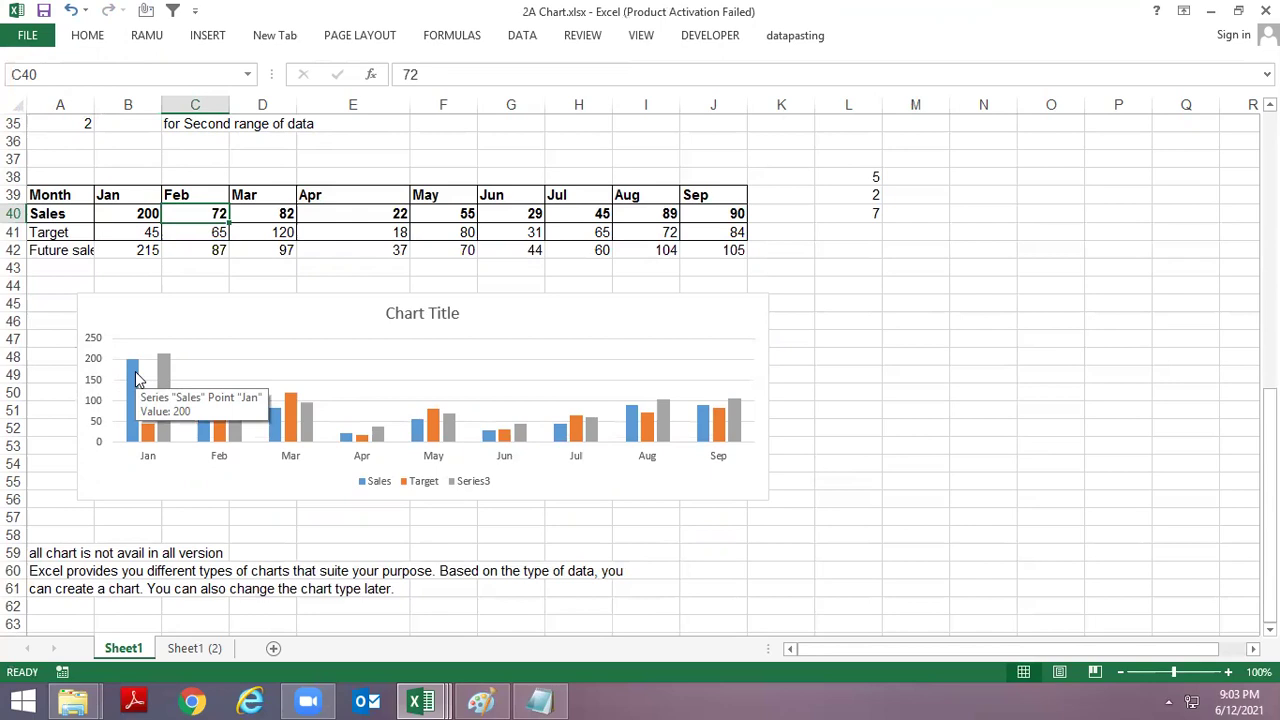
pyautogui.click(216, 40)
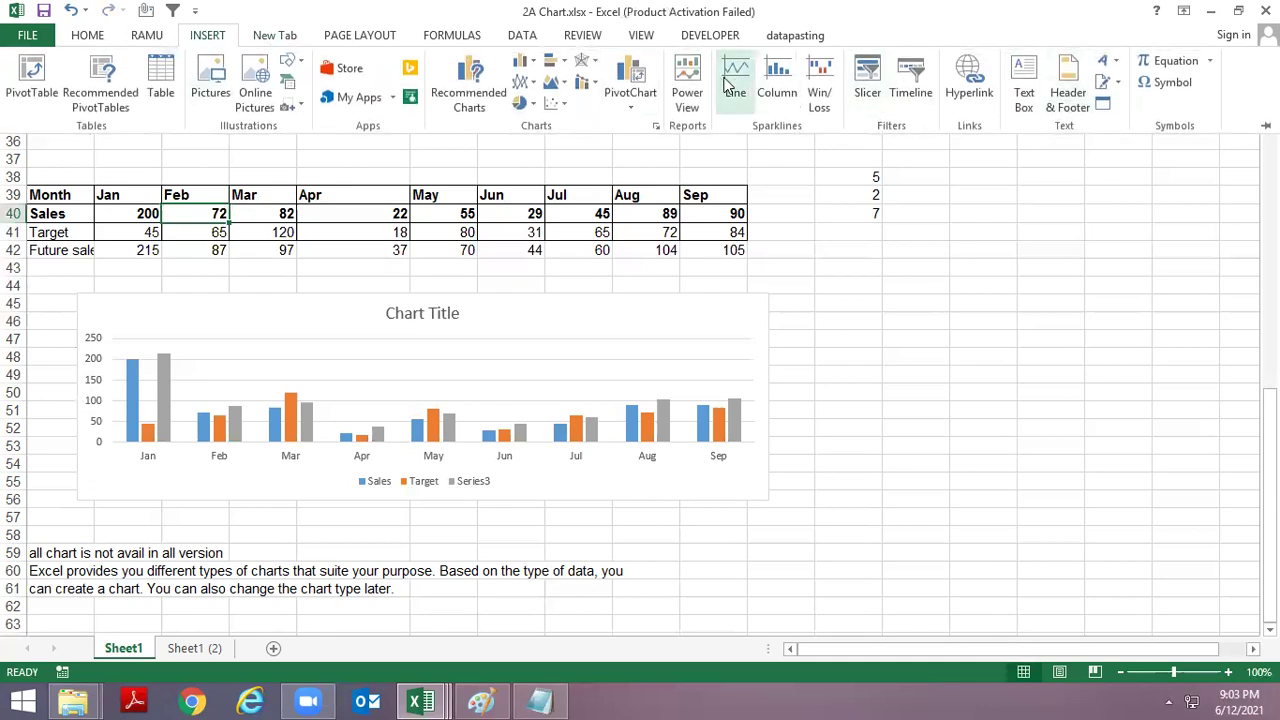
pyautogui.click(785, 83)
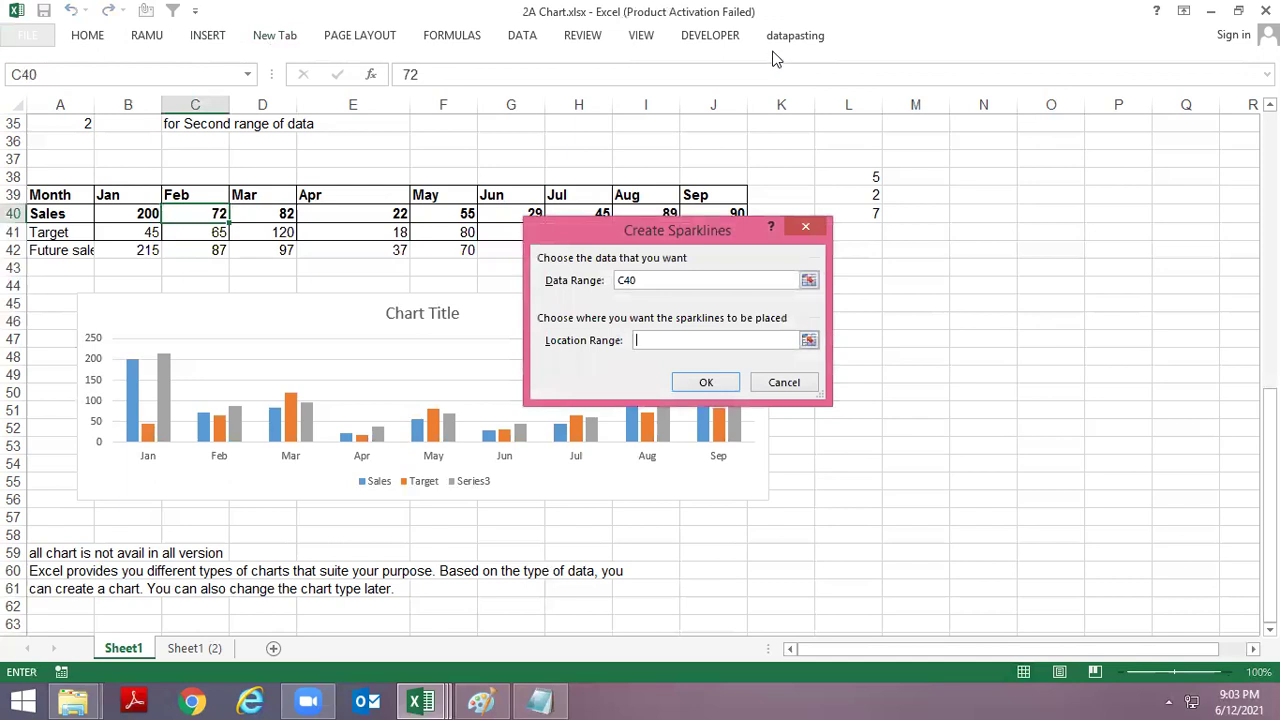
pyautogui.press('pagedown')
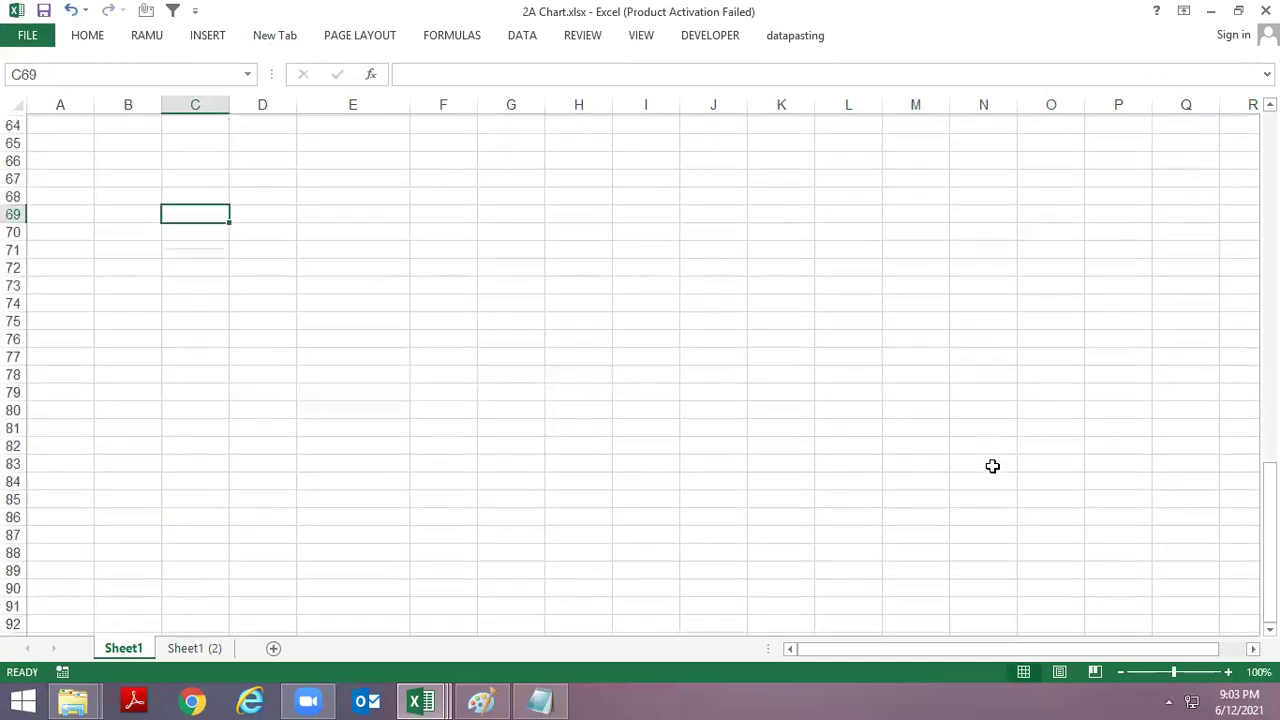
pyautogui.press('pageup')
pyautogui.press('pageup')
# Step: Close 2A Chart.xlsx, answering the save prompt, and open 2B insert data.xlsx
pyautogui.hotkey('ctrl', 'w')
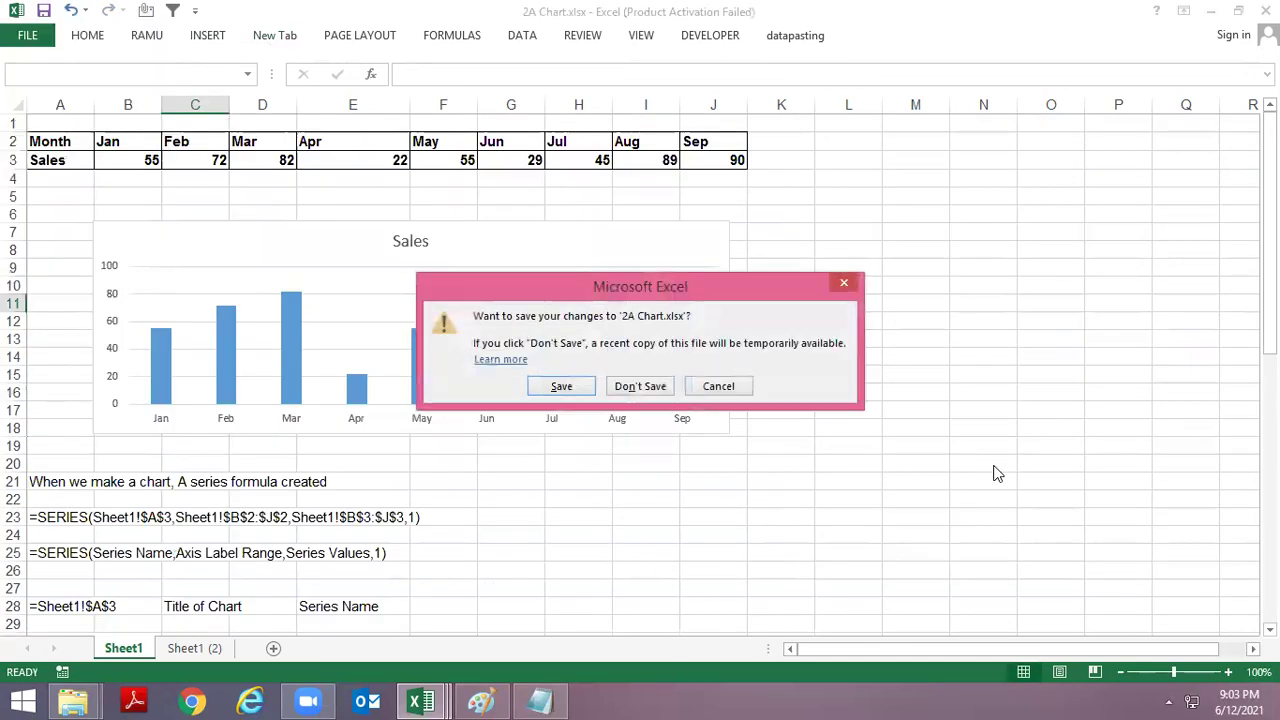
pyautogui.press('Return')
pyautogui.hotkey('alt', 'Tab')
pyautogui.press('Down')
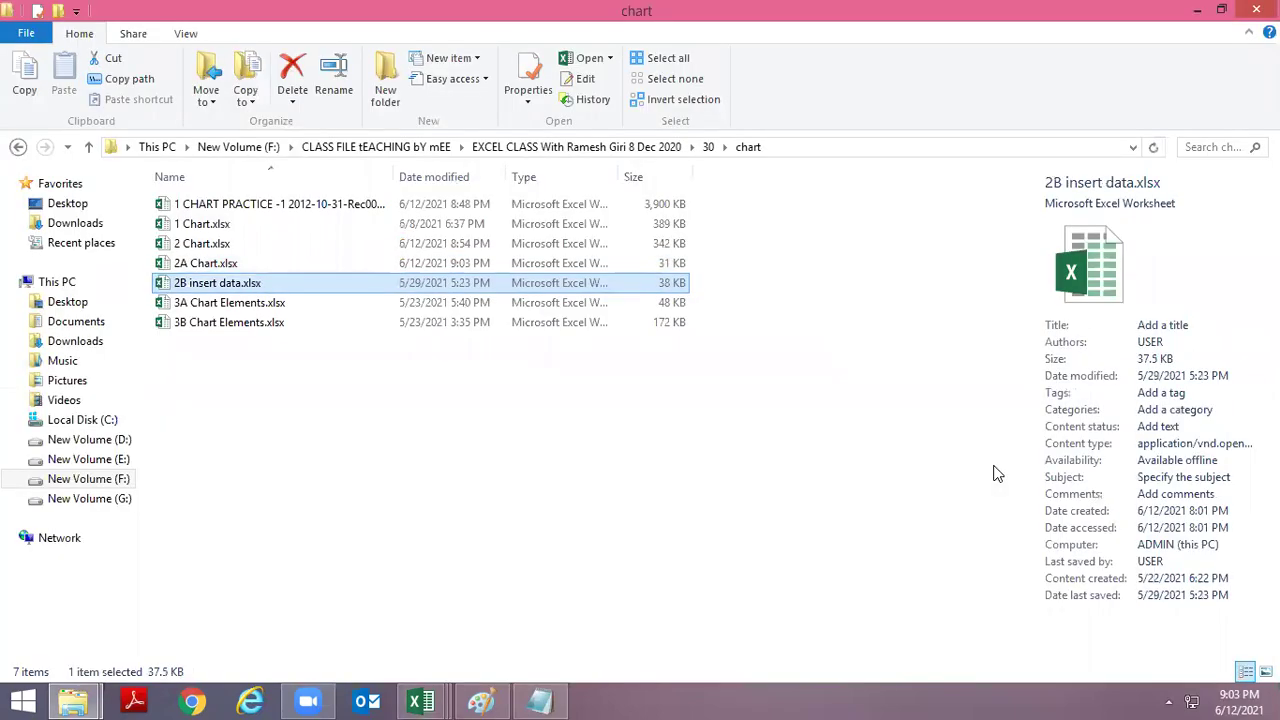
pyautogui.press('Return')
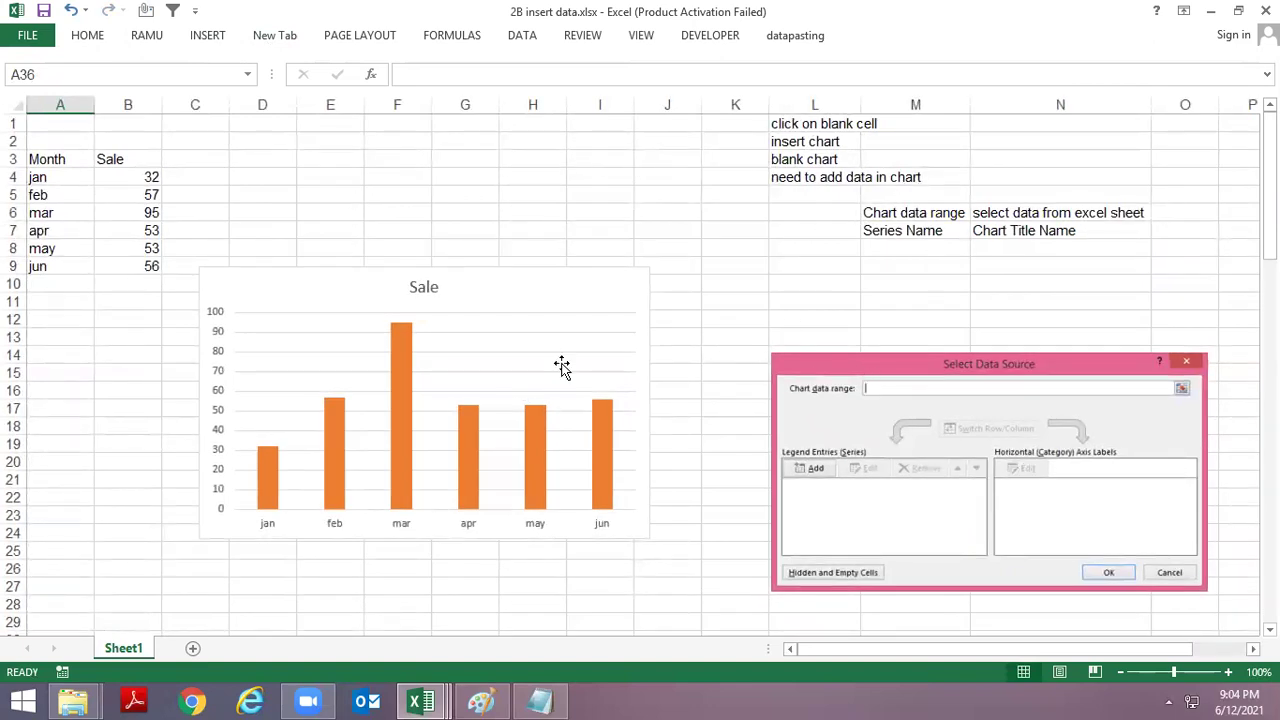
# Step: Point out the Series name, Series values and Category values notes in the workbook
pyautogui.scroll(-4, 560, 363)
pyautogui.scroll(-2, 560, 363)
pyautogui.scroll(-2, 570, 350)
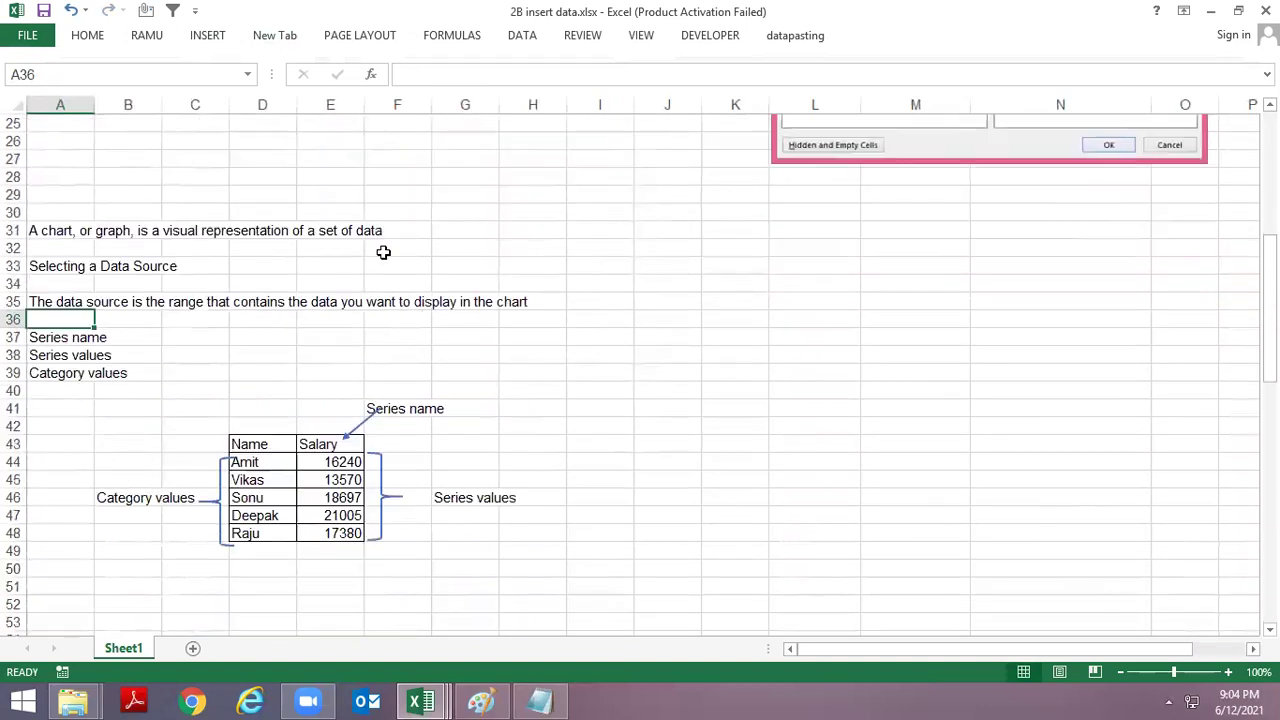
pyautogui.keyDown('ctrl'); pyautogui.scroll(1, 134, 500); pyautogui.keyUp('ctrl')
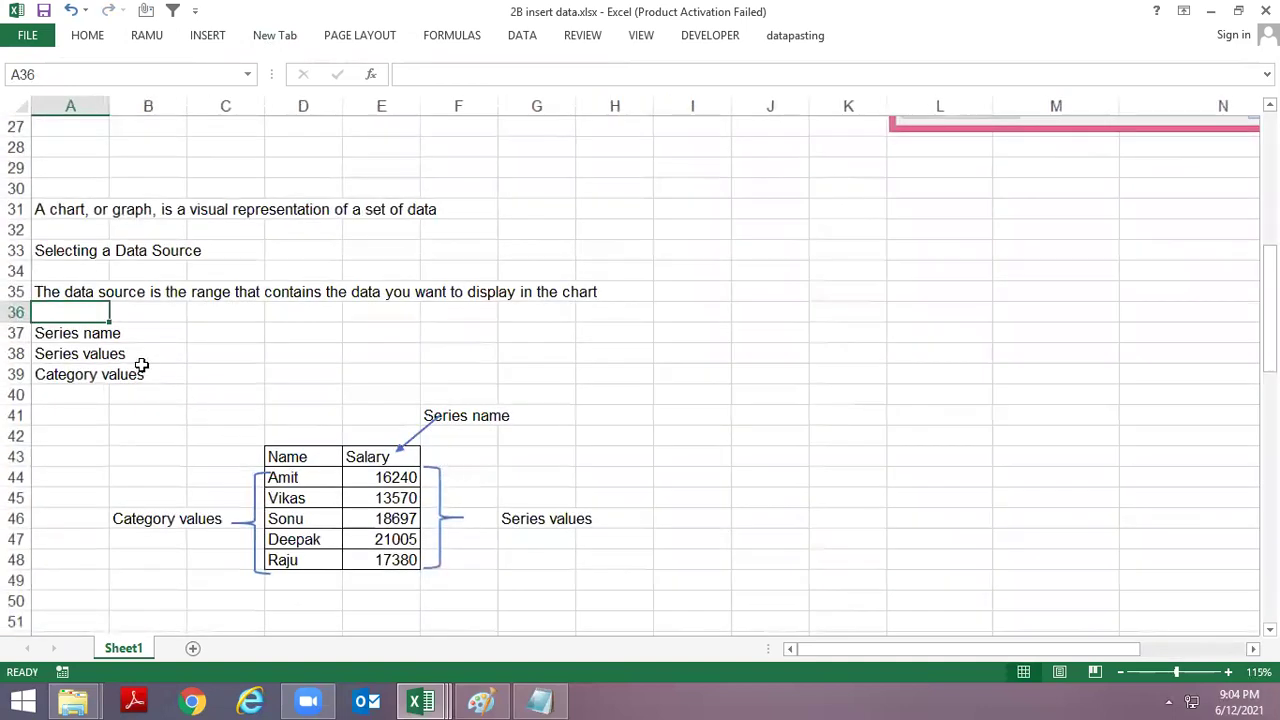
pyautogui.click(92, 335)
pyautogui.click(87, 353)
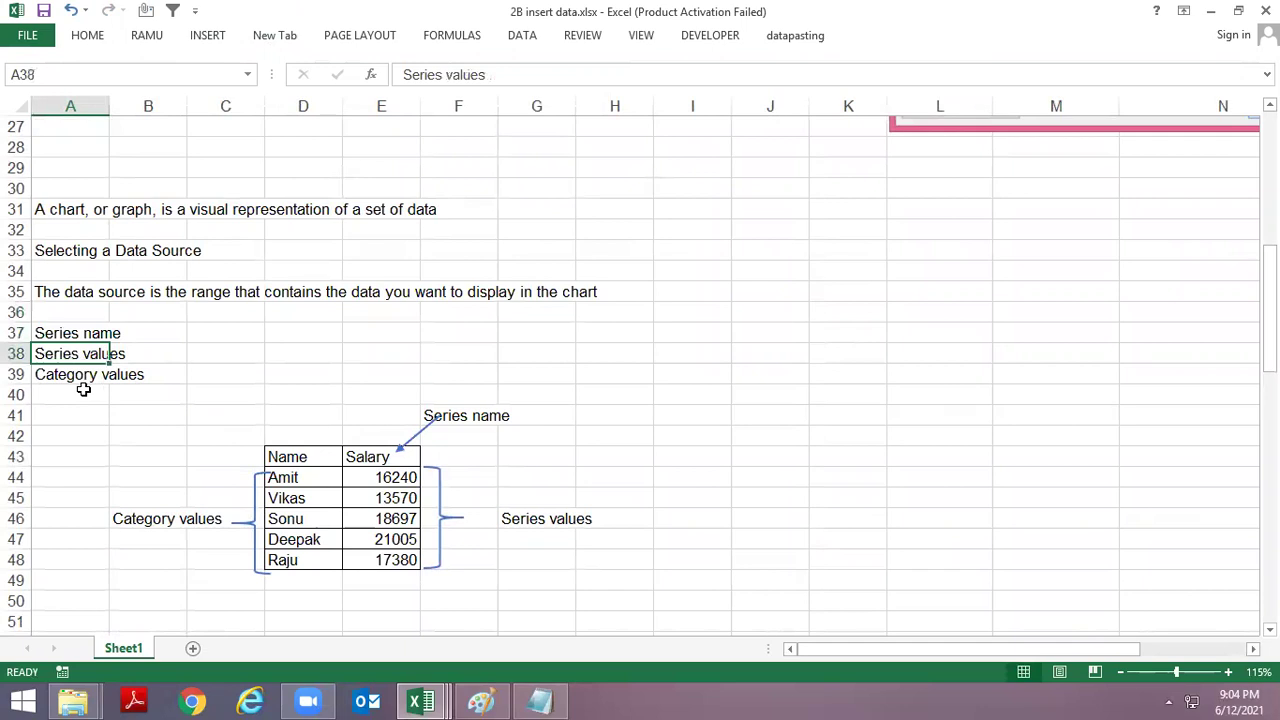
pyautogui.click(91, 332)
pyautogui.click(86, 358)
pyautogui.click(78, 374)
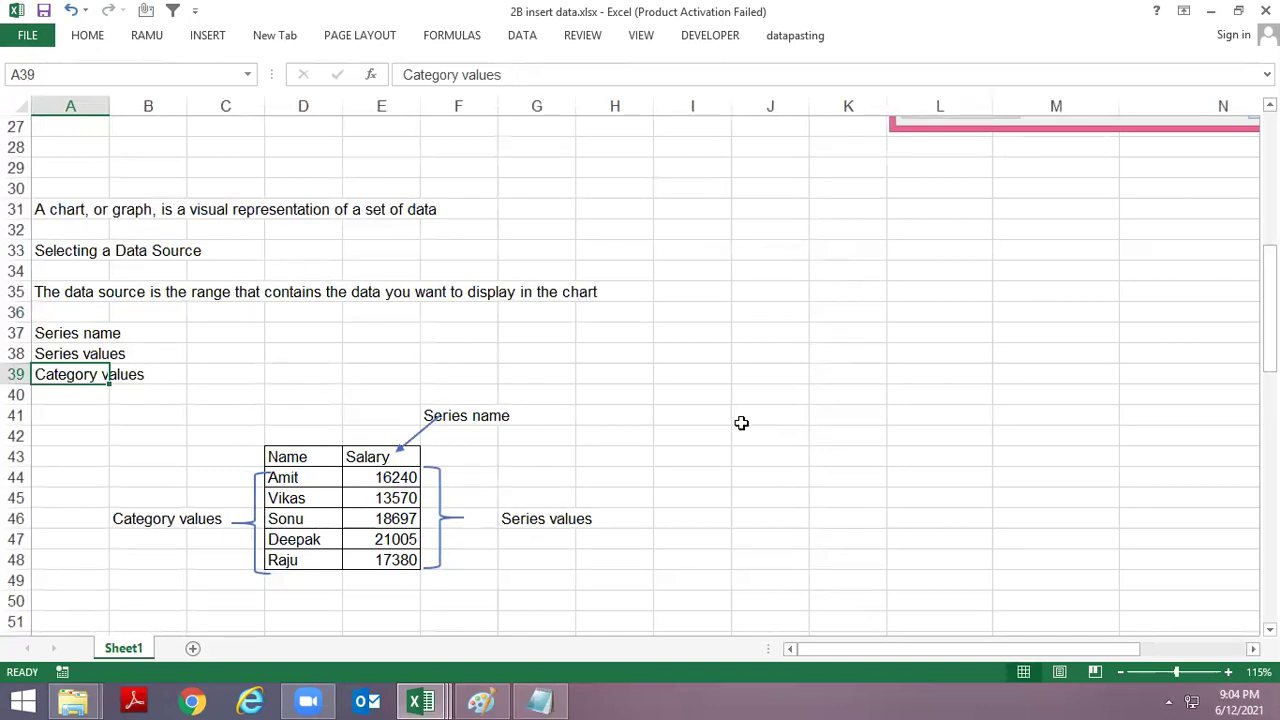
pyautogui.keyDown('ctrl'); pyautogui.scroll(-1, 740, 423); pyautogui.keyUp('ctrl')
pyautogui.scroll(3, 737, 423)
pyautogui.scroll(1, 737, 423)
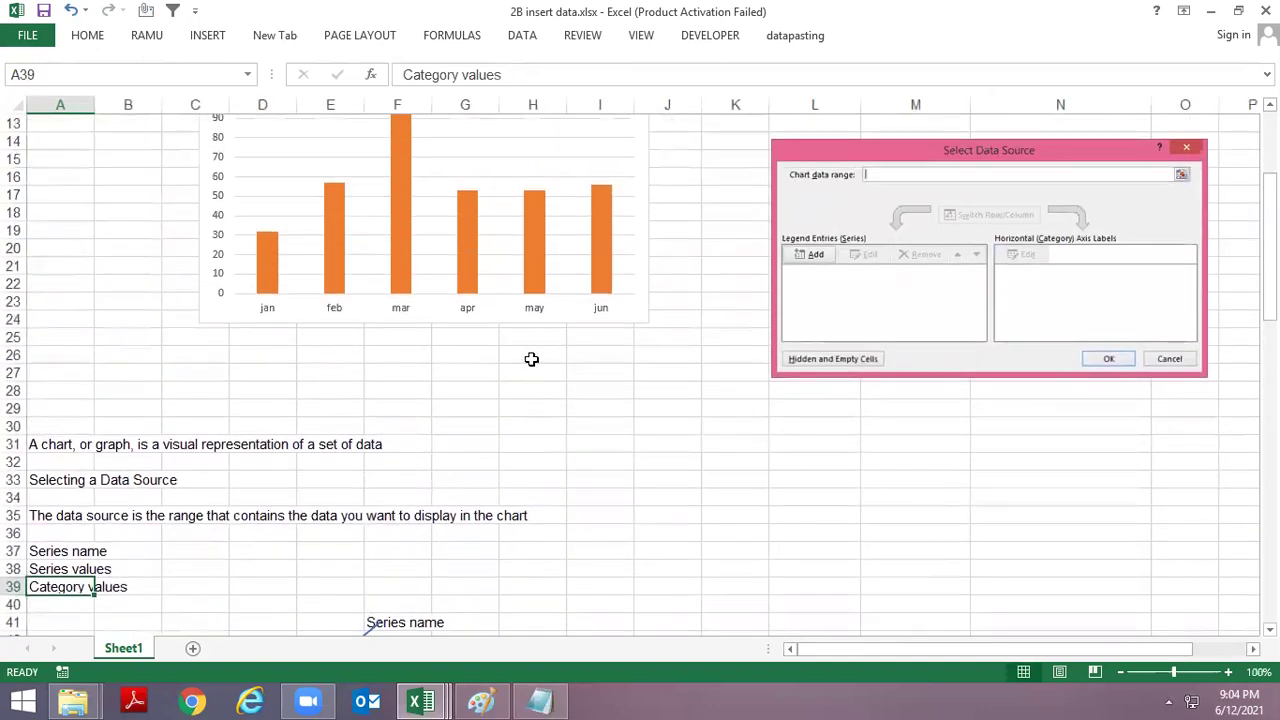
# Step: Select the Sale column chart and scroll down to the Month/Sale table at row 67
pyautogui.click(529, 255)
pyautogui.scroll(-7, 507, 320)
pyautogui.scroll(-5, 508, 340)
pyautogui.scroll(-4, 509, 346)
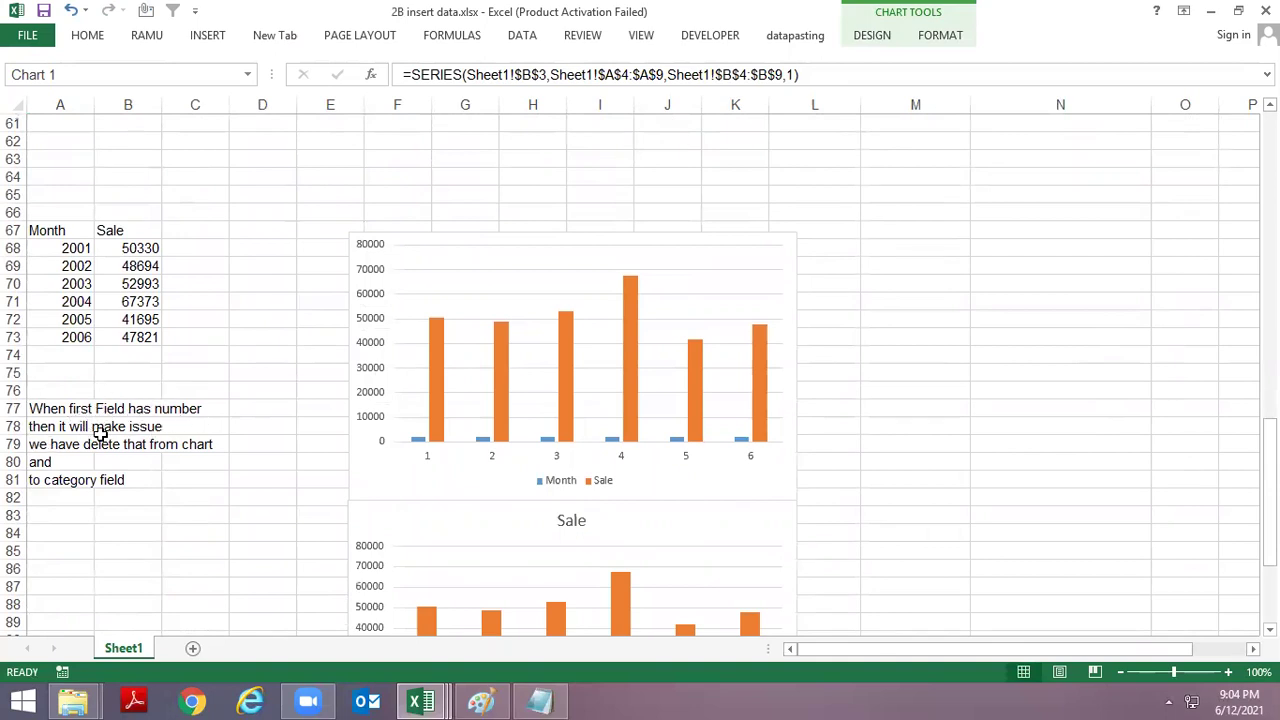
pyautogui.scroll(-2, 100, 432)
pyautogui.scroll(1, 102, 434)
pyautogui.scroll(2, 102, 434)
# Step: Copy the Month/Sale table A67:B73 and paste it into Book2 at cell A129
pyautogui.moveTo(22, 284); pyautogui.dragTo(127, 388)
pyautogui.hotkey('ctrl', 'c')
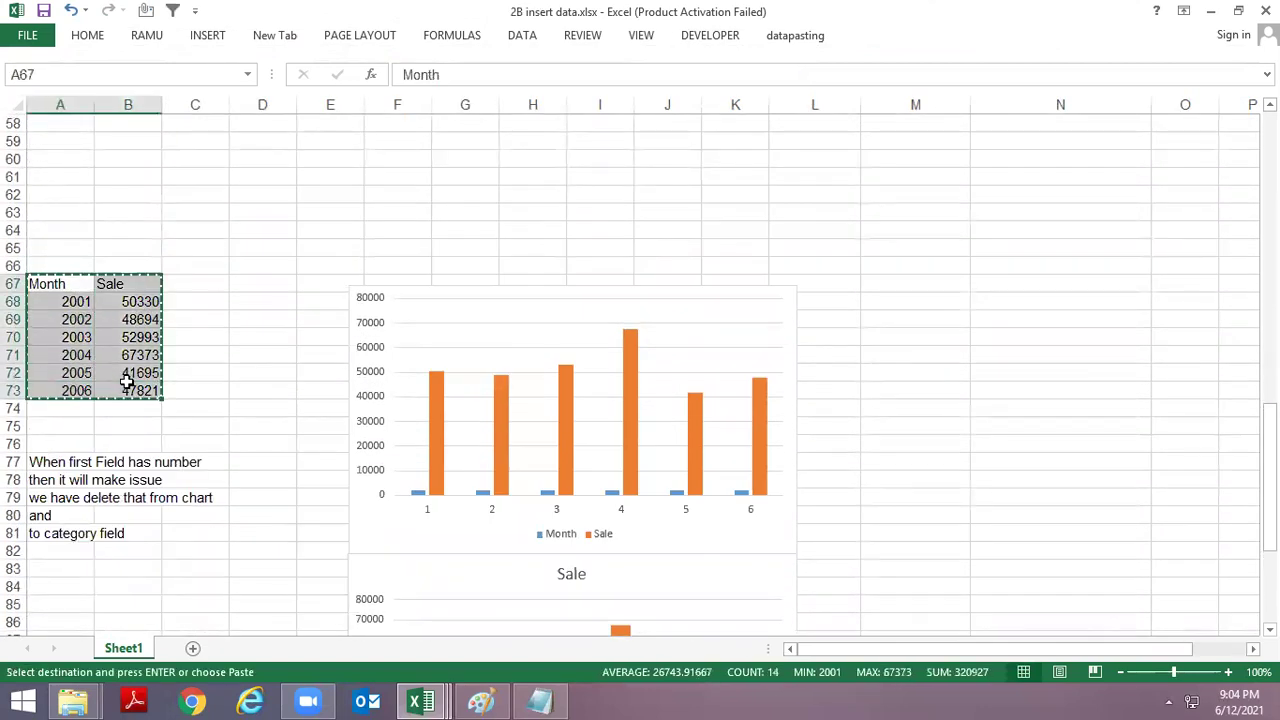
pyautogui.hotkey('alt', 'Tab')
pyautogui.click(107, 234)
pyautogui.hotkey('alt', 'Tab')
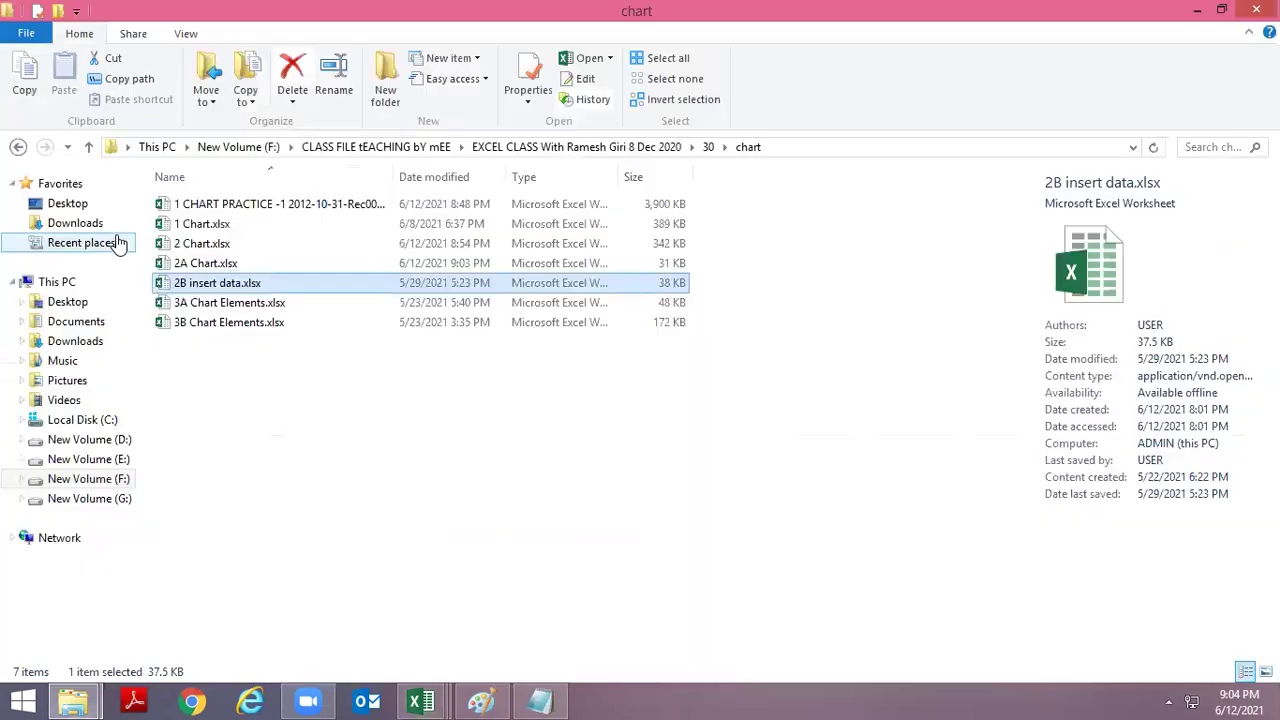
pyautogui.hotkey('alt', 'Tab')
pyautogui.hotkey('alt', 'Tab')
pyautogui.hotkey('alt', 'Tab')
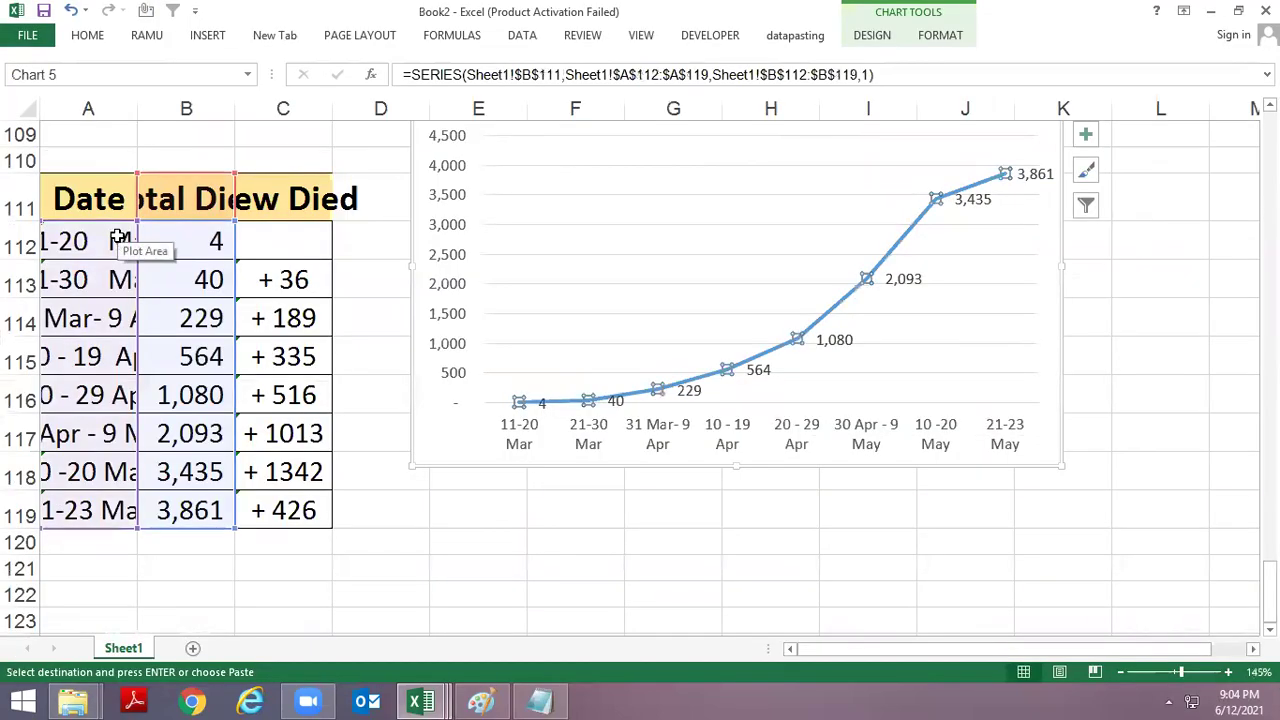
pyautogui.scroll(-5, 117, 235)
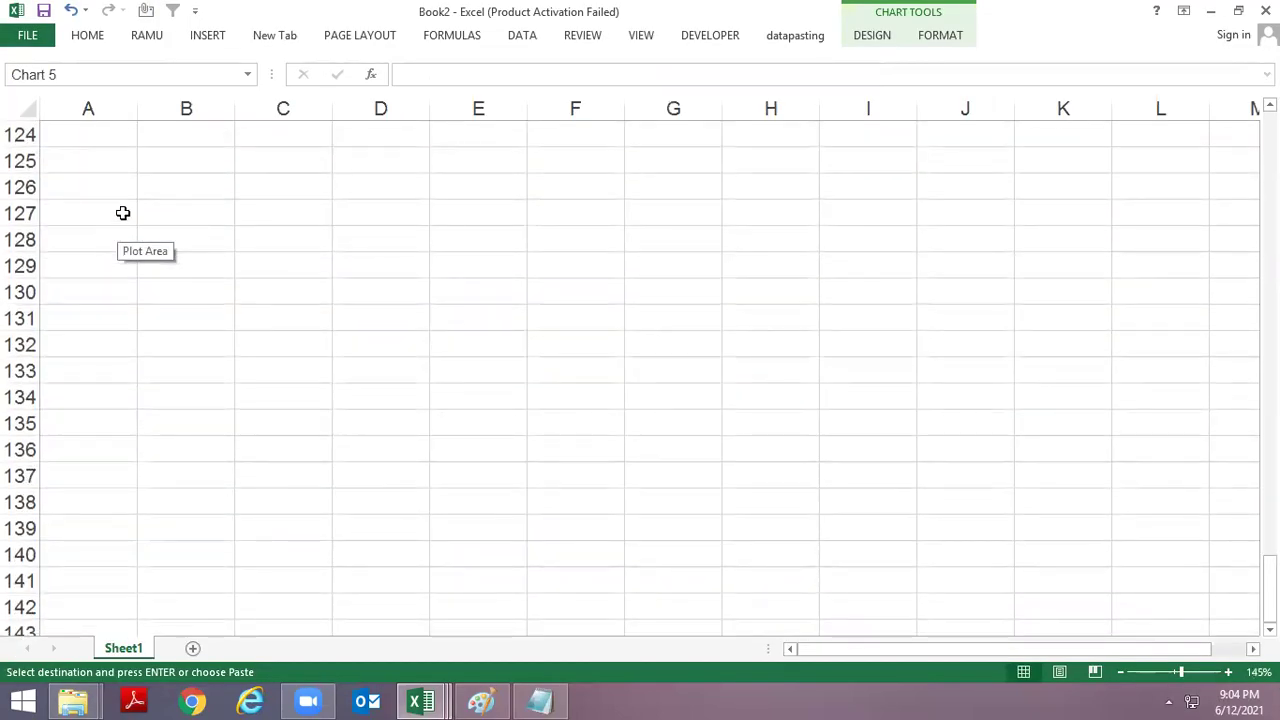
pyautogui.click(97, 271)
pyautogui.hotkey('ctrl', 'v')
# Step: Insert a 2-D clustered column chart of the pasted table and select its horizontal axis
pyautogui.click(214, 38)
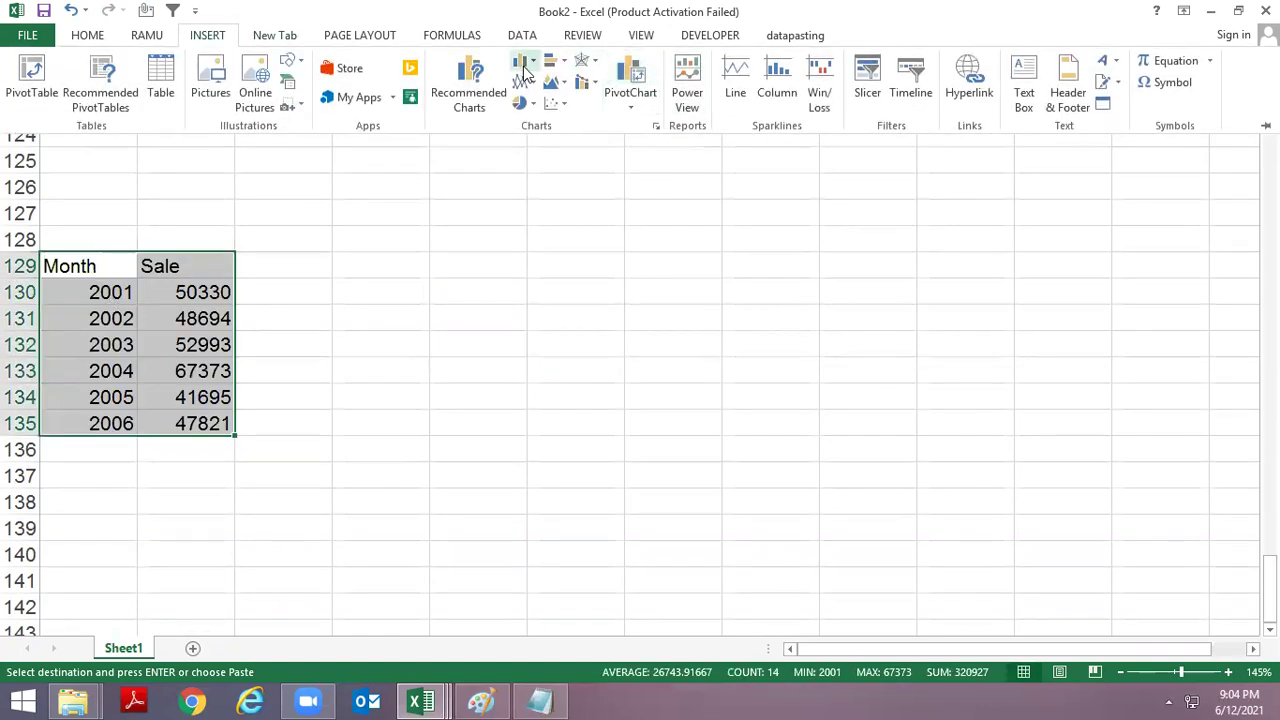
pyautogui.click(521, 62)
pyautogui.click(536, 130)
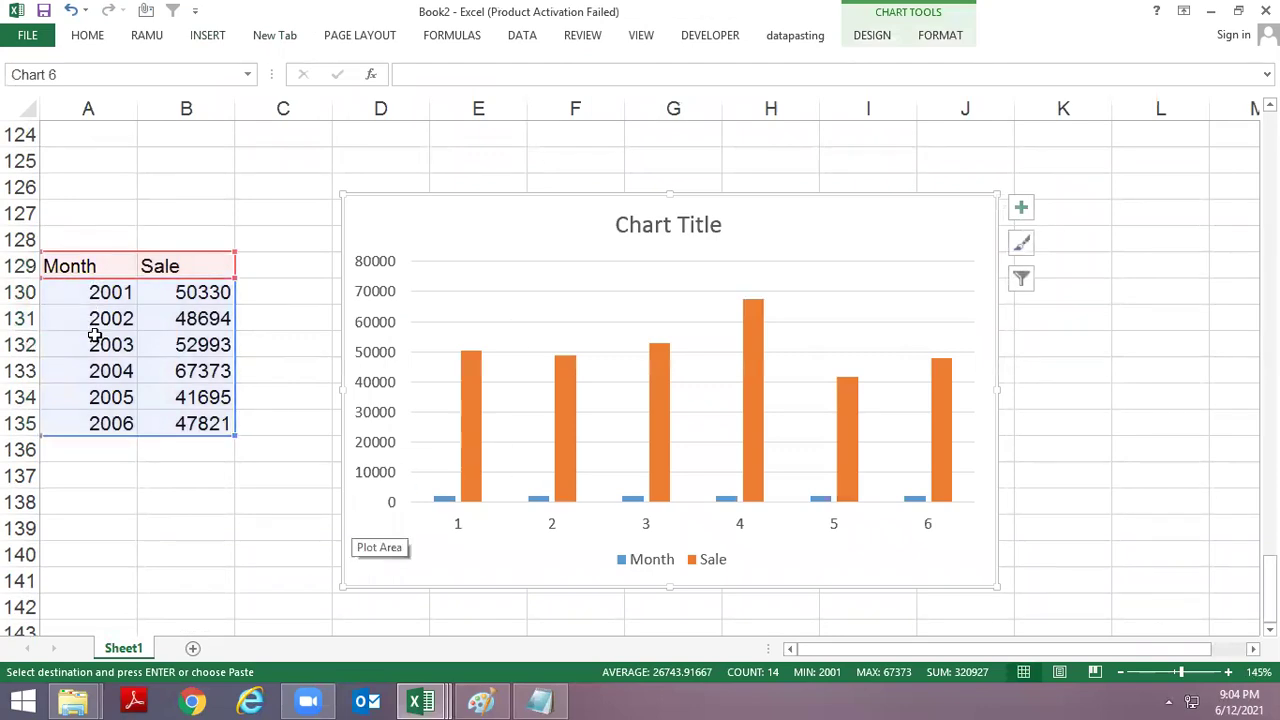
pyautogui.click(550, 527)
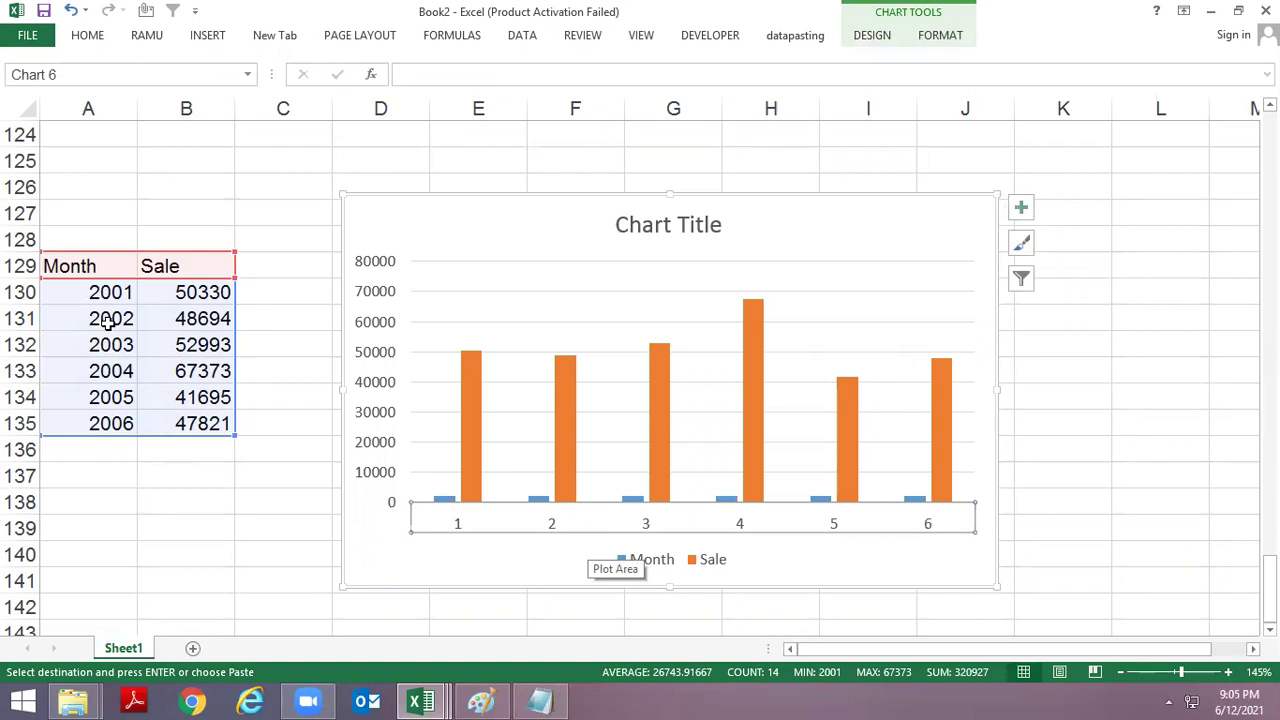
# Step: Try repointing the Month series to A130:A135 in Select Data, then cancel without changes
pyautogui.rightClick(557, 527)
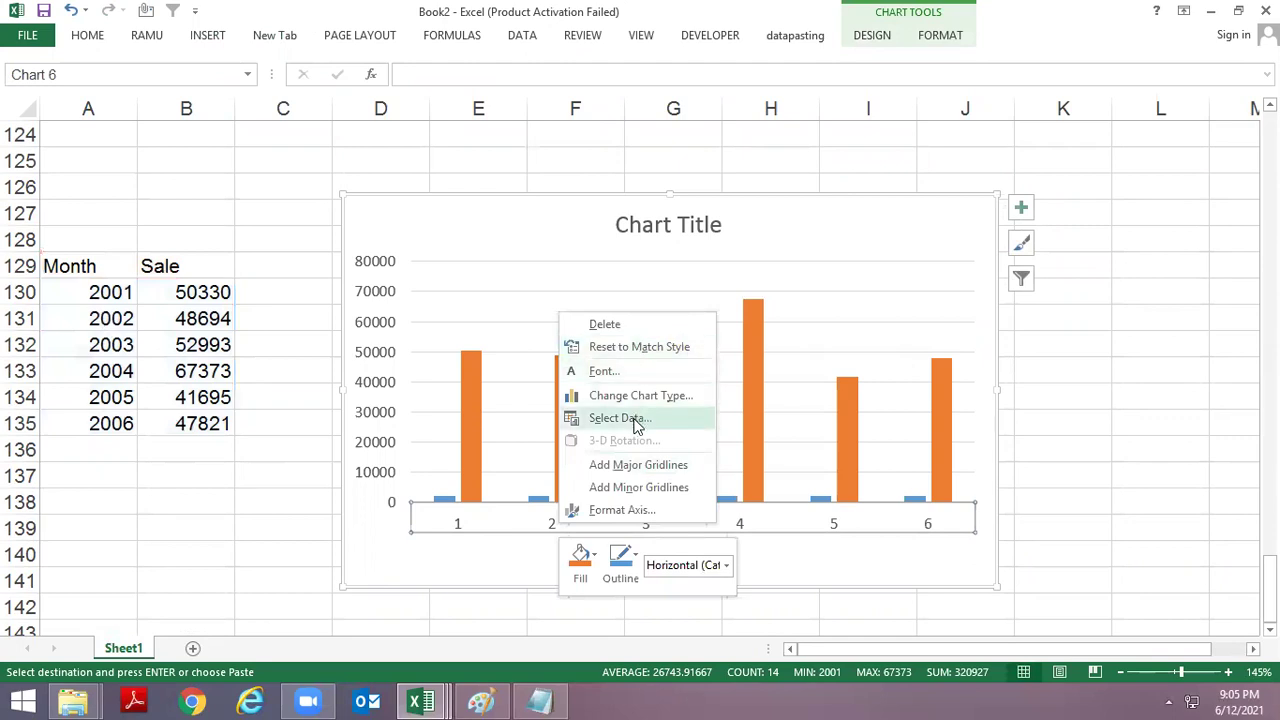
pyautogui.click(637, 419)
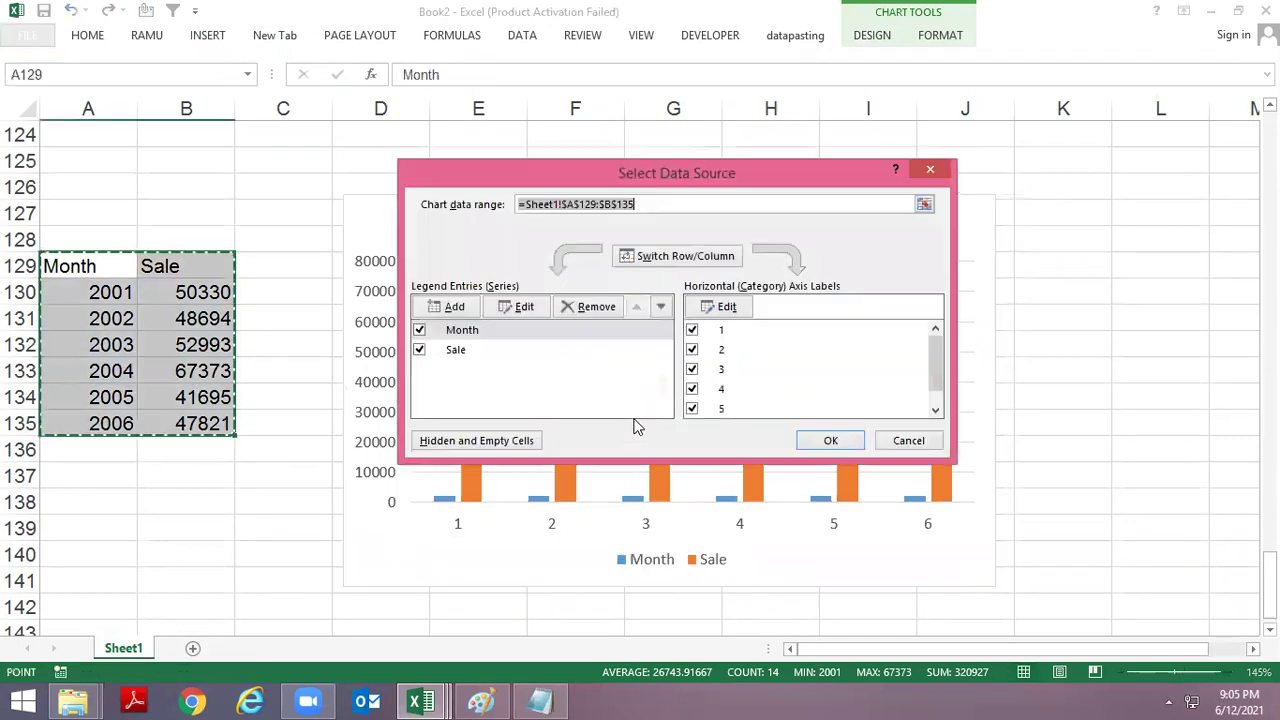
pyautogui.click(483, 332)
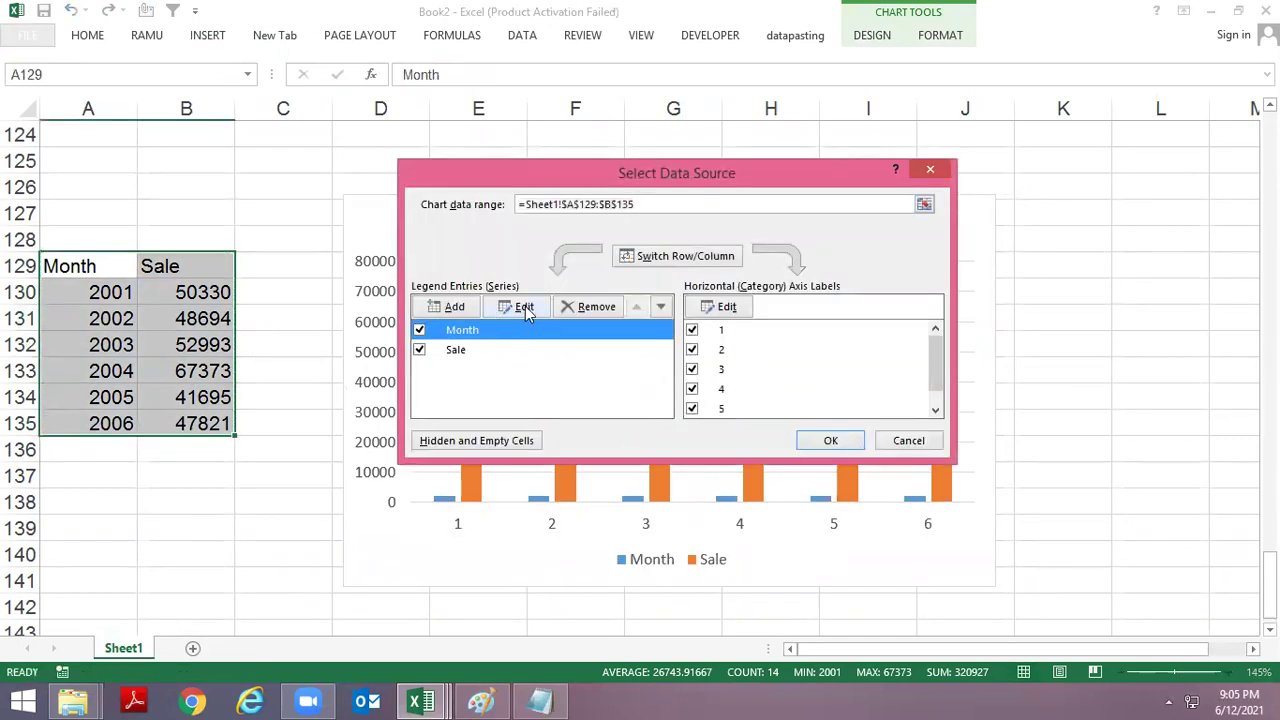
pyautogui.click(524, 307)
pyautogui.moveTo(100, 290); pyautogui.dragTo(100, 410)
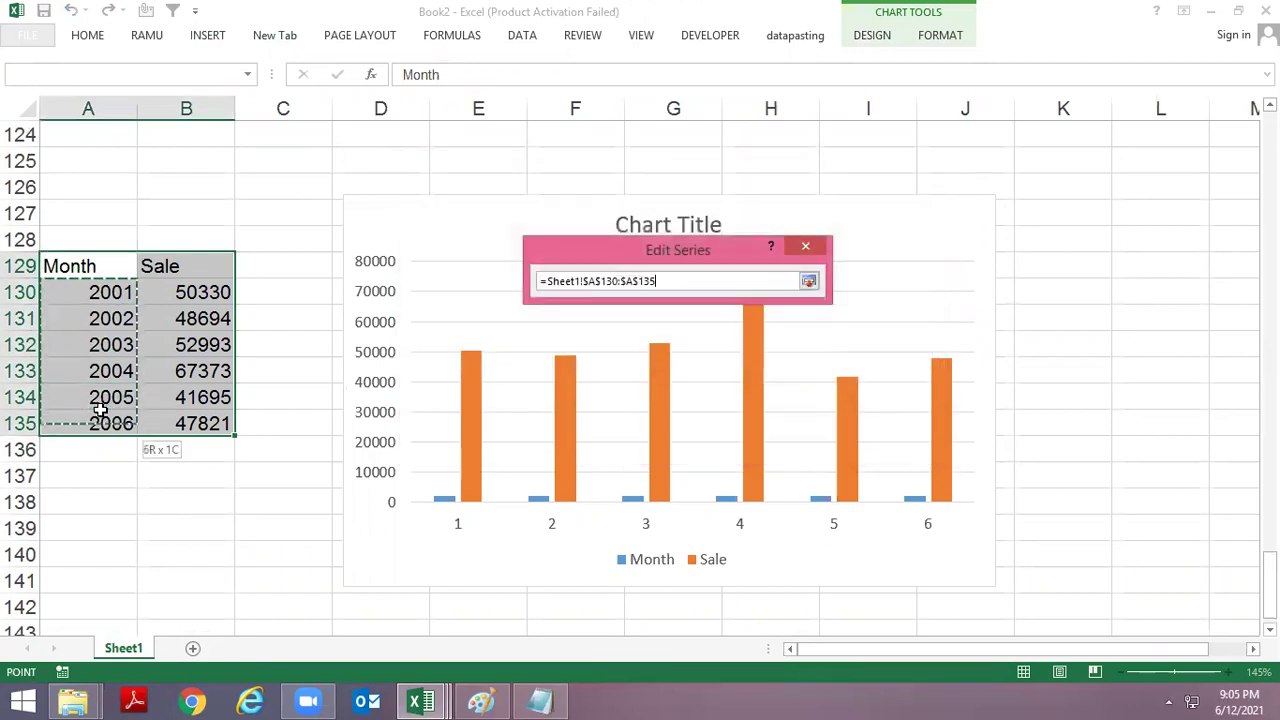
pyautogui.press('Escape')
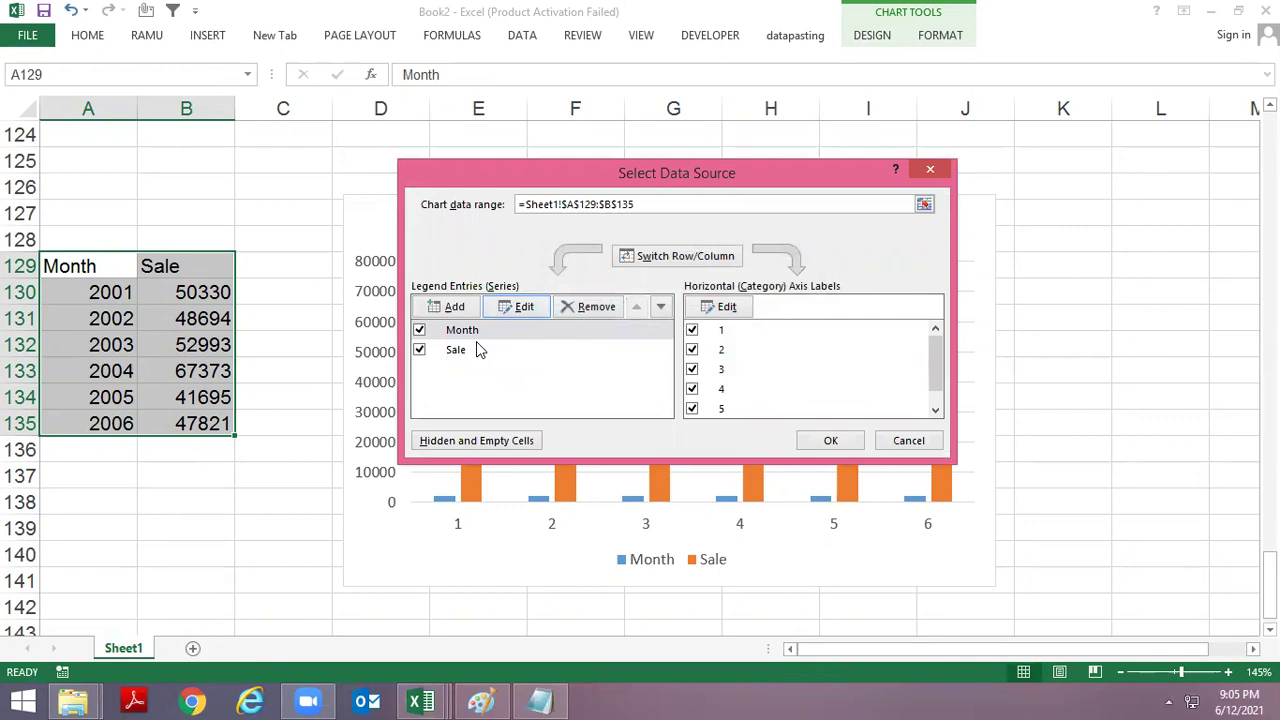
pyautogui.press('Escape')
pyautogui.hotkey('alt', 'Tab')
pyautogui.hotkey('alt', 'Tab')
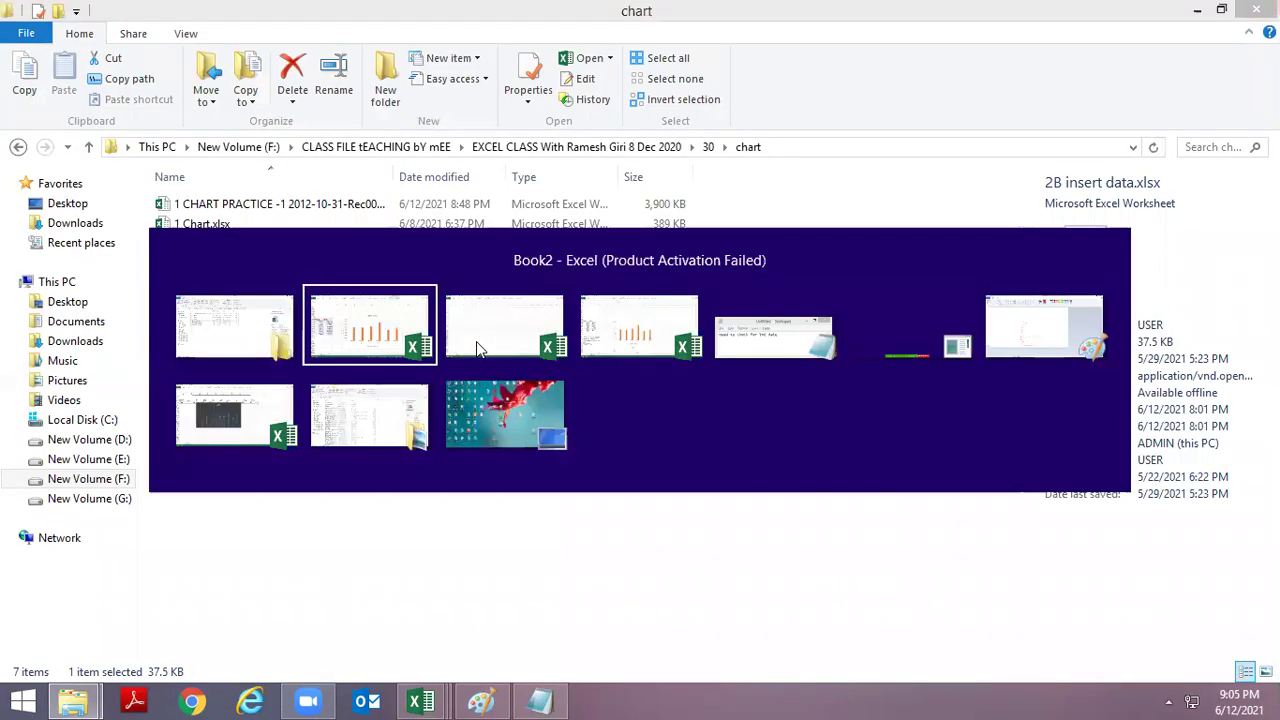
pyautogui.hotkey('alt', 'Tab')
pyautogui.hotkey('alt', 'Tab')
pyautogui.hotkey('alt', 'Tab')
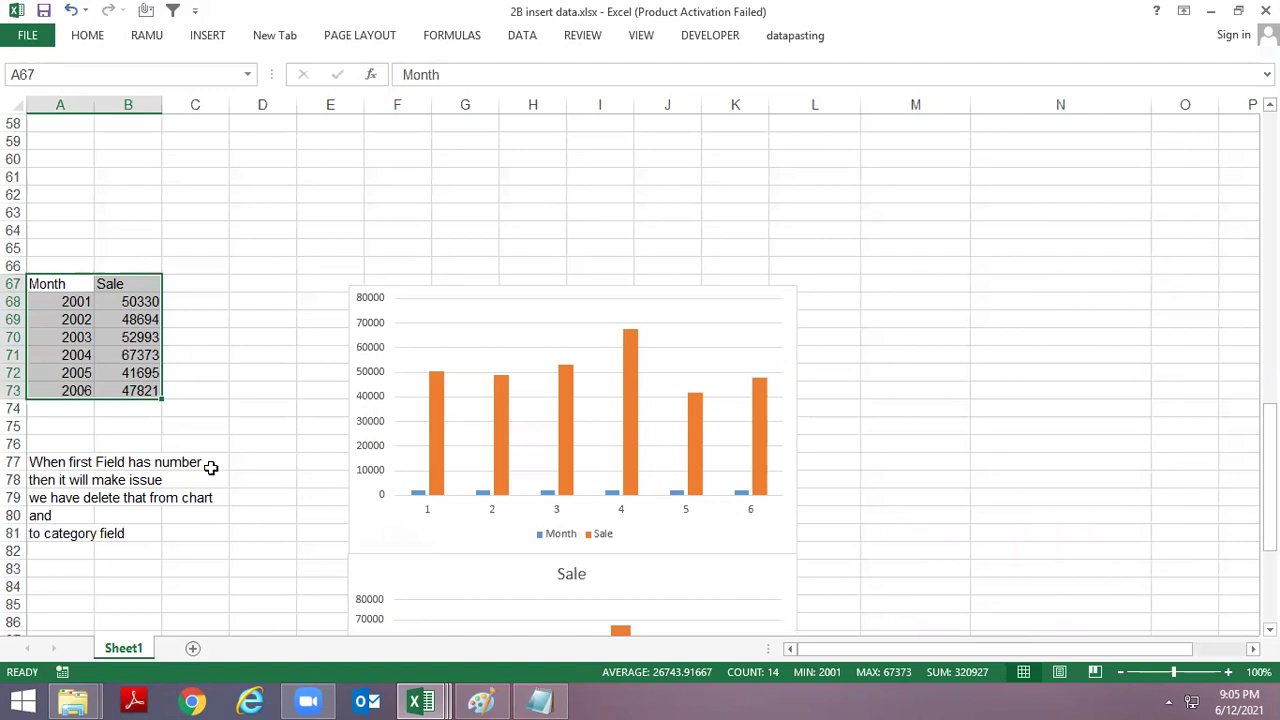
pyautogui.hotkey('alt', 'Tab')
pyautogui.hotkey('alt', 'Tab')
pyautogui.hotkey('alt', 'Tab')
pyautogui.hotkey('alt', 'Tab')
# Step: Delete the 1–6 horizontal axis and set the axis labels to the years in A130:A135
pyautogui.click(646, 528)
pyautogui.press('Delete')
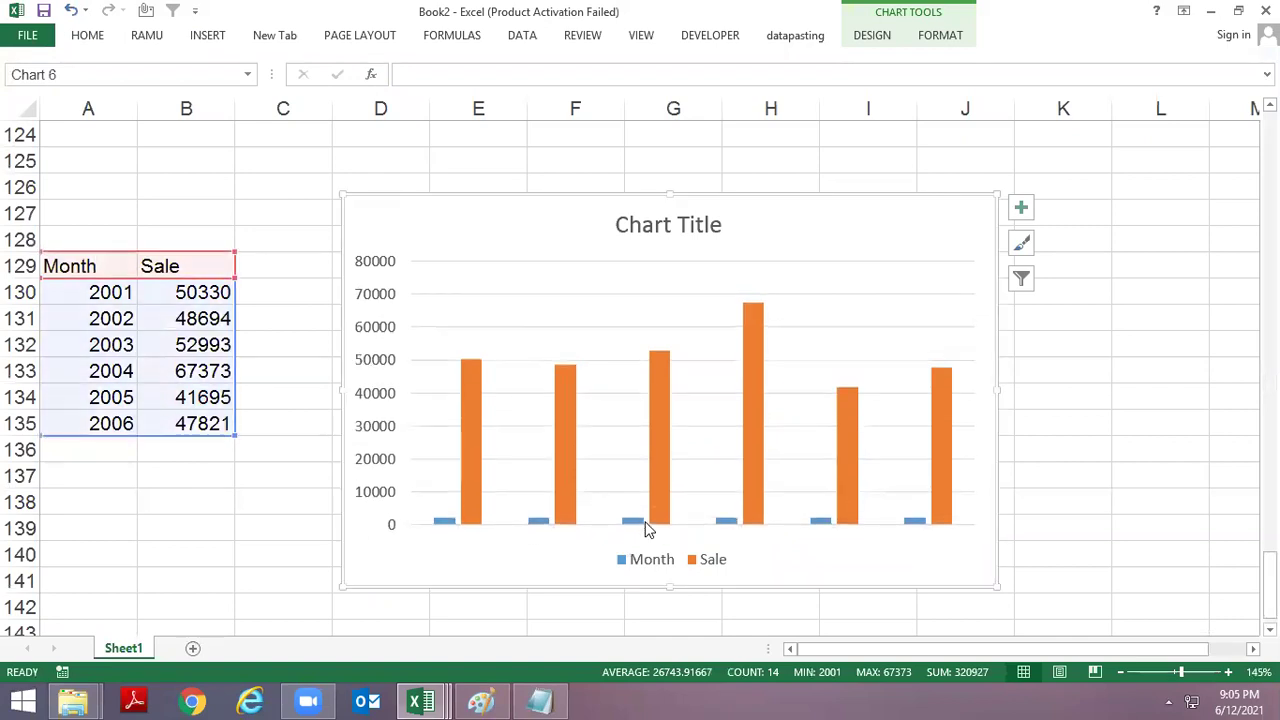
pyautogui.click(752, 320)
pyautogui.rightClick(752, 320)
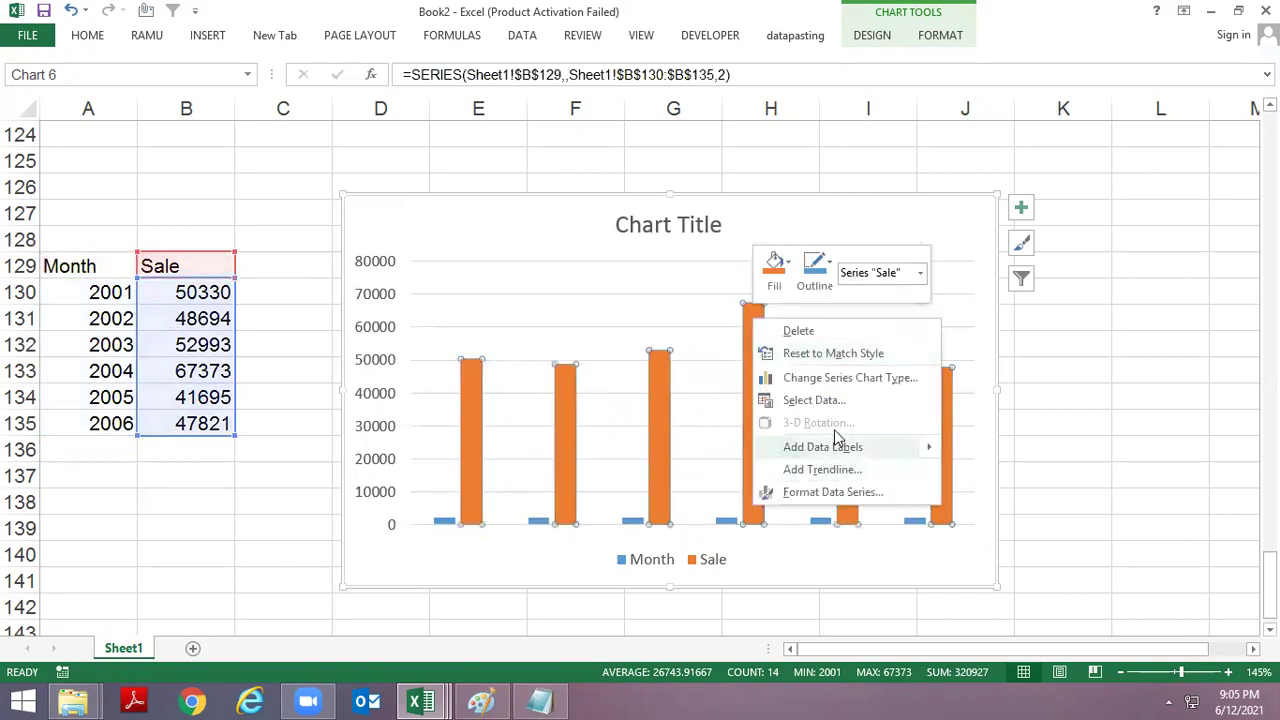
pyautogui.click(819, 400)
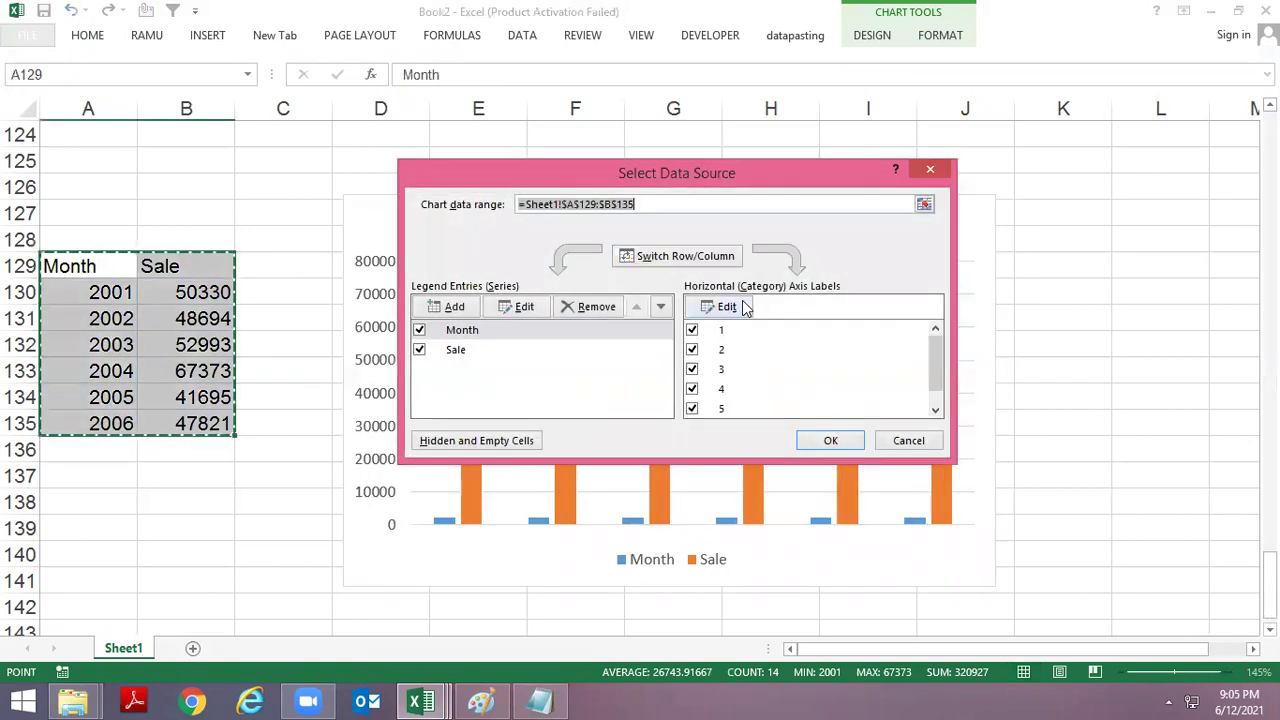
pyautogui.click(714, 309)
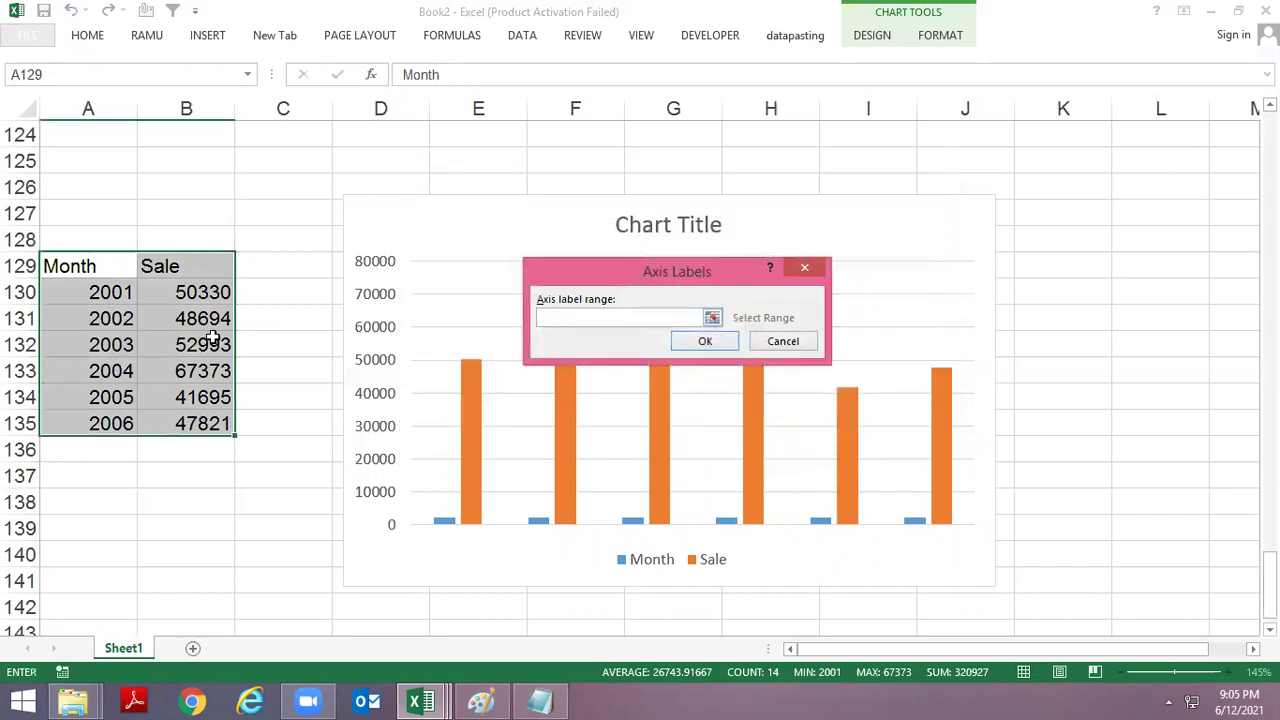
pyautogui.moveTo(106, 292); pyautogui.dragTo(100, 423)
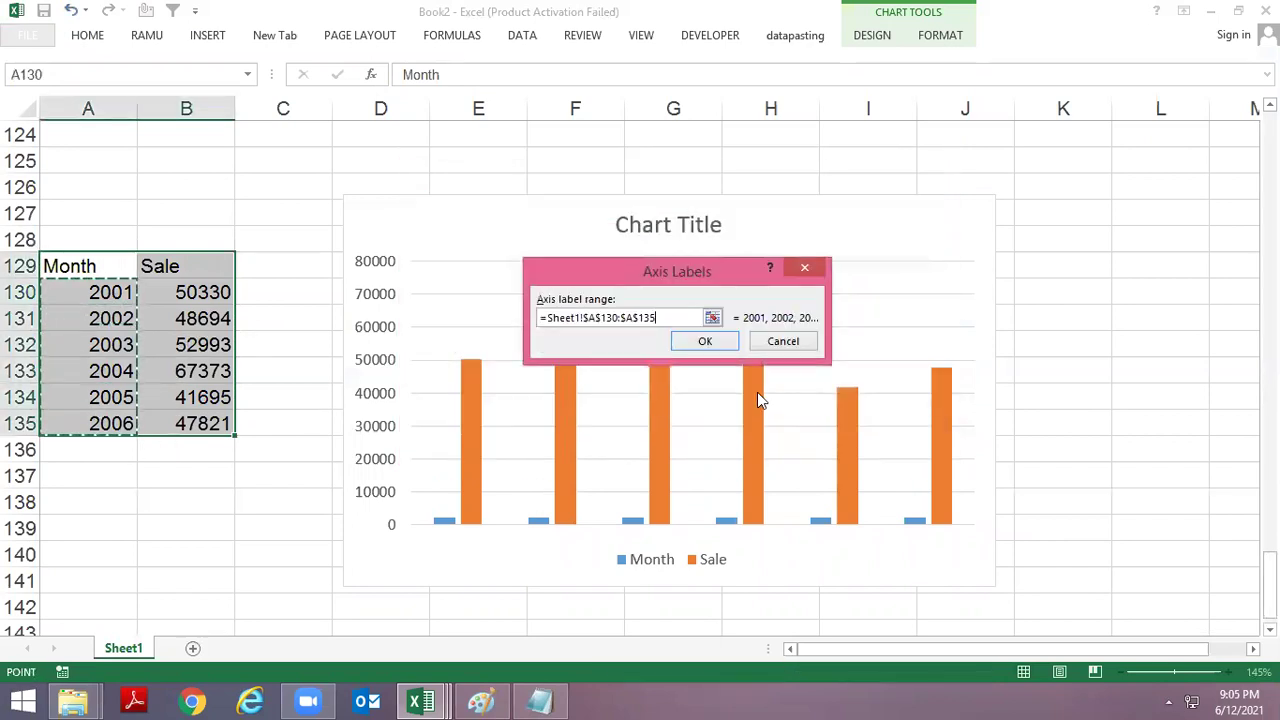
pyautogui.click(708, 342)
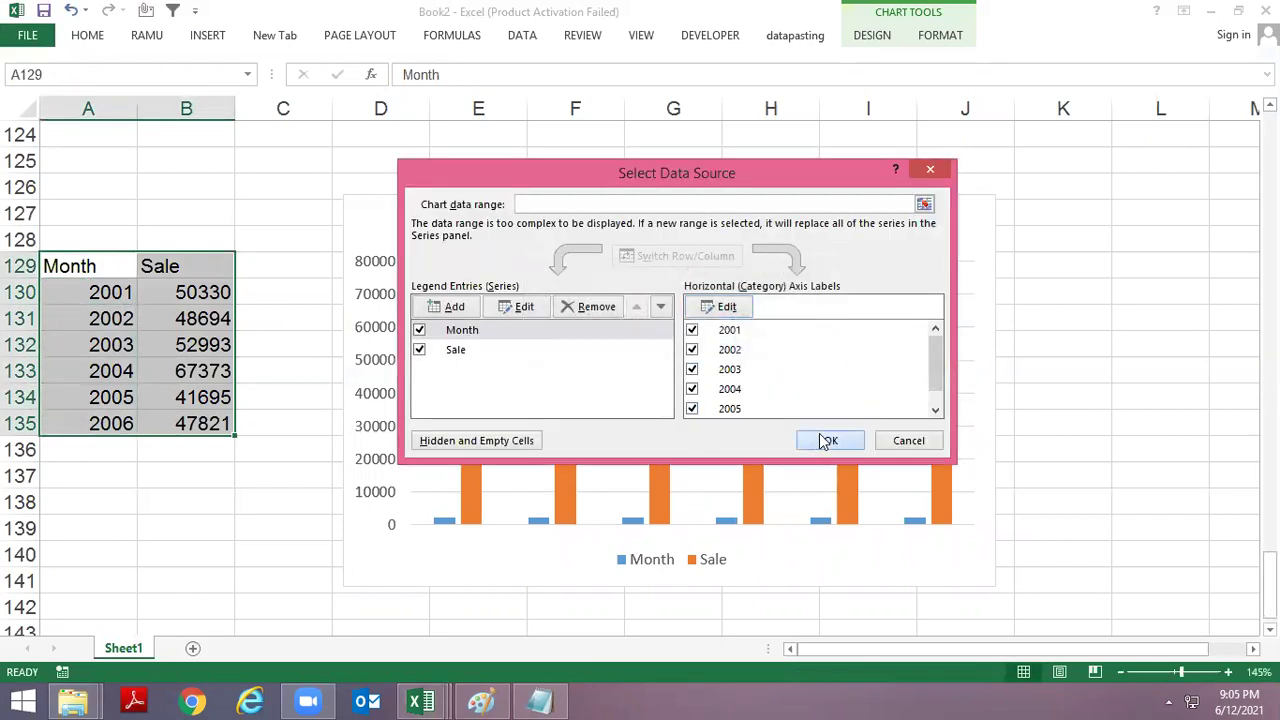
pyautogui.click(820, 437)
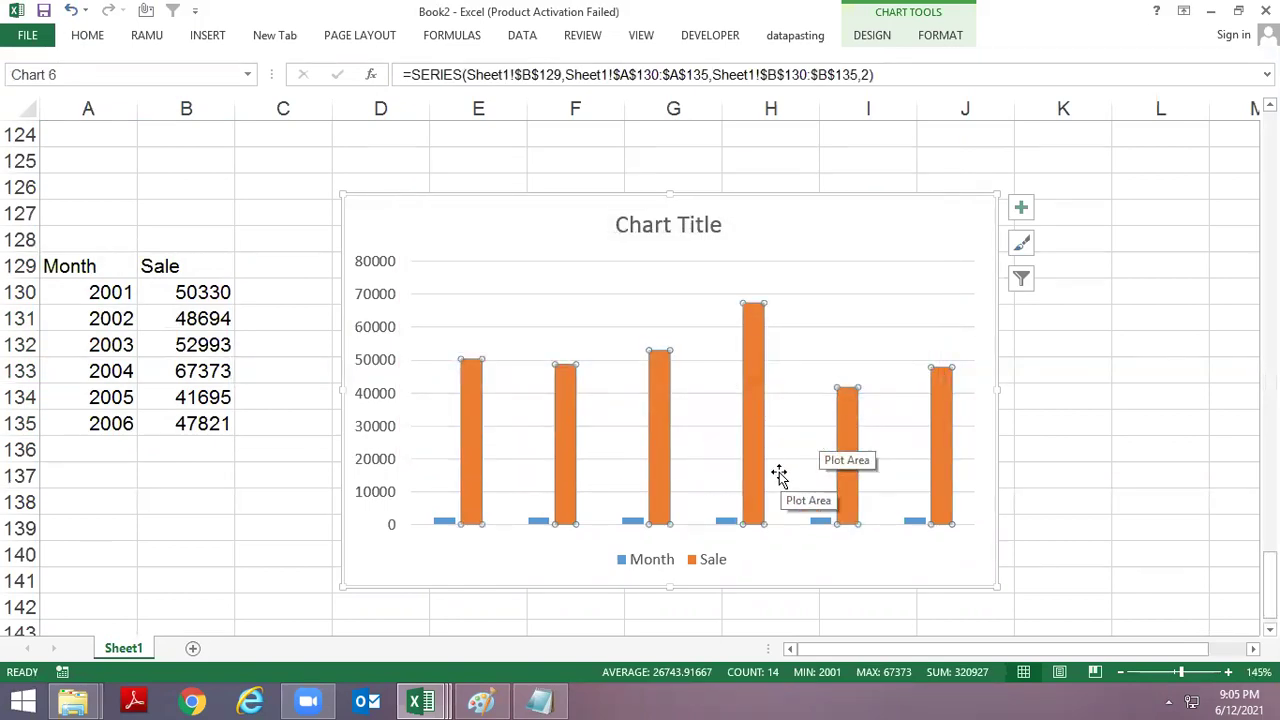
# Step: Delete the Month series and reapply A130:A135 (2001–2006) as the horizontal axis labels
pyautogui.press('Escape')
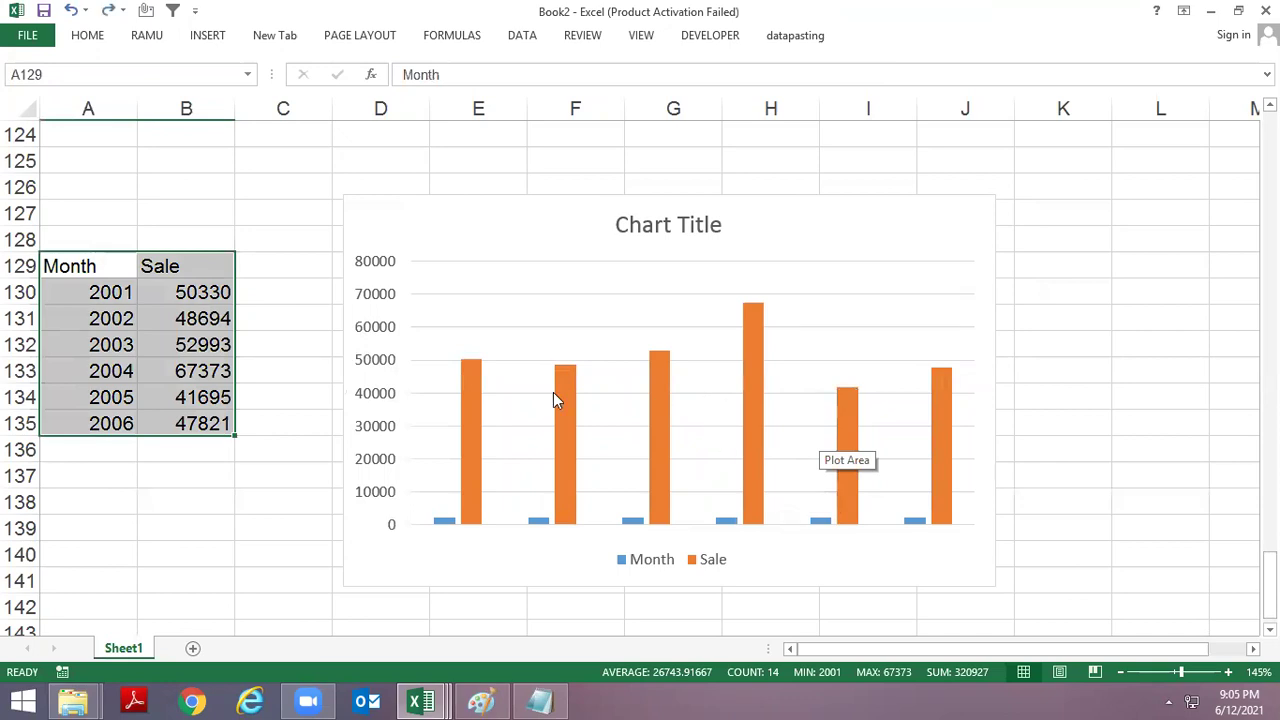
pyautogui.click(1028, 447)
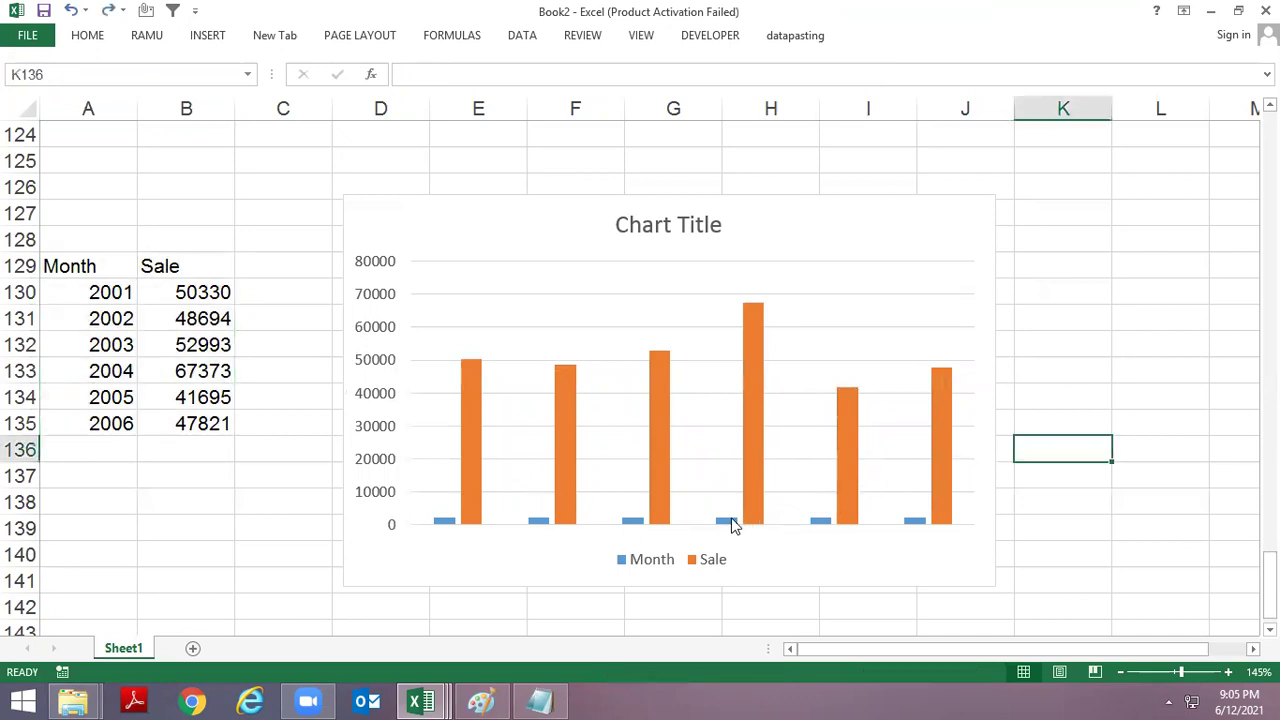
pyautogui.click(730, 522)
pyautogui.press('Delete')
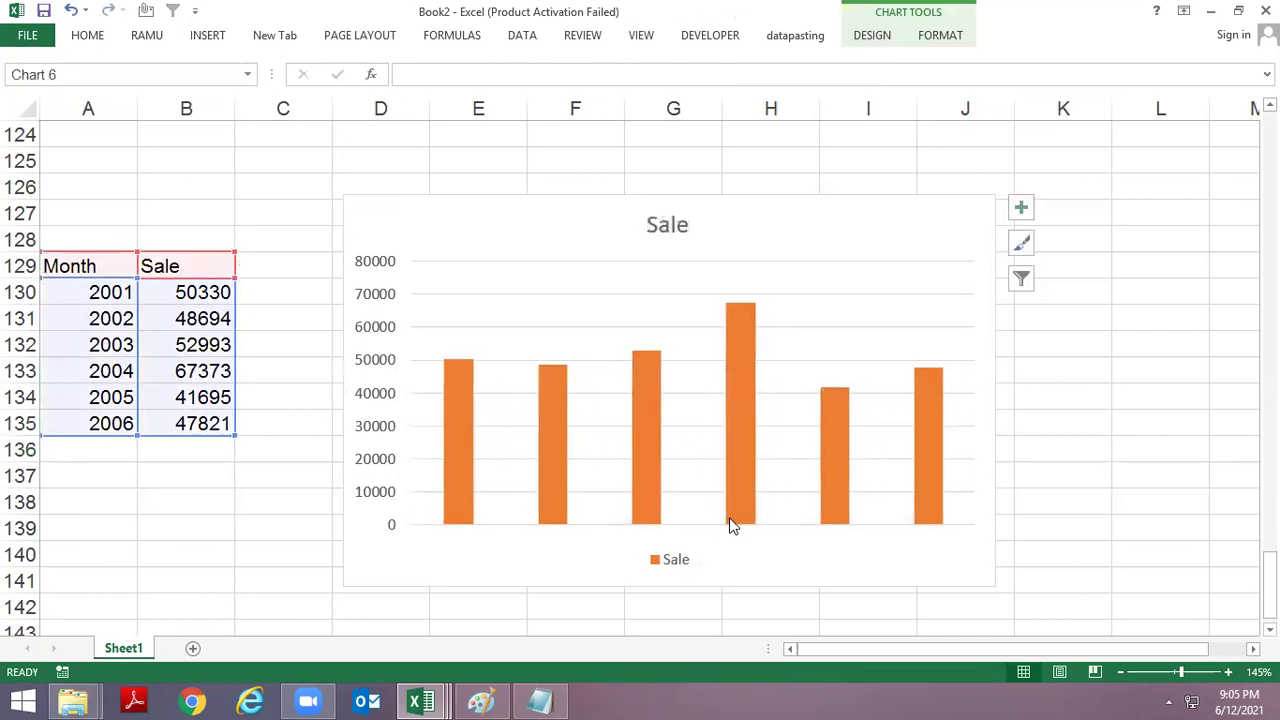
pyautogui.click(738, 354)
pyautogui.rightClick(740, 362)
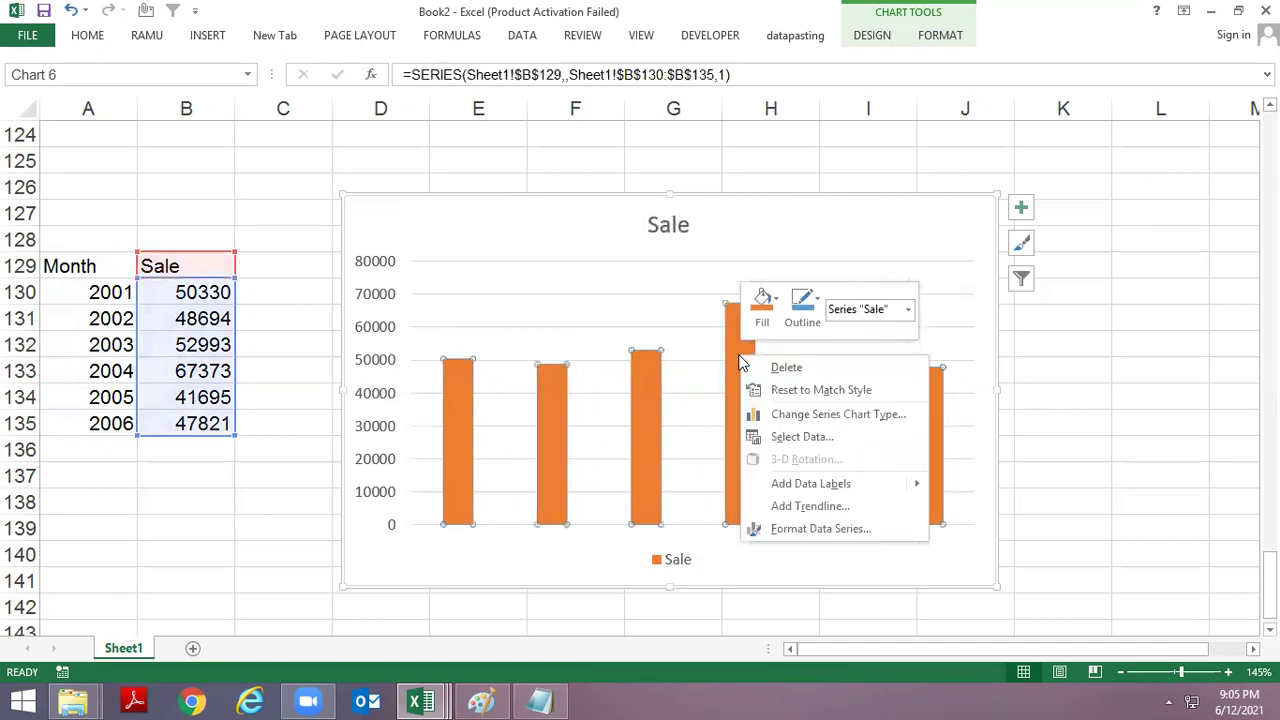
pyautogui.click(812, 441)
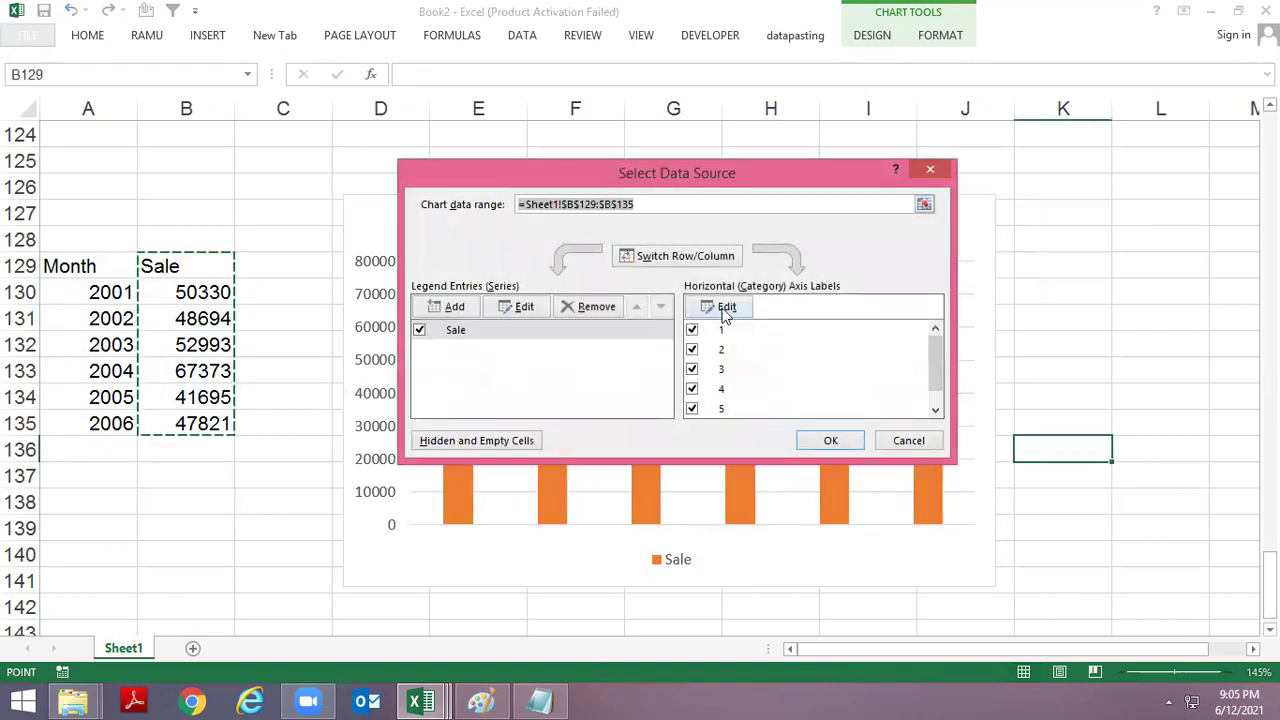
pyautogui.click(723, 386)
pyautogui.moveTo(115, 290); pyautogui.dragTo(128, 425)
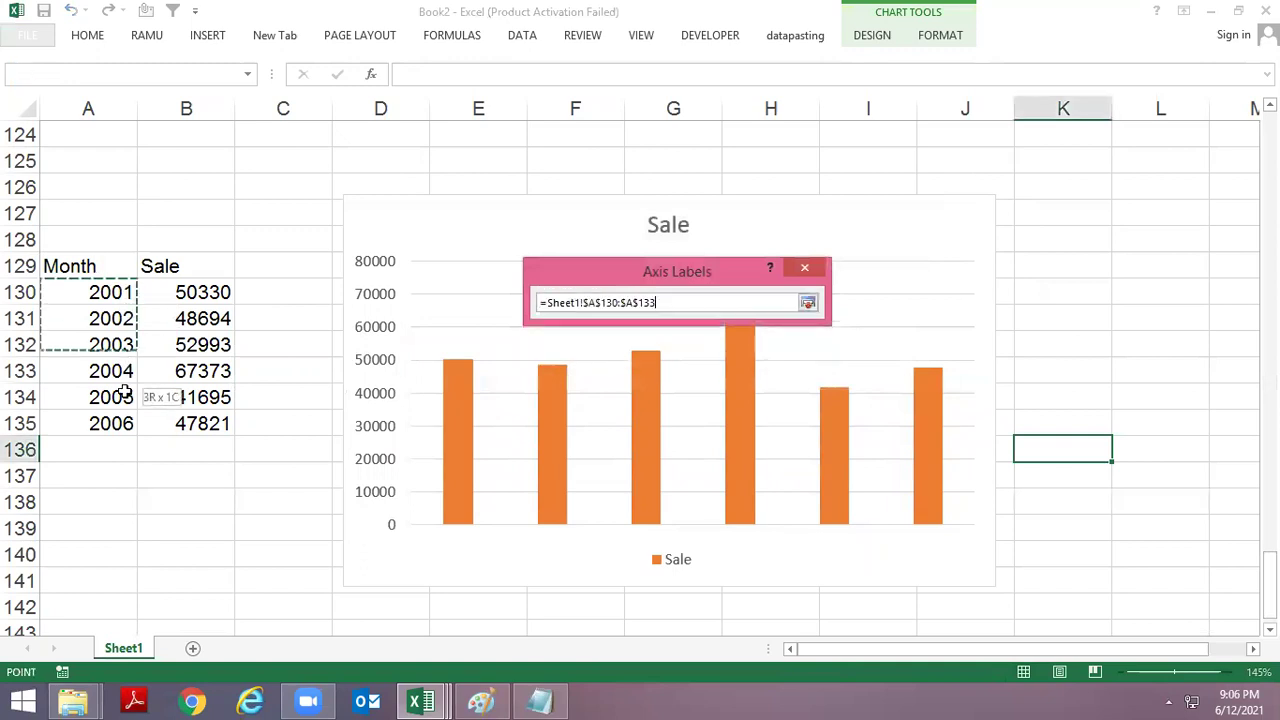
pyautogui.click(710, 343)
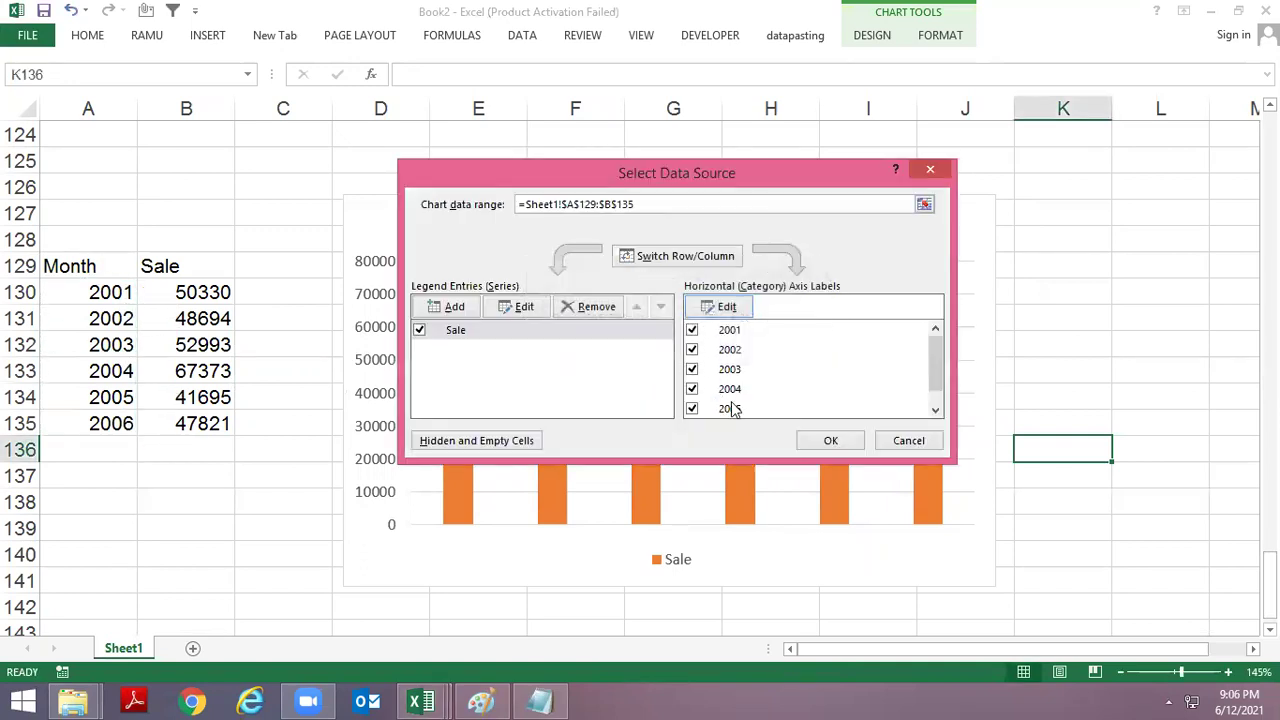
pyautogui.click(825, 435)
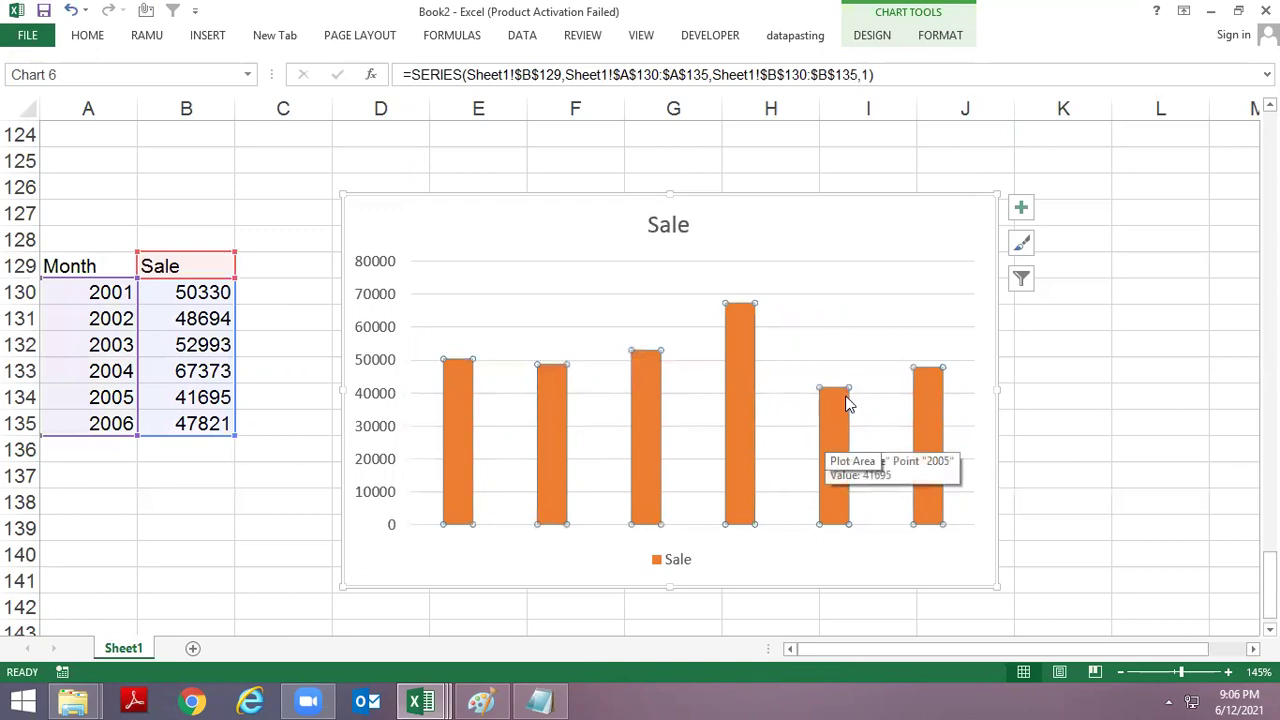
# Step: Undo the latest chart edits, then delete the Month series from the chart
pyautogui.scroll(-1, 830, 402)
pyautogui.hotkey('ctrl', 'z')
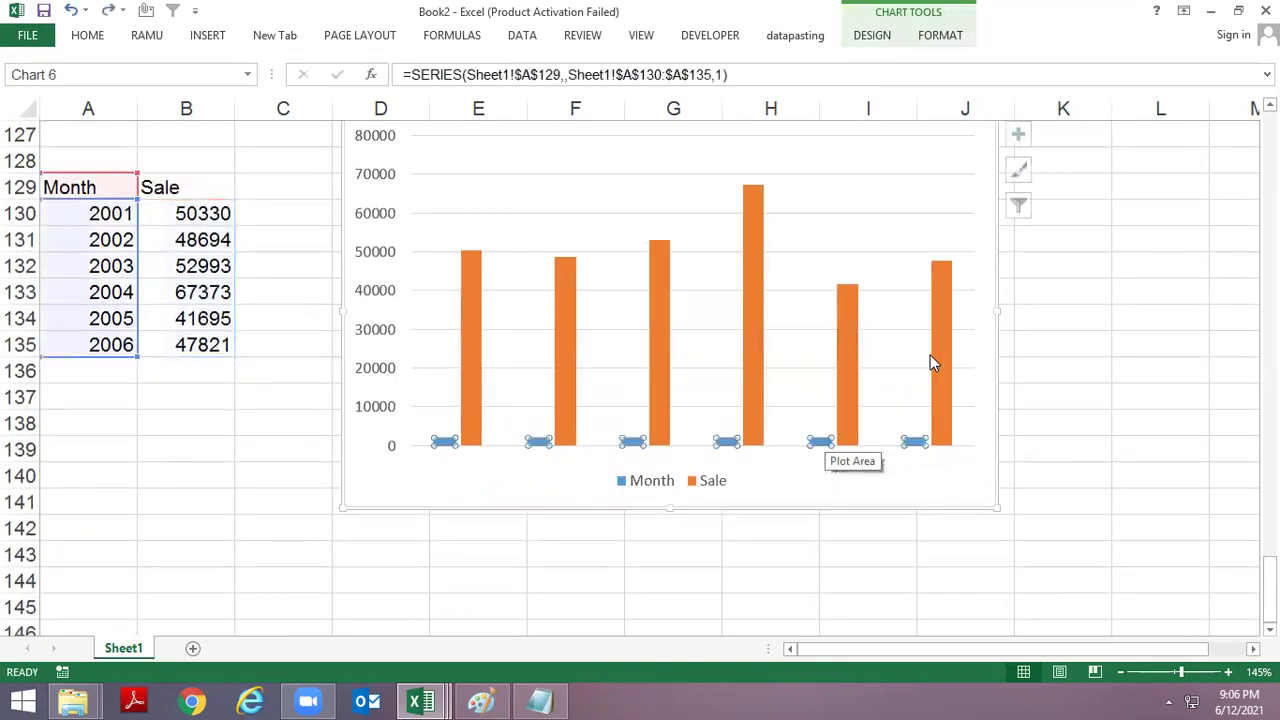
pyautogui.click(1094, 430)
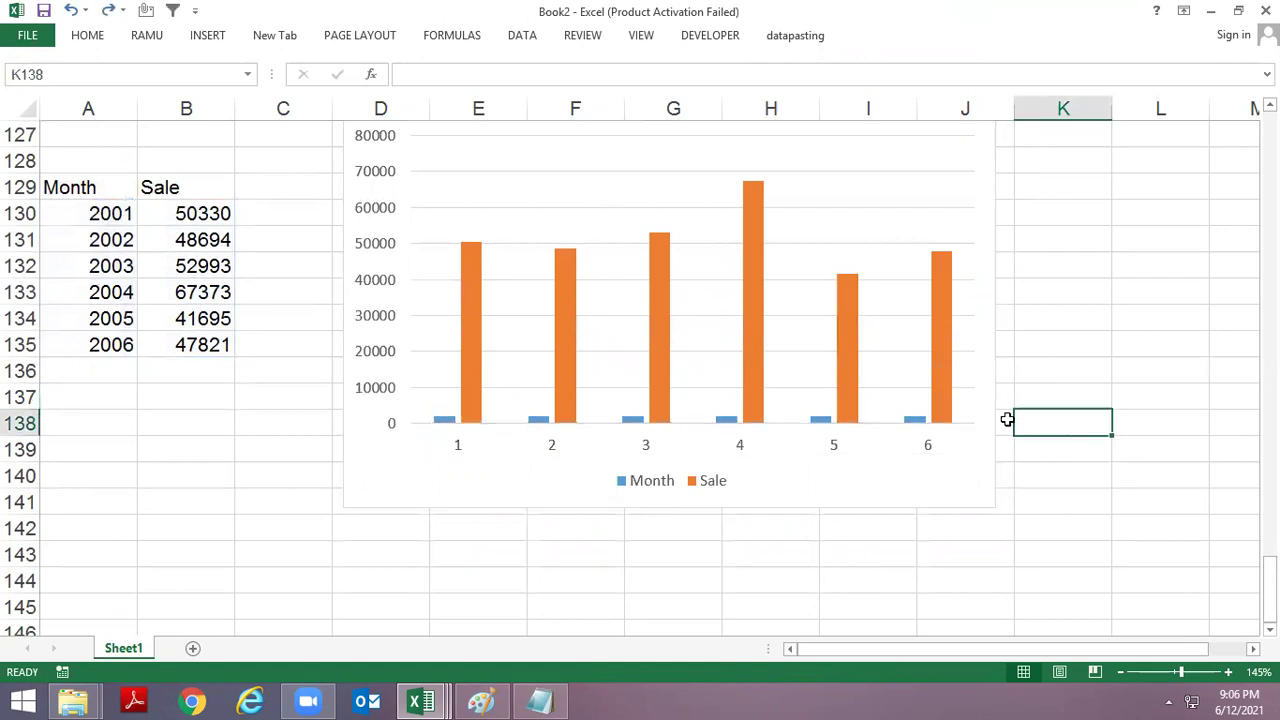
pyautogui.click(917, 420)
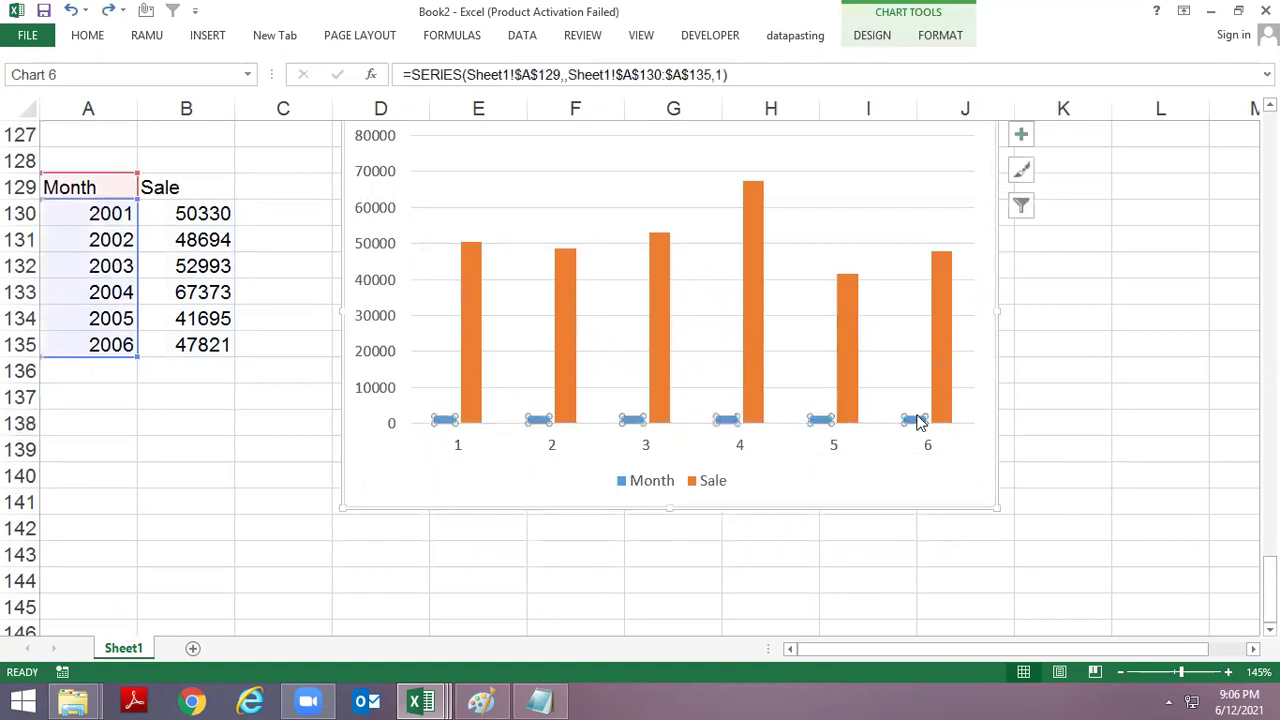
pyautogui.press('Delete')
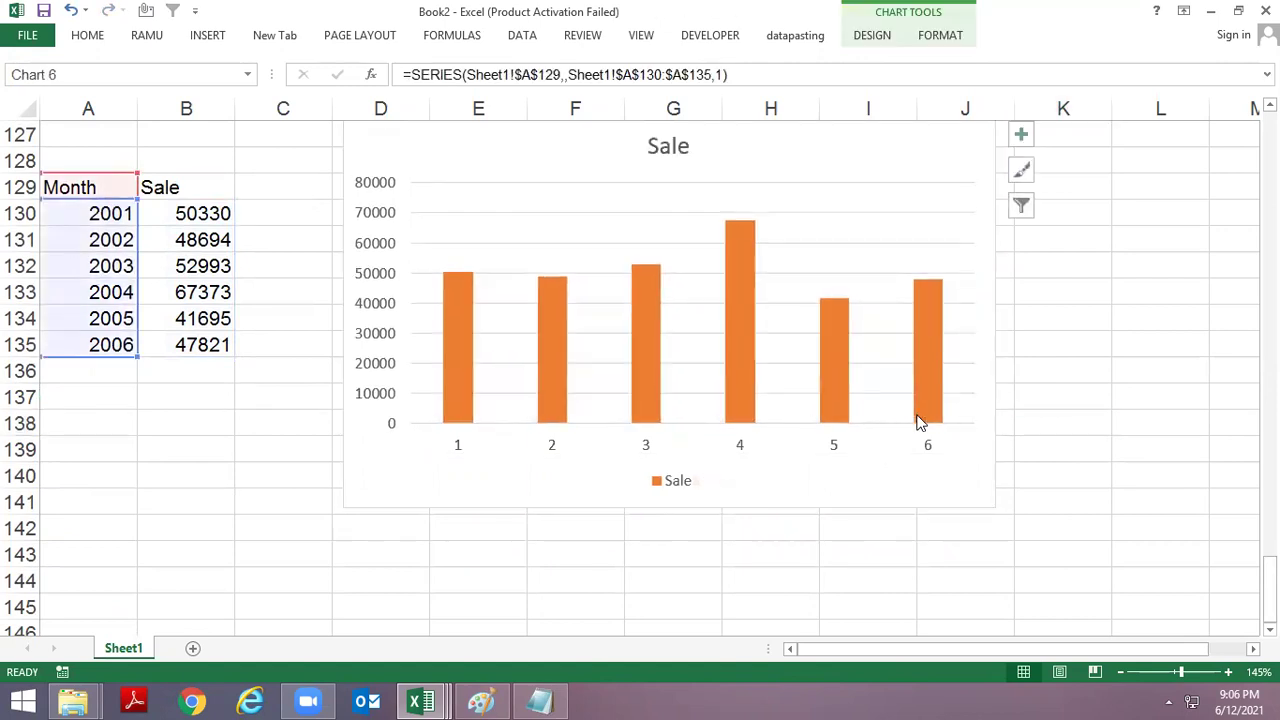
# Step: Set the horizontal axis labels to the years 2001–2006 in A130:A135
pyautogui.click(836, 450)
pyautogui.rightClick(836, 450)
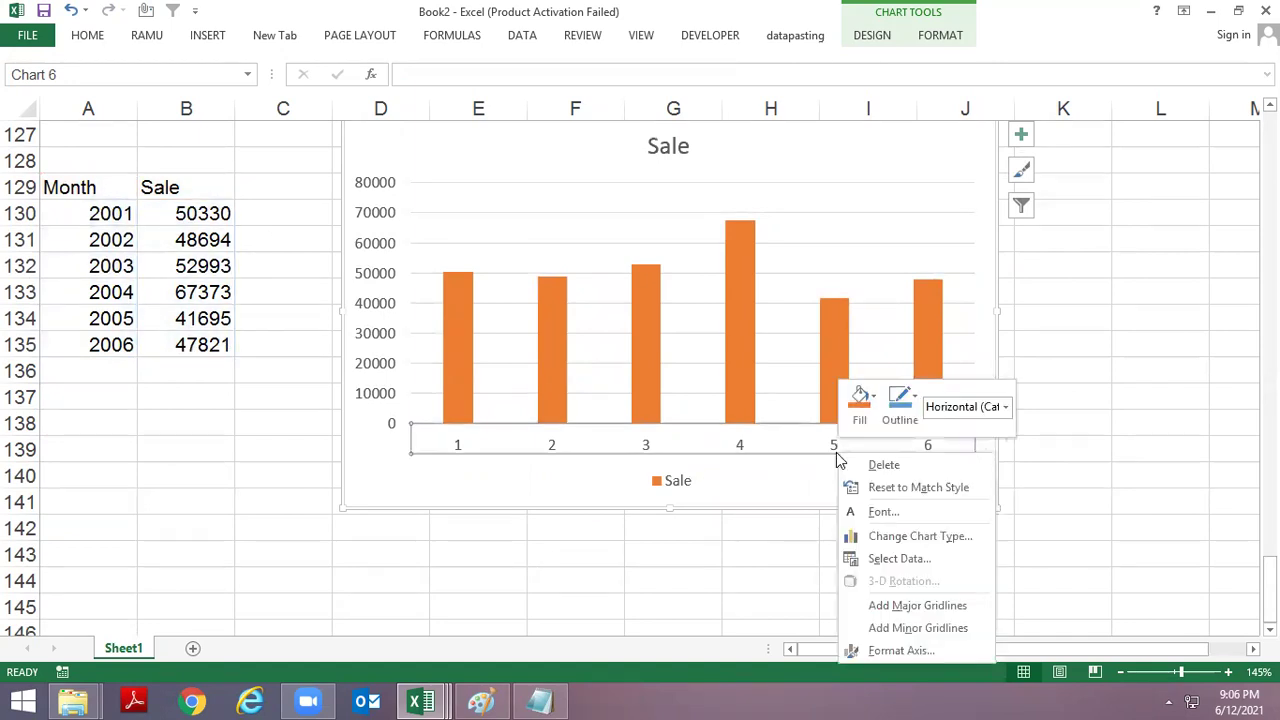
pyautogui.click(922, 558)
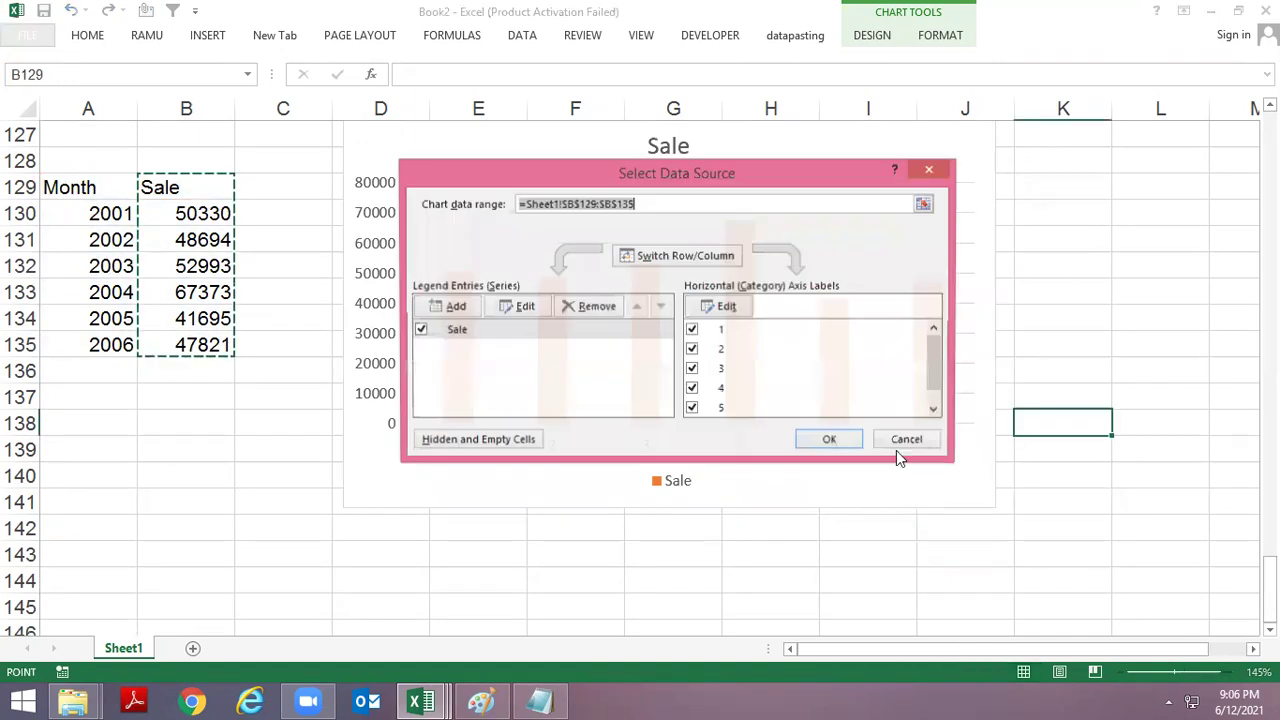
pyautogui.click(726, 308)
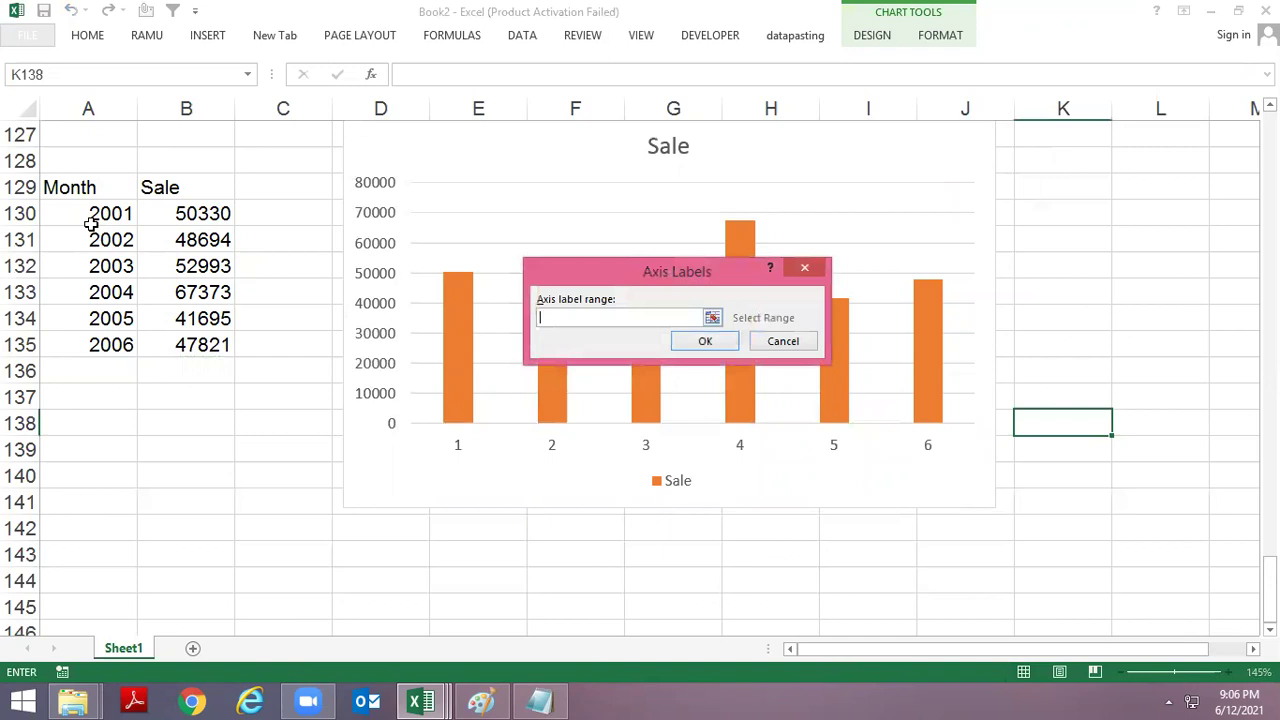
pyautogui.moveTo(100, 216); pyautogui.dragTo(98, 343)
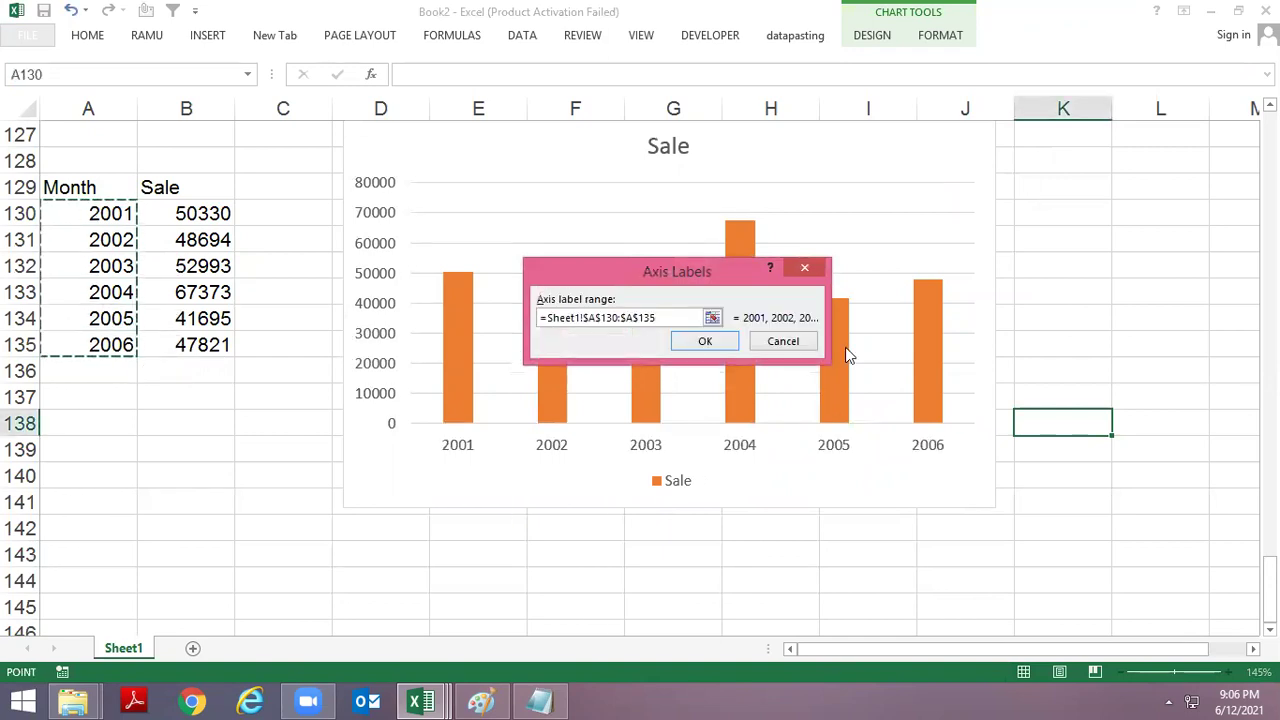
pyautogui.click(706, 342)
pyautogui.click(830, 441)
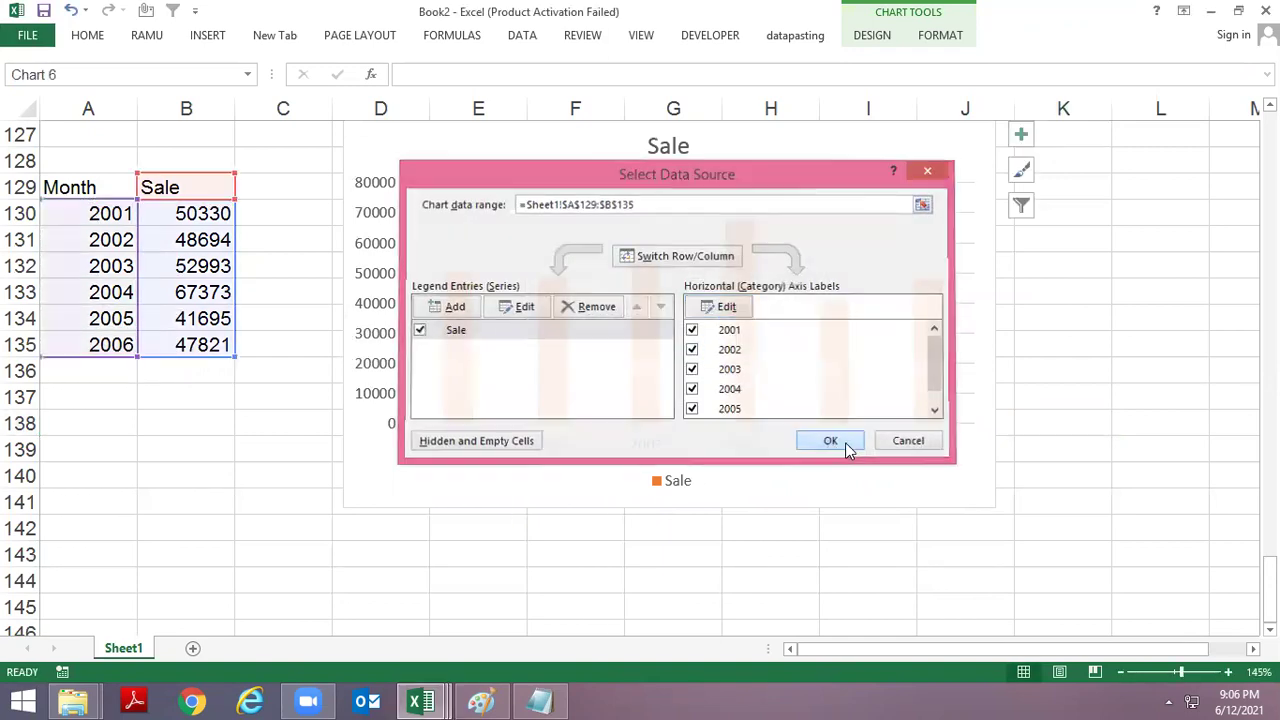
# Step: Move the 2002 value onto cell A135, then undo to restore the years
pyautogui.click(100, 263)
pyautogui.moveTo(86, 211); pyautogui.dragTo(100, 318)
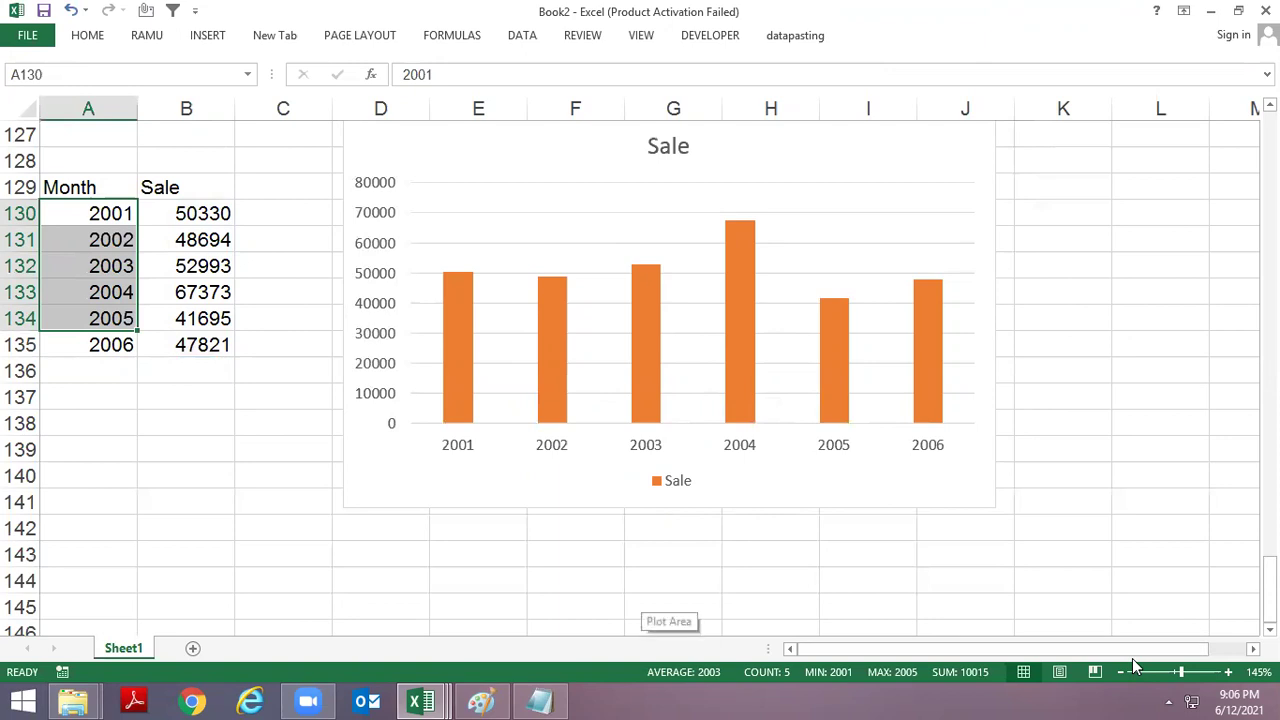
pyautogui.click(90, 237)
pyautogui.moveTo(90, 228); pyautogui.dragTo(100, 340)
pyautogui.hotkey('ctrl', 'z')
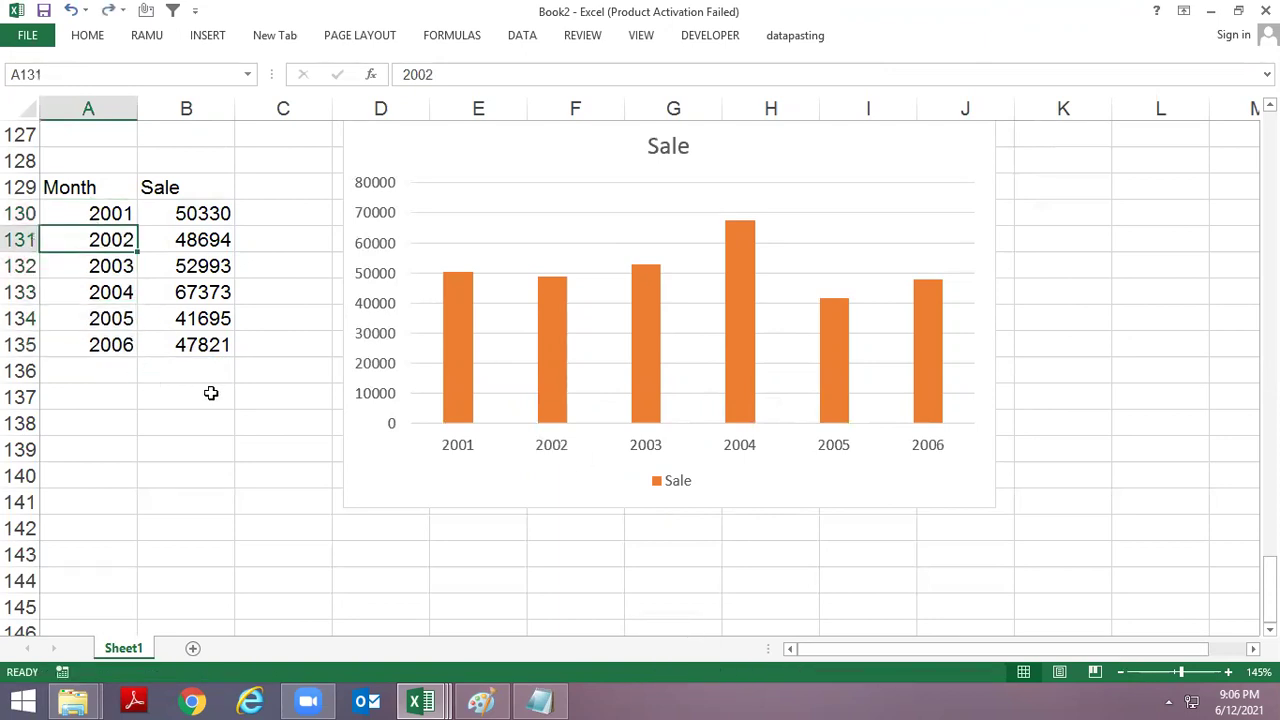
# Step: Switch to the 2B insert data workbook and select cell C107
pyautogui.hotkey('alt', 'Tab')
pyautogui.hotkey('alt', 'Tab')
pyautogui.press('Tab')
pyautogui.press('Tab')
pyautogui.scroll(-3, 289, 496)
pyautogui.scroll(-5, 289, 496)
pyautogui.scroll(-1, 289, 496)
pyautogui.scroll(-3, 285, 485)
pyautogui.click(206, 352)
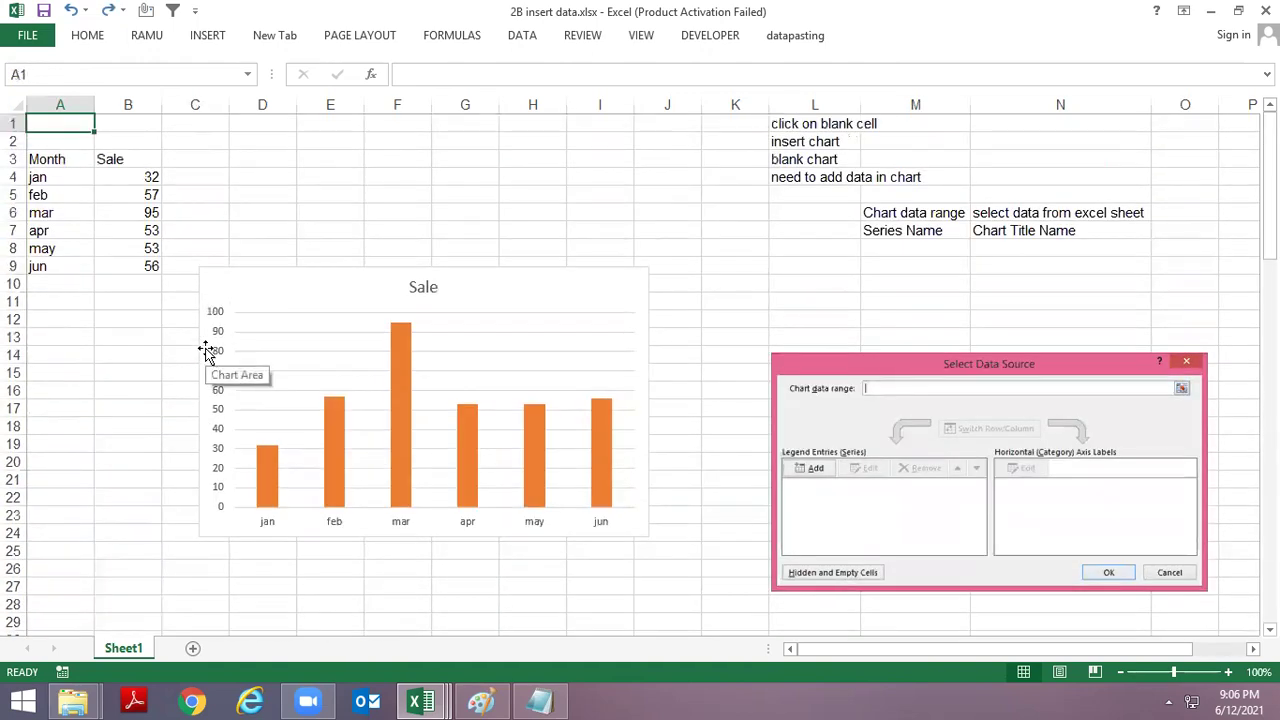
# Step: Open 3A Chart Elements.xlsx from the folder, browse down and back to its top, then return to Book2
pyautogui.hotkey('alt', 'Tab')
pyautogui.press('Down')
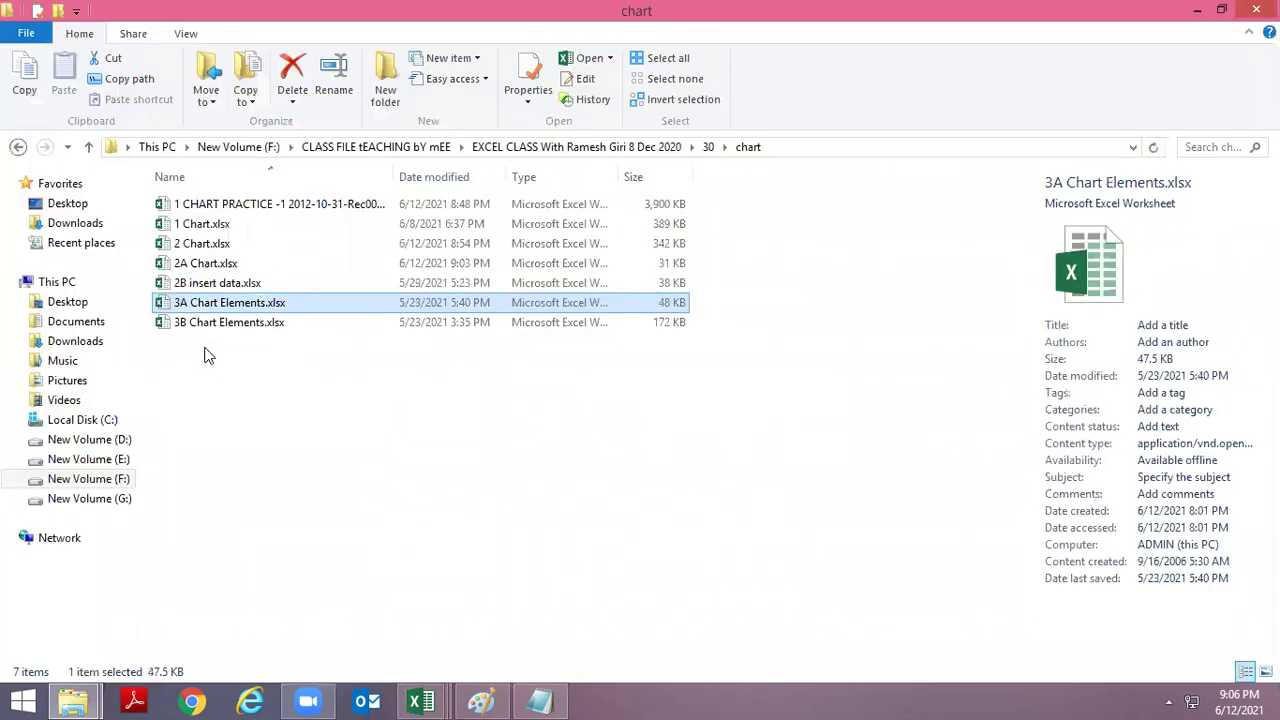
pyautogui.press('Return')
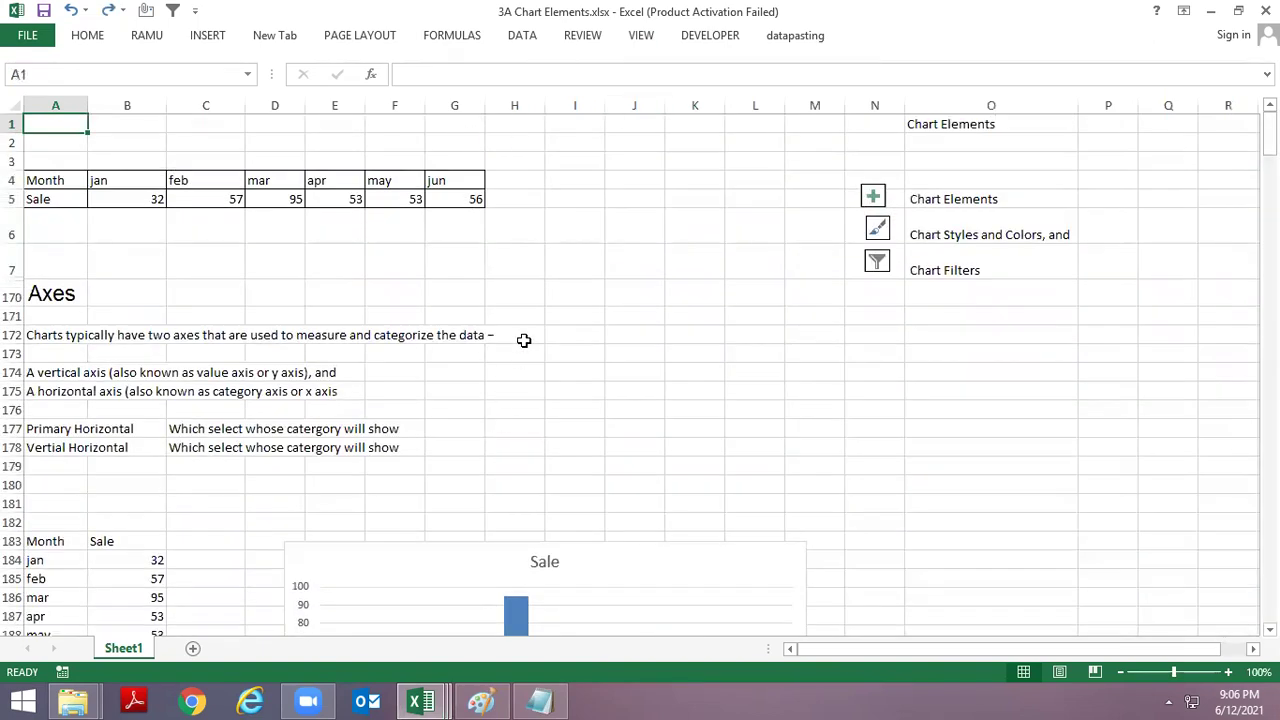
pyautogui.scroll(1, 524, 341)
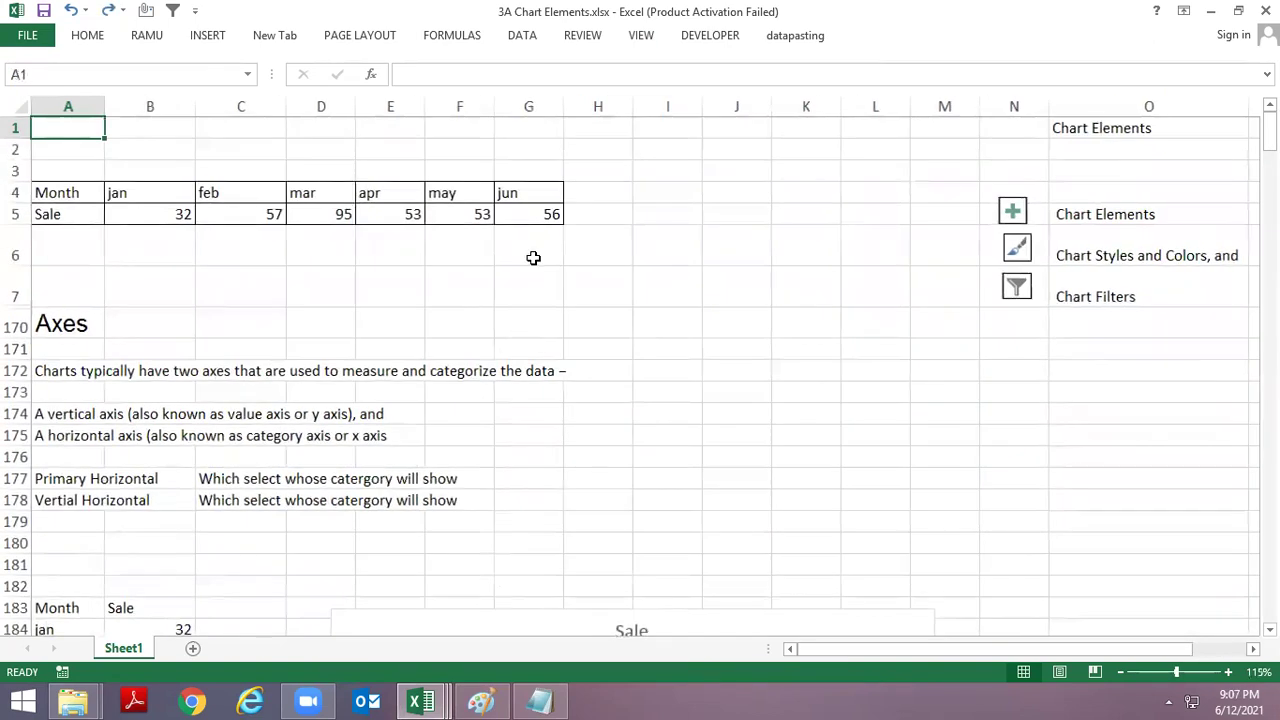
pyautogui.press('pagedown')
pyautogui.press('pagedown')
pyautogui.press('pagedown')
pyautogui.hotkey('ctrl', 'Home')
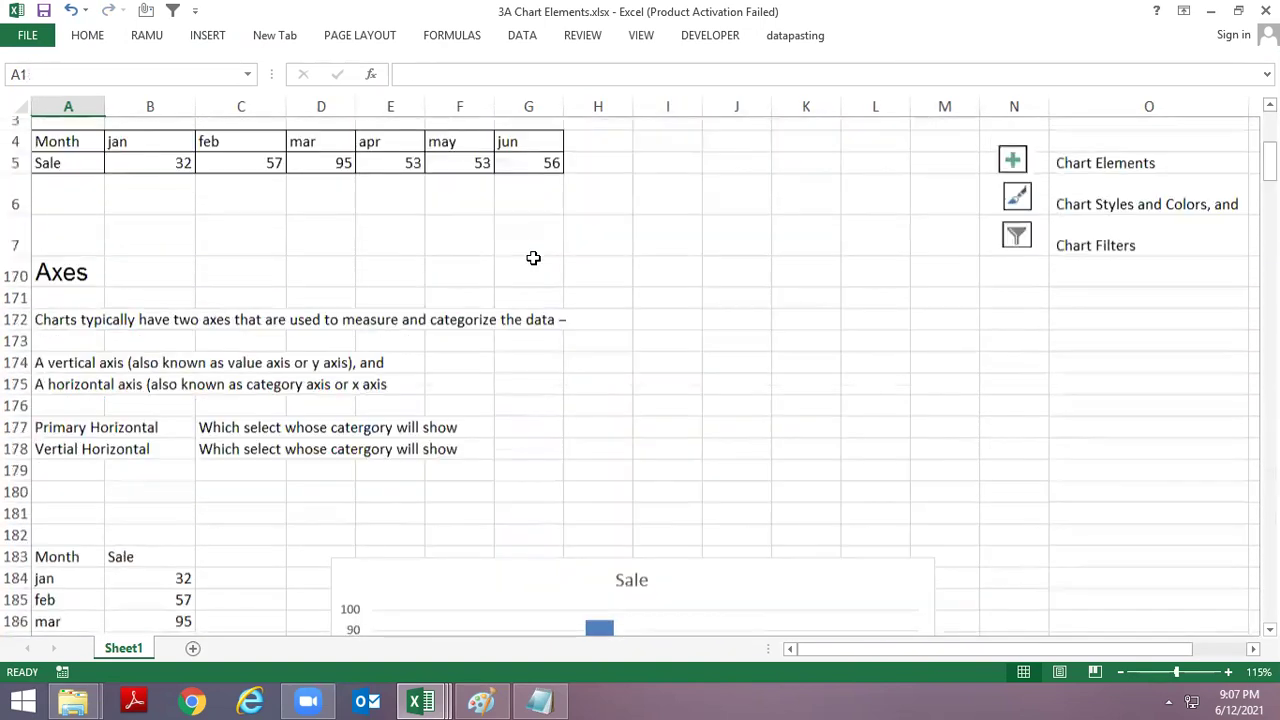
pyautogui.hotkey('alt', 'space')
pyautogui.press('Escape')
pyautogui.hotkey('alt', 'Tab')
pyautogui.hotkey('alt', 'Tab')
pyautogui.hotkey('alt', 'Tab')
pyautogui.click(396, 262)
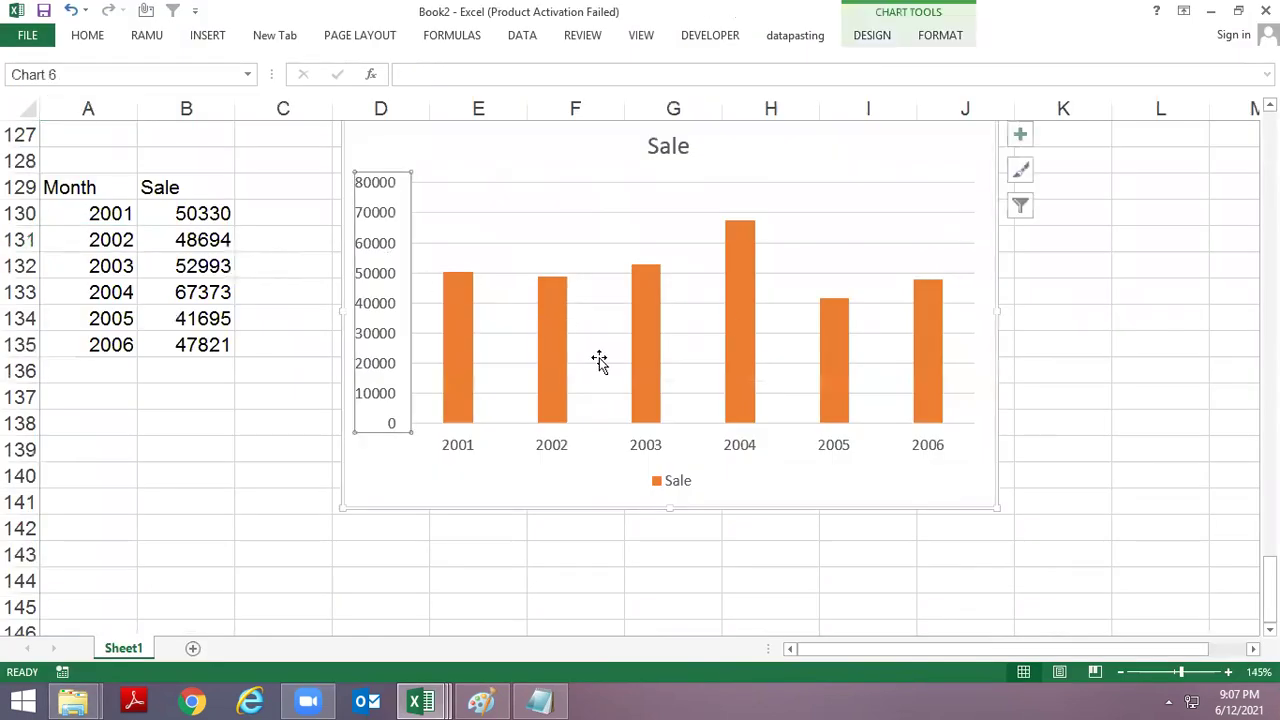
pyautogui.click(932, 308)
pyautogui.scroll(3, 926, 297)
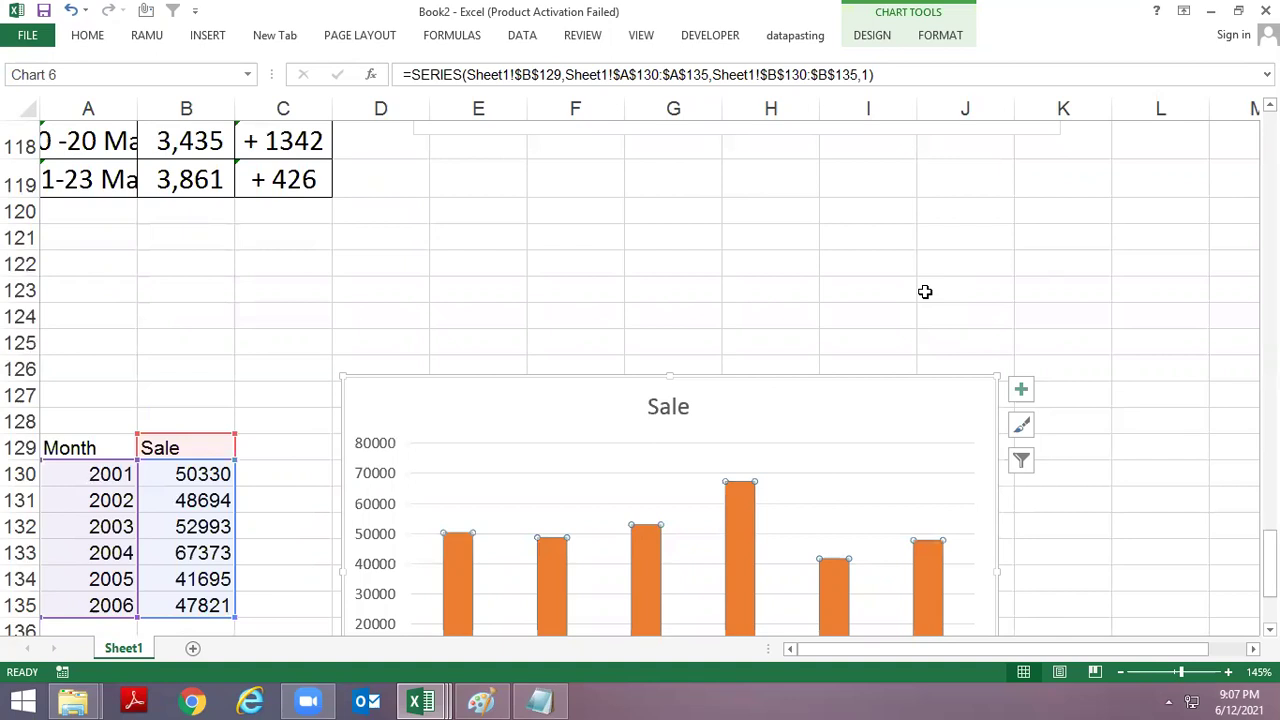
pyautogui.press('Escape')
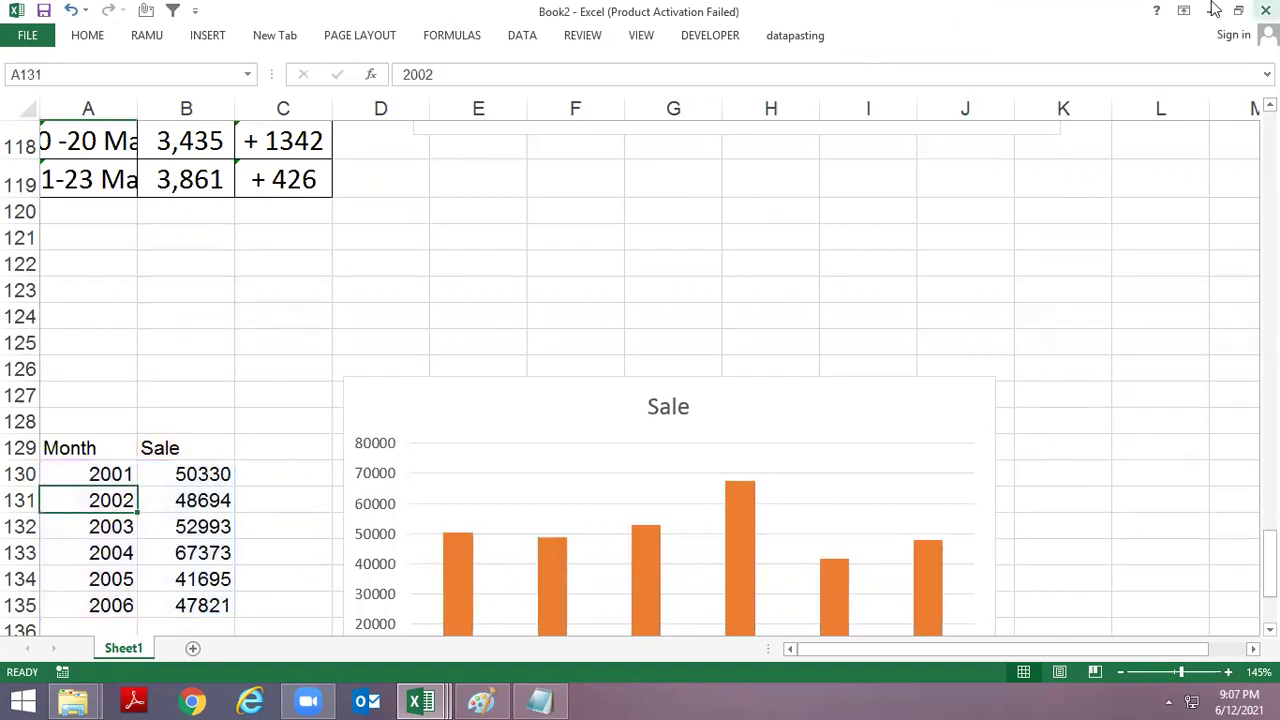
pyautogui.scroll(-2, 622, 334)
pyautogui.keyDown('ctrl'); pyautogui.scroll(-2, 622, 334); pyautogui.keyUp('ctrl')
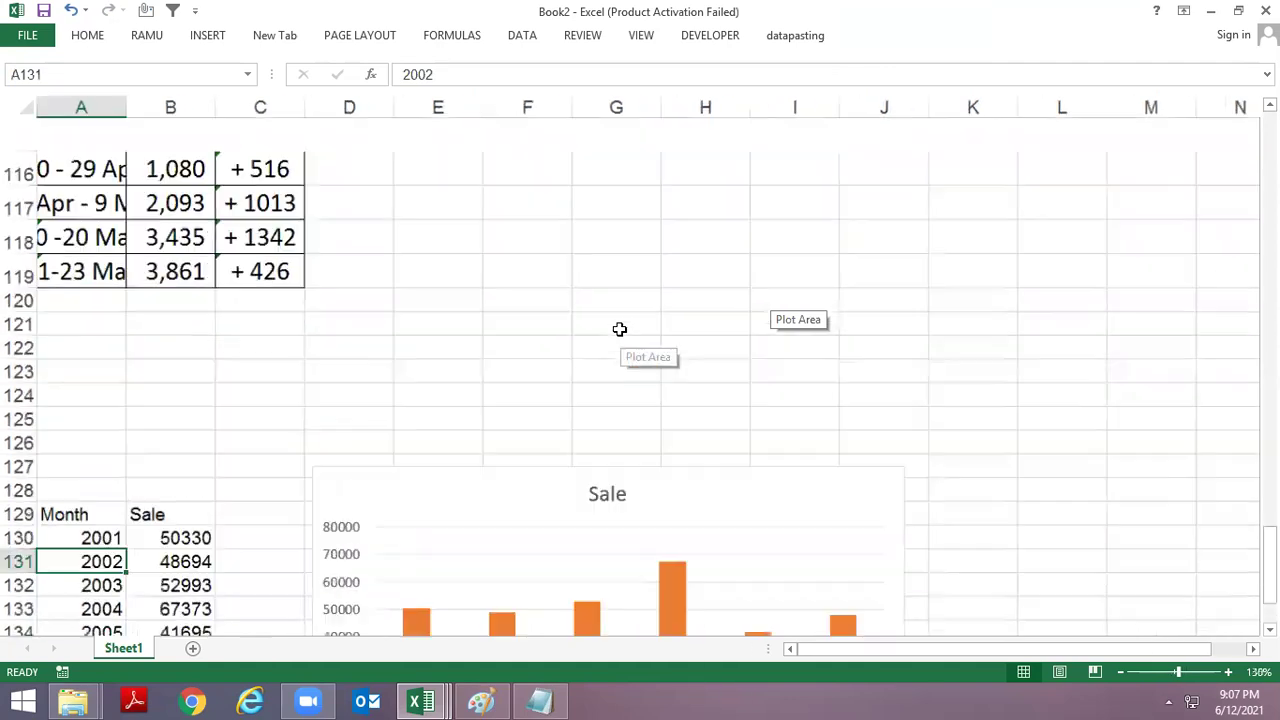
pyautogui.keyDown('ctrl'); pyautogui.scroll(1, 620, 320); pyautogui.keyUp('ctrl')
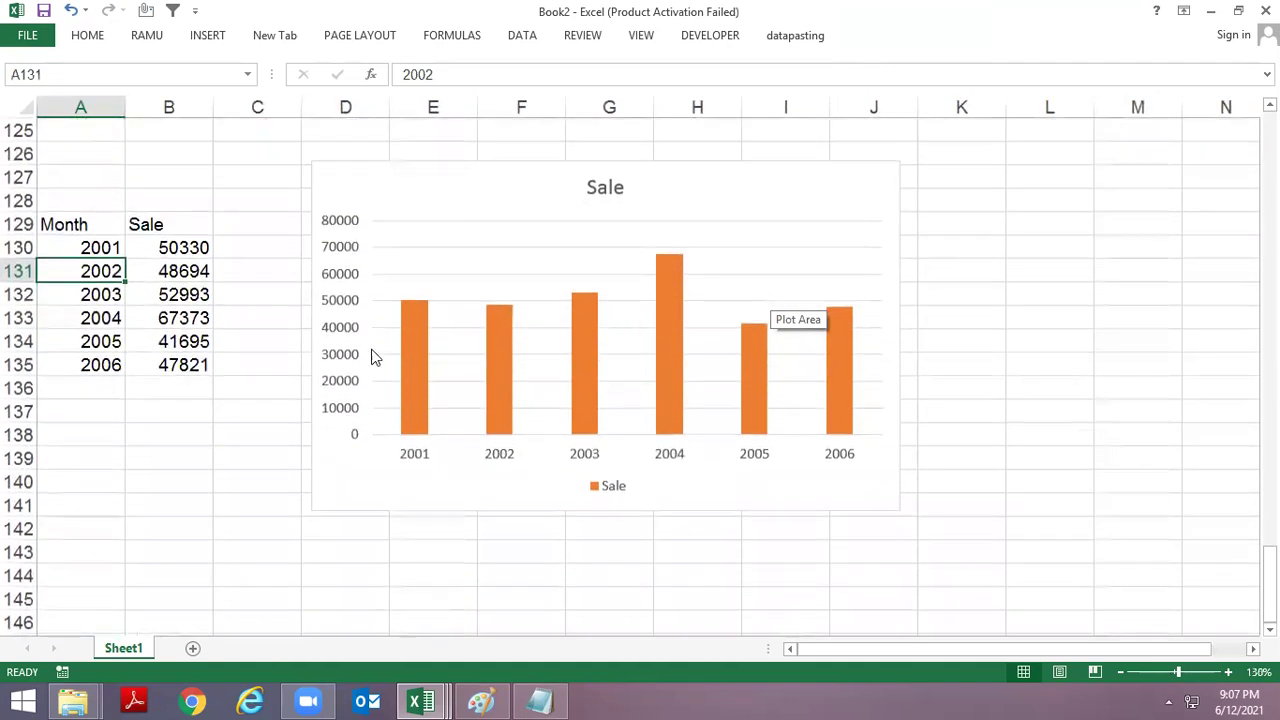
pyautogui.moveTo(289, 392); pyautogui.dragTo(295, 417)
pyautogui.hotkey('ctrl', 'Down')
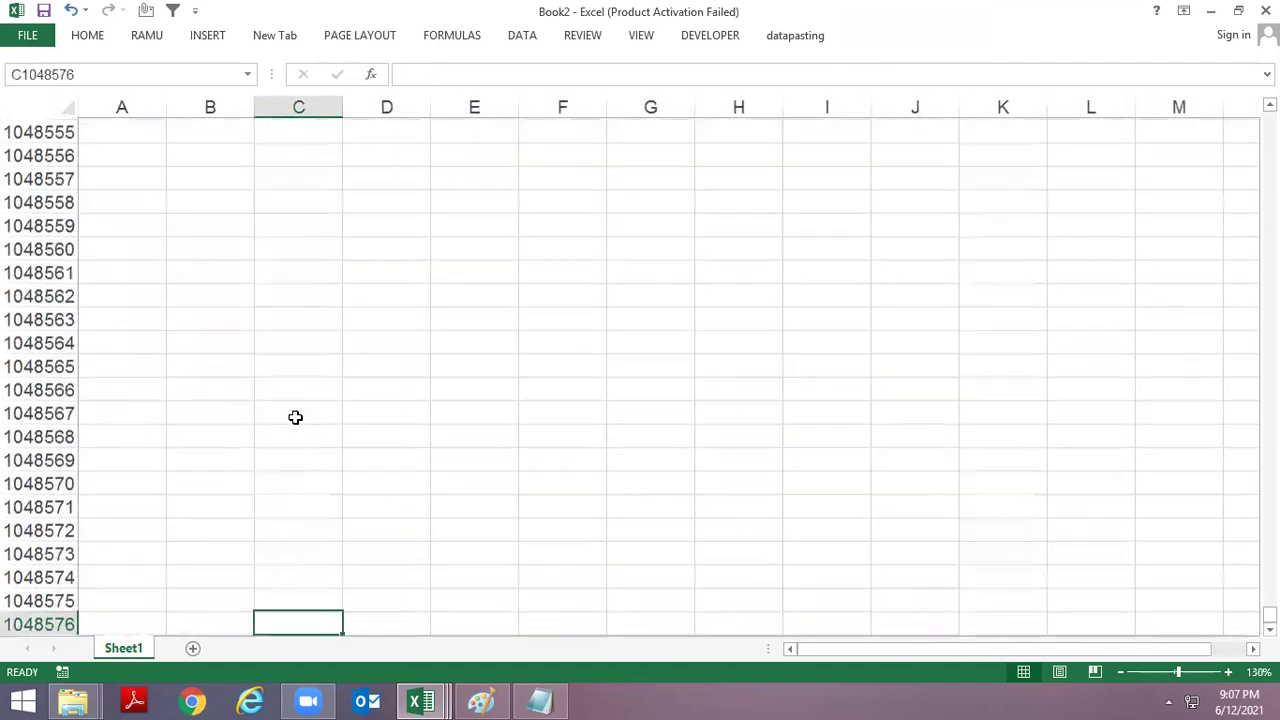
pyautogui.hotkey('ctrl', 'Left')
pyautogui.hotkey('ctrl', 'Up')
pyautogui.hotkey('ctrl', 'Up')
pyautogui.press('Up')
pyautogui.press('Up')
pyautogui.press('Down')
pyautogui.press('Down')
pyautogui.press('Down')
pyautogui.press('Up')
pyautogui.hotkey('ctrl', 'shift', 'Down')
pyautogui.hotkey('shift', 'Right')
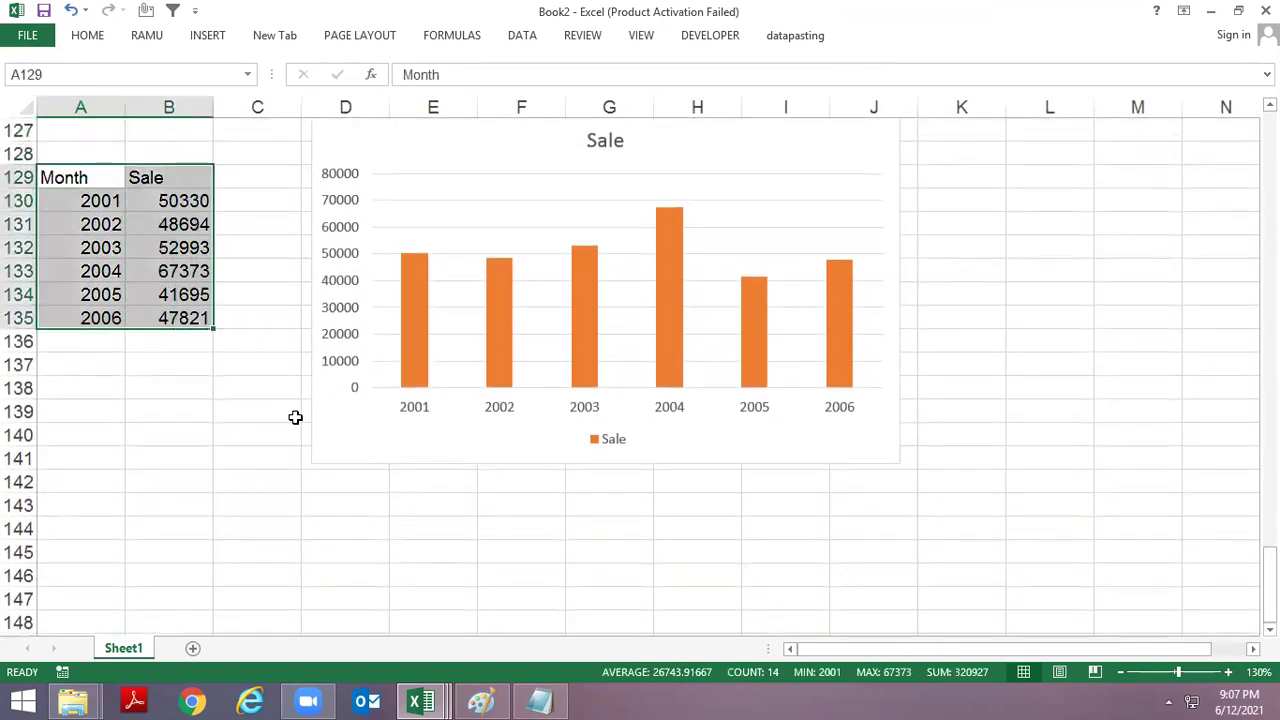